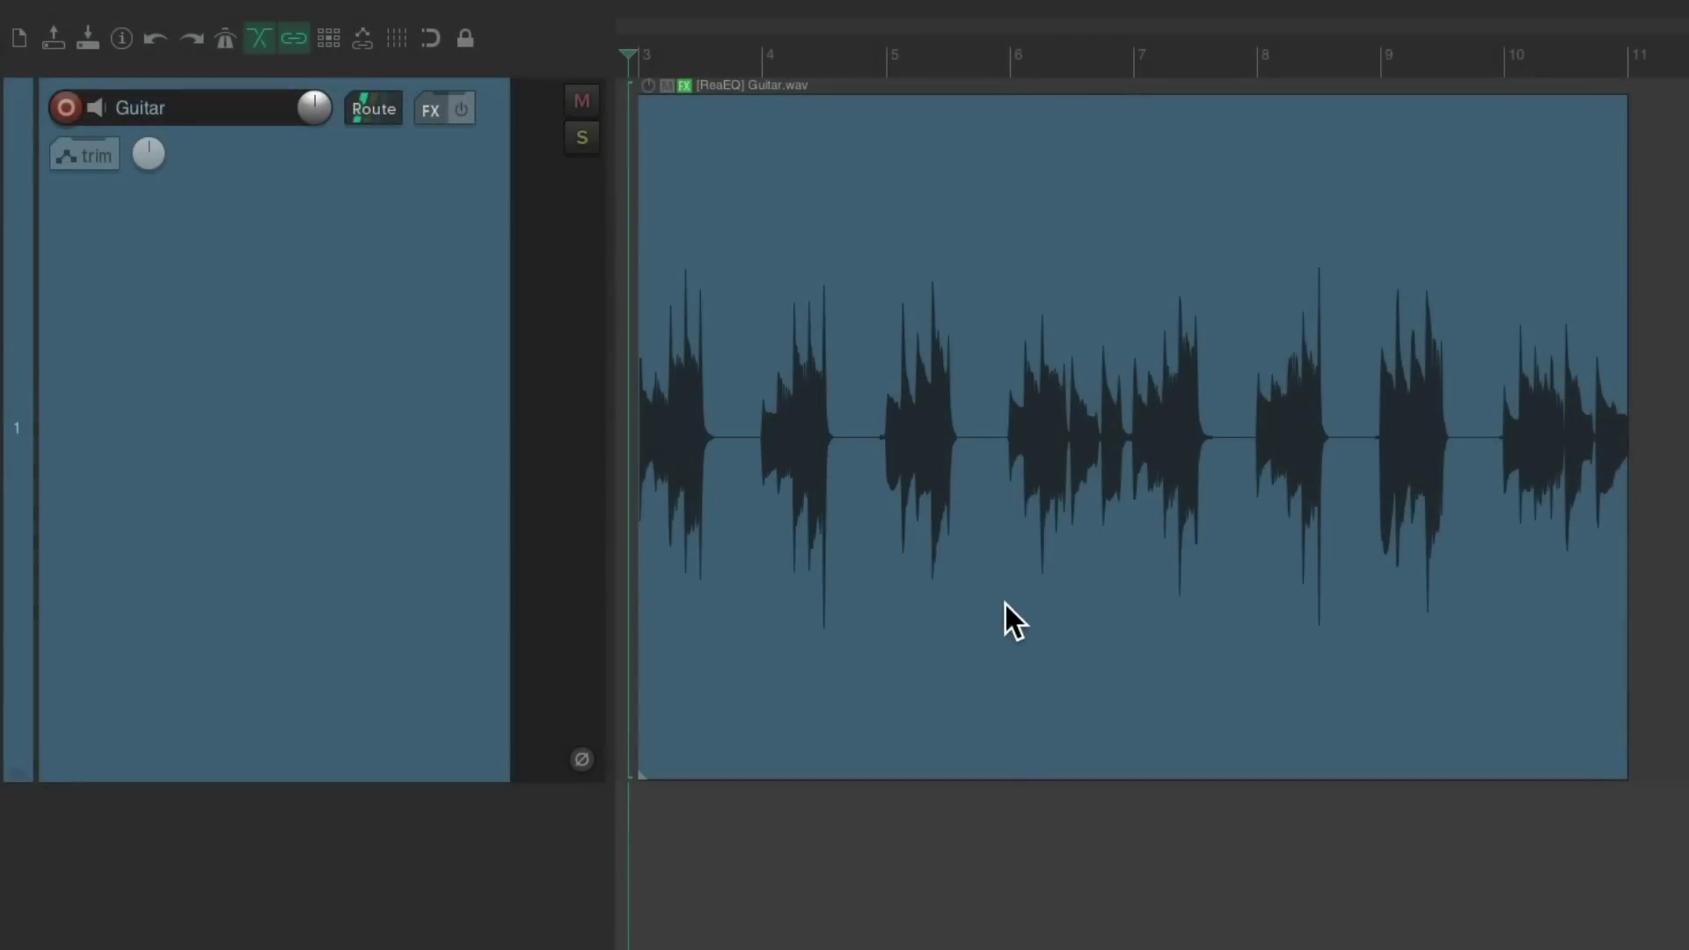
- Play back the dry Guitar track, and add the Cockos ReaVerbate effect to it
key("space")
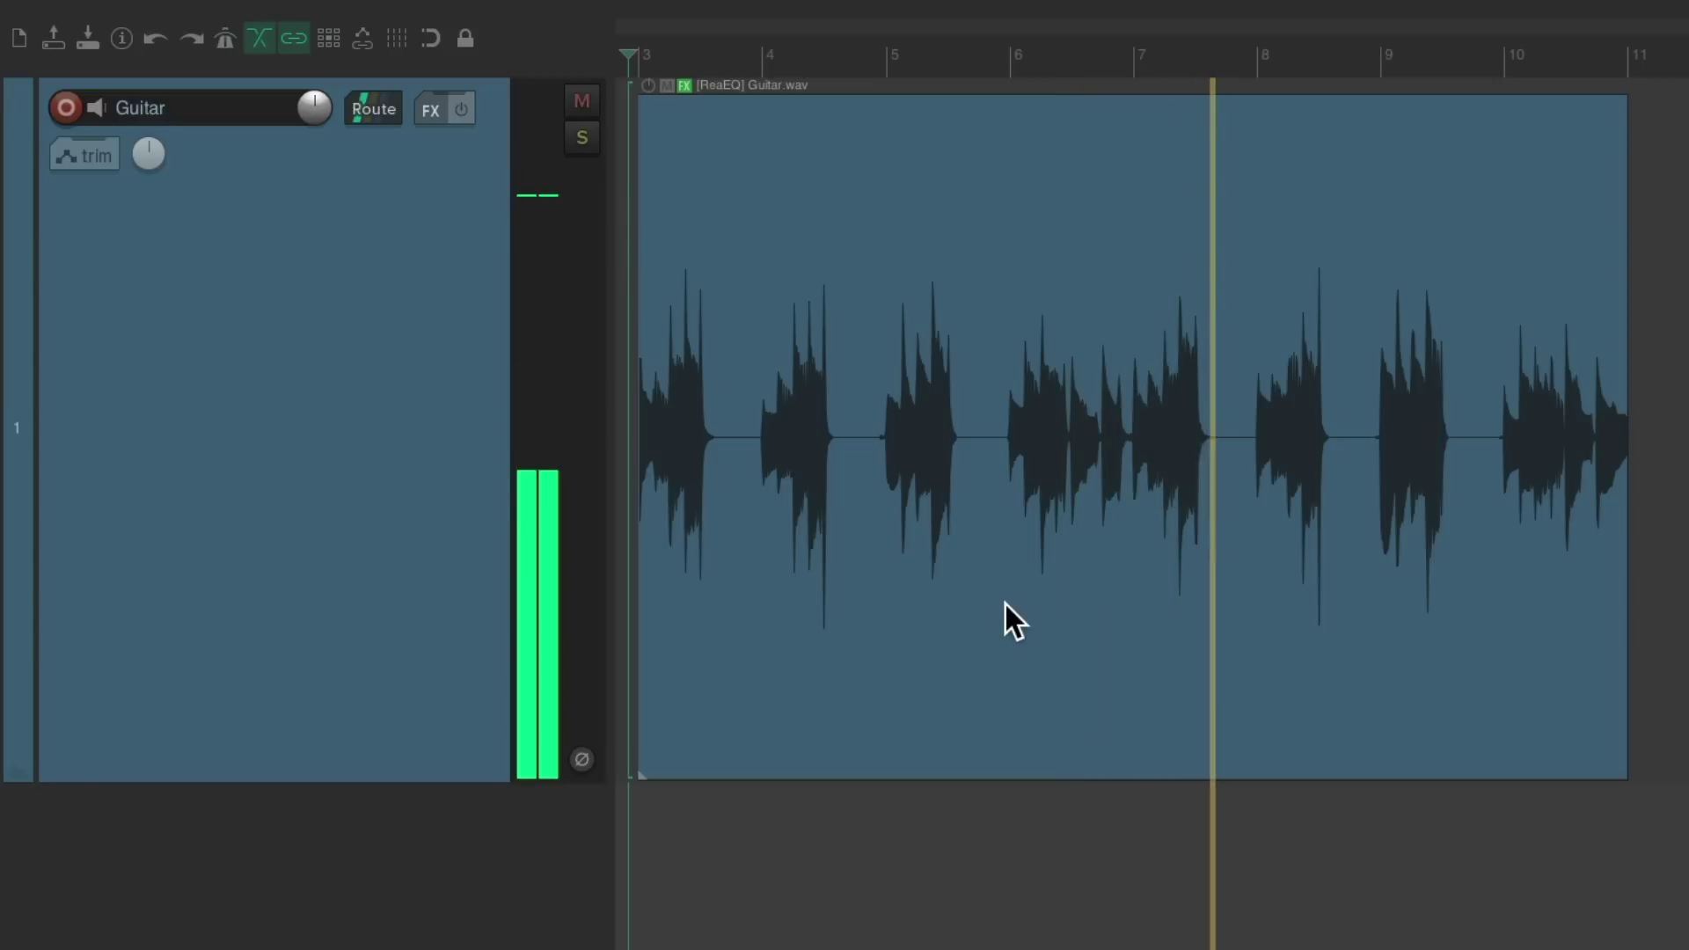
key("space")
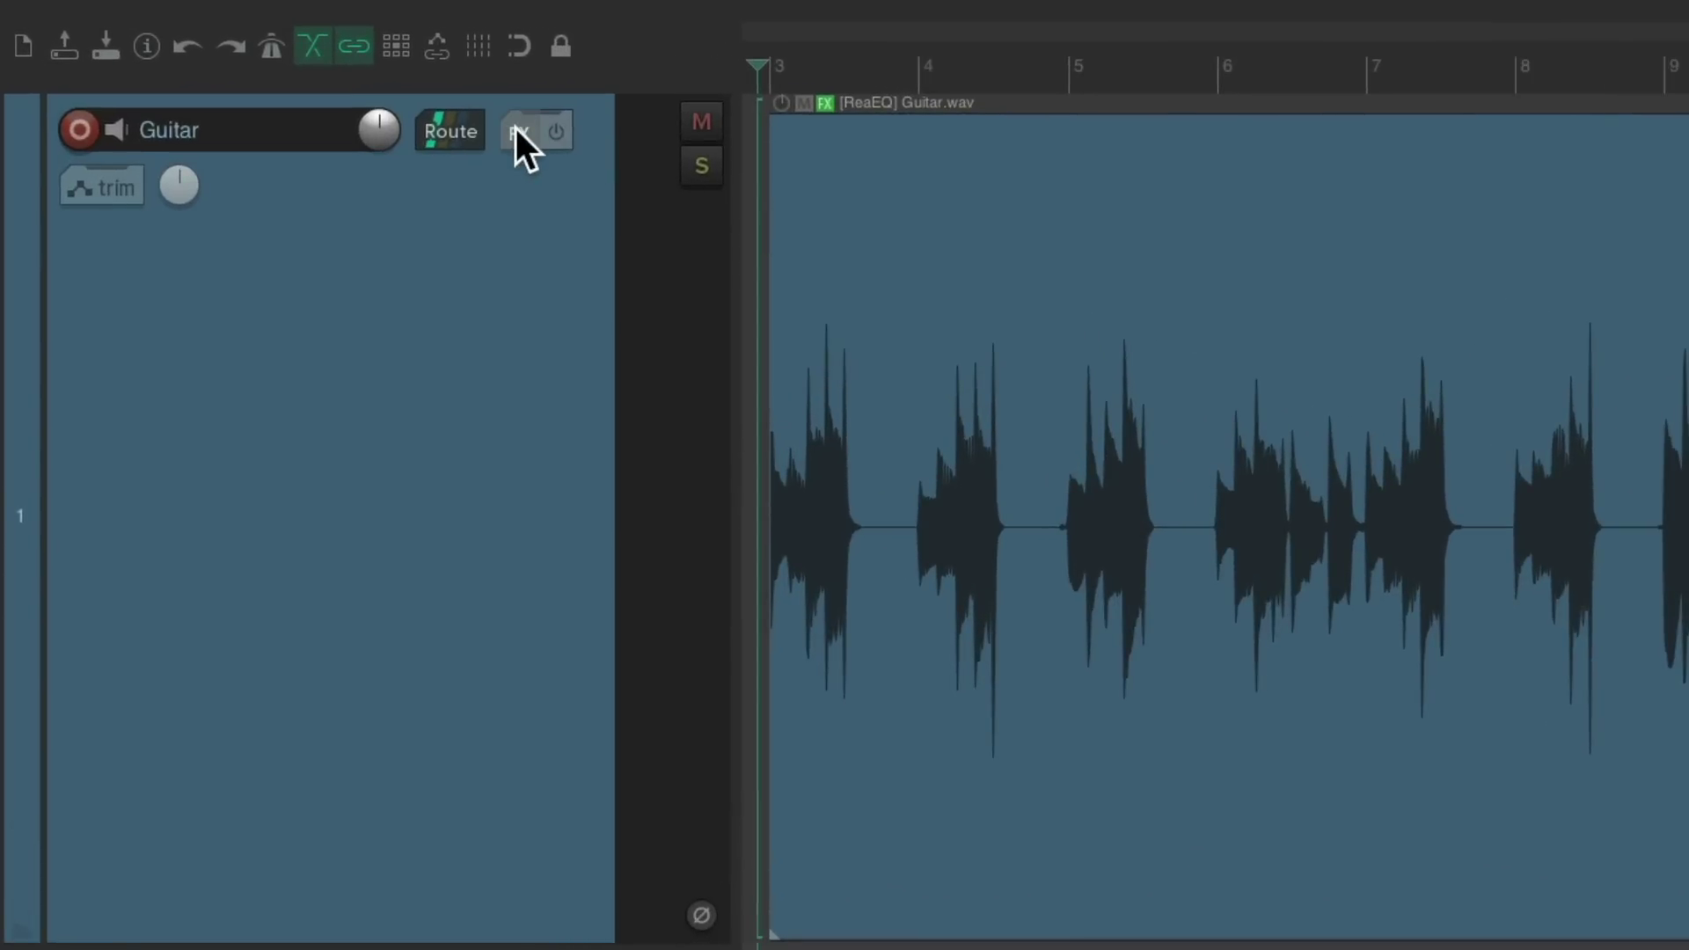
left_click(519, 132)
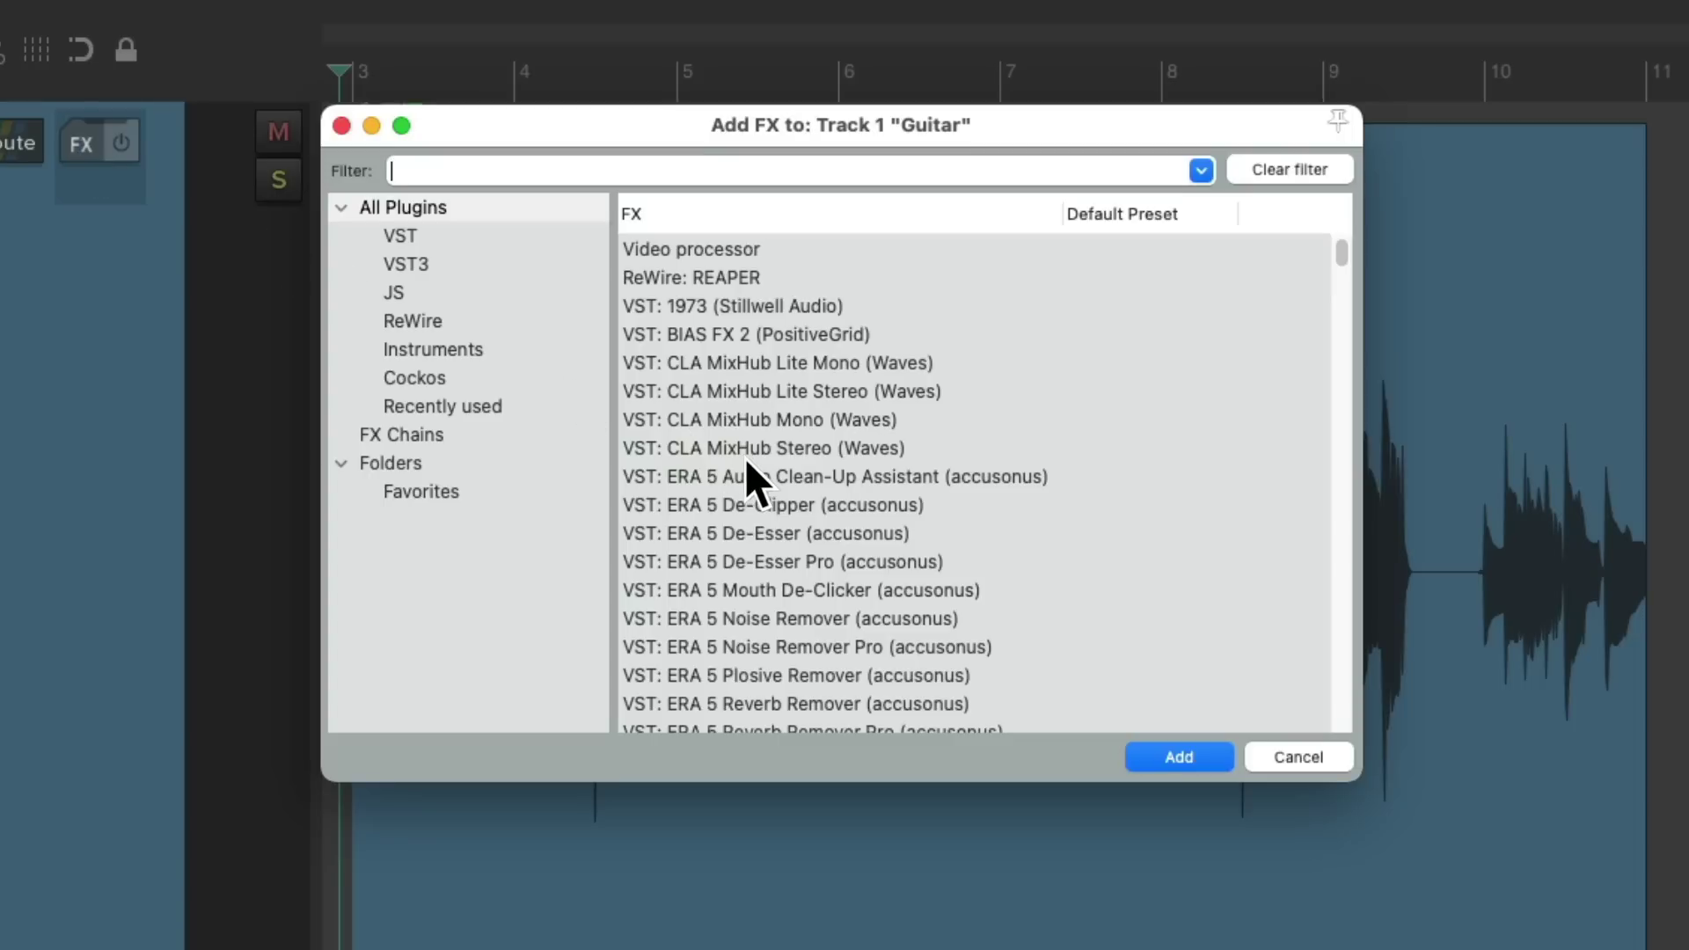
left_click(498, 376)
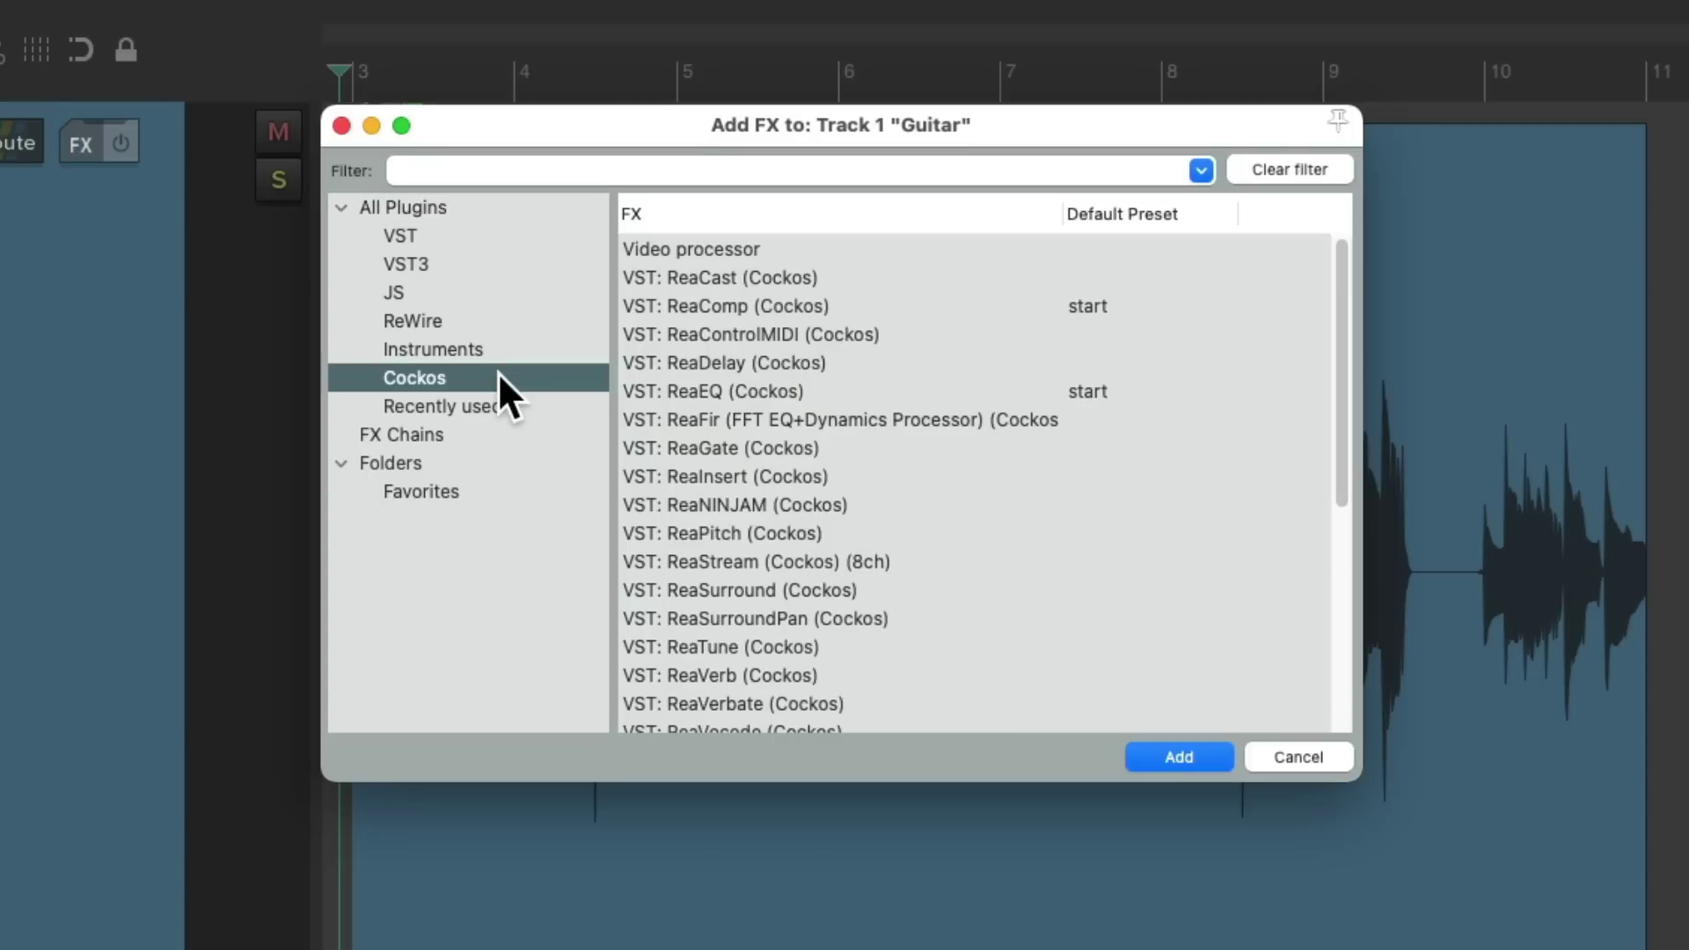
scroll(1037, 600, "down", 4)
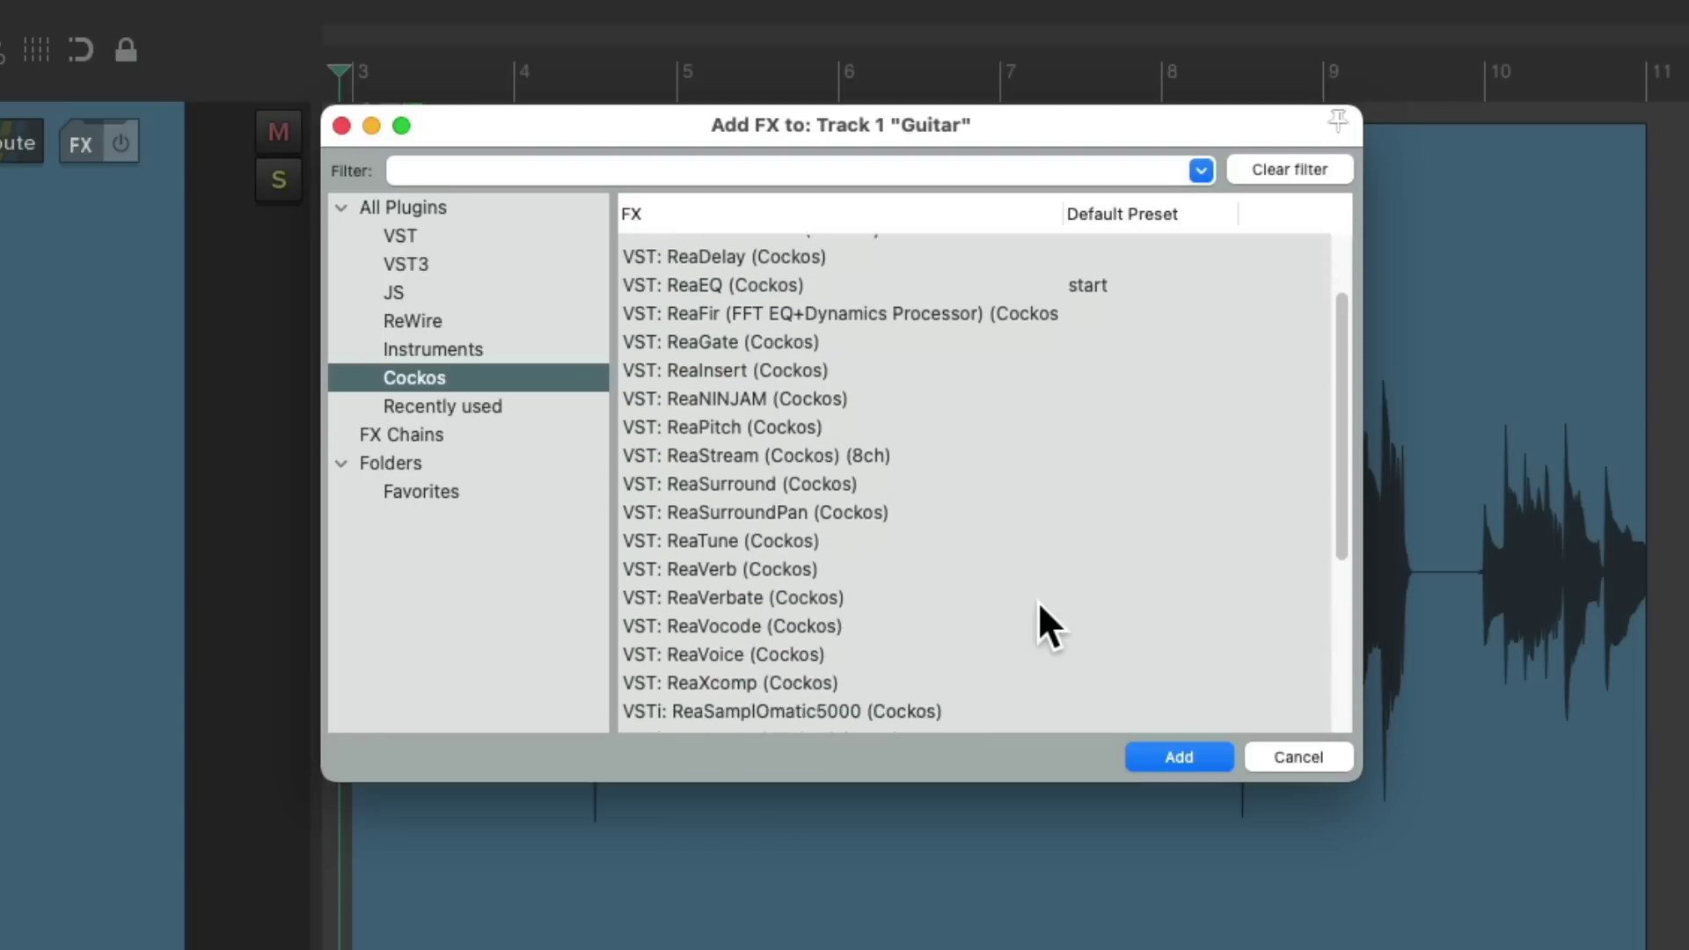
left_click(908, 524)
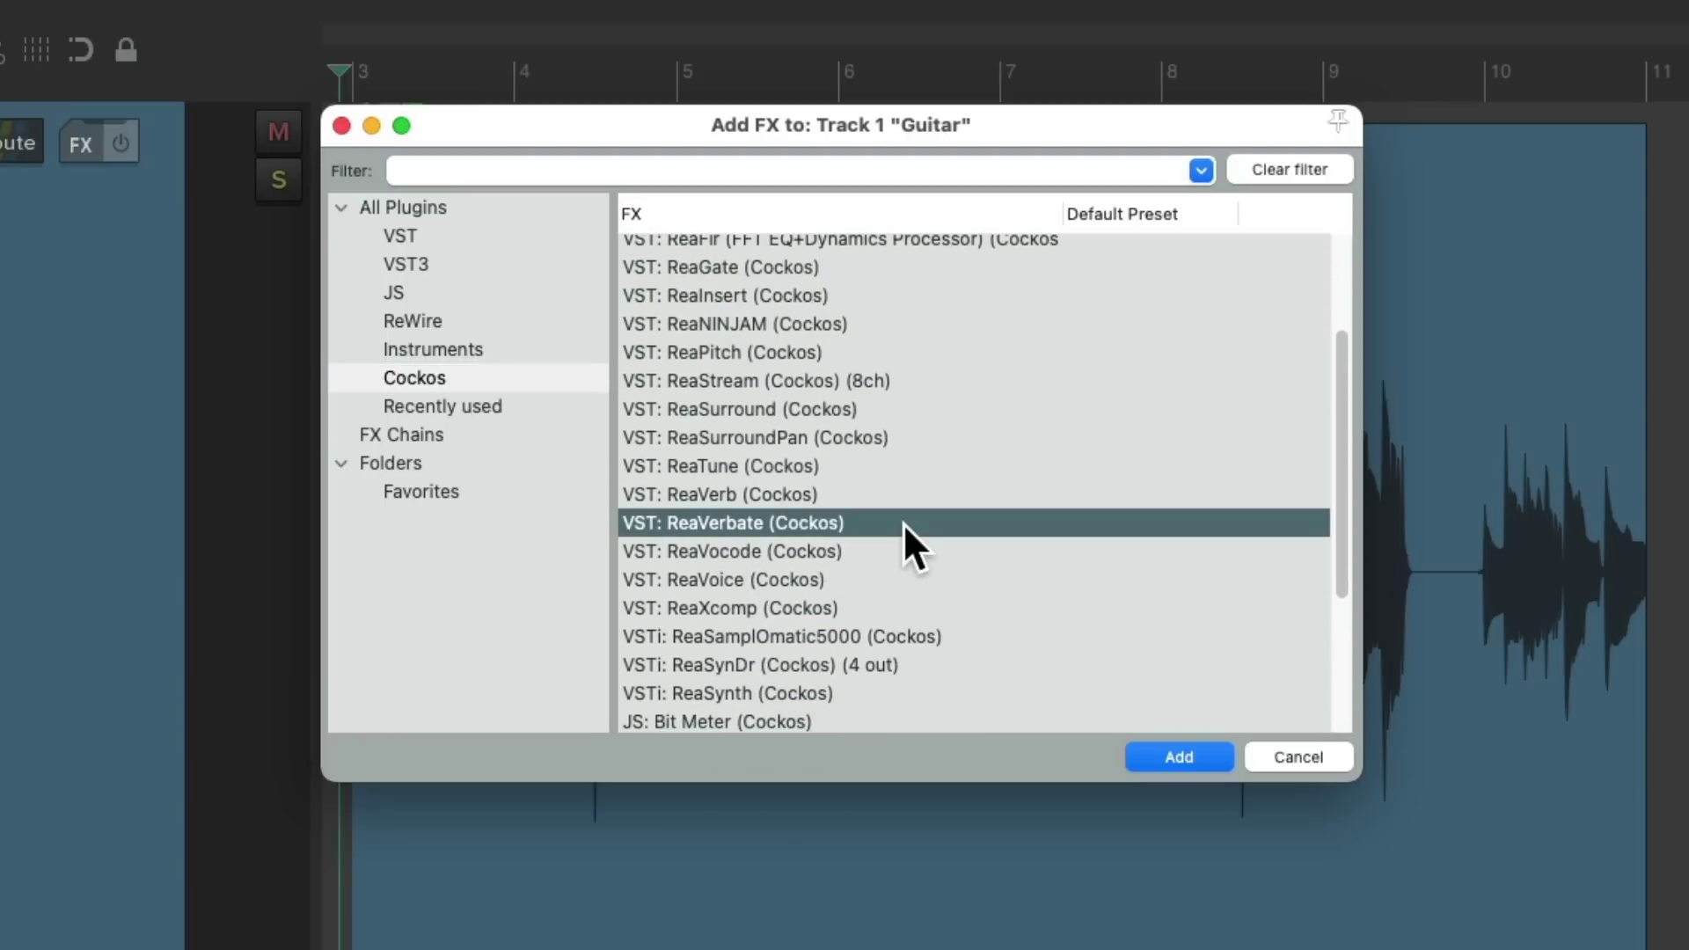
double_click(859, 521)
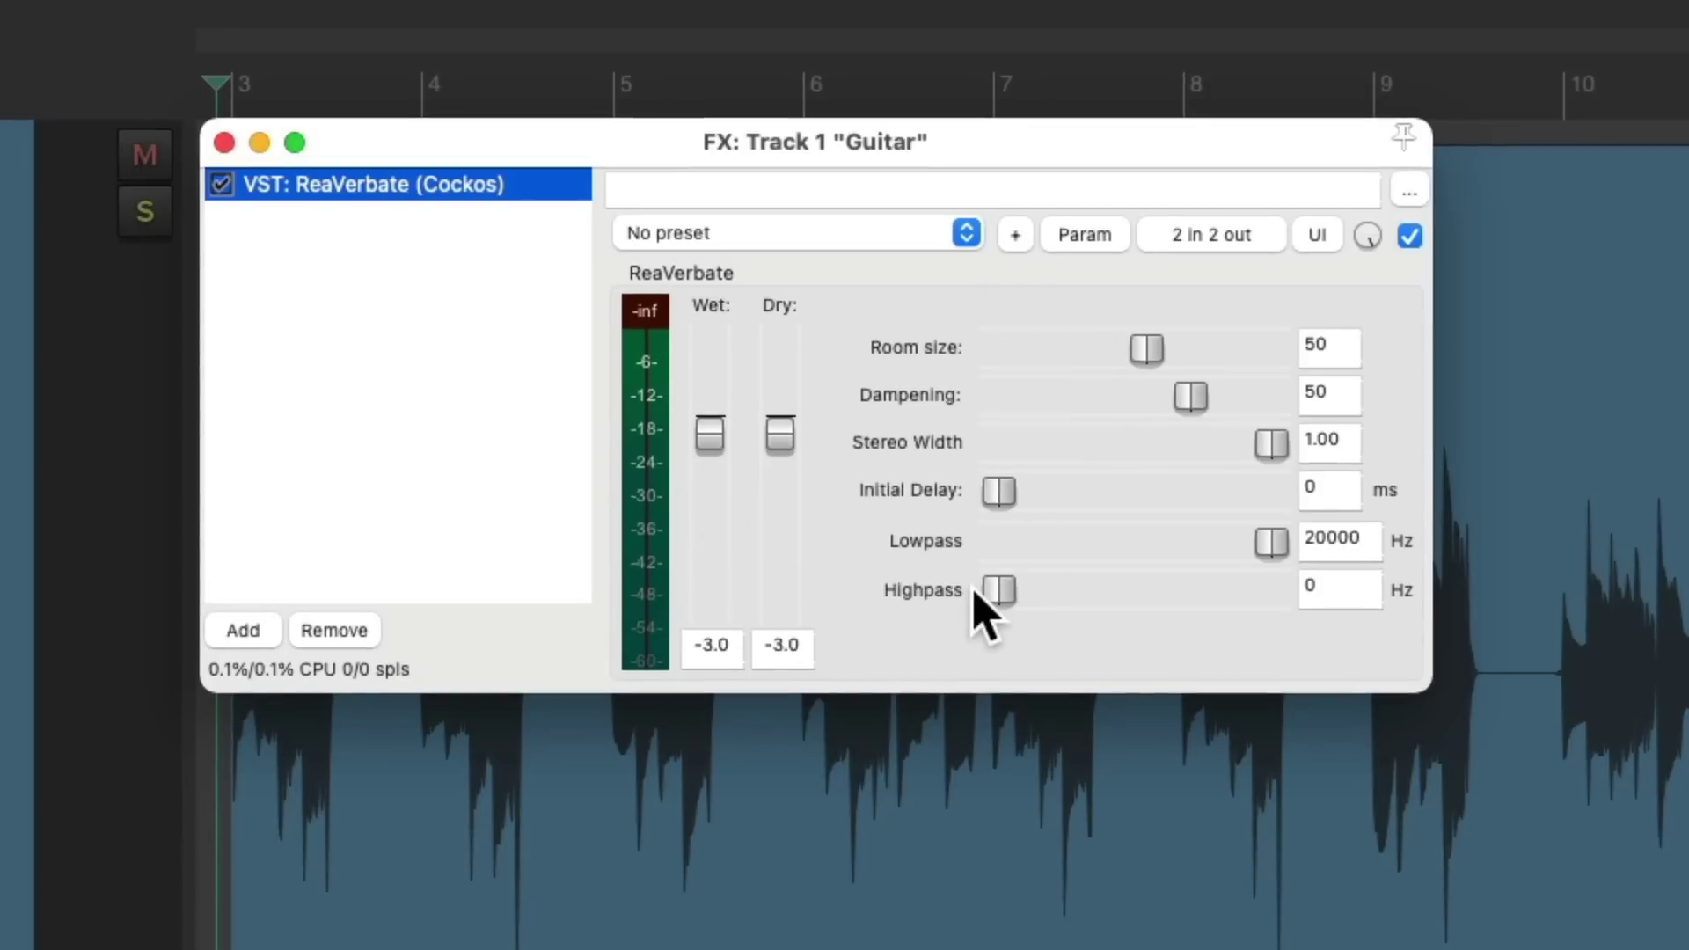
- Set ReaVerbate's Dry level to +0.0 and its Wet level to about -7.1 while auditioning the guitar
left_click(786, 446)
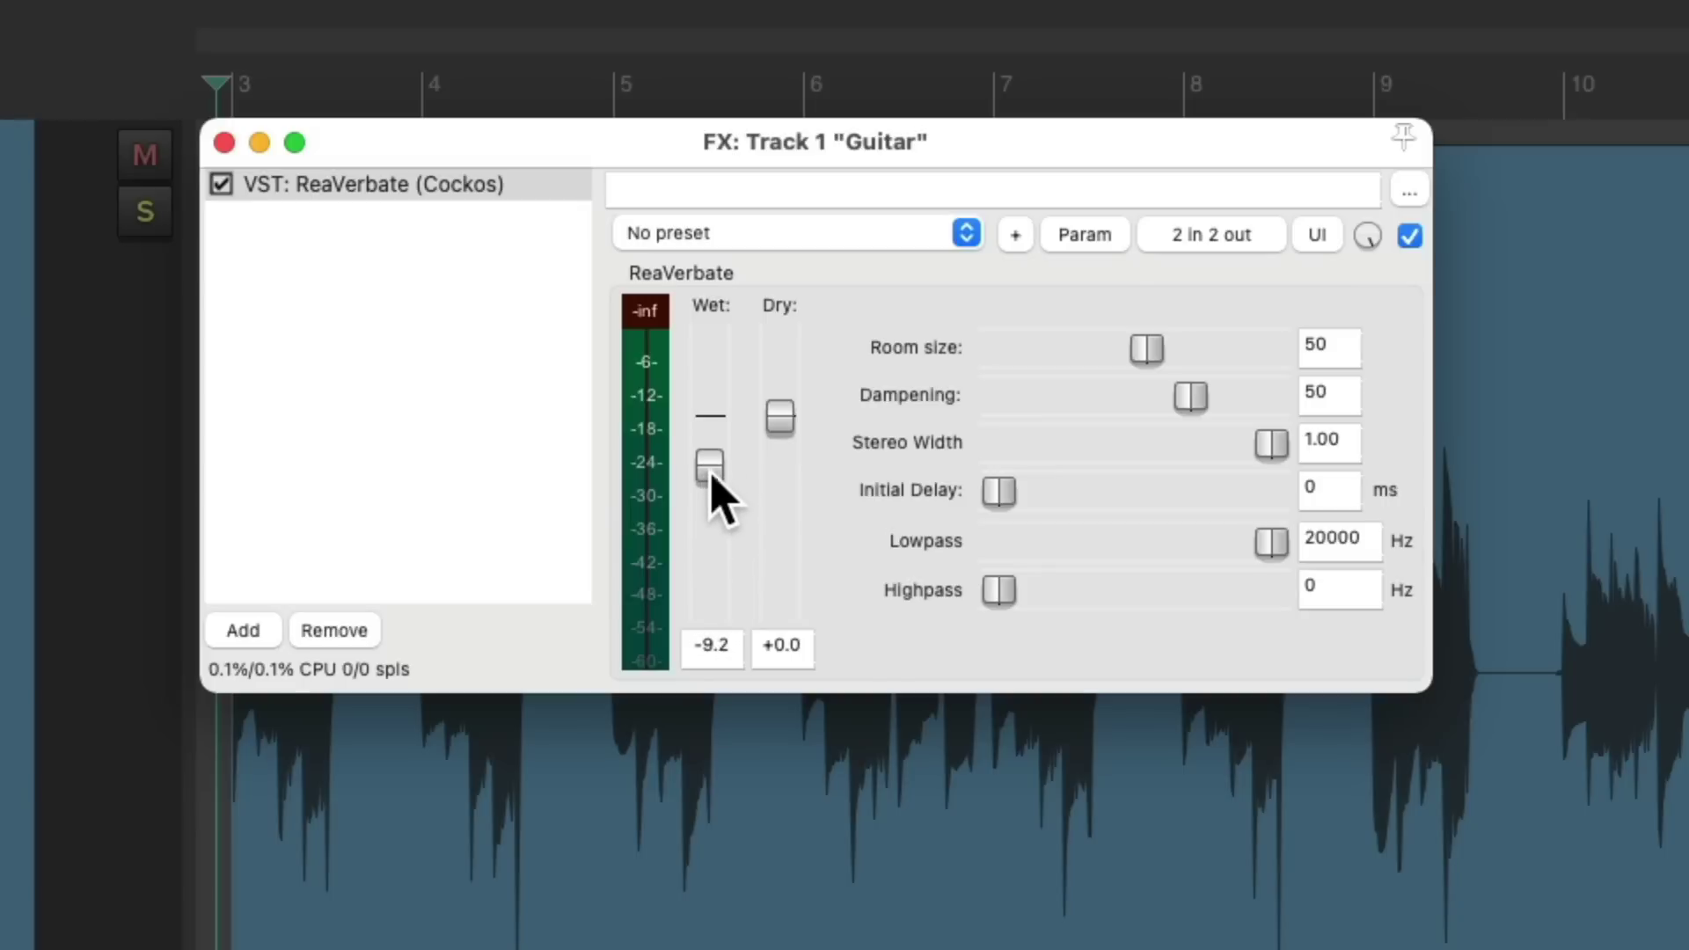
key("space")
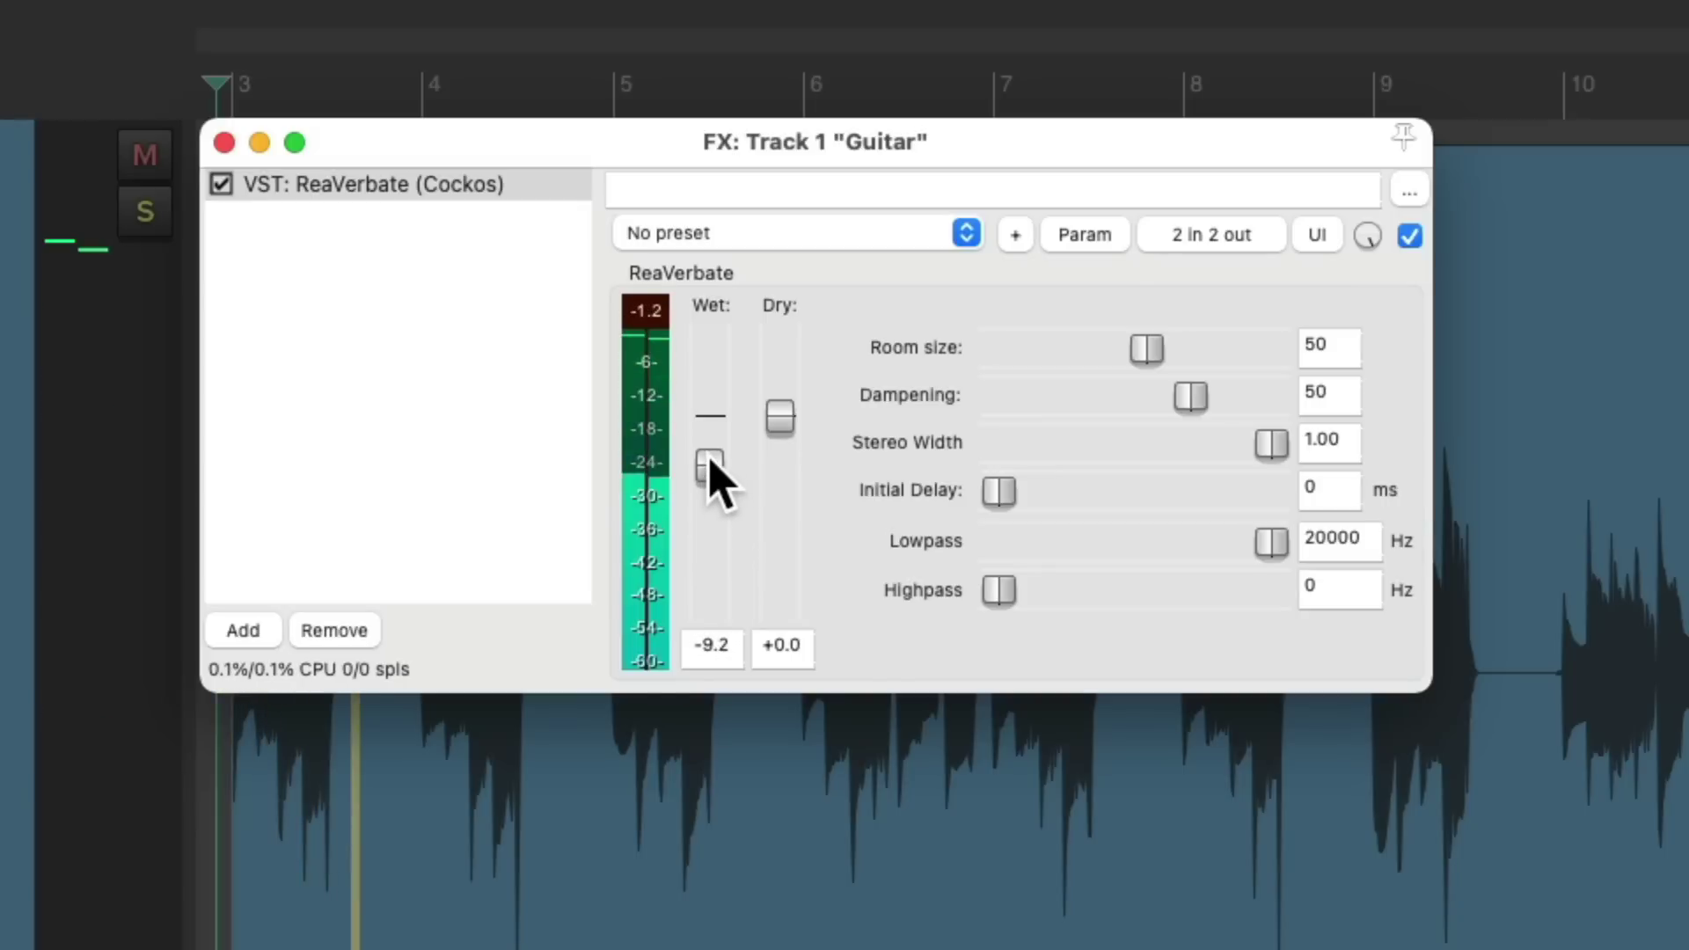
left_click_drag(709, 460, 703, 453)
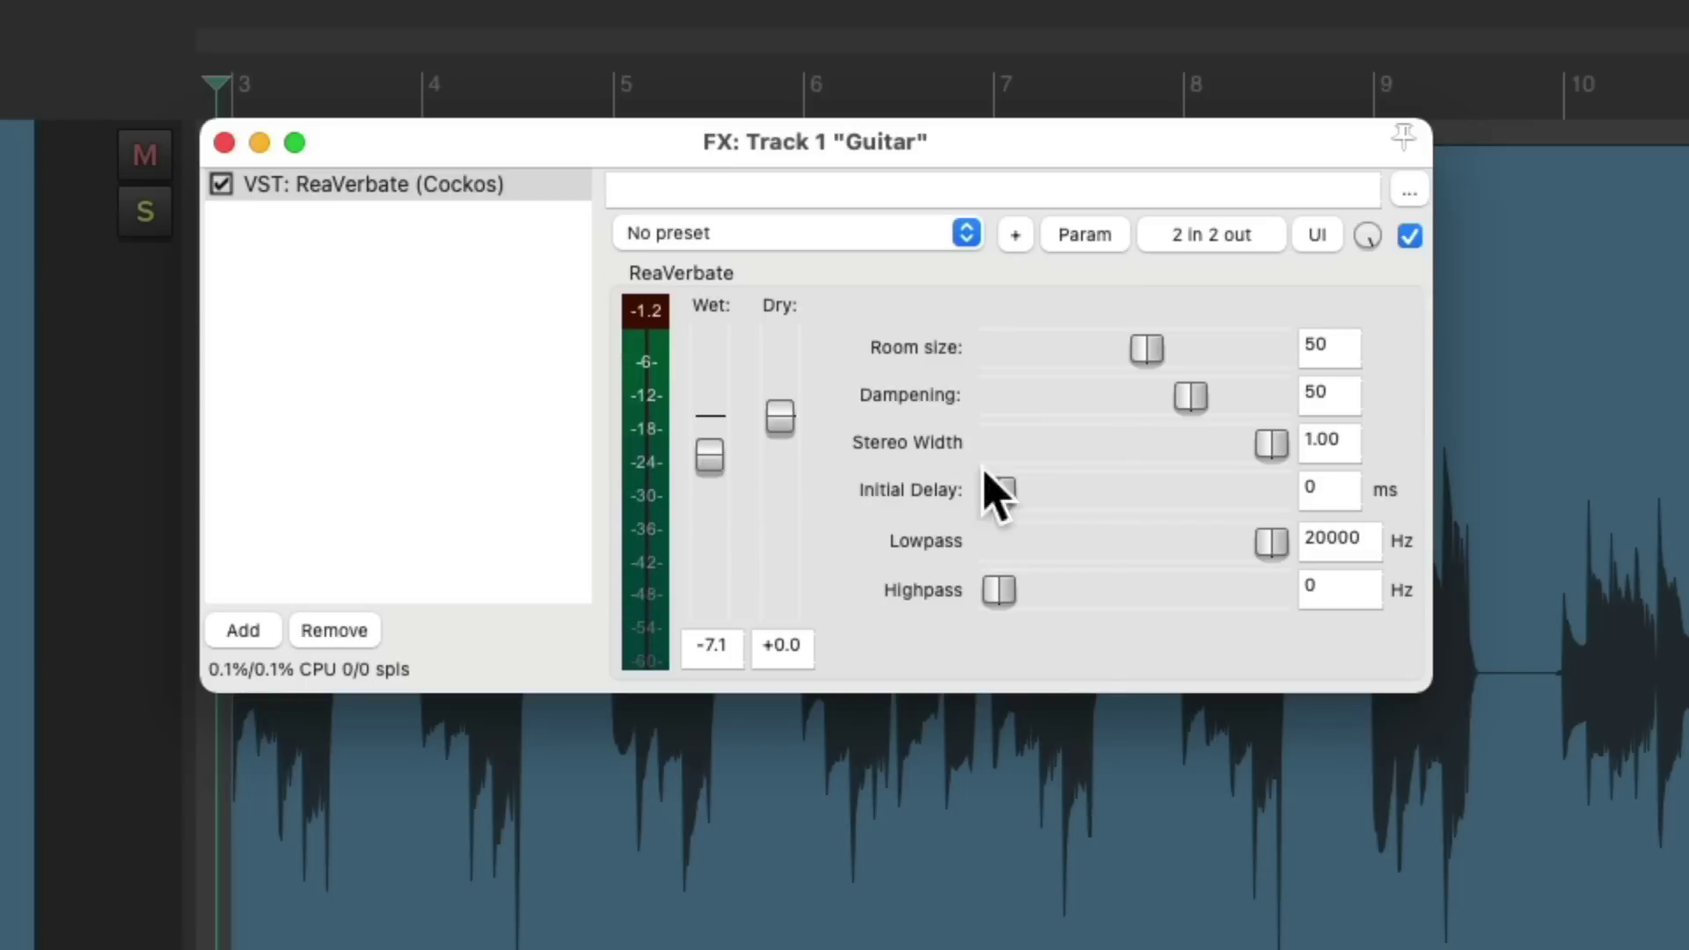
- Audition room sizes of about 32, 71 and 95, adjusting the Wet level to about -10.5
left_click_drag(1143, 357, 1078, 361)
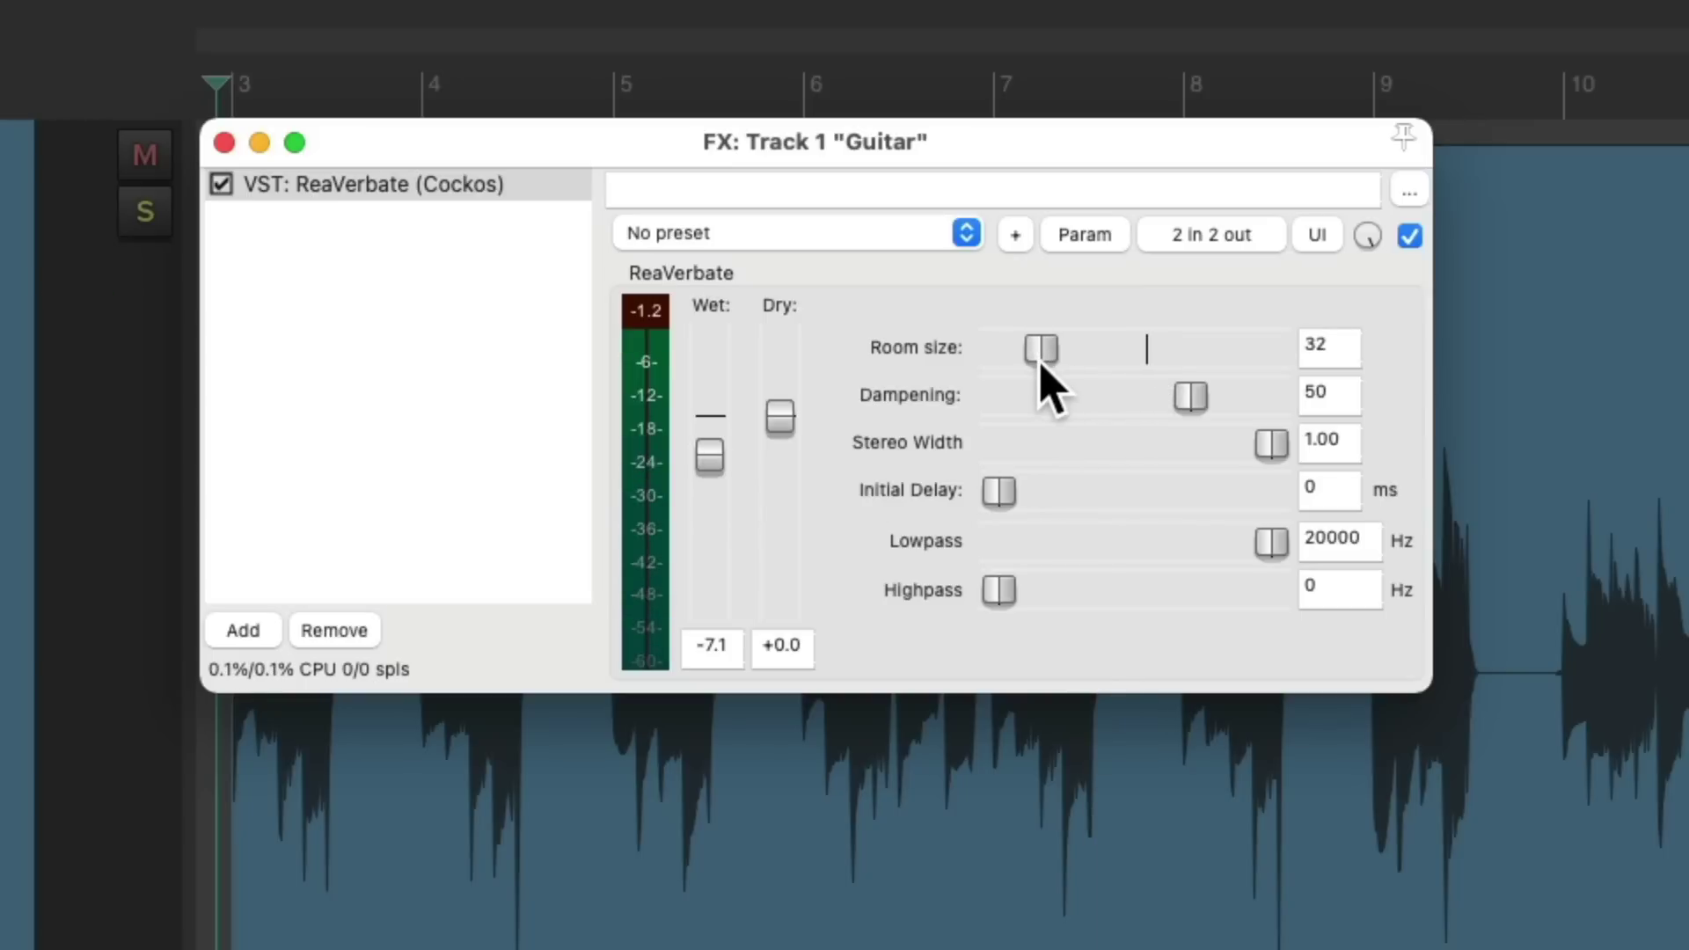
left_click_drag(710, 456, 714, 446)
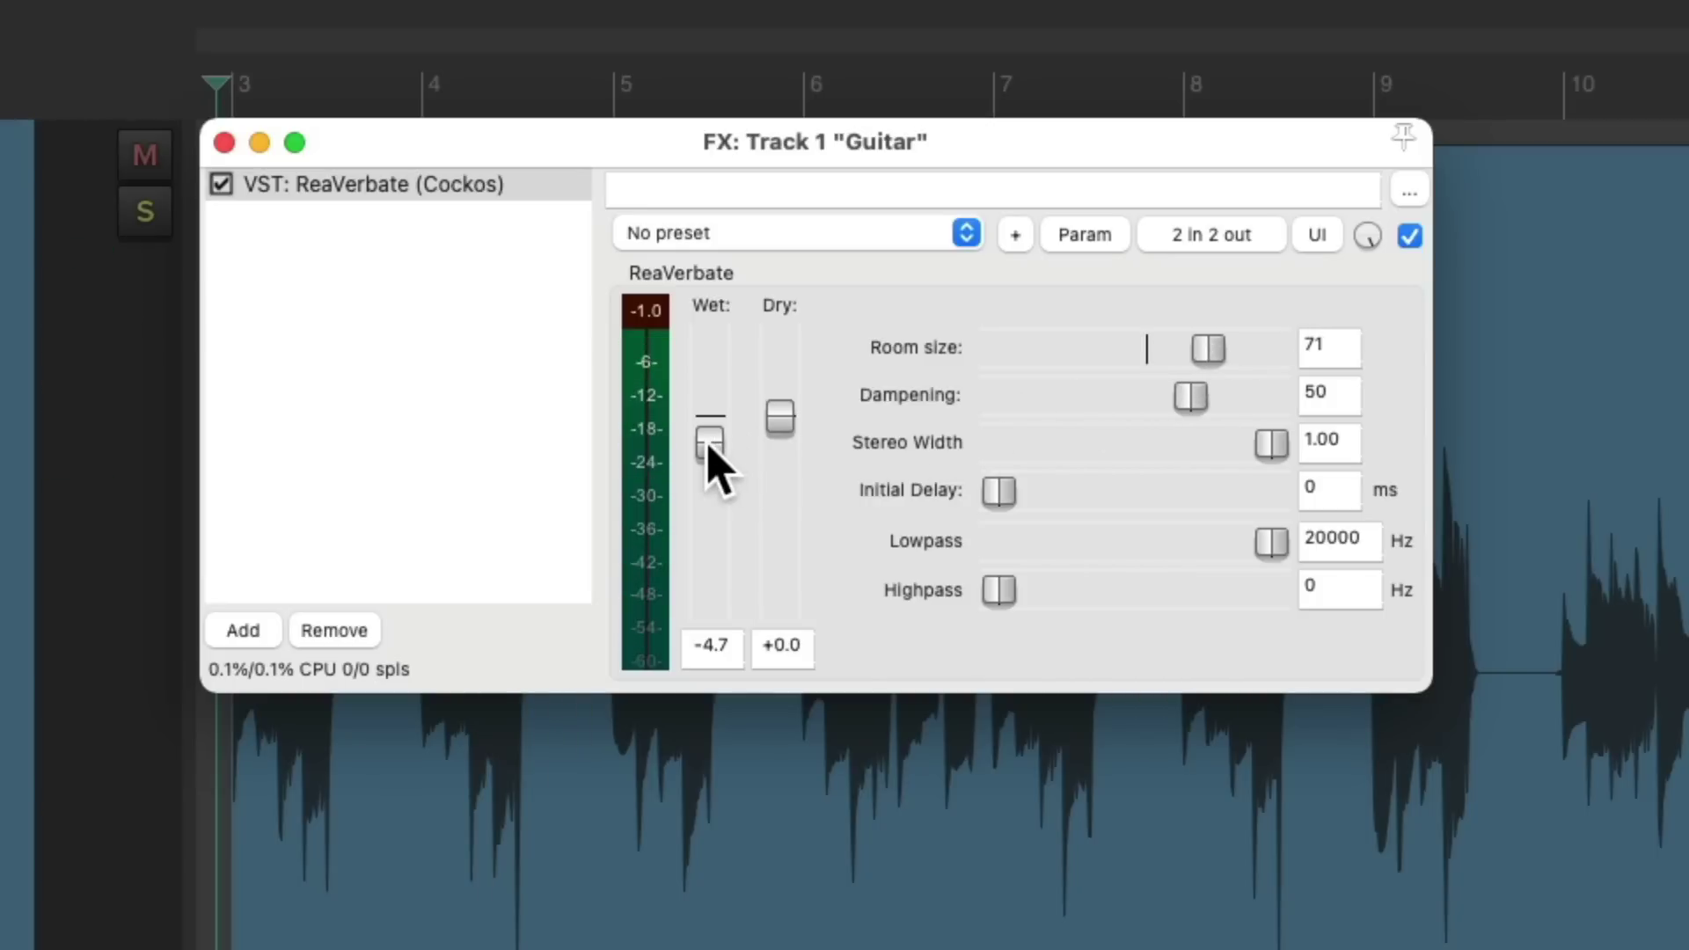
left_click_drag(706, 456, 710, 480)
key("space")
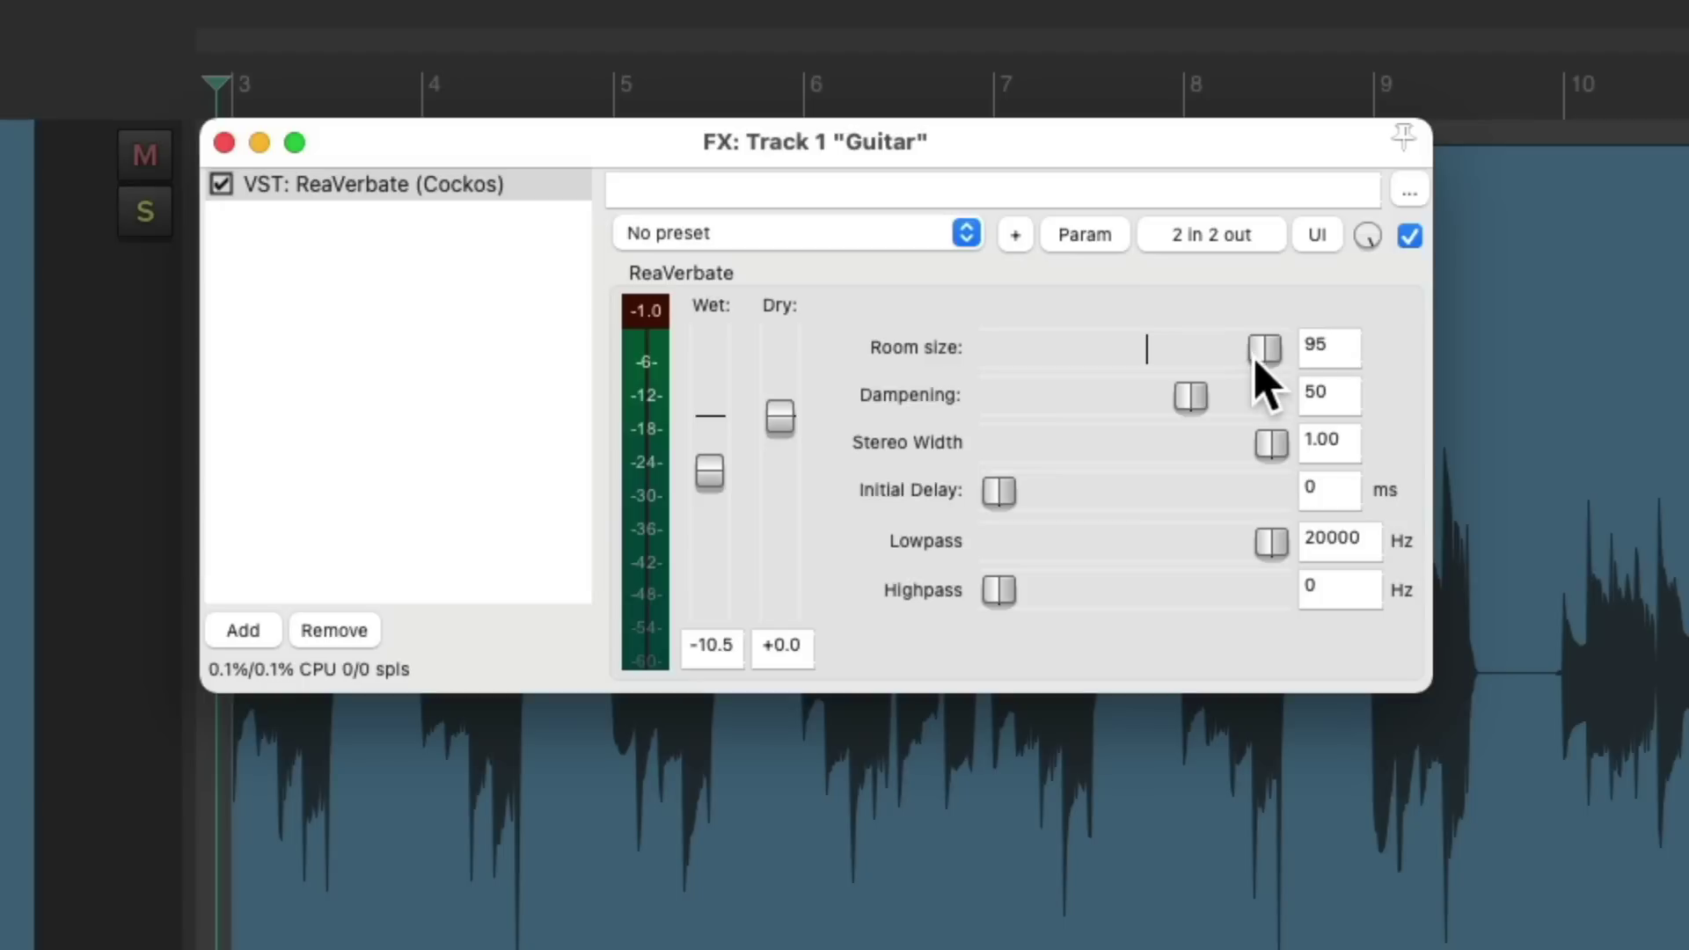
- Audition dampening at about 74 and at 5, keeping 5 with the Wet level at about -15.9
key("space")
left_click_drag(707, 472, 709, 504)
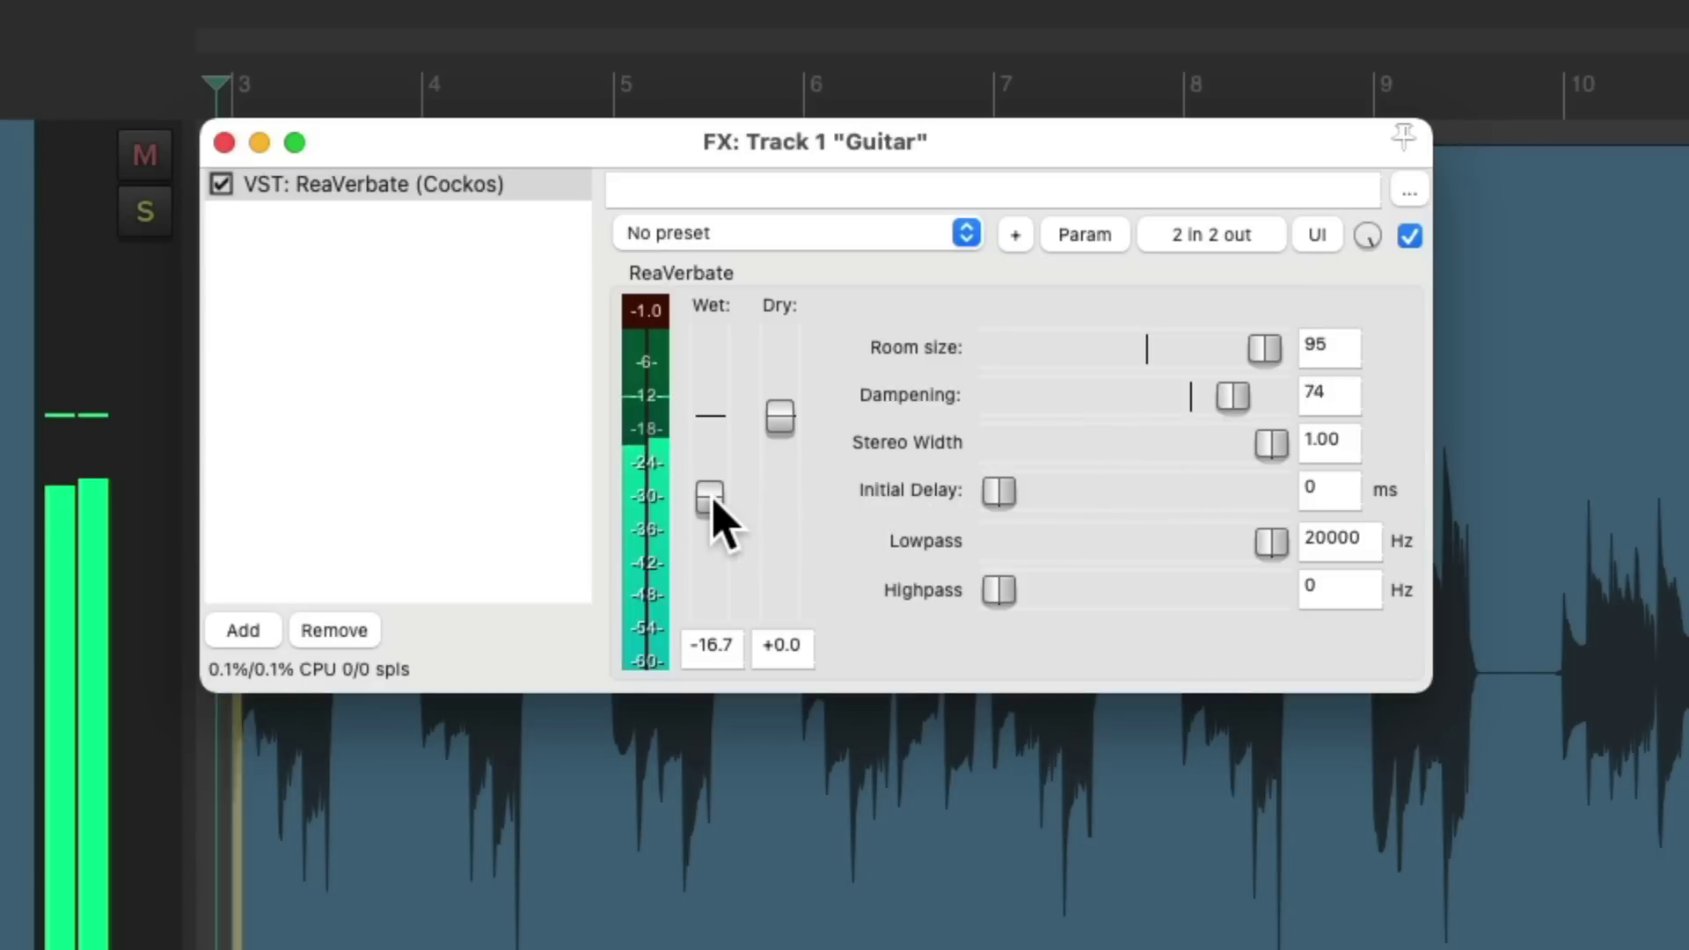
left_click_drag(710, 498, 710, 485)
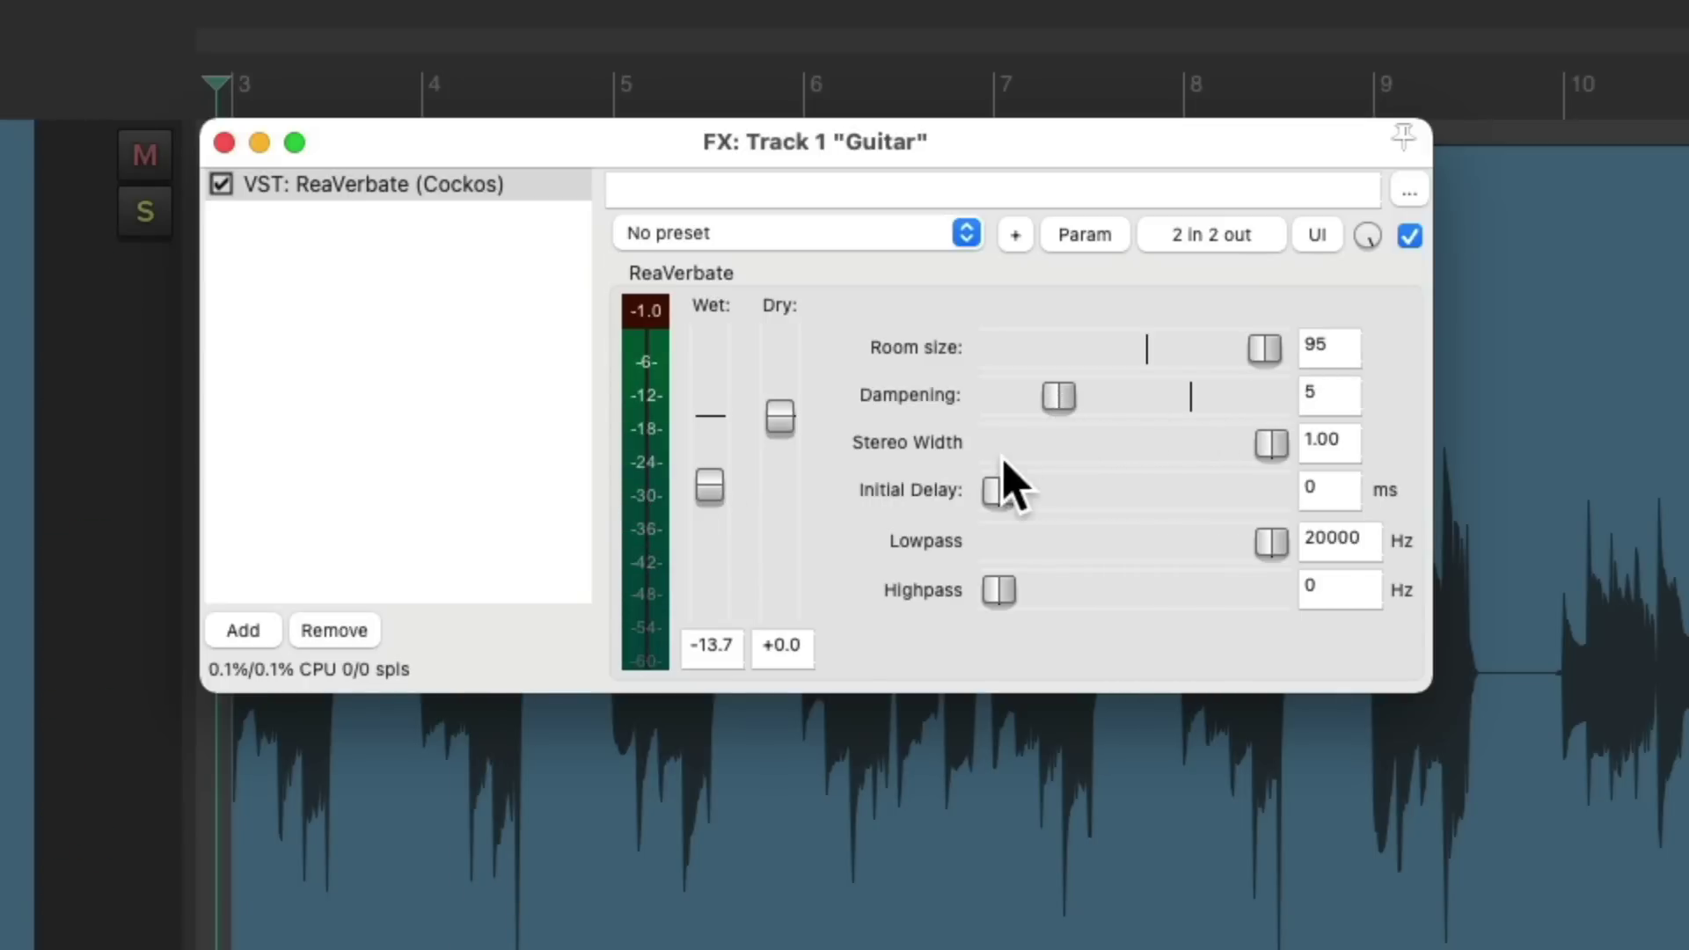
left_click_drag(710, 486, 711, 496)
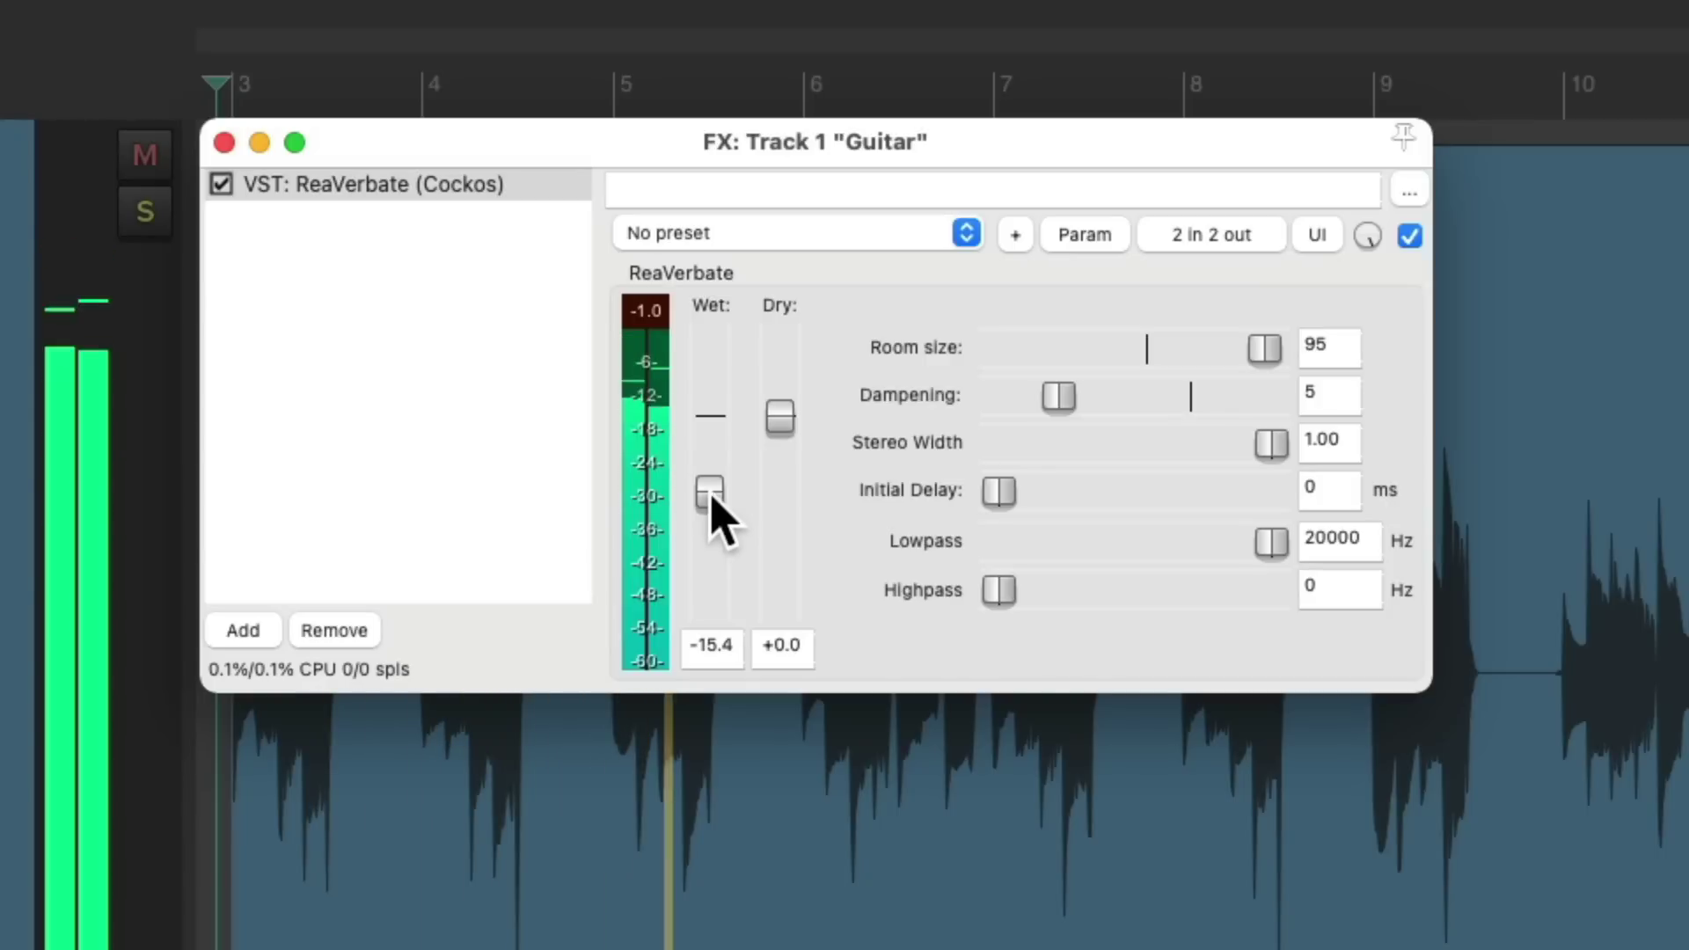
left_click_drag(712, 496, 712, 497)
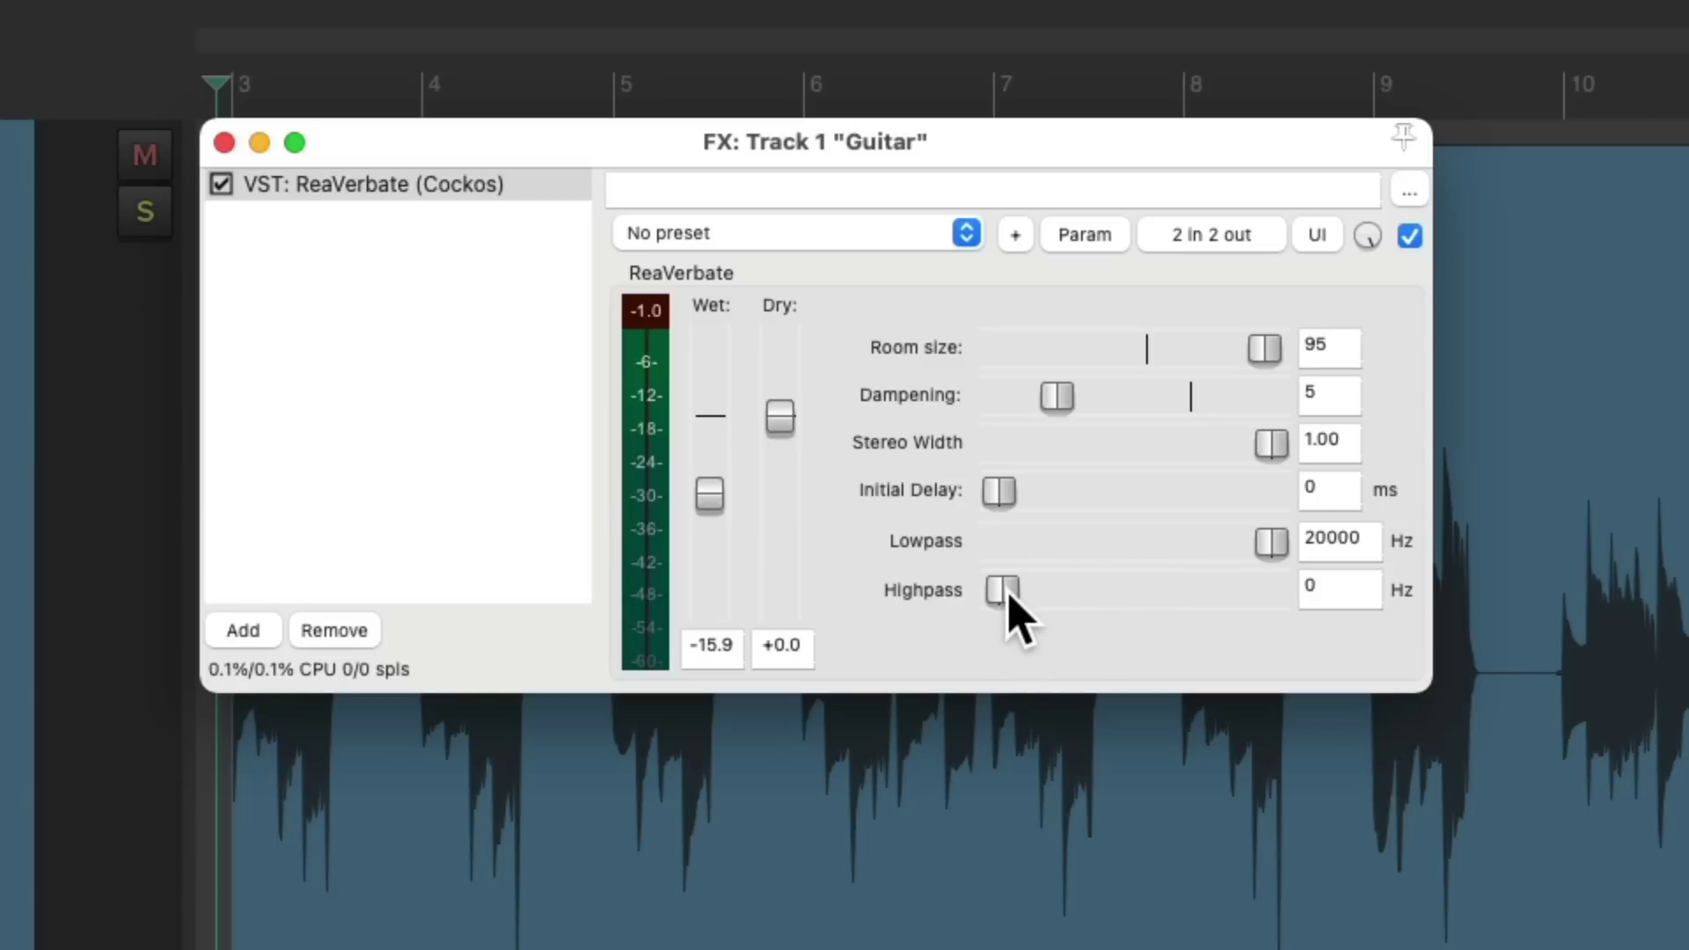
- Try highpass settings of about 1334 and 1603 Hz with Wet at about -13.4, and return the highpass to 0 Hz
left_click_drag(1009, 595, 1081, 594)
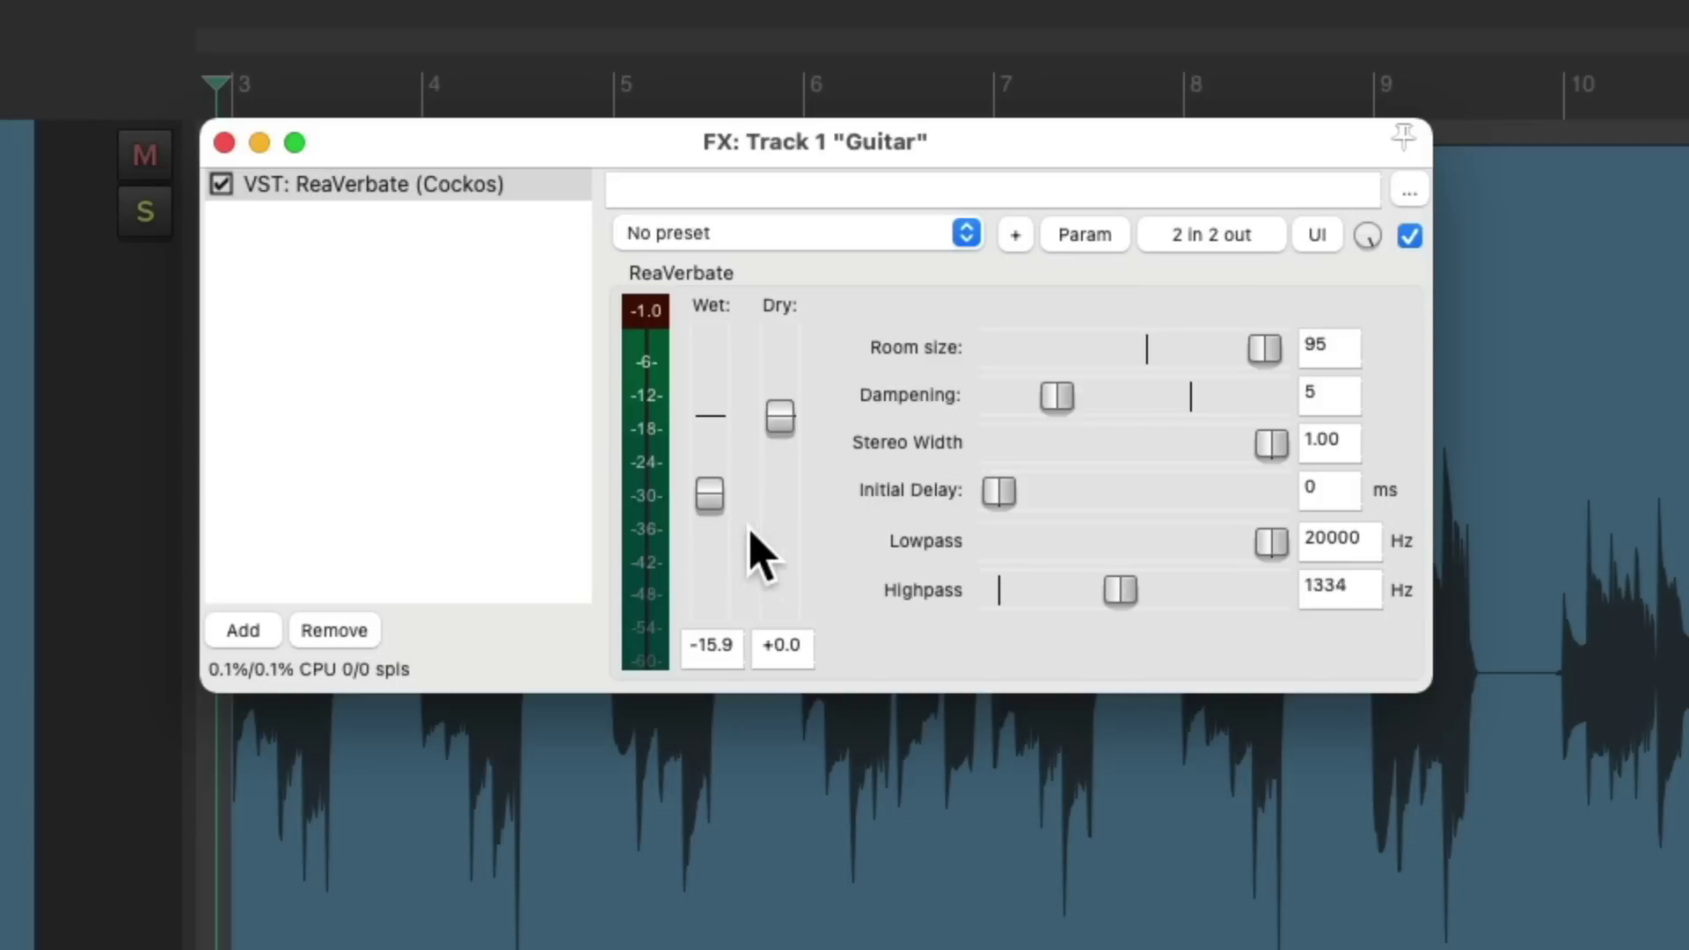
key("space")
left_click_drag(712, 497, 713, 475)
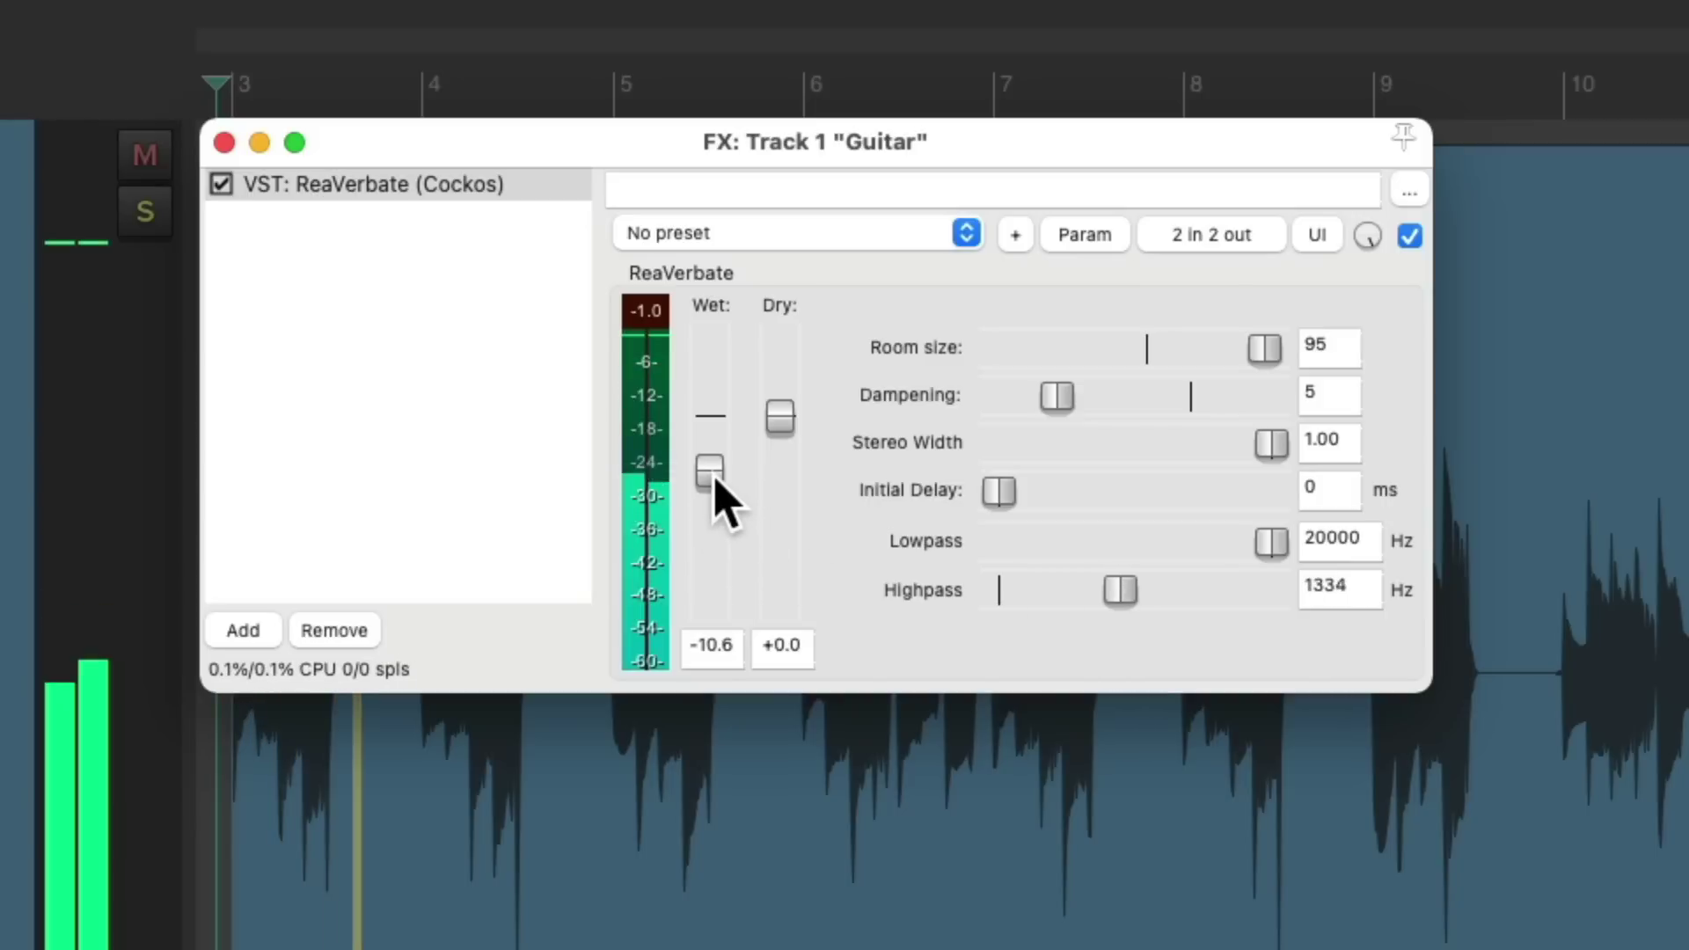
left_click_drag(1122, 588, 1132, 589)
left_click_drag(710, 468, 716, 501)
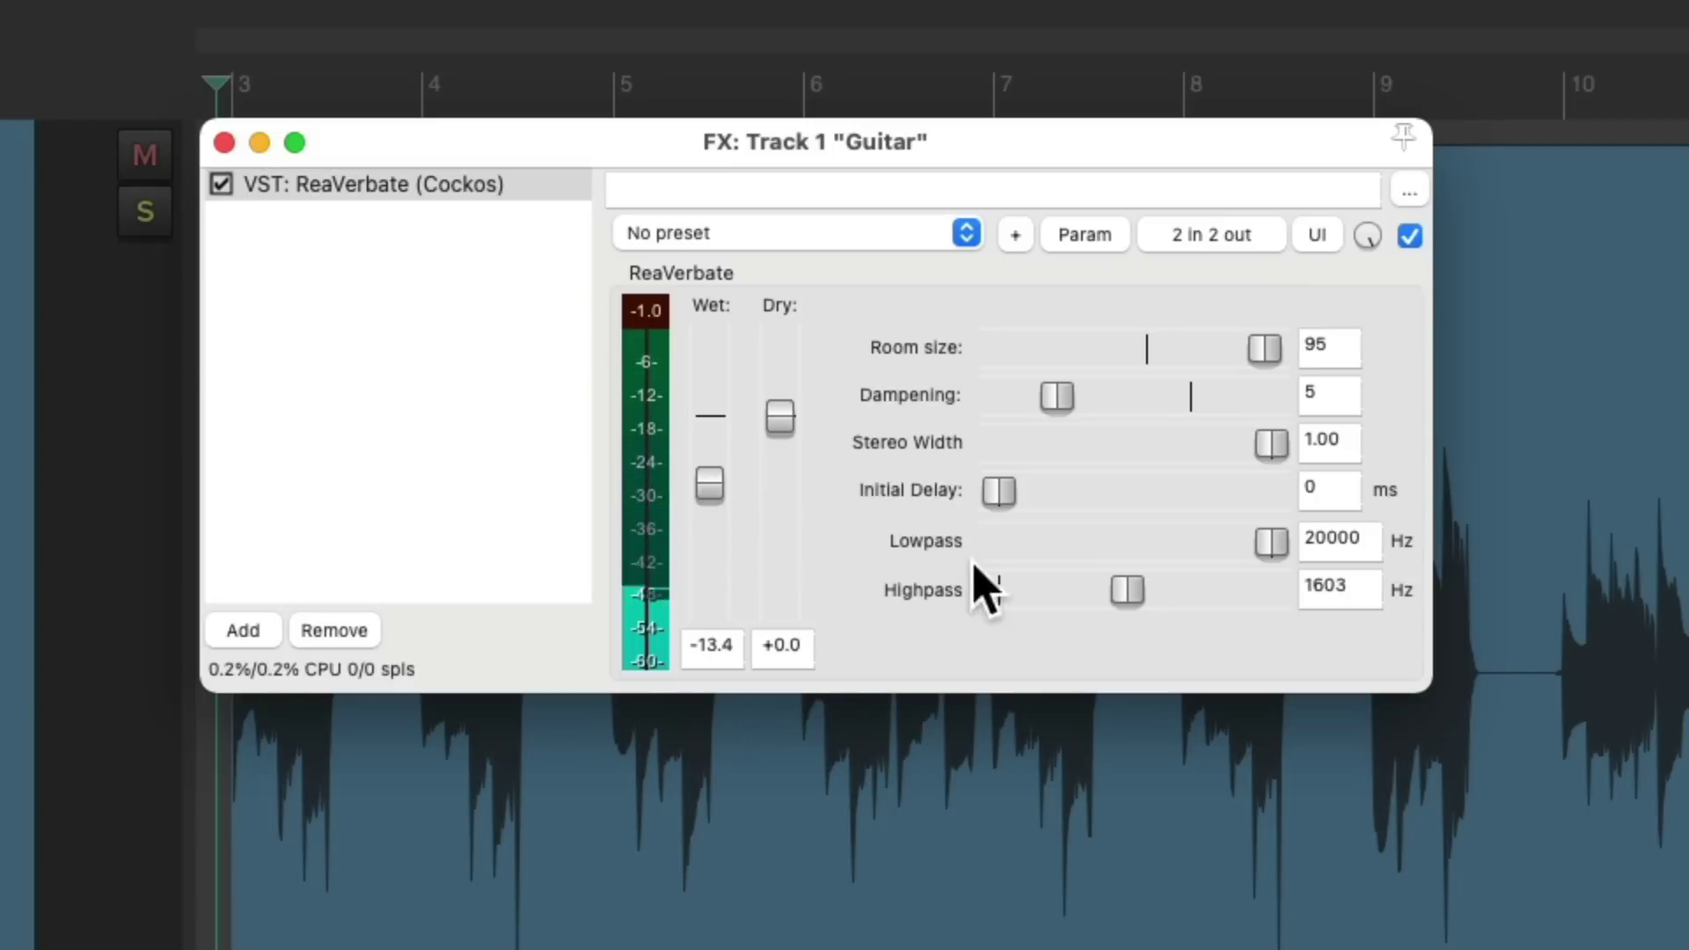
left_click_drag(1128, 591, 1029, 591)
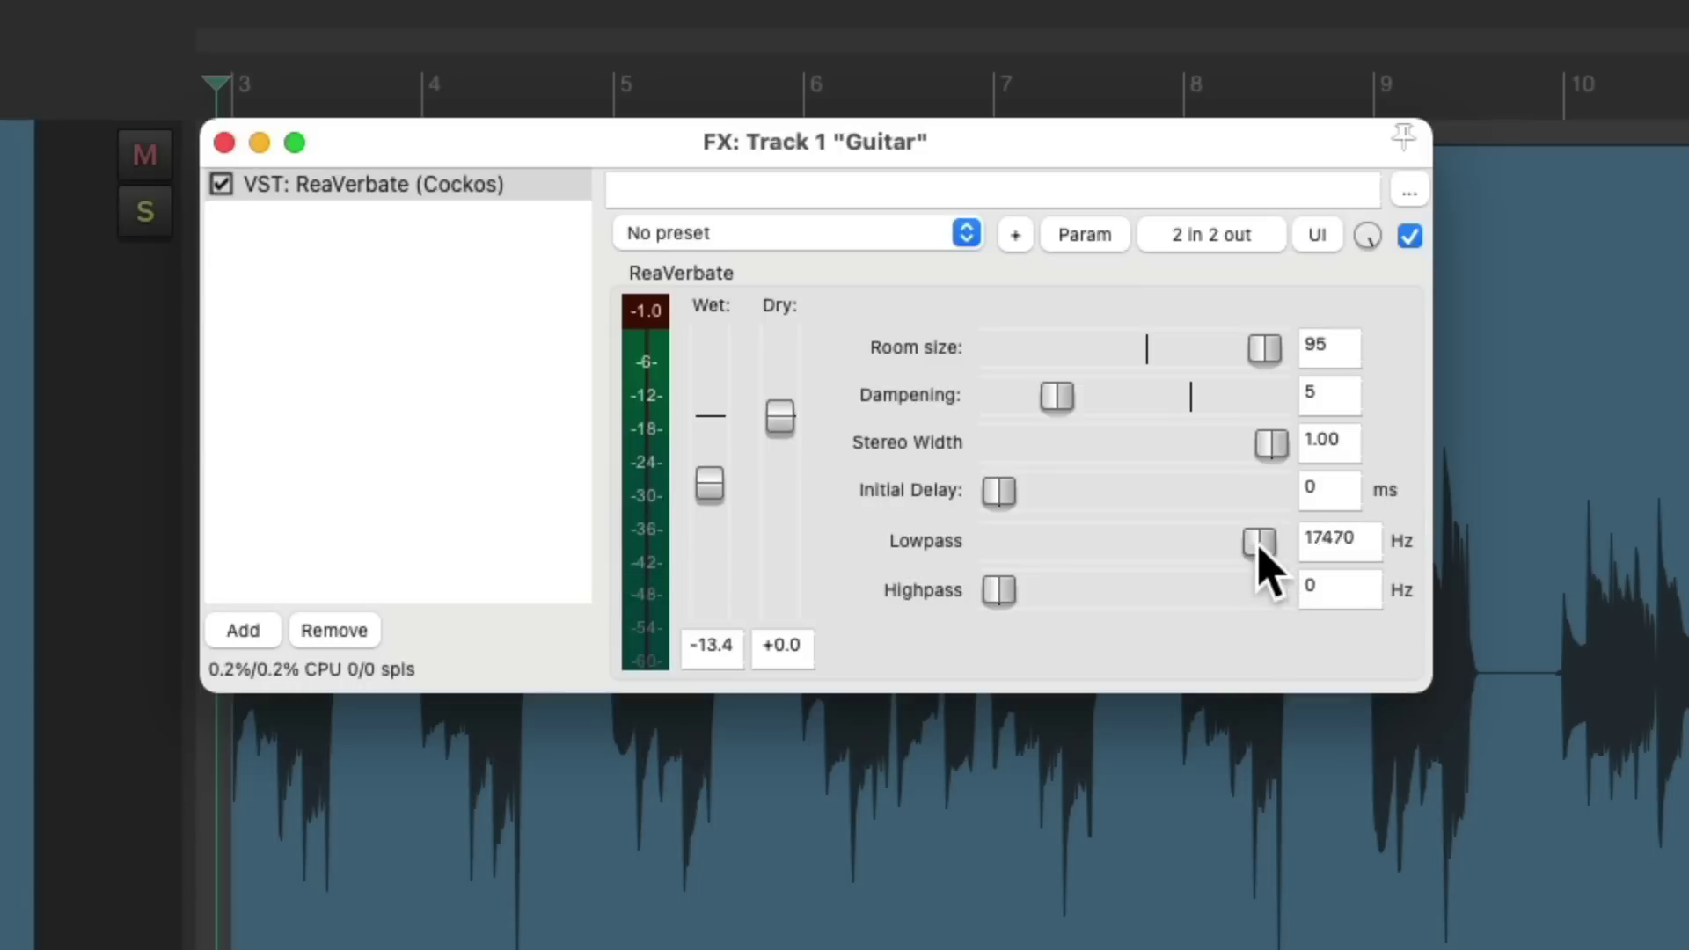
- Lower the reverb's lowpass to about 1090 Hz during playback and set the Wet level to about -11.5
key("space")
mouse_move(712, 483)
left_mouse_down()
mouse_move(713, 469)
mouse_move(713, 487)
left_mouse_up()
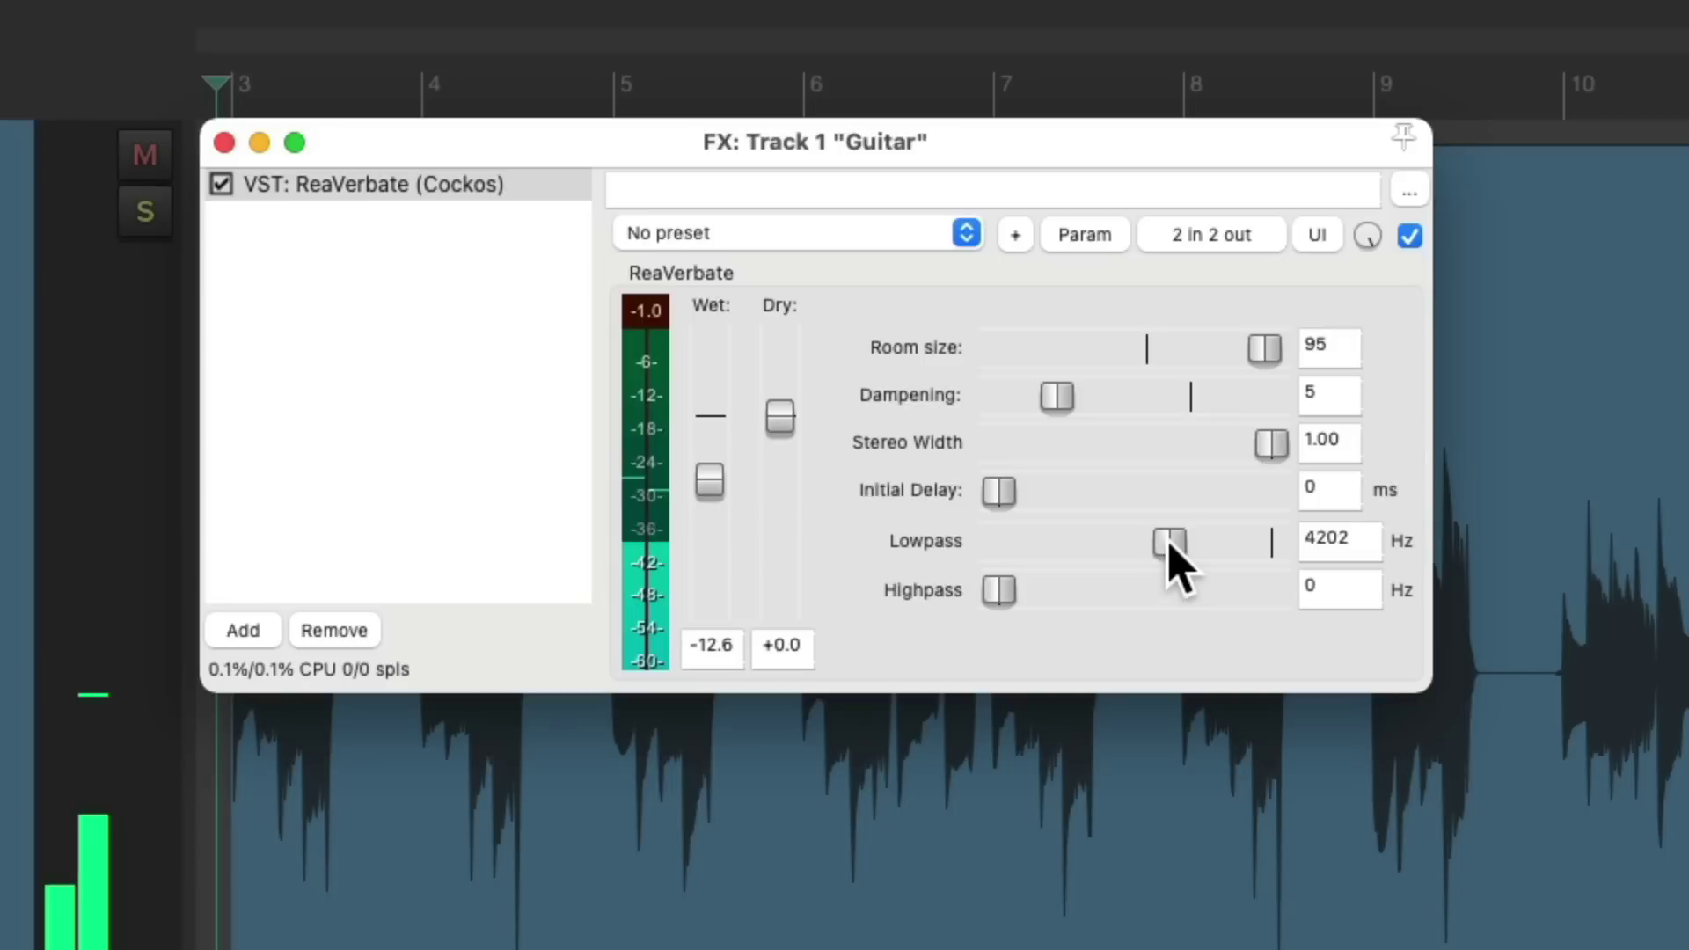
left_click_drag(1170, 543, 1120, 554)
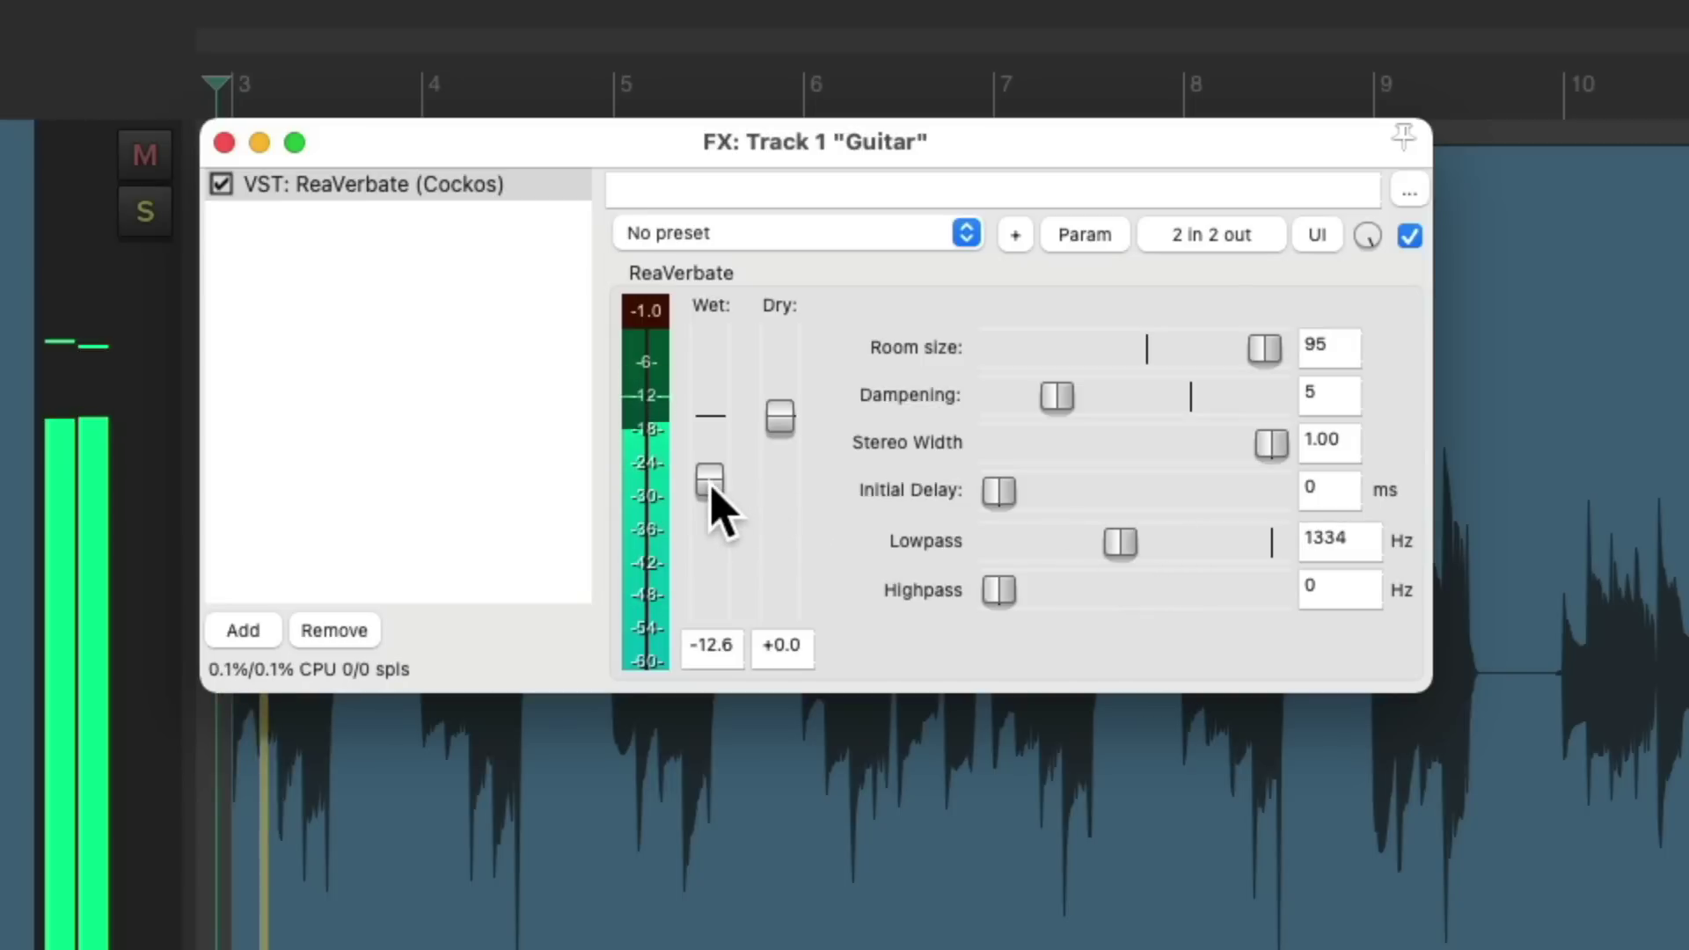
left_click_drag(713, 490, 713, 480)
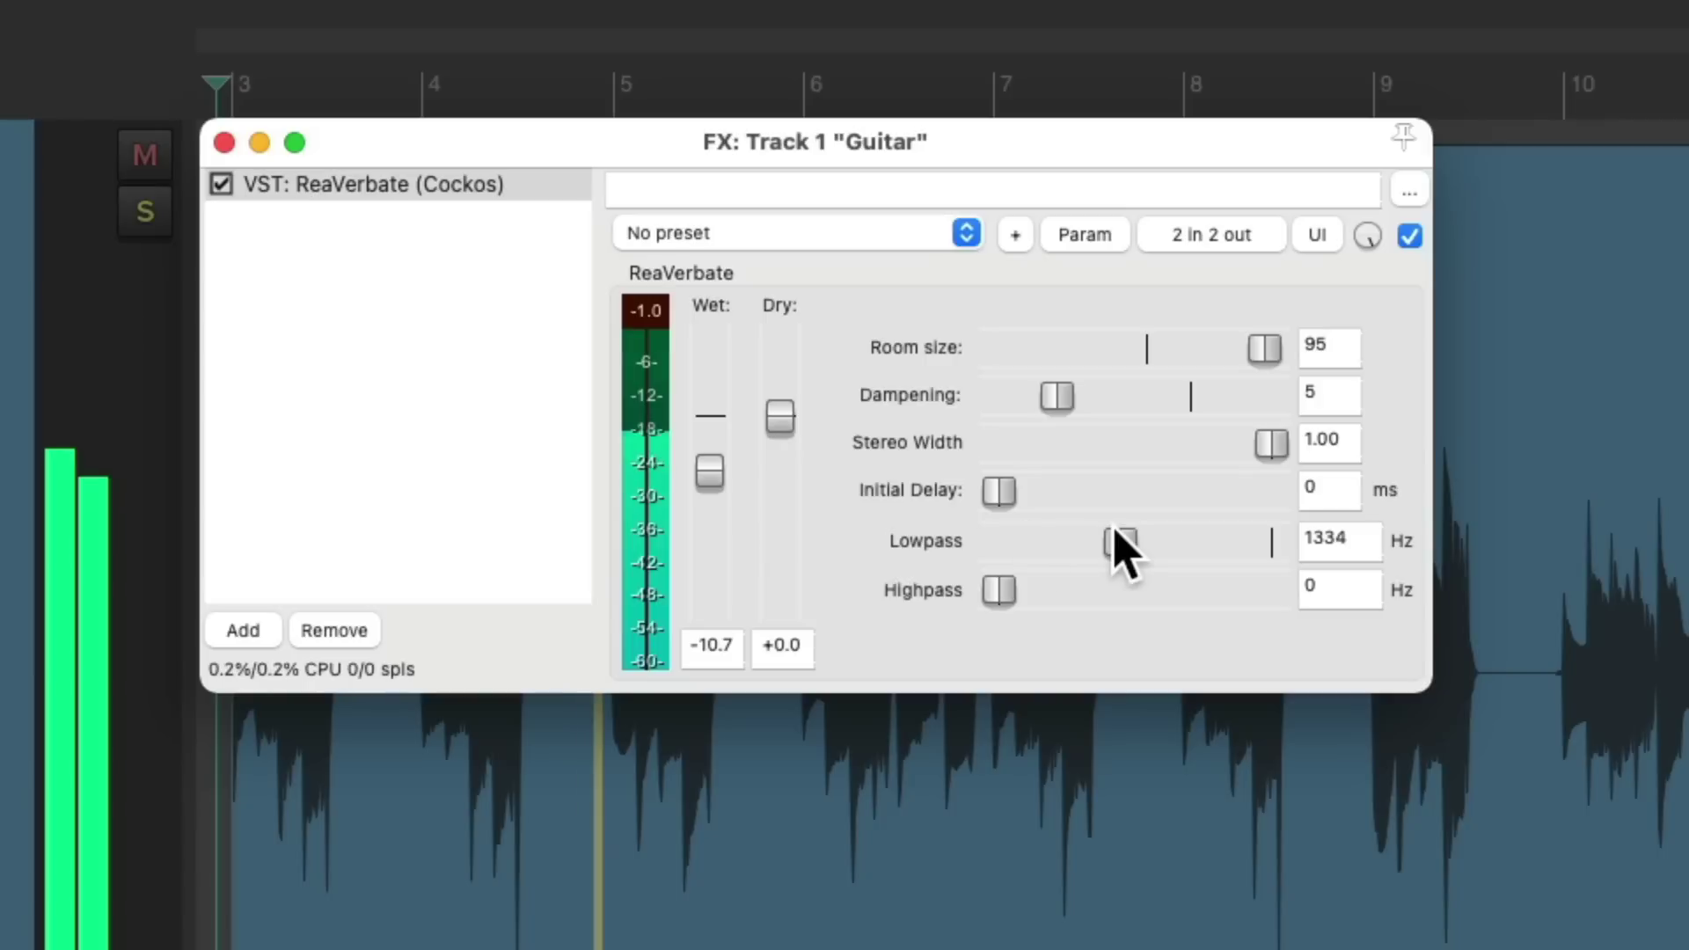
left_click_drag(1120, 551, 1112, 552)
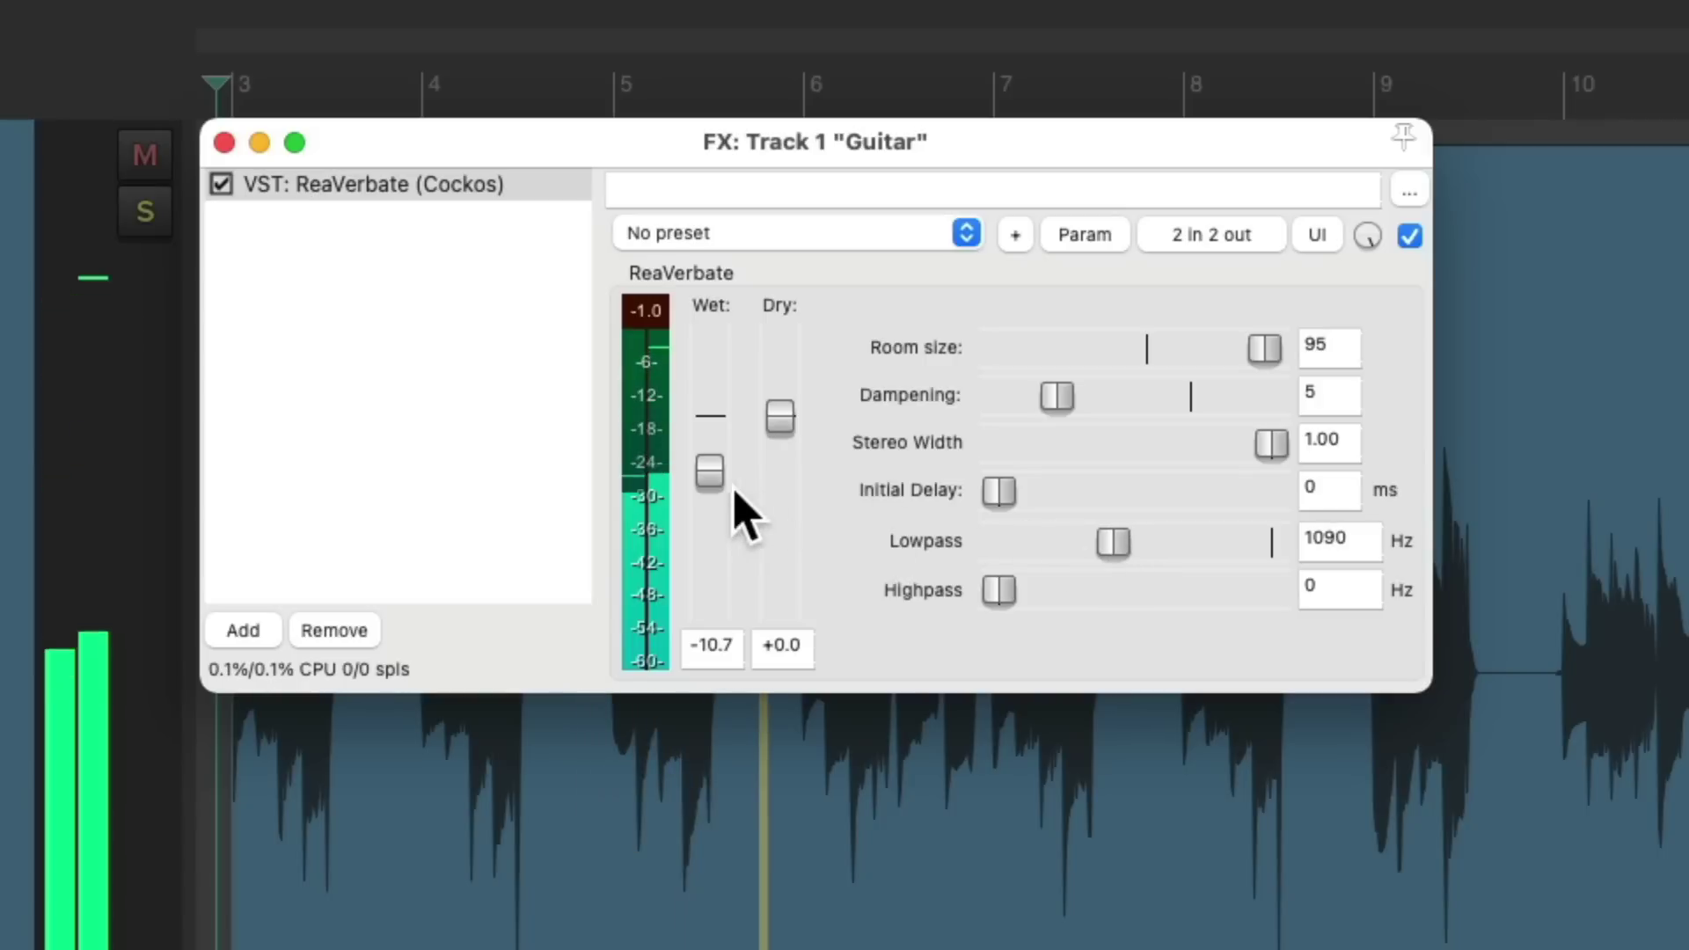
left_click_drag(700, 475, 701, 479)
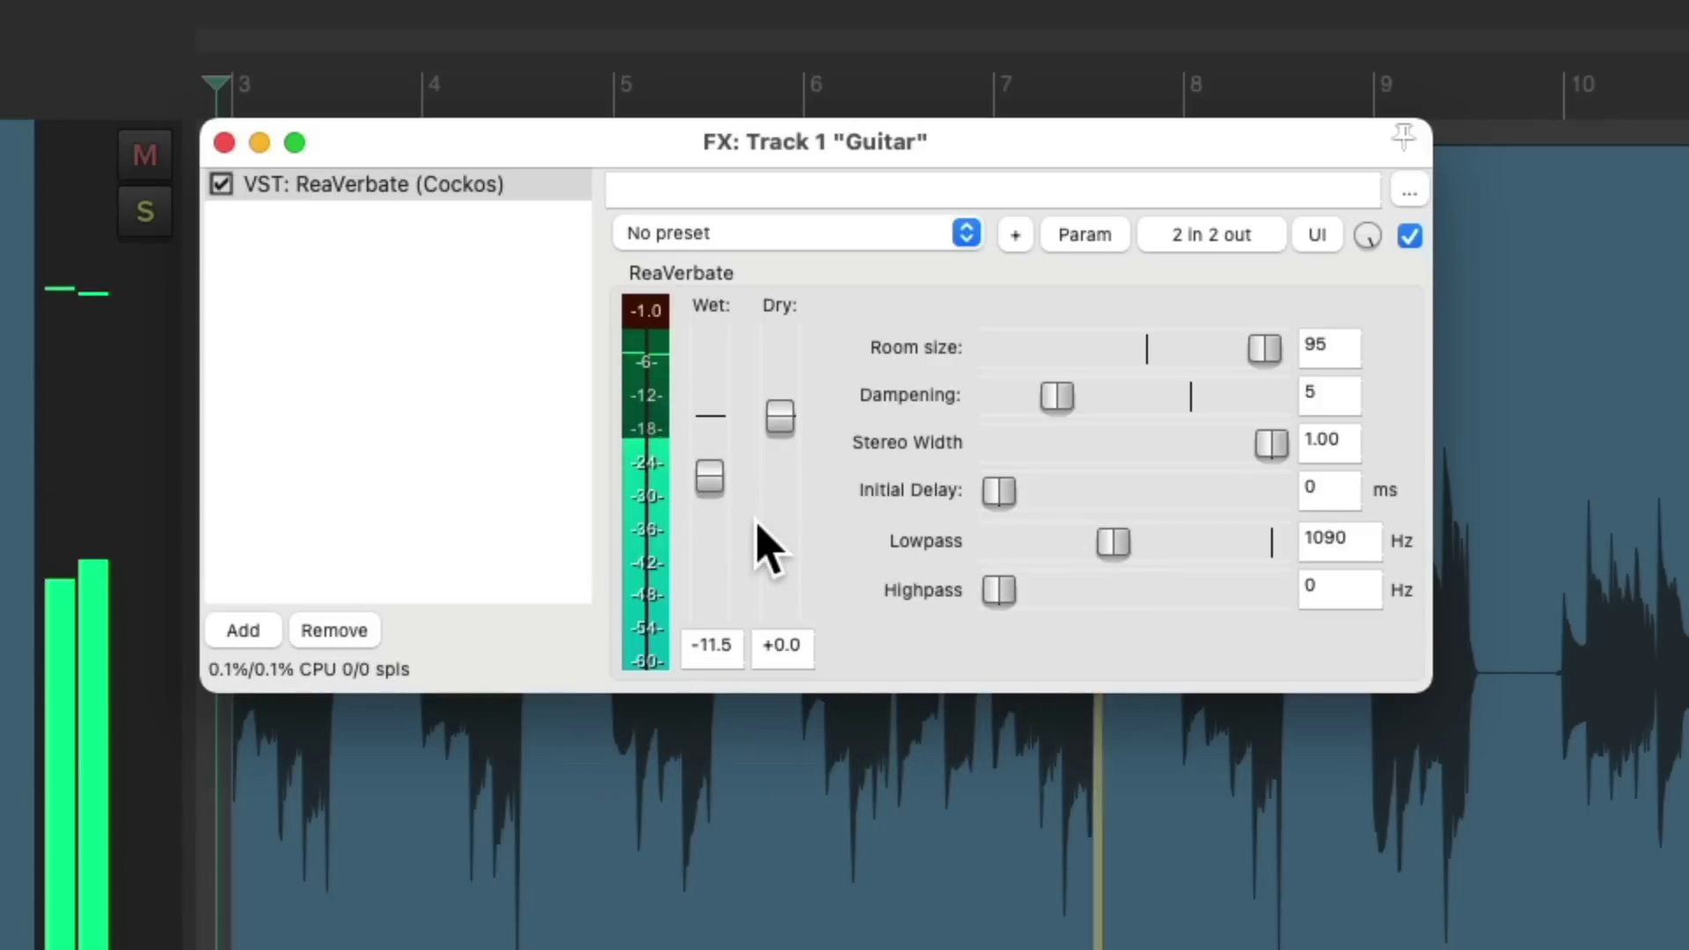
key("space")
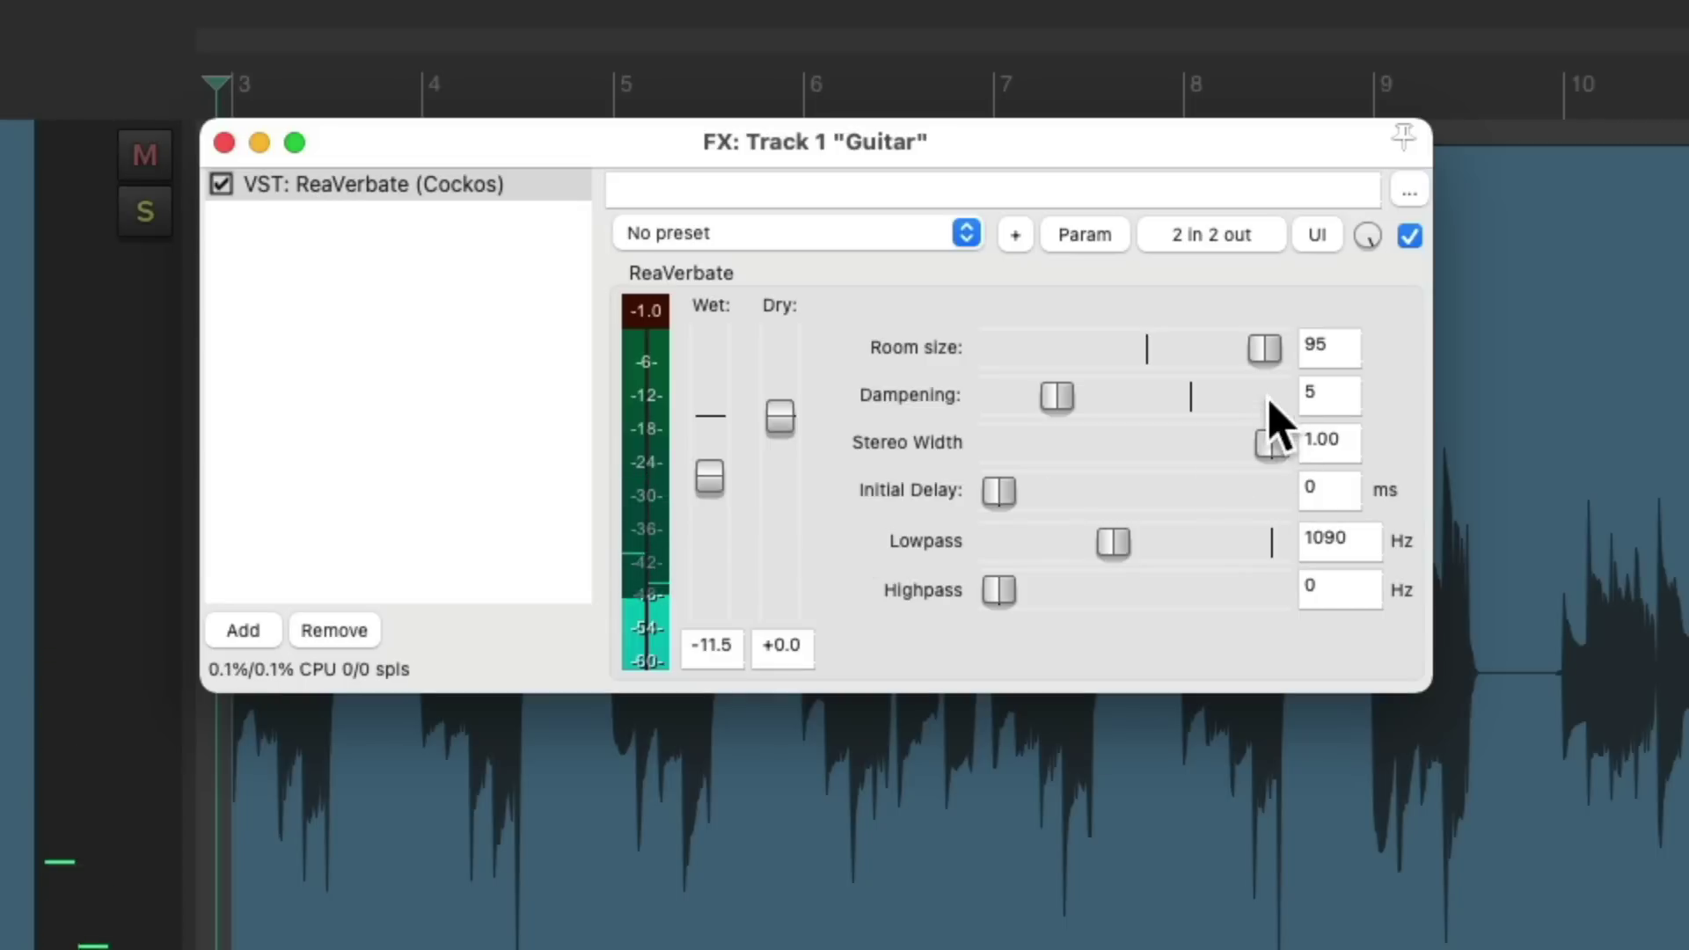
- Set the room size to 50 and raise the Wet level slightly while playing the guitar
key("space")
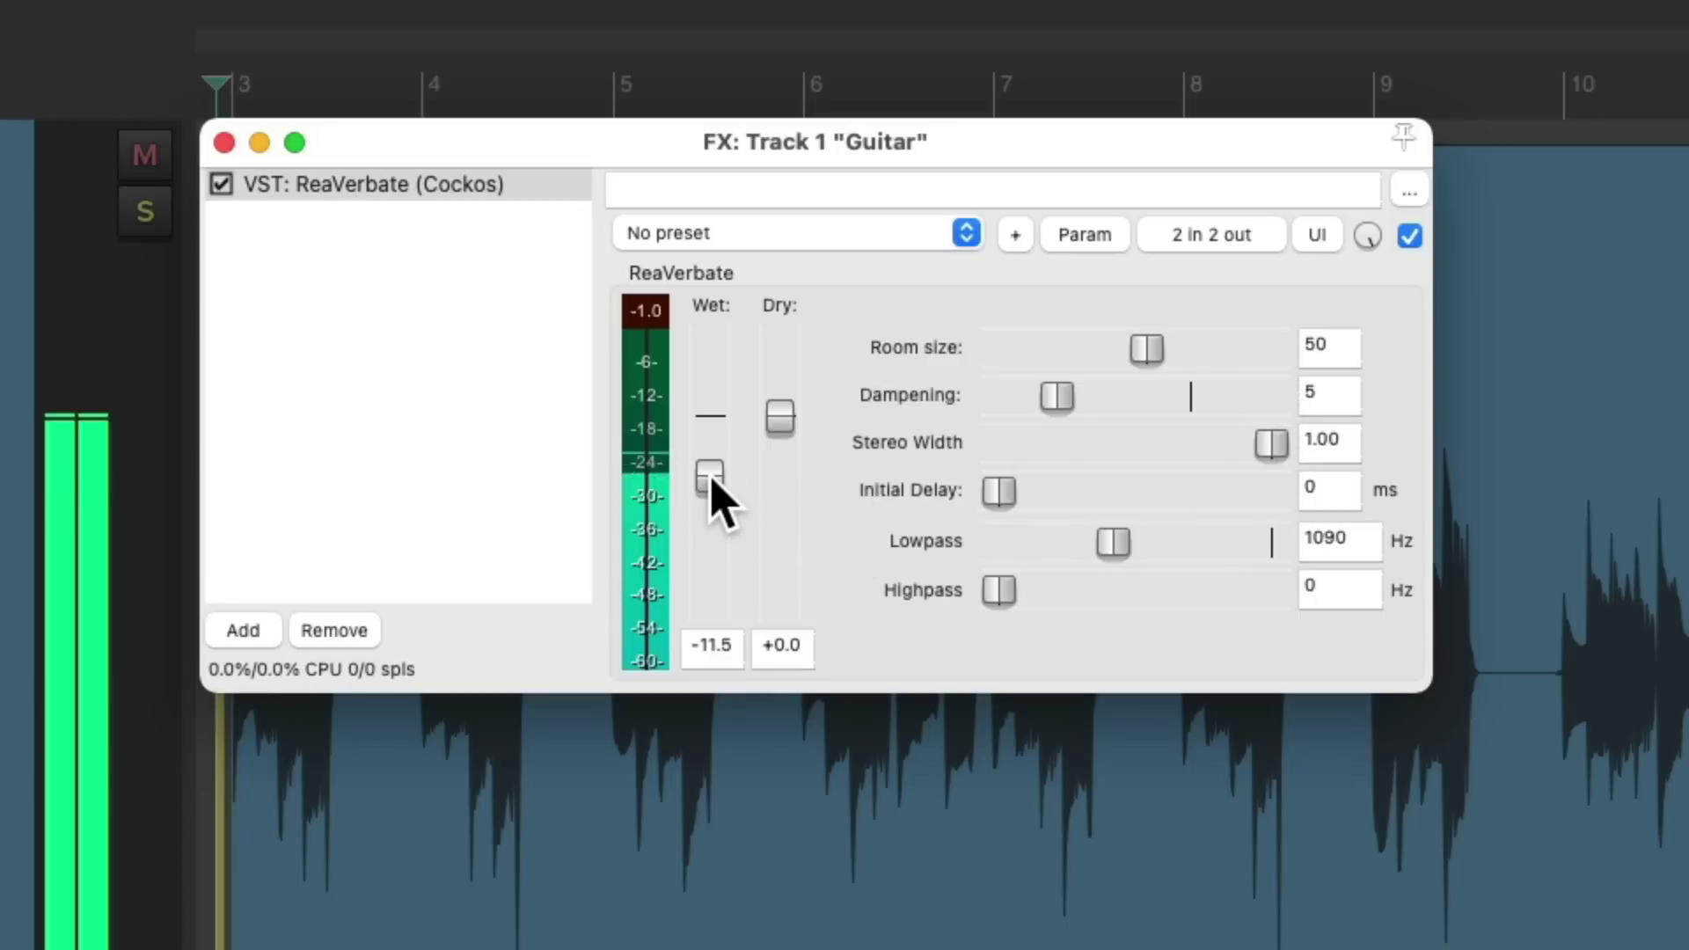
mouse_move(710, 475)
left_mouse_down()
mouse_move(714, 440)
mouse_move(711, 458)
left_mouse_up()
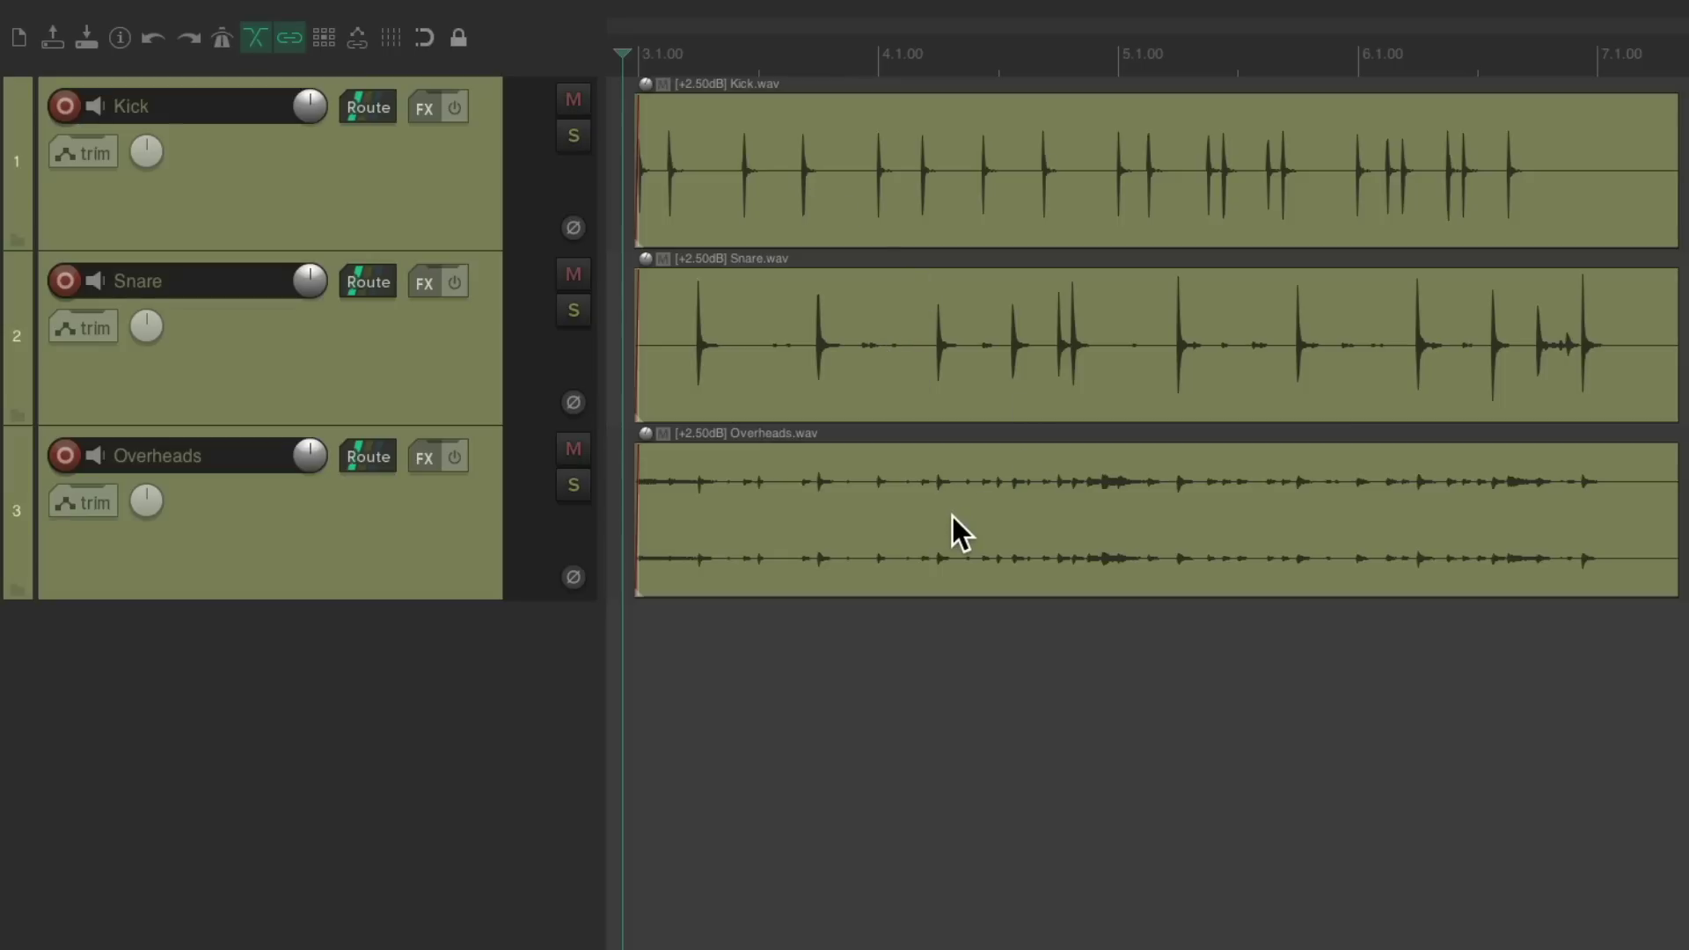
- Play the dry drum tracks, and add a new track named Reverb below Overheads
key("space")
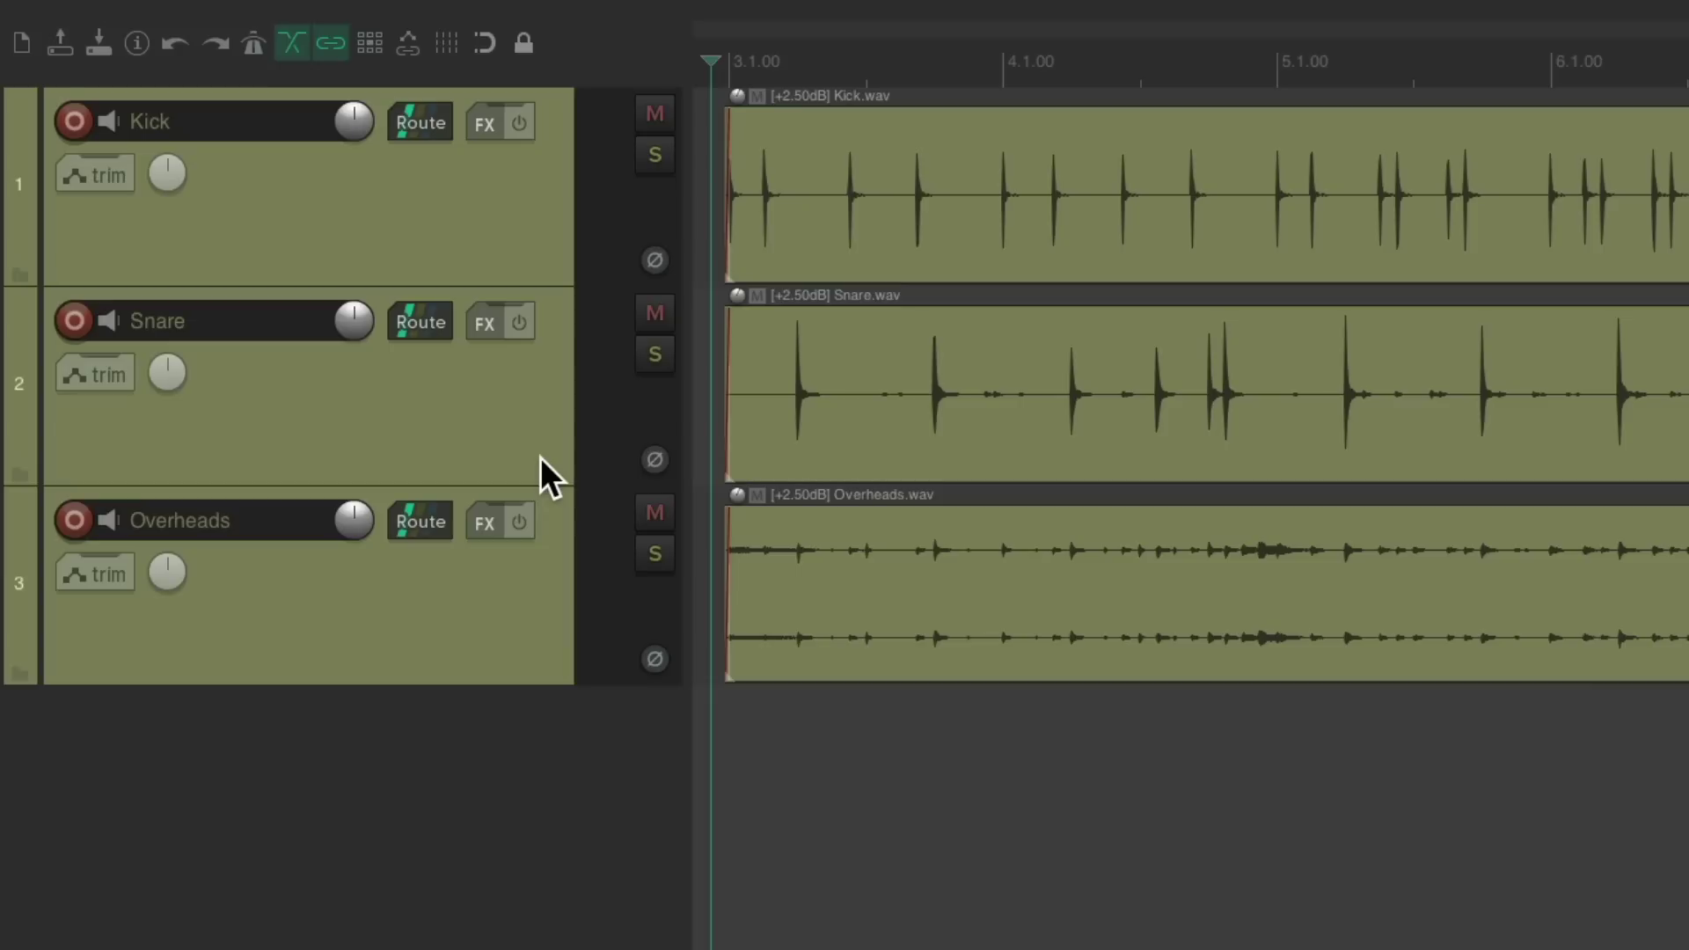
double_click(517, 772)
double_click(245, 716)
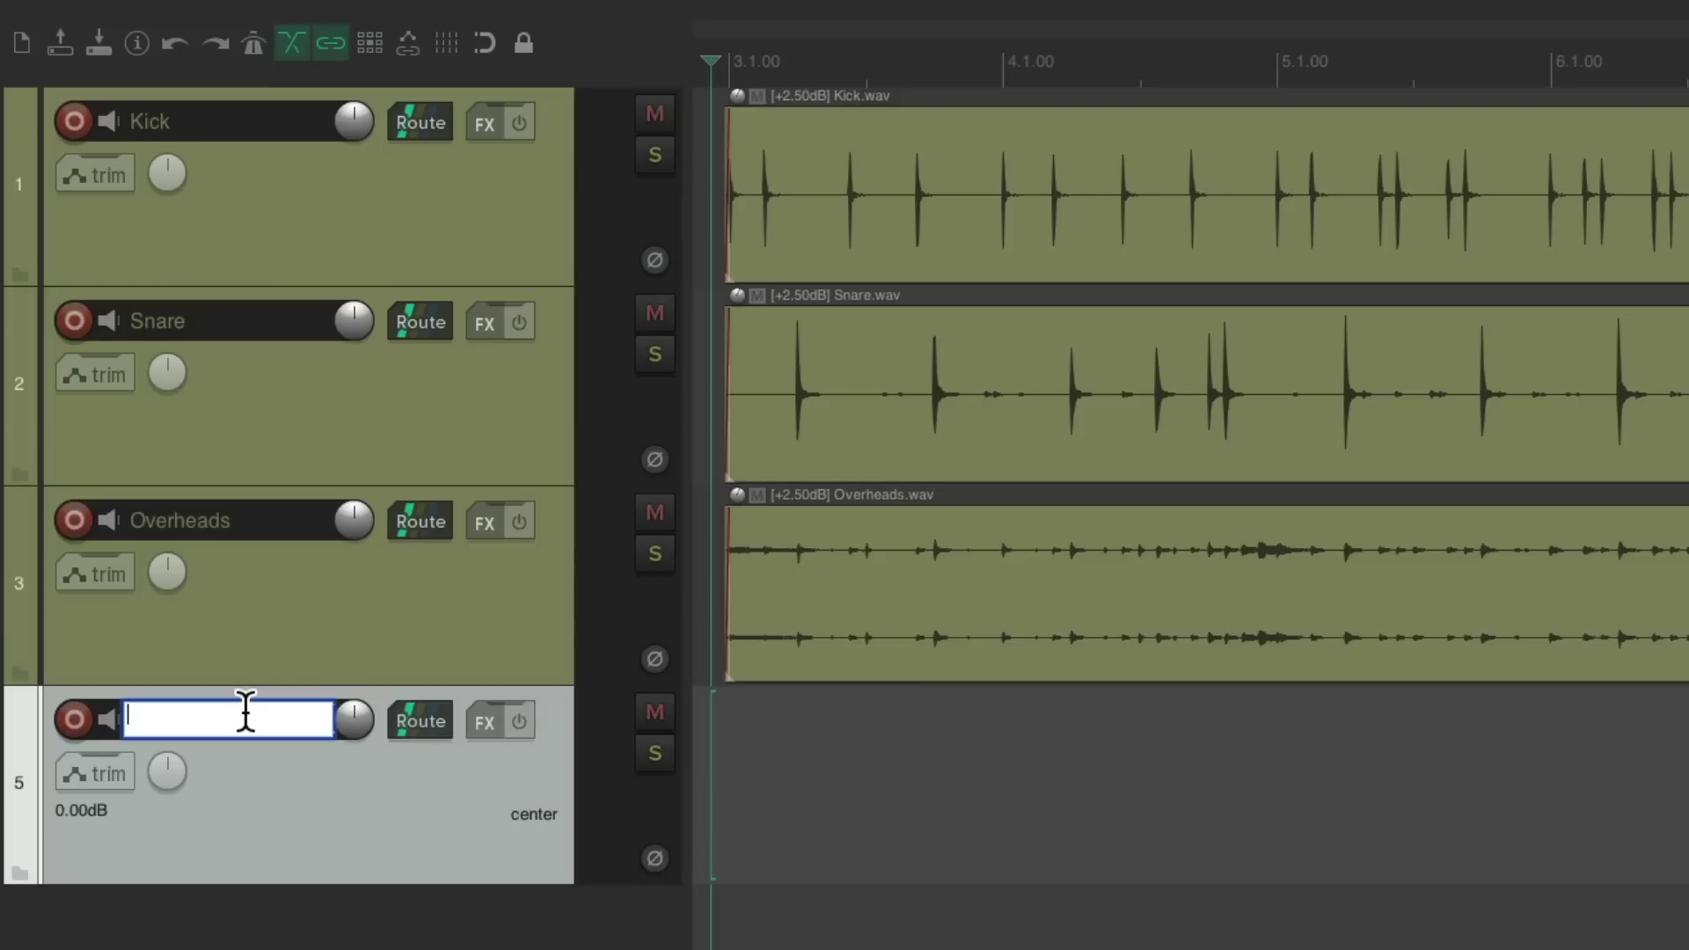
type("Reverb")
key("Return")
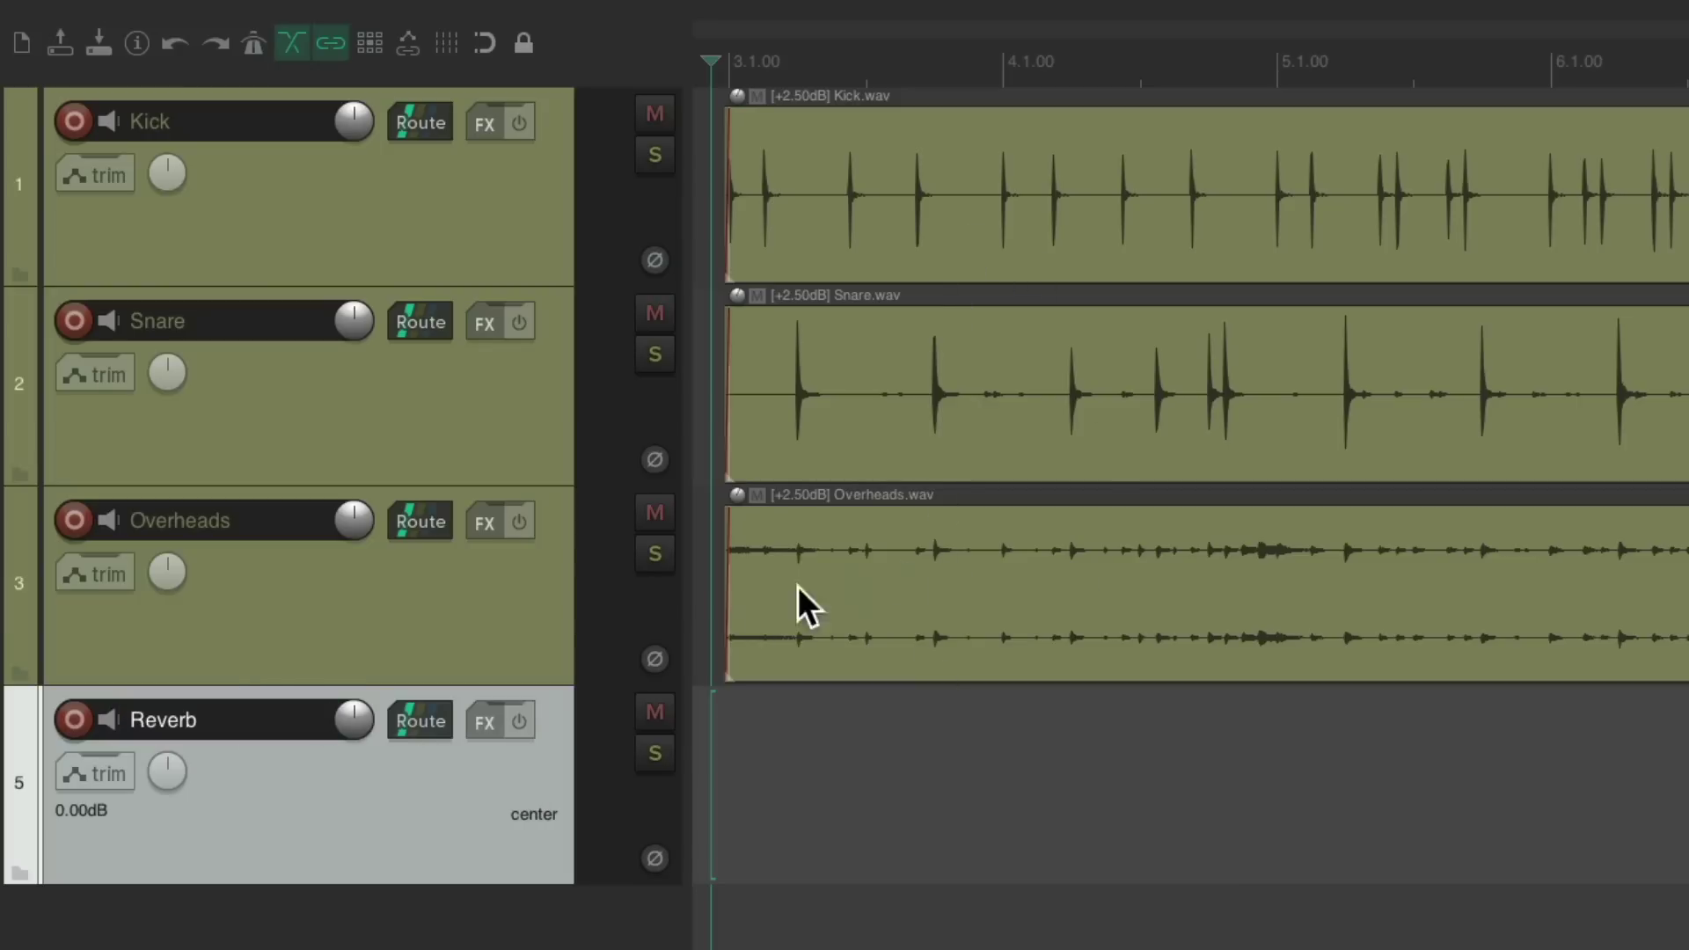
- Route sends from the Kick, Snare and Overheads tracks together to the Reverb track
left_click(553, 253)
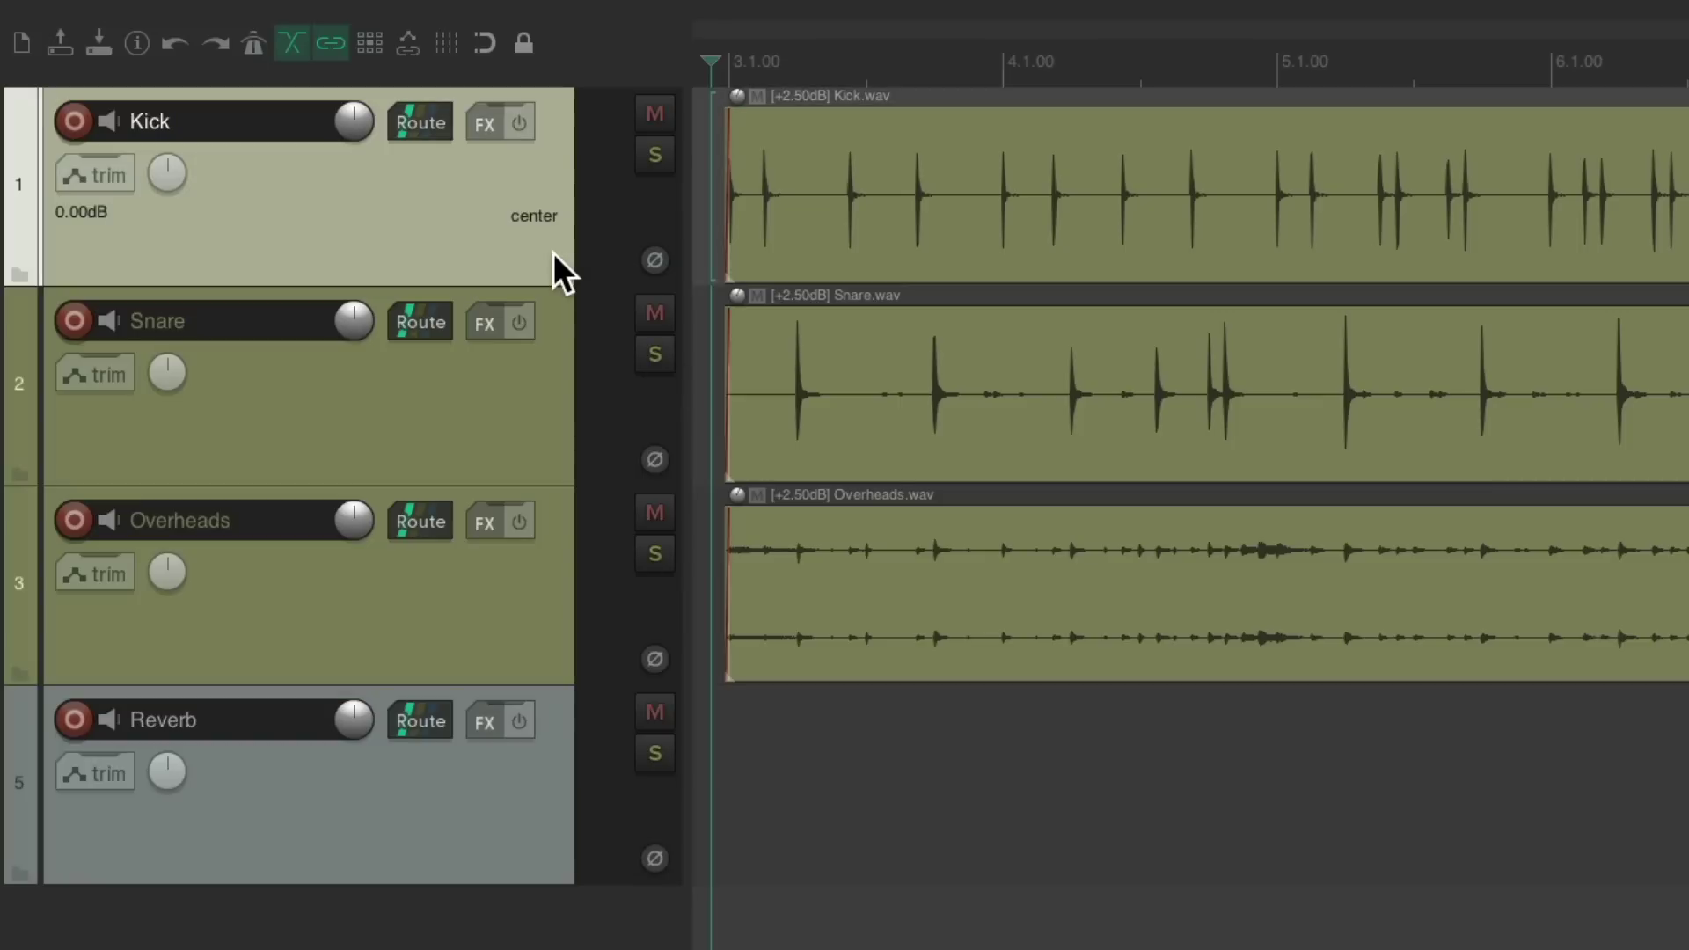
left_click(519, 662, "shift")
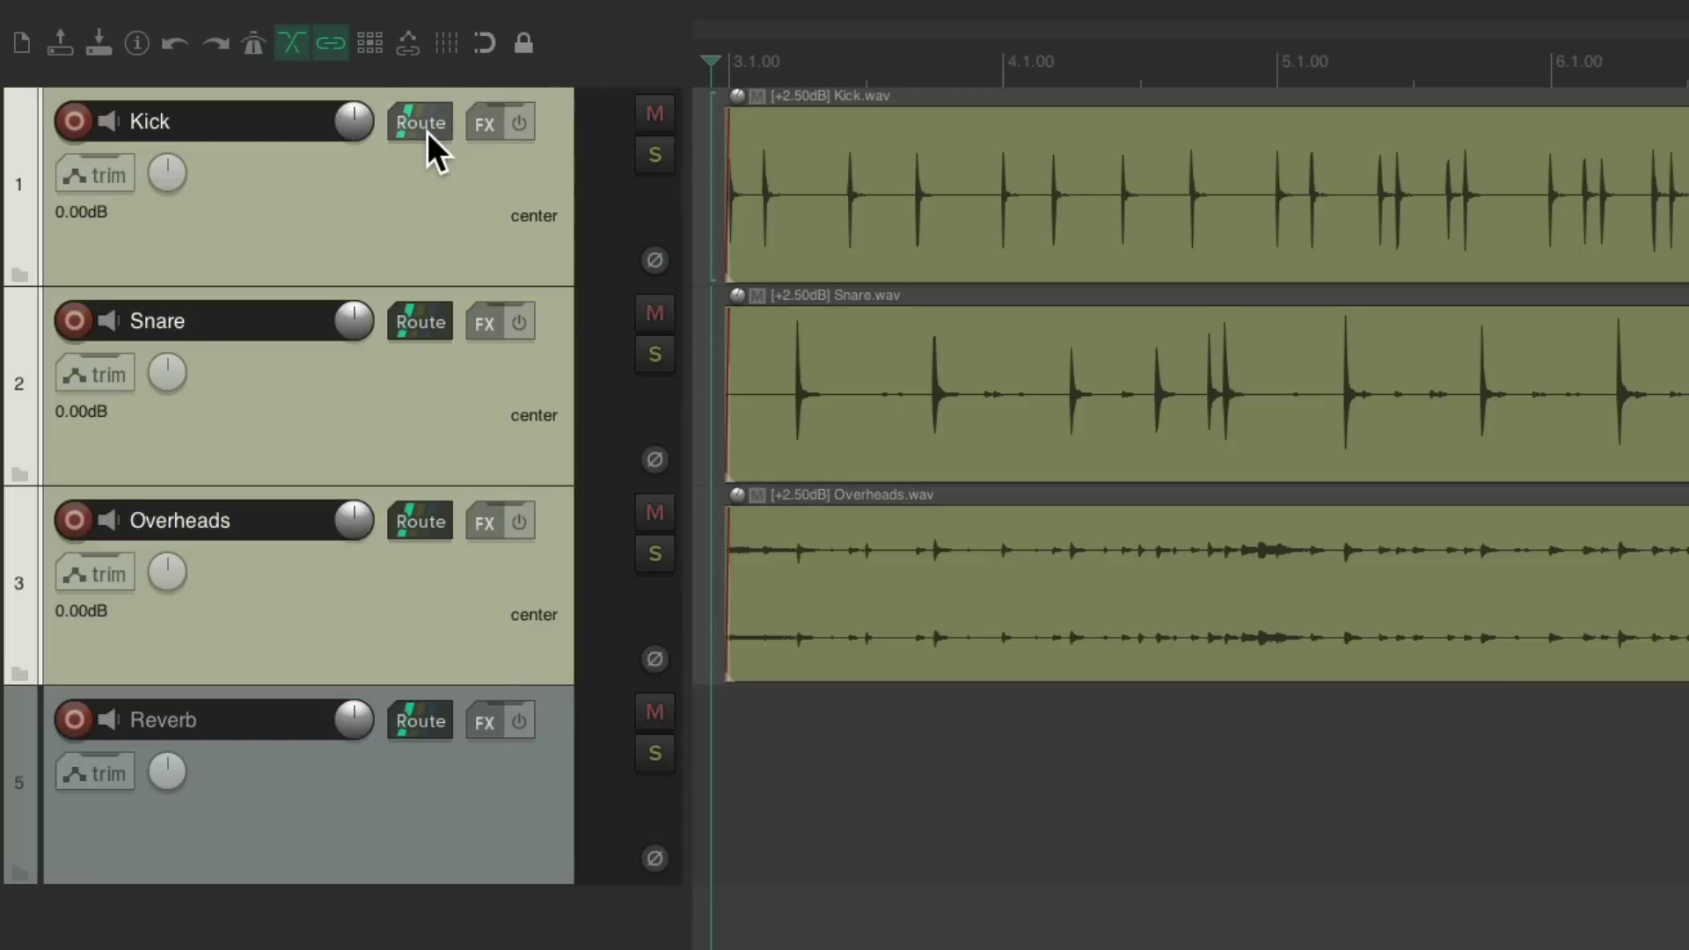
key("shift")
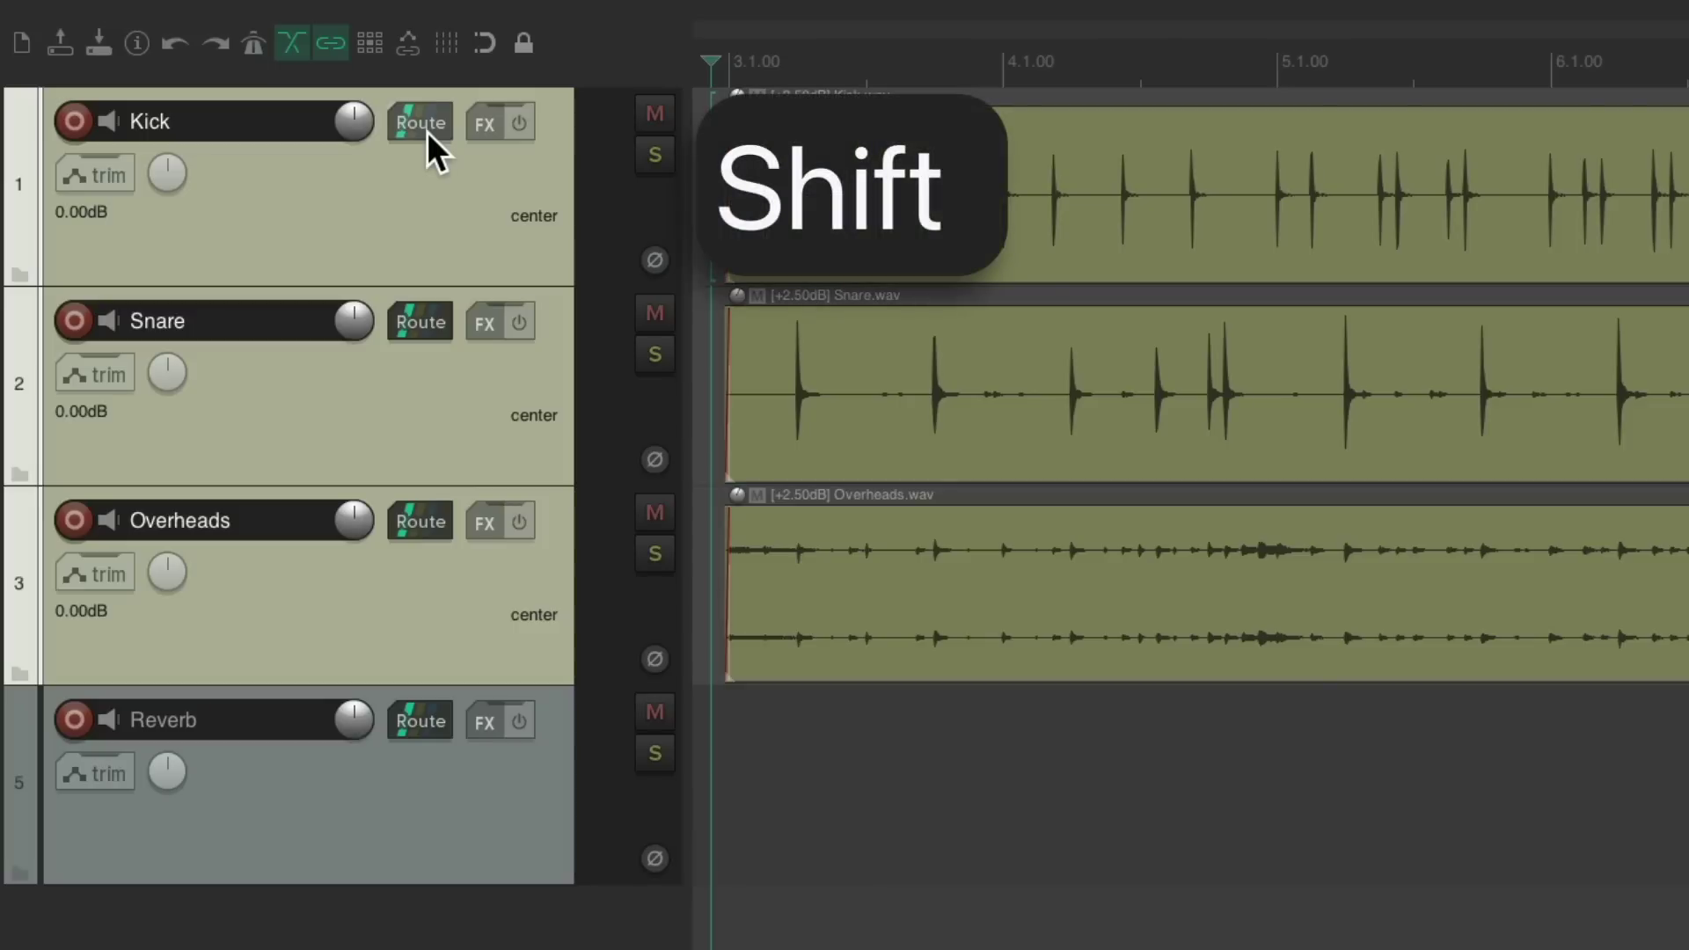
left_click_drag(426, 130, 472, 789)
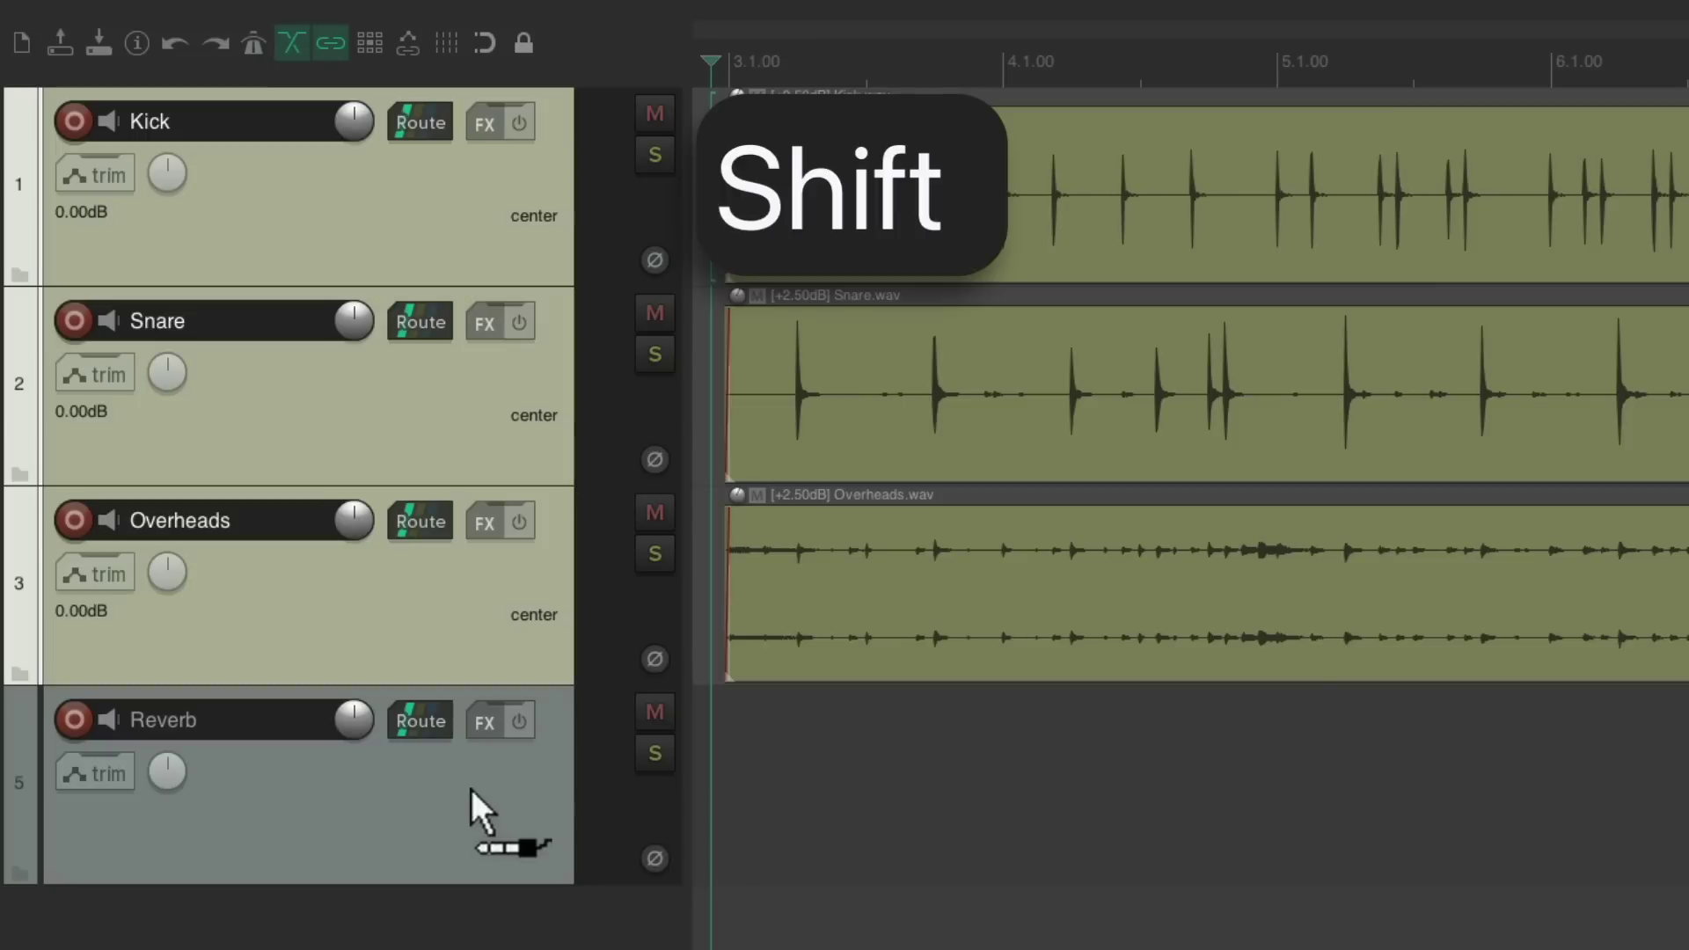
left_click_drag(471, 789, 472, 785)
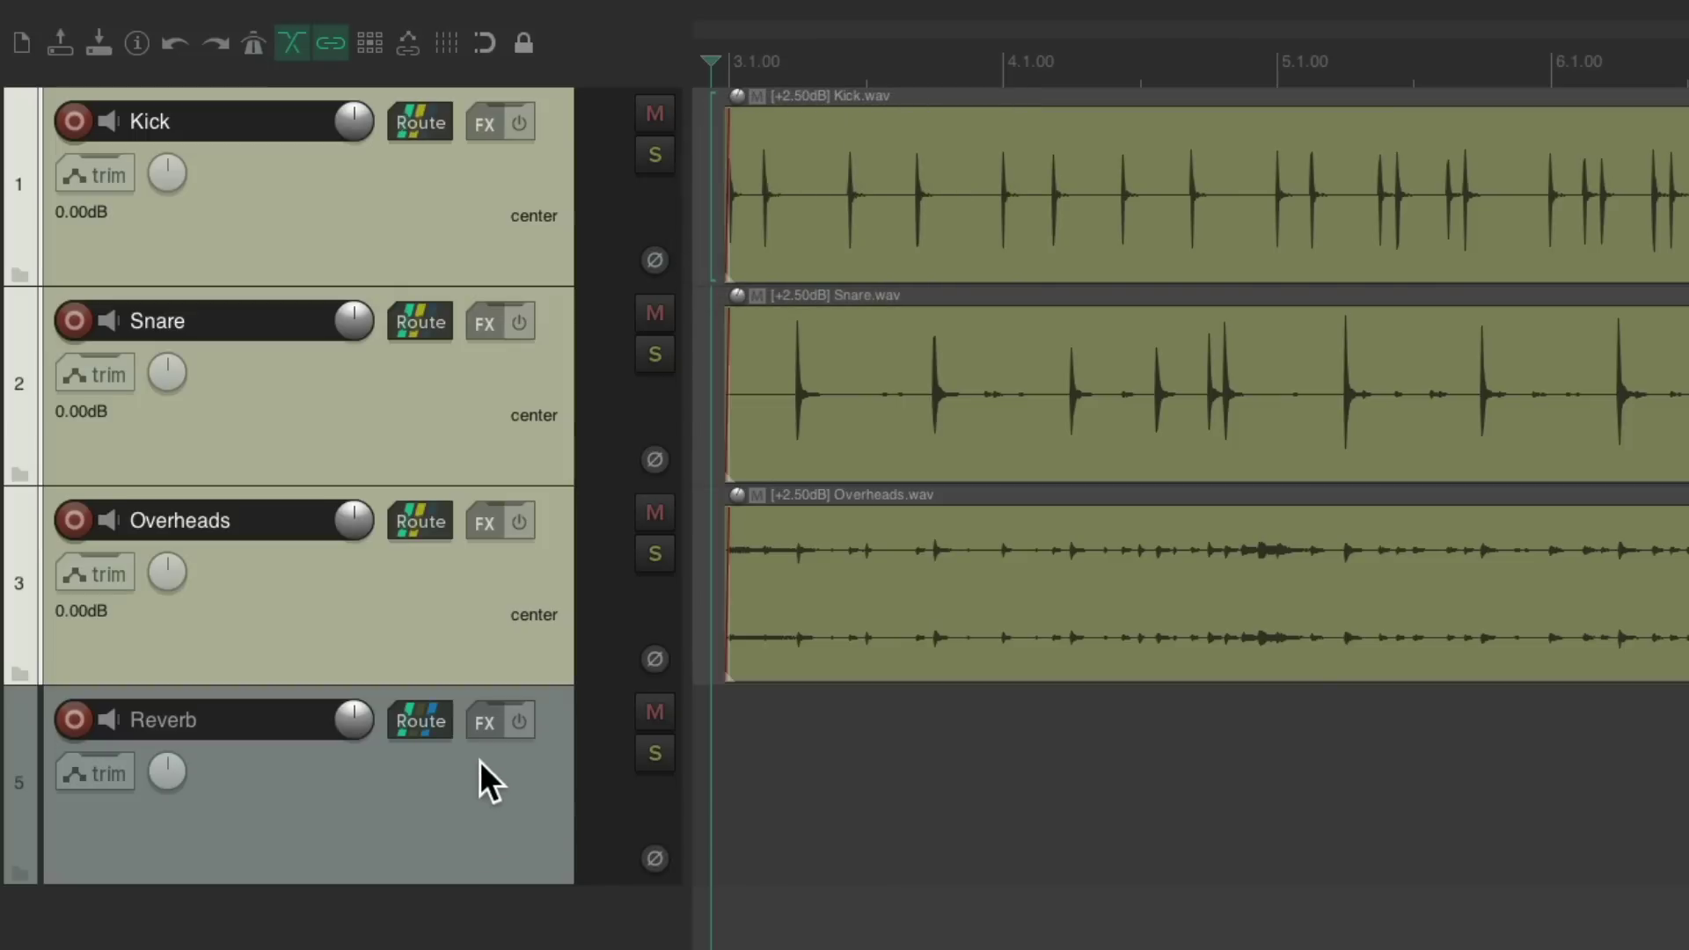
- Add ReaVerbate (Cockos) to the Reverb track and set its Wet level to 0.0 and Dry level to -inf
left_click(484, 724)
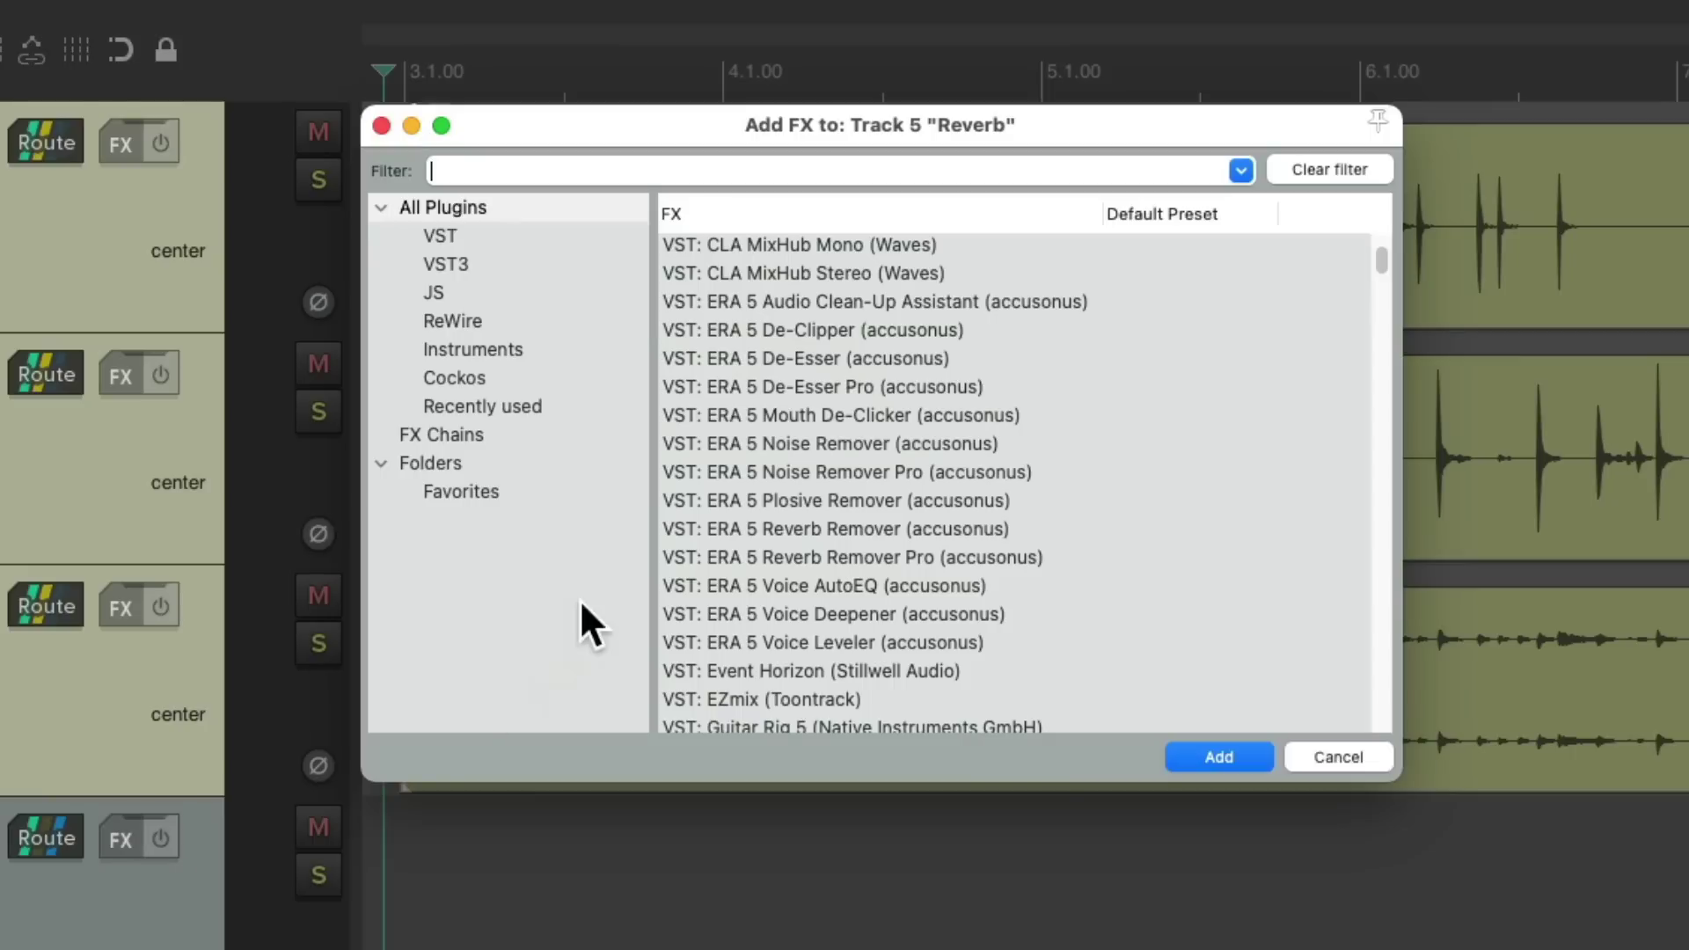
left_click(528, 378)
scroll(1089, 541, "down", 1)
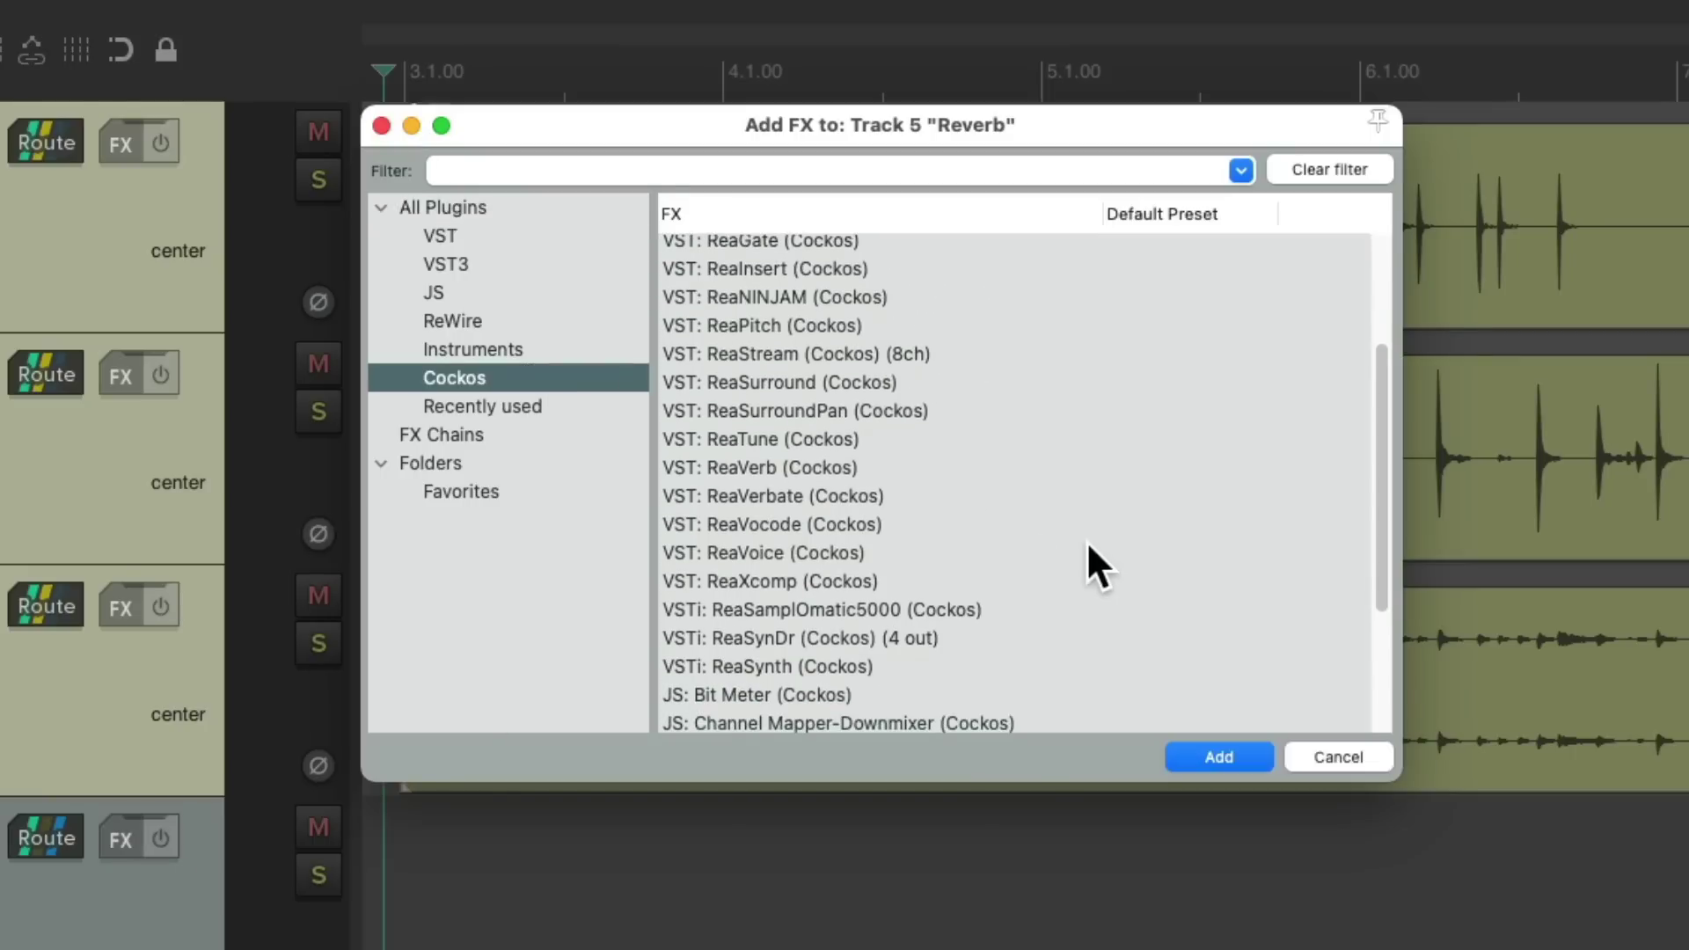
left_click(912, 494)
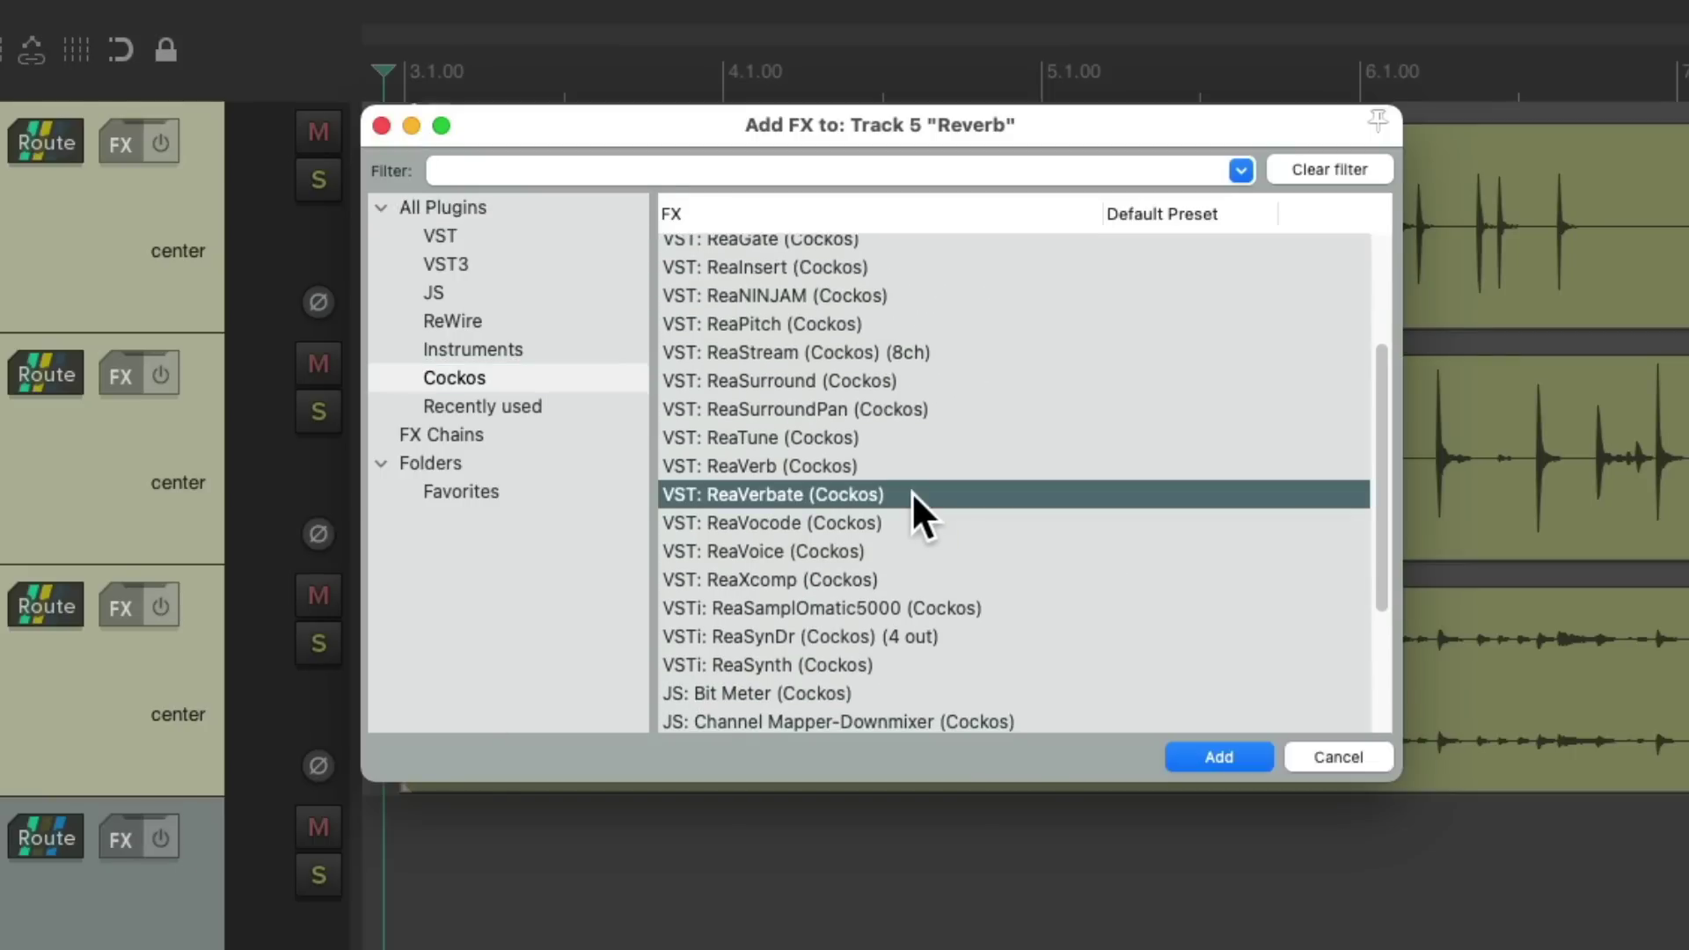
double_click(912, 493)
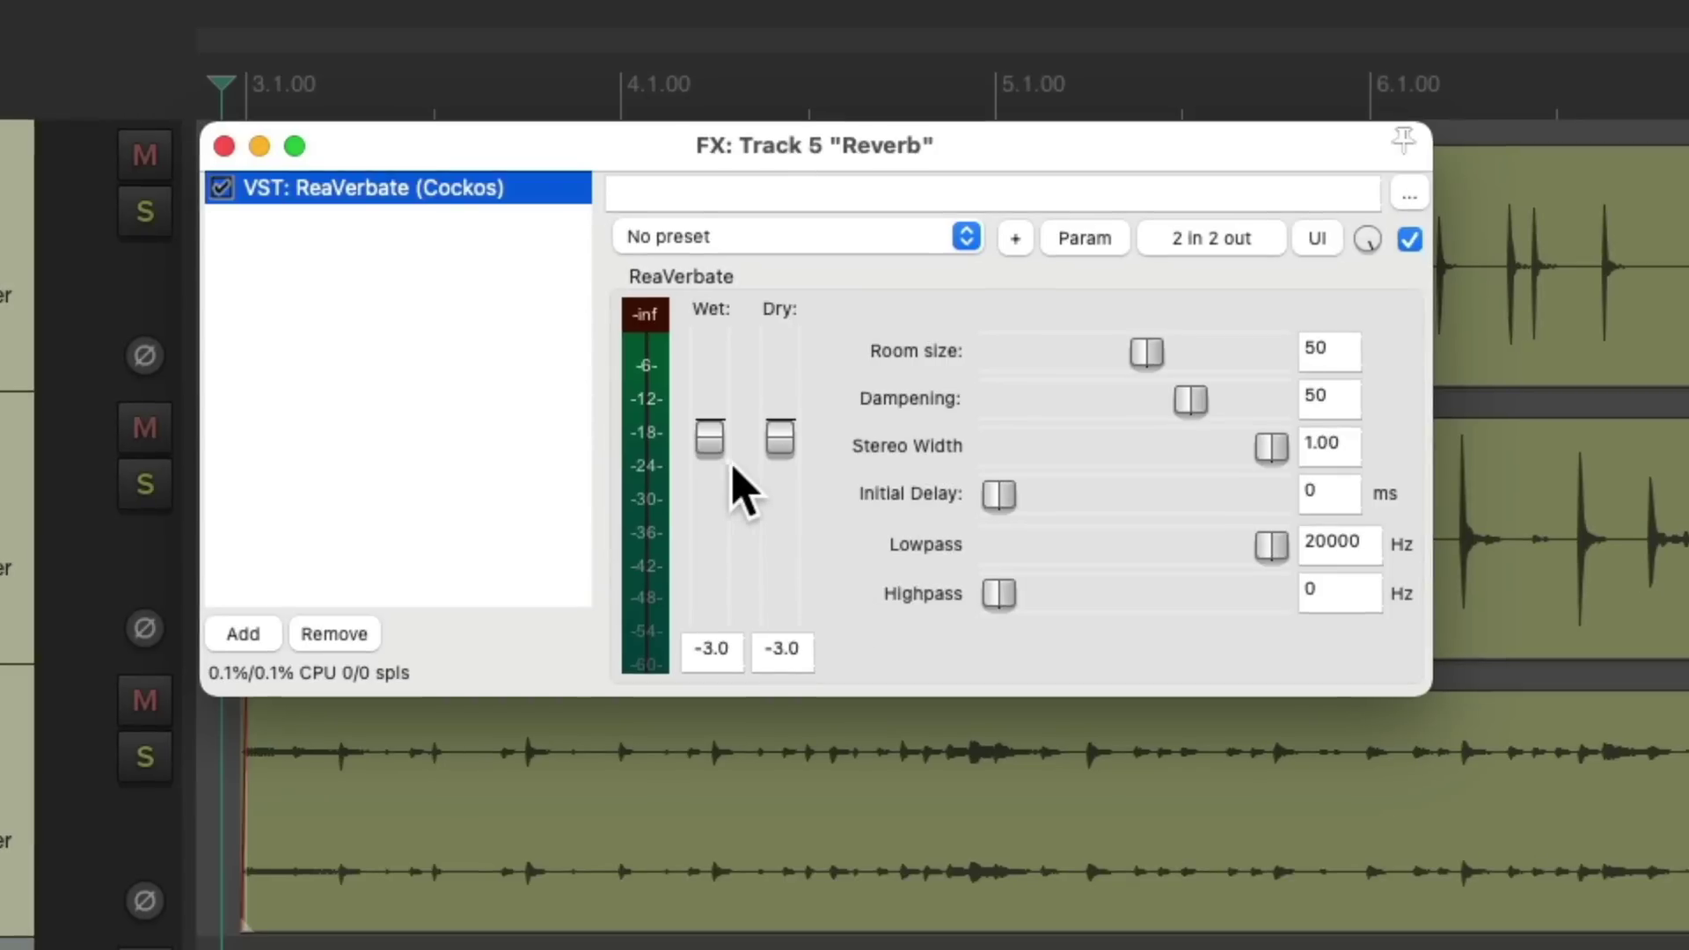
left_click(709, 440)
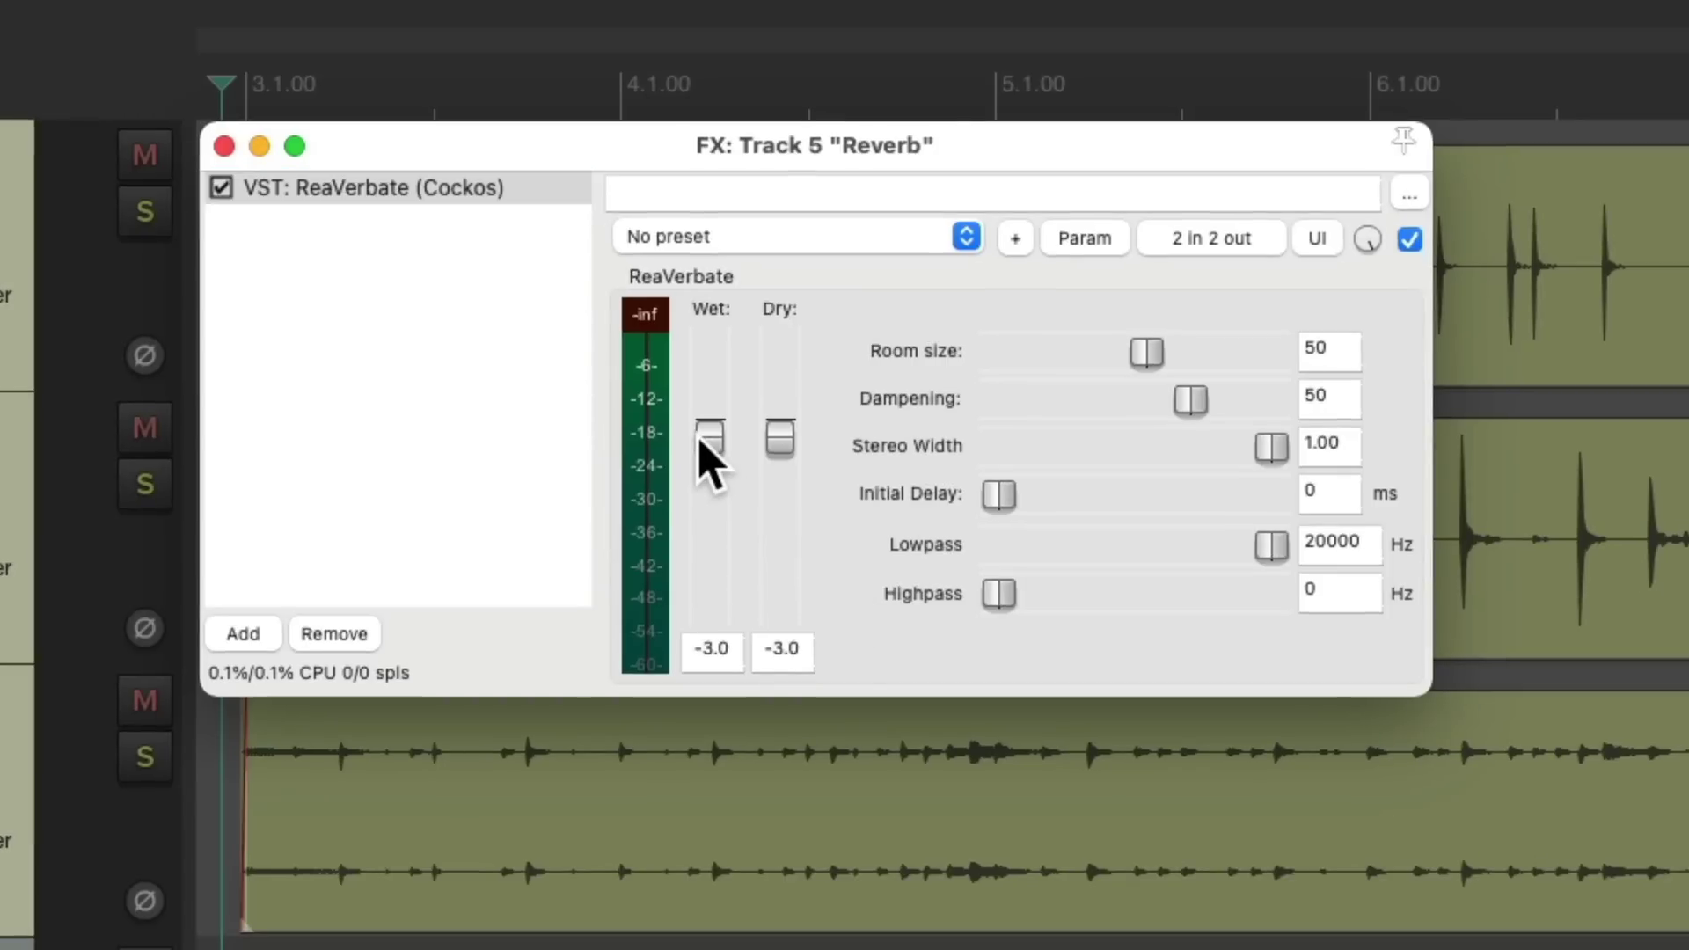
left_click_drag(701, 438, 789, 666)
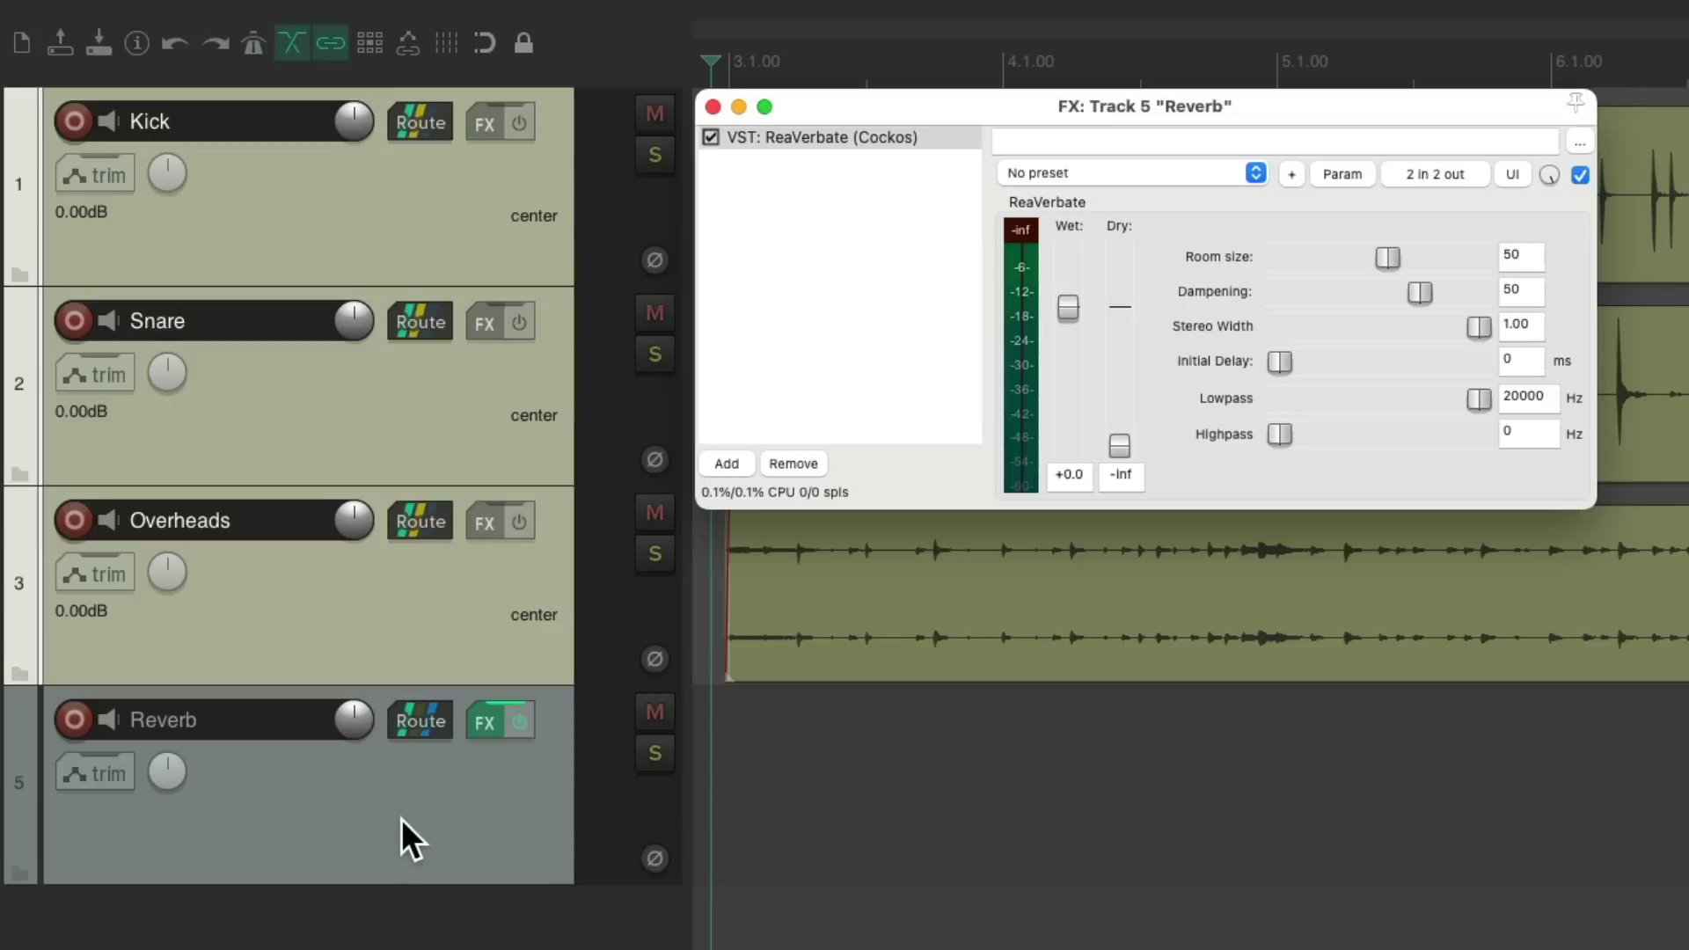
- Open the Reverb track's routing and lower the Kick, Snare and Overheads receive levels to -inf
left_click(427, 723)
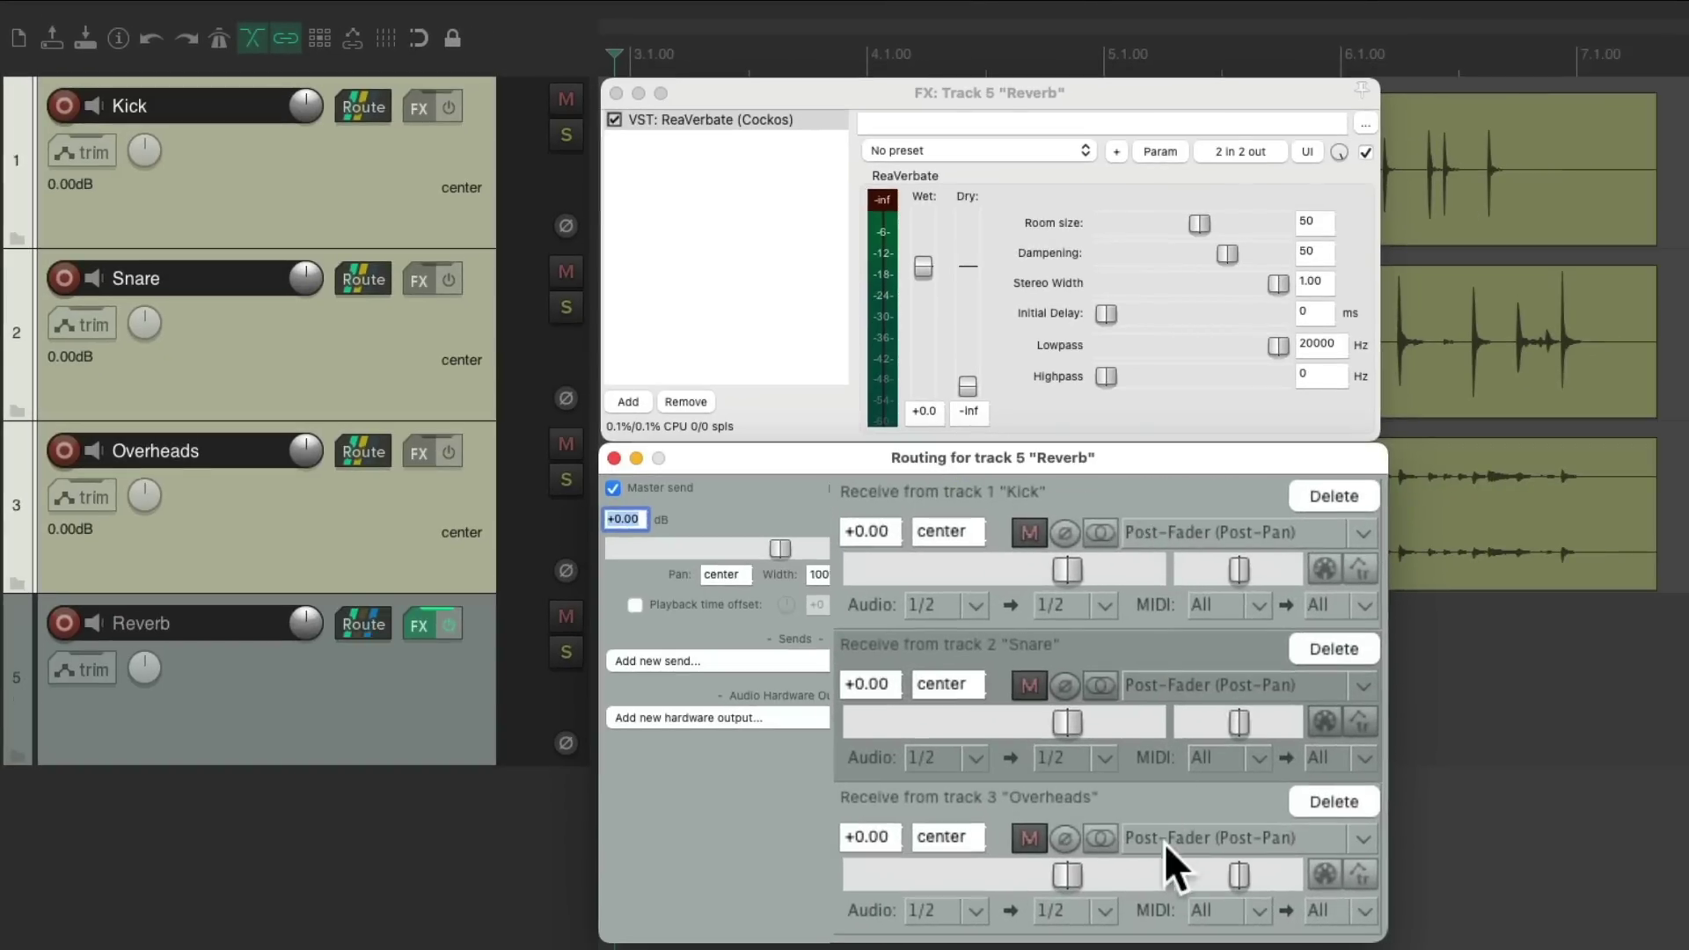
left_click_drag(1068, 570, 858, 572)
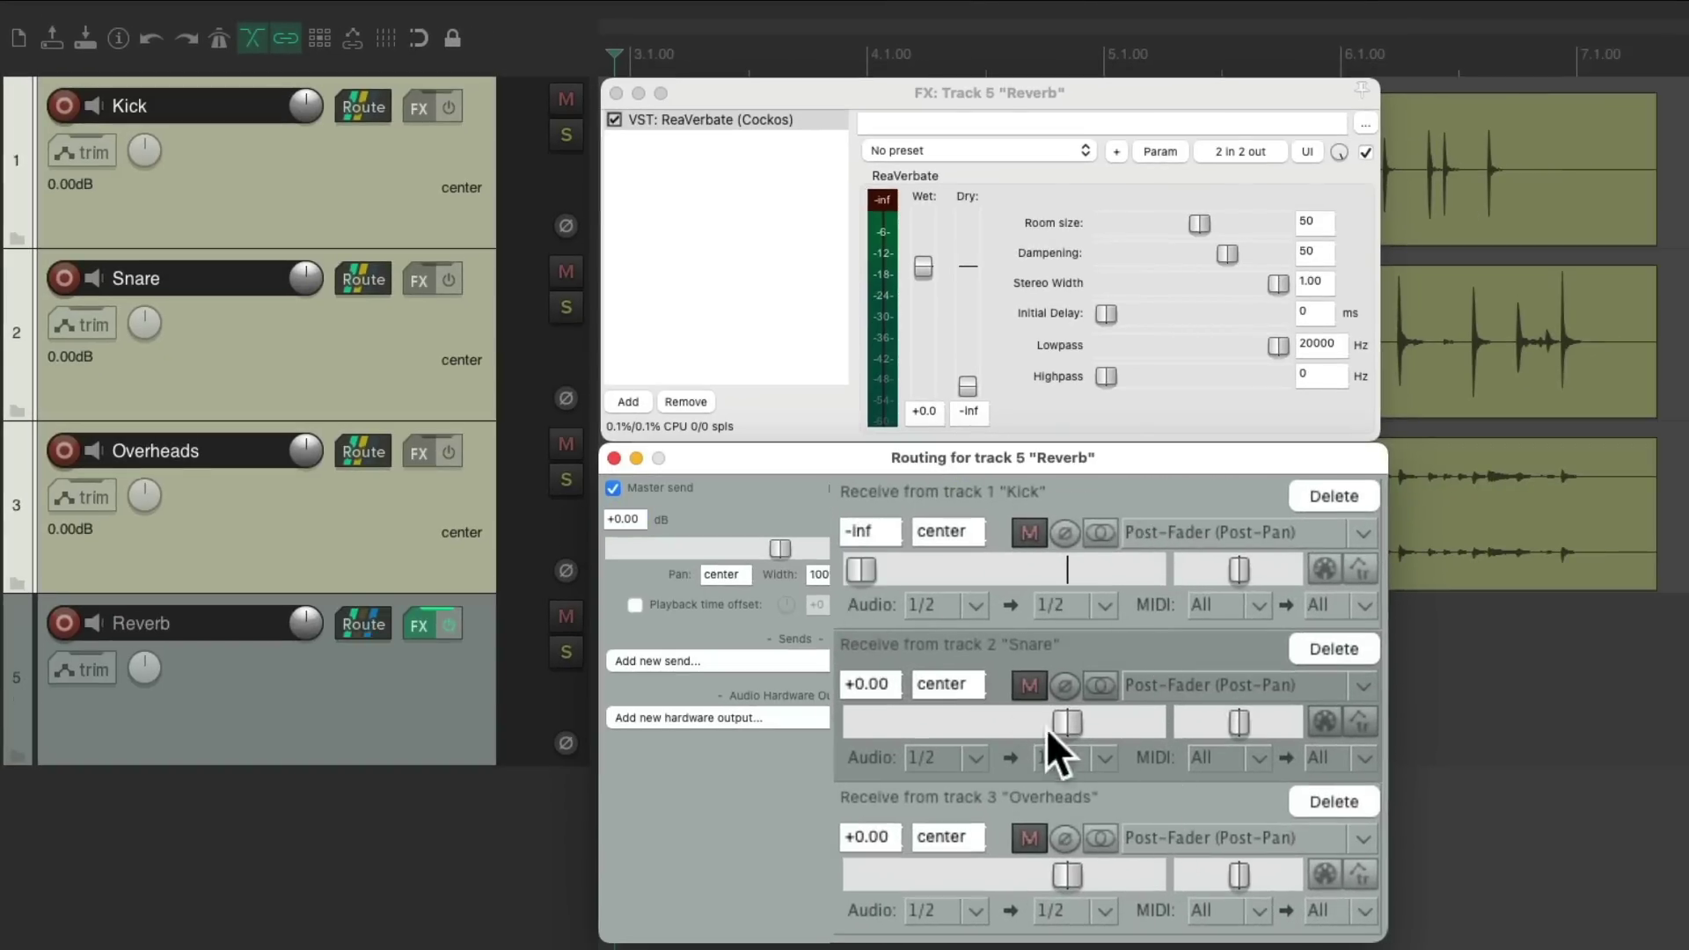
left_click_drag(1067, 723, 830, 773)
left_click_drag(1063, 863, 964, 809)
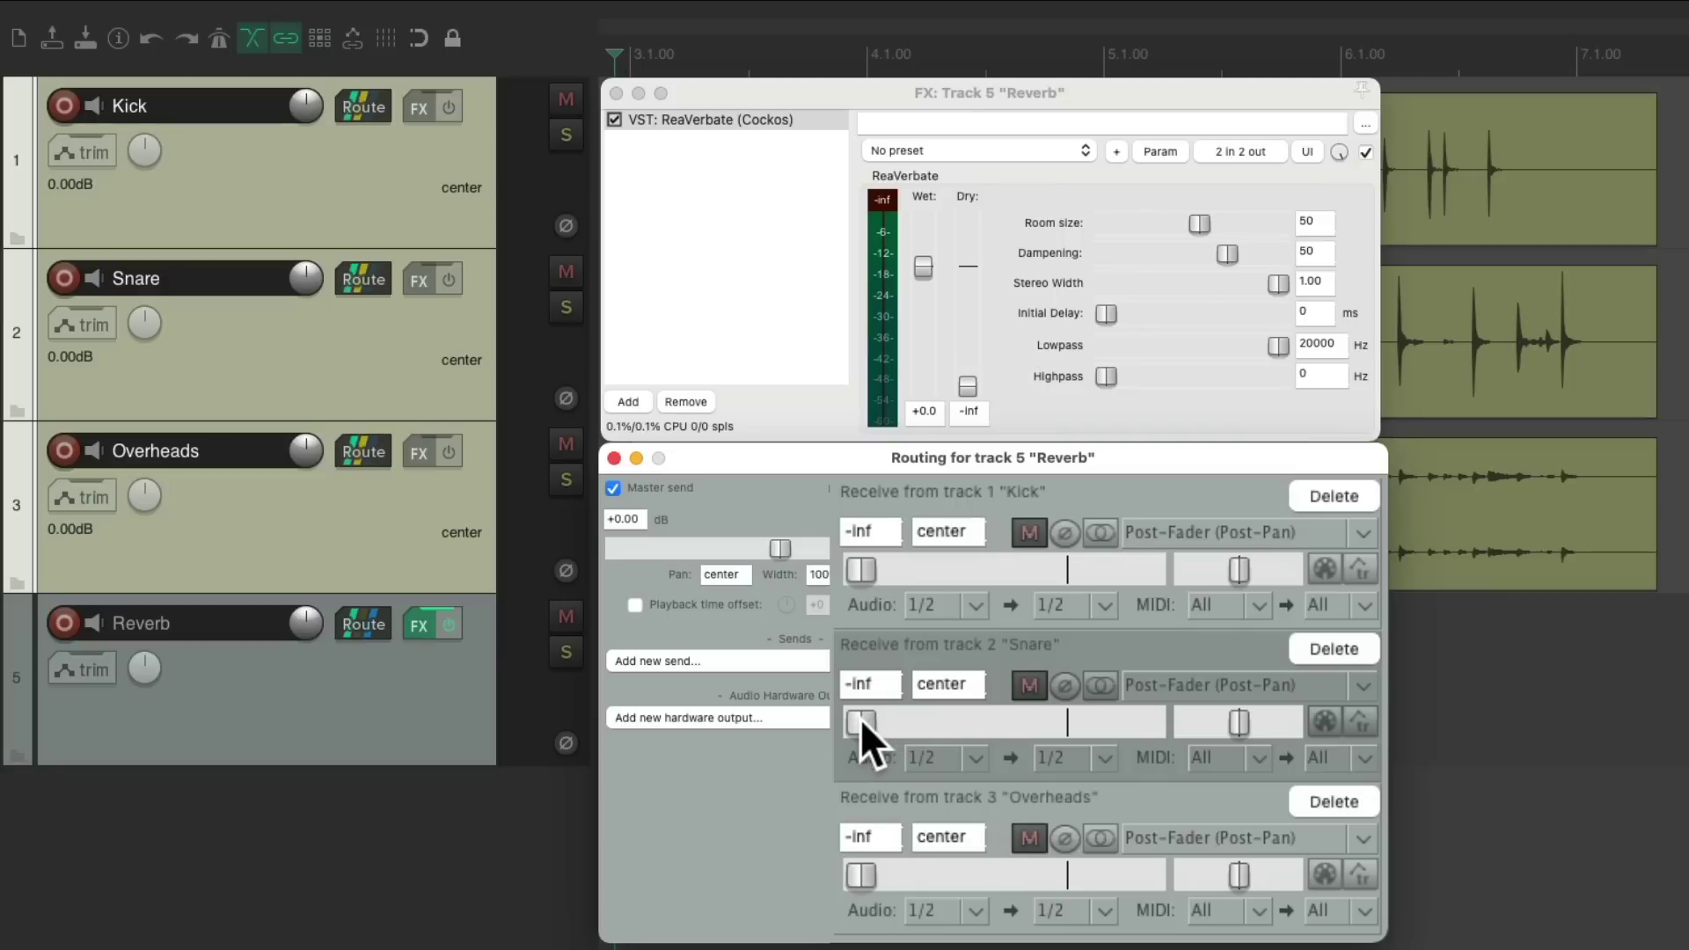
- With the snare soloed, set its Reverb receive to about -9.69 dB and the room size to 80 during playback
left_click(565, 308)
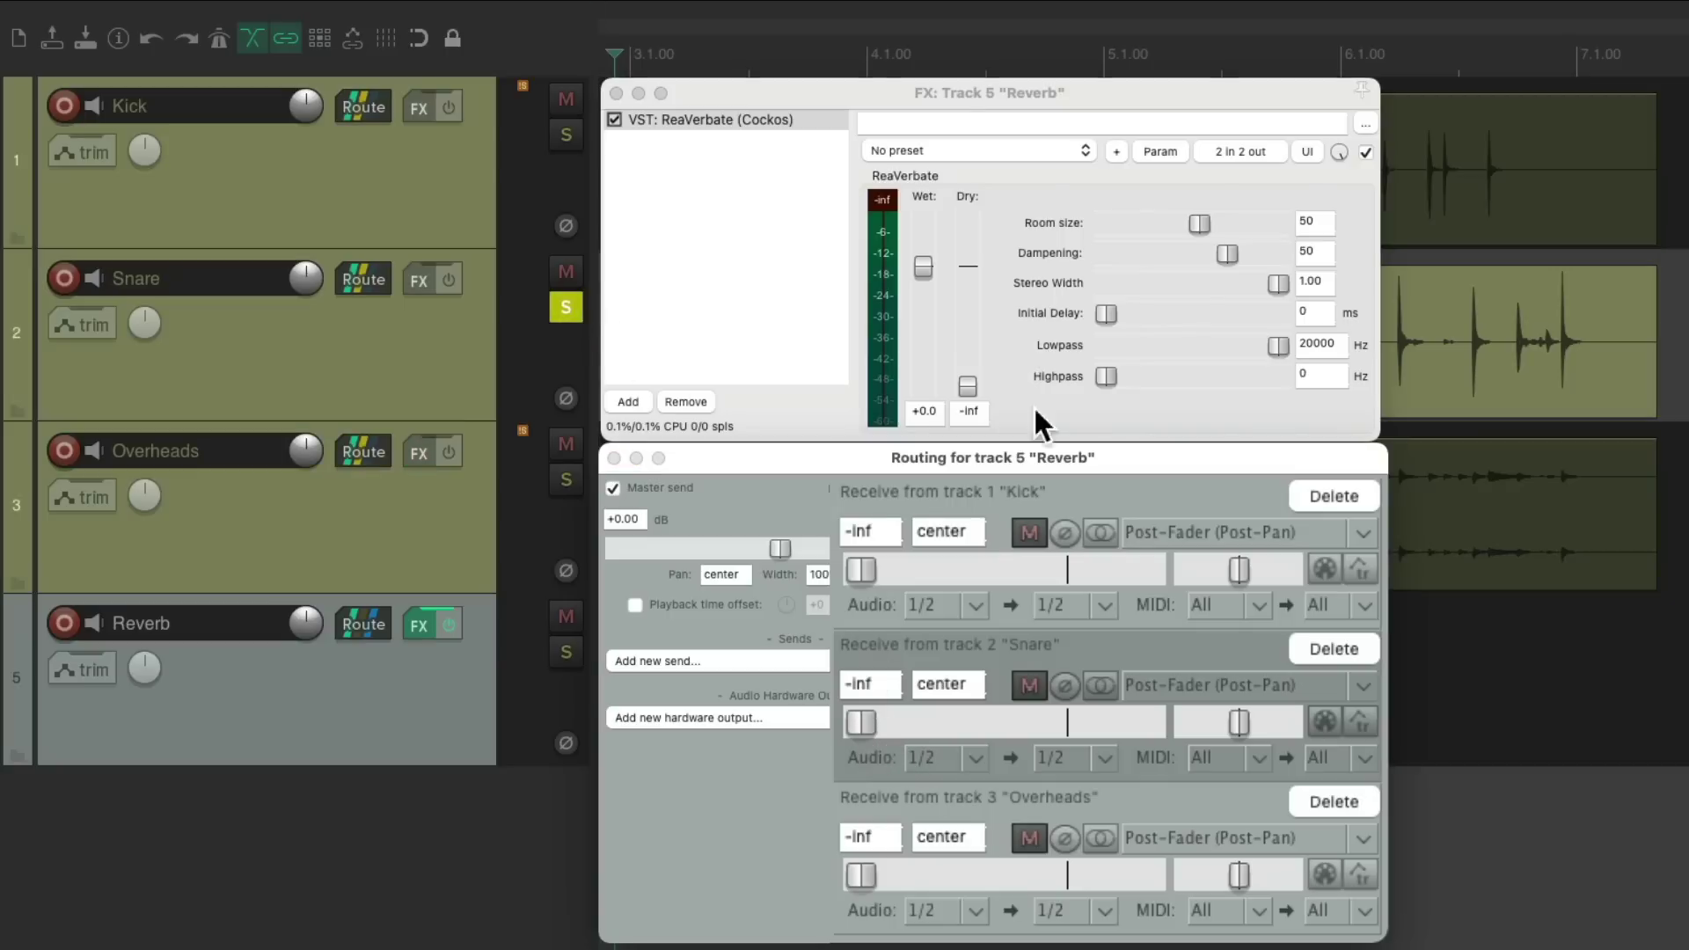
left_click_drag(864, 718, 1033, 715)
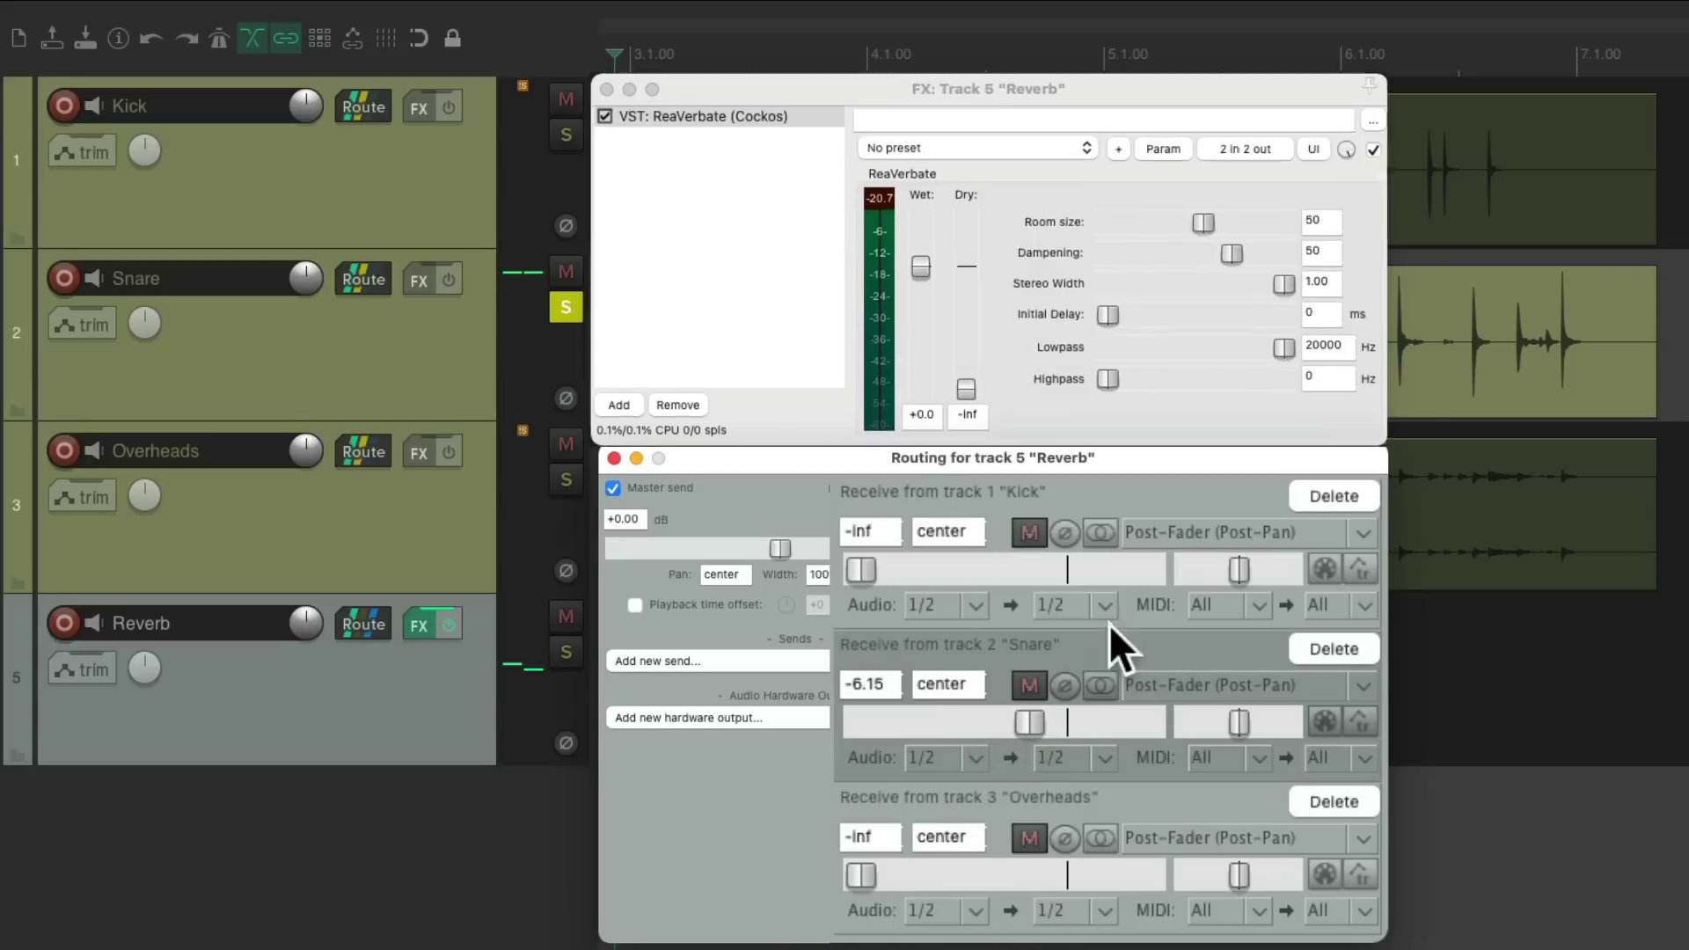
left_click_drag(1260, 208, 1332, 226)
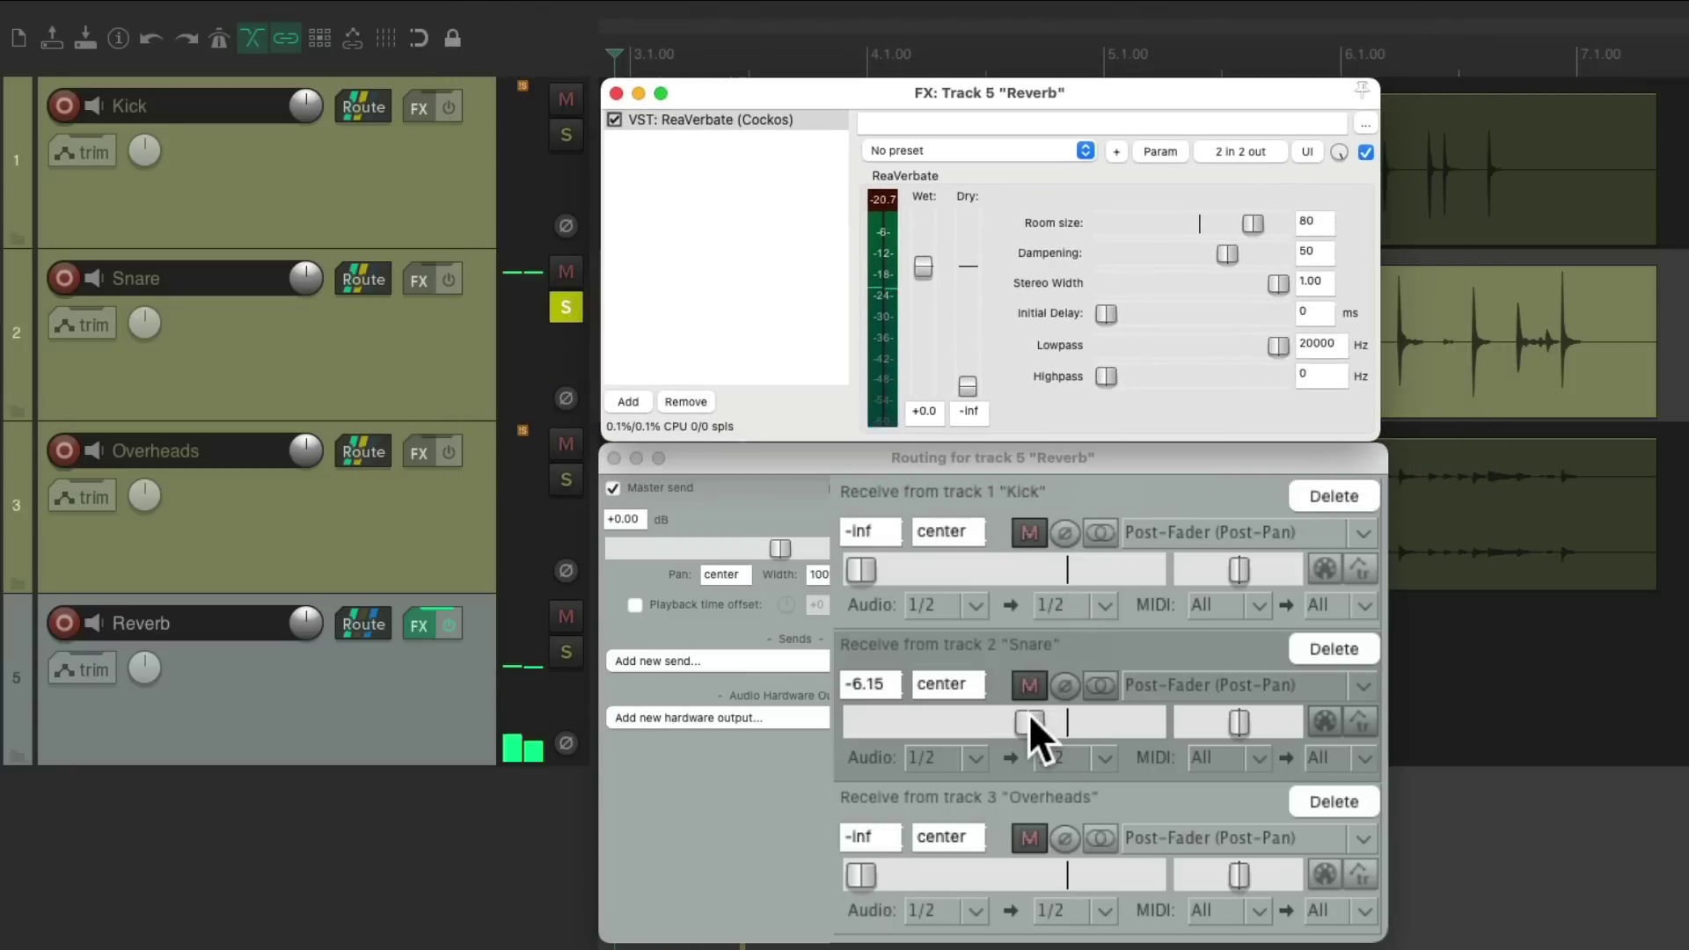
mouse_move(1027, 714)
left_mouse_down()
mouse_move(869, 726)
mouse_move(1008, 724)
left_mouse_up()
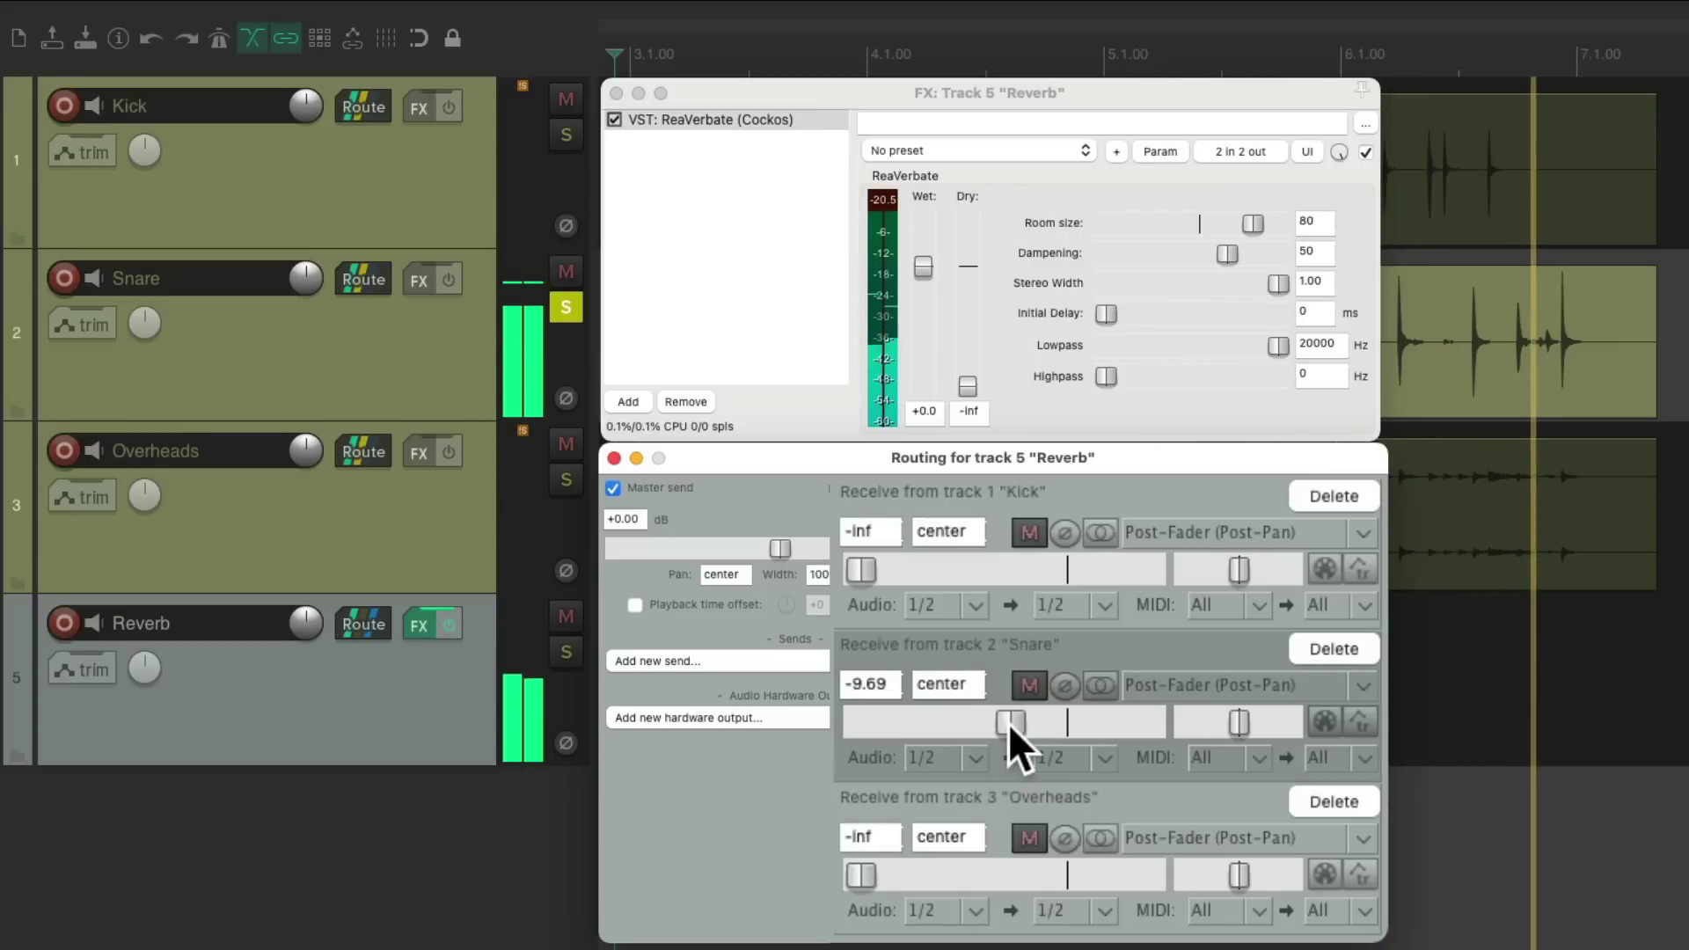
key("space")
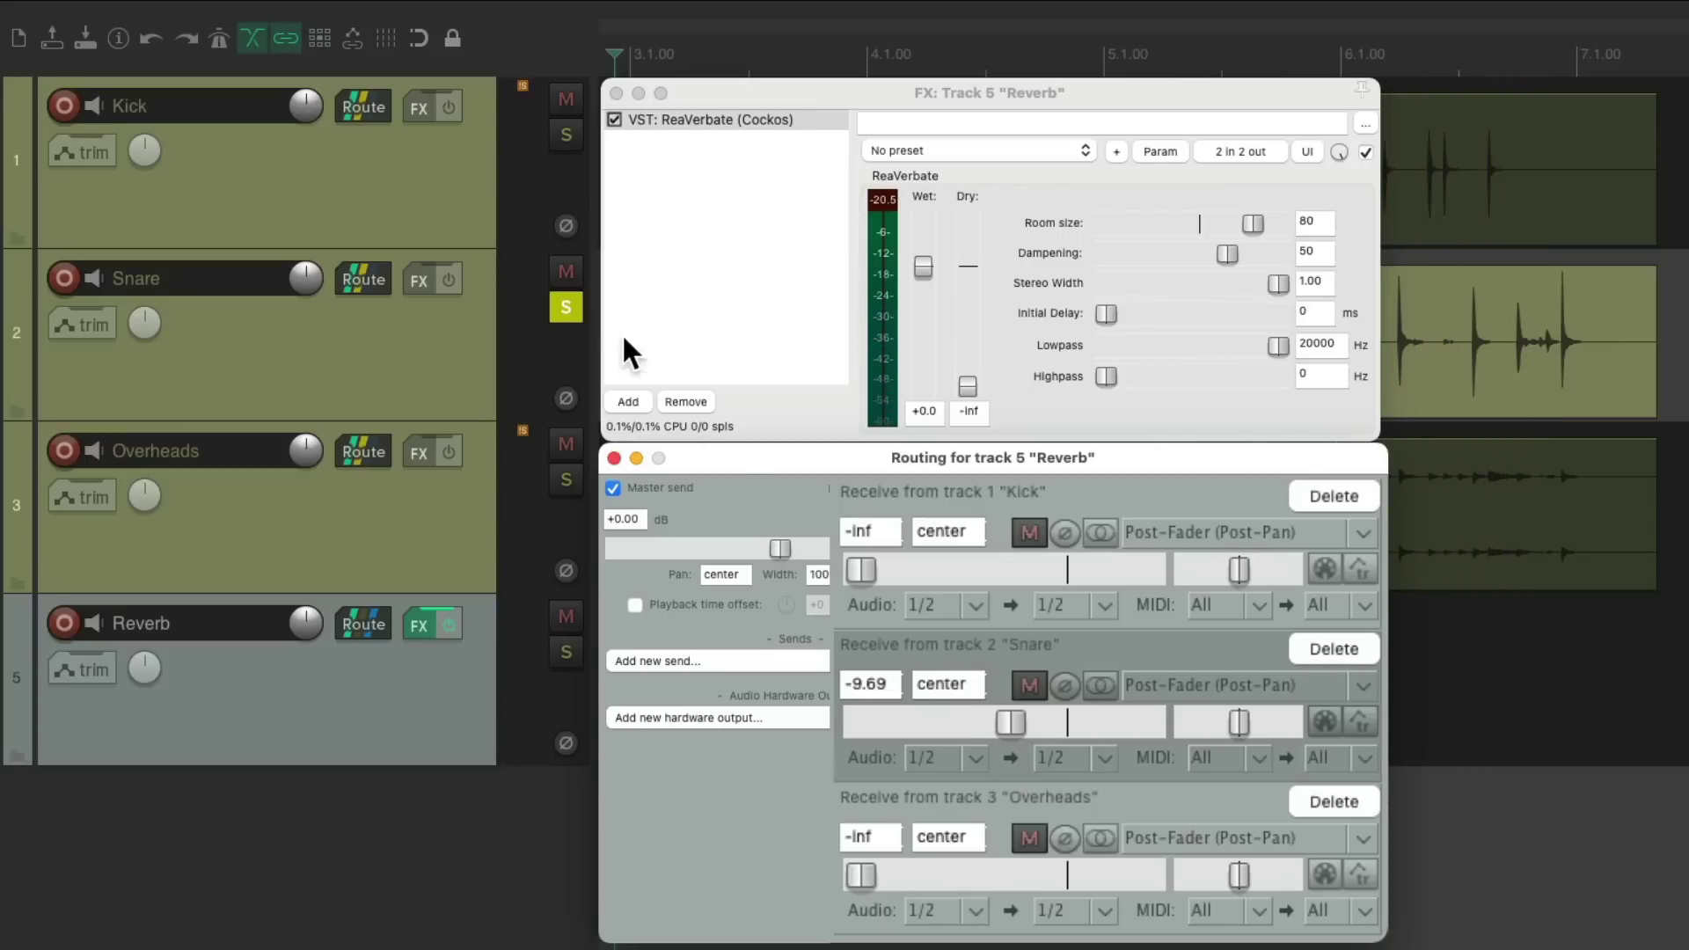
- Solo the overheads instead of the snare, raise their Reverb receive to about -9.97 dB, and unsolo them
left_click(571, 309)
left_click(568, 480)
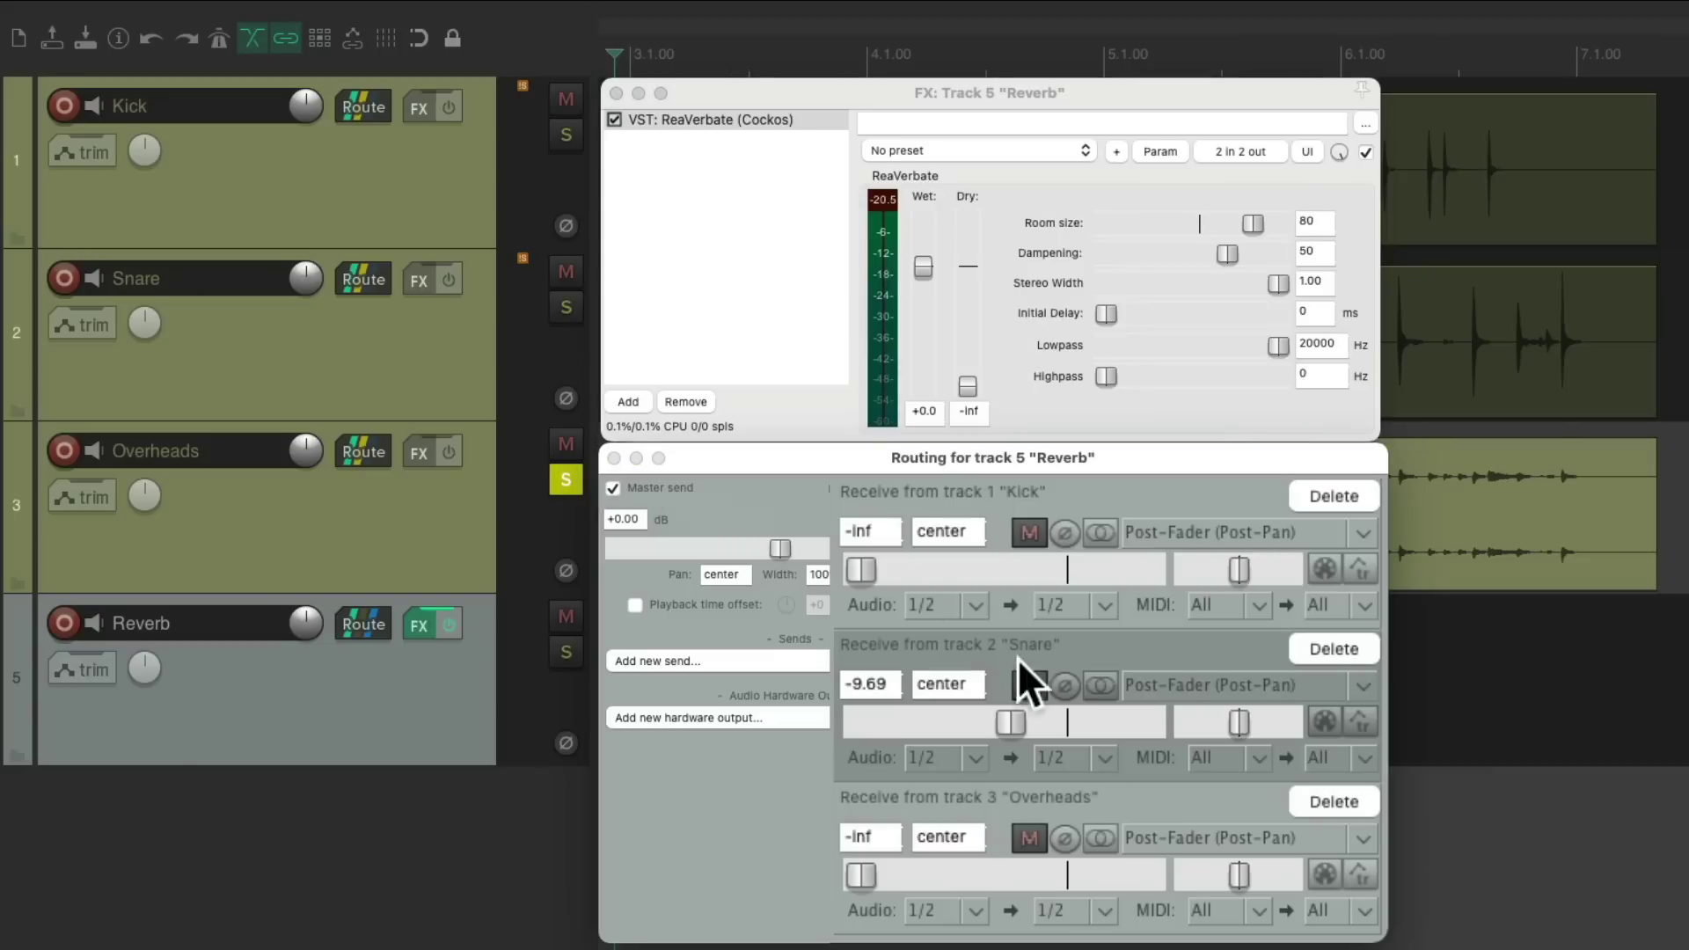
left_click_drag(862, 873, 1010, 880)
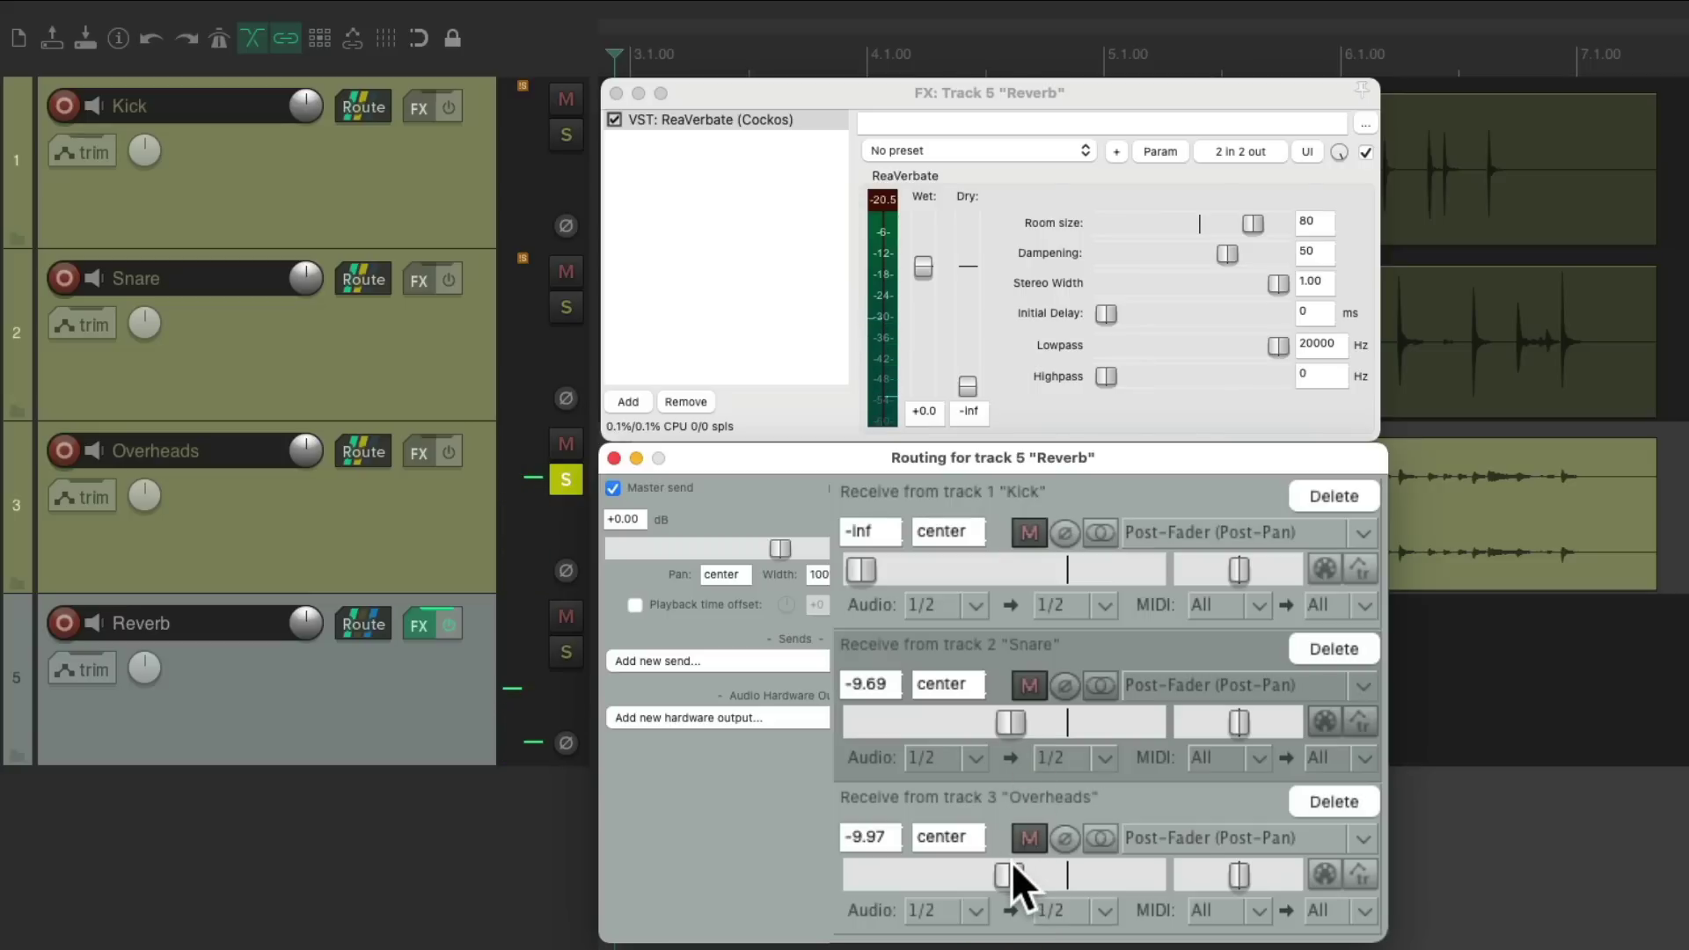
left_click(568, 480)
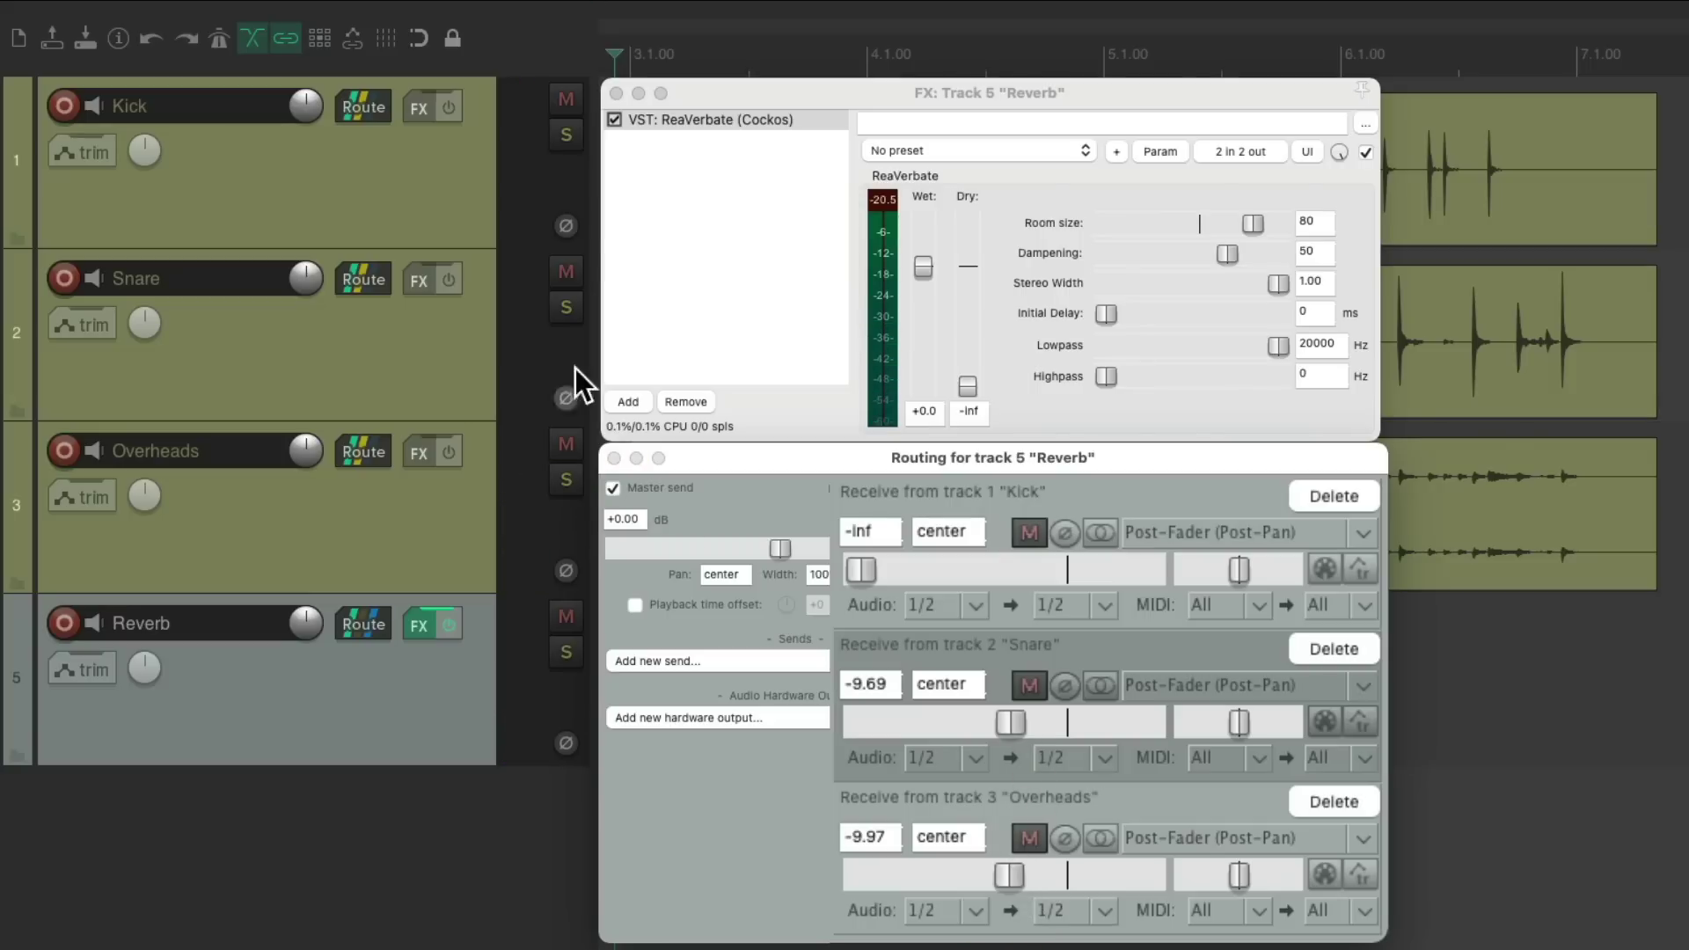
- Solo the kick, raise its Reverb receive to about -17.50 dB, and unsolo it
left_click(568, 137)
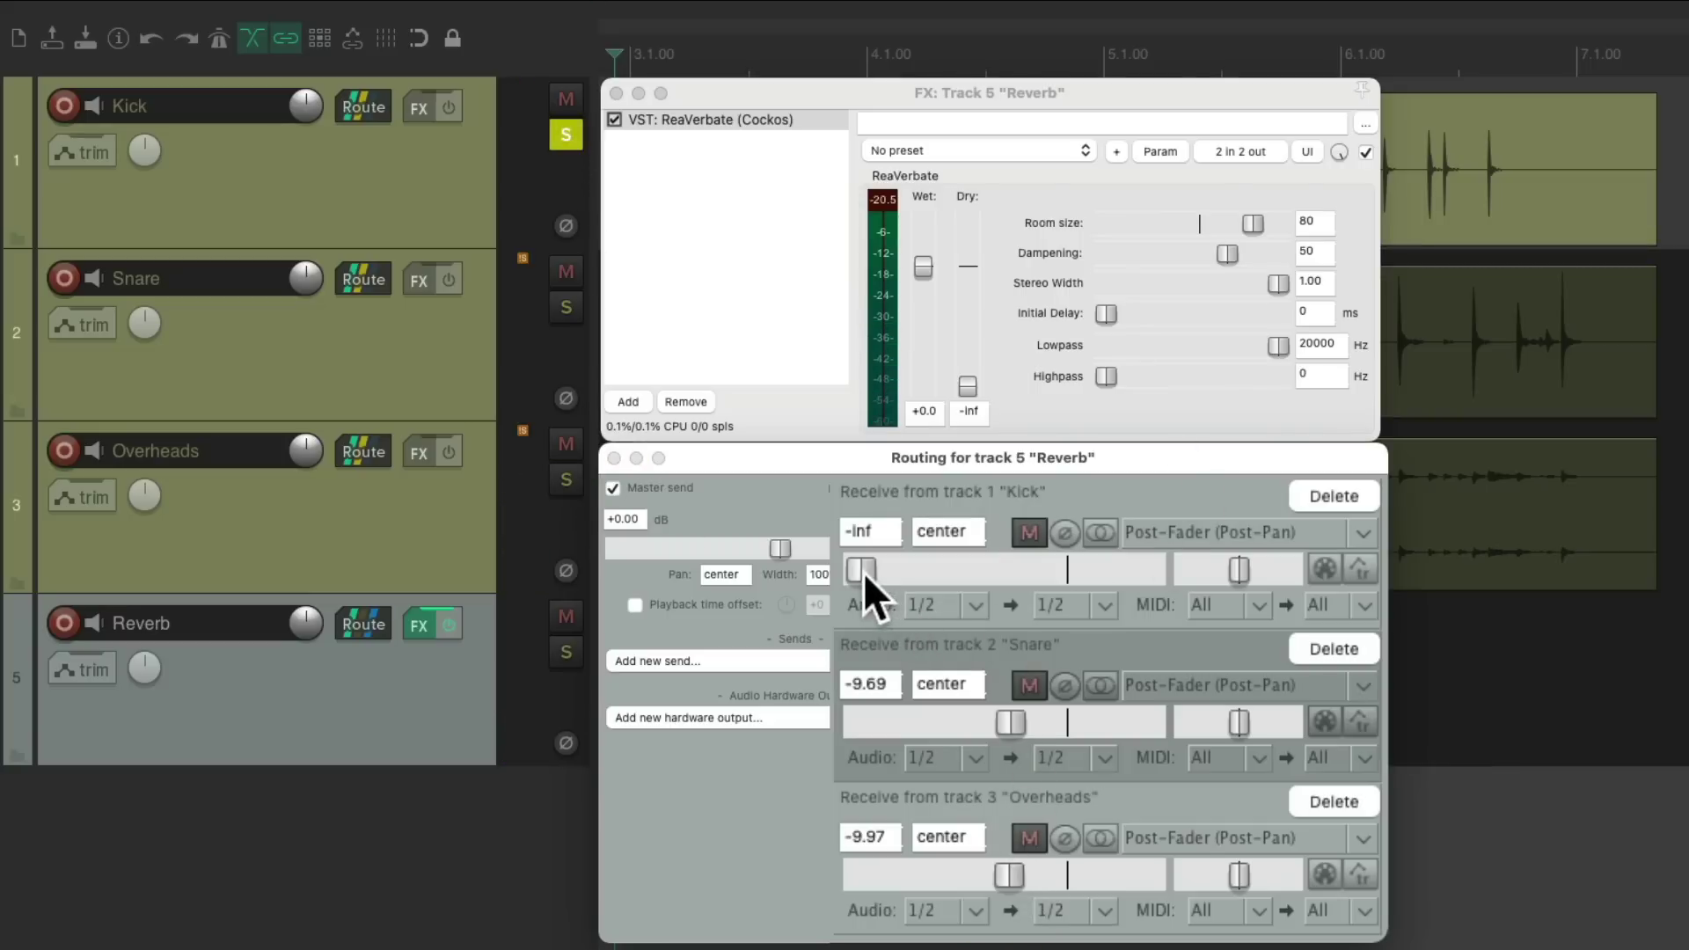
left_click_drag(864, 572, 978, 577)
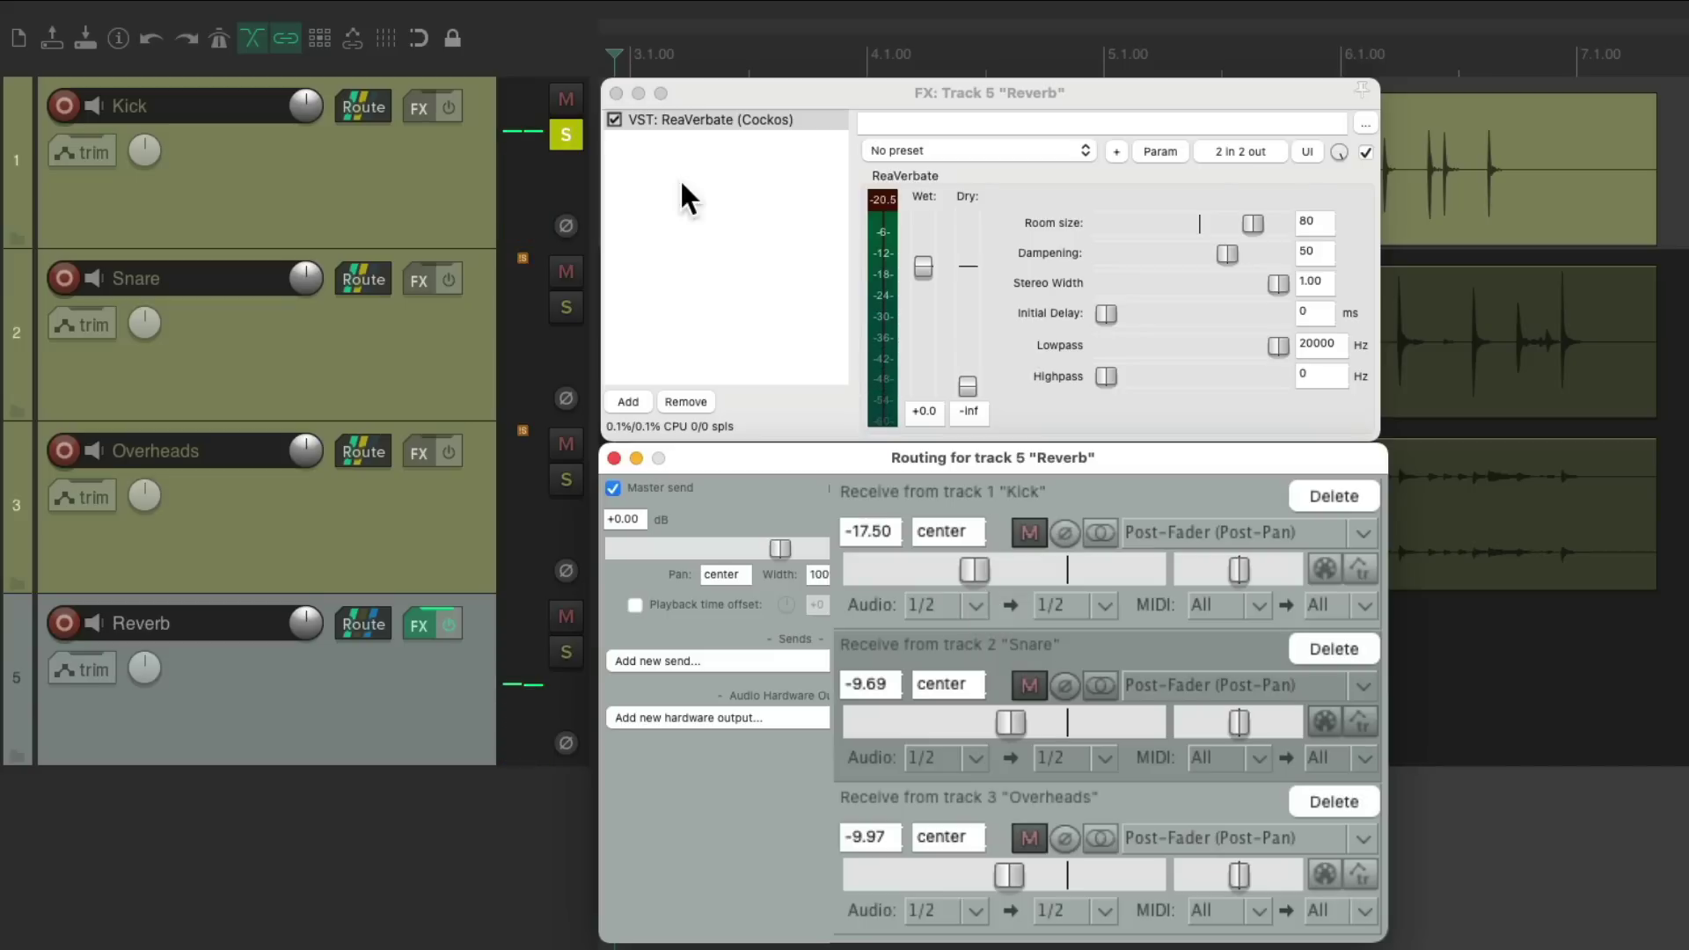
left_click(568, 138)
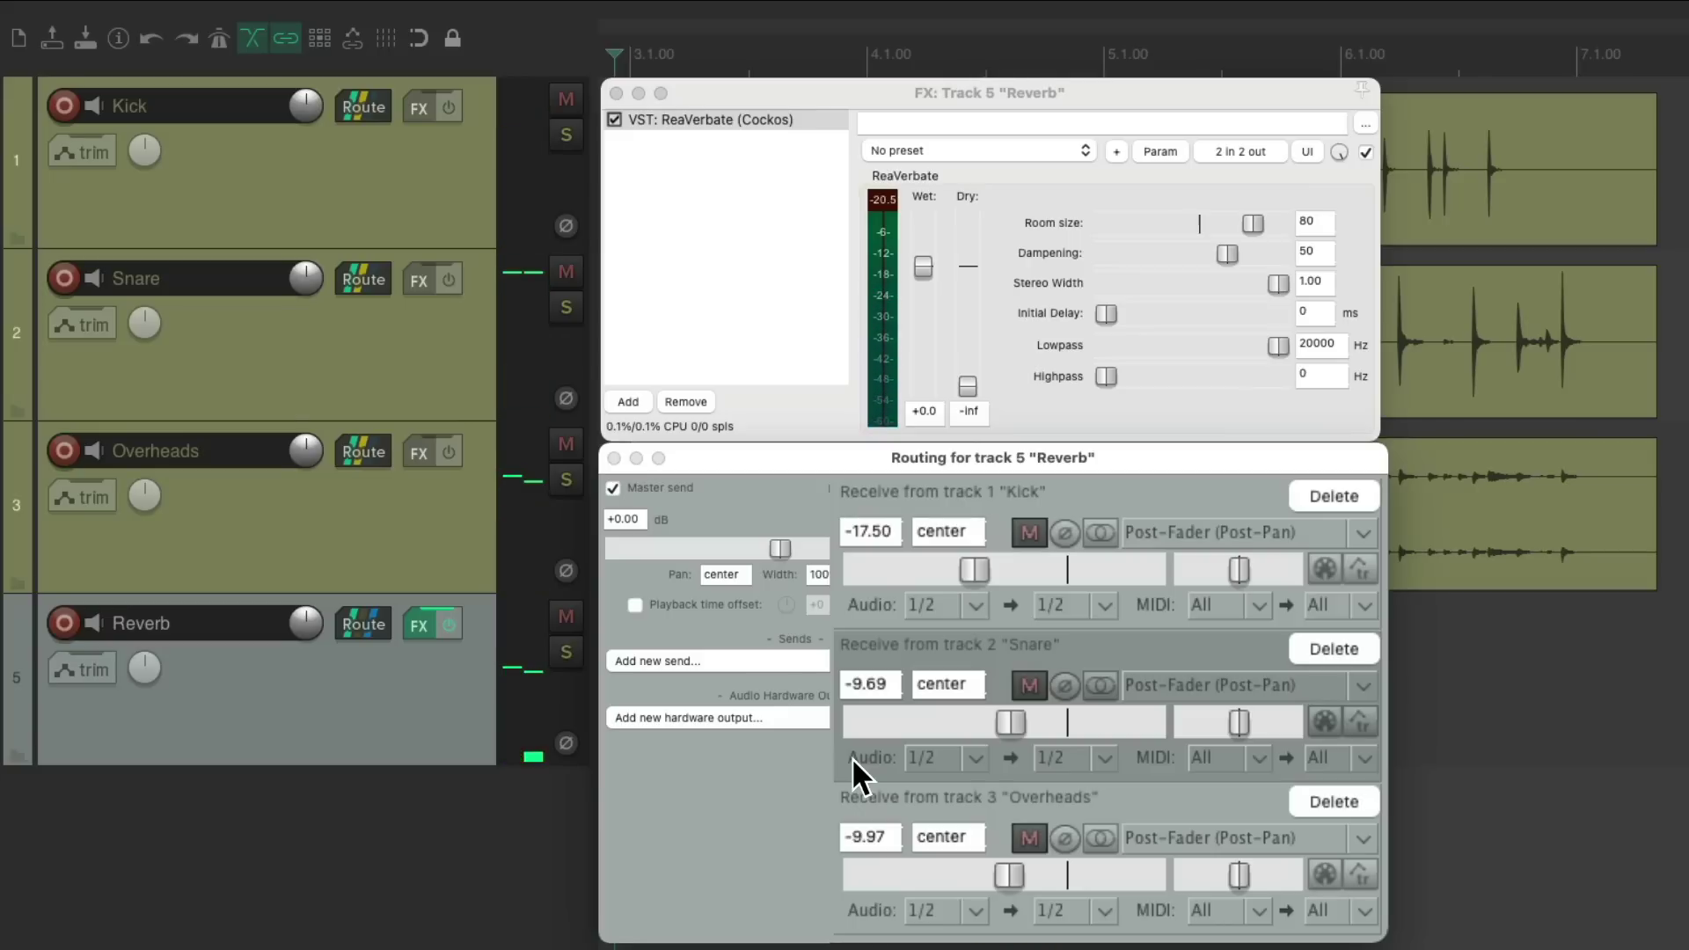
- Compare the full drum mix with the Reverb track muted and unmuted
left_click(568, 616)
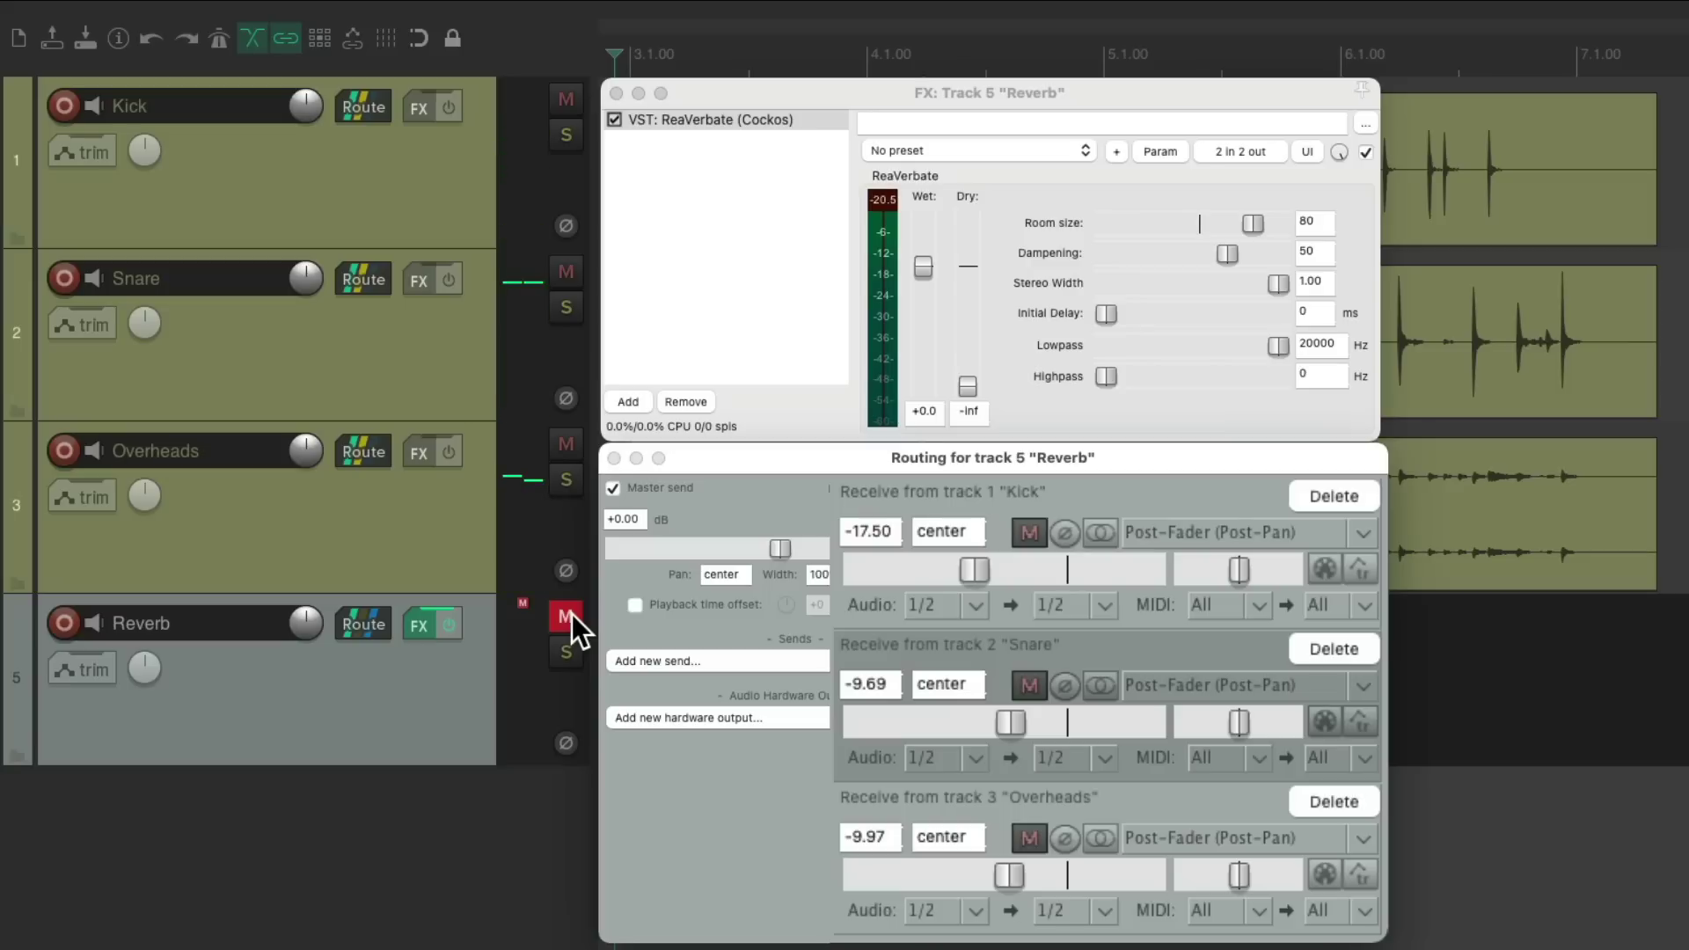
left_click(568, 616)
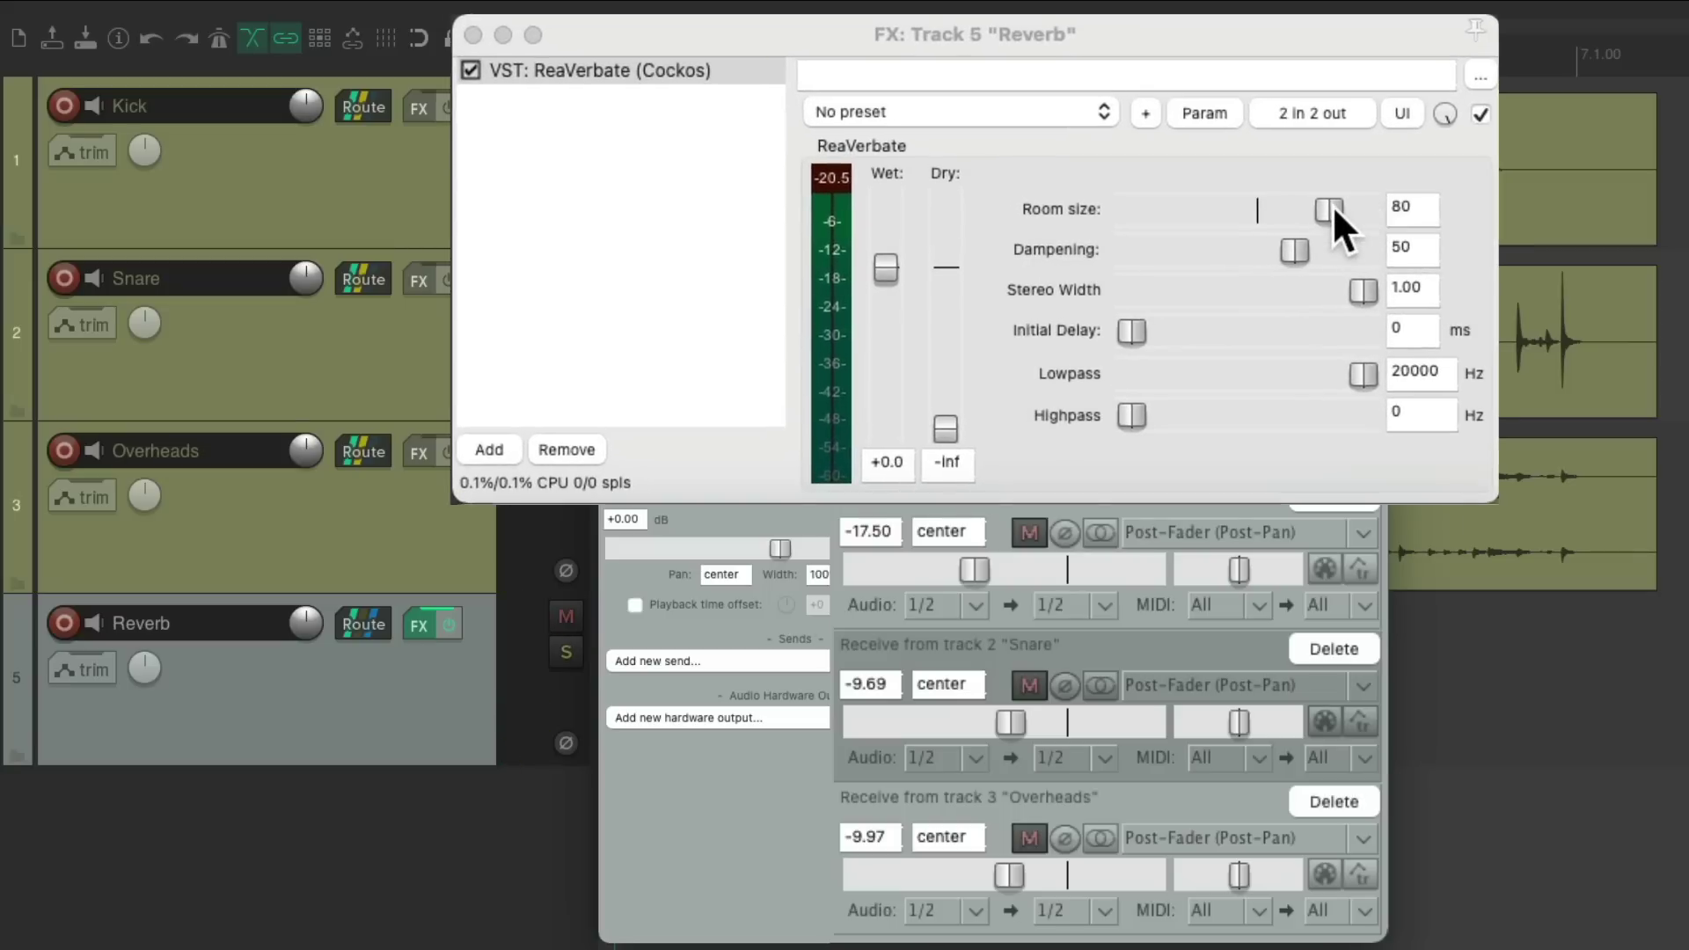
- Try a room size of about 89 and dampening of about 3 and 59, returning them to 80 and 50
left_click_drag(1329, 204, 1348, 225)
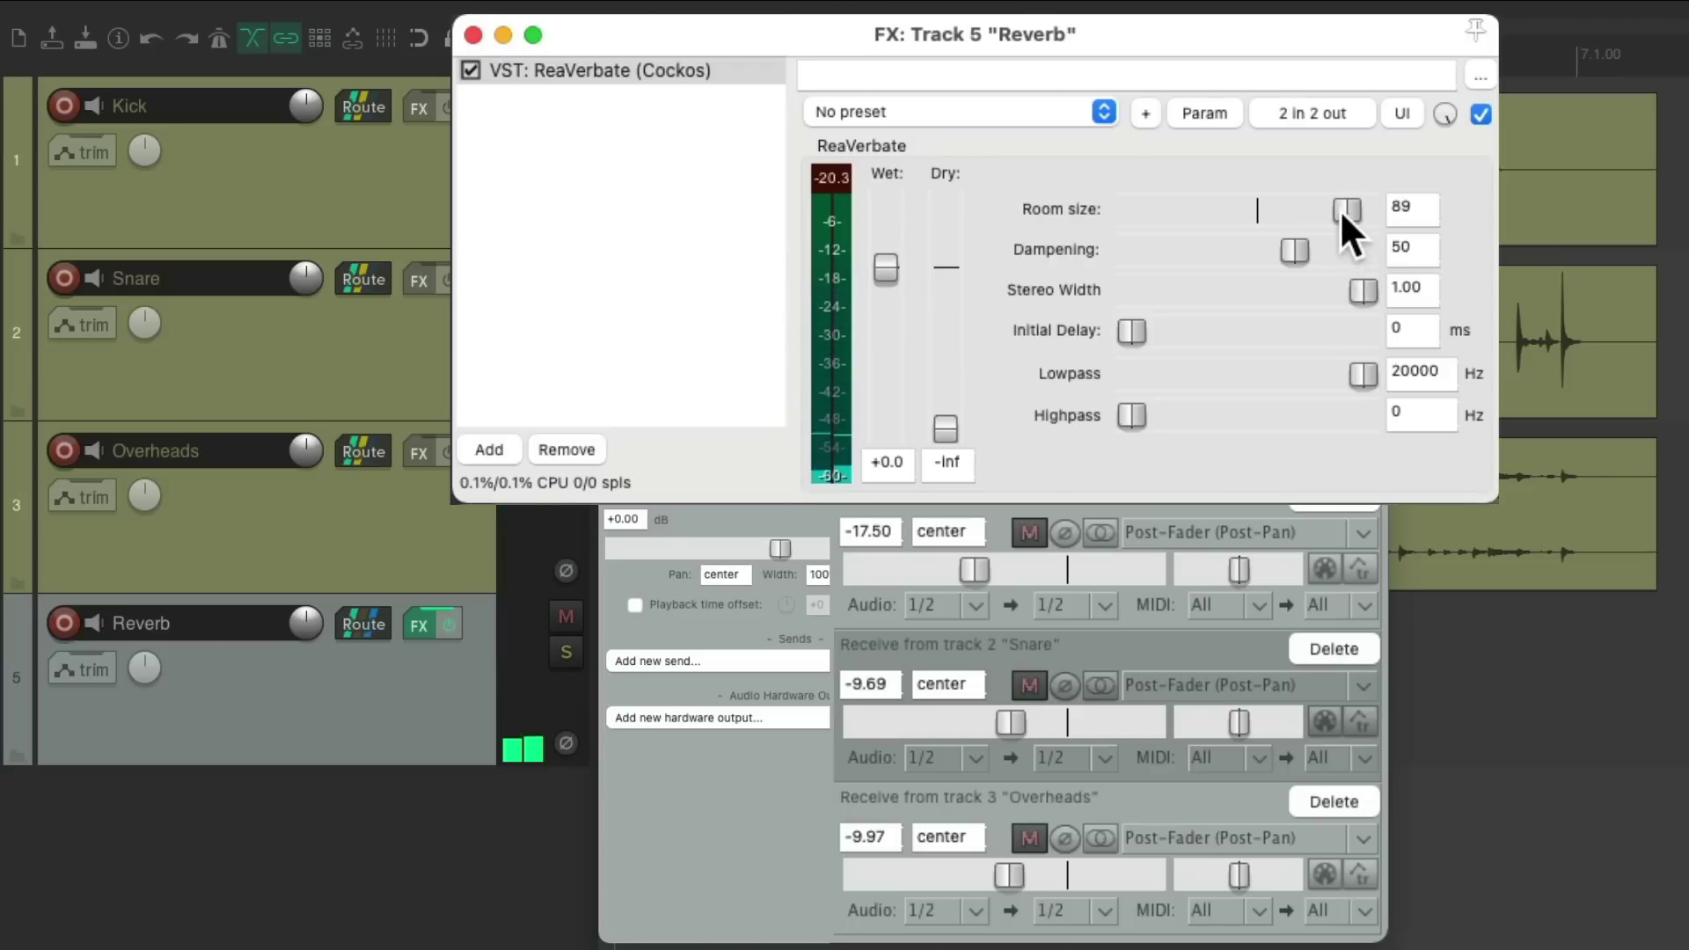
left_click_drag(1338, 207, 1170, 261)
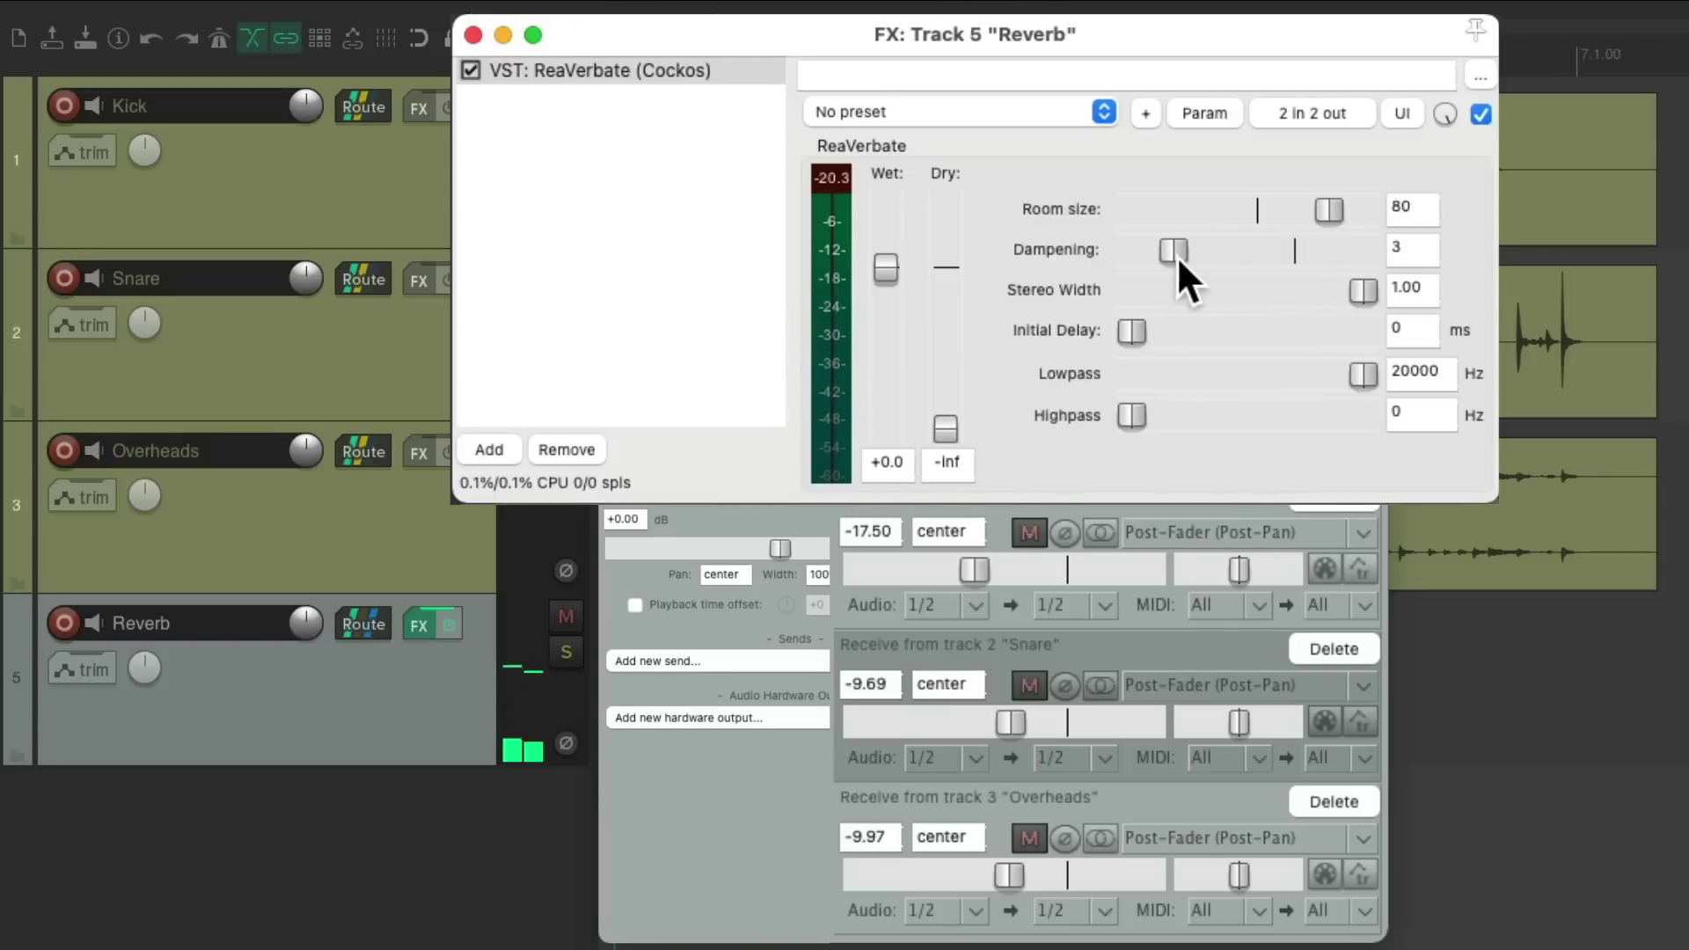
left_click_drag(1172, 251, 1238, 255)
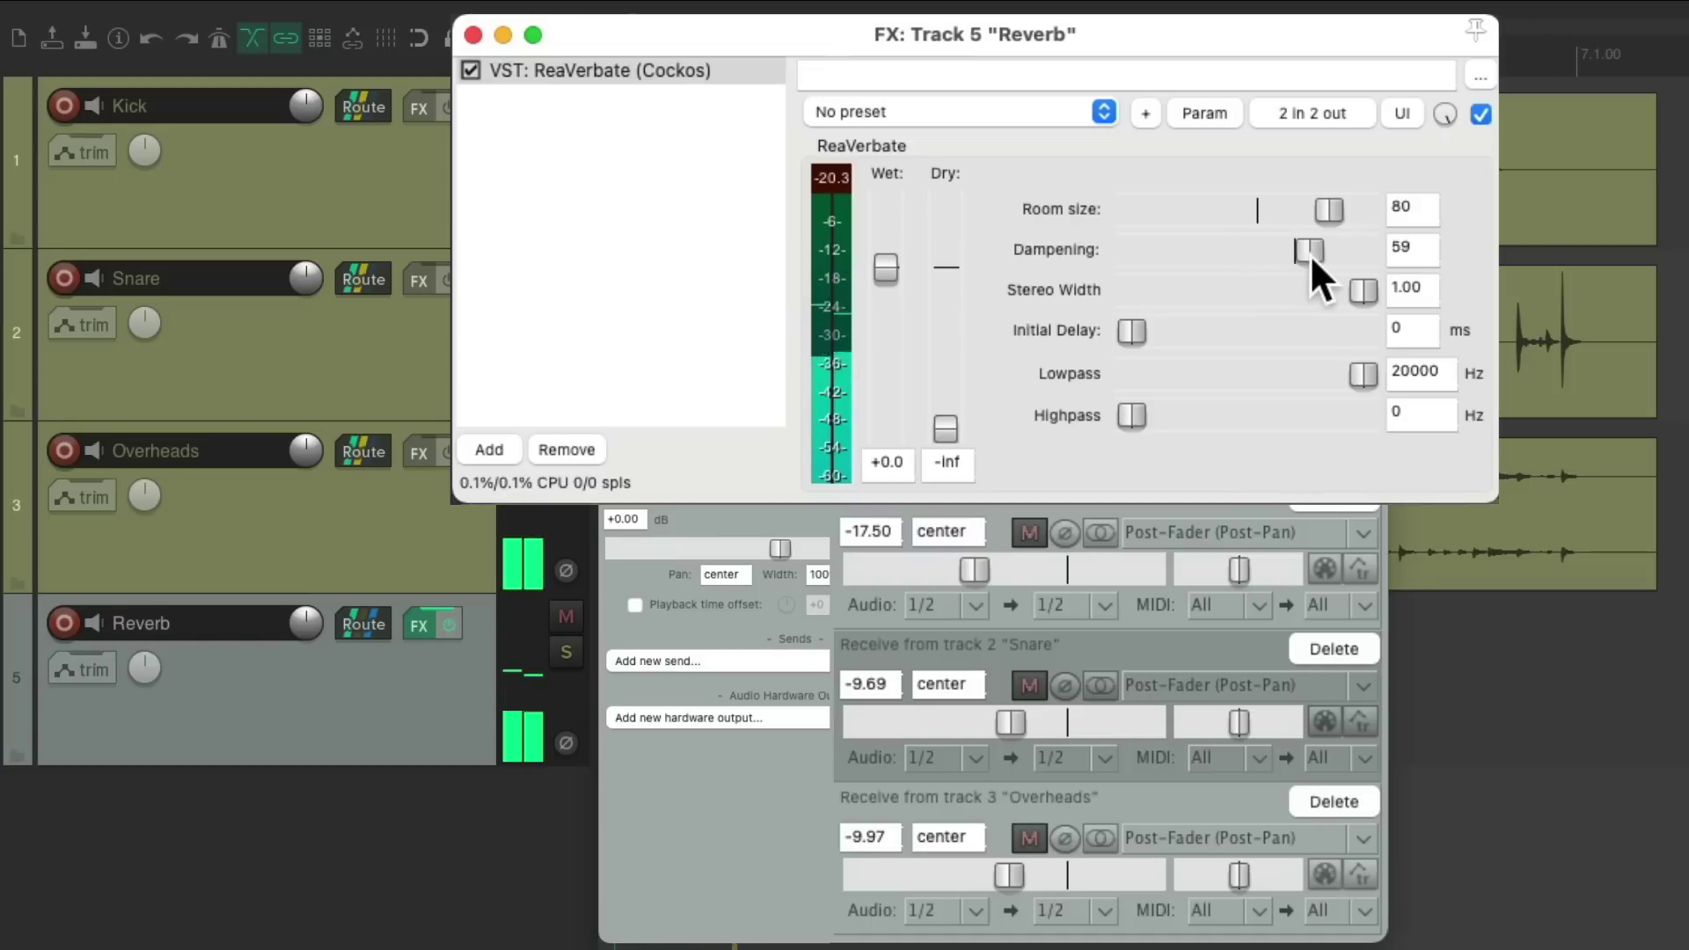
left_click_drag(1334, 256, 1295, 256)
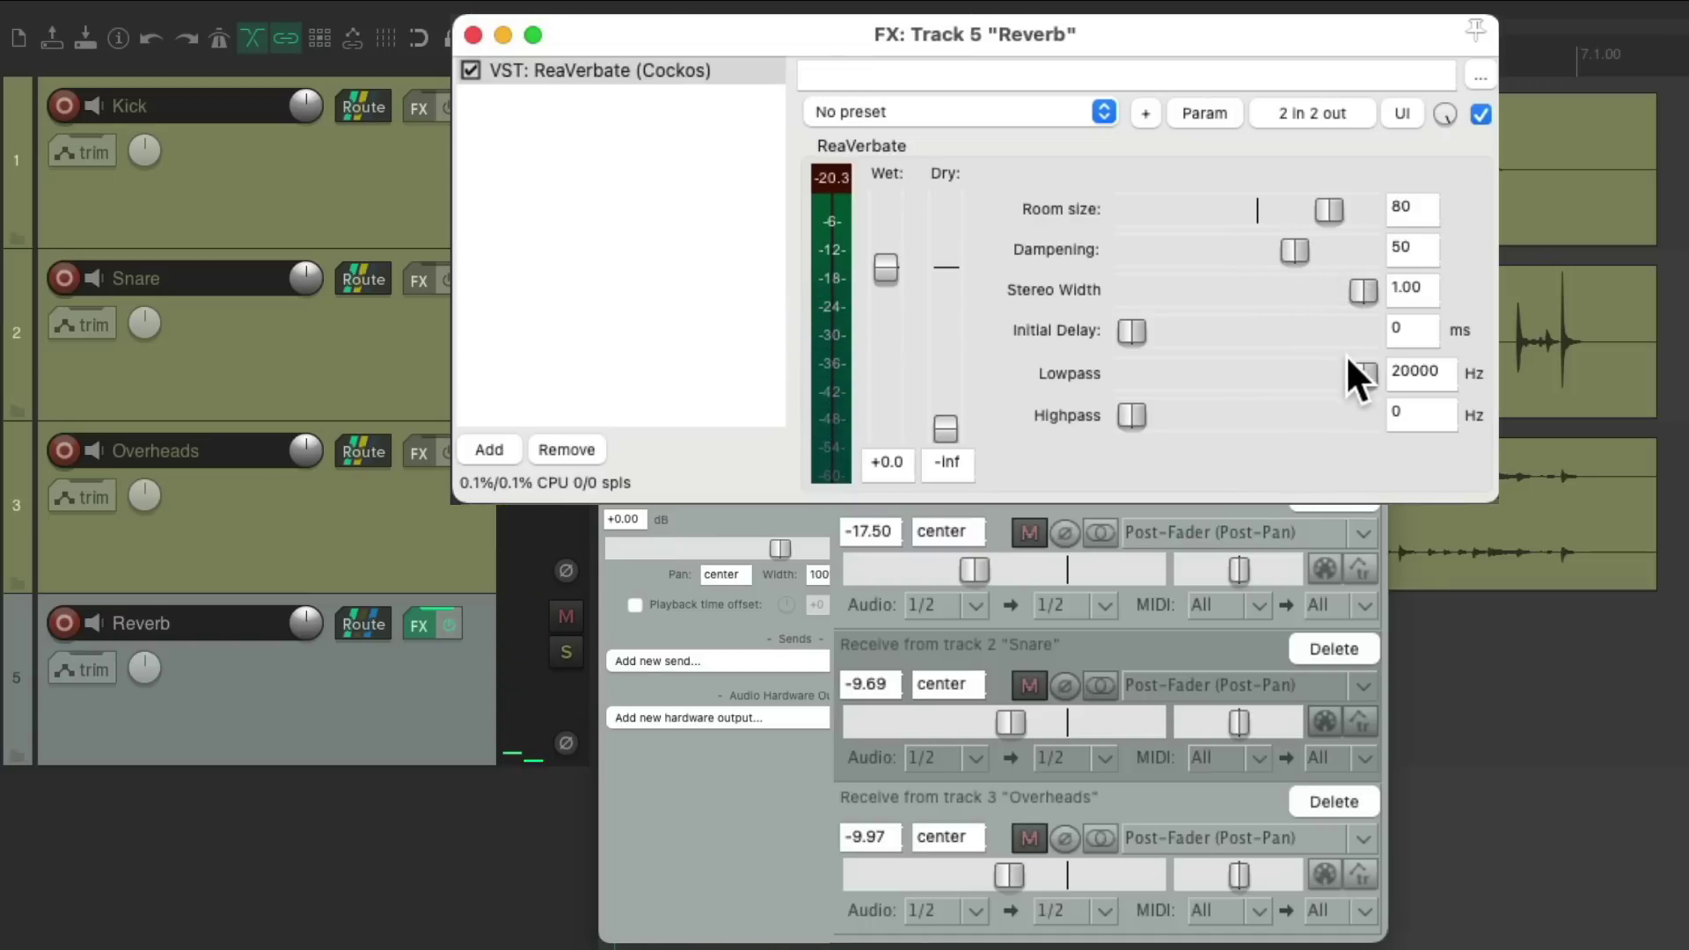
- Try a lower lowpass and a highpass of about 1153 Hz on the drum reverb, returning them to 20000 and 0 Hz
left_click_drag(1353, 368, 1242, 377)
left_click_drag(1303, 210, 1334, 220)
left_click_drag(1248, 370, 1250, 375)
left_click_drag(1132, 414, 1230, 417)
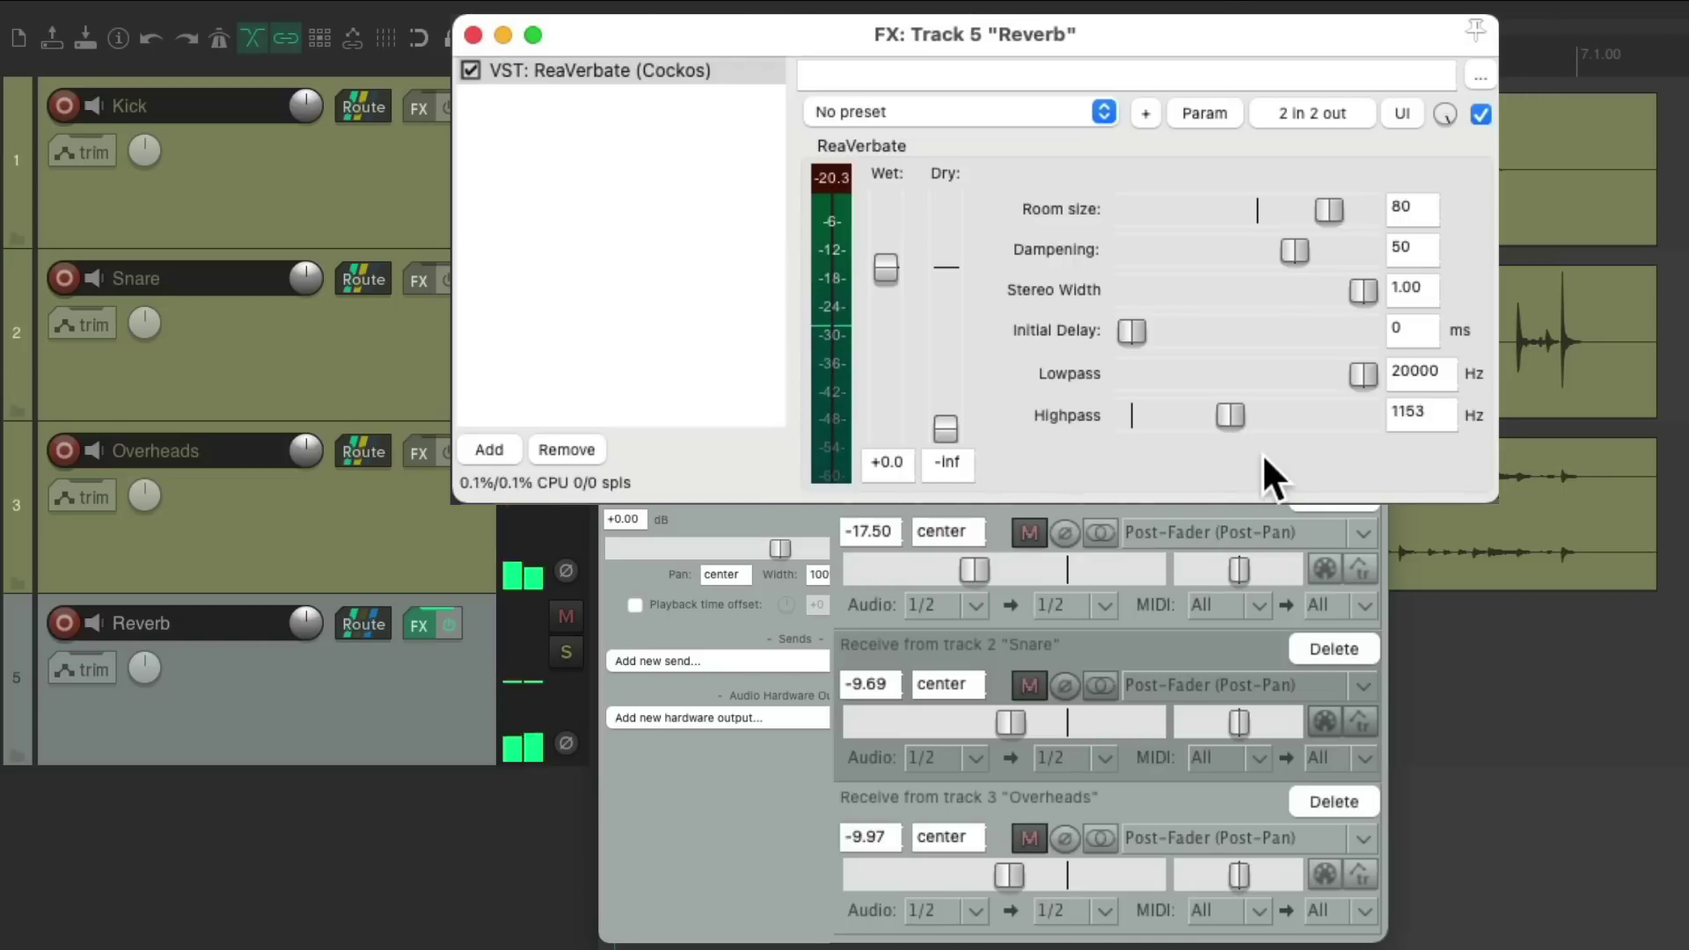
left_click(1188, 419)
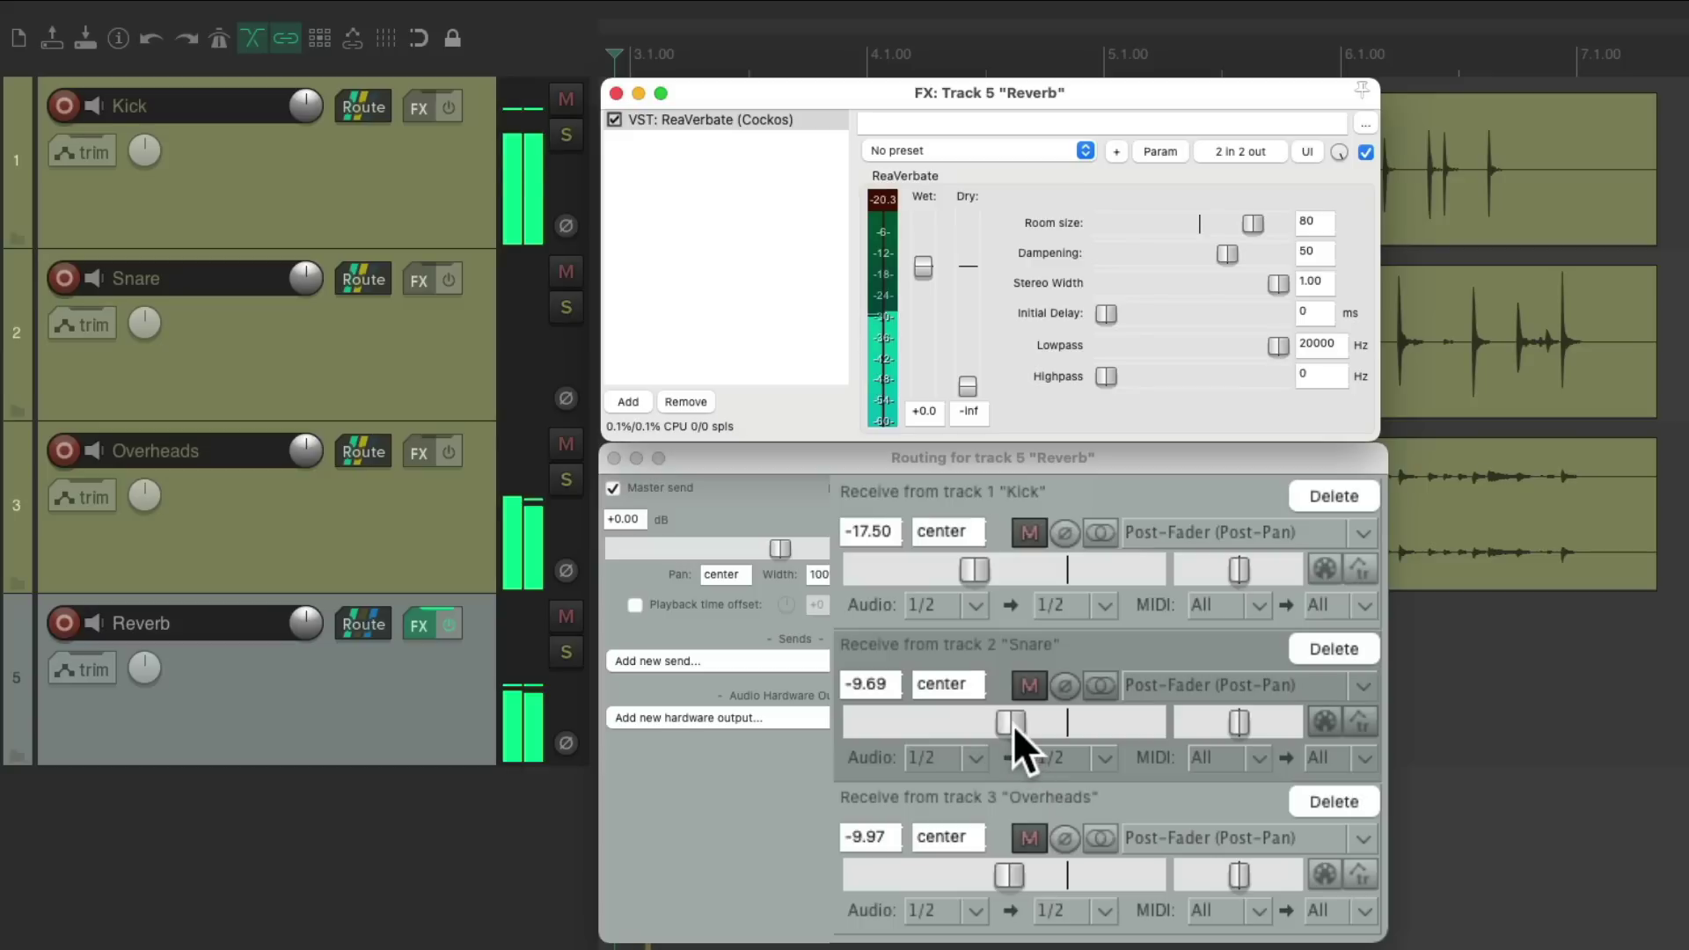
- Fine-tune the Reverb receives to about -8.81 dB for Snare, -9.08 dB for Overheads and -18.27 dB for Kick
left_click_drag(1011, 725, 1017, 731)
left_click_drag(1005, 854, 1010, 873)
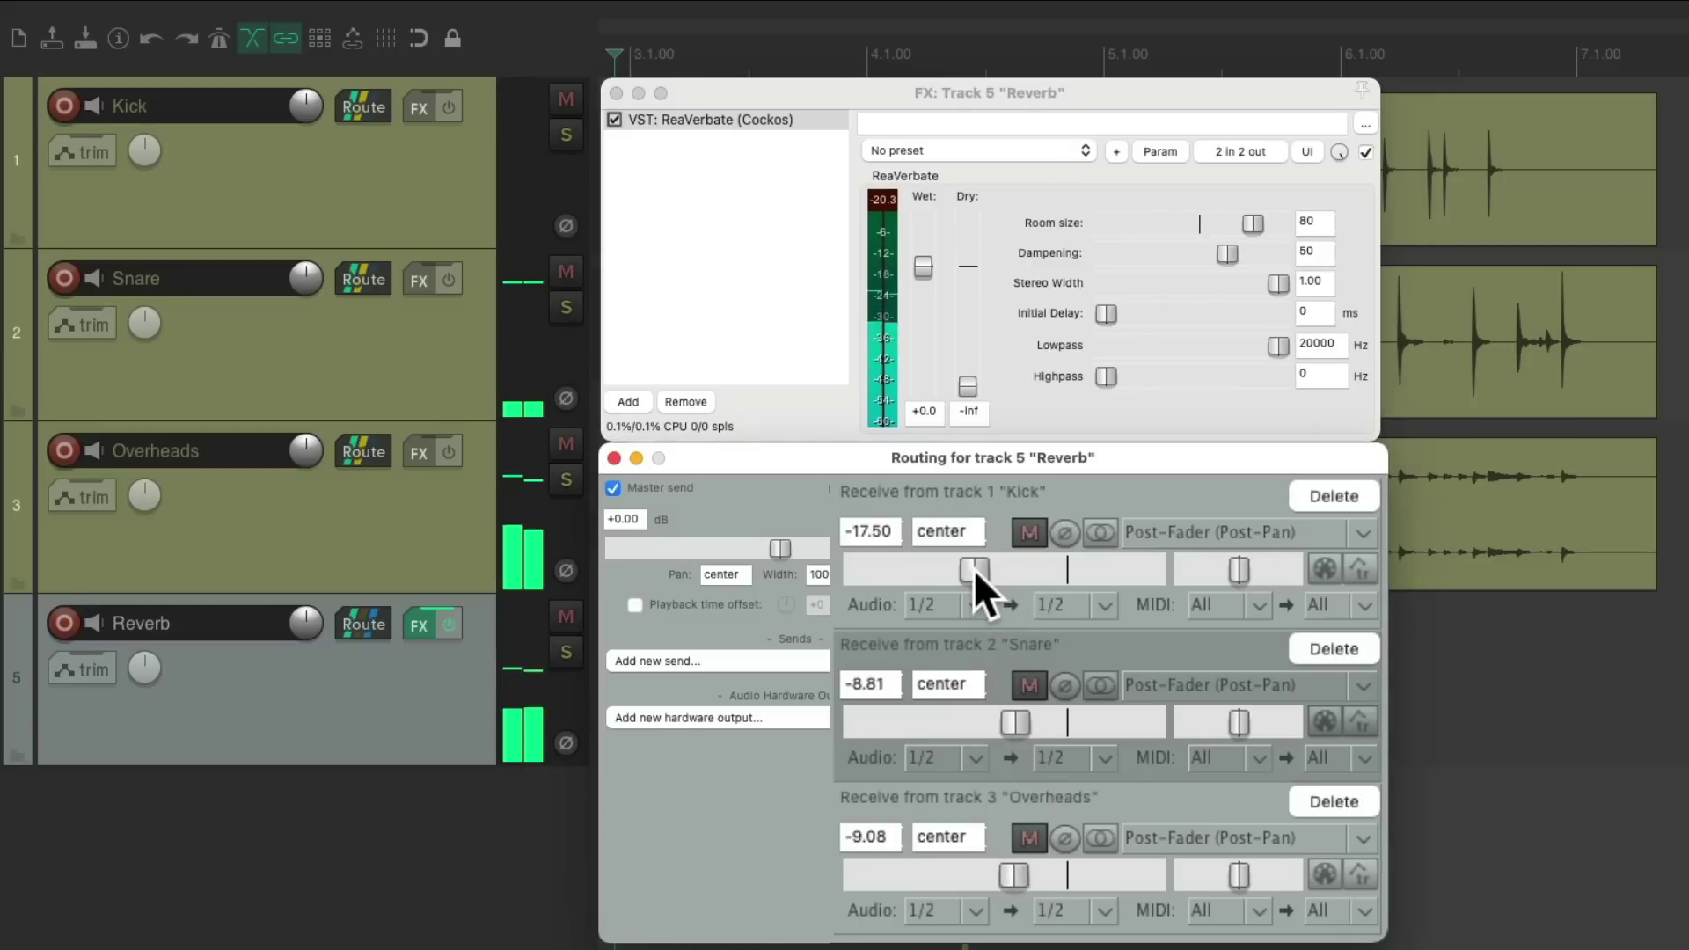
left_click_drag(973, 568, 970, 569)
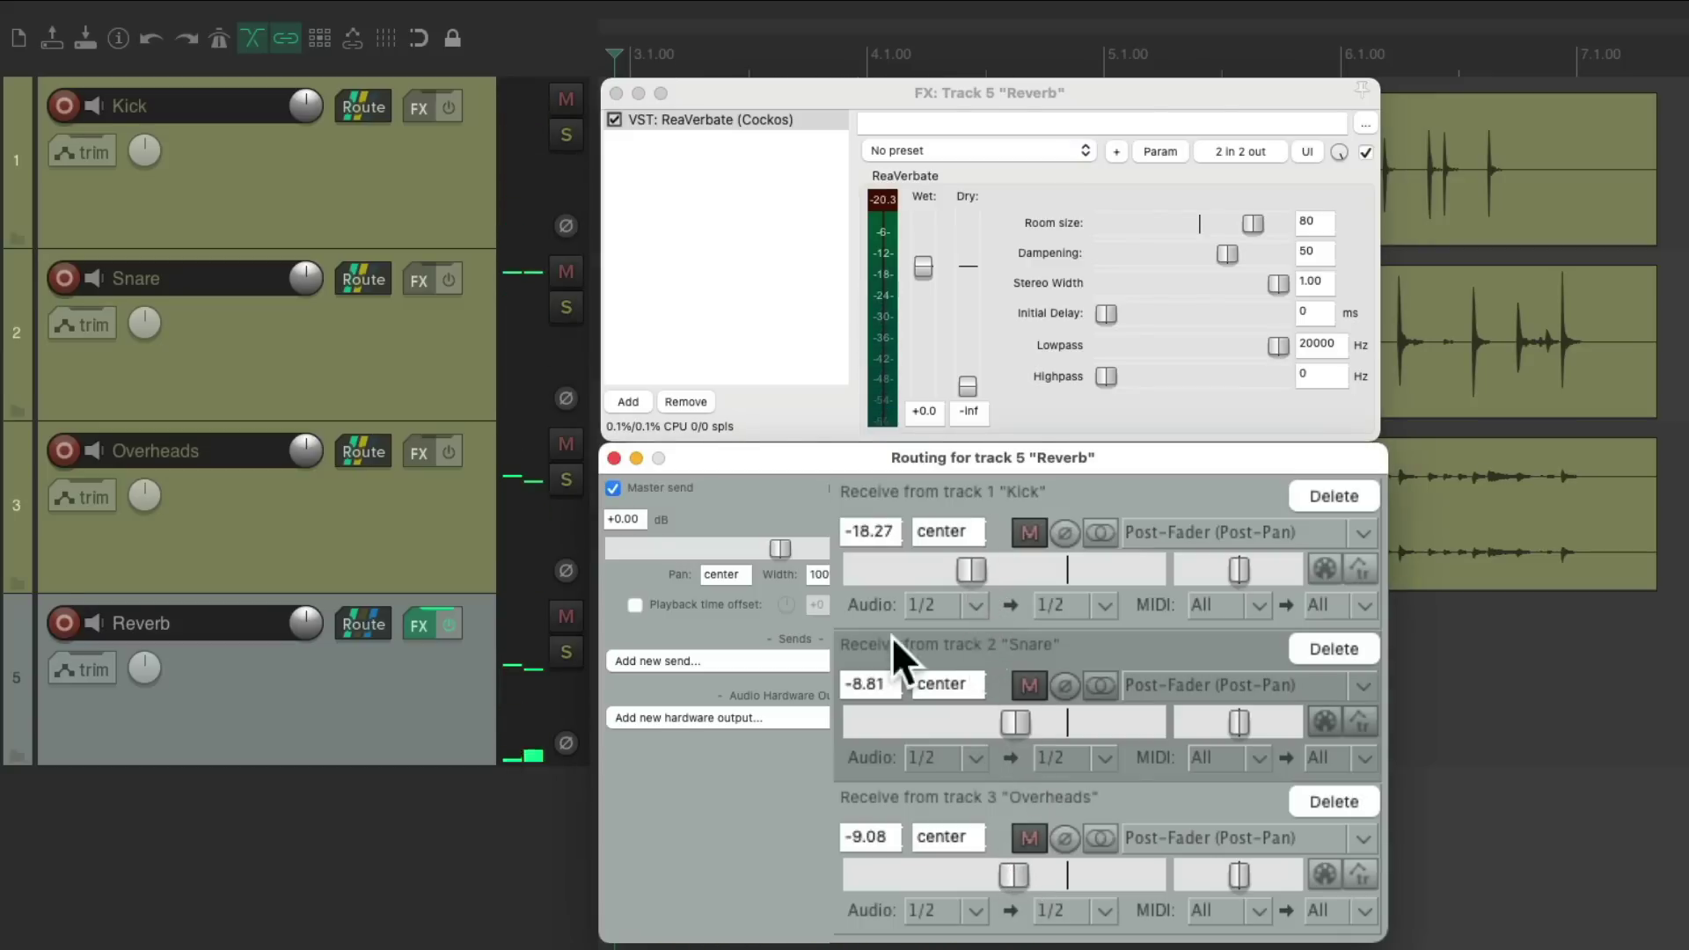
- Check the balanced drum mix once more with the Reverb track muted and unmuted
left_click(557, 623)
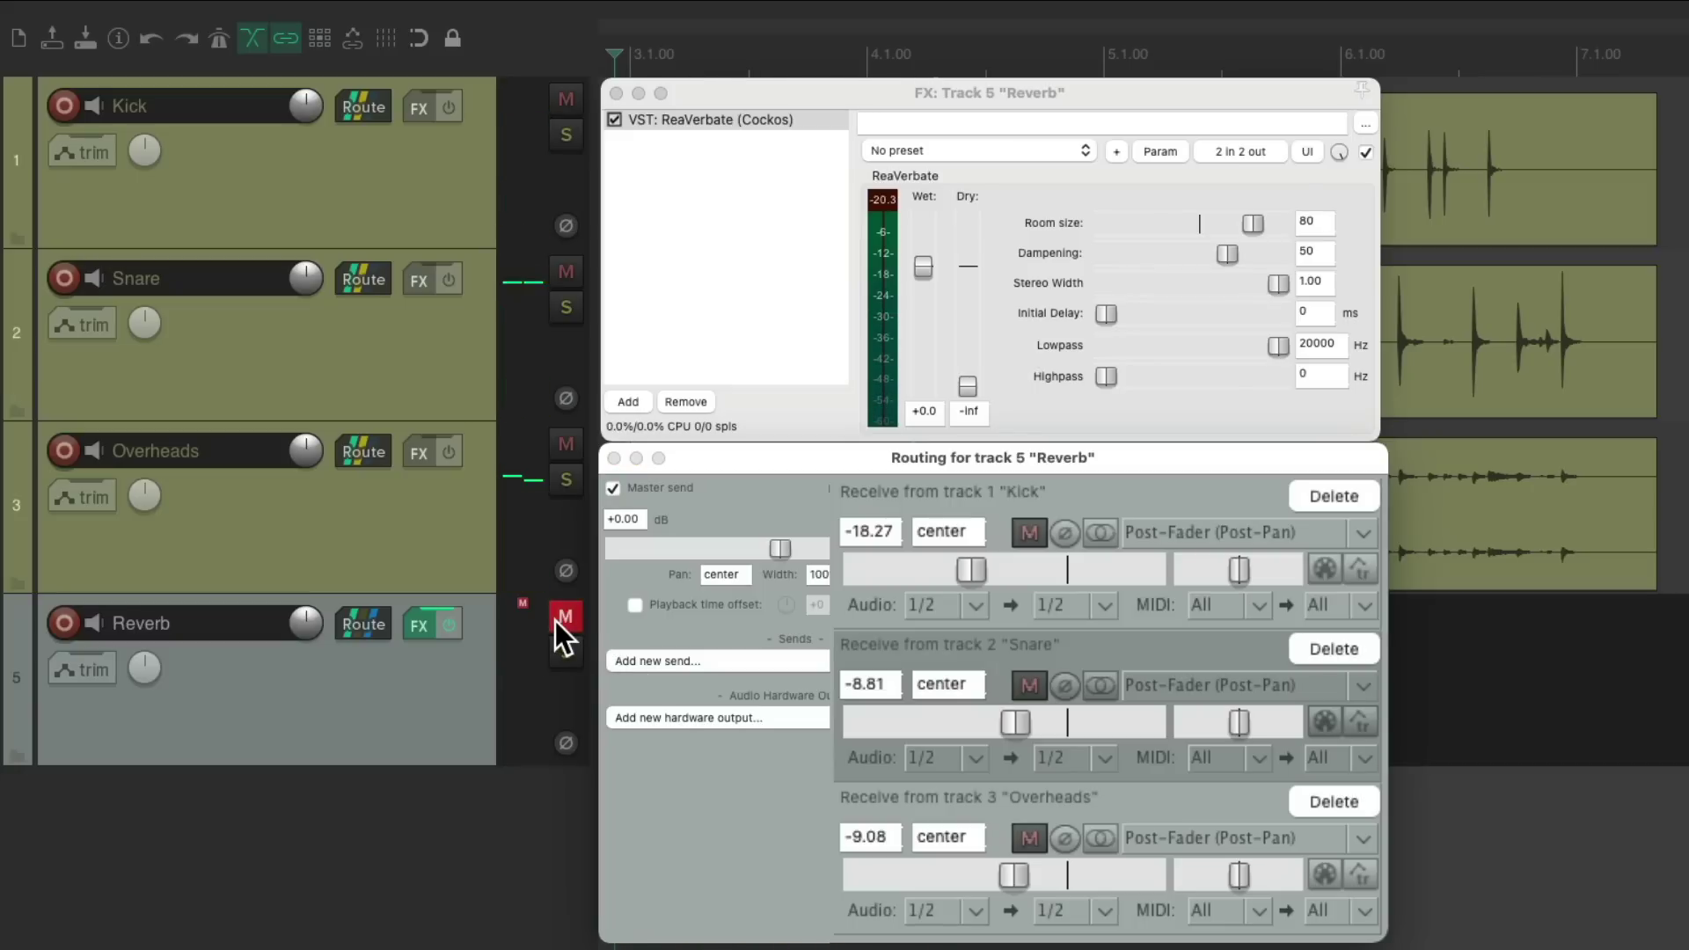
left_click(563, 619)
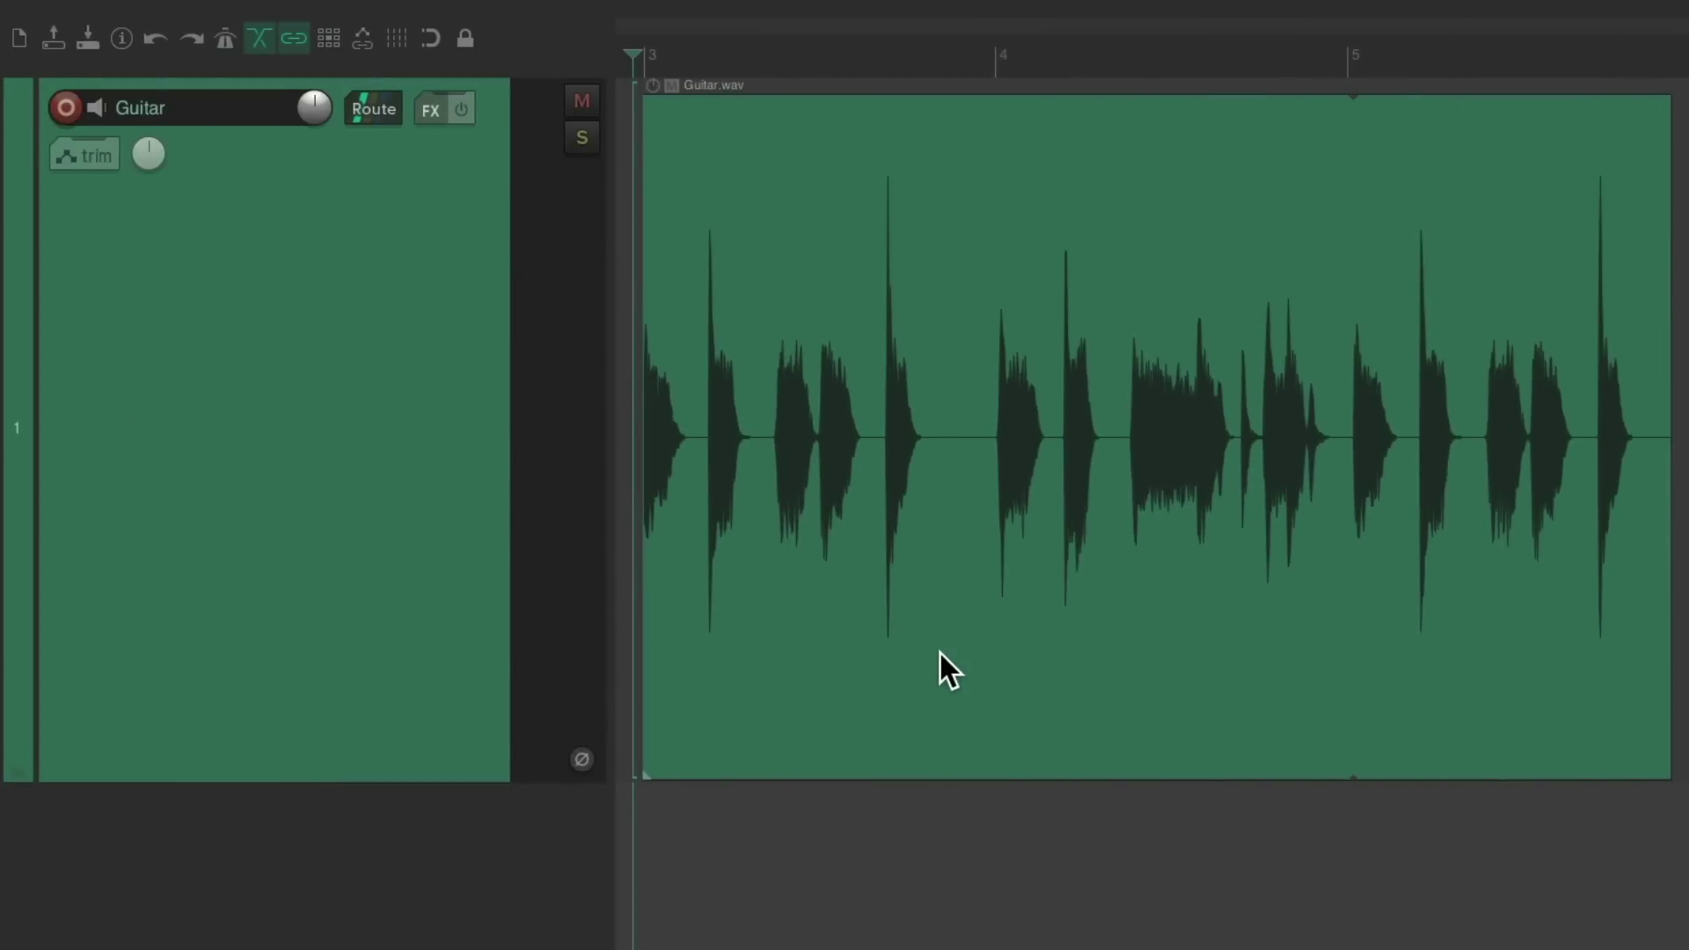
- Listen to the dry Guitar track and insert the Cockos ReaVerbate effect on it
key("space")
left_click(429, 111)
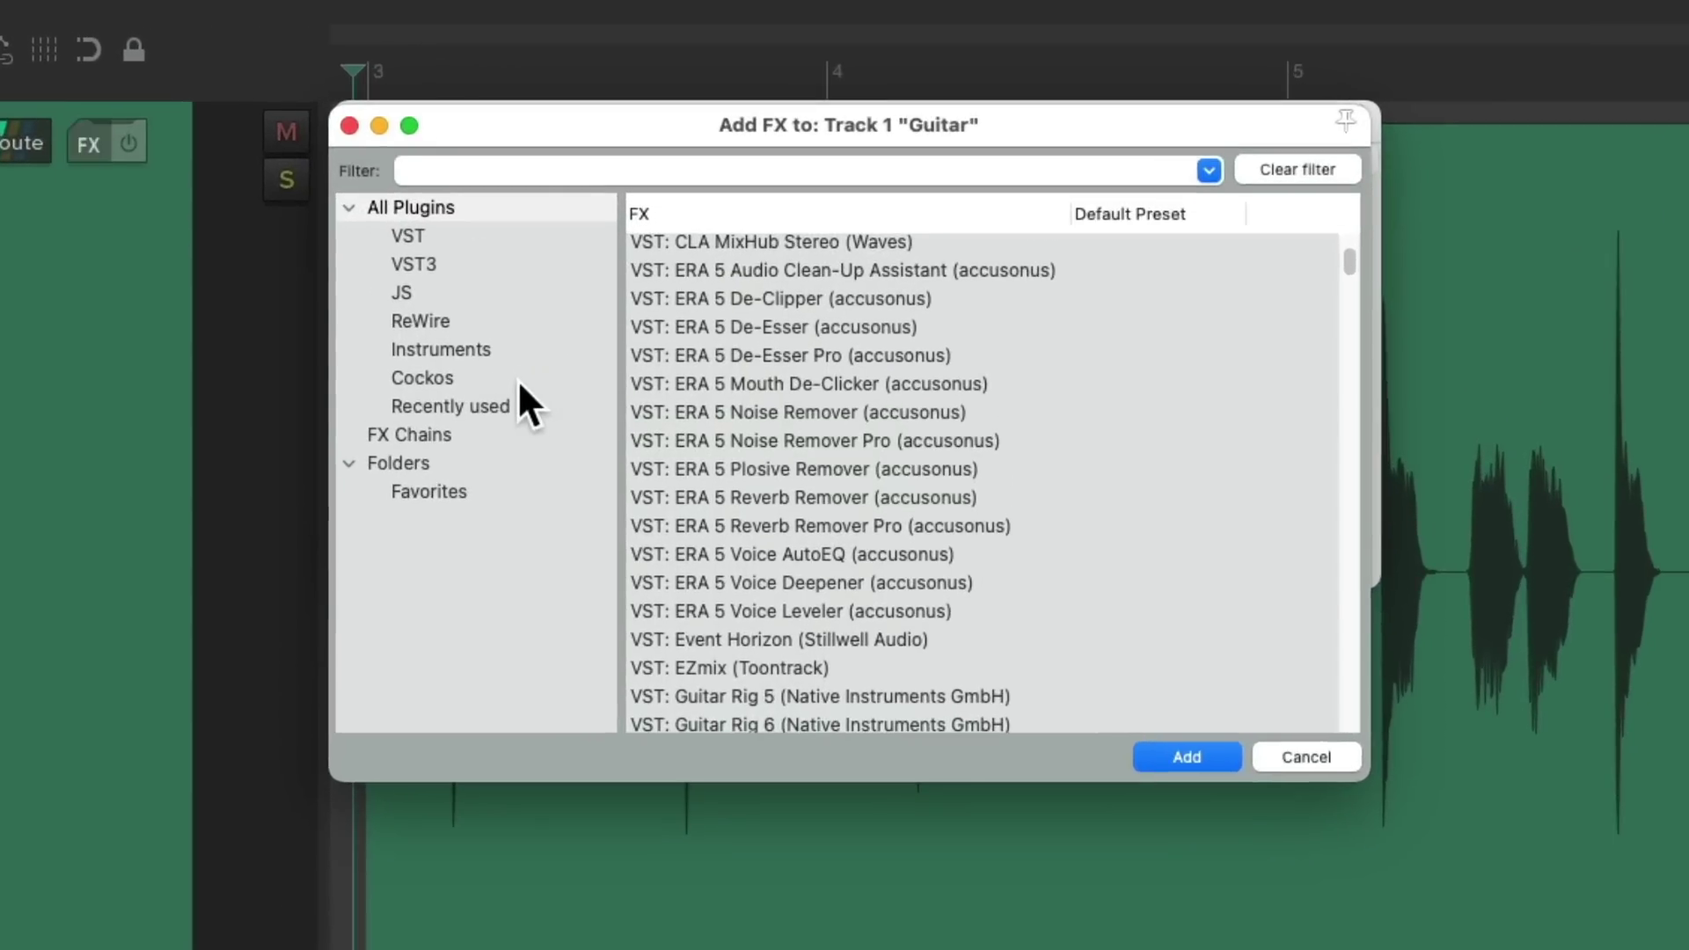
left_click(518, 378)
scroll(968, 467, "down", 1)
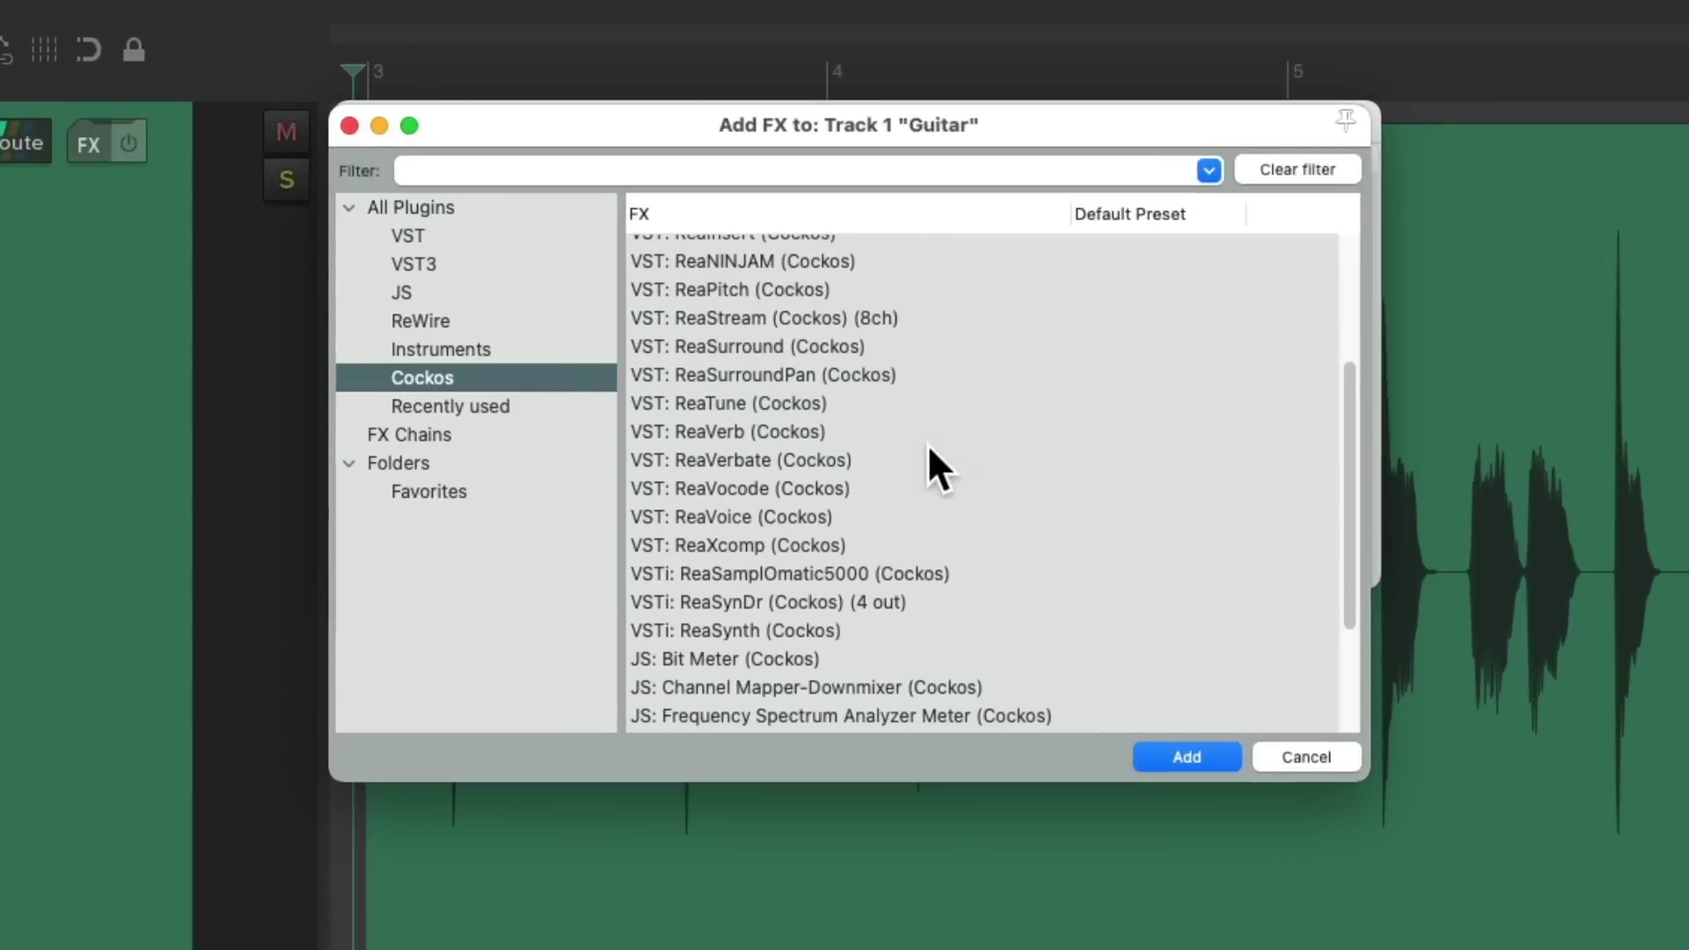
left_click(924, 453)
double_click(814, 461)
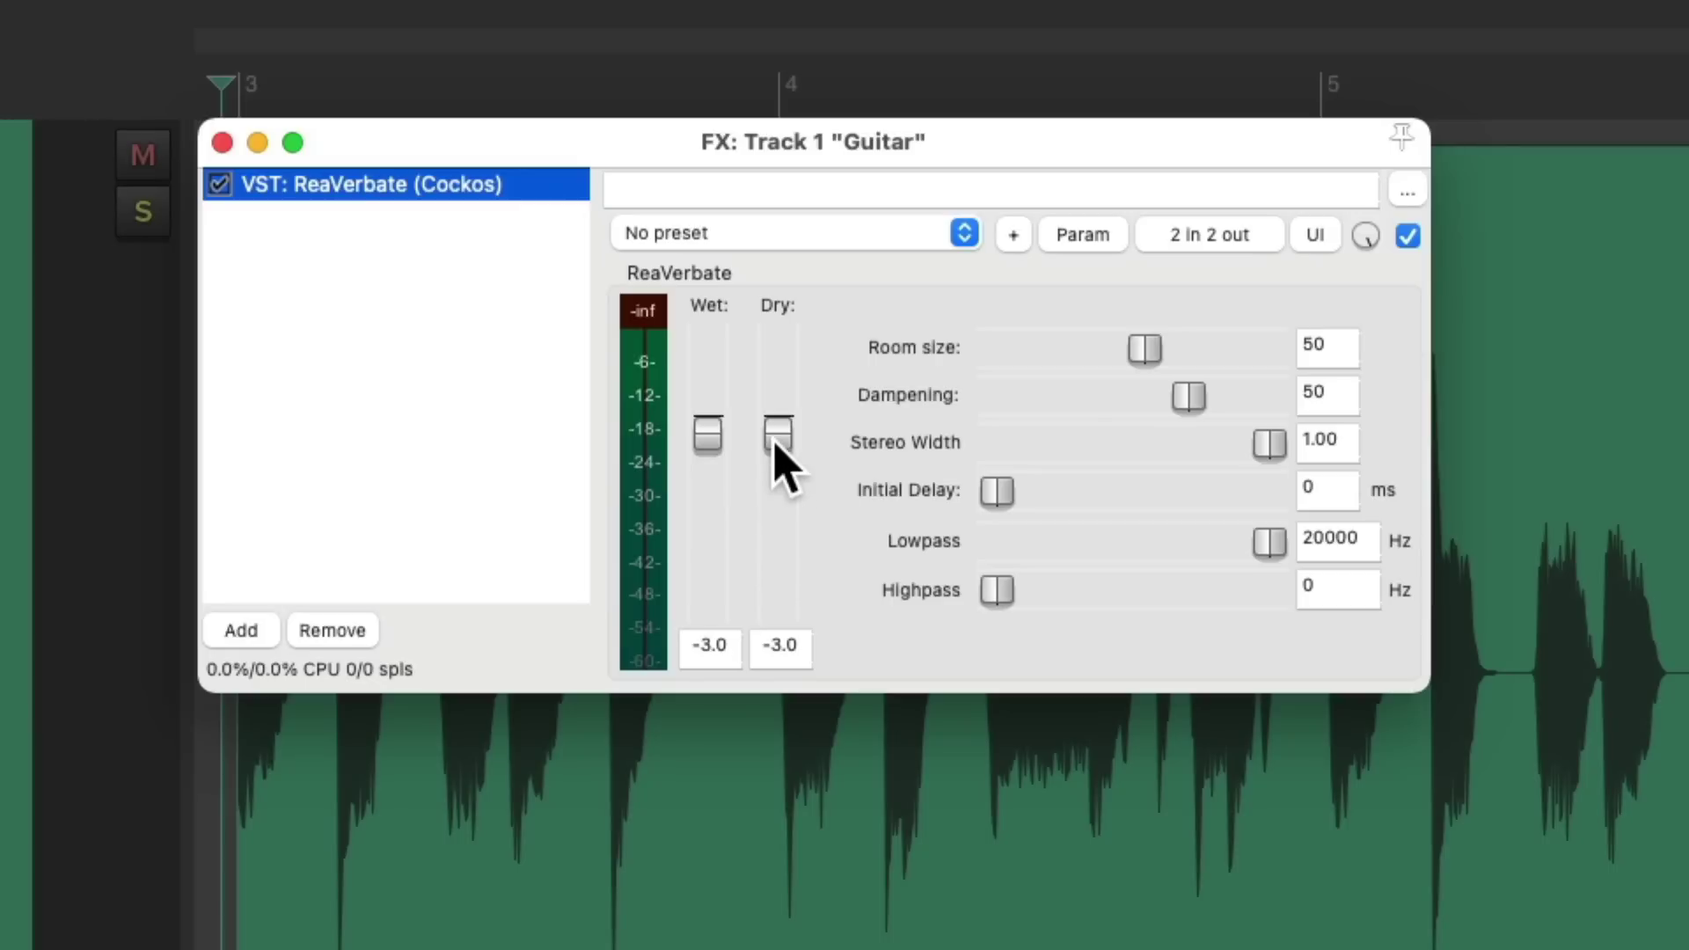
- Set ReaVerbate's dry level to 0.0 dB and lower the wet level to about -11.2 dB during playback
double_click(777, 433)
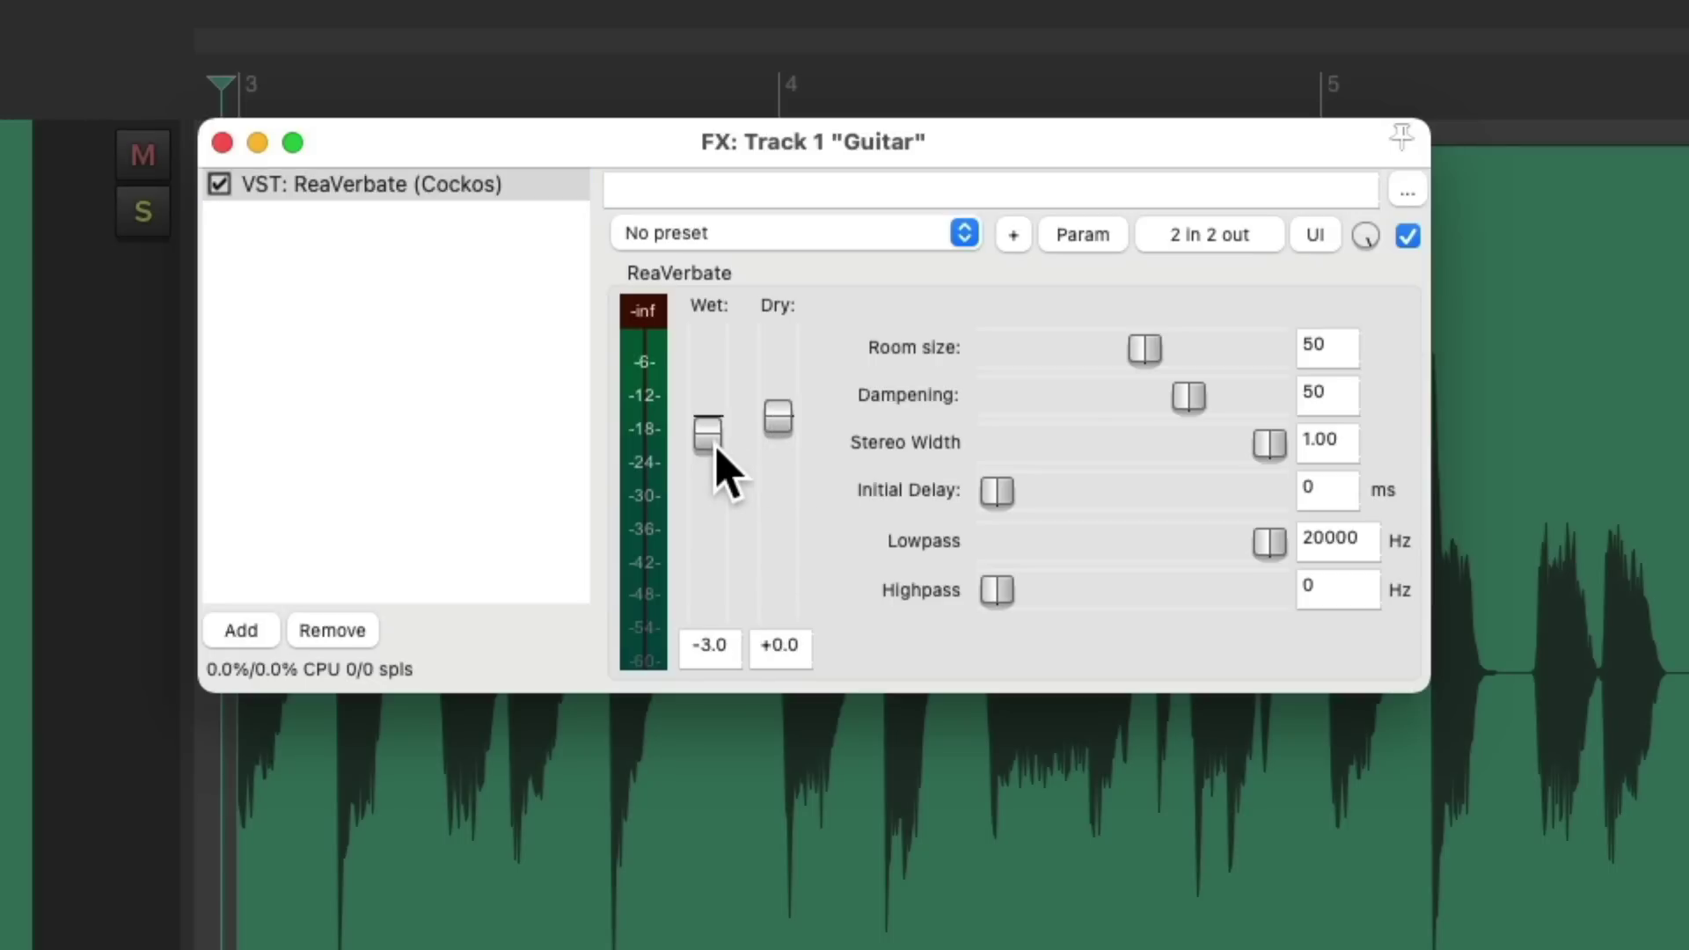
key("space")
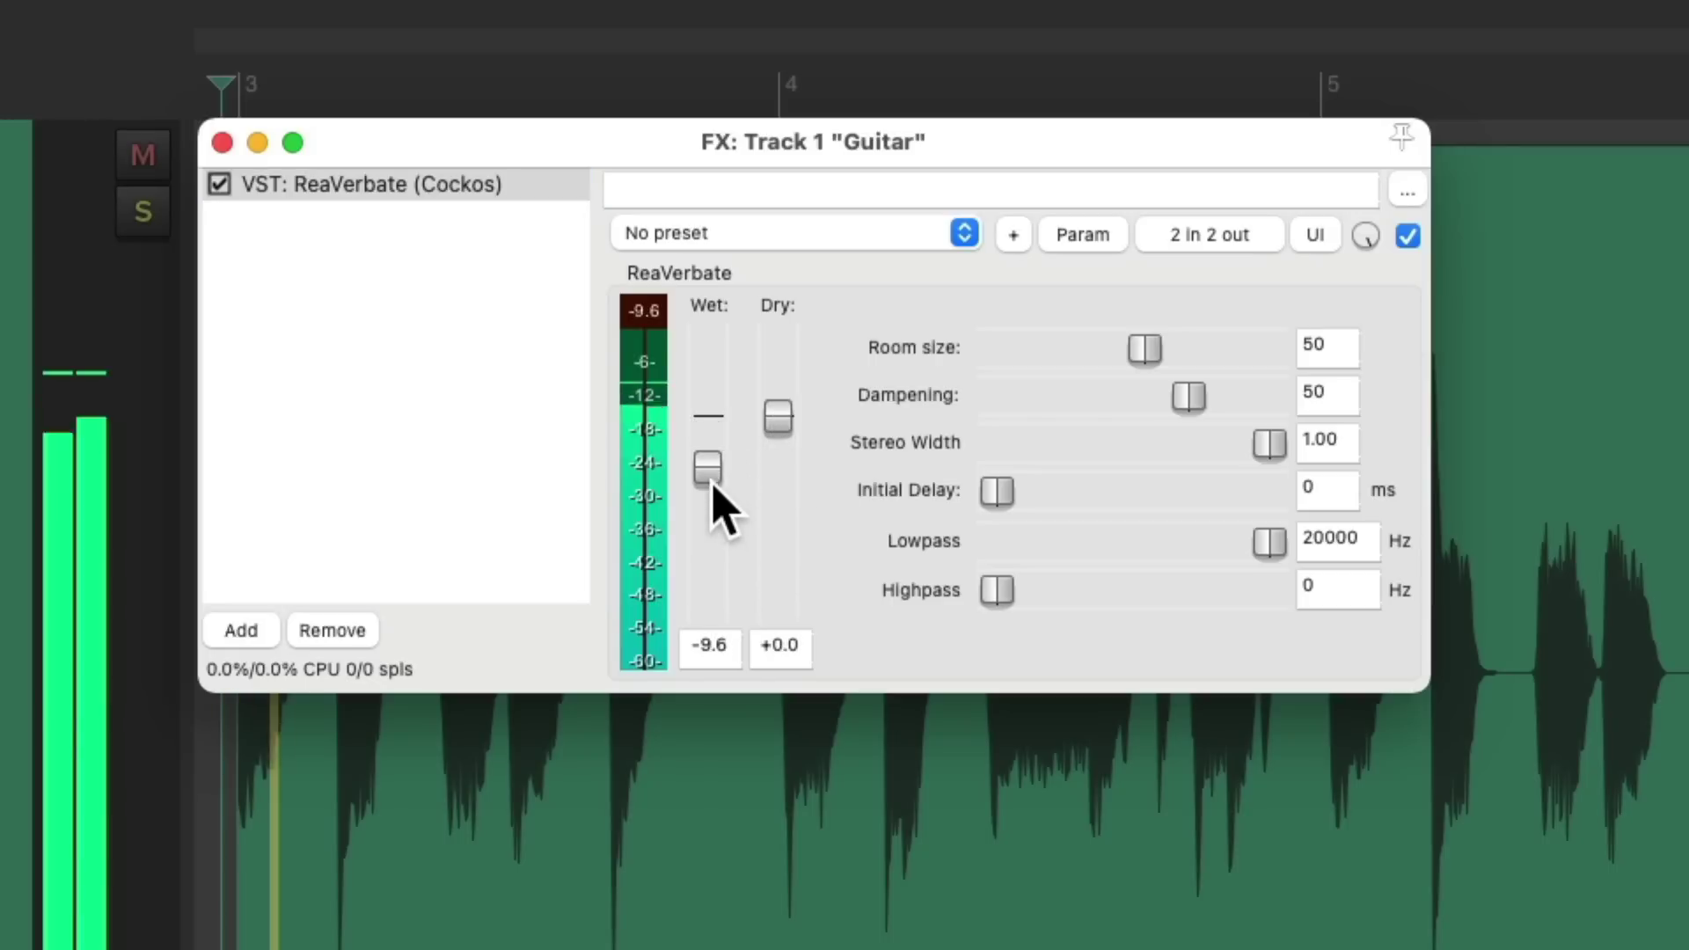
scroll(709, 470, "down", 2)
scroll(709, 471, "up", 1)
scroll(709, 472, "down", 1)
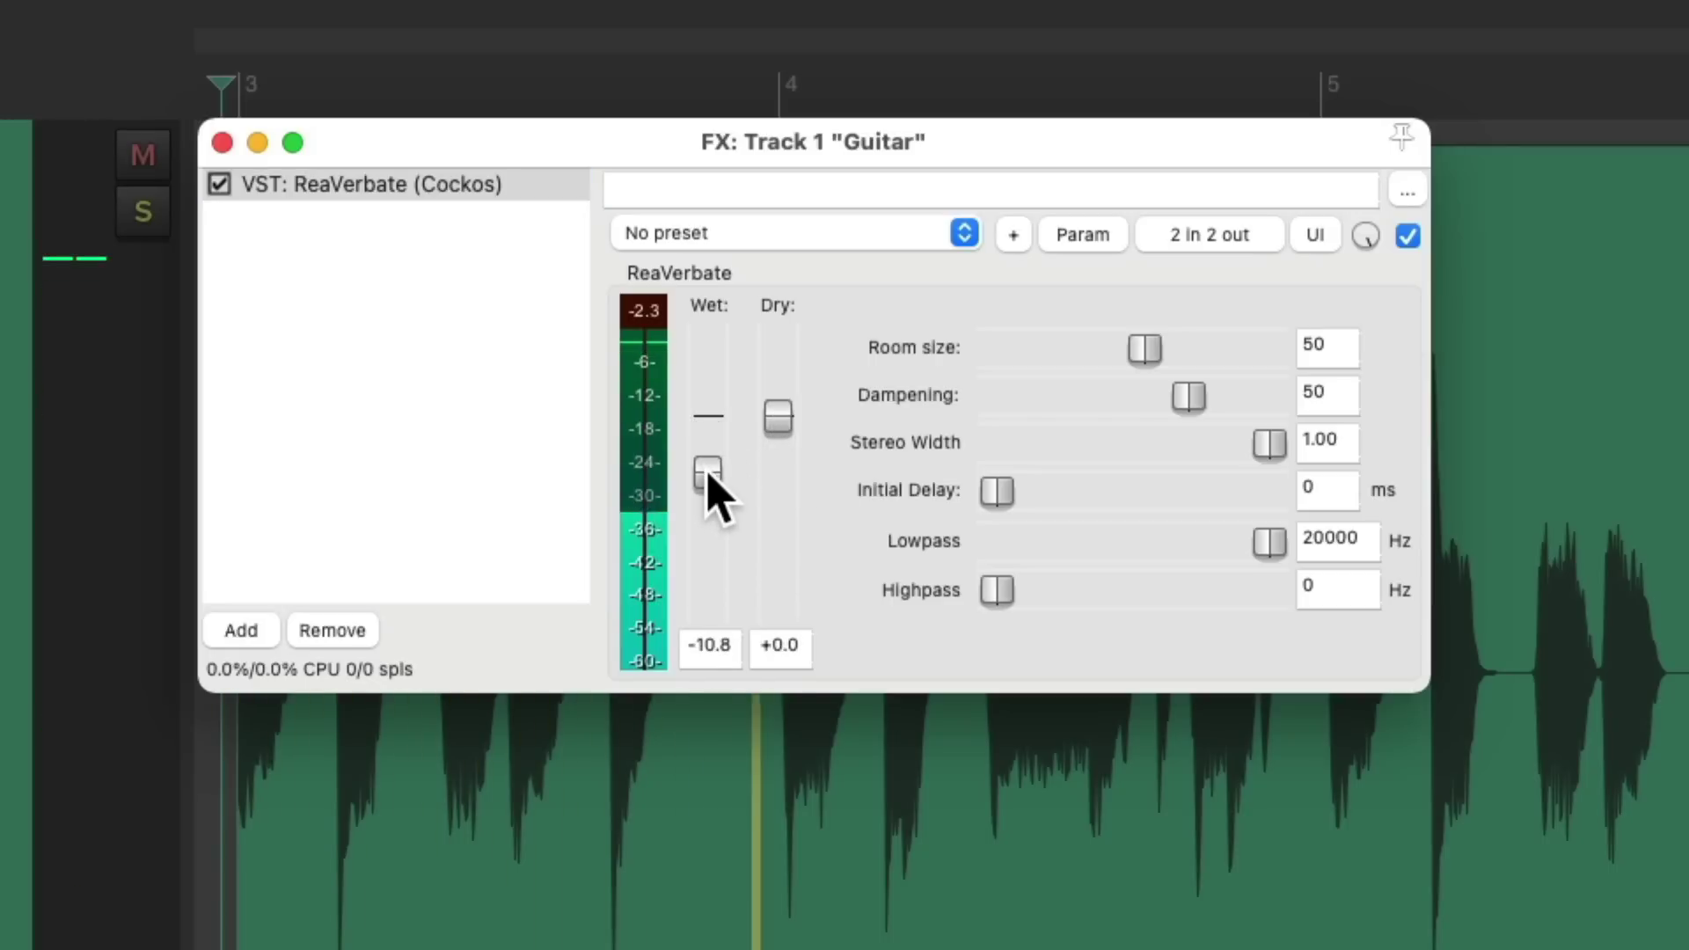
scroll(709, 475, "down", 1)
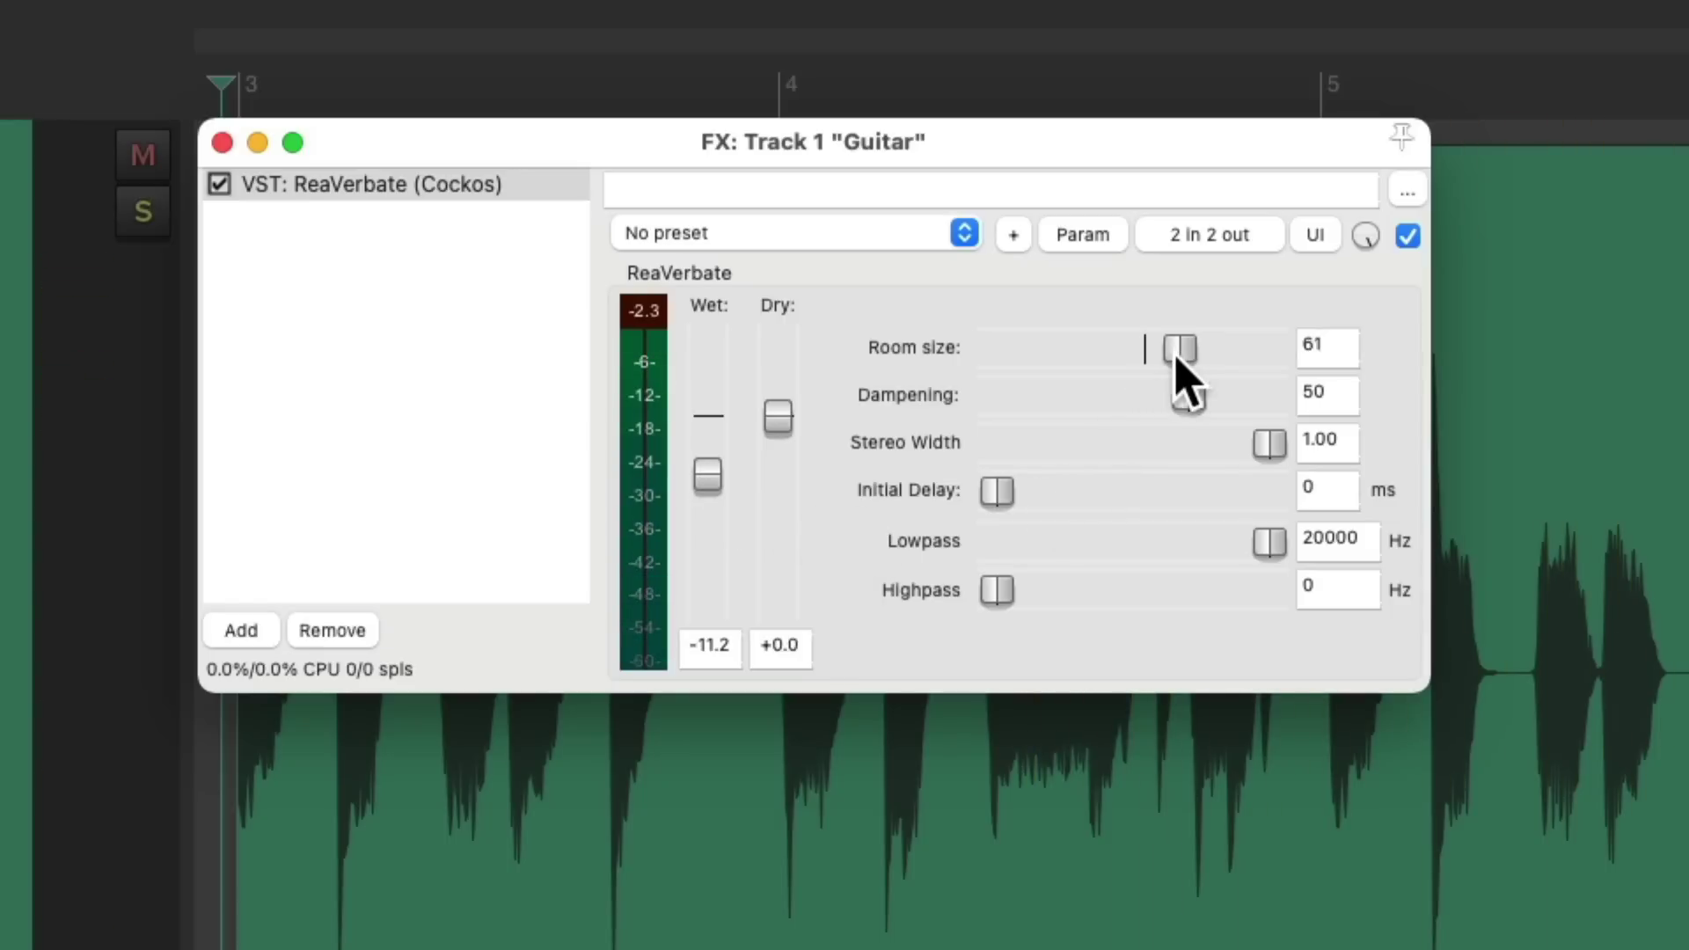
- Try larger room sizes of 70 and 86 on the guitar reverb, lowering the wet level to about -13.6 dB
scroll(708, 497, "down", 2)
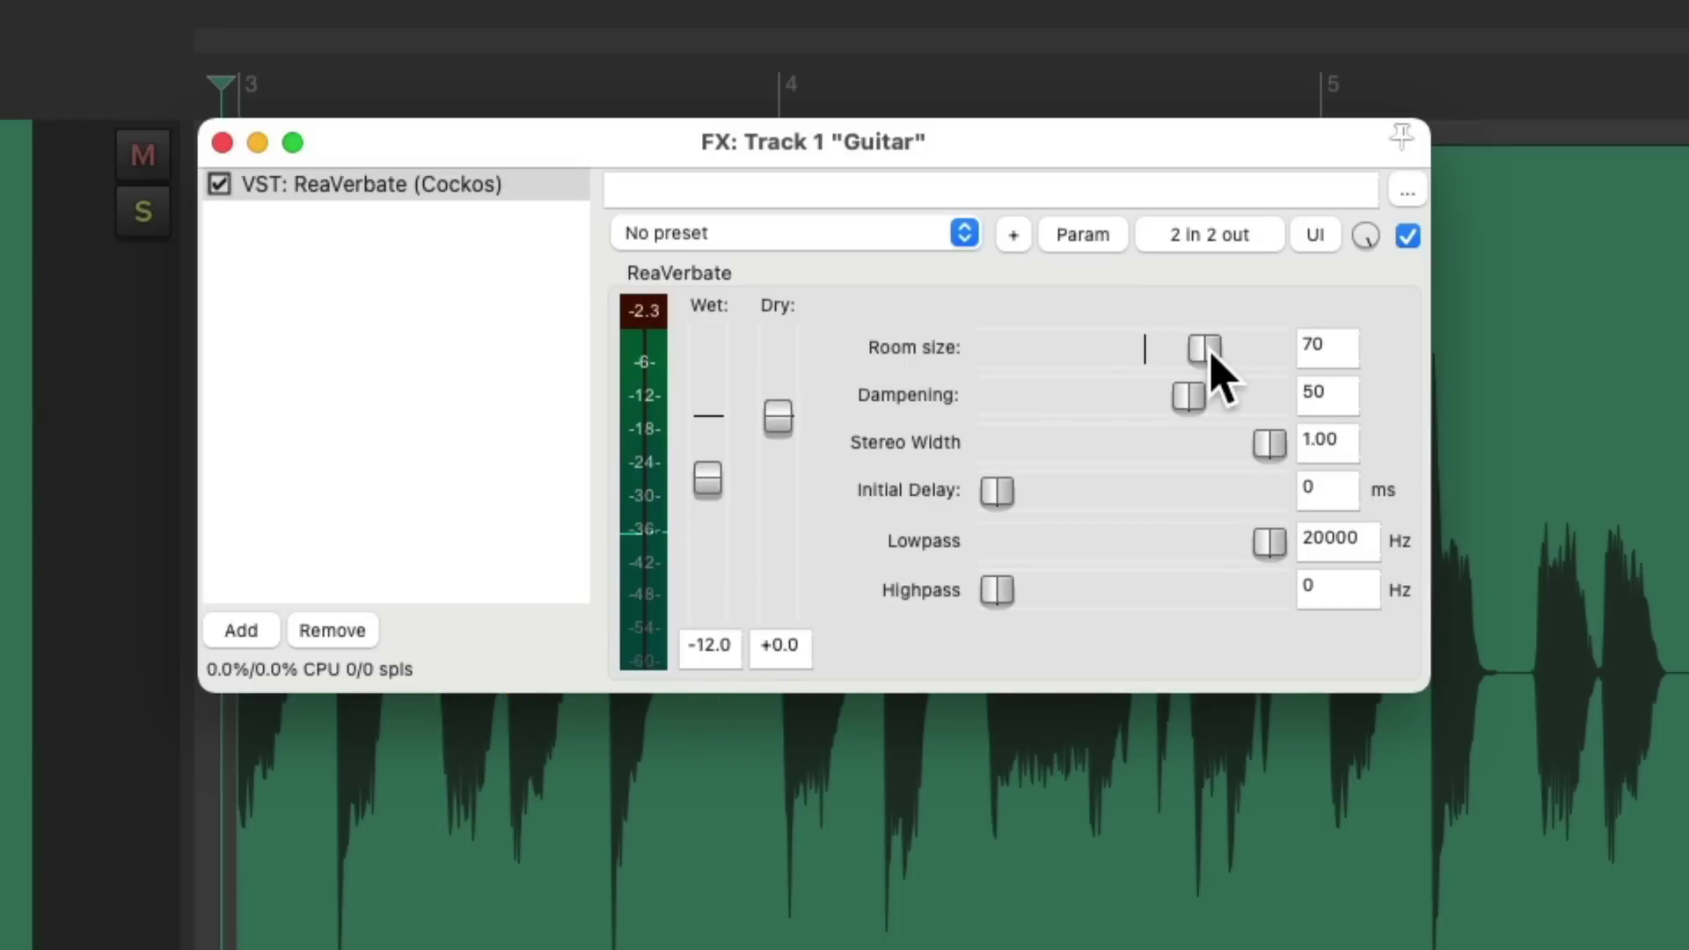
scroll(705, 501, "down", 3)
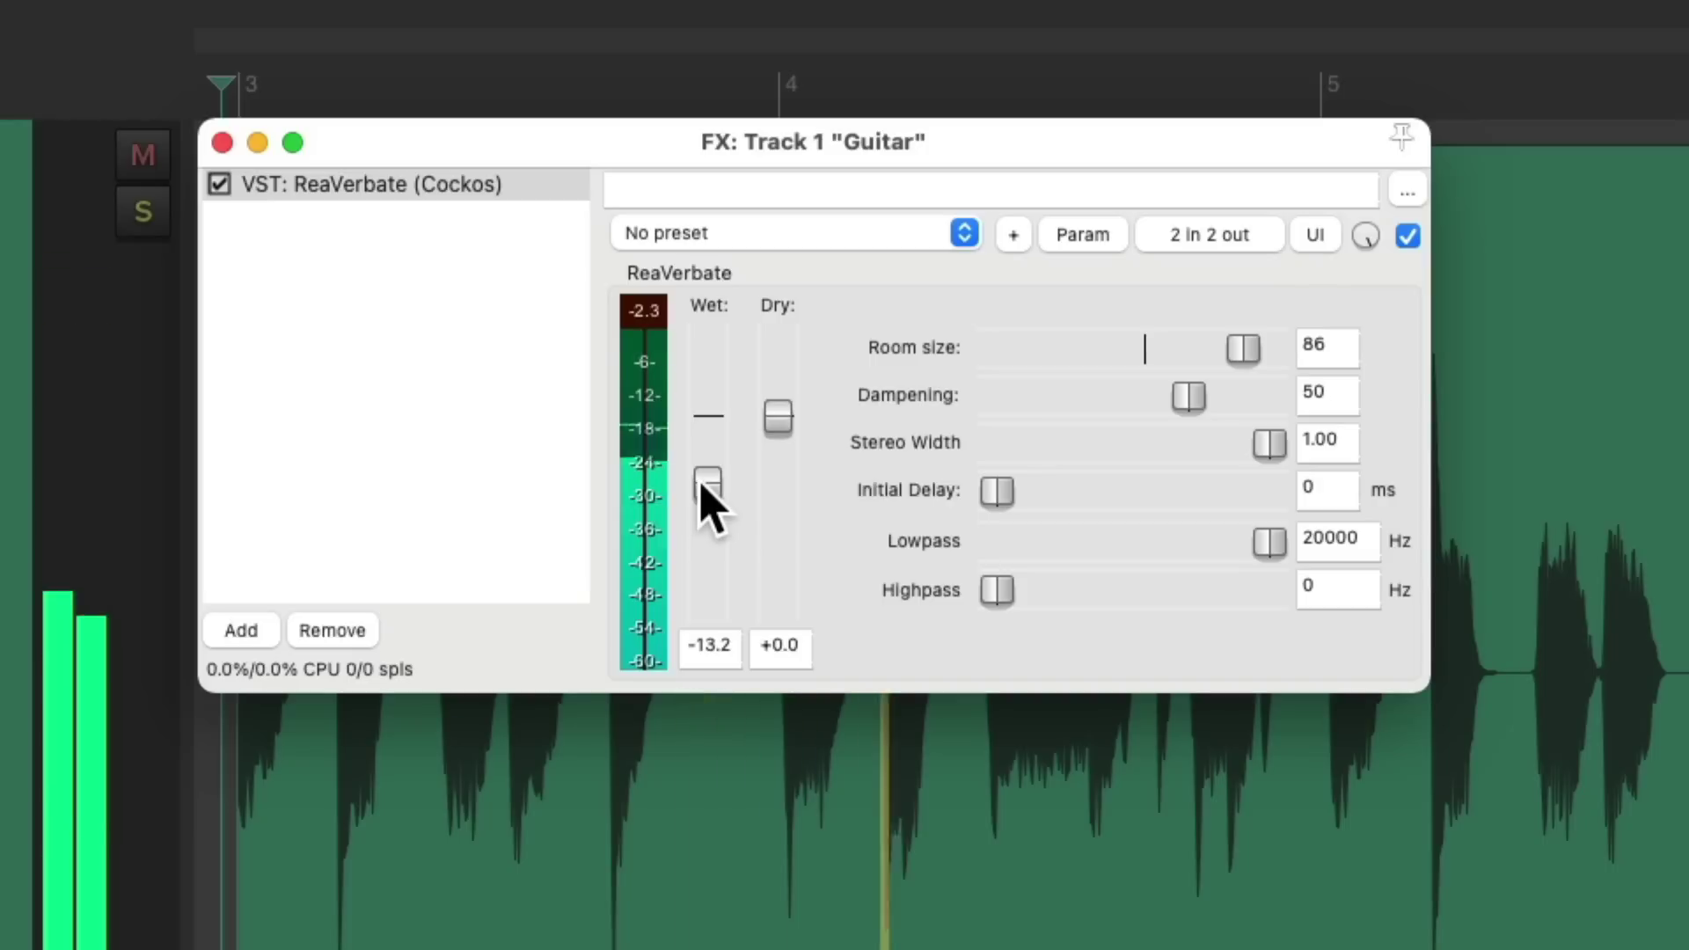
scroll(705, 502, "down", 1)
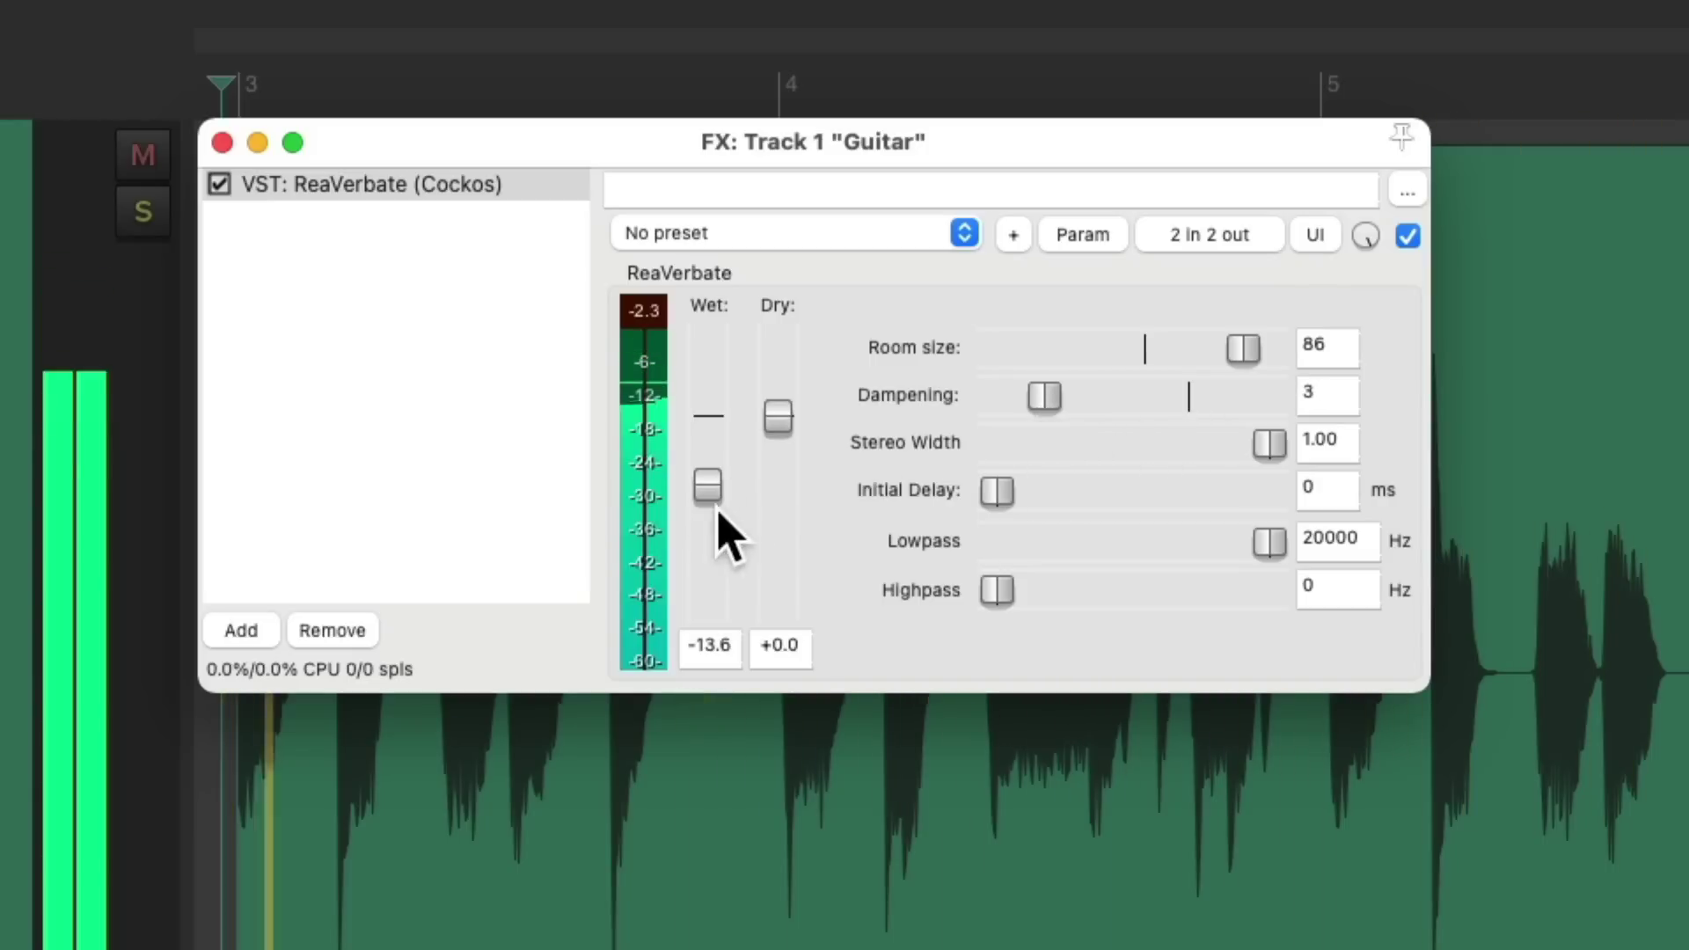
- Try the guitar reverb with dampening at 50 and 61, lowering the wet level to about -15.4 dB
scroll(711, 511, "down", 2)
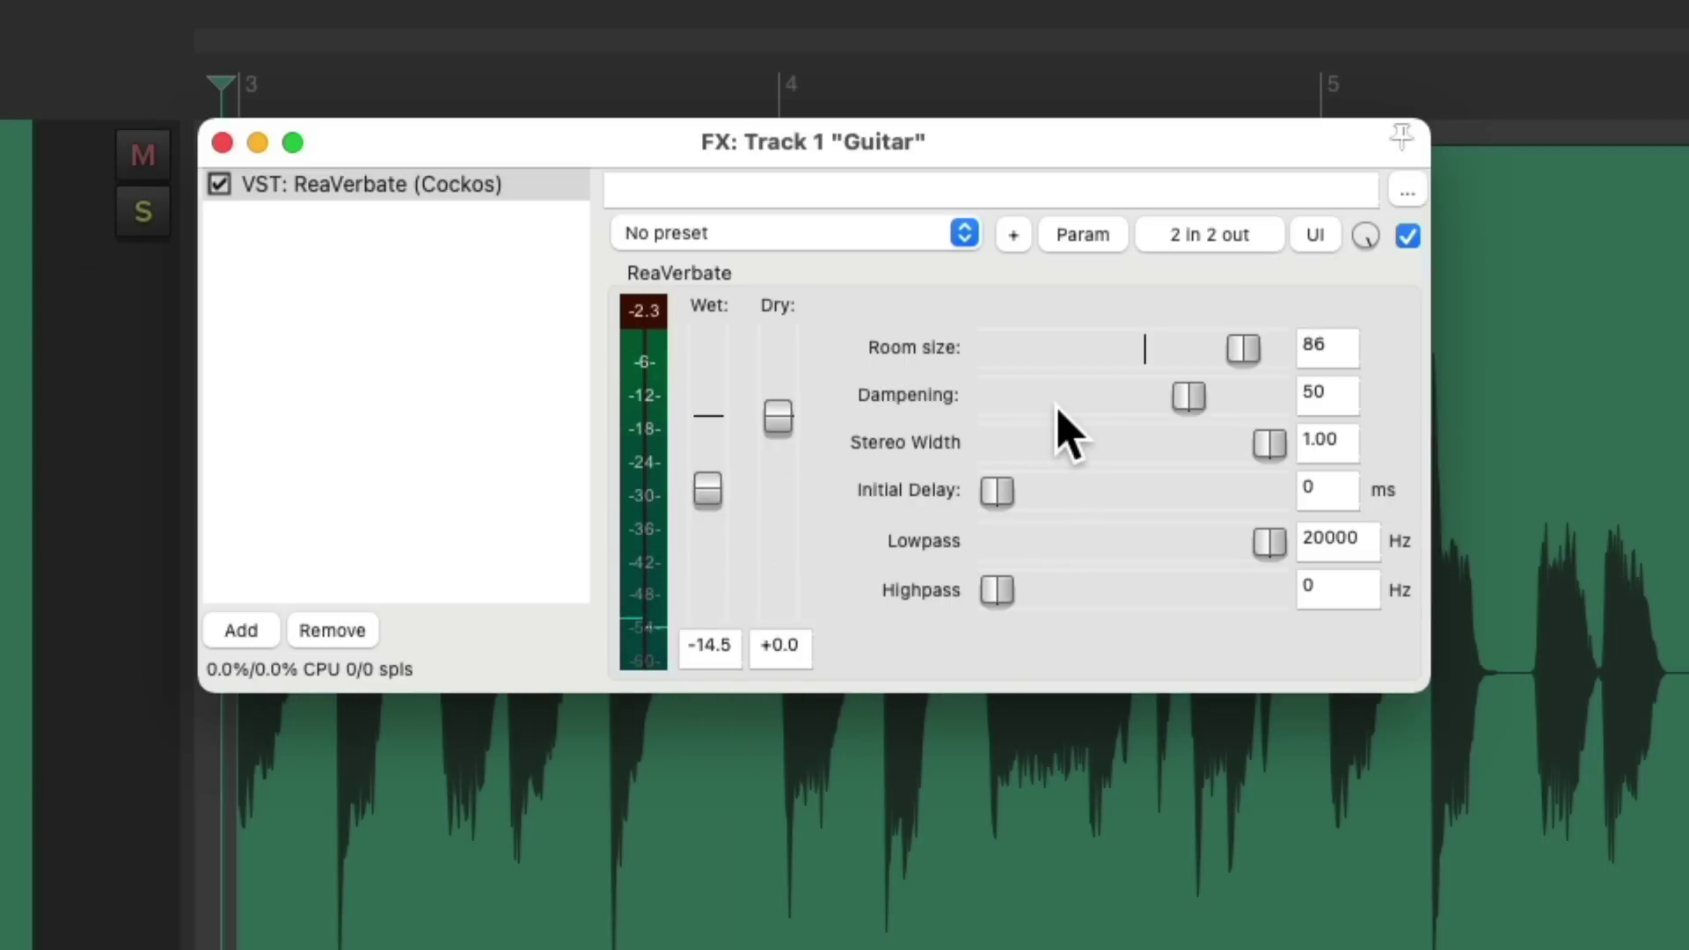
key("space")
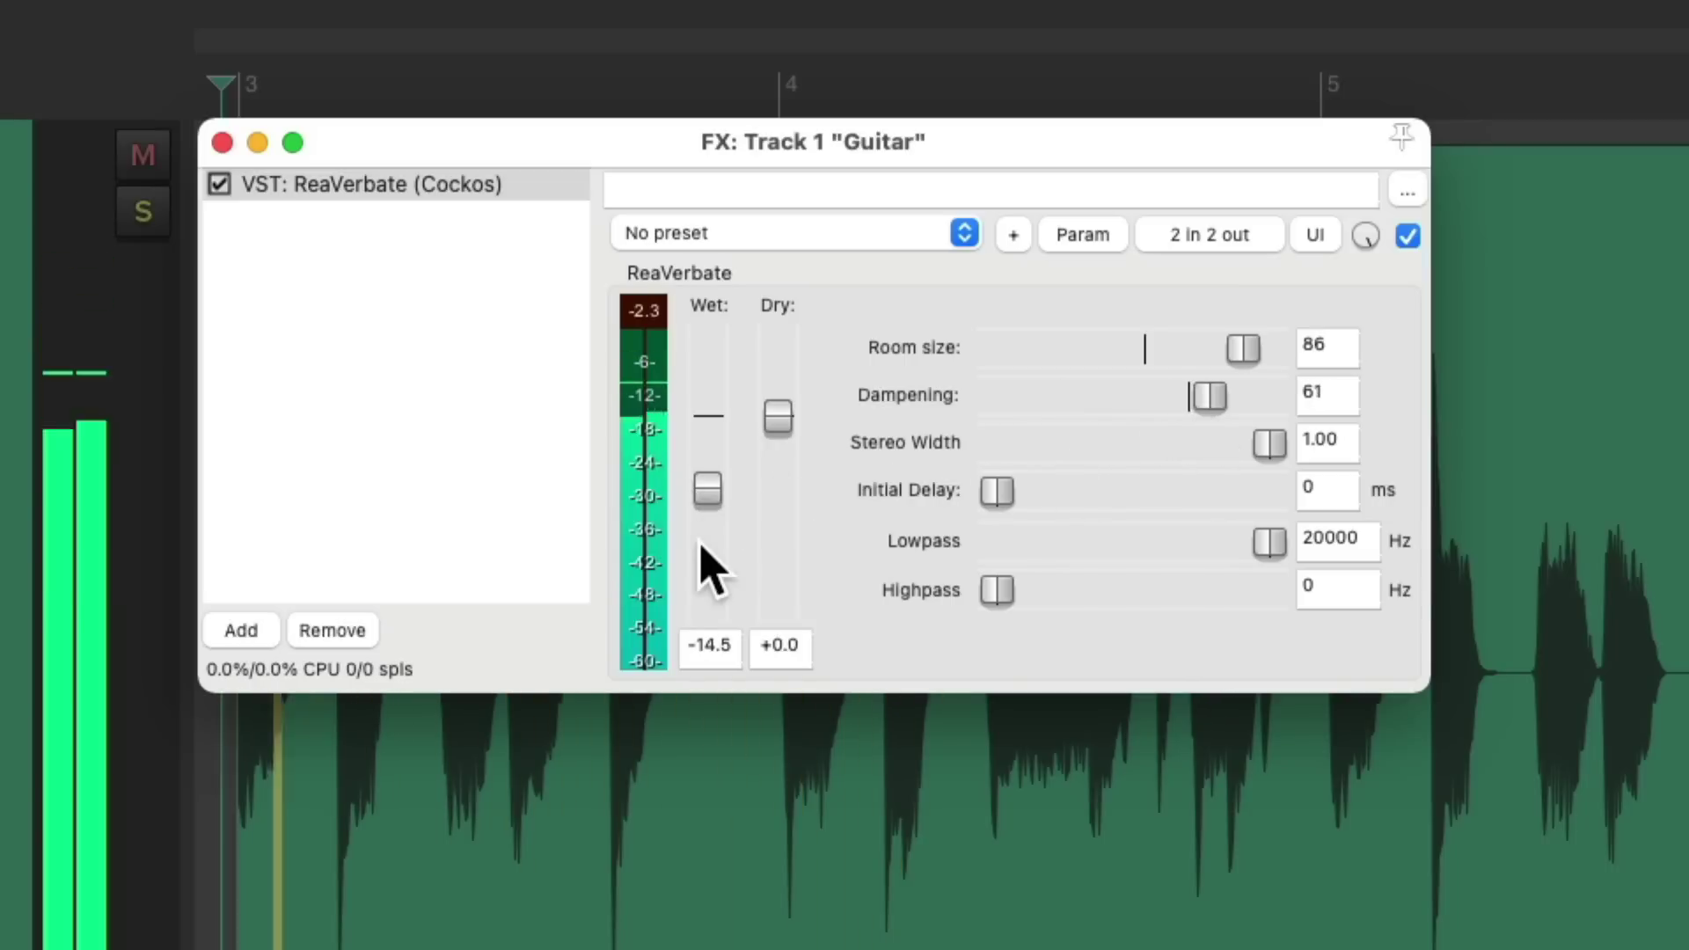
scroll(712, 517, "down", 2)
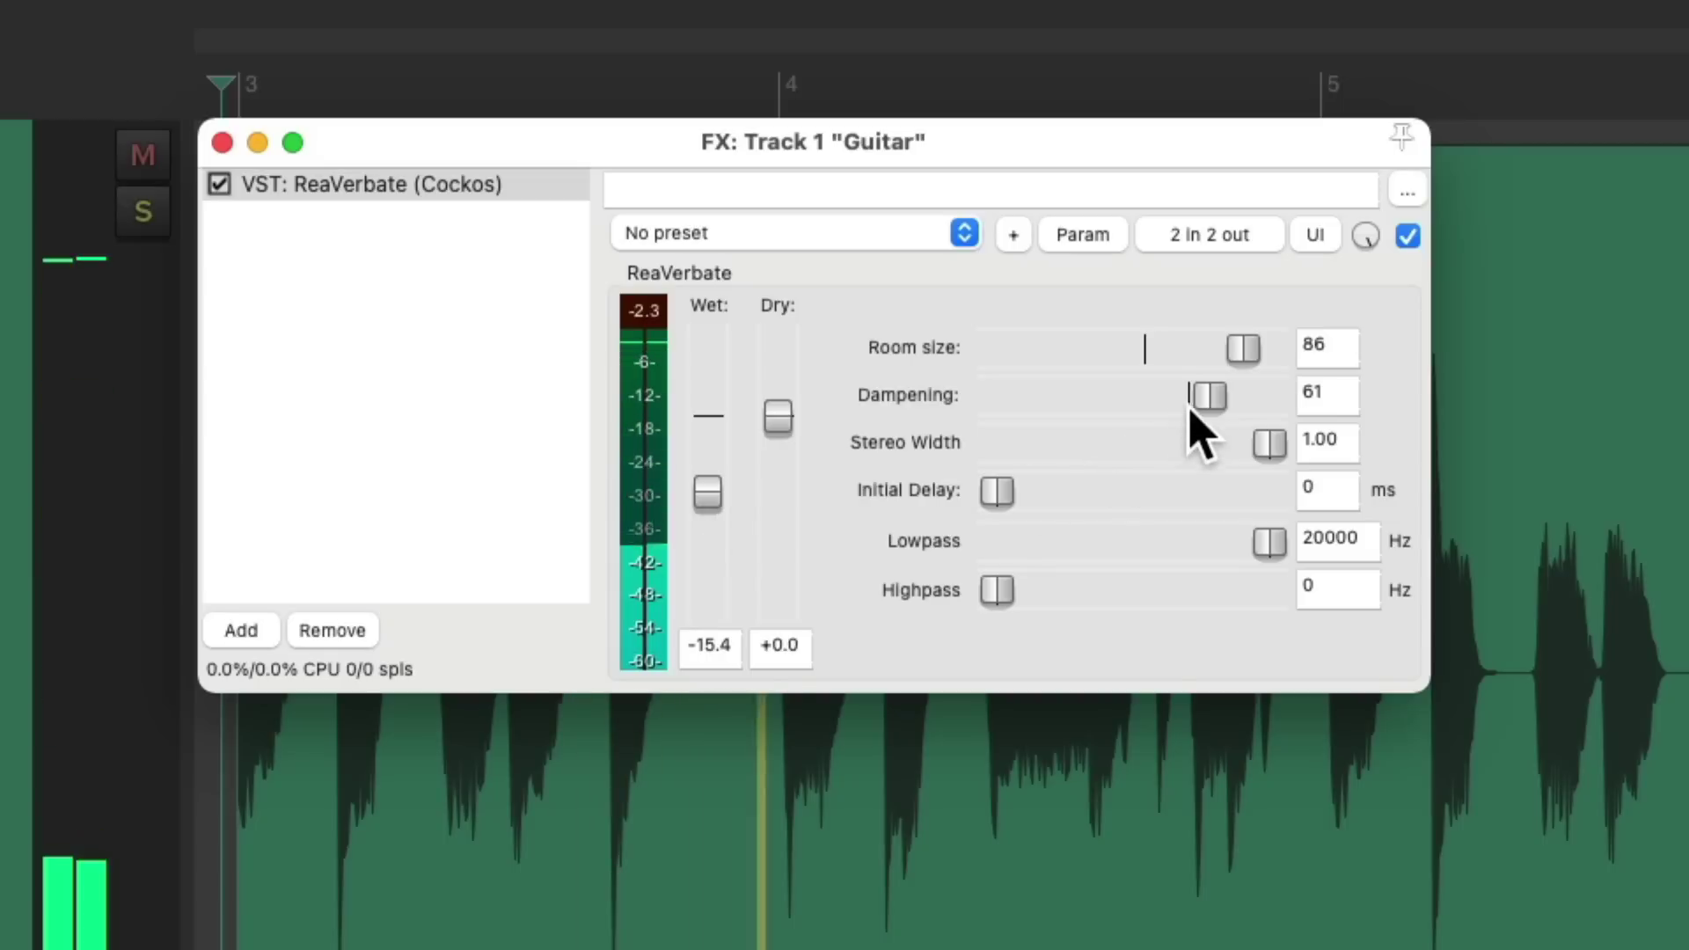
- Try lowering the reverb's lowpass to about 1757 Hz, raising the wet level to about -12.5 dB
scroll(1206, 396, "down", 5)
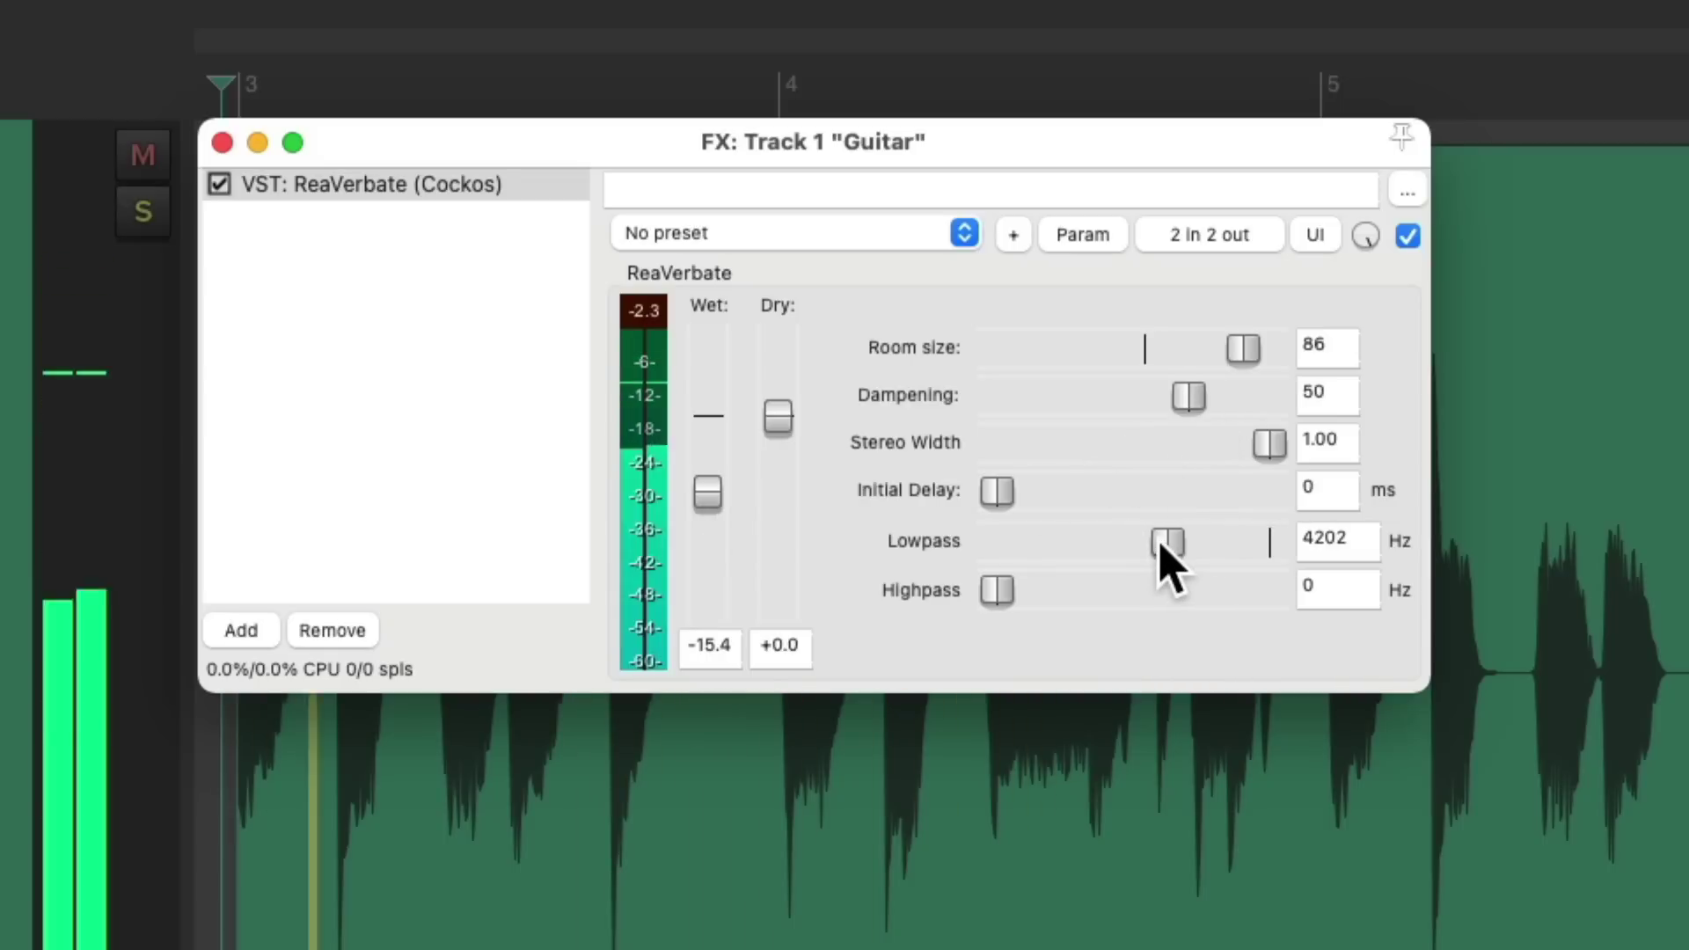
left_click_drag(1164, 539, 1135, 542)
scroll(706, 494, "up", 3)
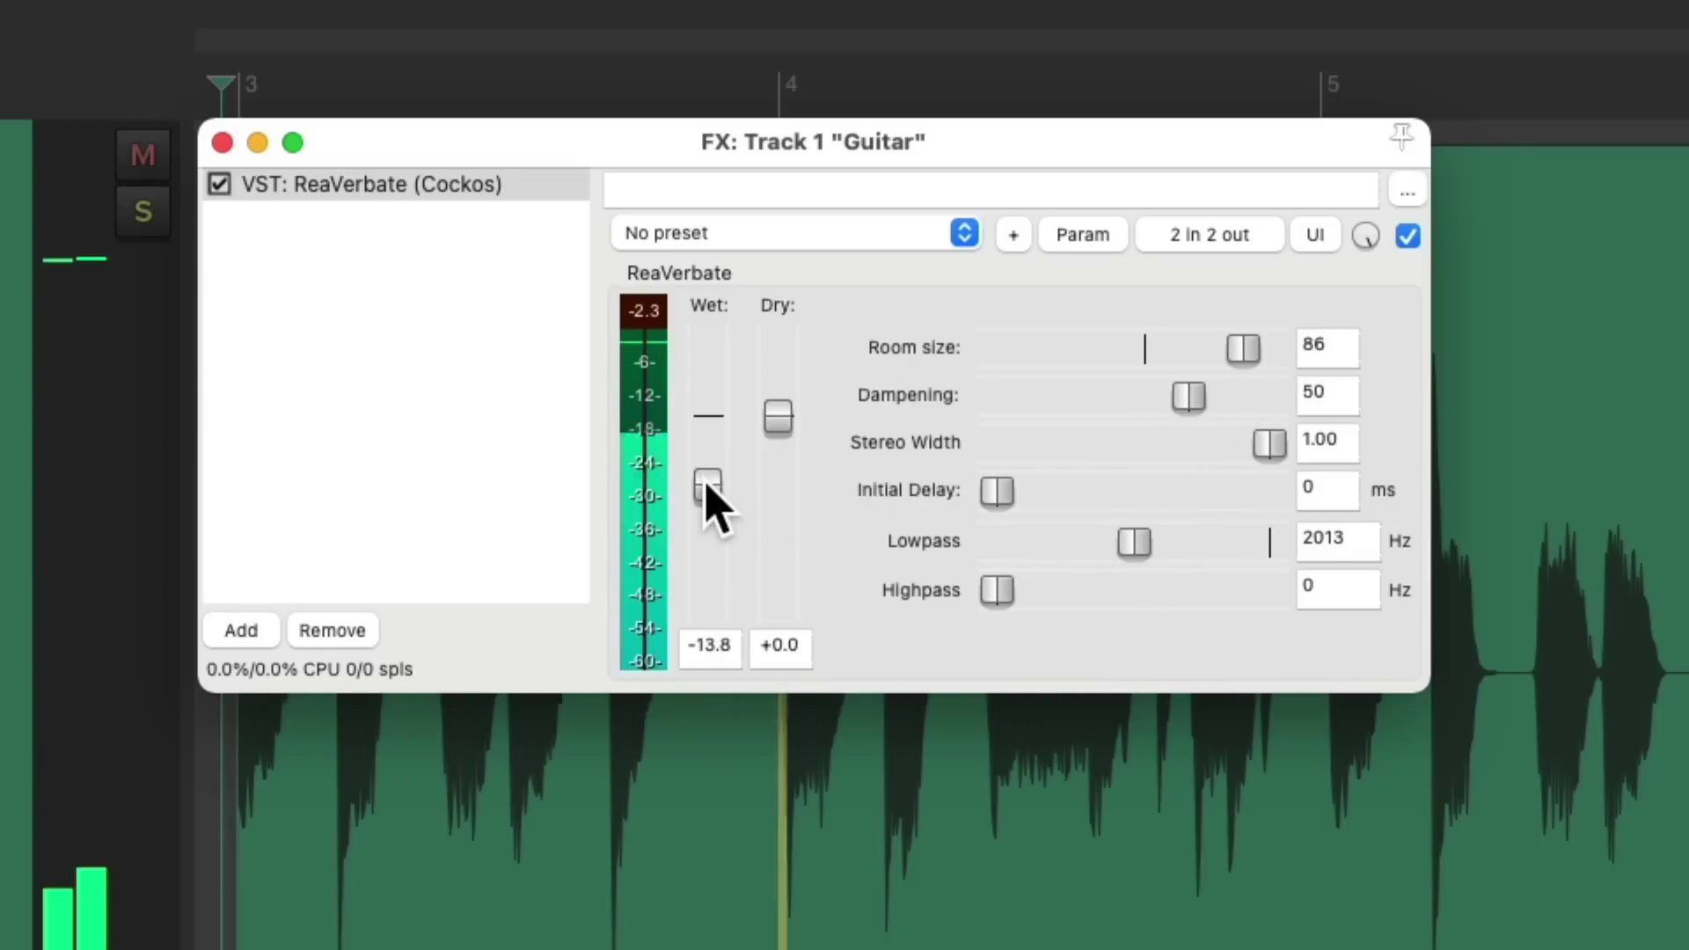
left_click_drag(1122, 547, 1113, 546)
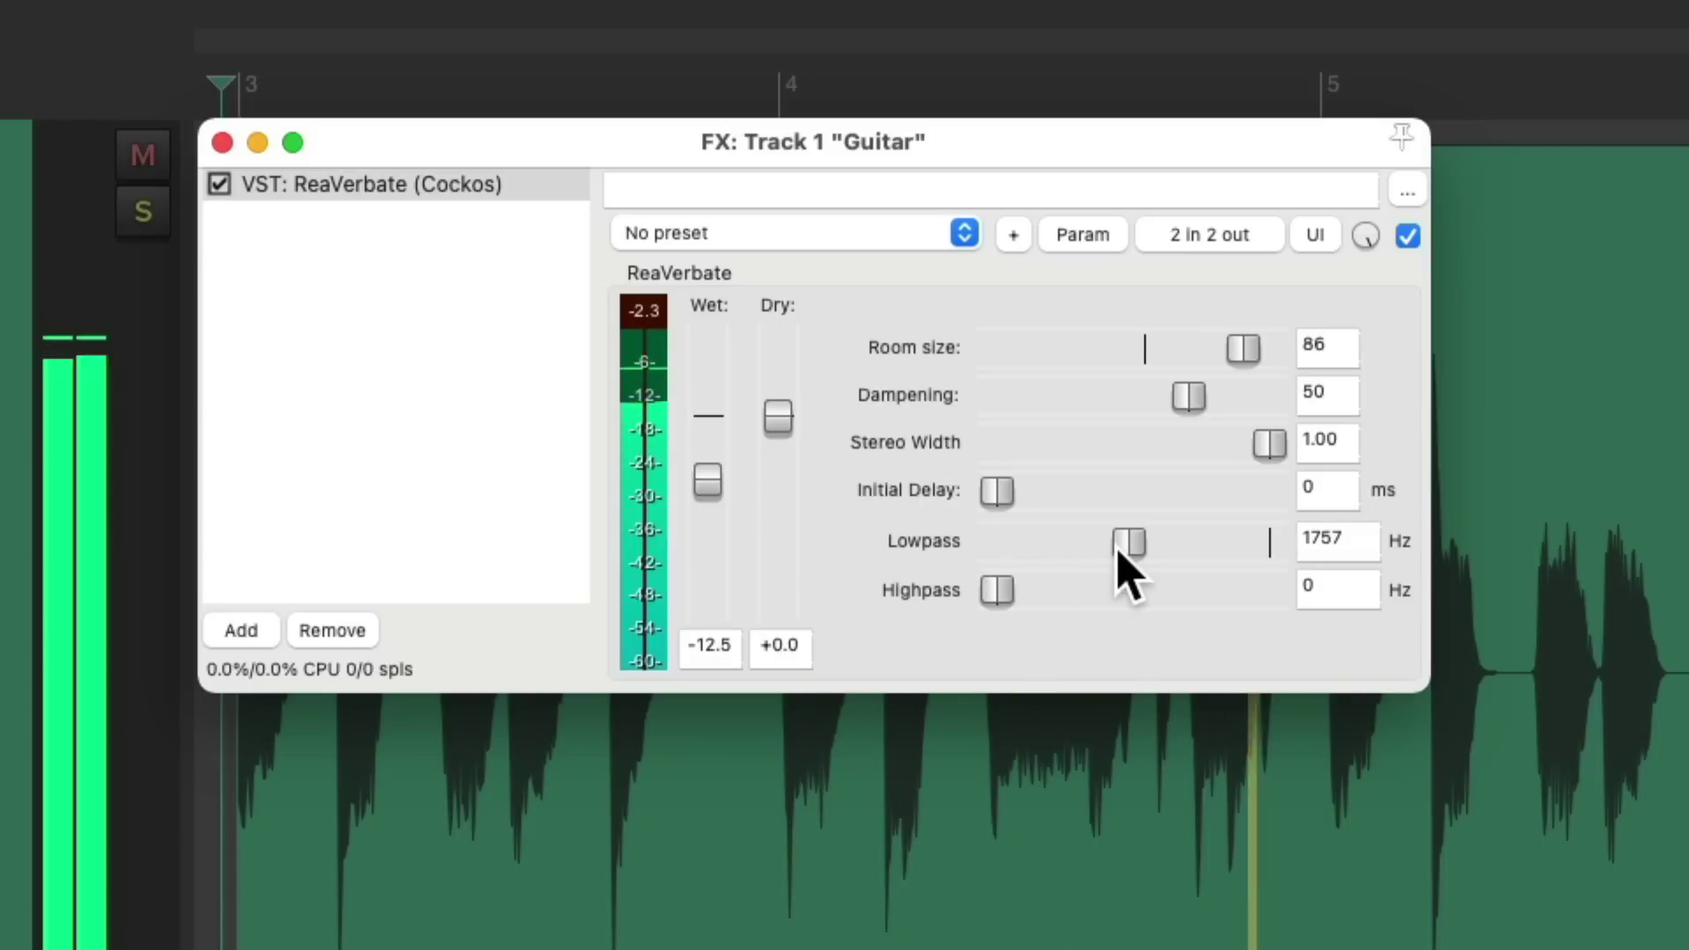
- Try a highpass of about 1406 Hz with the lowpass at 20000 Hz, adjusting room size to 74 and wet to about -11.8 dB
scroll(709, 490, "down", 2)
scroll(709, 492, "down", 1)
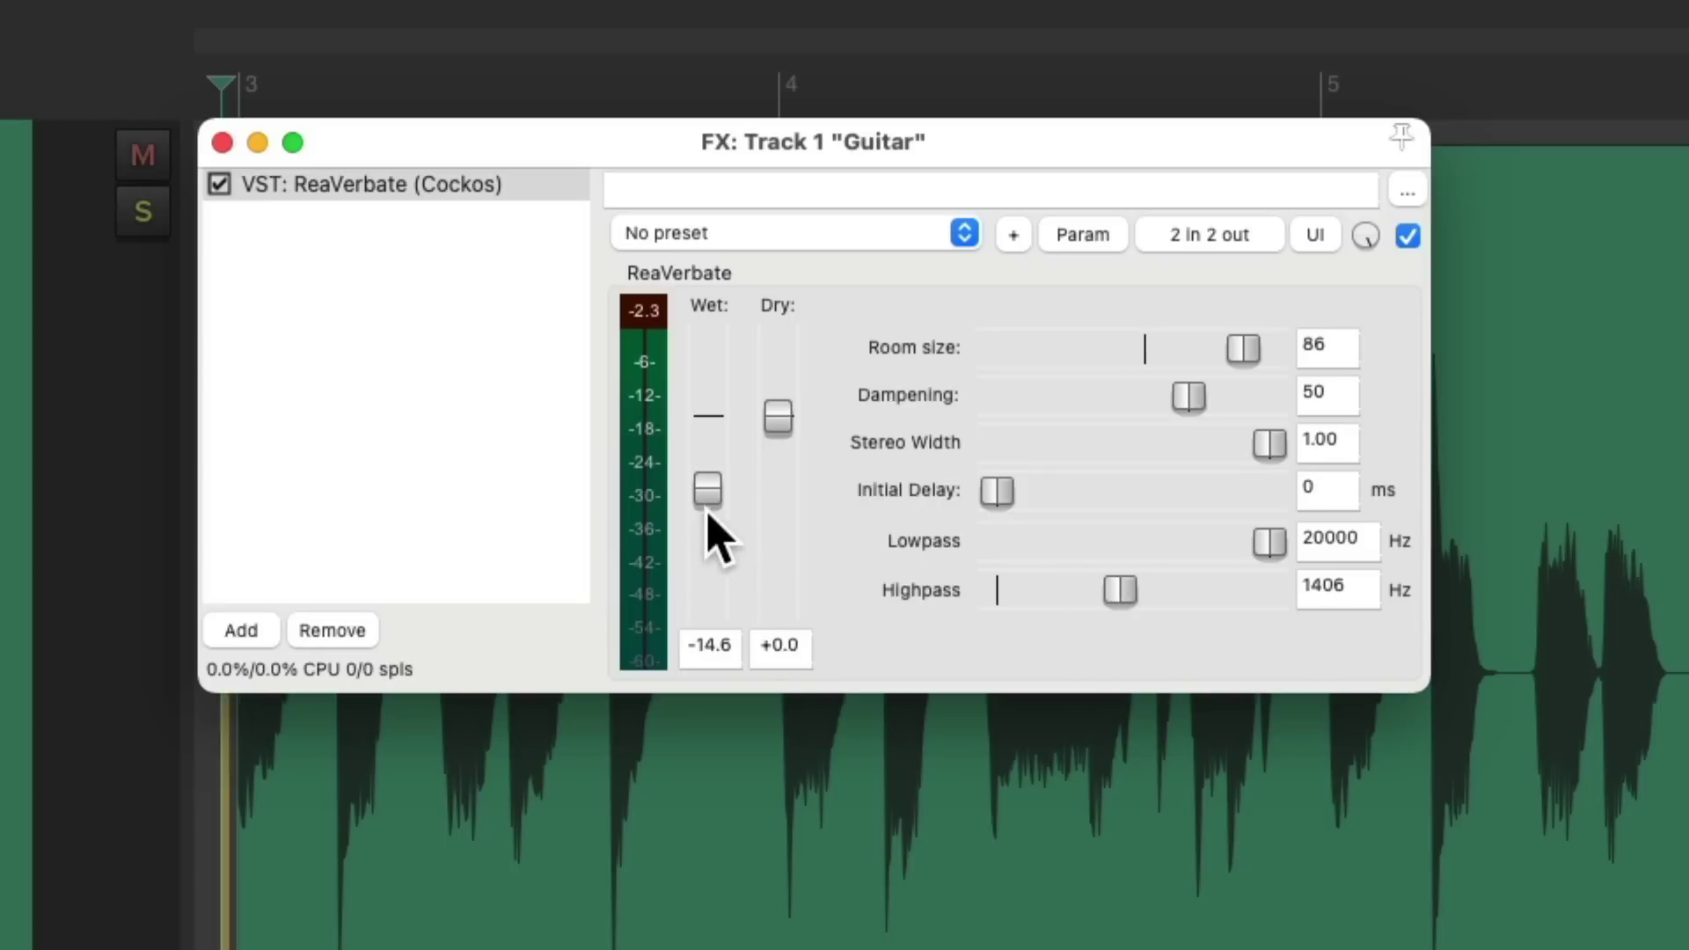
scroll(709, 498, "up", 2)
scroll(709, 498, "down", 1)
scroll(707, 491, "down", 1)
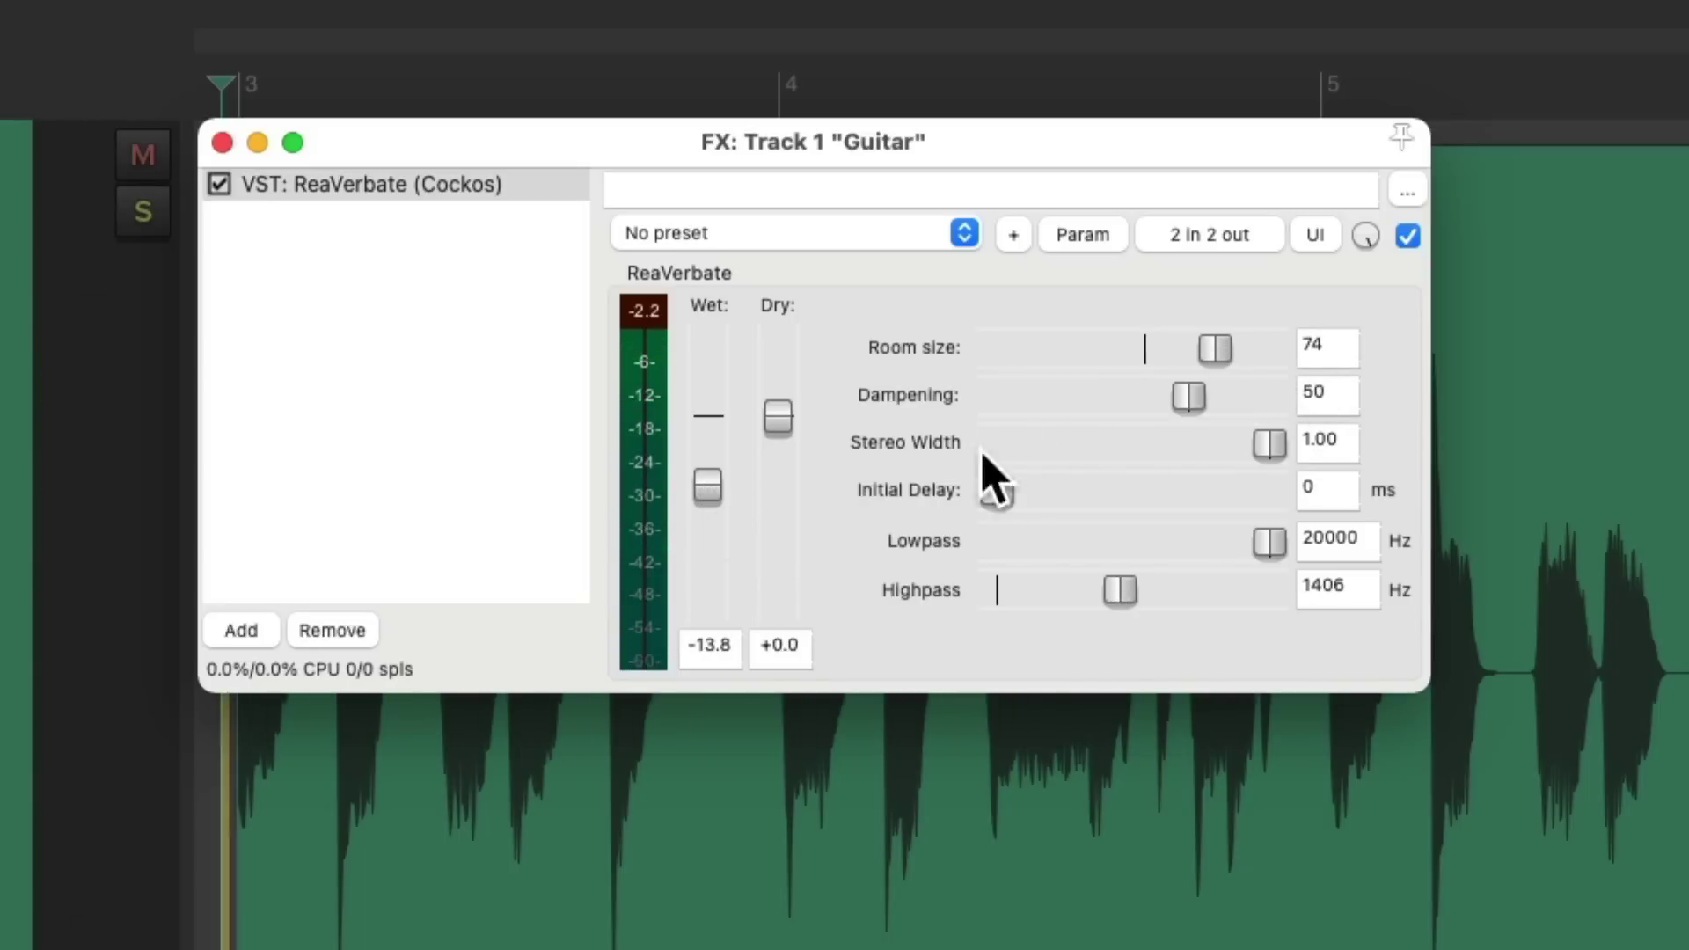
scroll(707, 483, "up", 2)
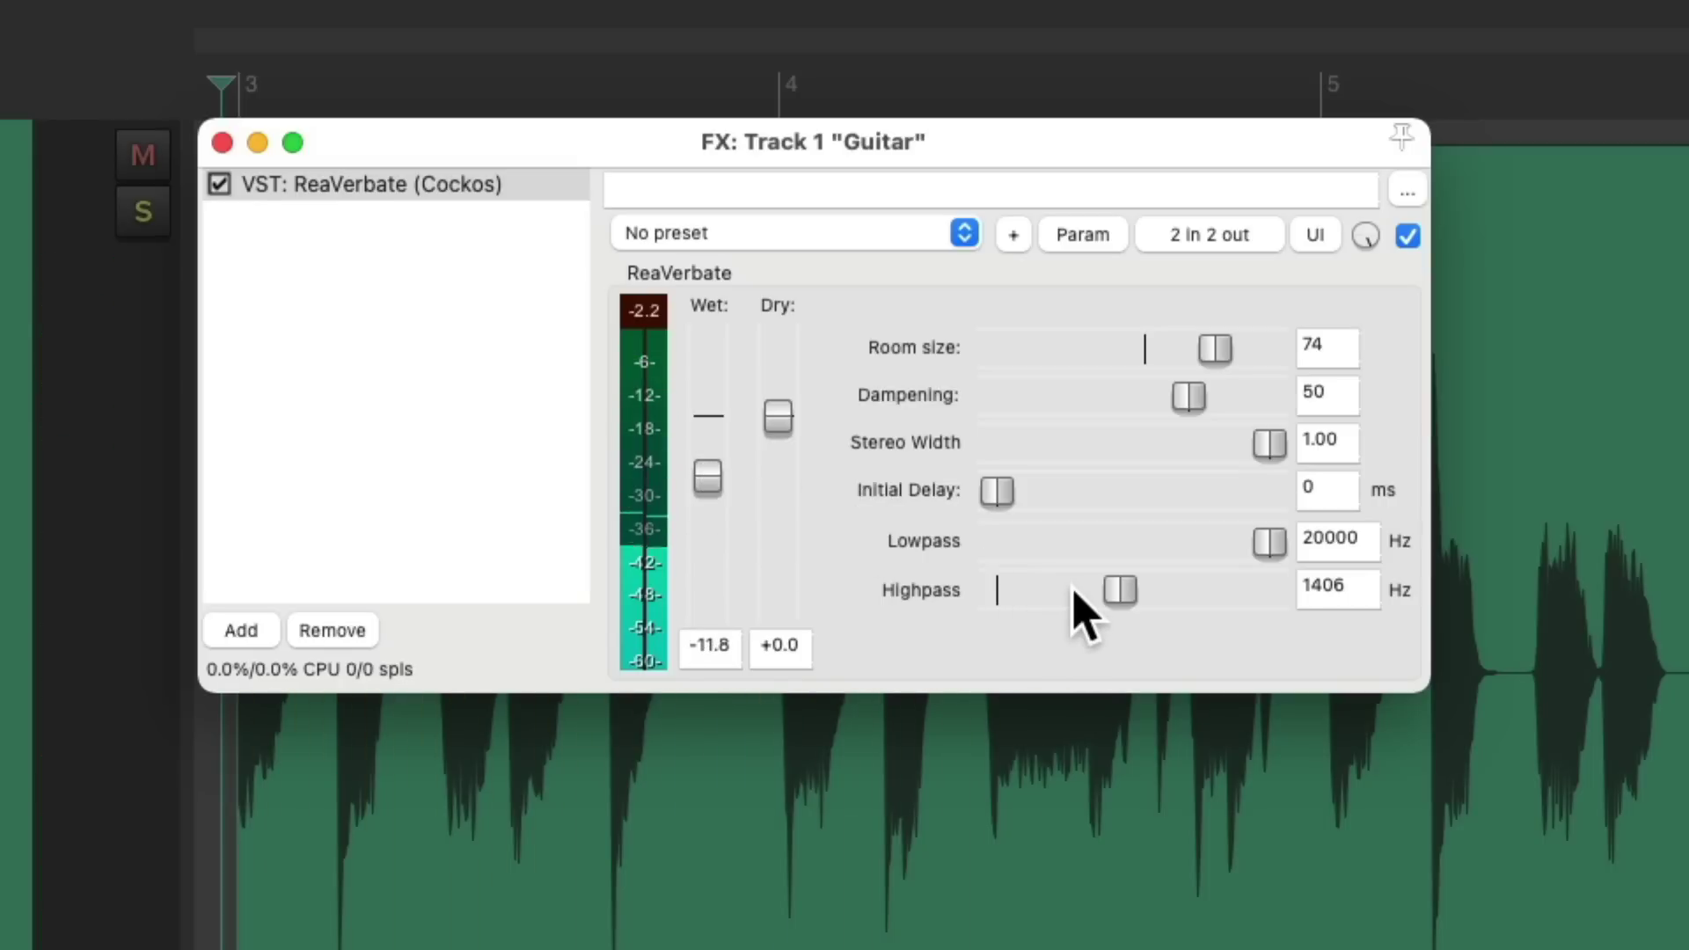
- Try a lowpass of about 3138 Hz with the highpass back at 0 Hz, raising the wet level to about -10.3 dB
scroll(1078, 594, "down", 1)
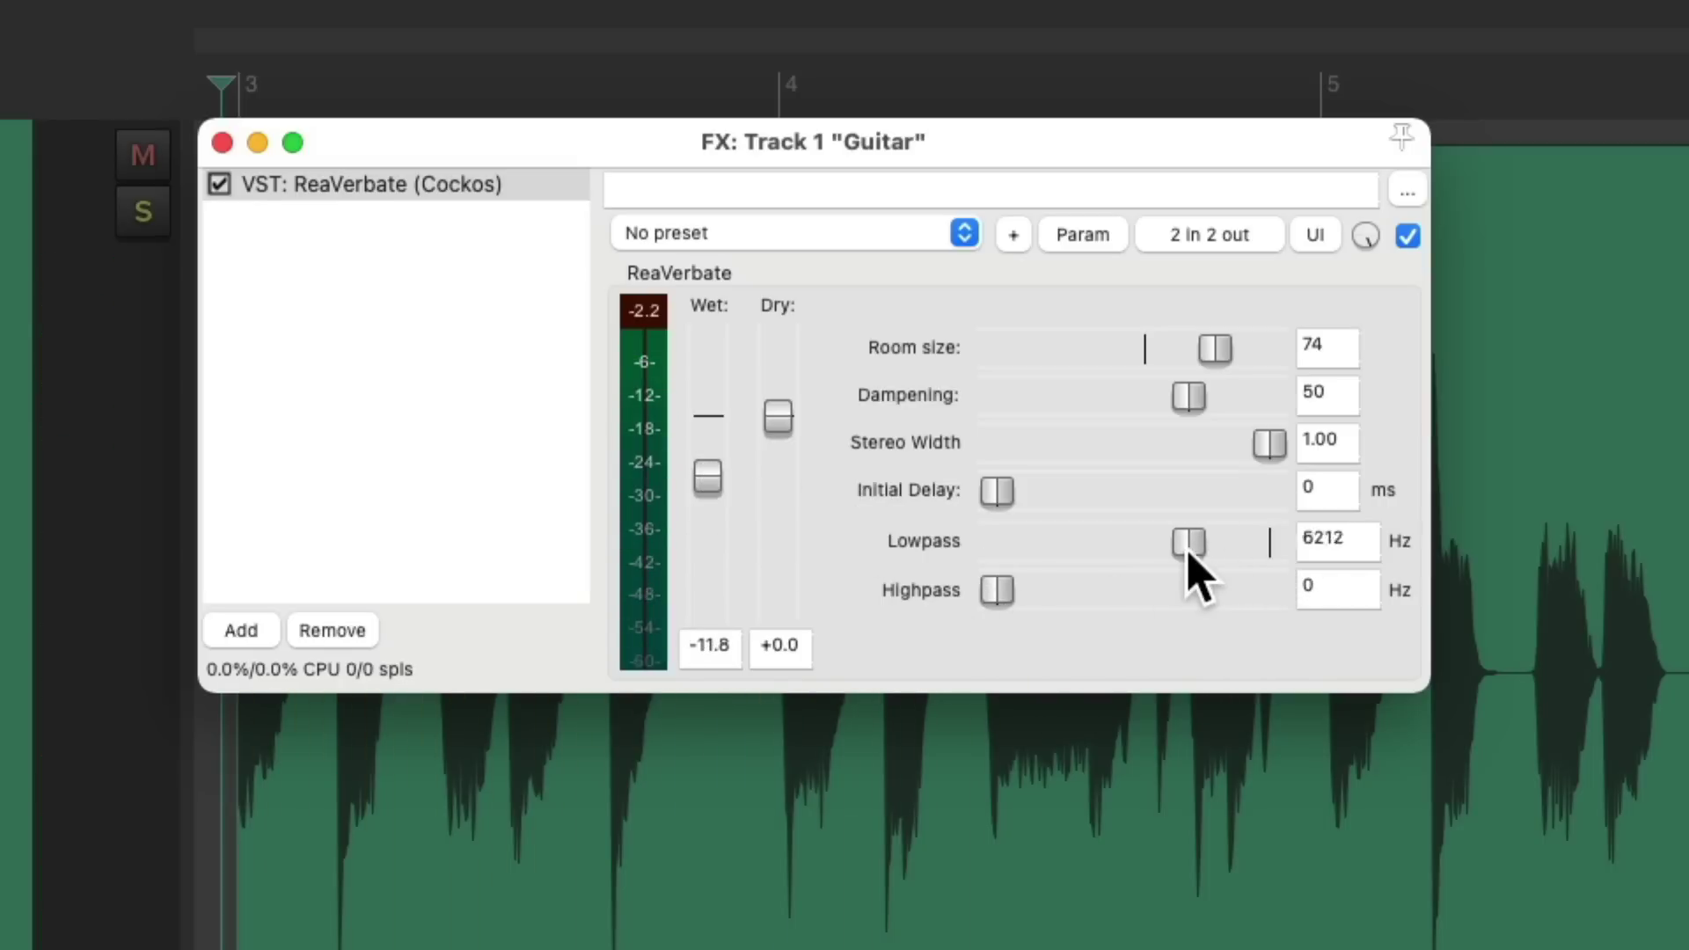
scroll(1158, 554, "down", 1)
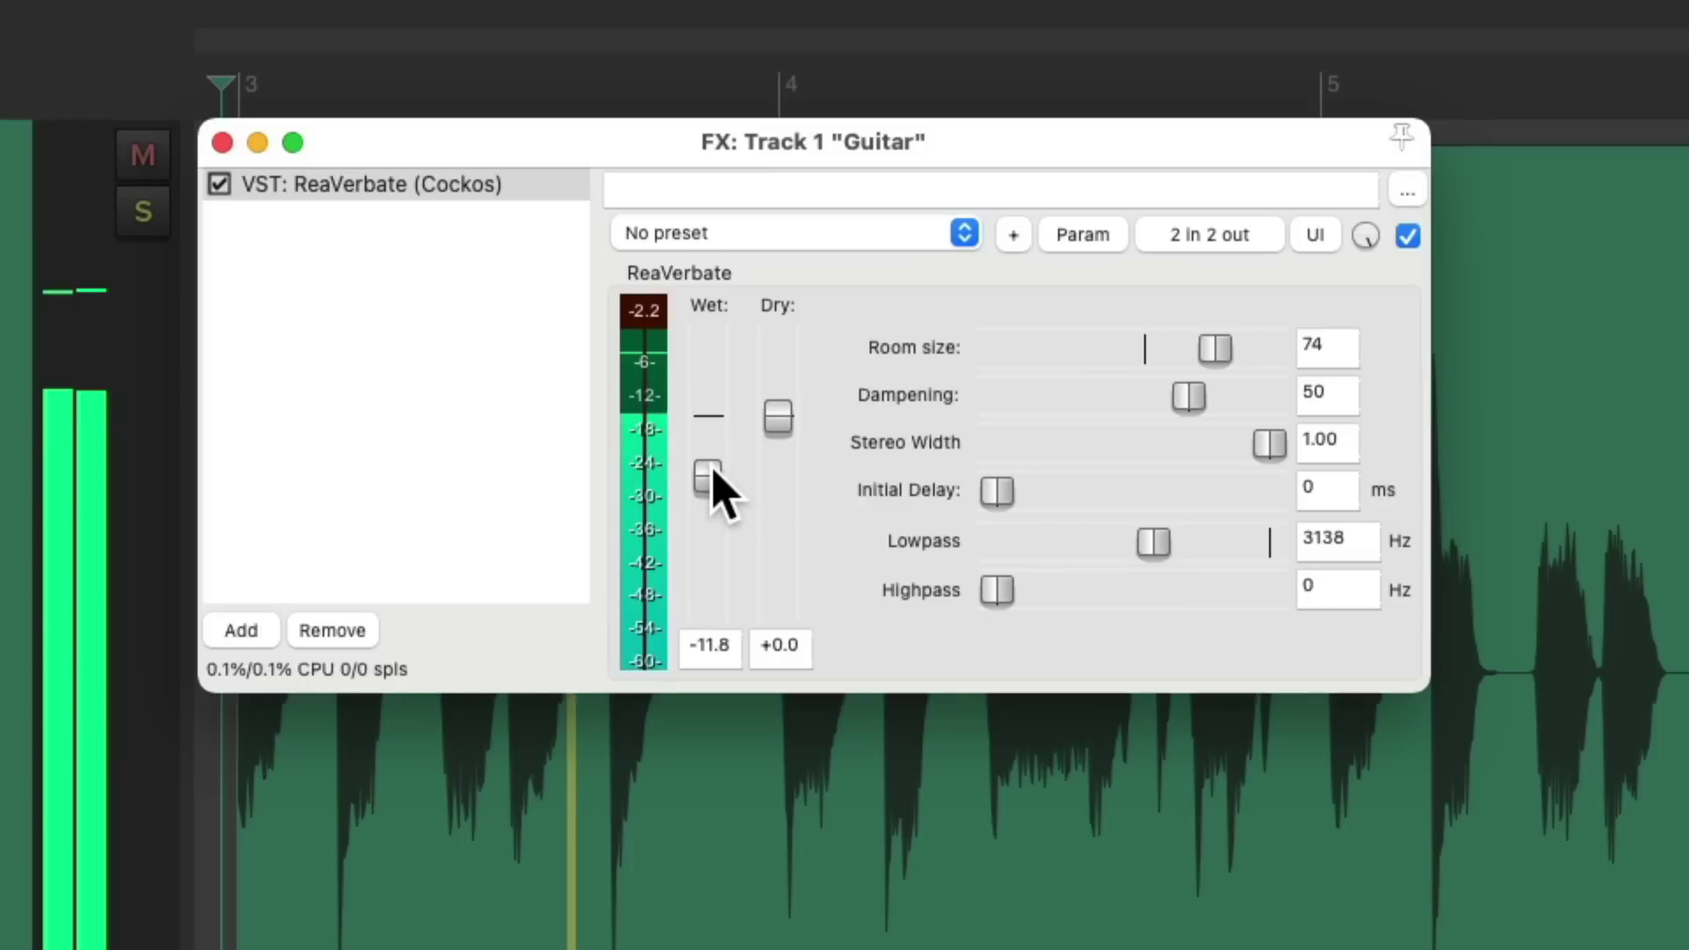
scroll(711, 471, "up", 2)
scroll(717, 483, "down", 1)
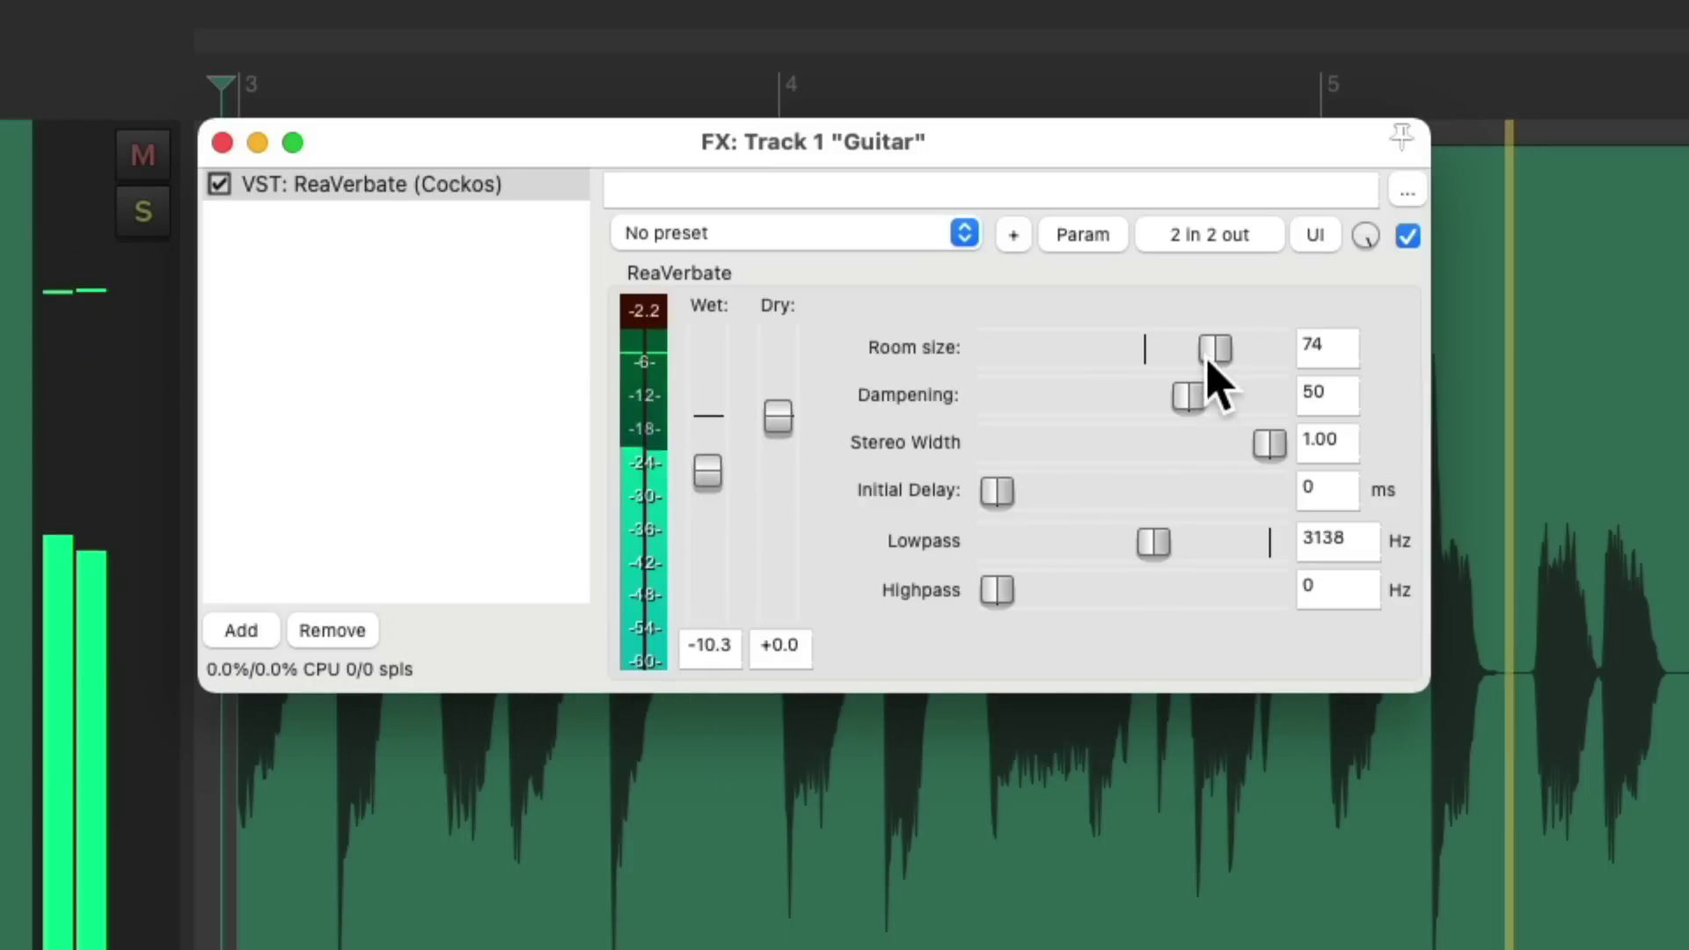
- Try room sizes of 37 and 50 on the guitar, balancing the wet level at about -7.0 and -11.5 dB respectively
scroll(1207, 361, "down", 1)
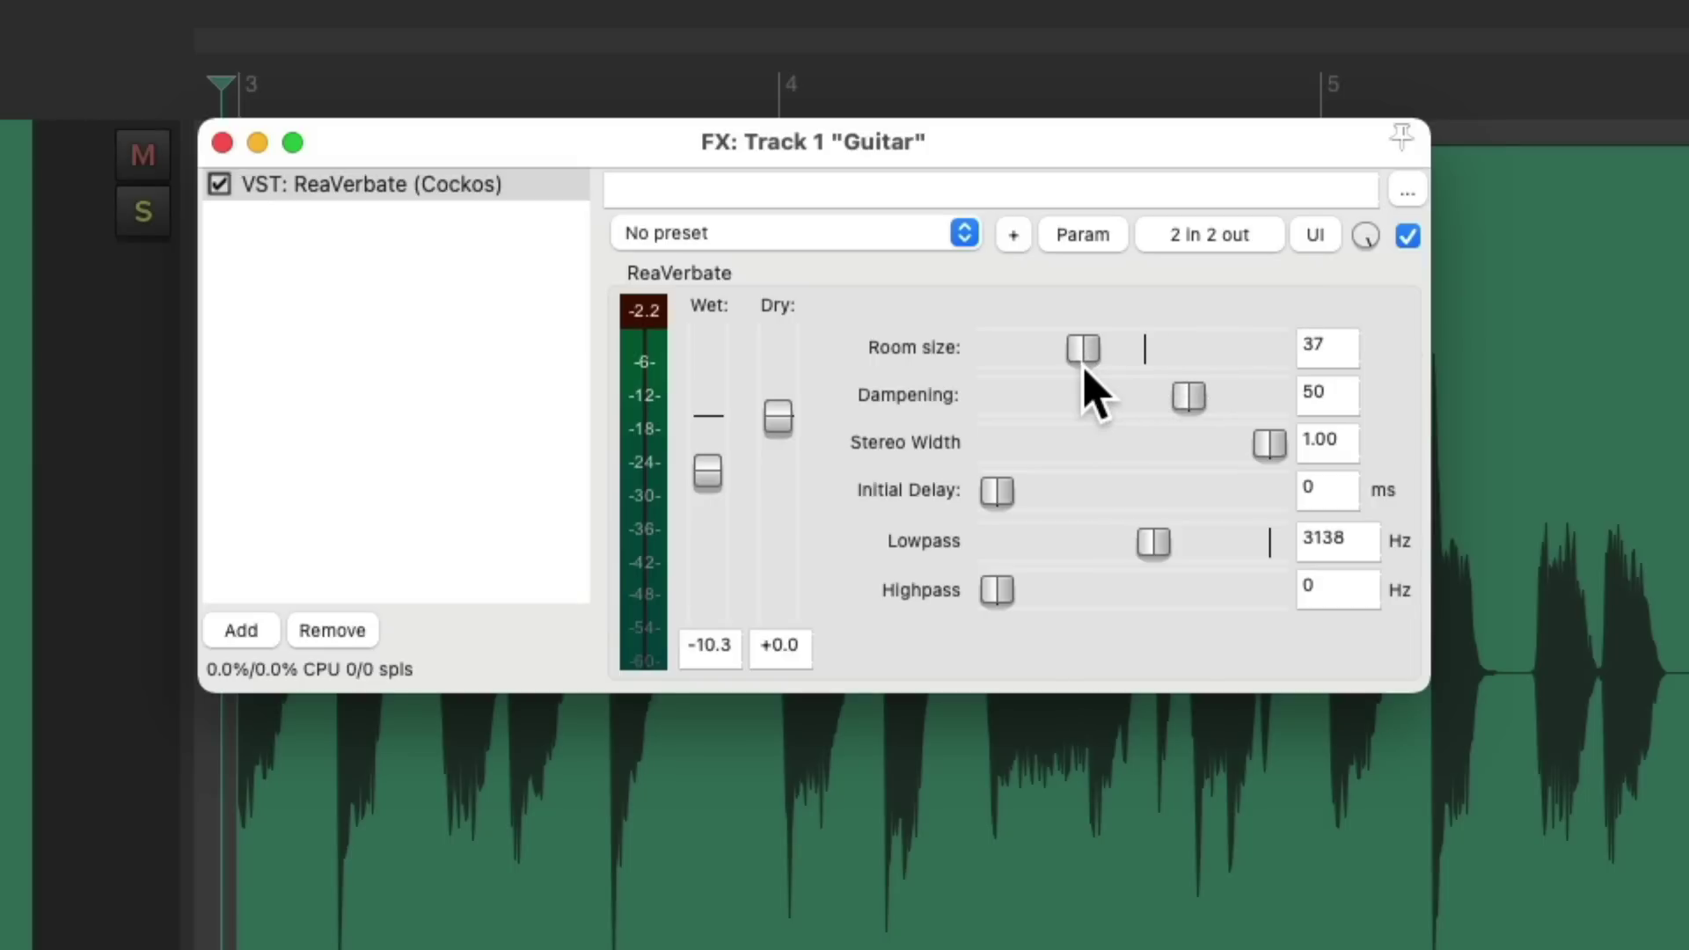
scroll(714, 475, "up", 3)
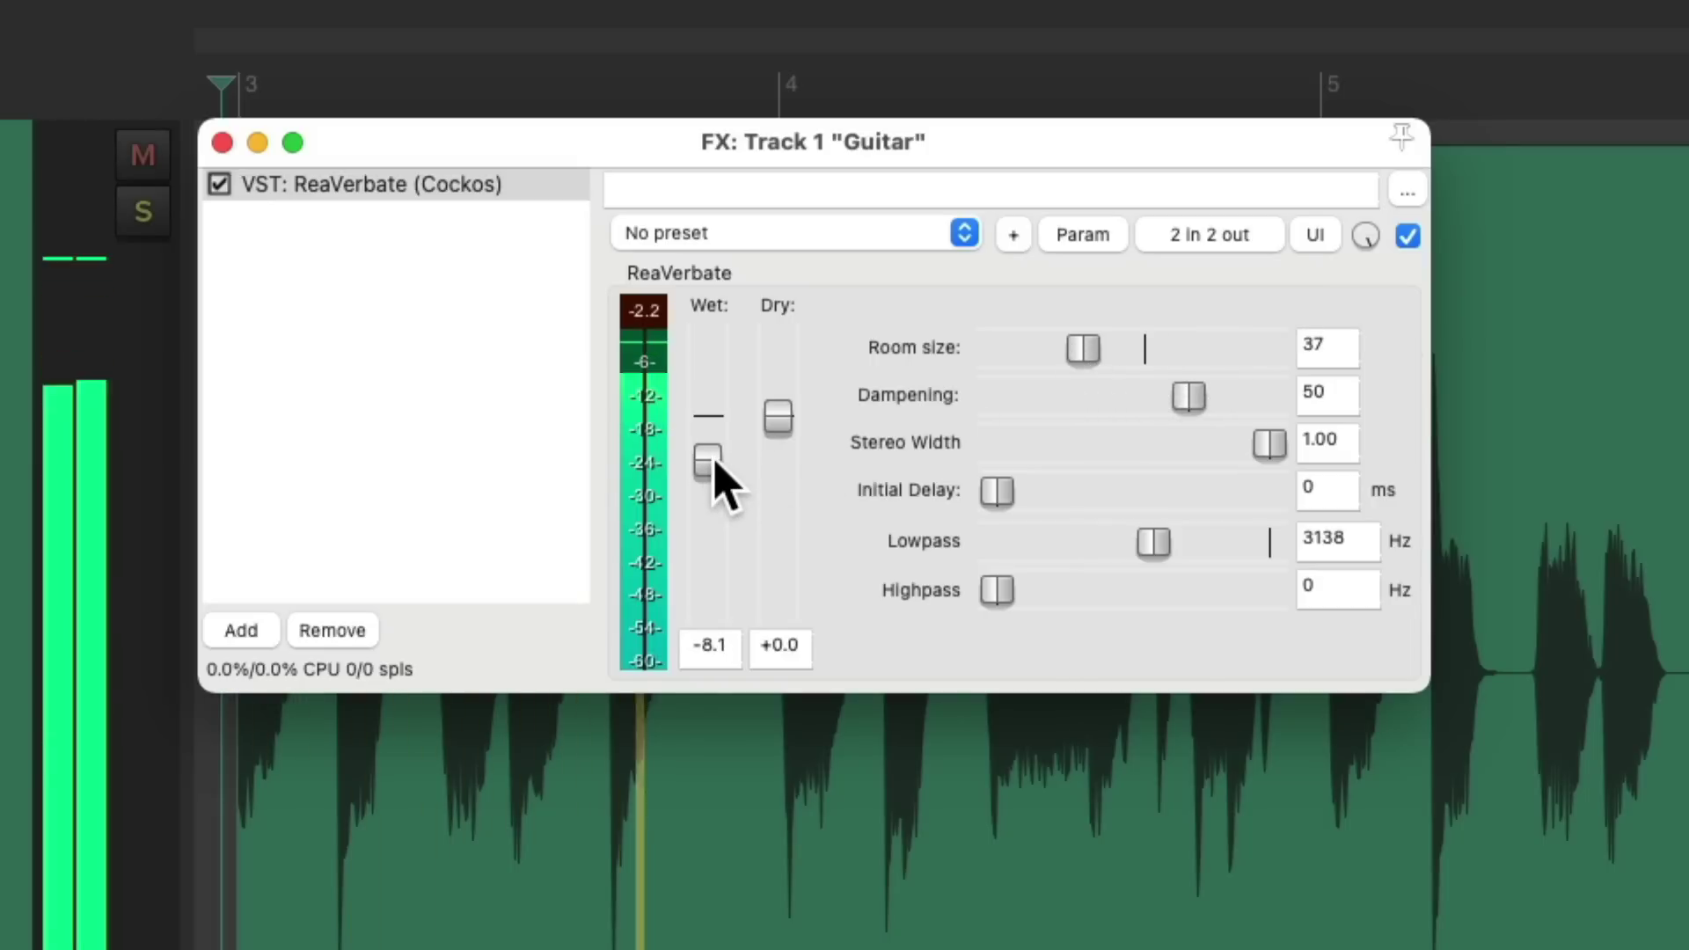
mouse_move(715, 462)
left_mouse_down()
mouse_move(715, 588)
mouse_move(705, 460)
left_mouse_up()
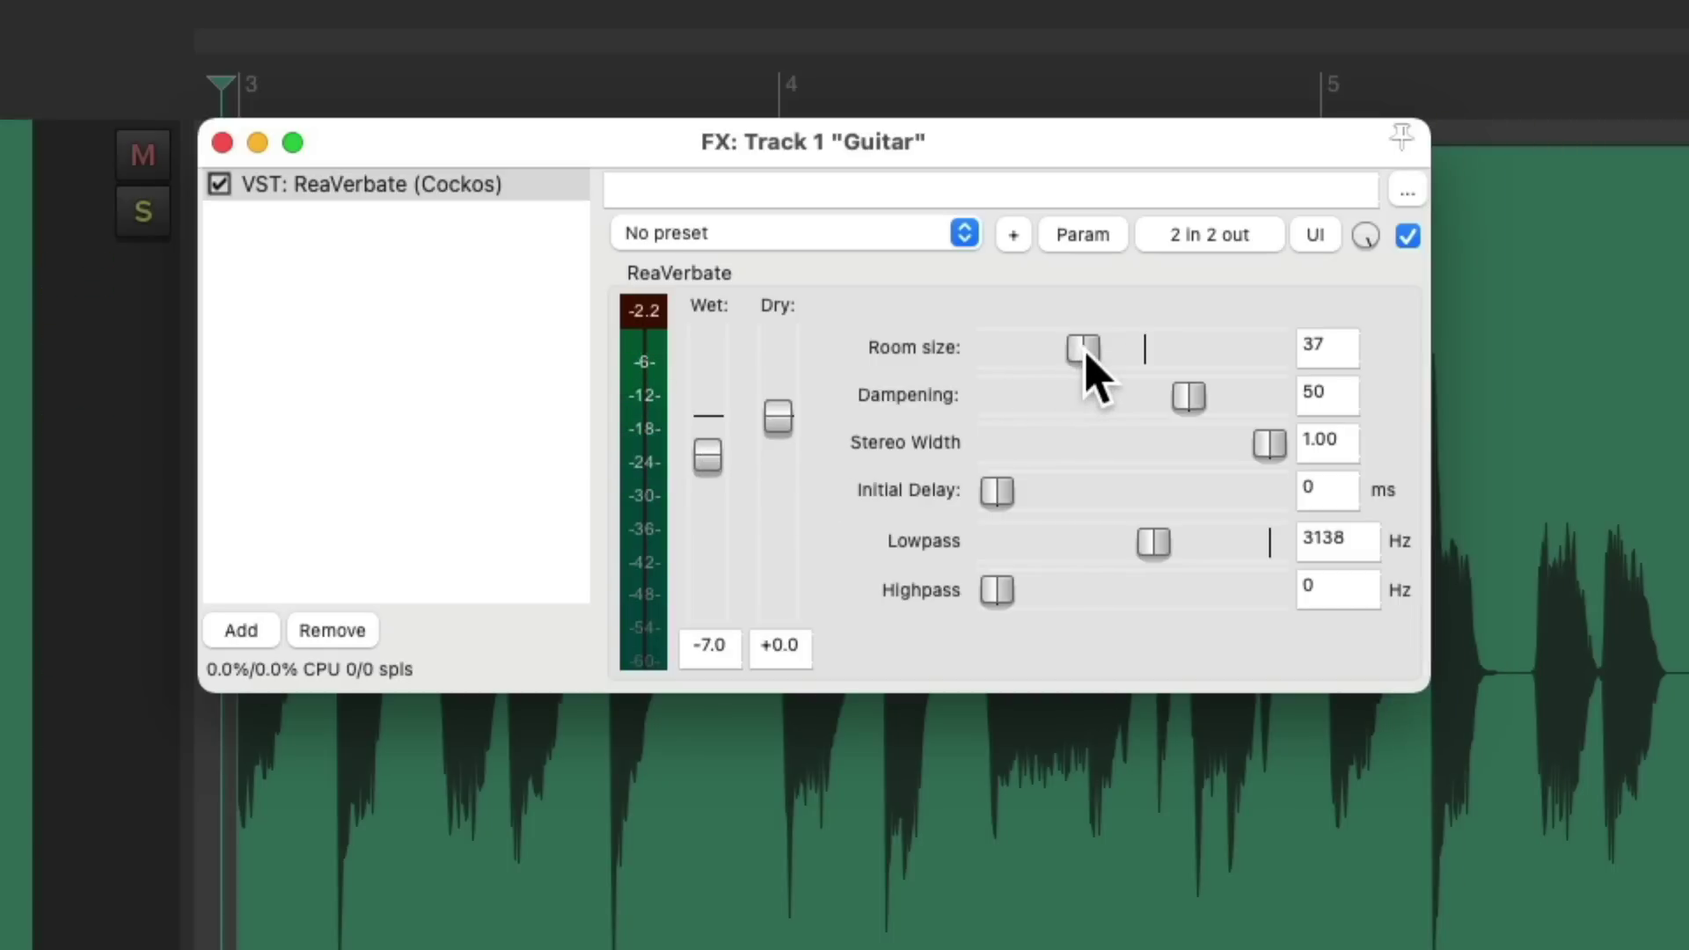
key("space")
left_click_drag(704, 470, 704, 488)
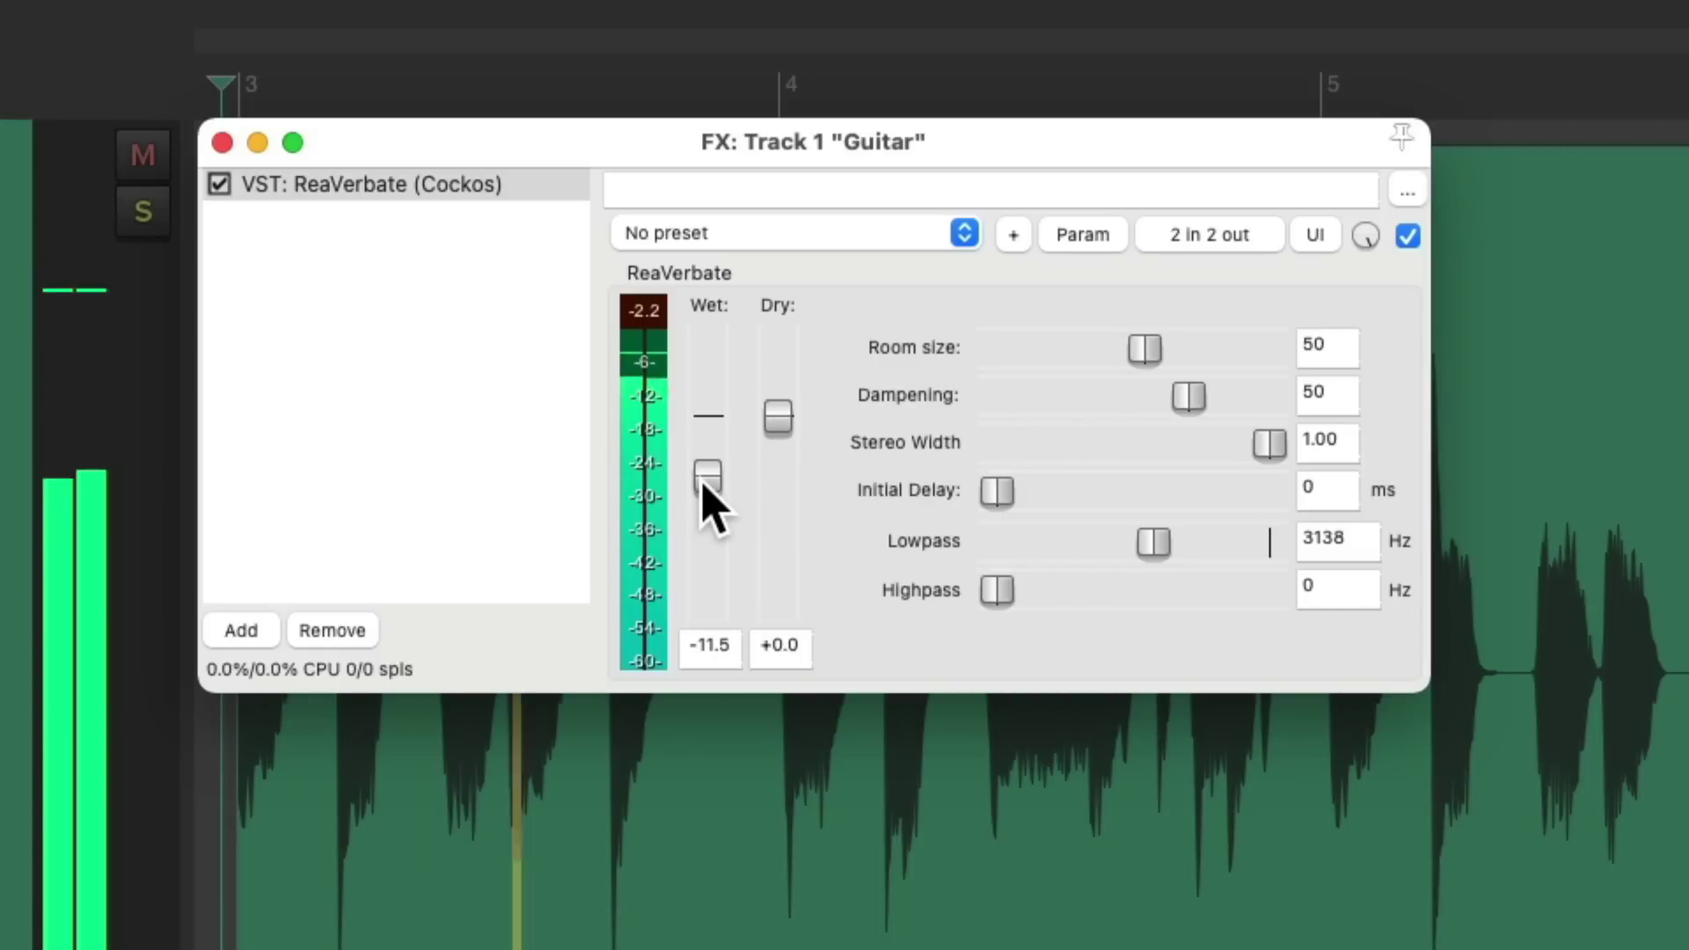
- Set the reverb's initial delay to 80 ms after trying 72 ms, and adjust the wet level to about -11.9 dB
key("space")
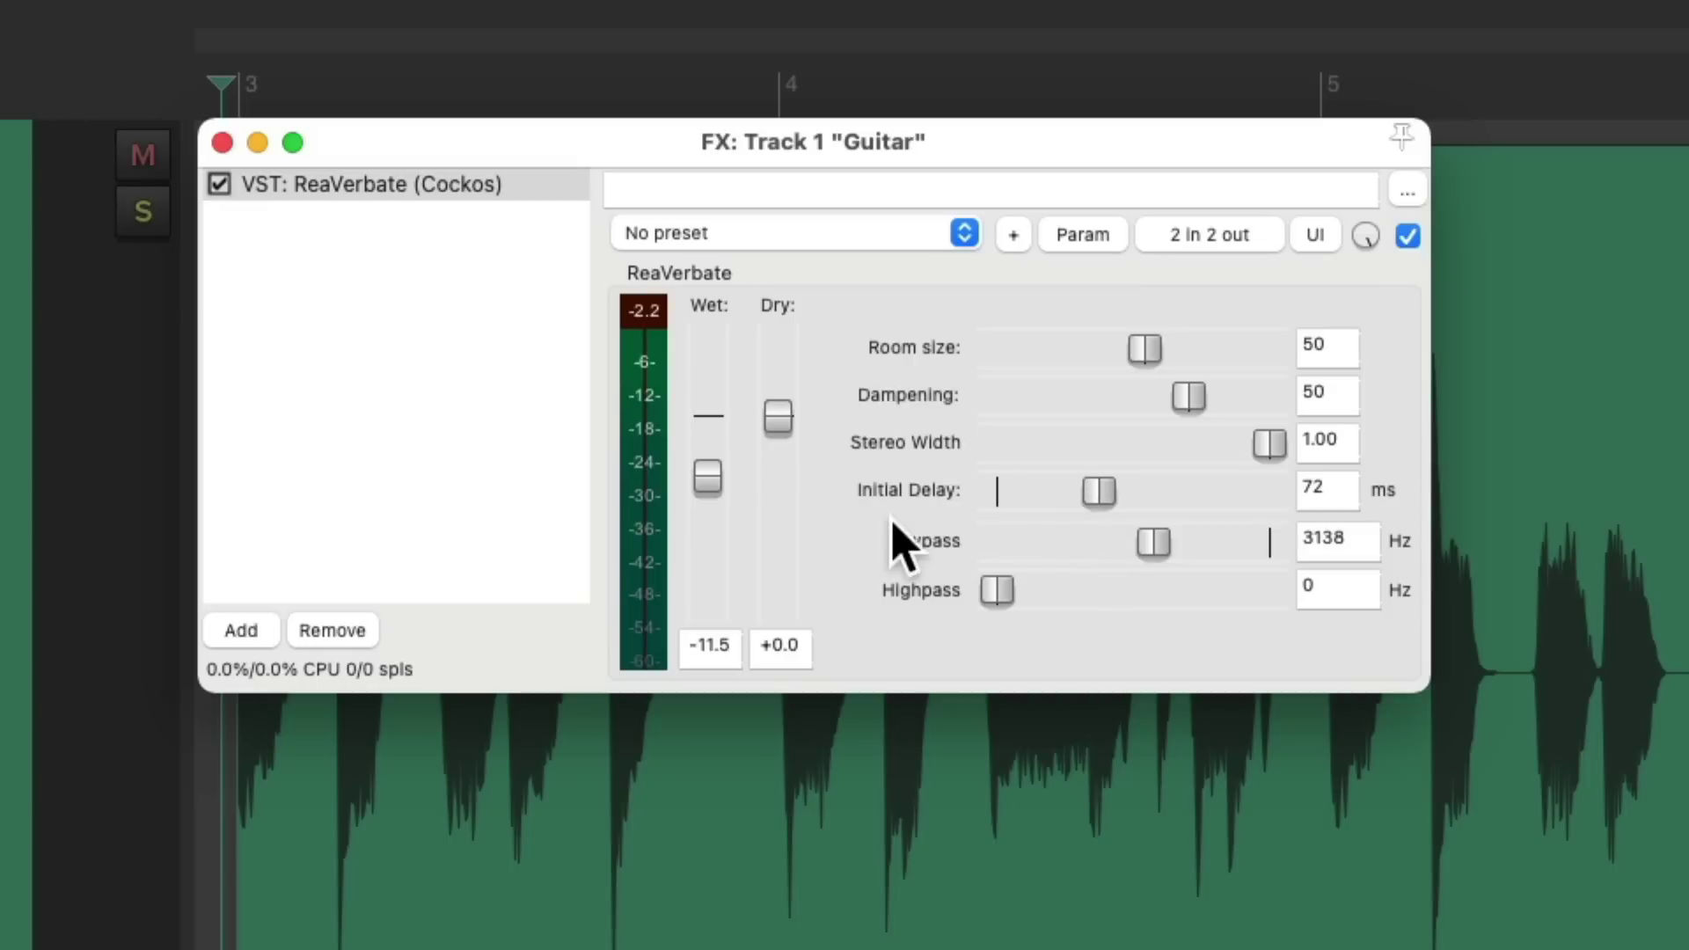
key("space")
left_click_drag(711, 479, 715, 488)
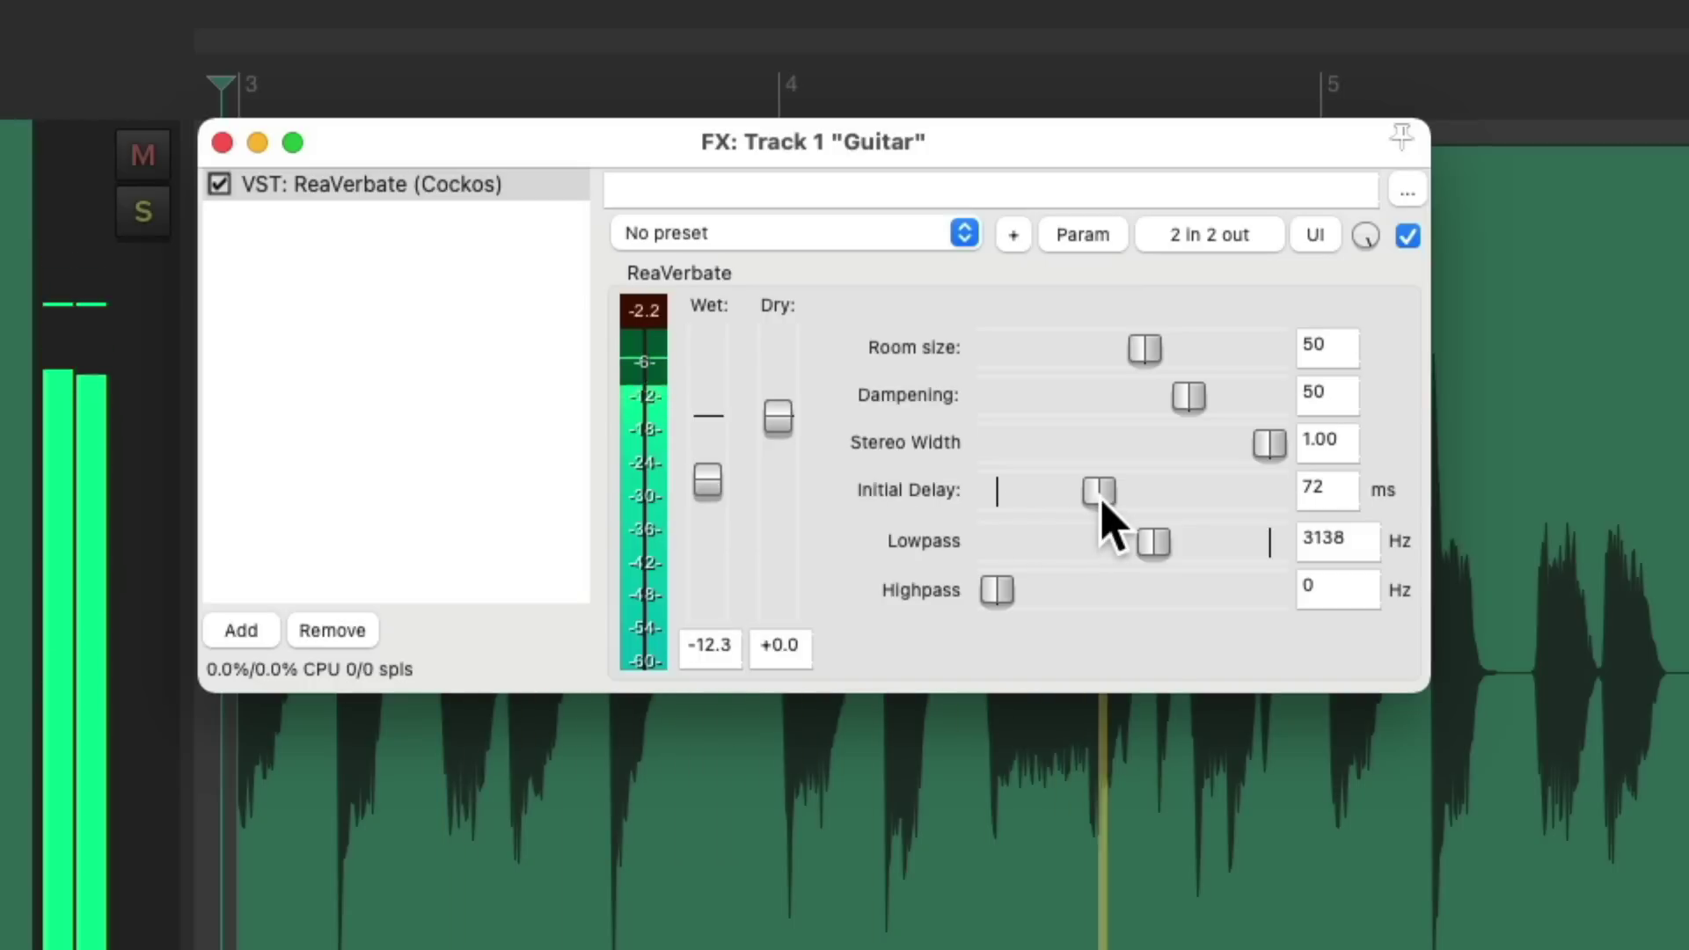
left_click_drag(1102, 502, 1106, 502)
left_click_drag(706, 492, 708, 479)
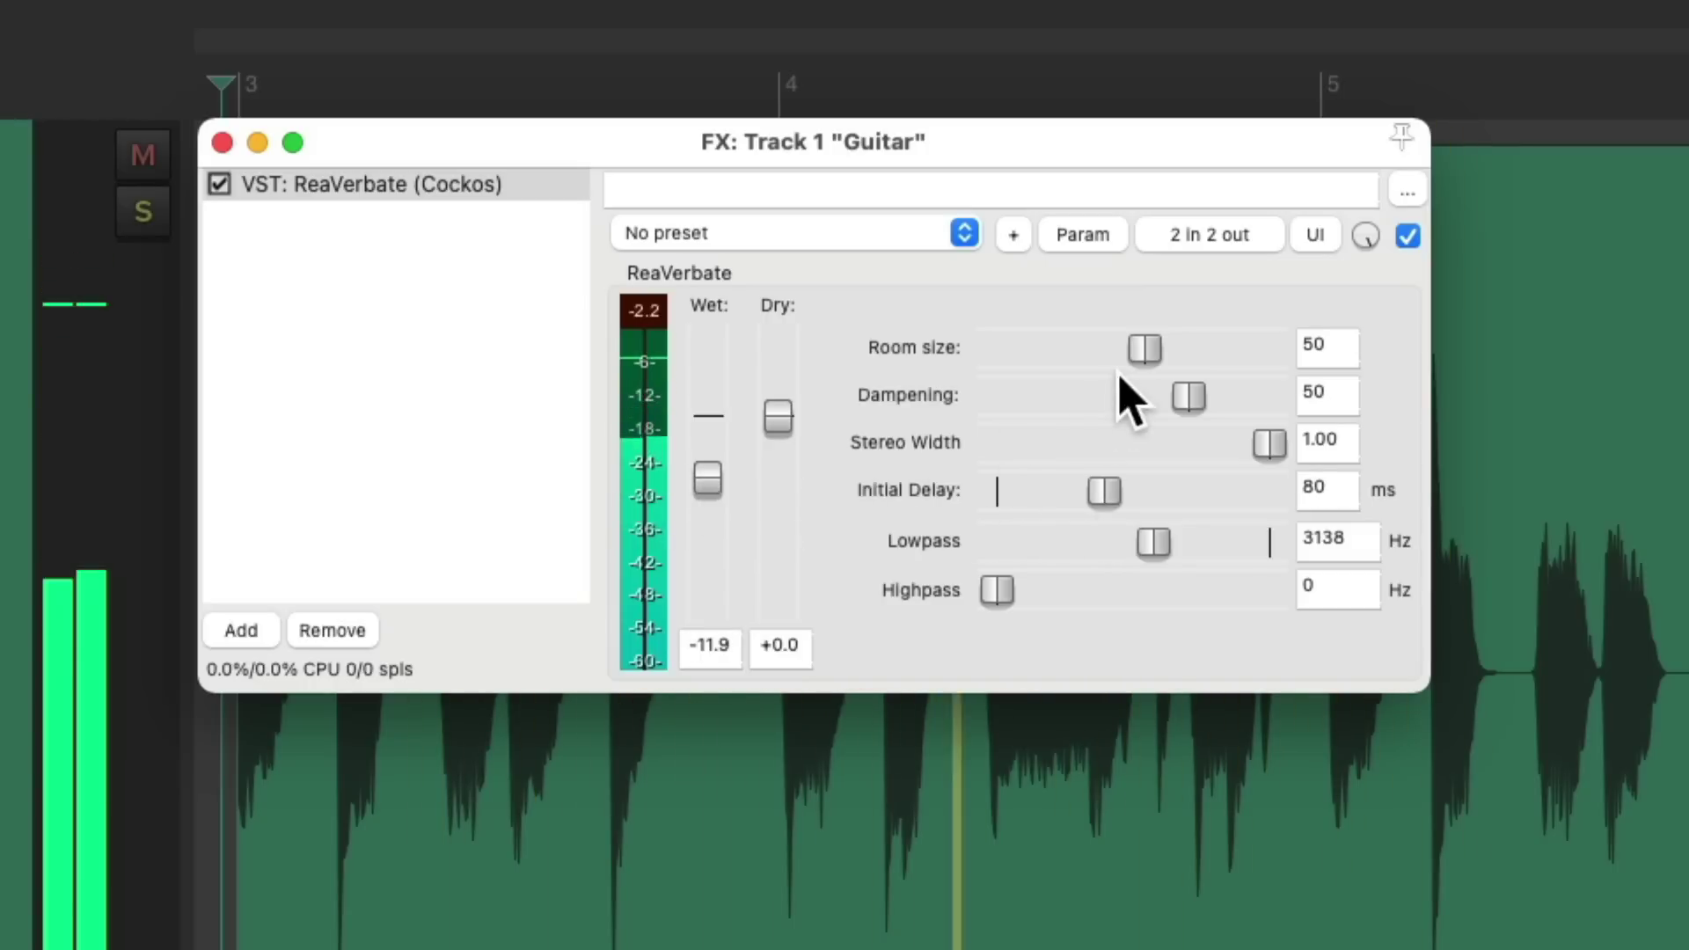
- Set the room size to 57 with the lowpass at 20000 Hz, and balance the wet level at about -12.4 dB
mouse_move(1135, 361)
left_mouse_down()
mouse_move(1150, 377)
mouse_move(1151, 361)
left_mouse_up()
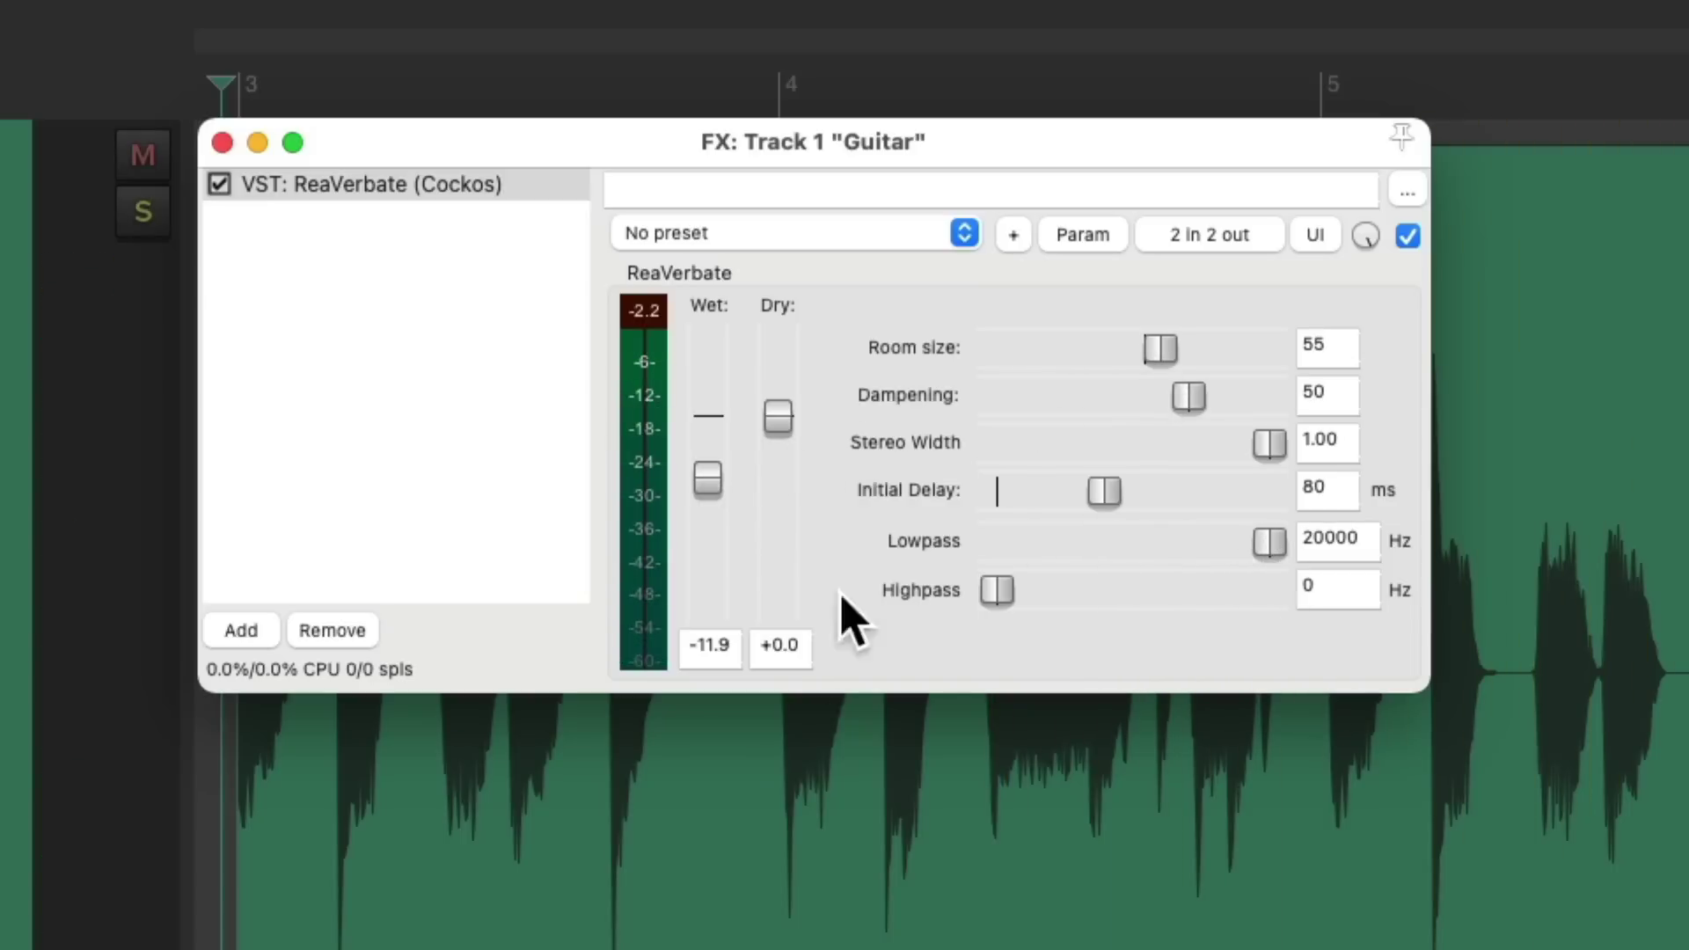
left_click_drag(704, 482, 707, 490)
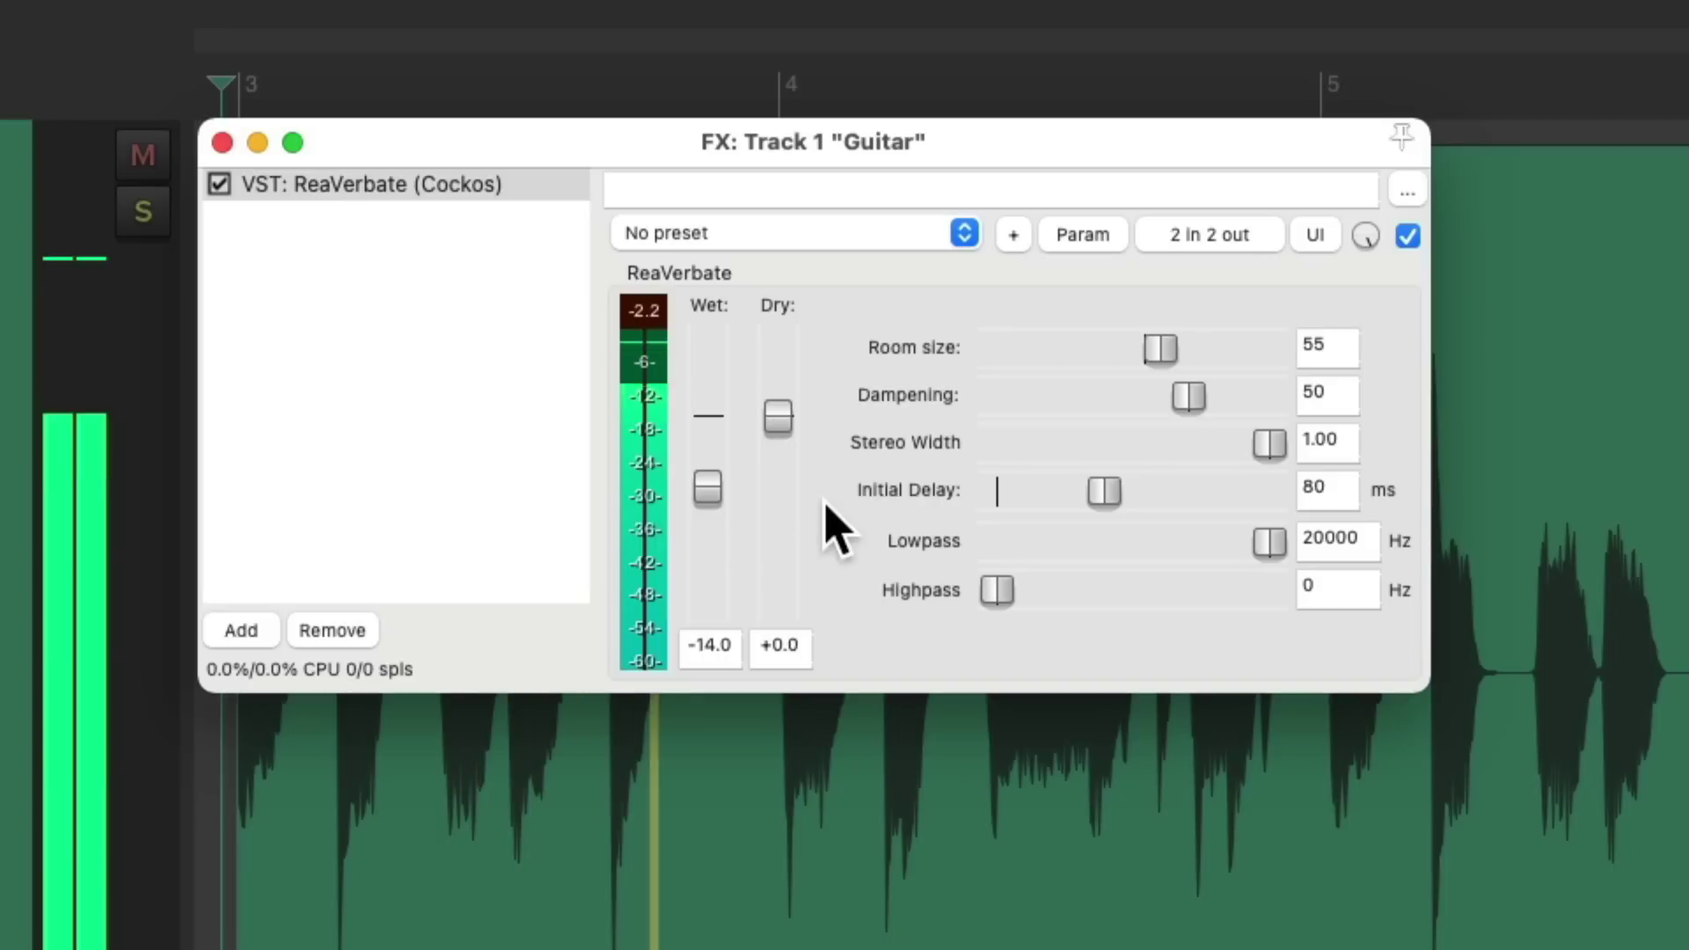
scroll(1160, 350, "up", 2)
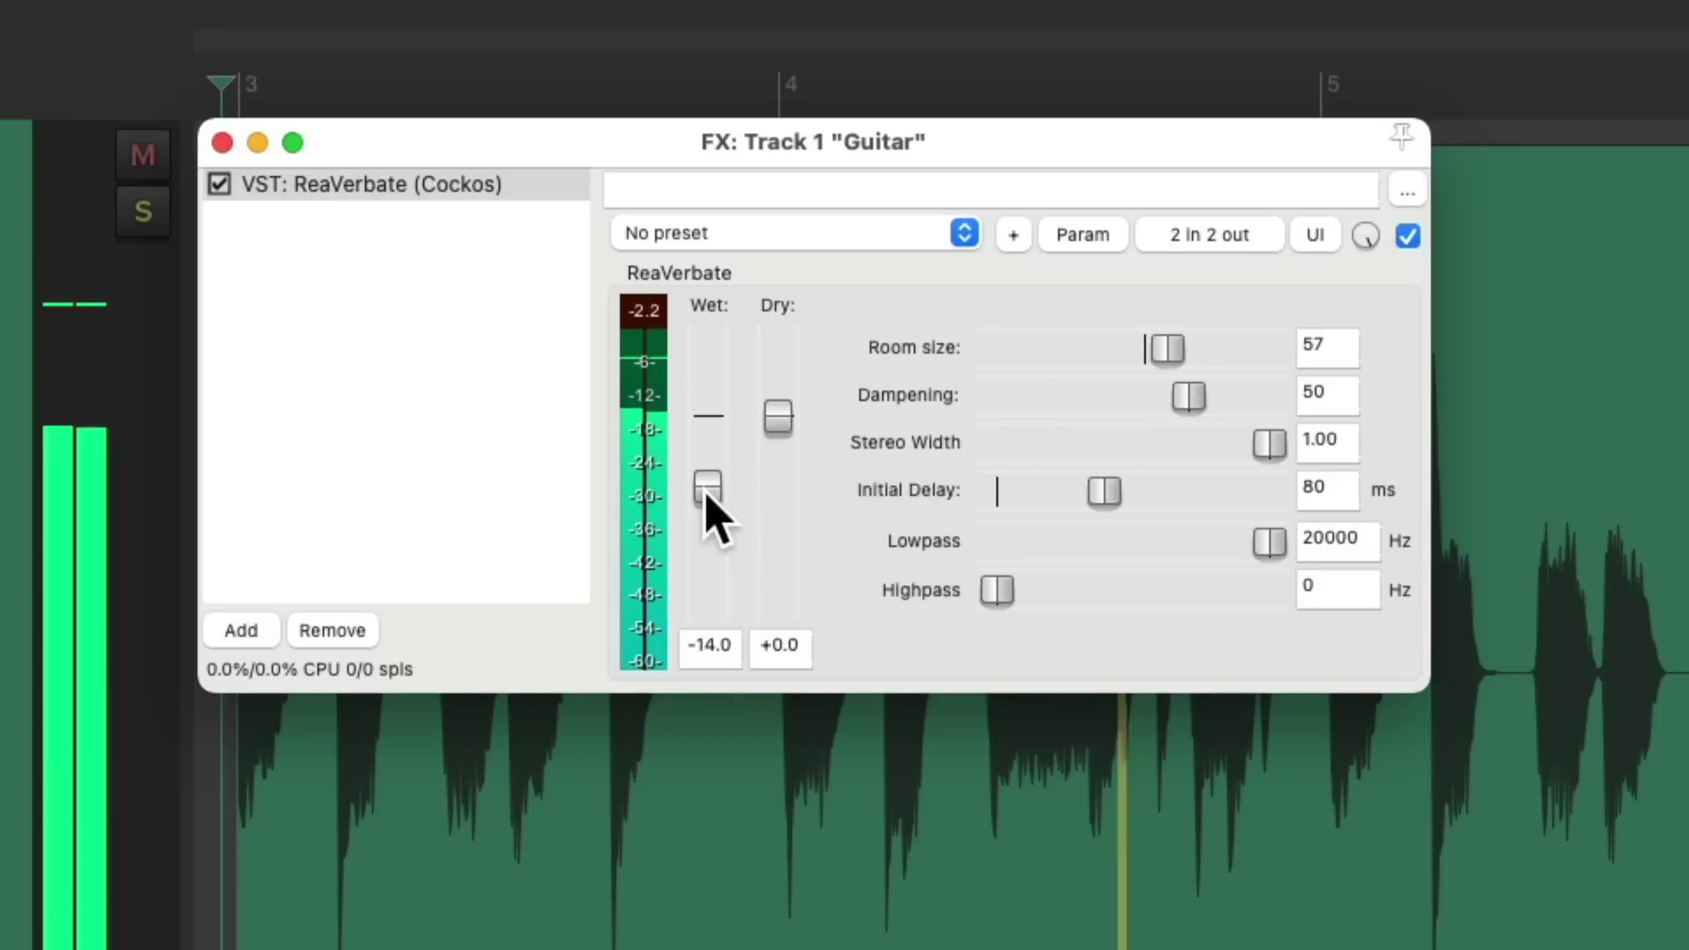
left_click_drag(706, 494, 707, 485)
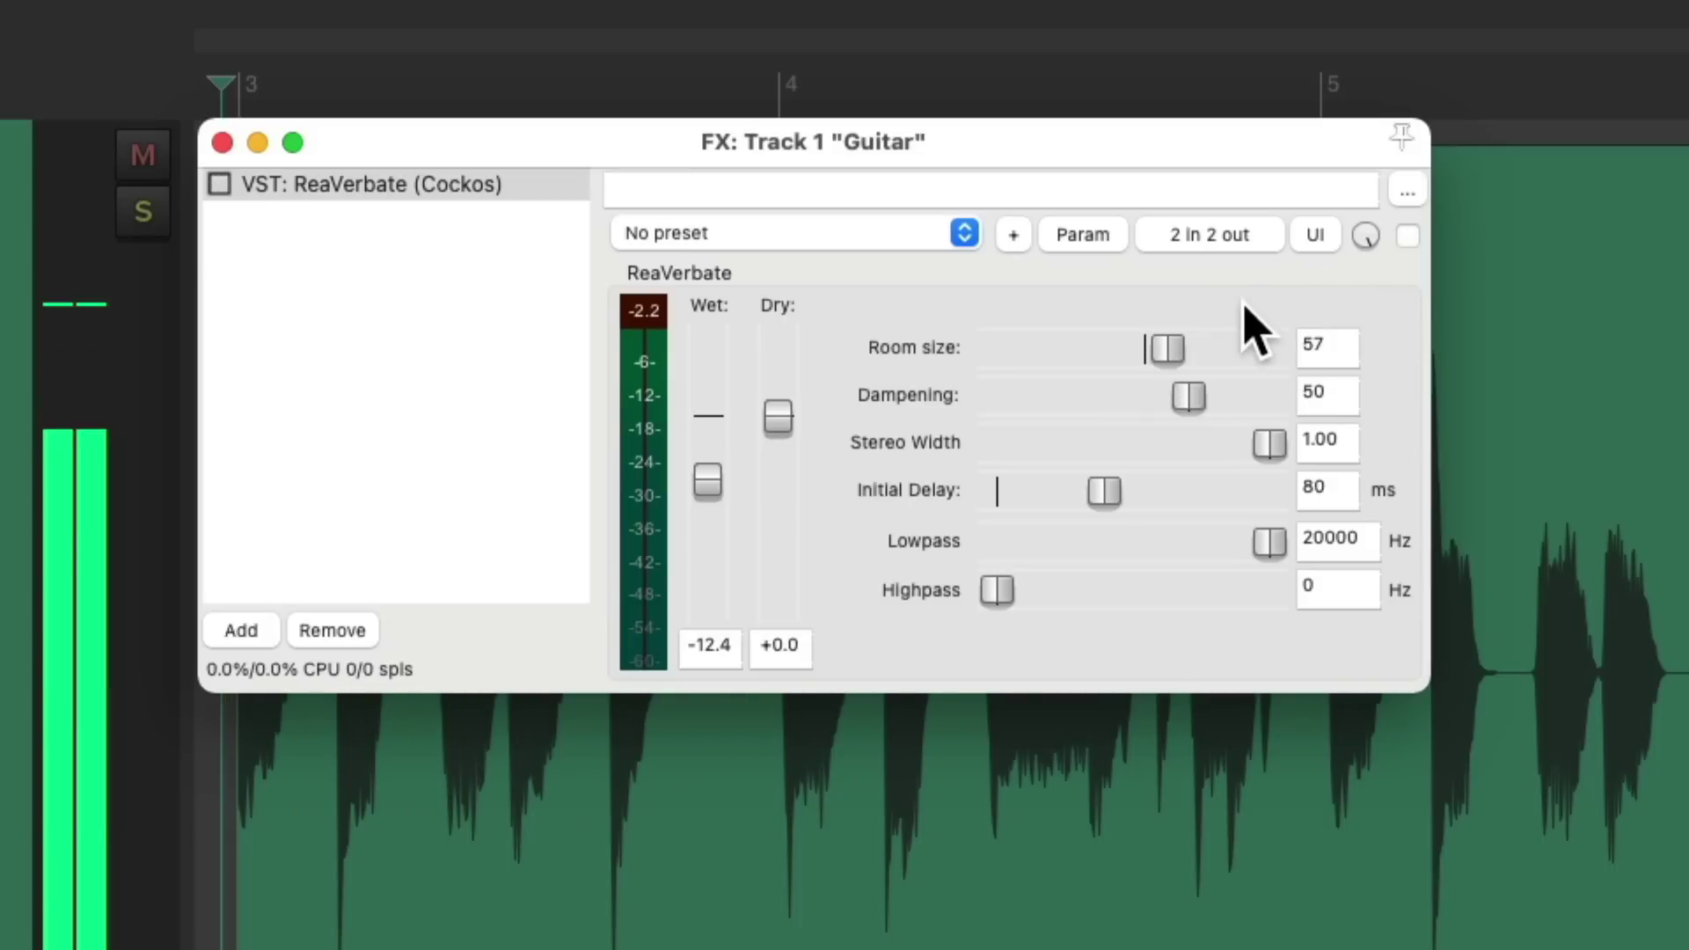
- Play the guitar with ReaVerbate re-enabled, setting the wet level to about -12.8 dB and slightly increasing the room size
key("space")
left_click(1408, 236)
key("space")
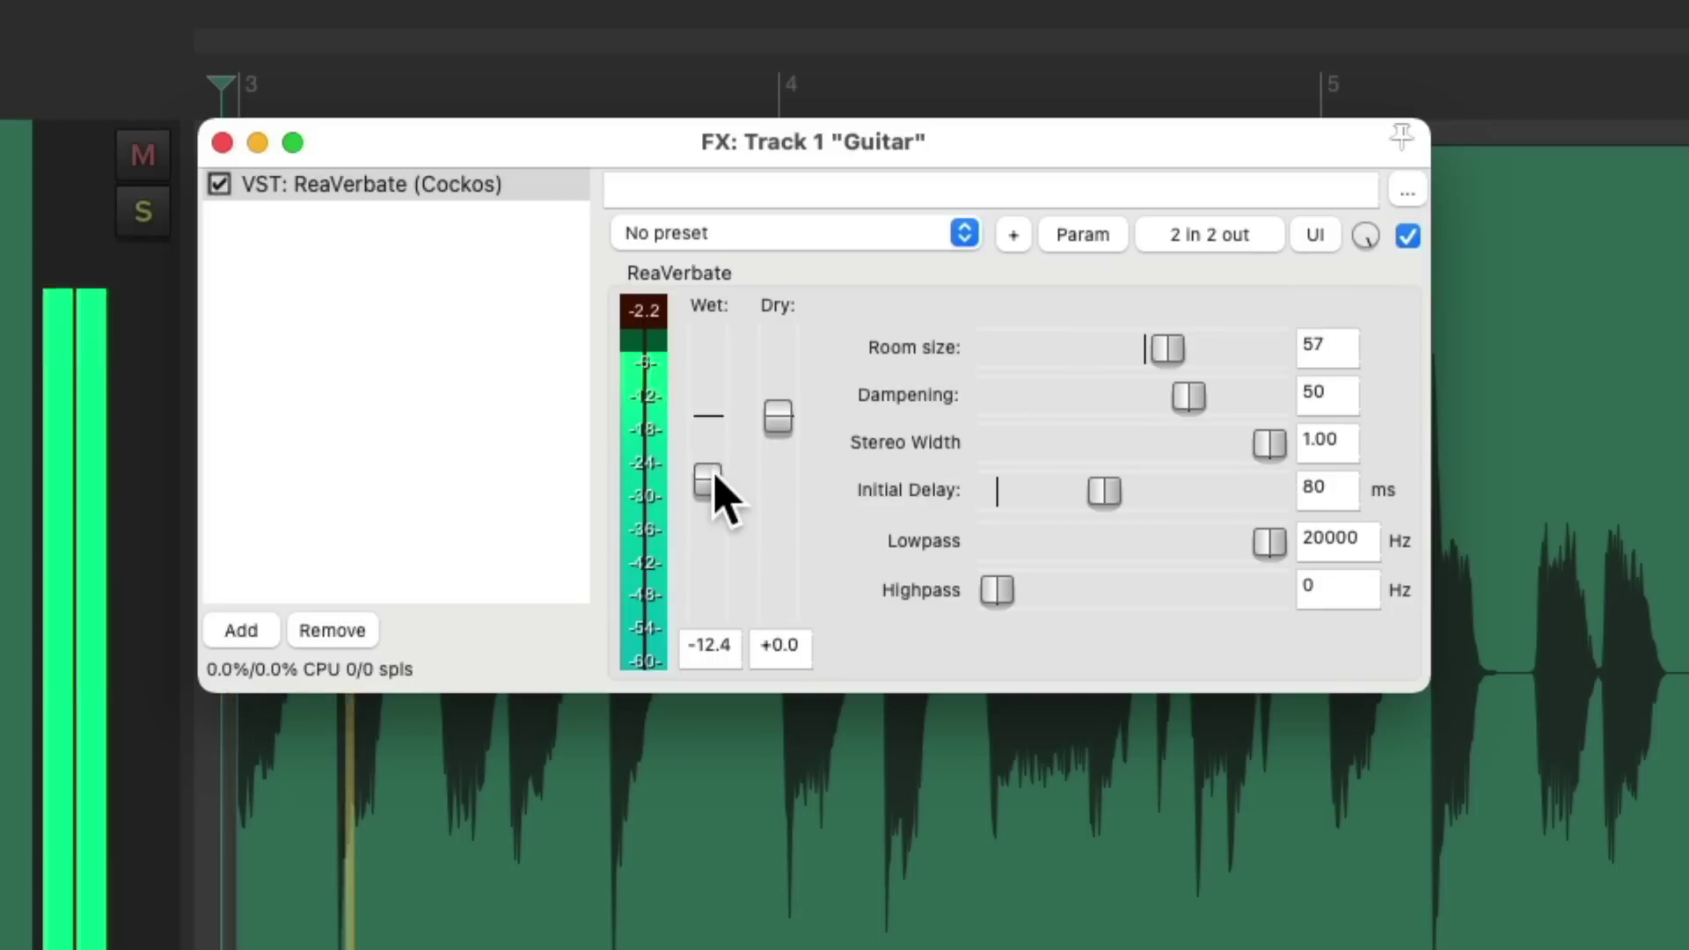
left_click_drag(709, 478, 712, 480)
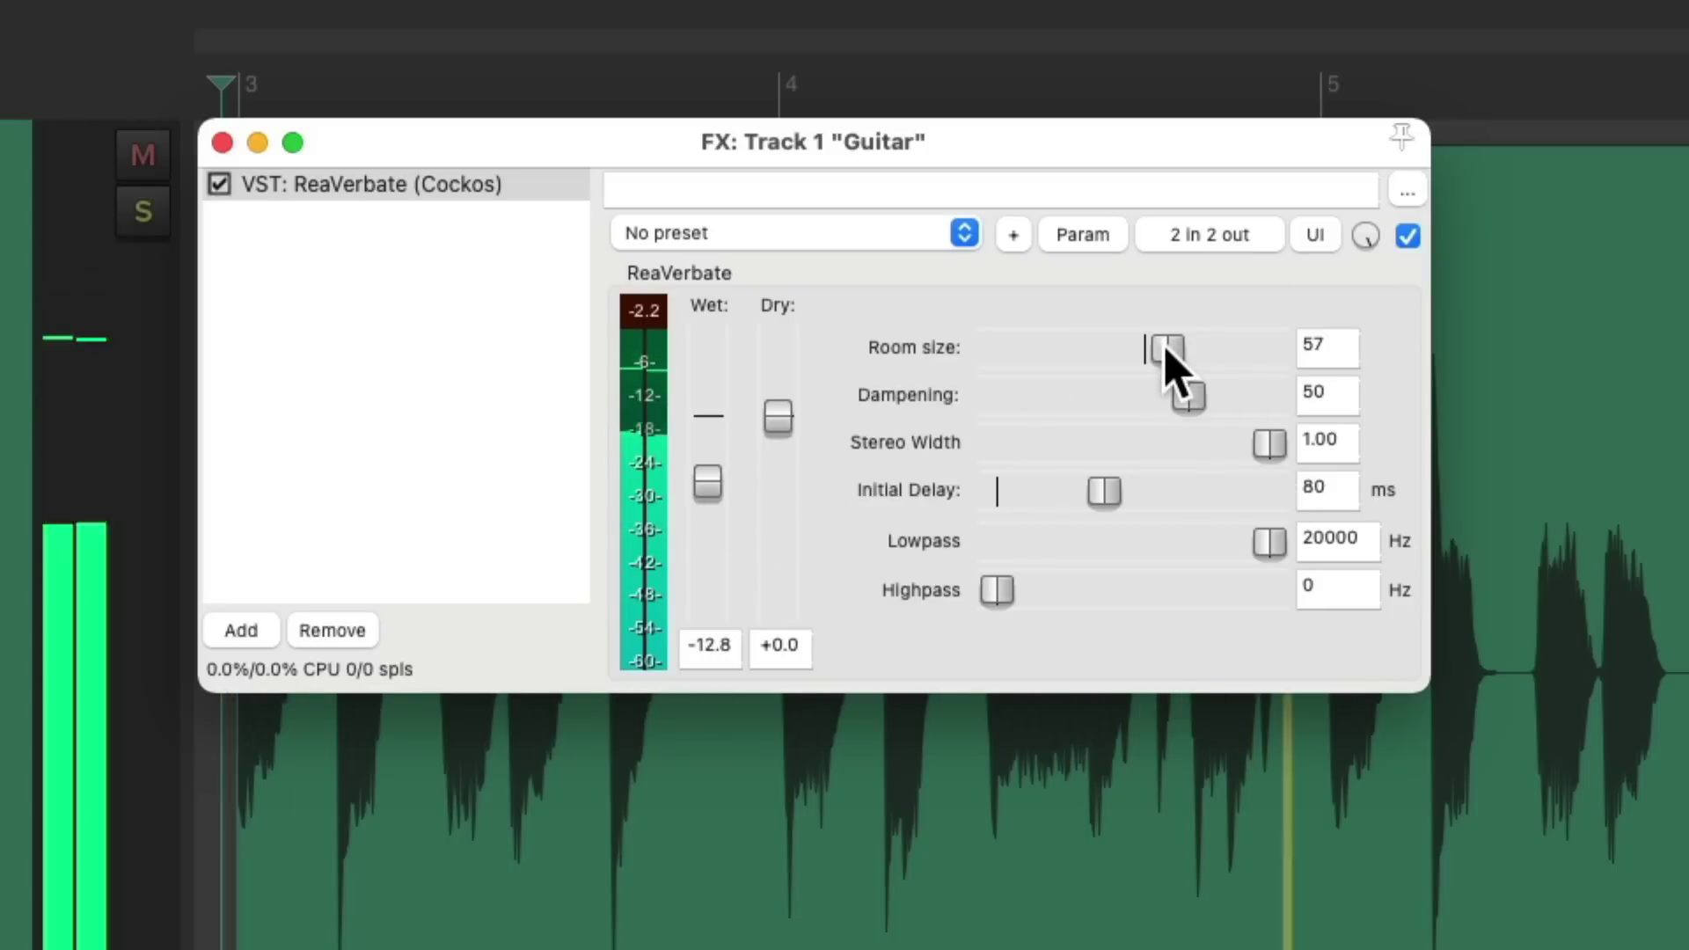
left_click_drag(1166, 350, 1178, 352)
key("space")
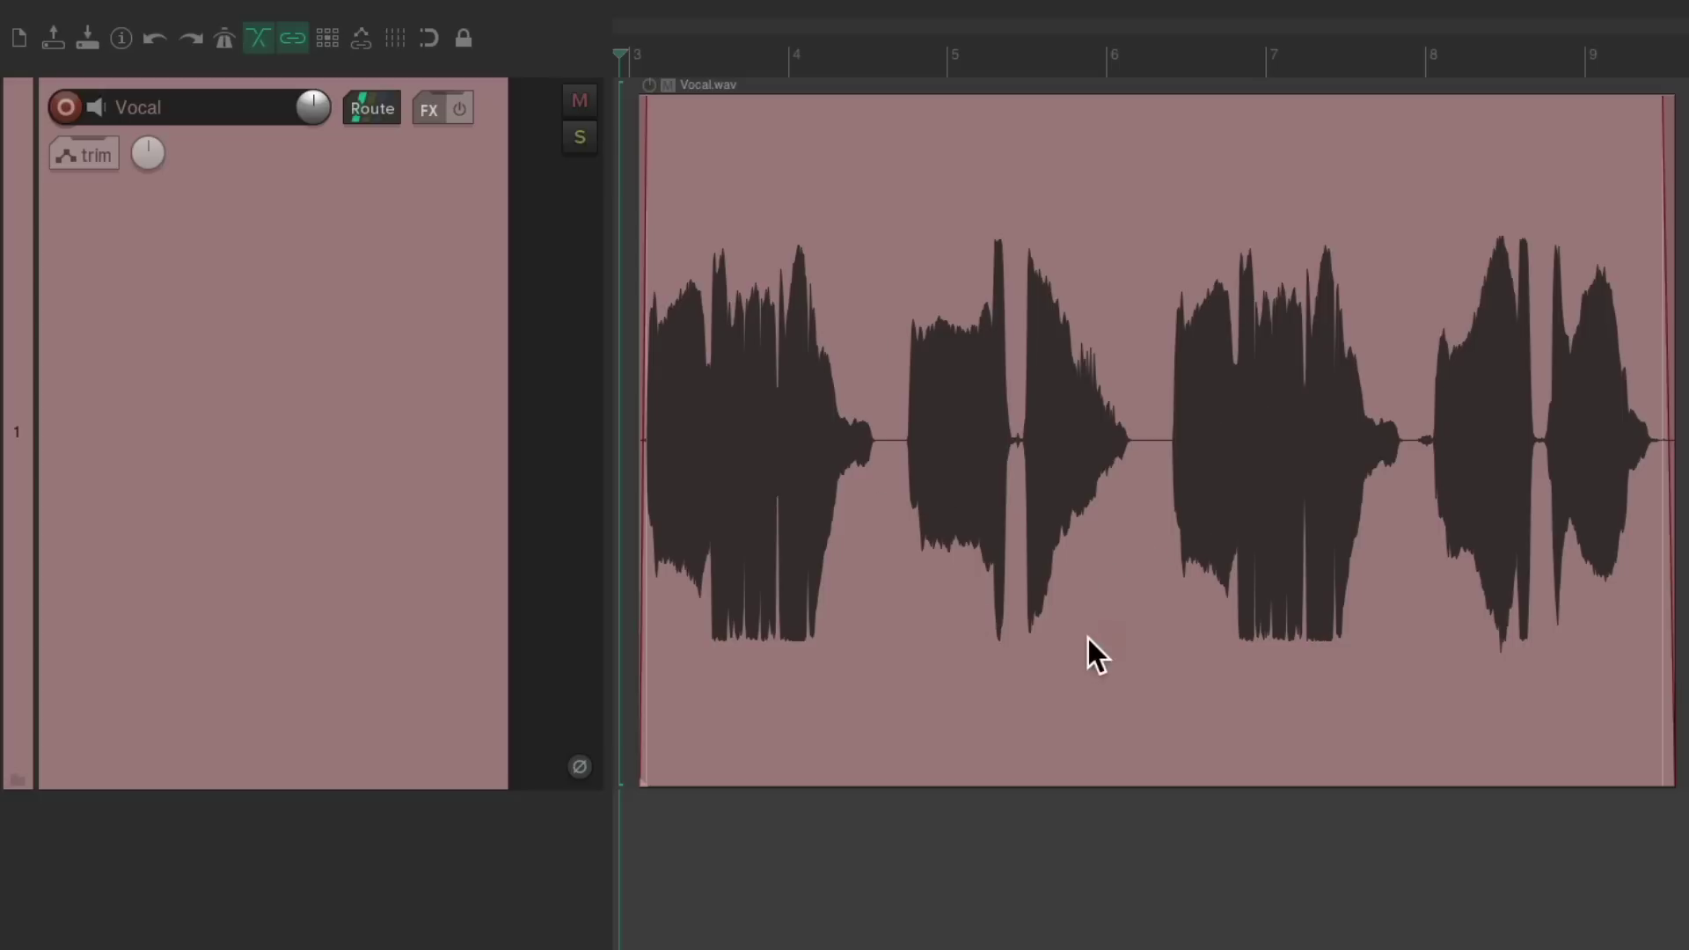
- Listen to the dry Vocal track and insert ReaVerbate (Cockos) on it
key("space")
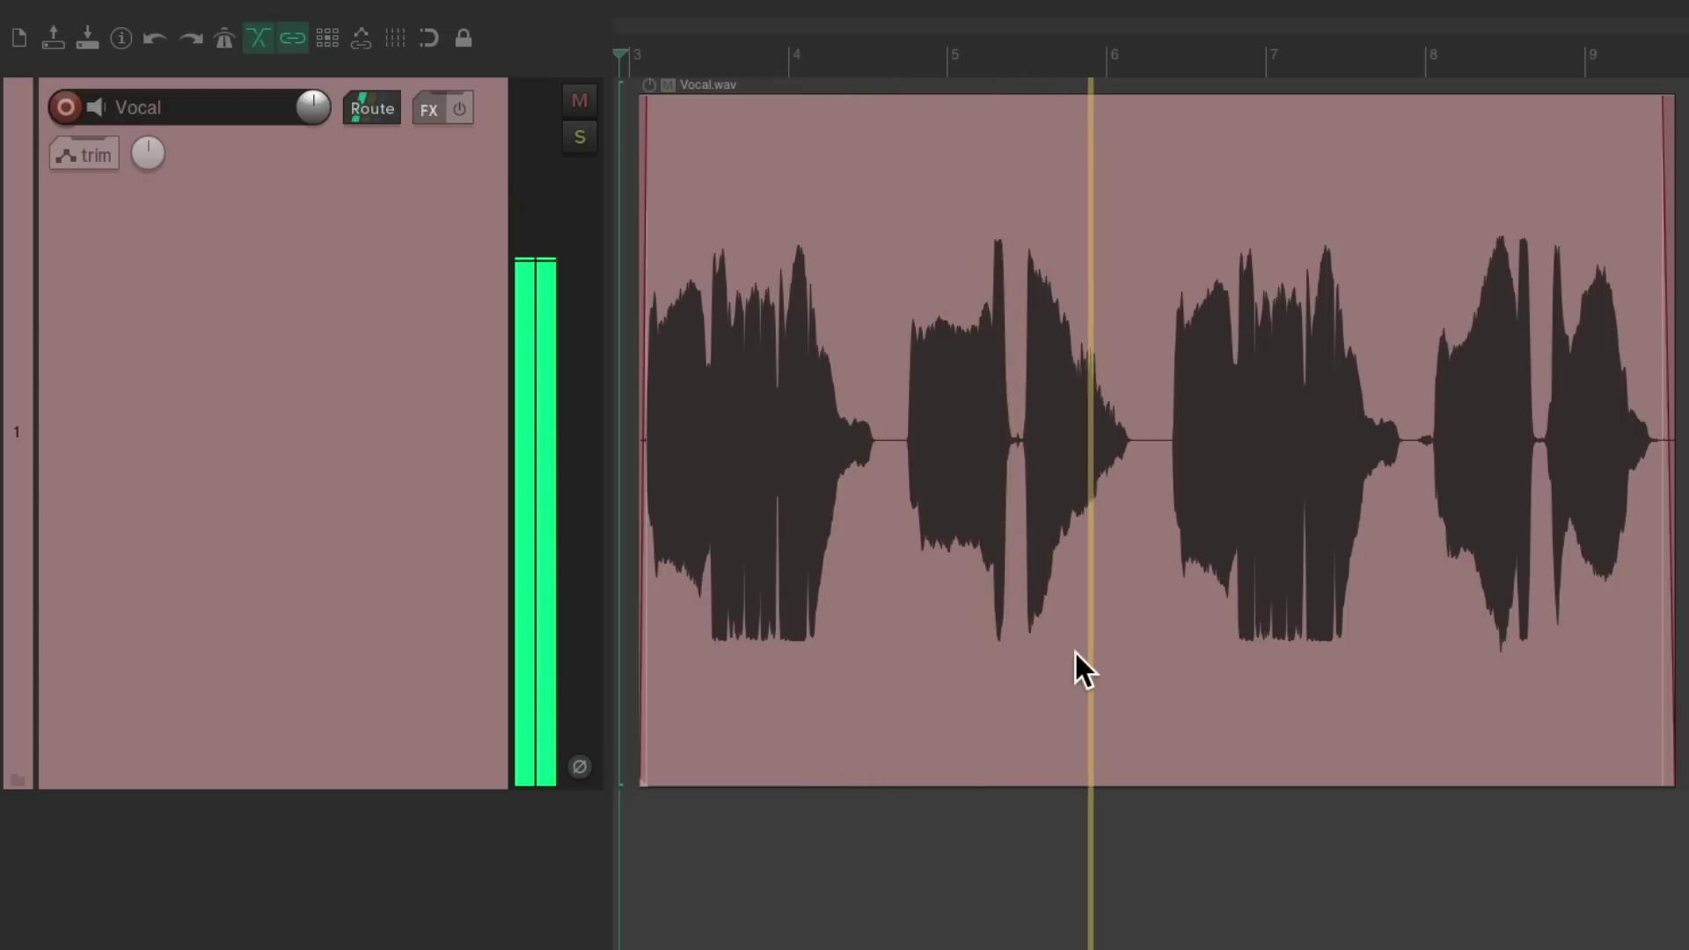
key("space")
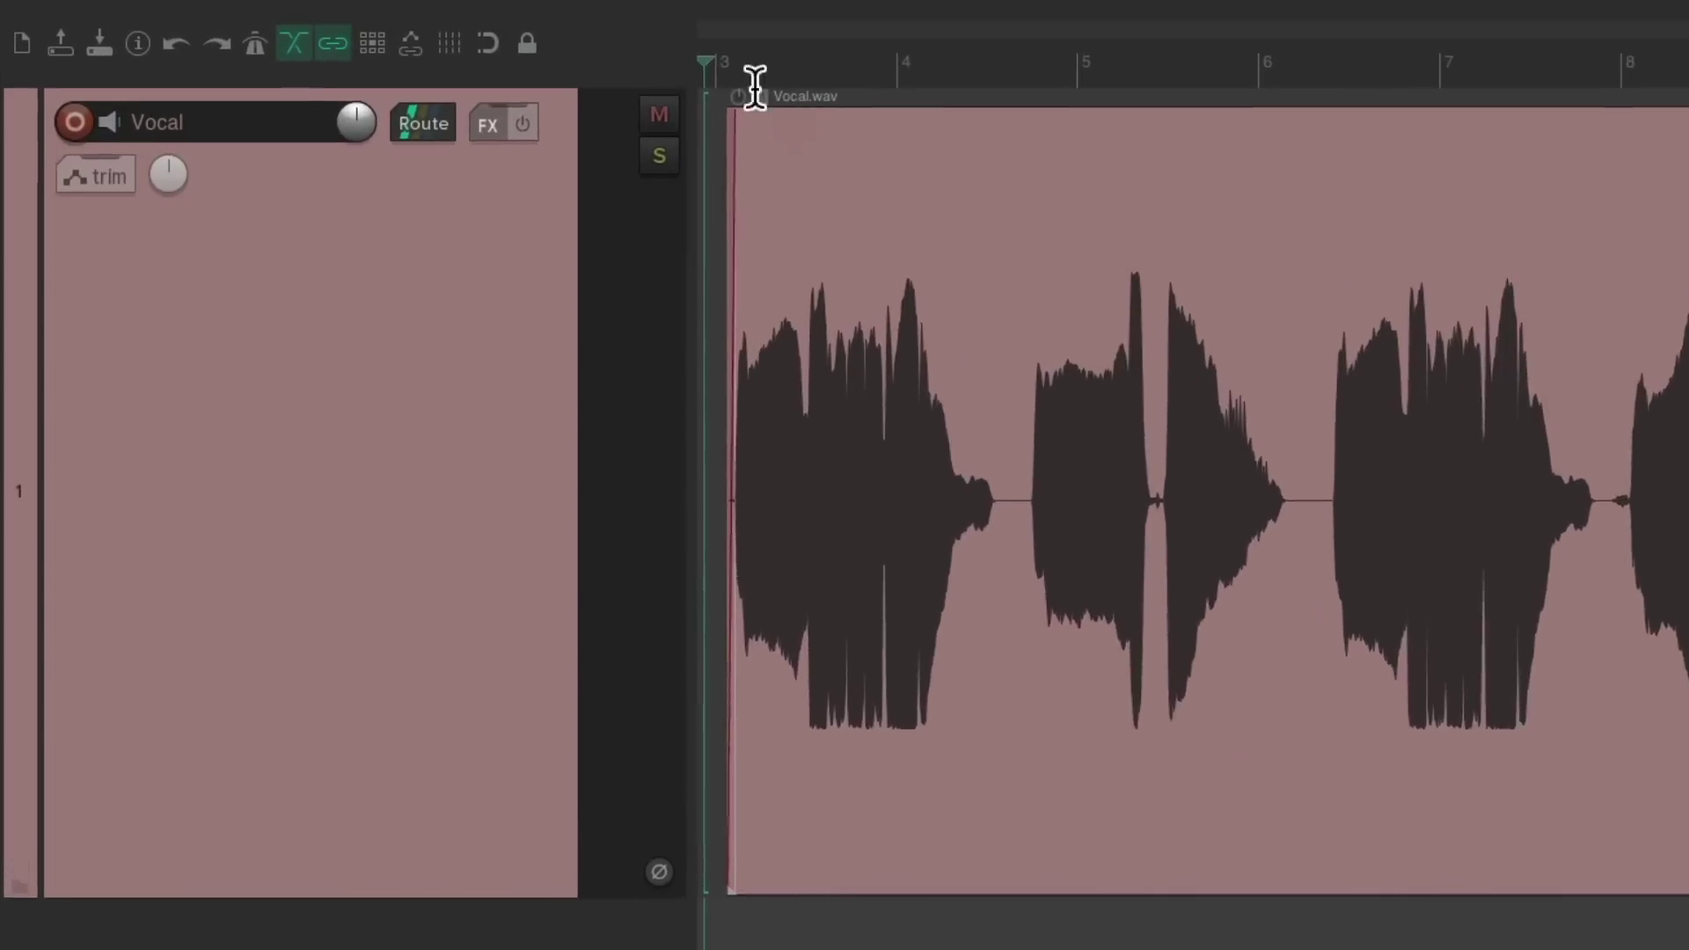
left_click(498, 119)
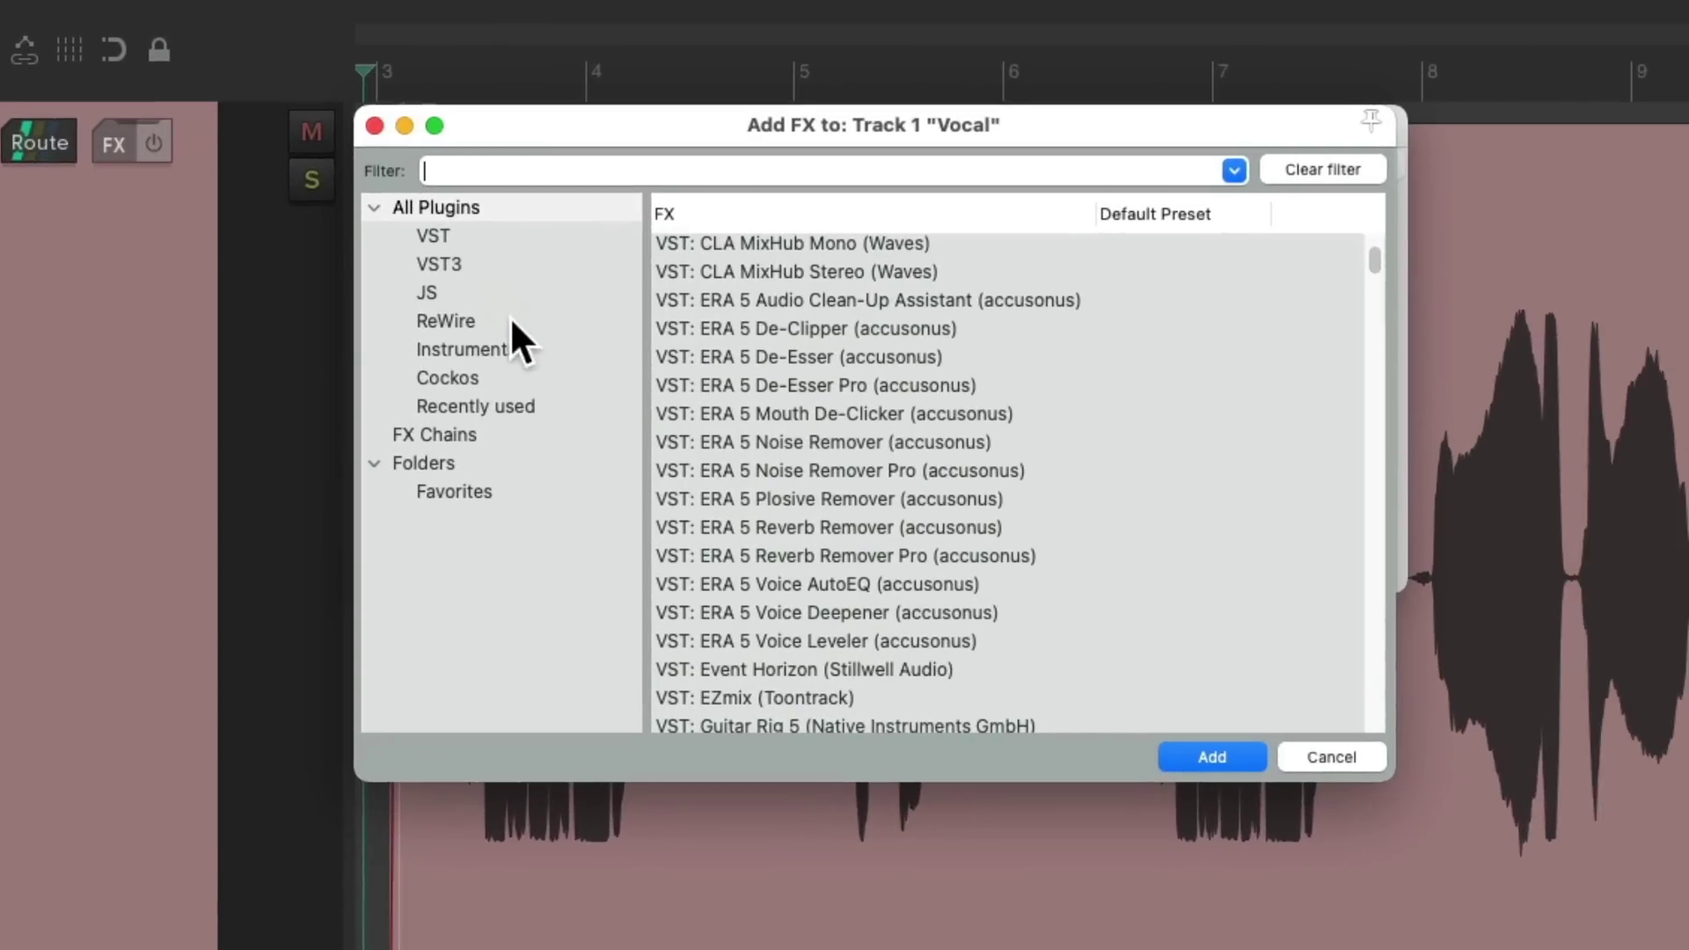
left_click(516, 377)
double_click(911, 526)
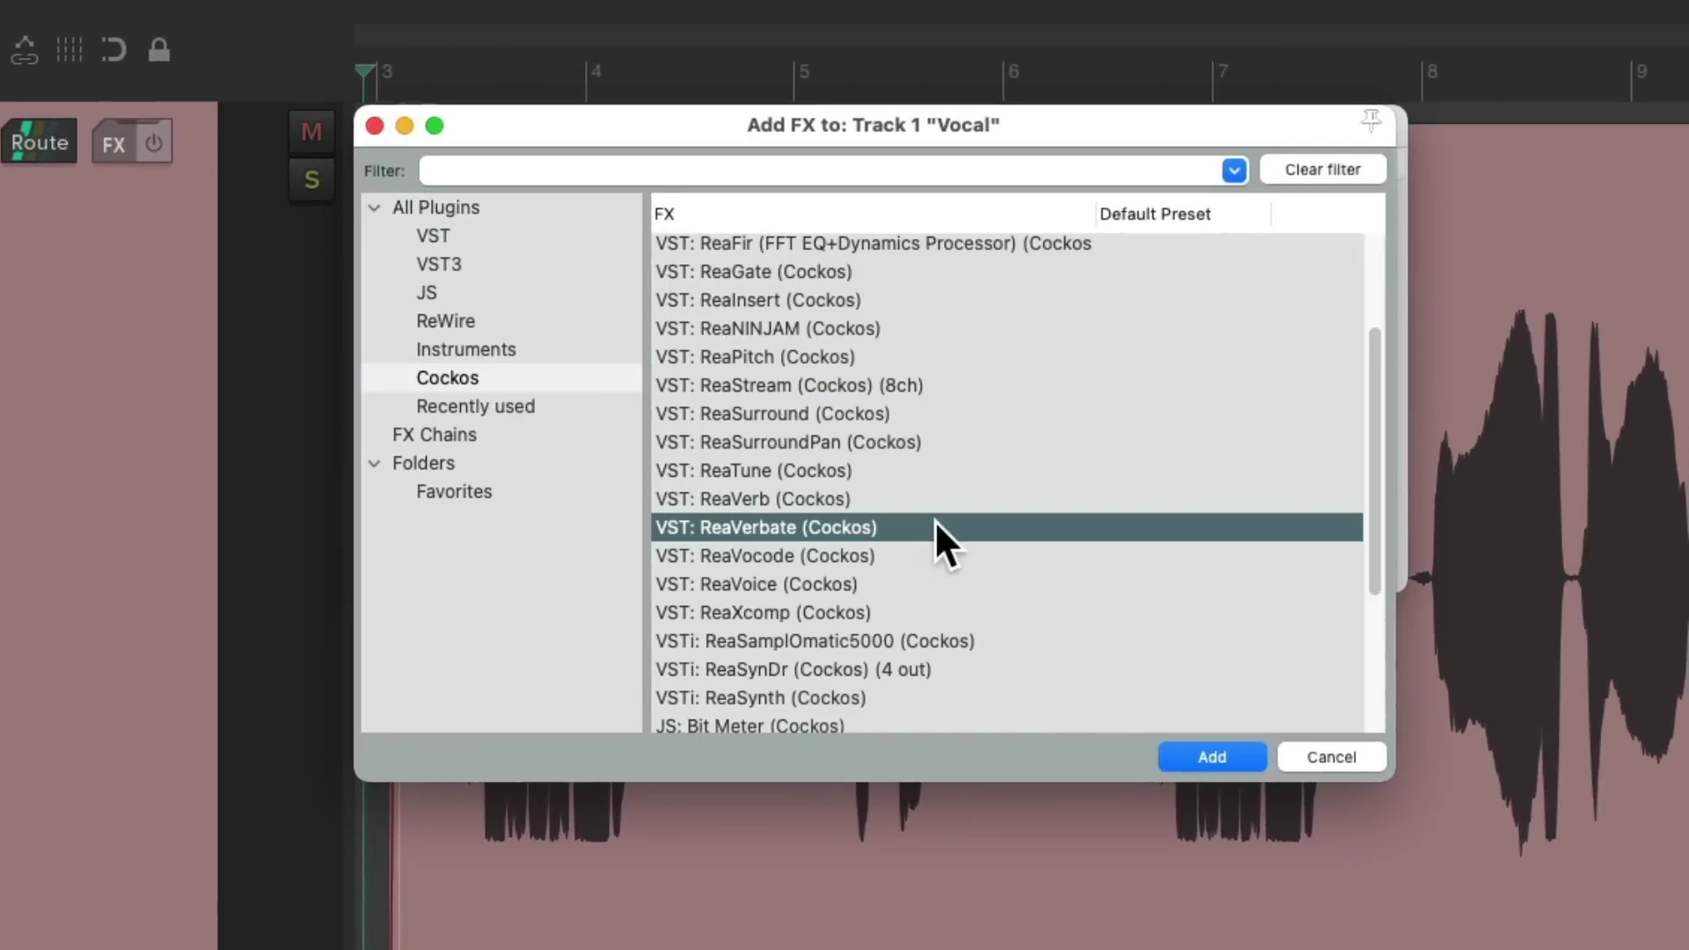
double_click(841, 399)
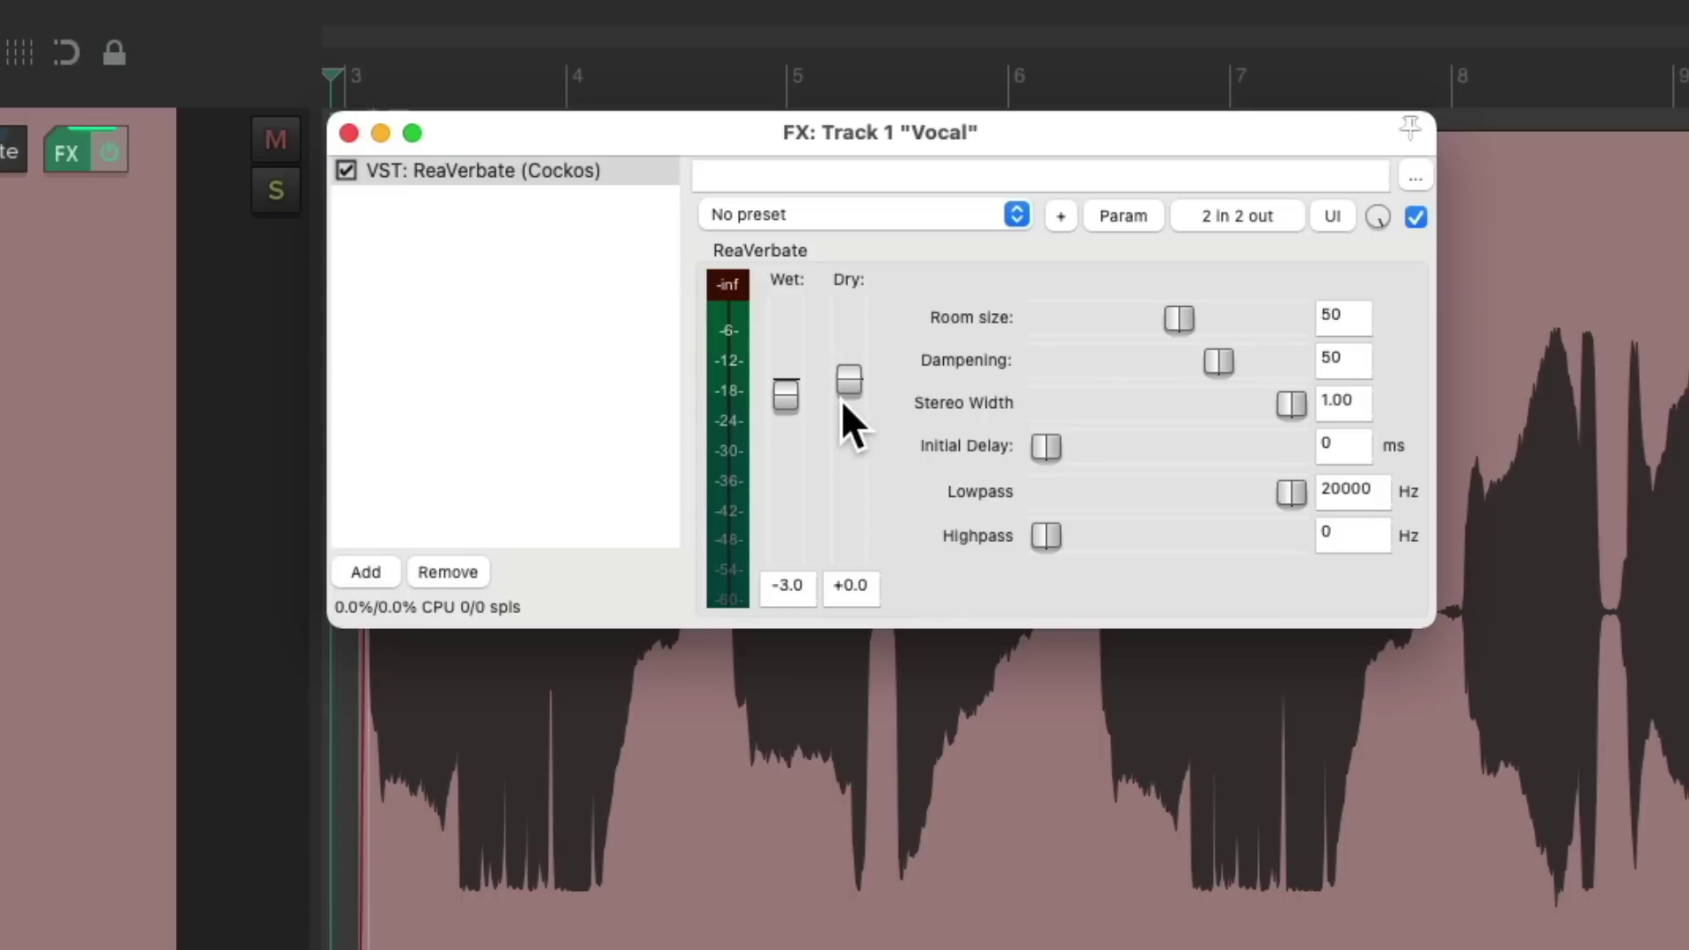
- Play the vocal with the reverb's wet level at about -6.5 dB
left_click_drag(795, 394, 789, 419)
key("space")
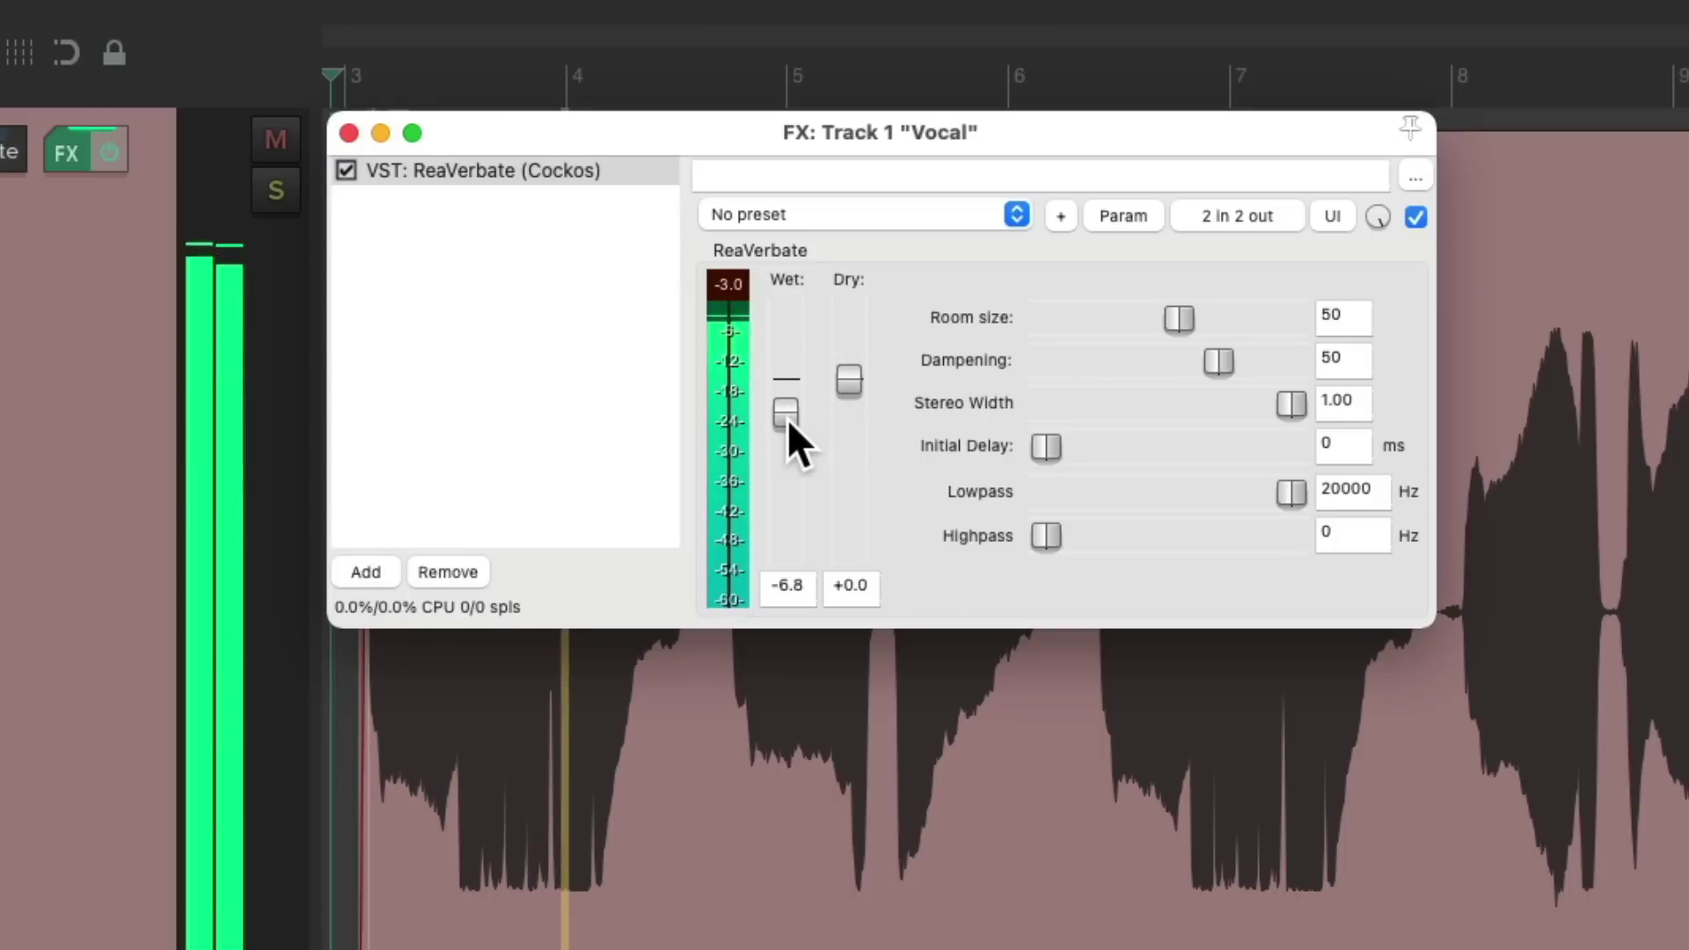
scroll(789, 419, "up", 1)
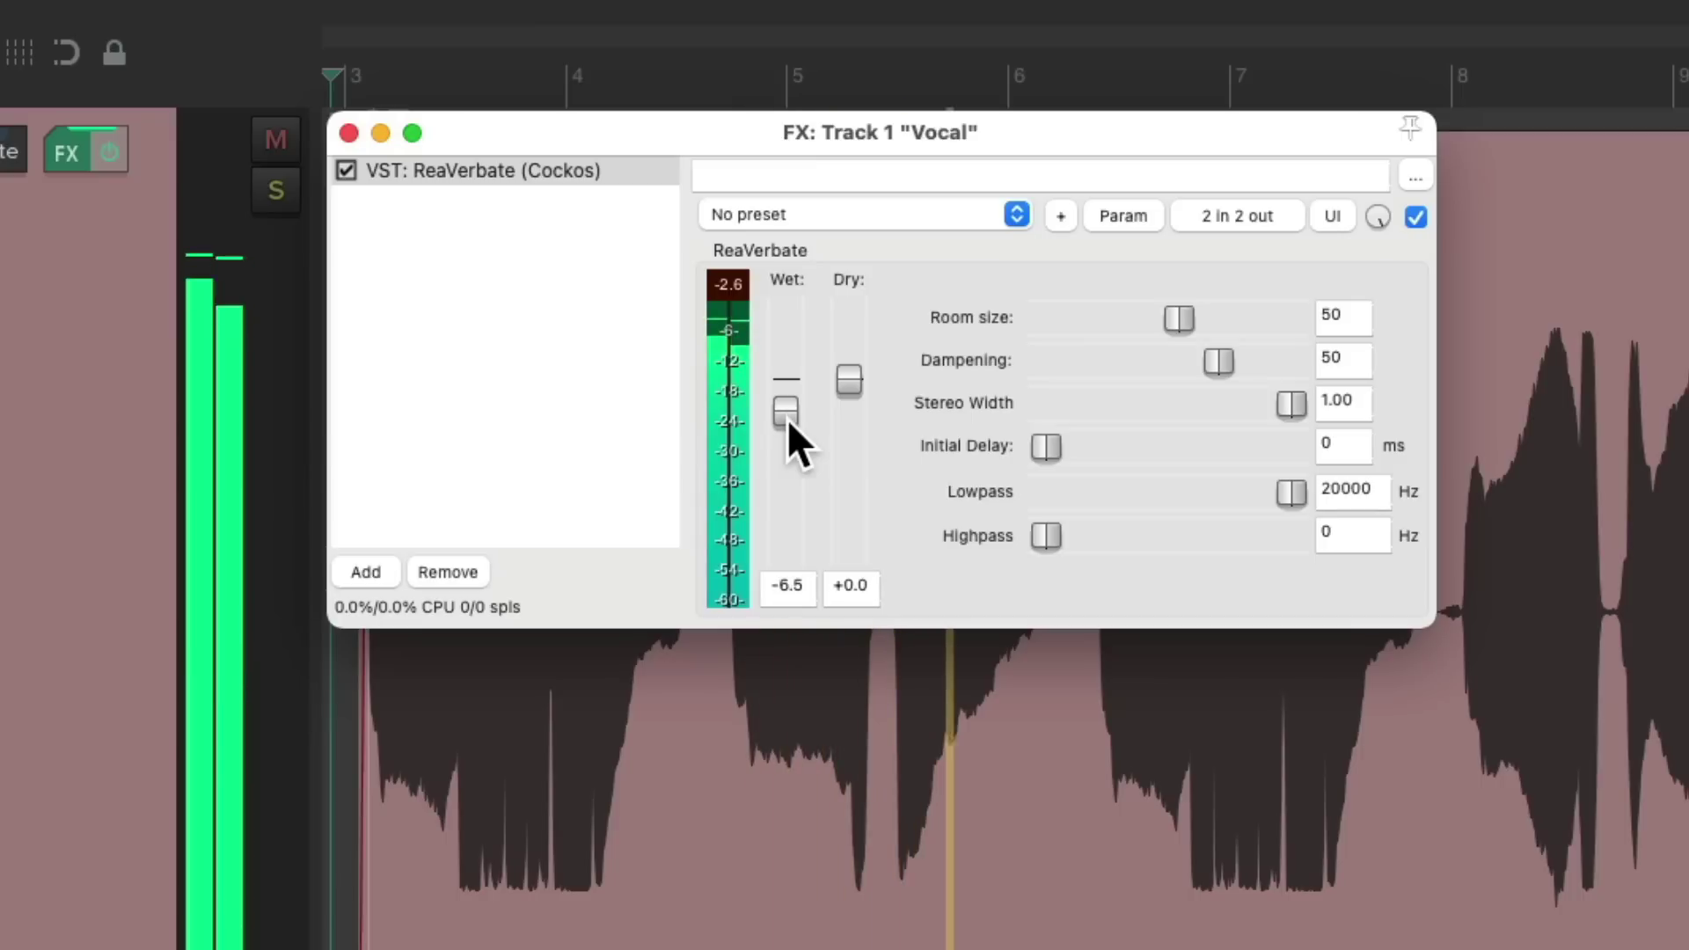
key("space")
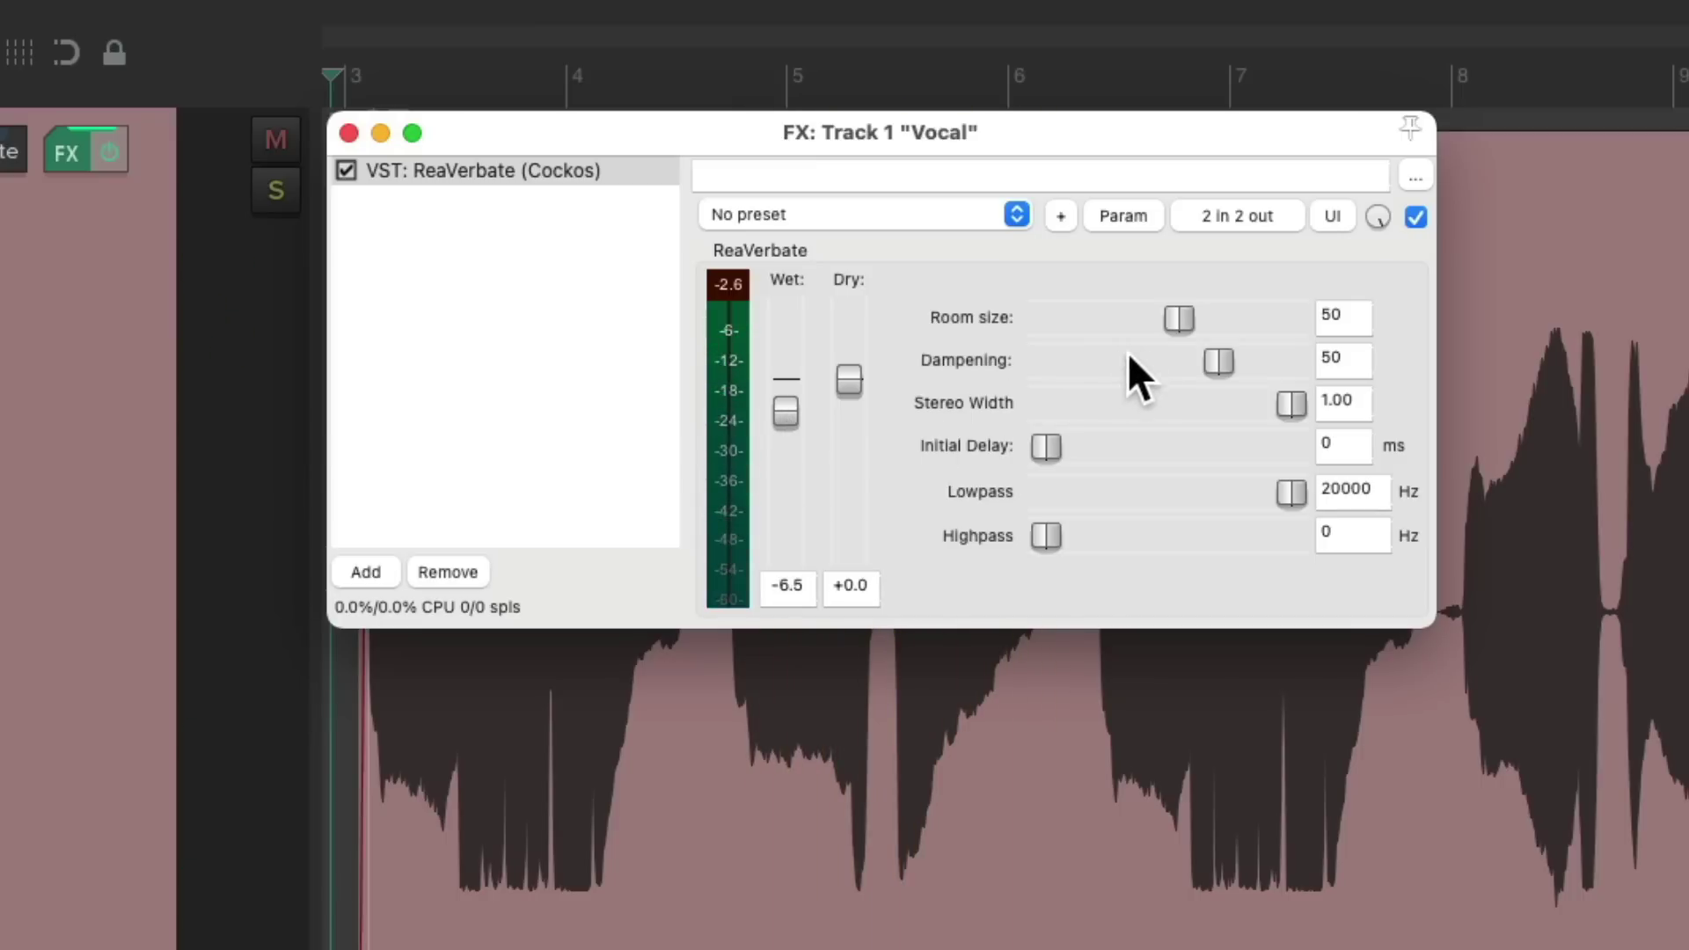
- Try room sizes of 78 and 95 on the vocal, balancing the wet level at about -6.8 and -10.1 dB respectively
scroll(1239, 341, "up", 1)
key("space")
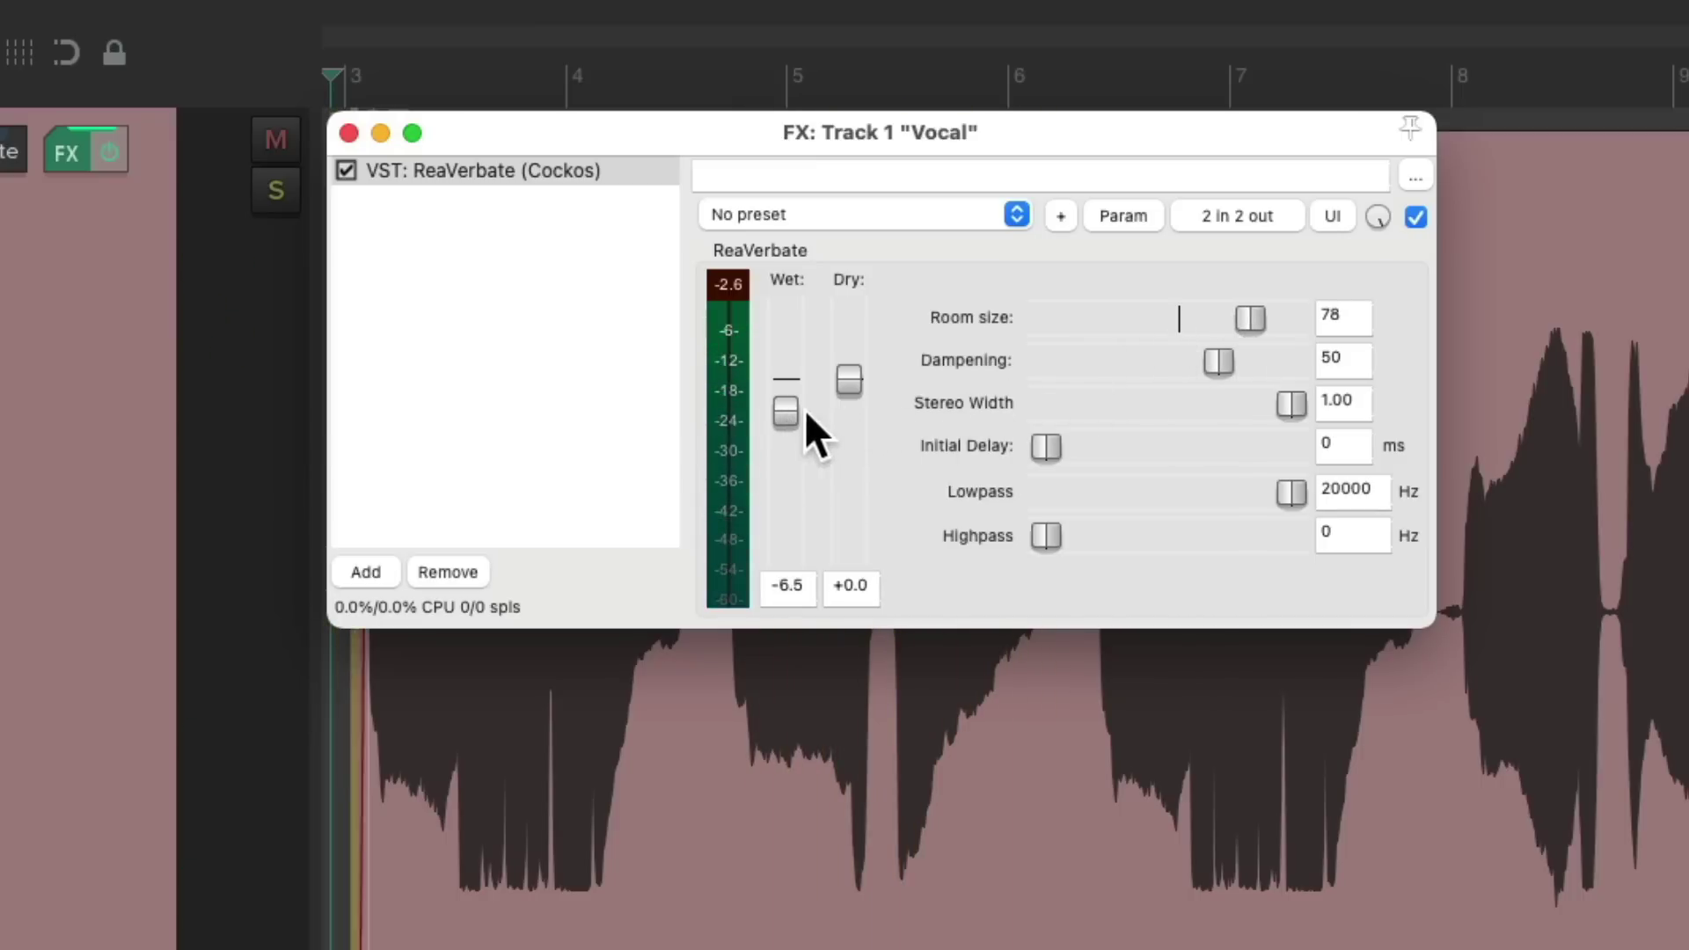
scroll(777, 409, "down", 1)
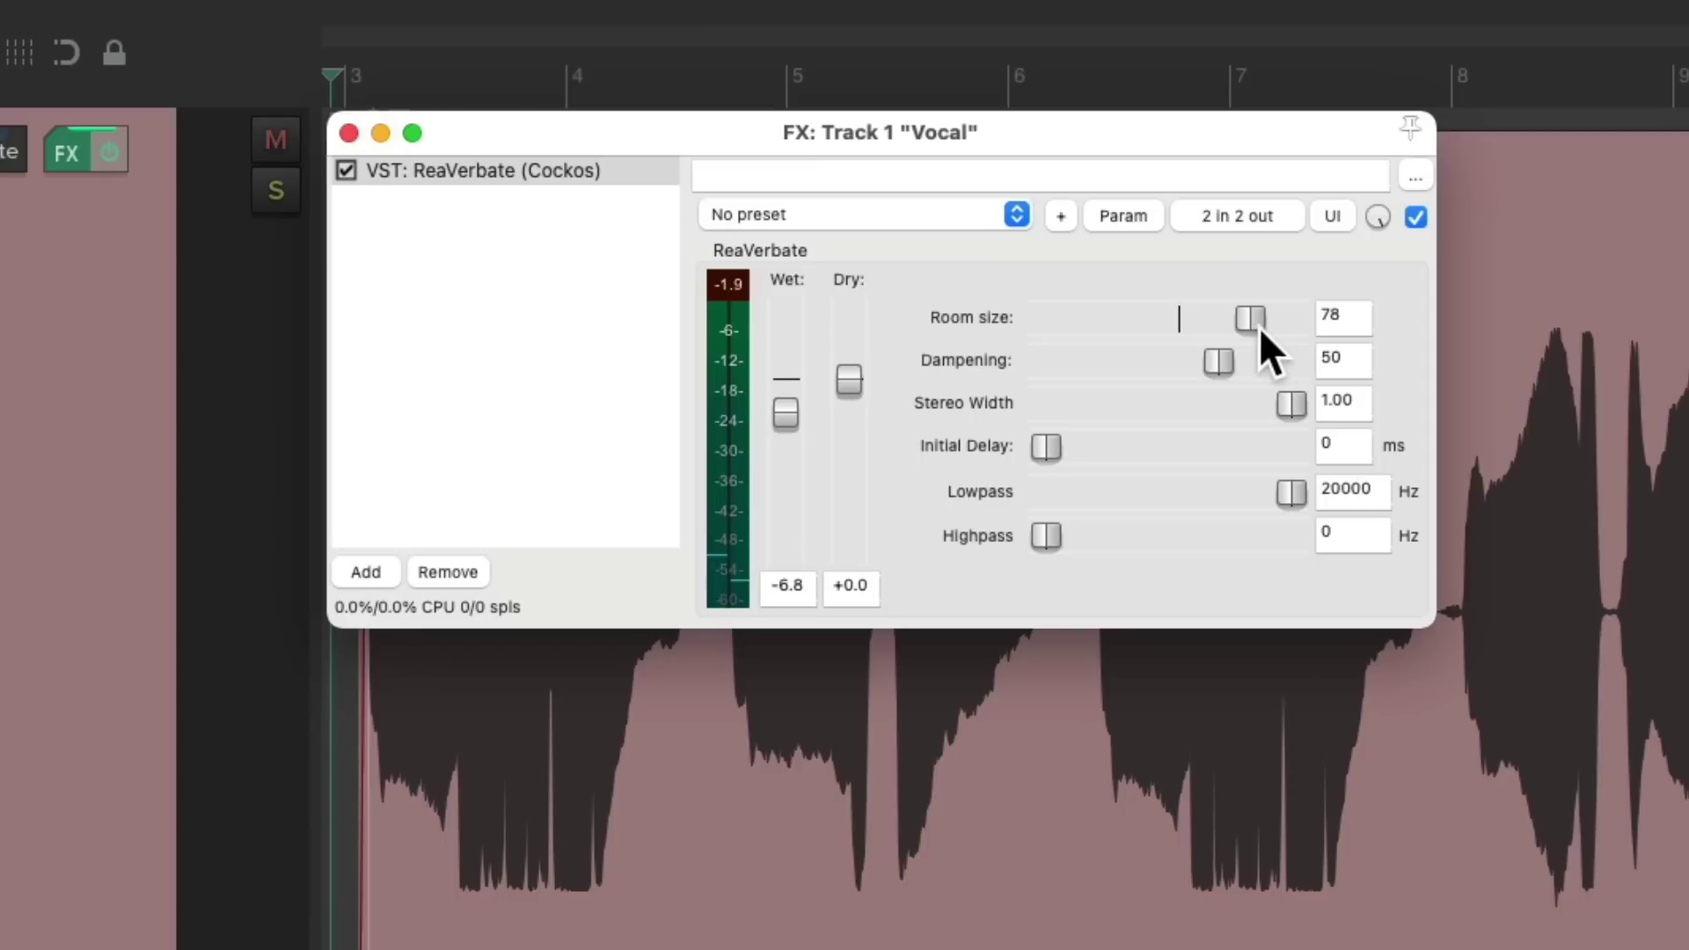
left_click_drag(1279, 336, 1287, 338)
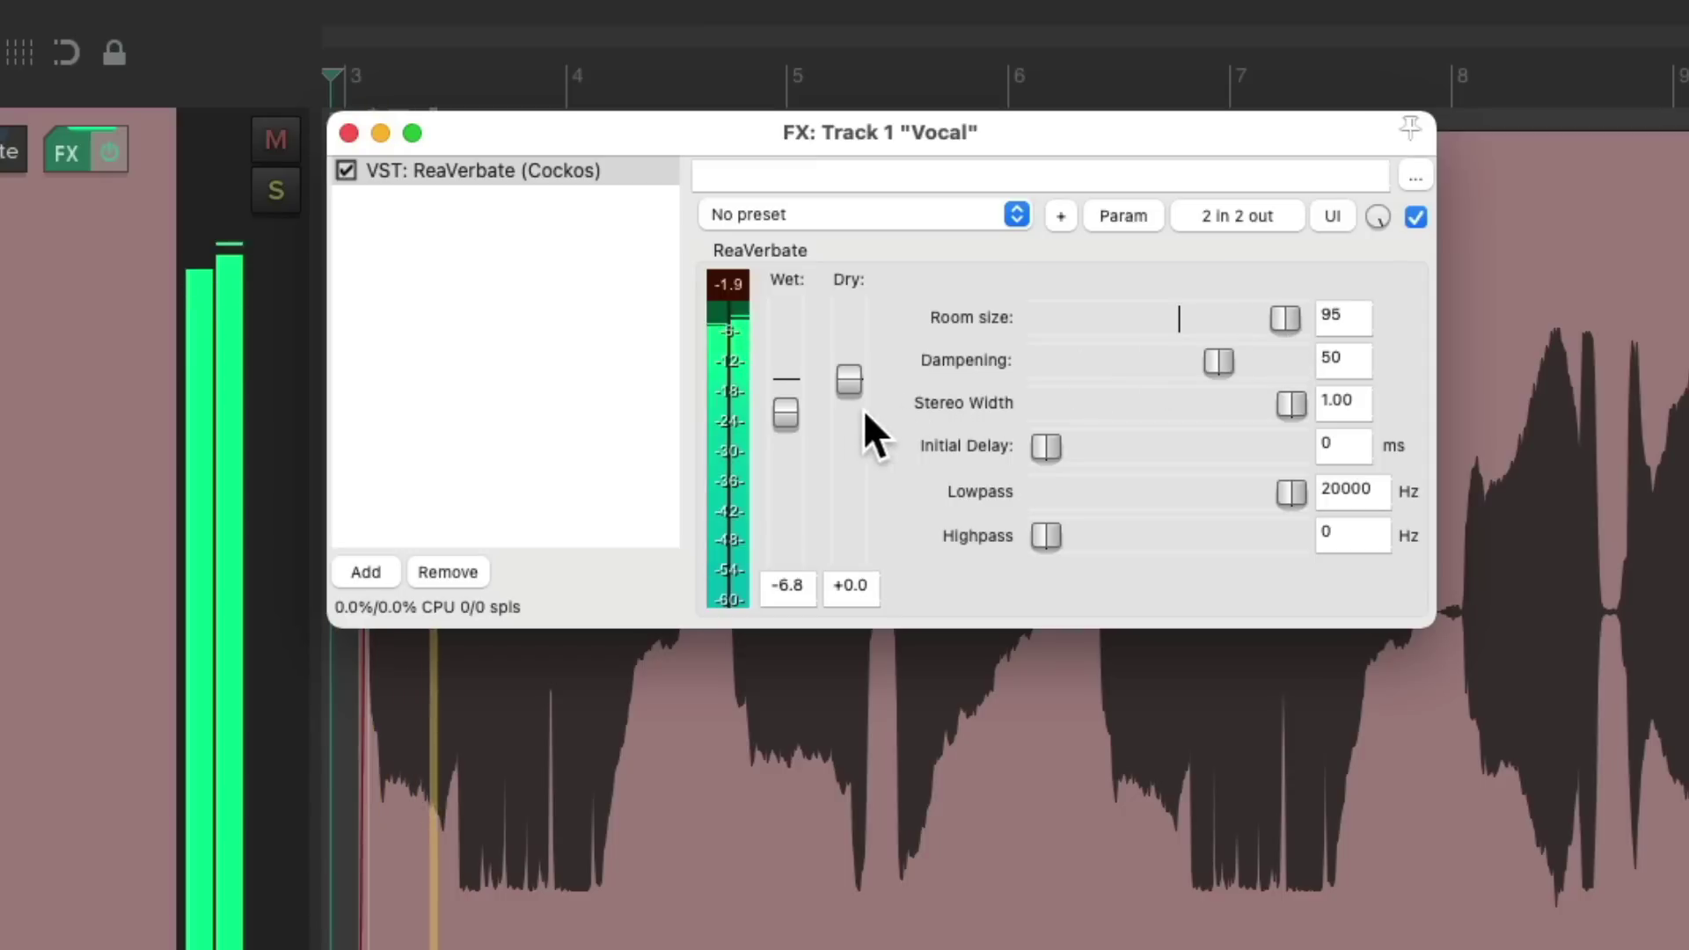
scroll(791, 415, "down", 5)
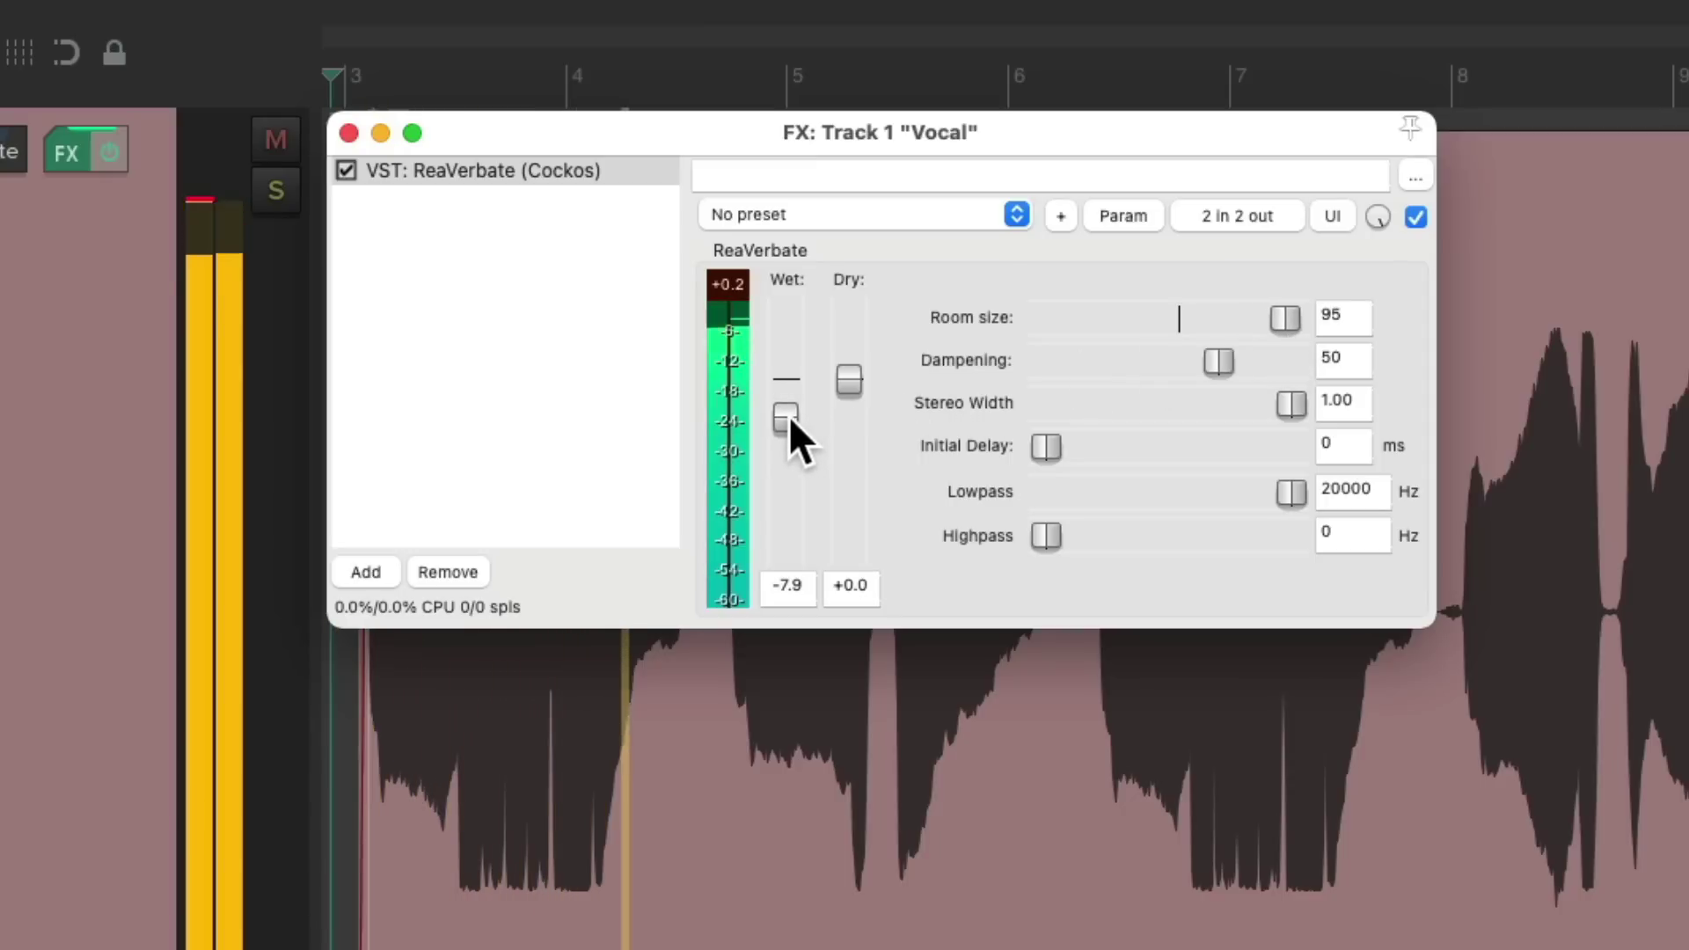
scroll(788, 418, "down", 6)
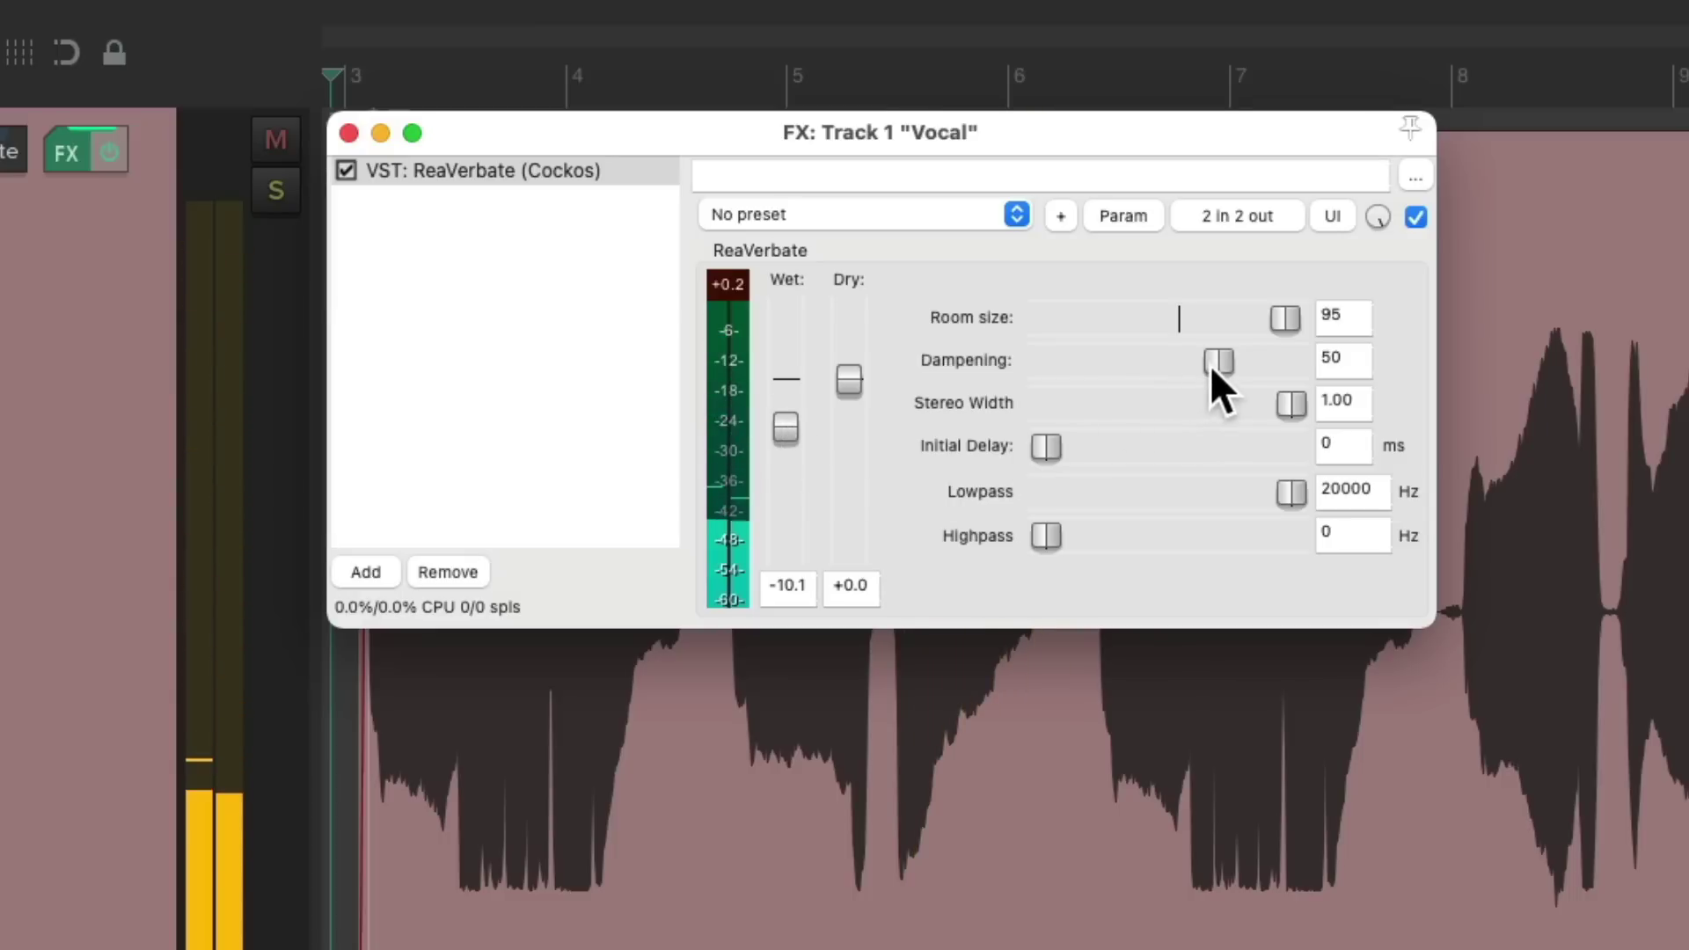
- Try a dampening of 9 on the vocal reverb with the wet level at about -11.6 dB, and reset the dampening to 50
left_click_drag(1214, 362, 1112, 382)
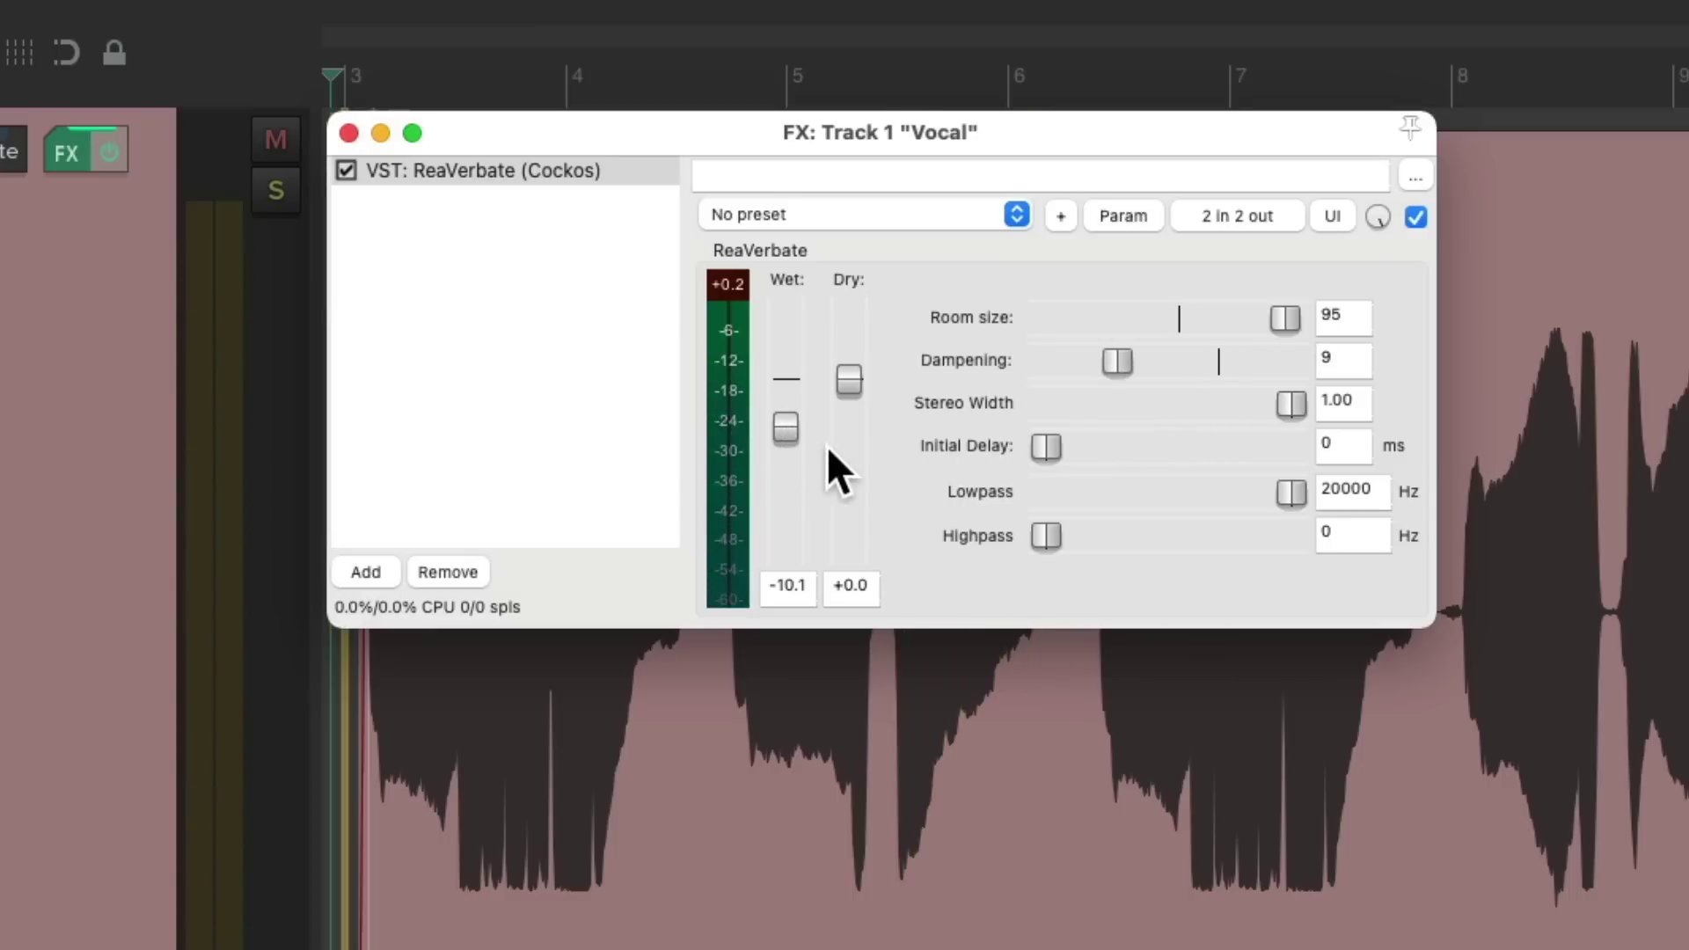
left_click_drag(784, 432, 780, 440)
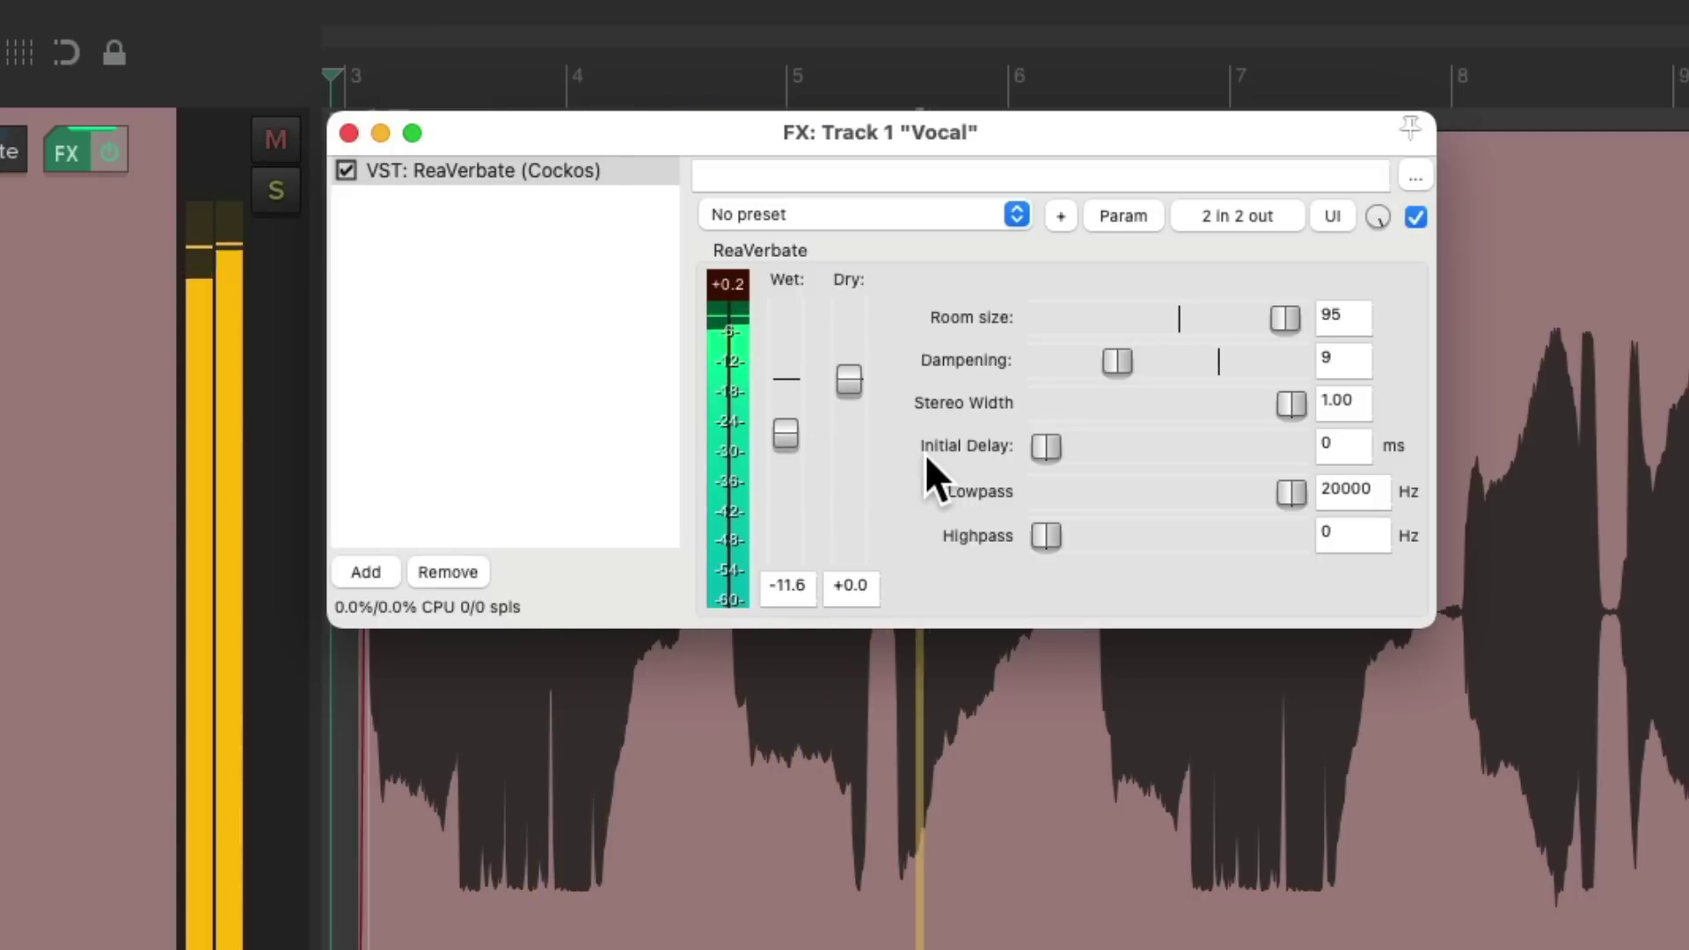
key("space")
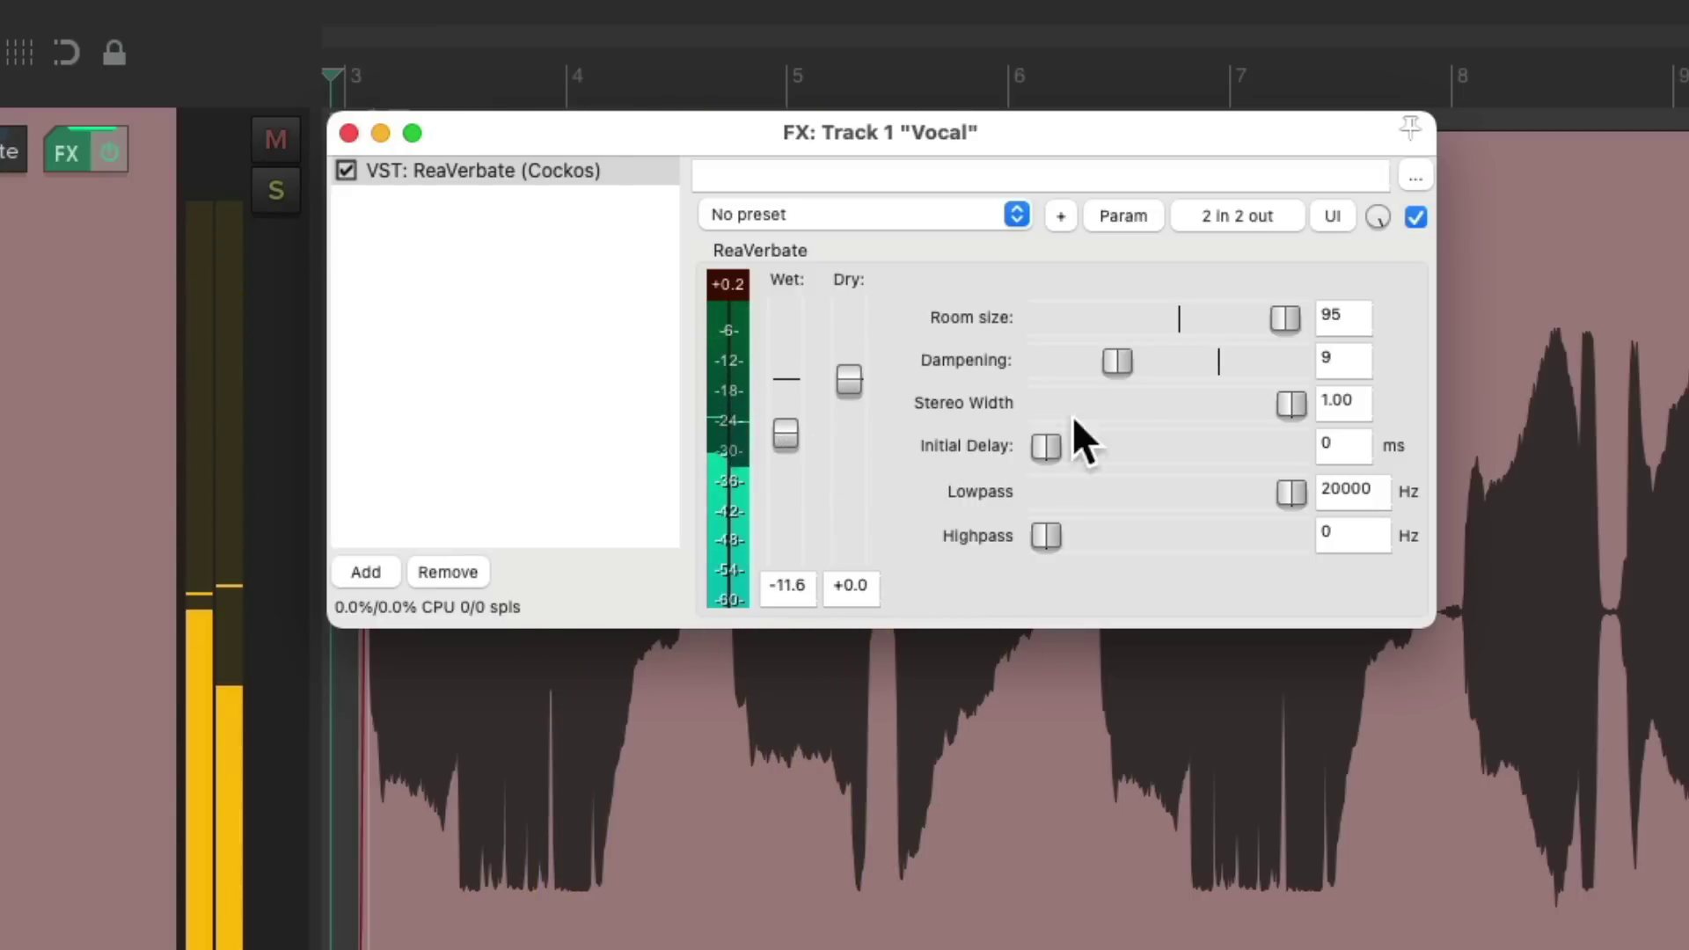
double_click(1119, 363)
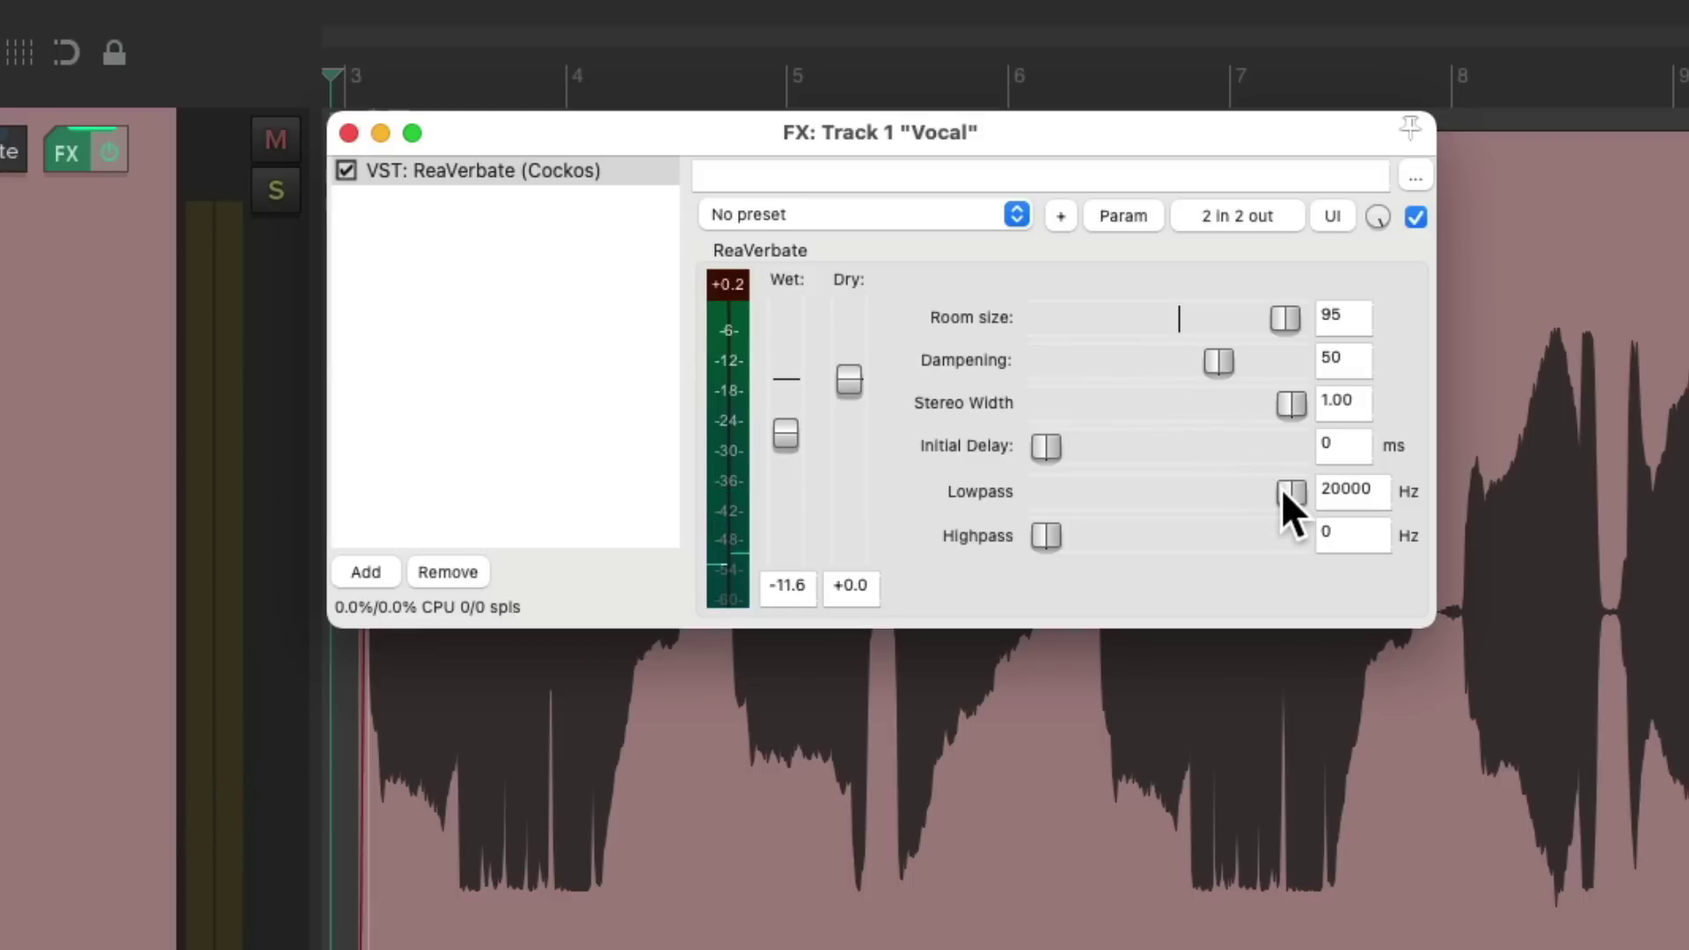
- Try lowpass values of 3269 and 2385 Hz with the wet level at about -9.0 dB, and restore the lowpass to 20000 Hz
key("space")
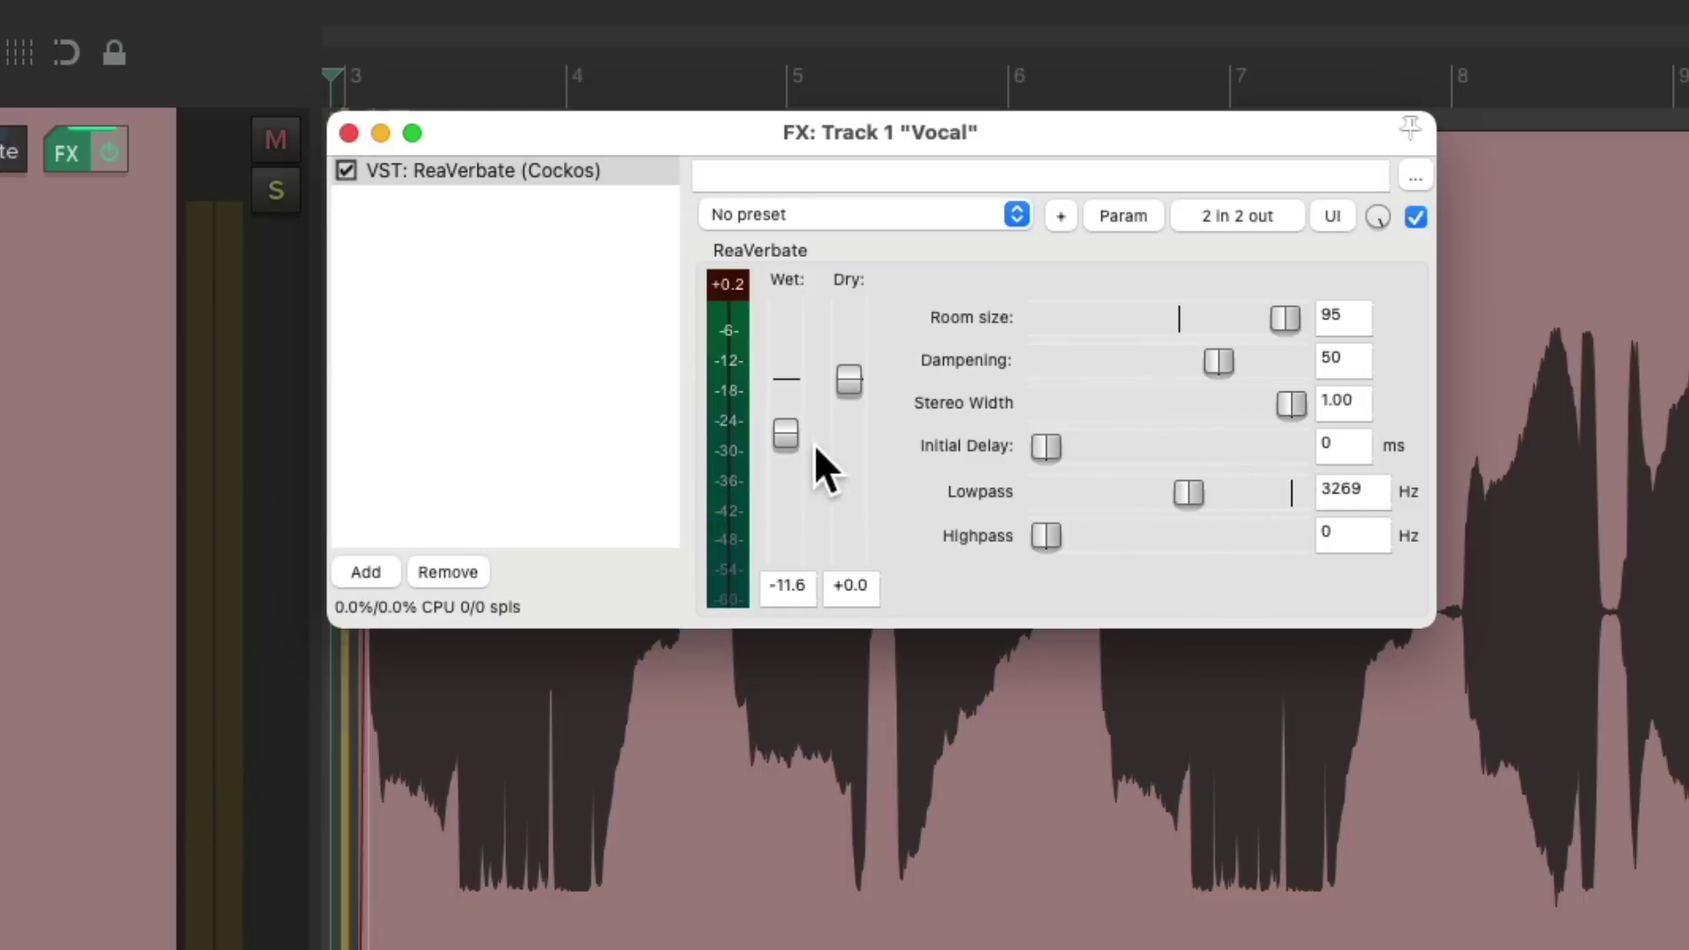
left_click_drag(783, 433, 783, 425)
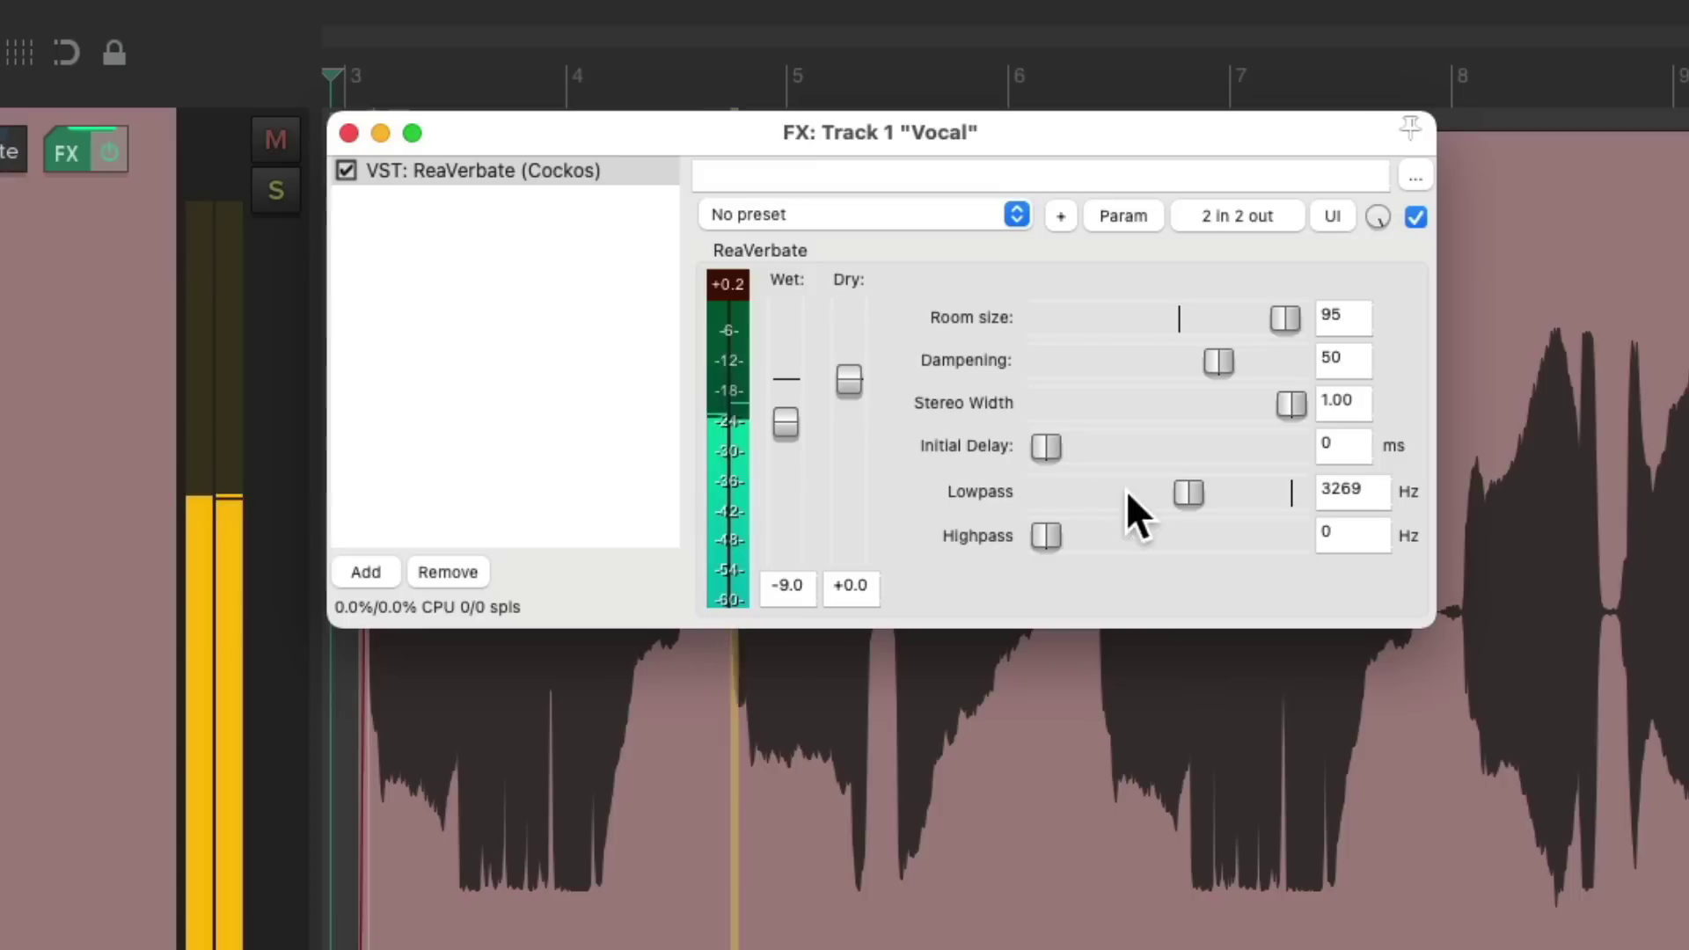
left_click_drag(1180, 498, 1165, 505)
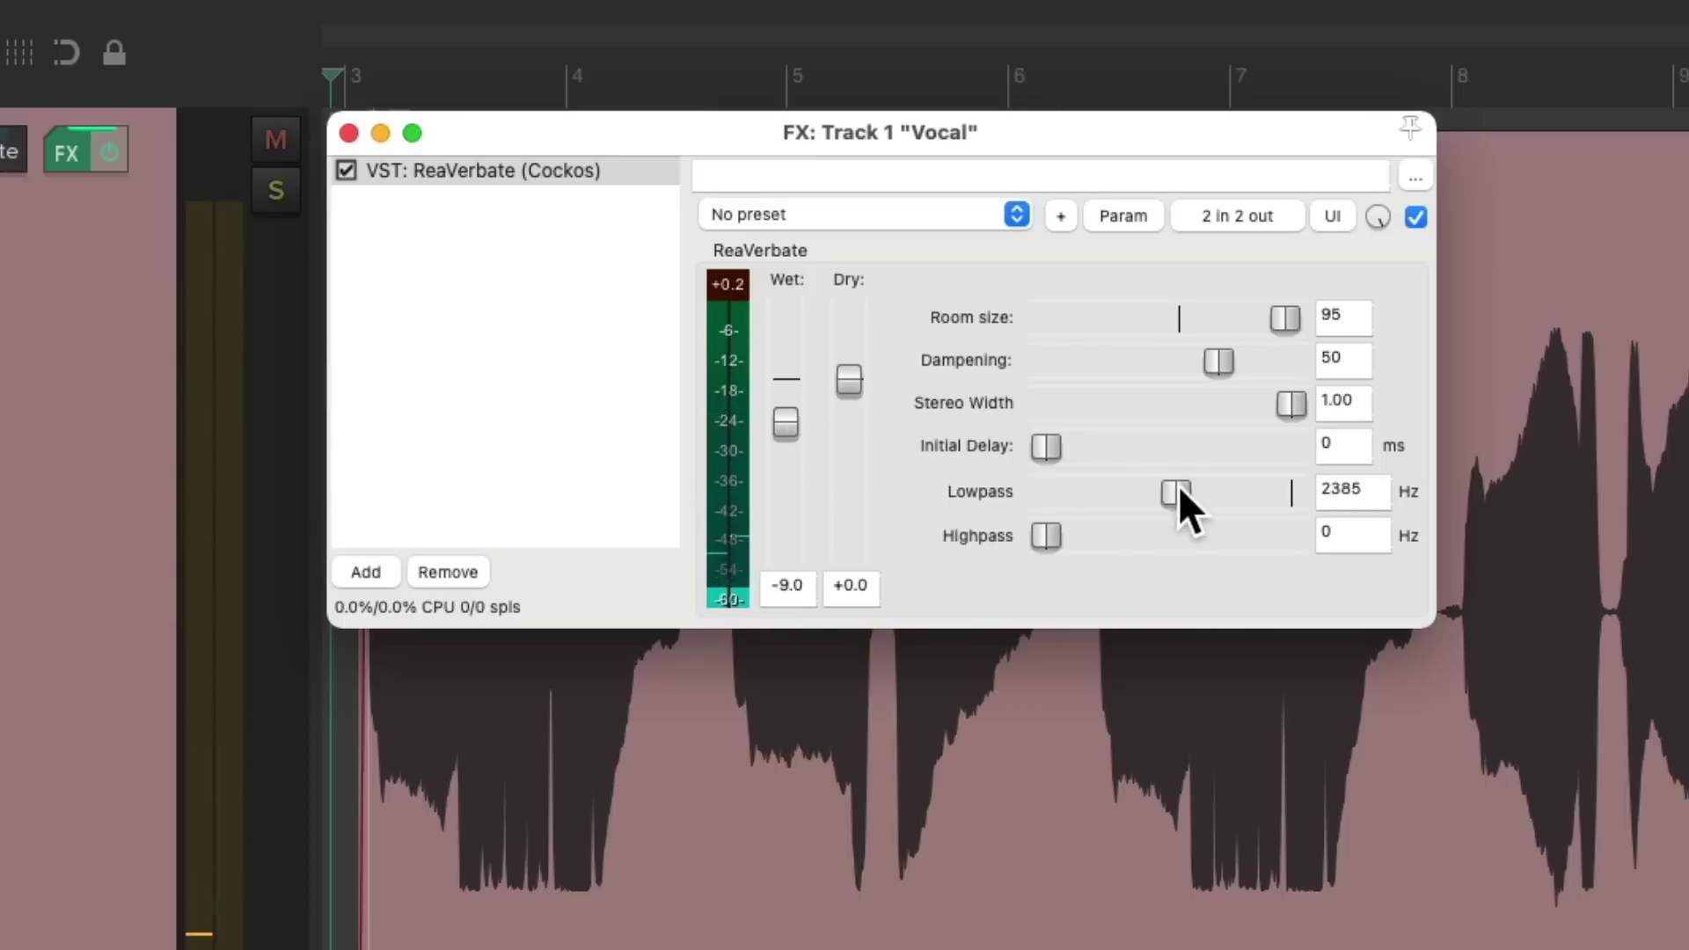
left_click_drag(1178, 491, 1312, 500)
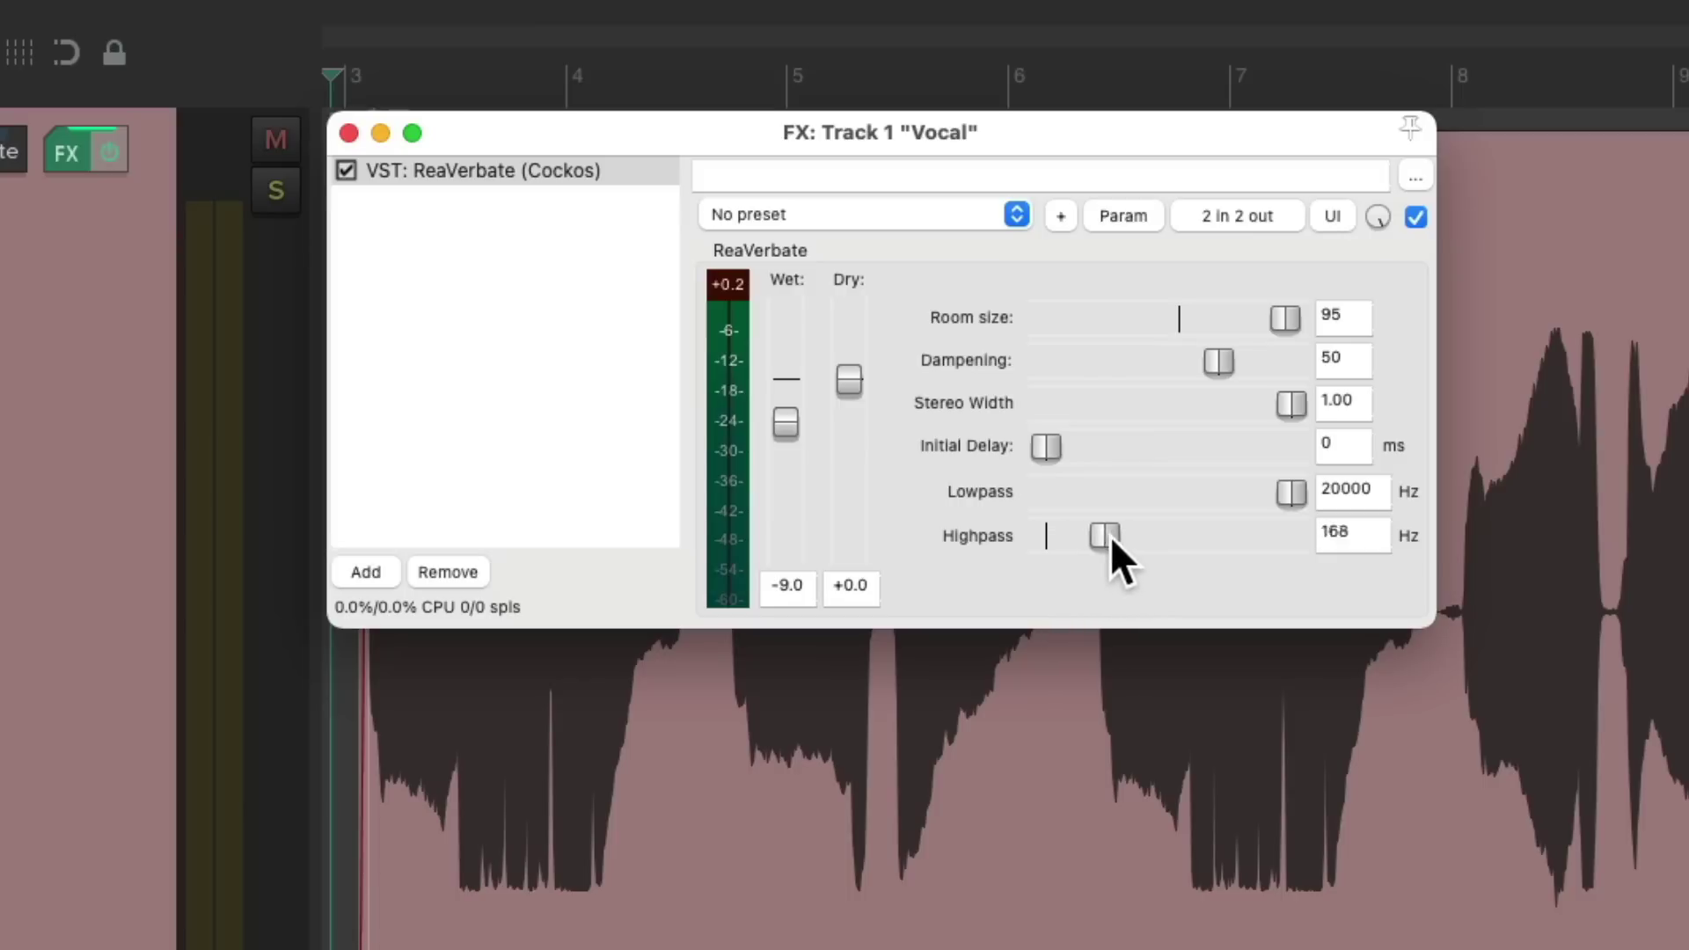
- Try highpass values of 586 and 786 Hz with the wet level up to about -8.0 dB, and restore the highpass to 0 Hz
left_click(781, 421)
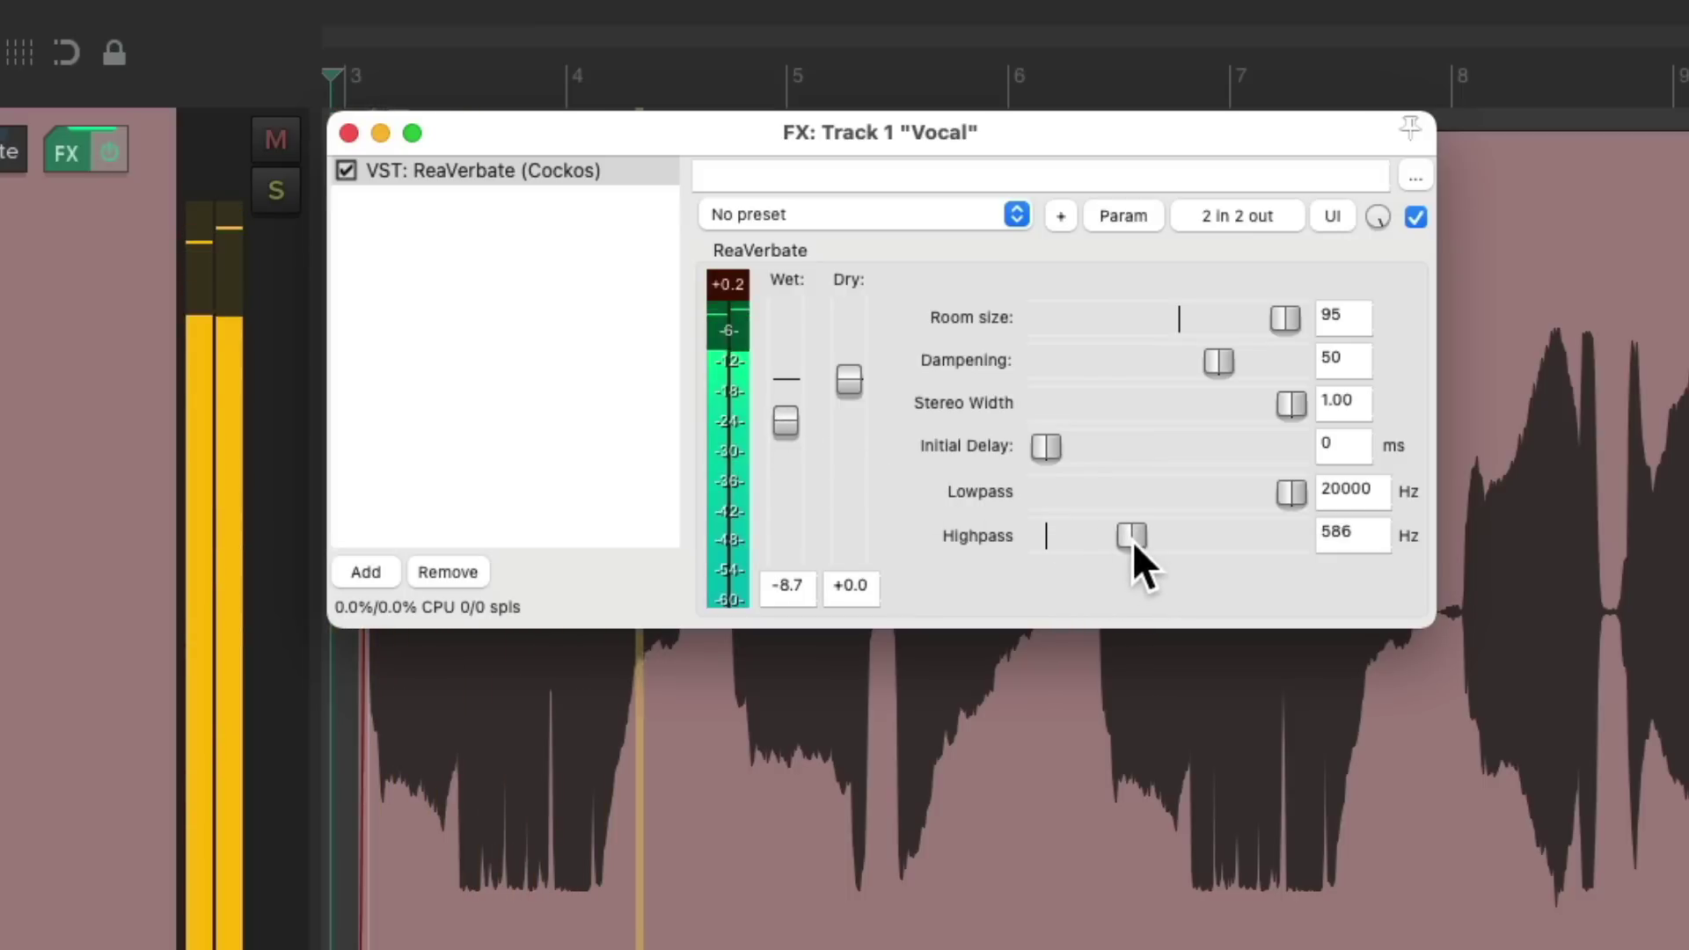
left_click_drag(1133, 541, 1141, 540)
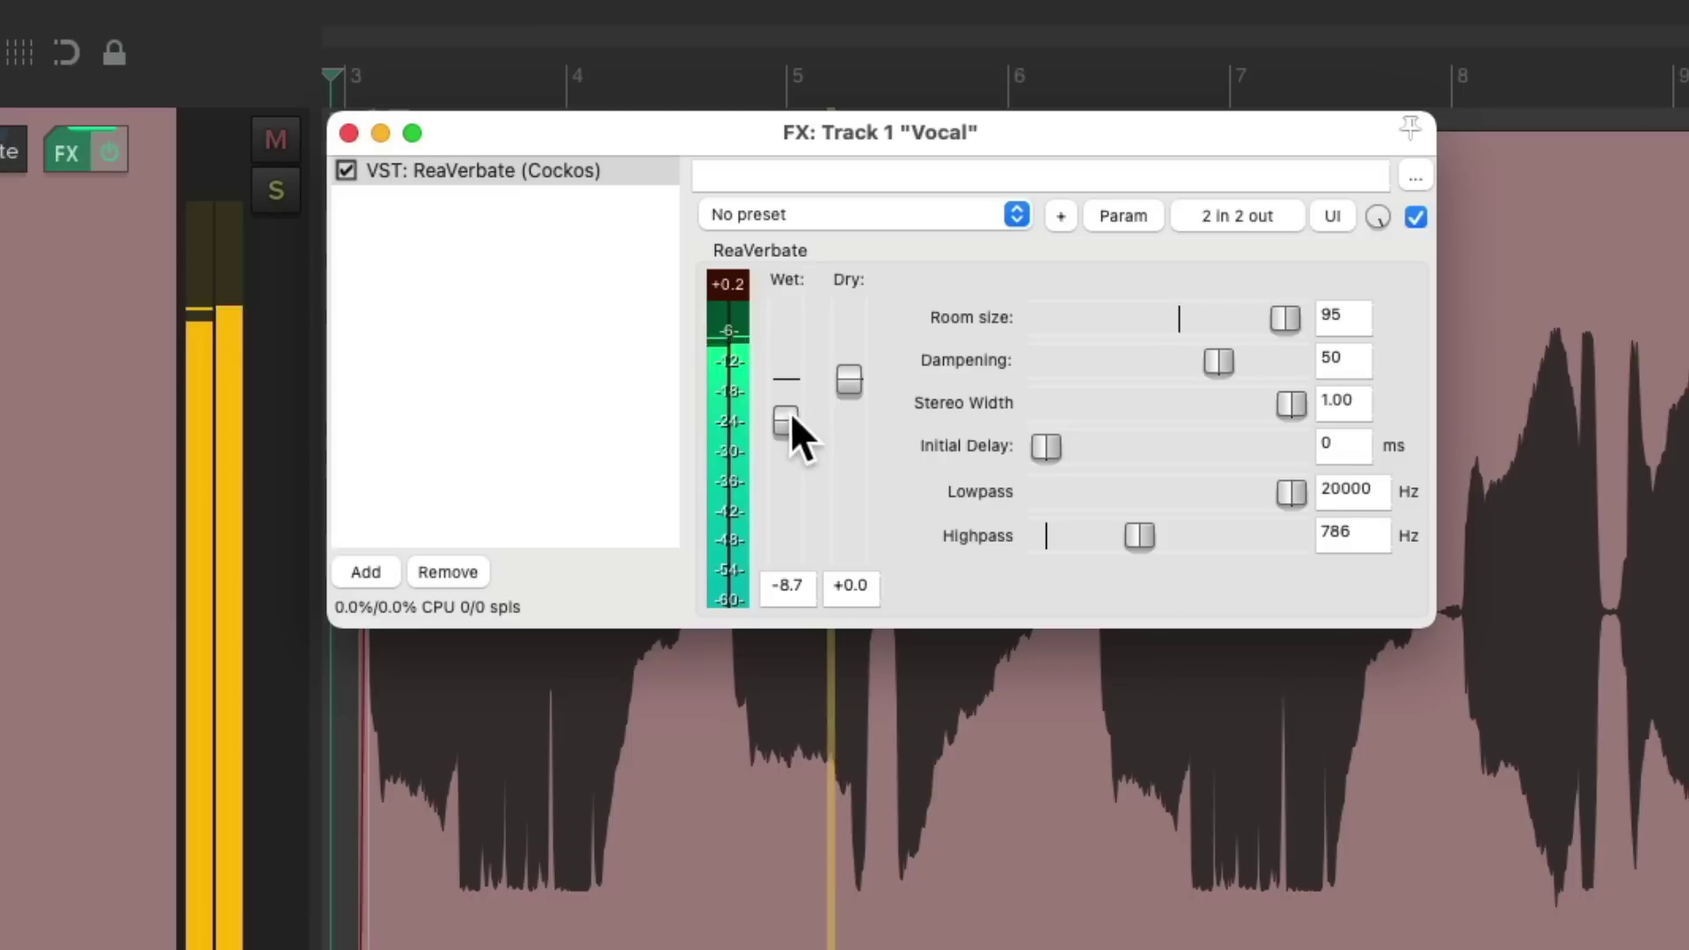
left_click_drag(784, 416, 784, 414)
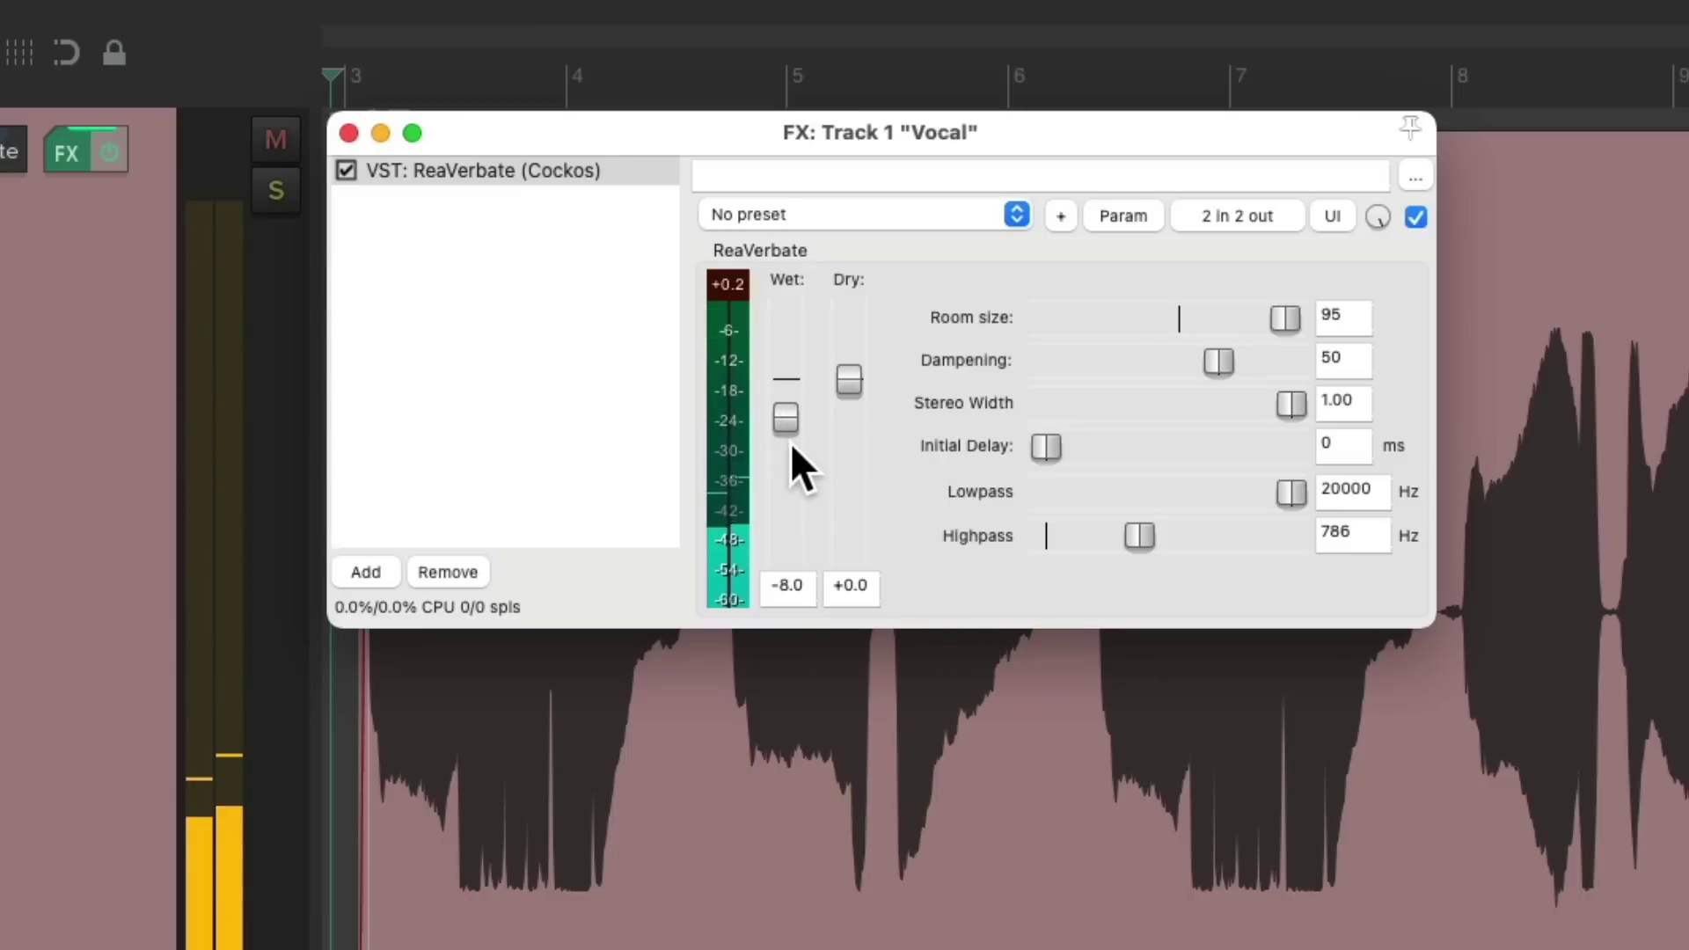
left_click_drag(1125, 533, 1022, 542)
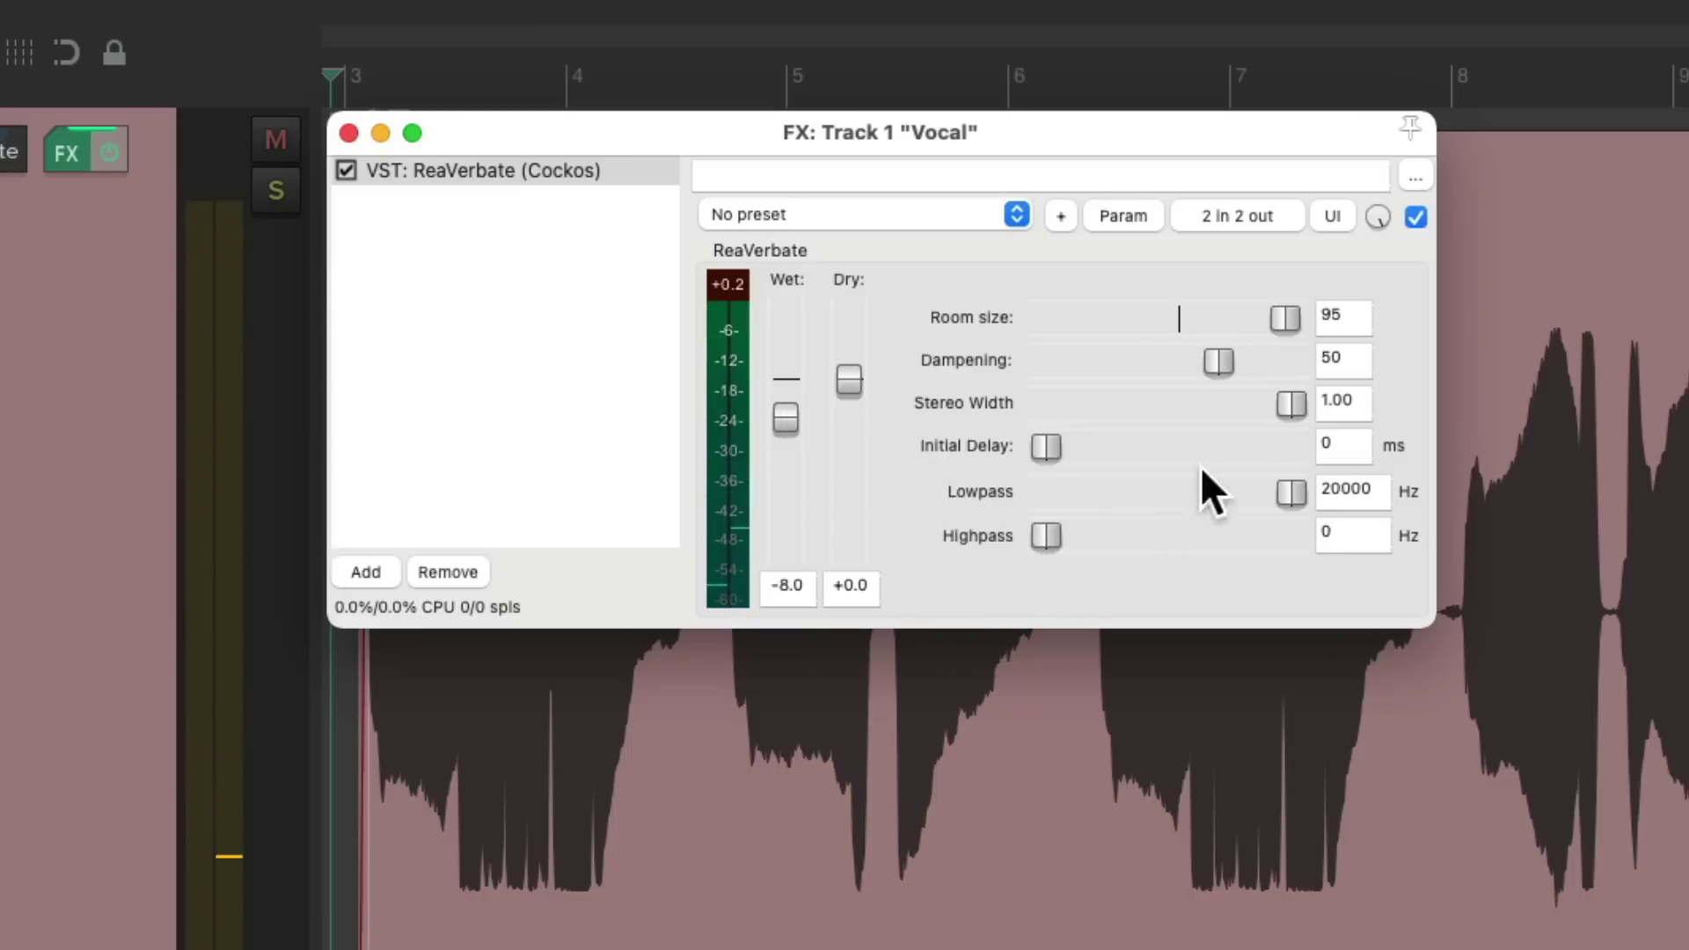
- Try a room size of 38 on the vocal, raising the wet level to about -3.9 dB
double_click(1279, 322)
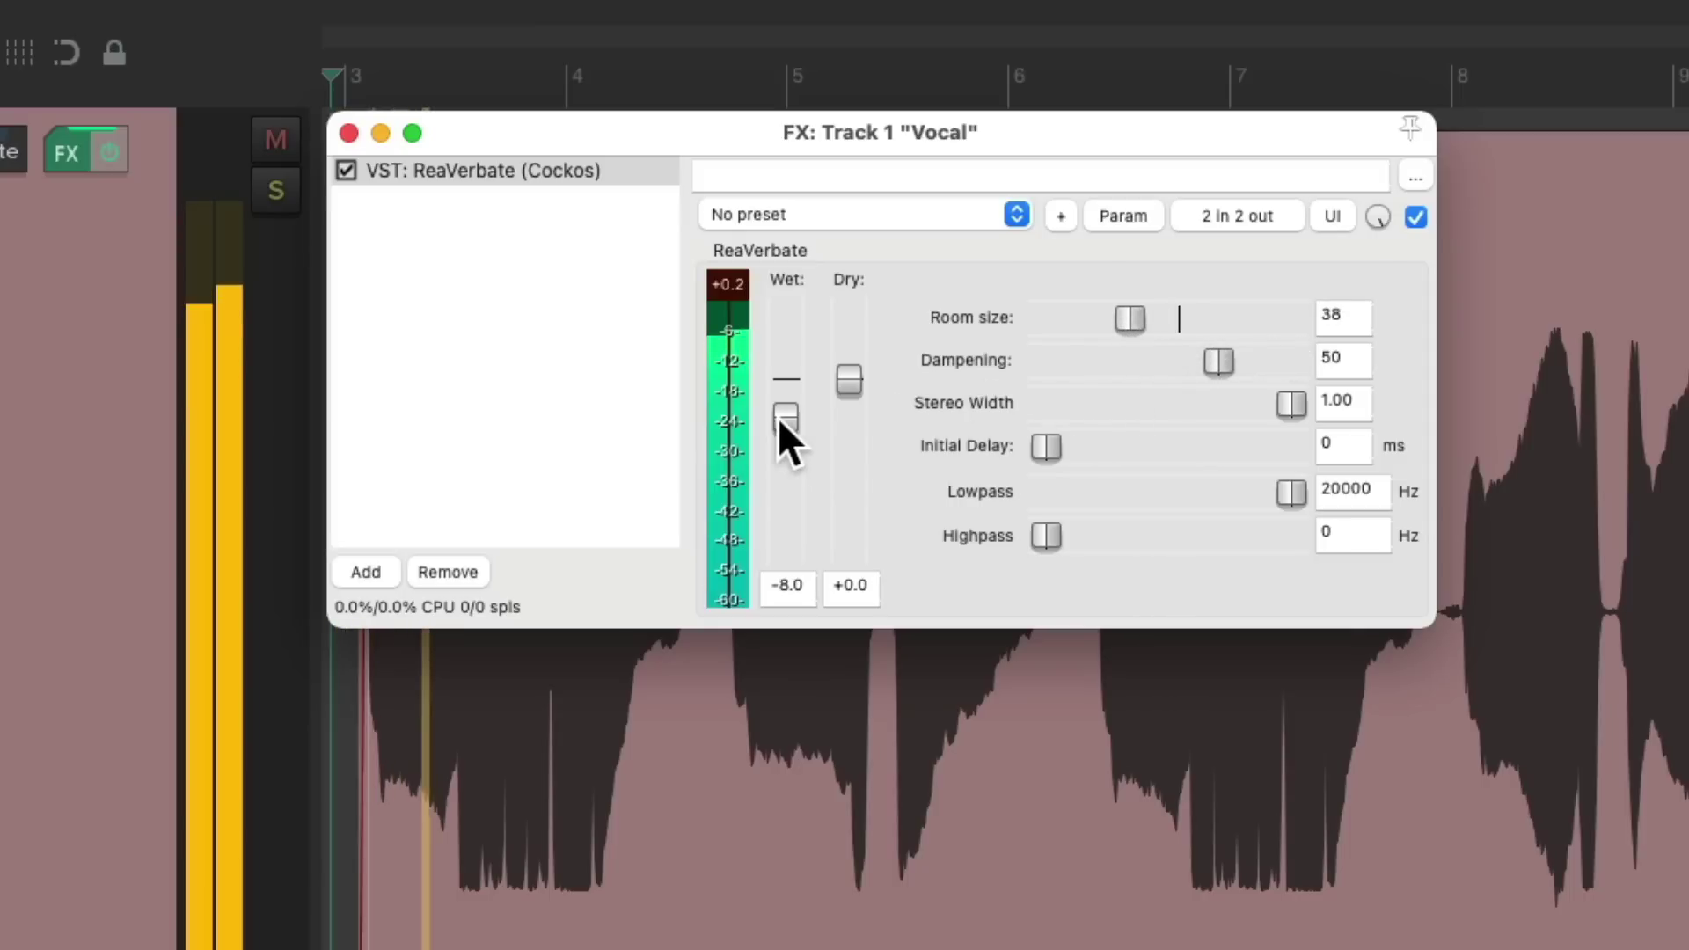
left_click_drag(780, 419, 785, 396)
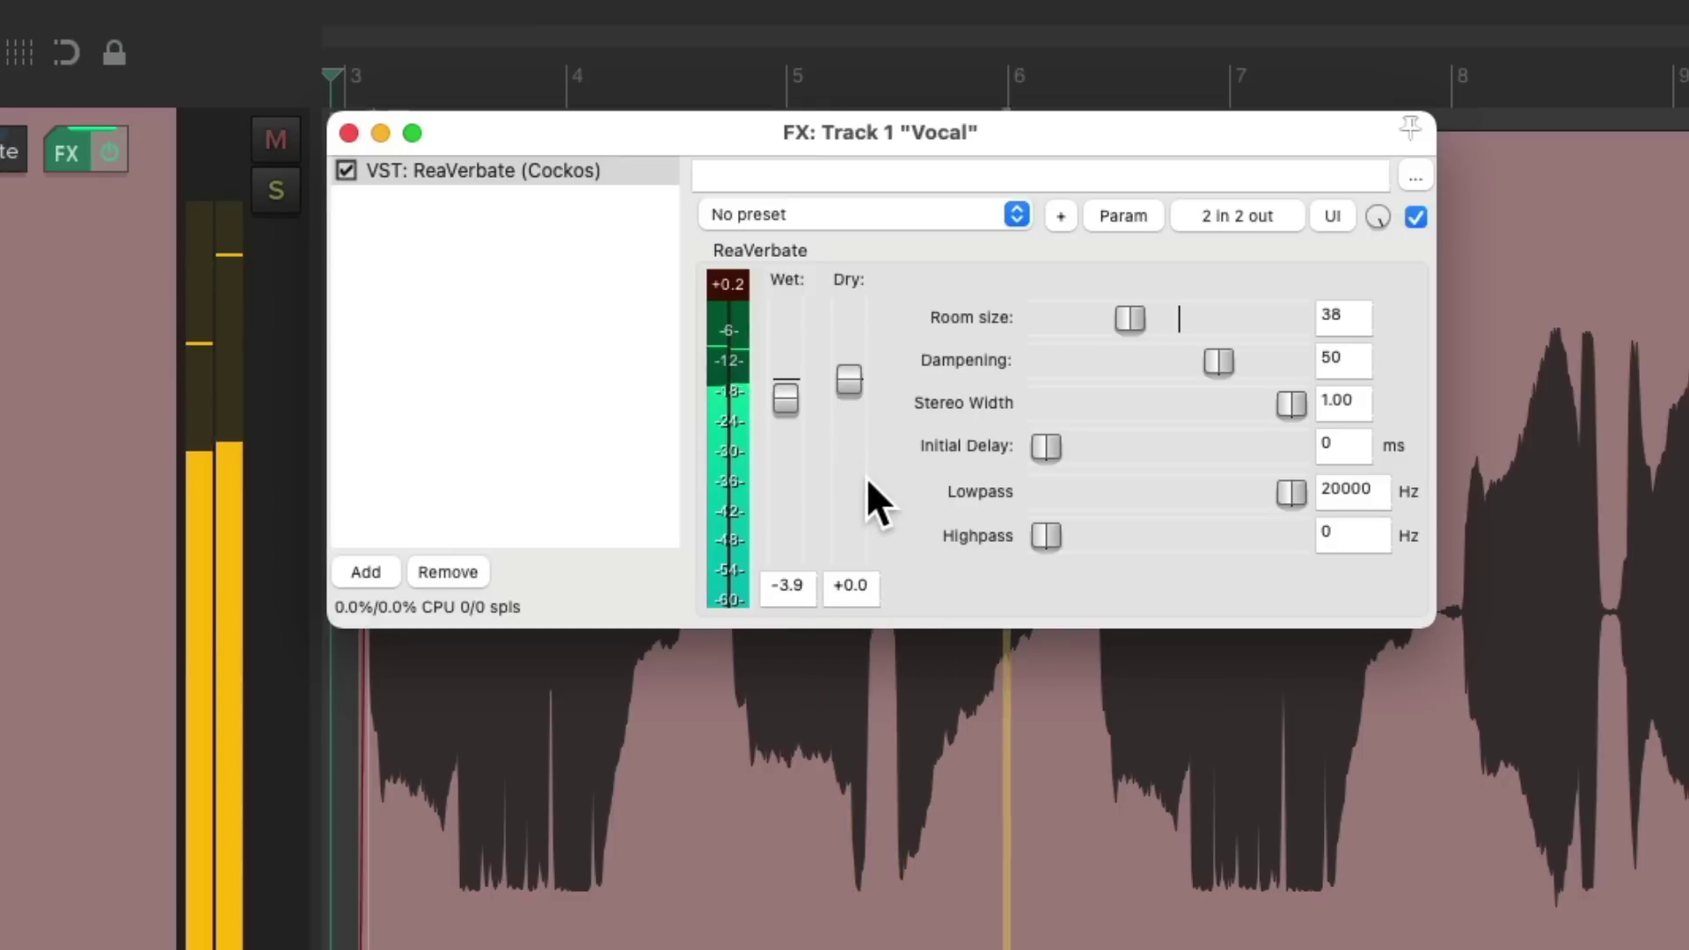
- Set the vocal reverb's initial delay to 102 ms and lower the wet level to about -5.9 dB
key("space")
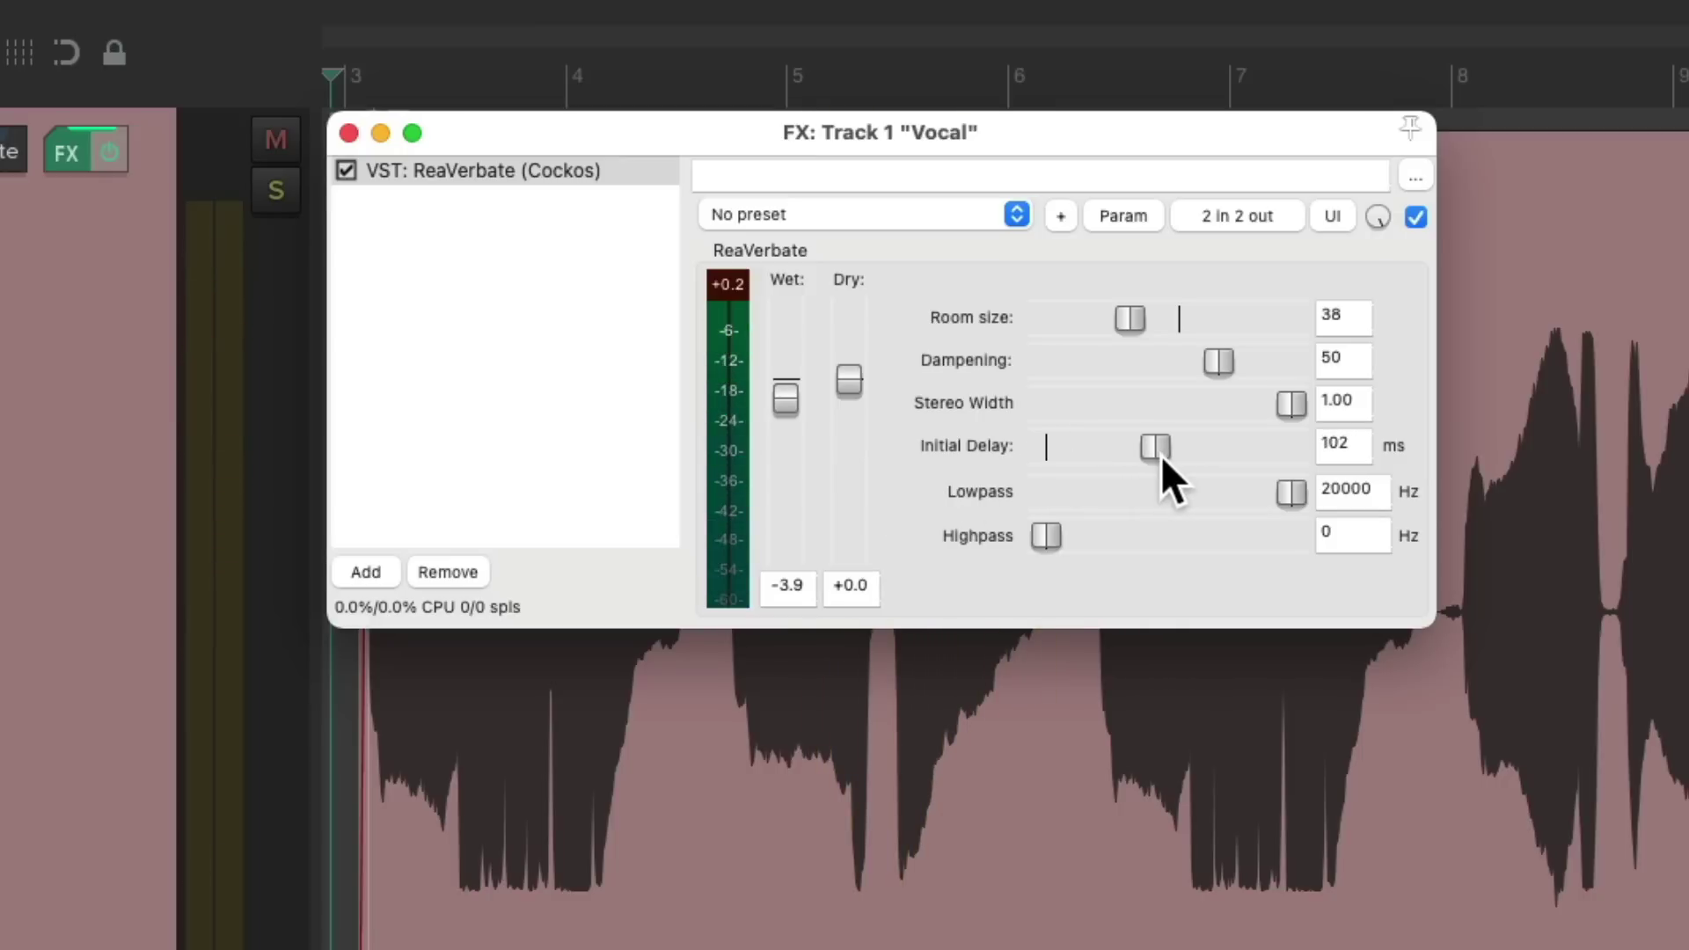
key("space")
left_click_drag(779, 403, 780, 412)
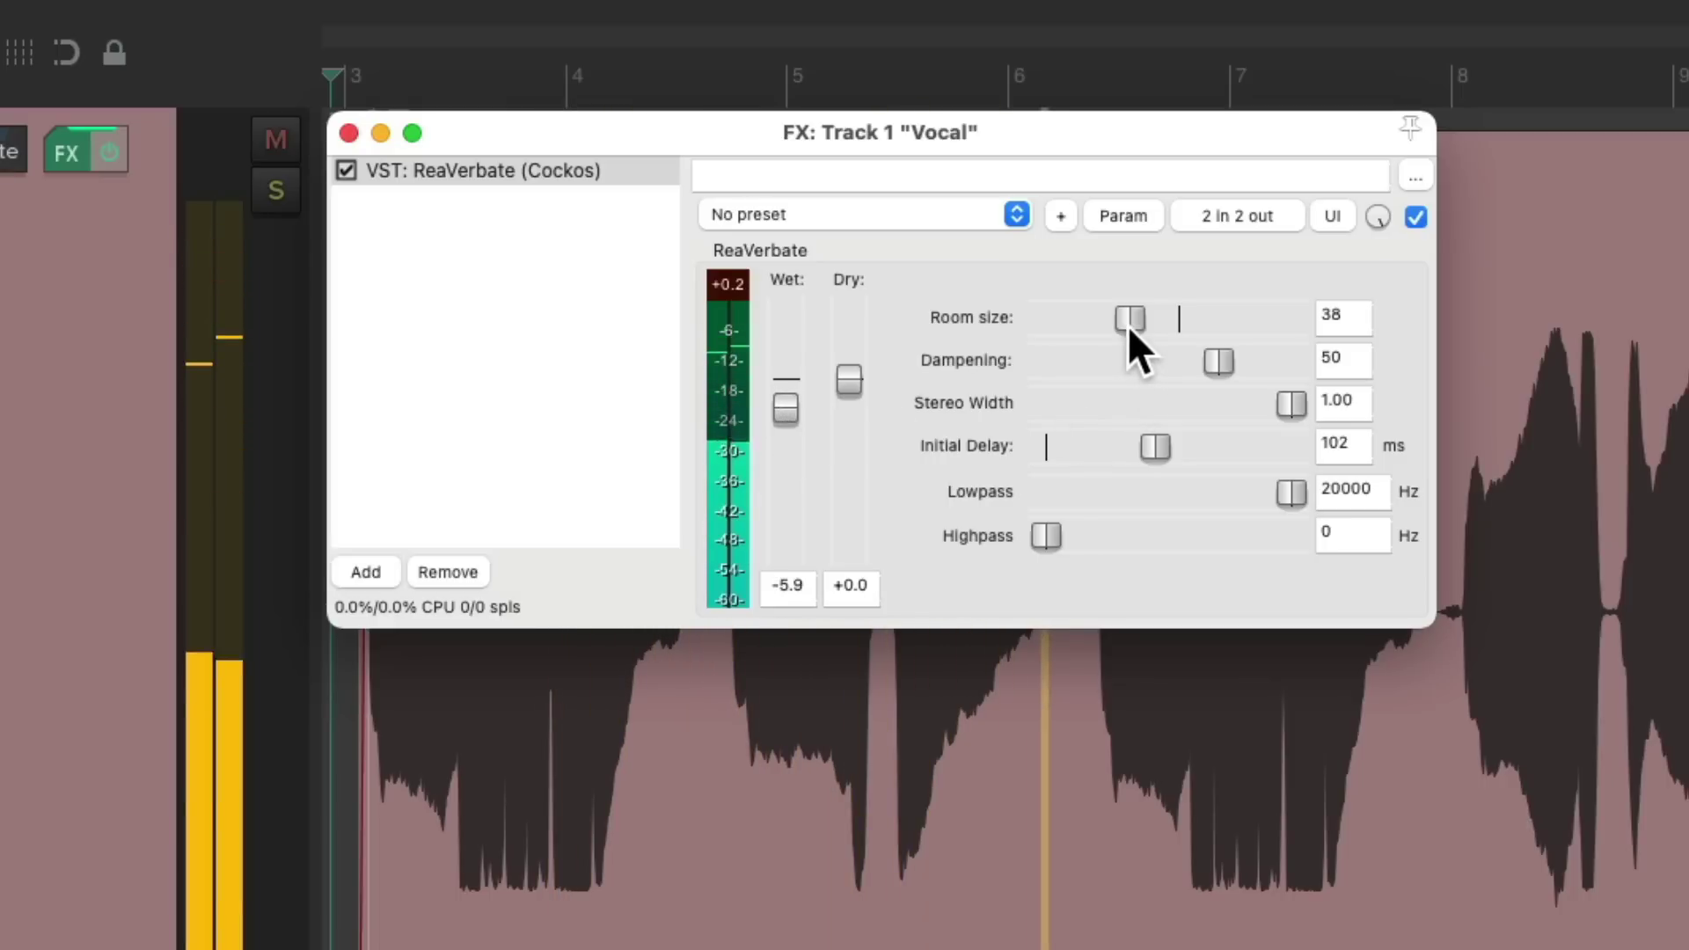
- Set the vocal reverb's room size to 43 and balance the wet level at about -7.3 dB
left_click_drag(1128, 325, 1155, 329)
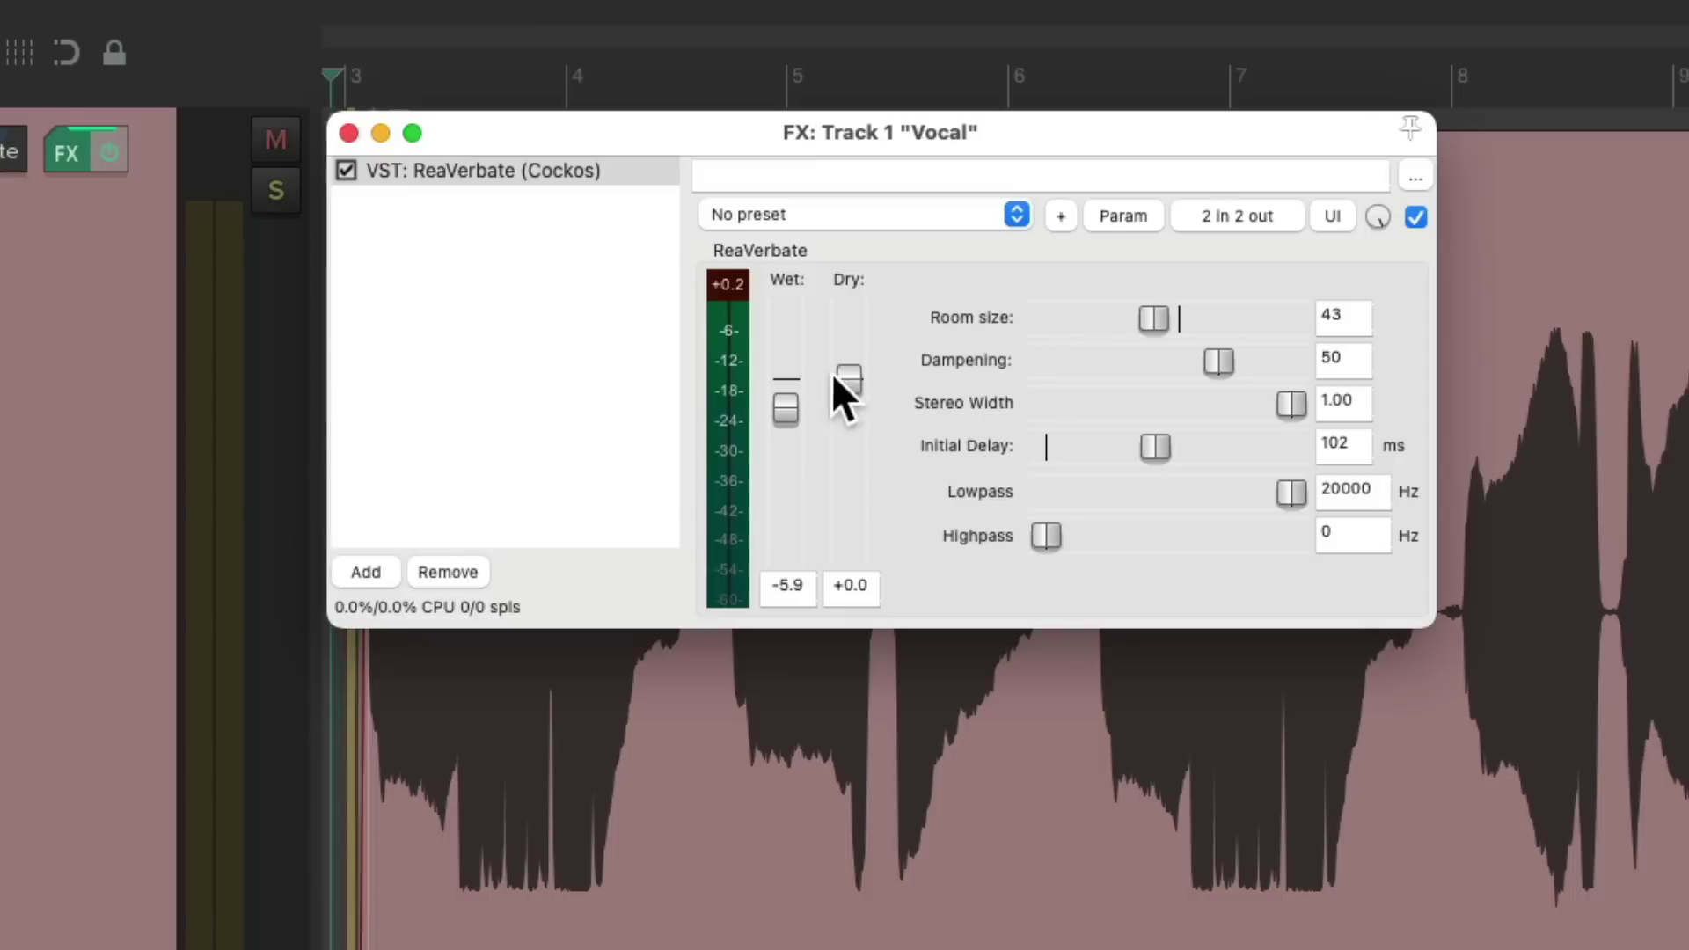
left_click_drag(788, 409, 785, 414)
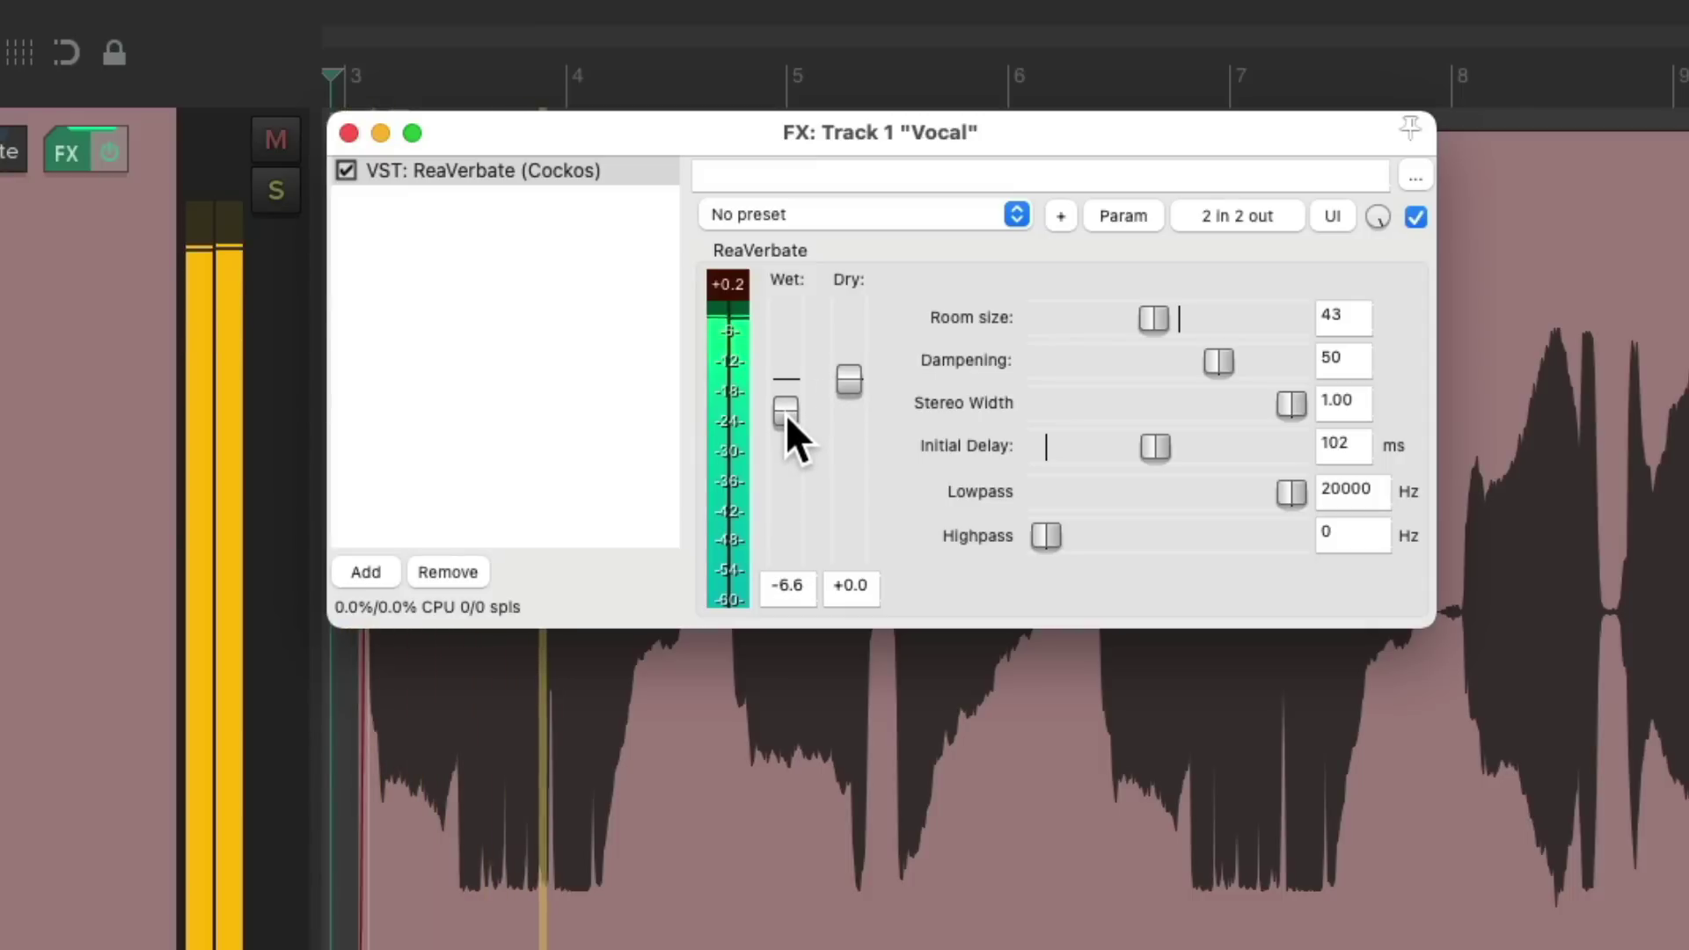
left_click_drag(785, 414, 785, 418)
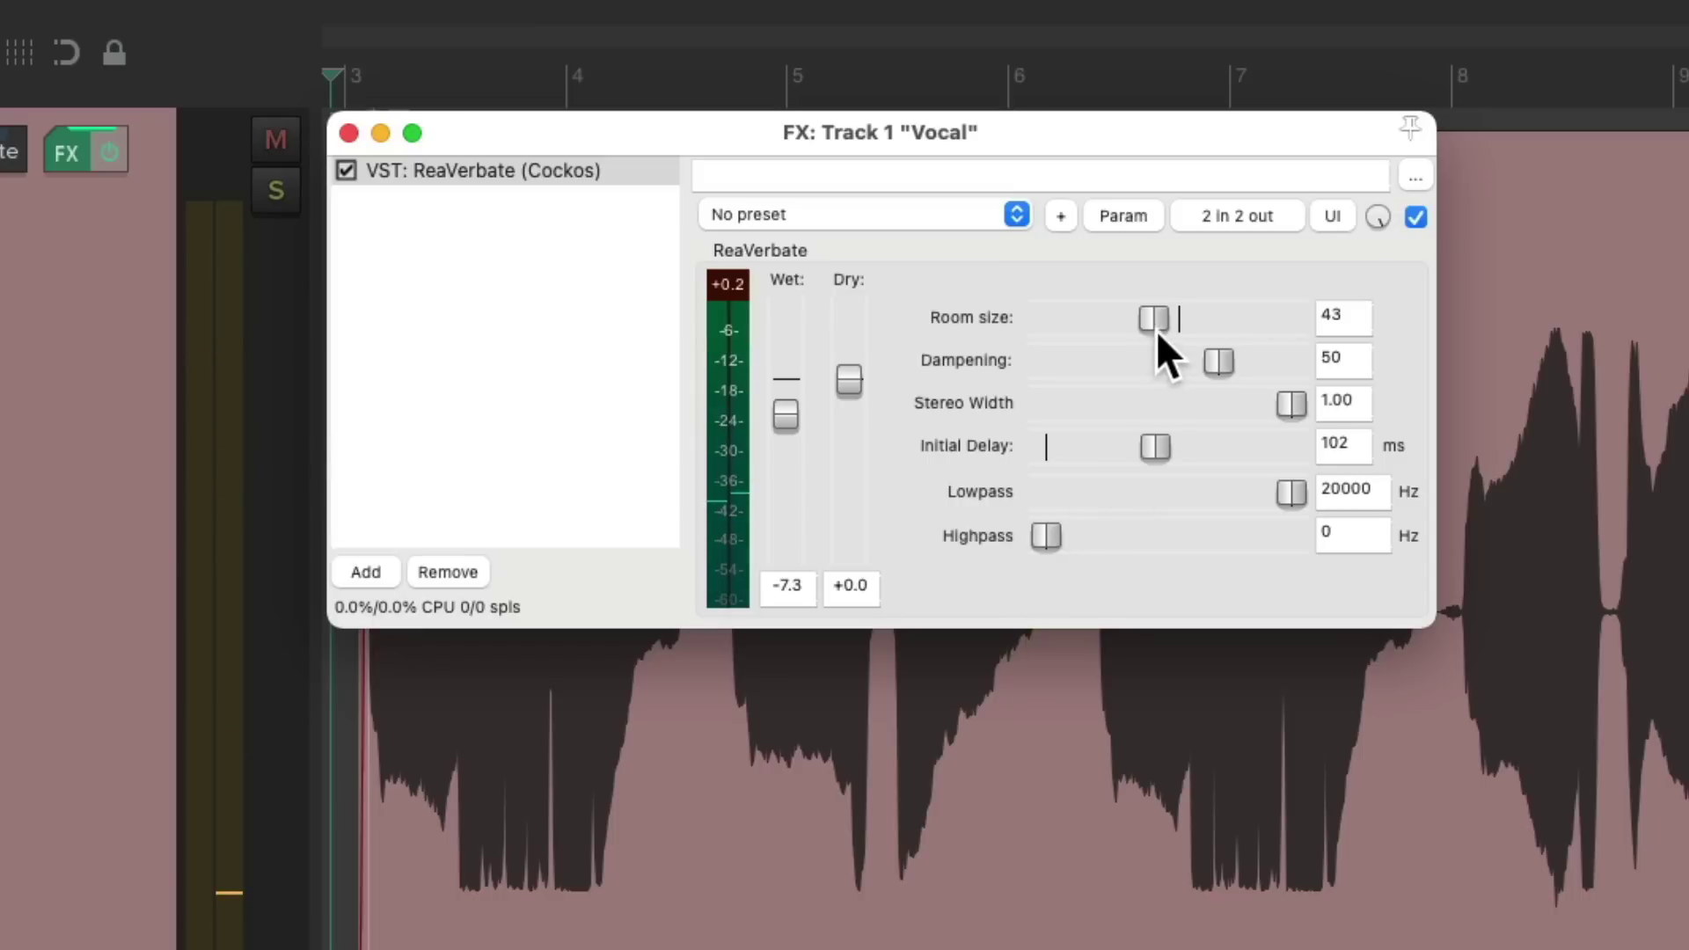
- Raise the vocal reverb's room size to 93 with dampening at 6, and lower its wet level
left_click_drag(1244, 331, 1250, 331)
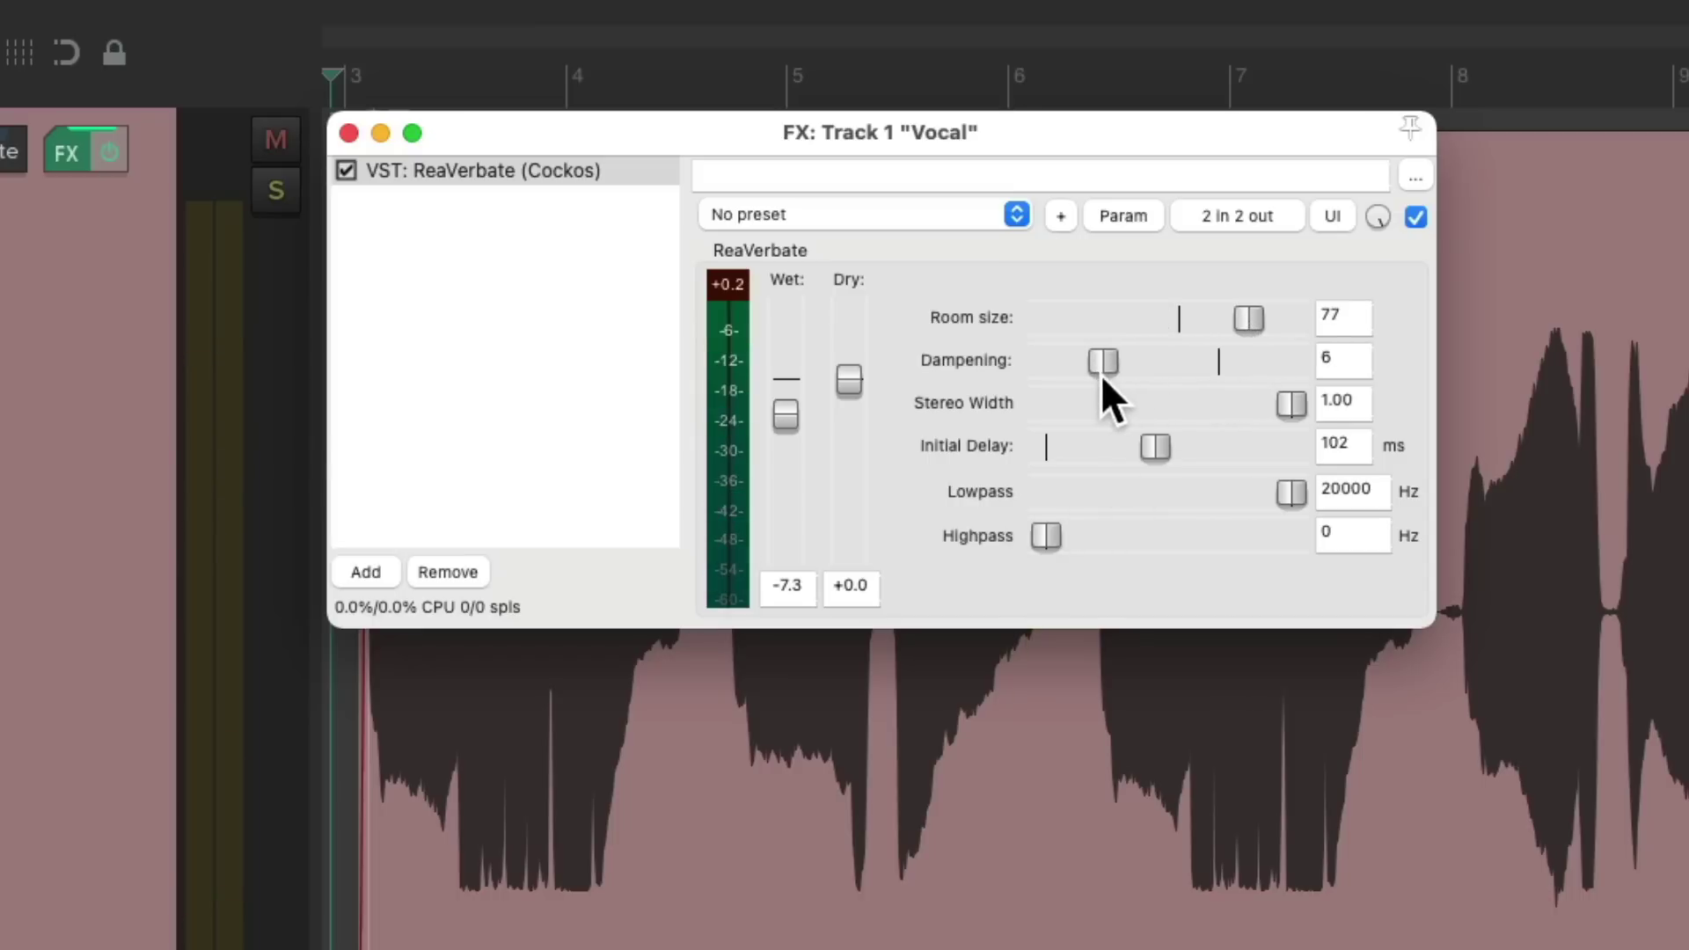
left_click_drag(785, 410, 780, 425)
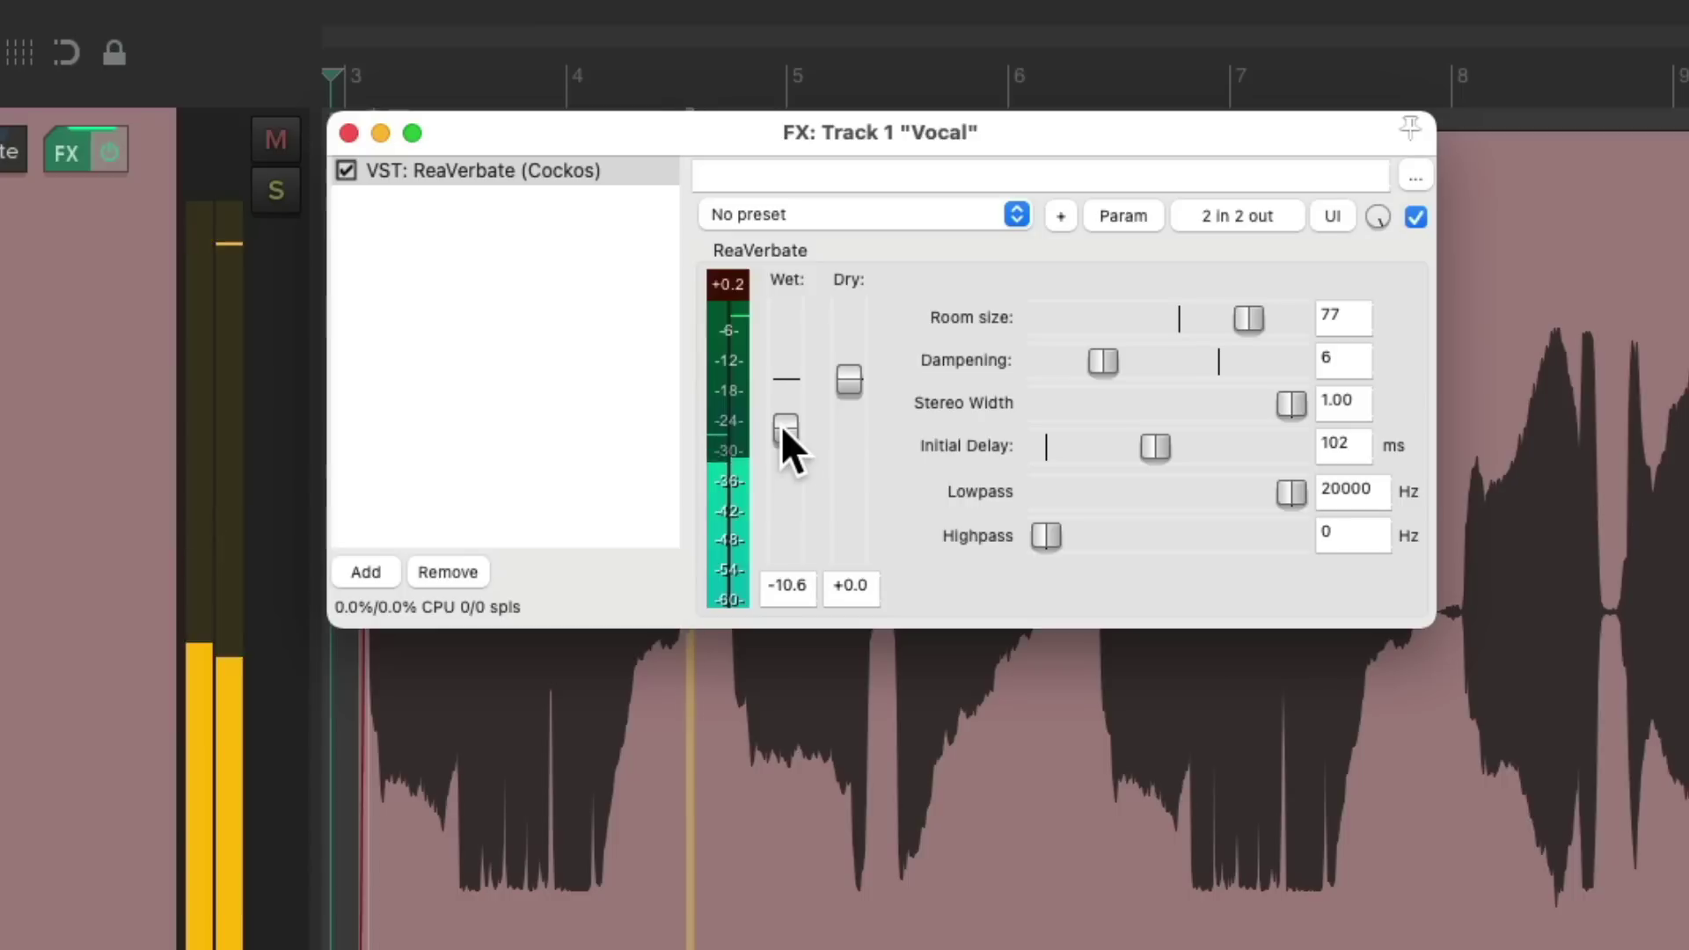
left_click_drag(1248, 324, 1274, 329)
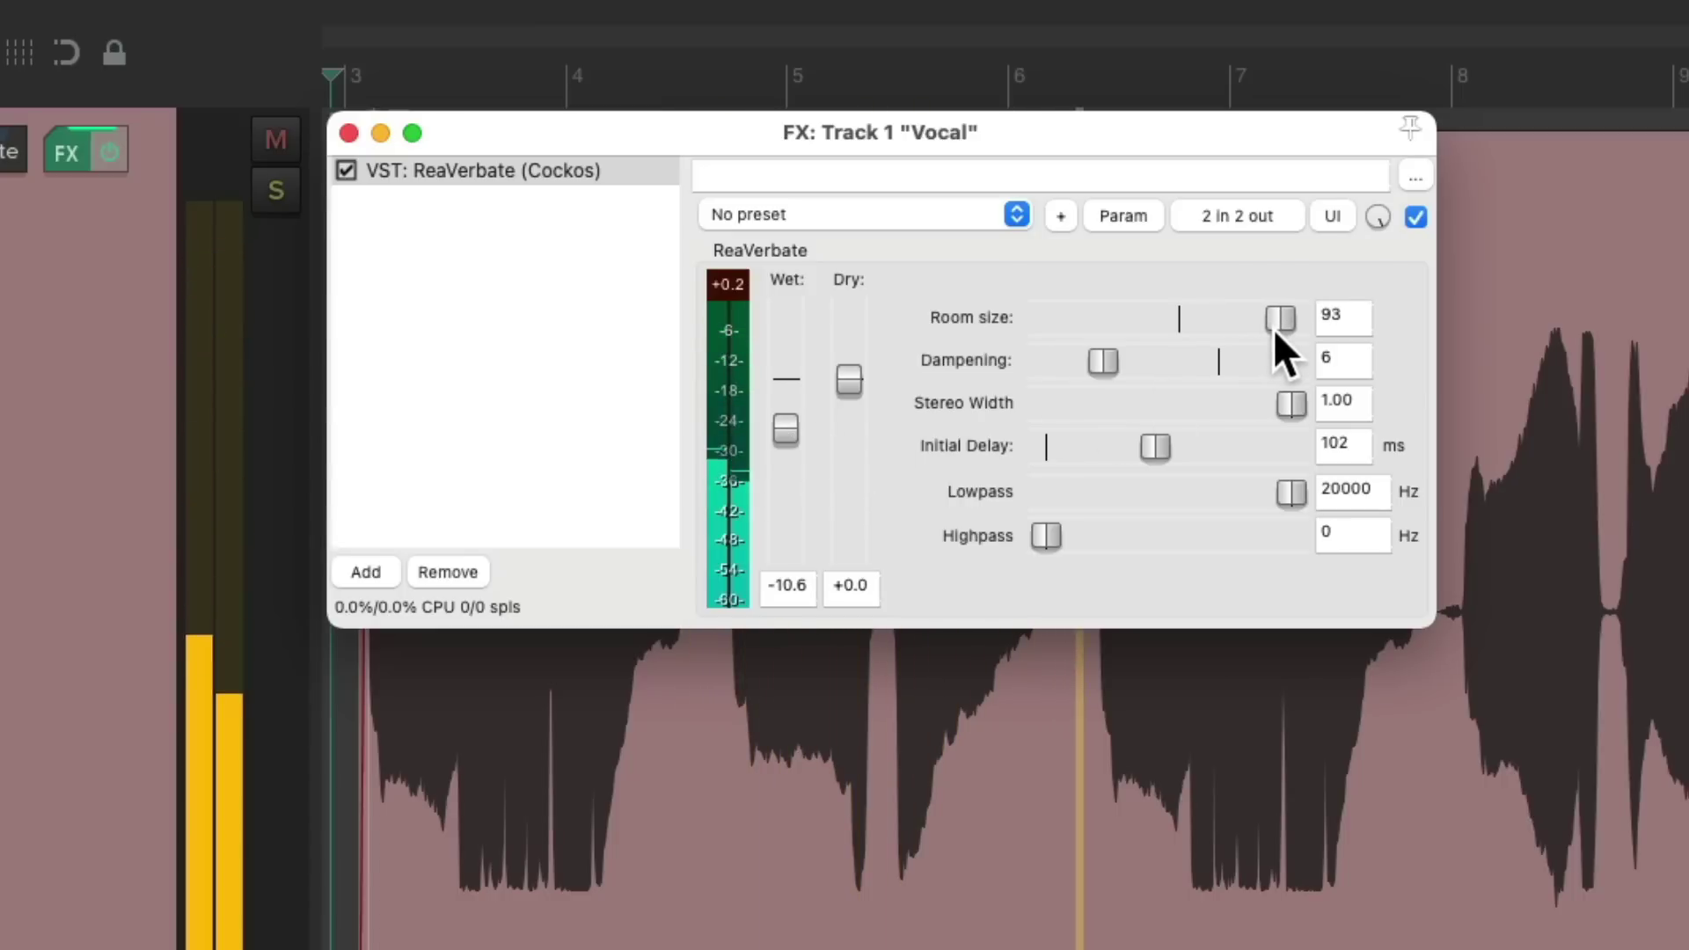
left_click_drag(783, 427, 779, 434)
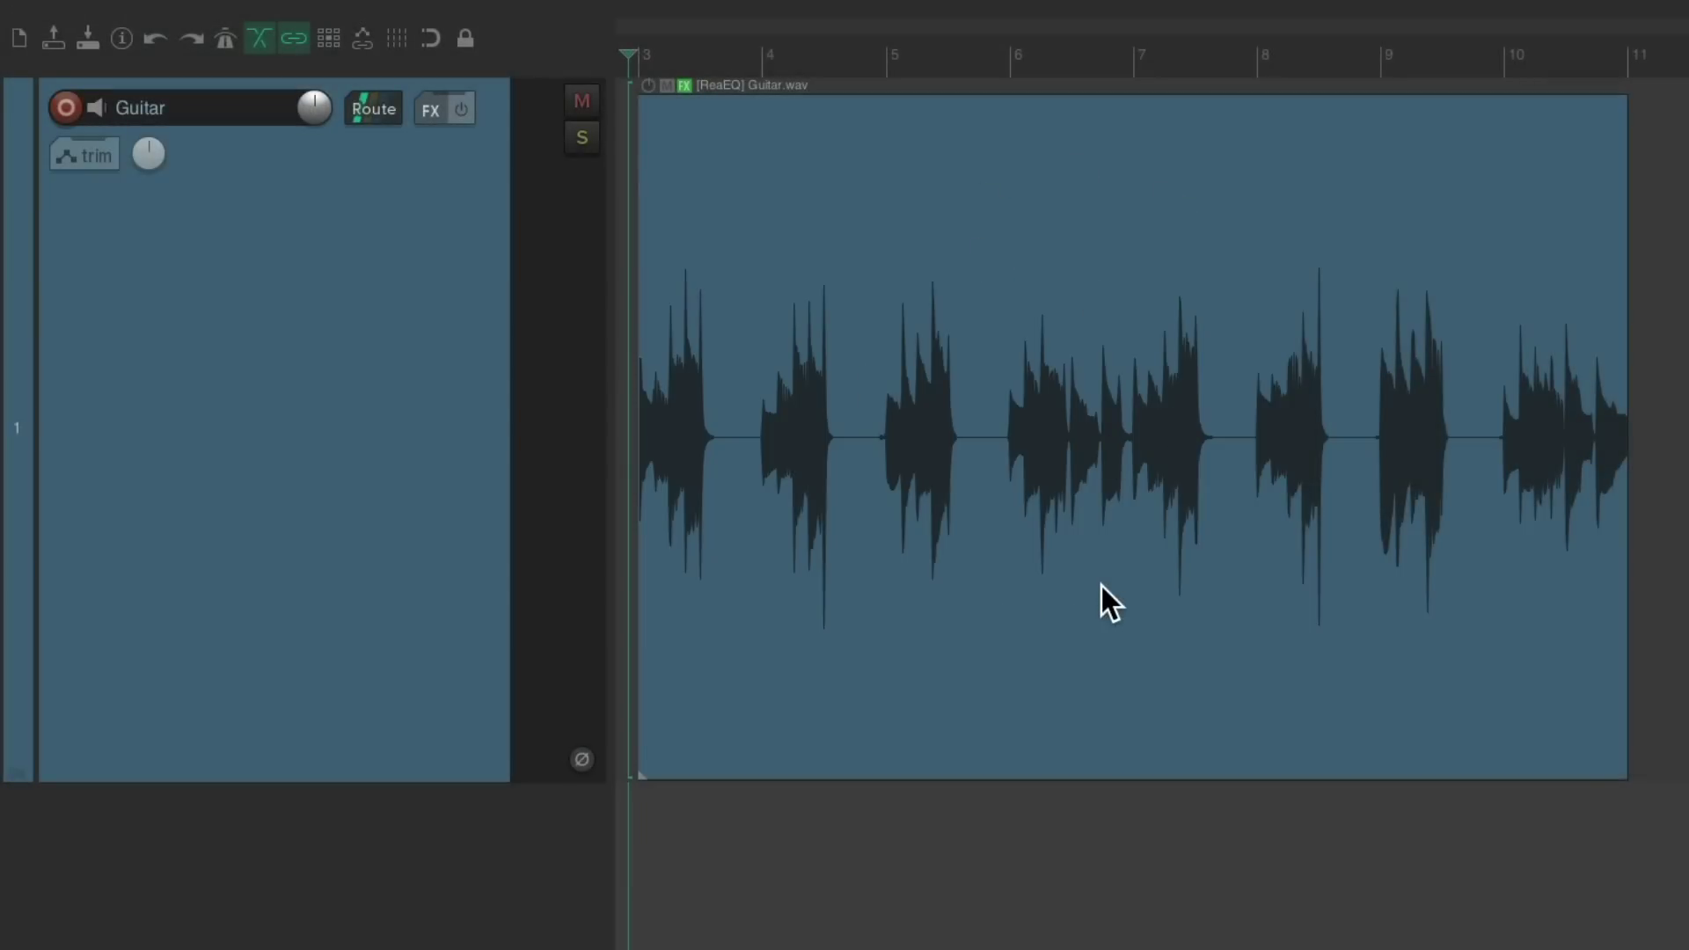
- Audition the dry guitar and add the Cockos ReaDelay effect to the Guitar track
key("space")
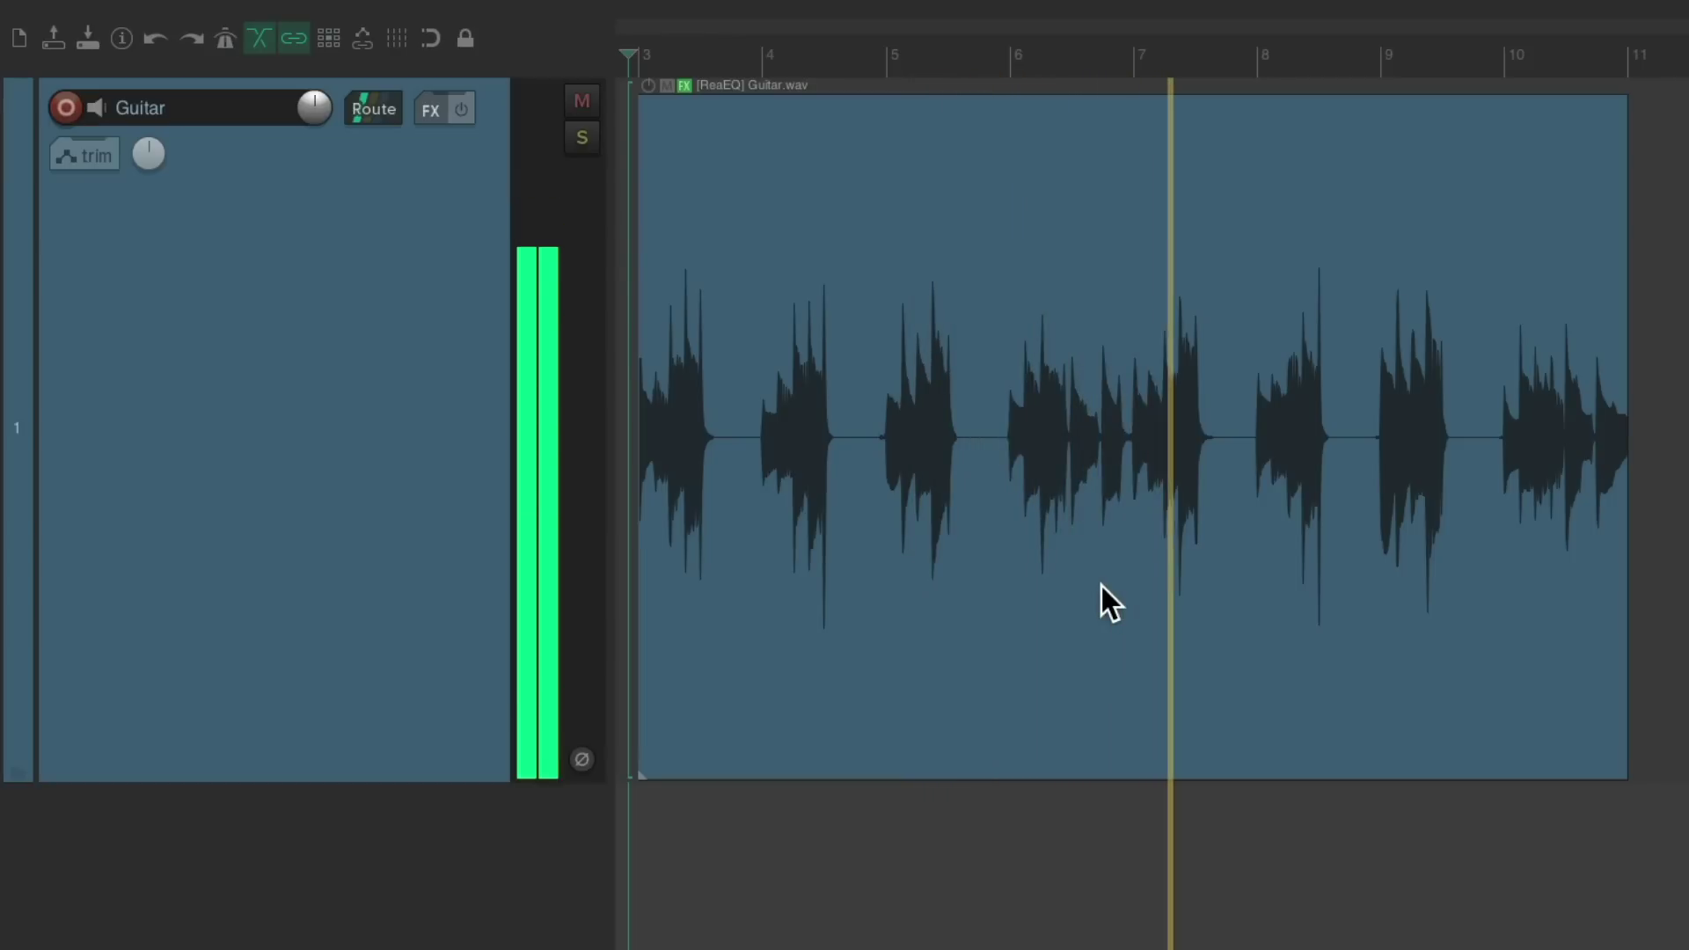
key("space")
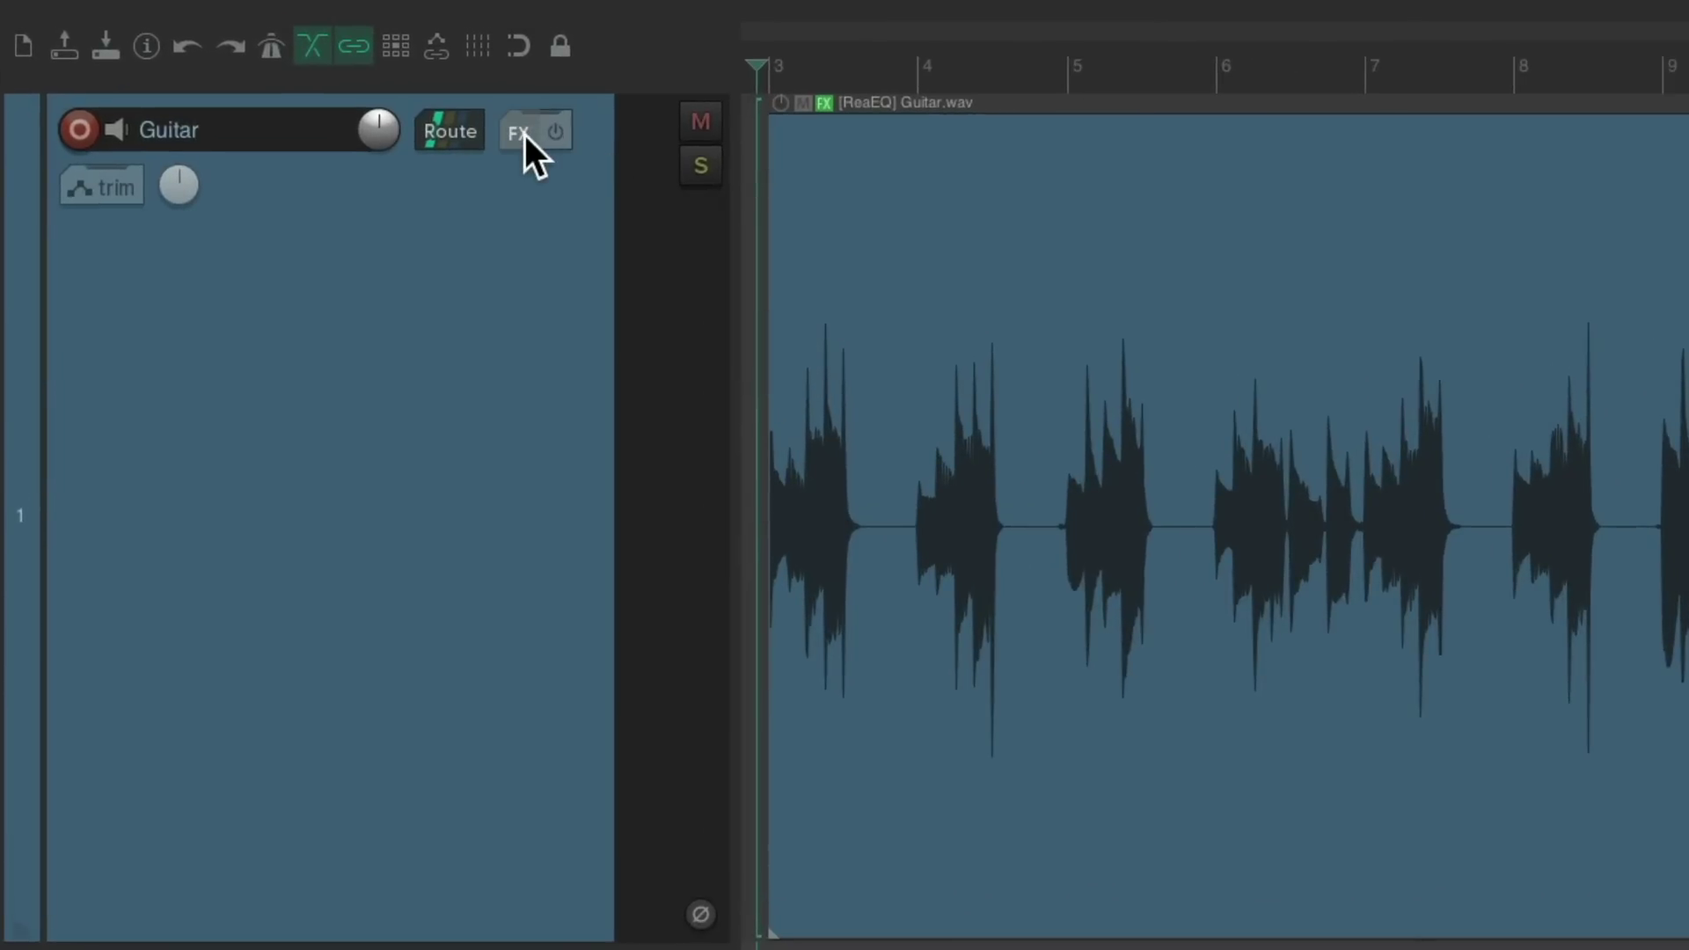
left_click(524, 134)
left_click(500, 372)
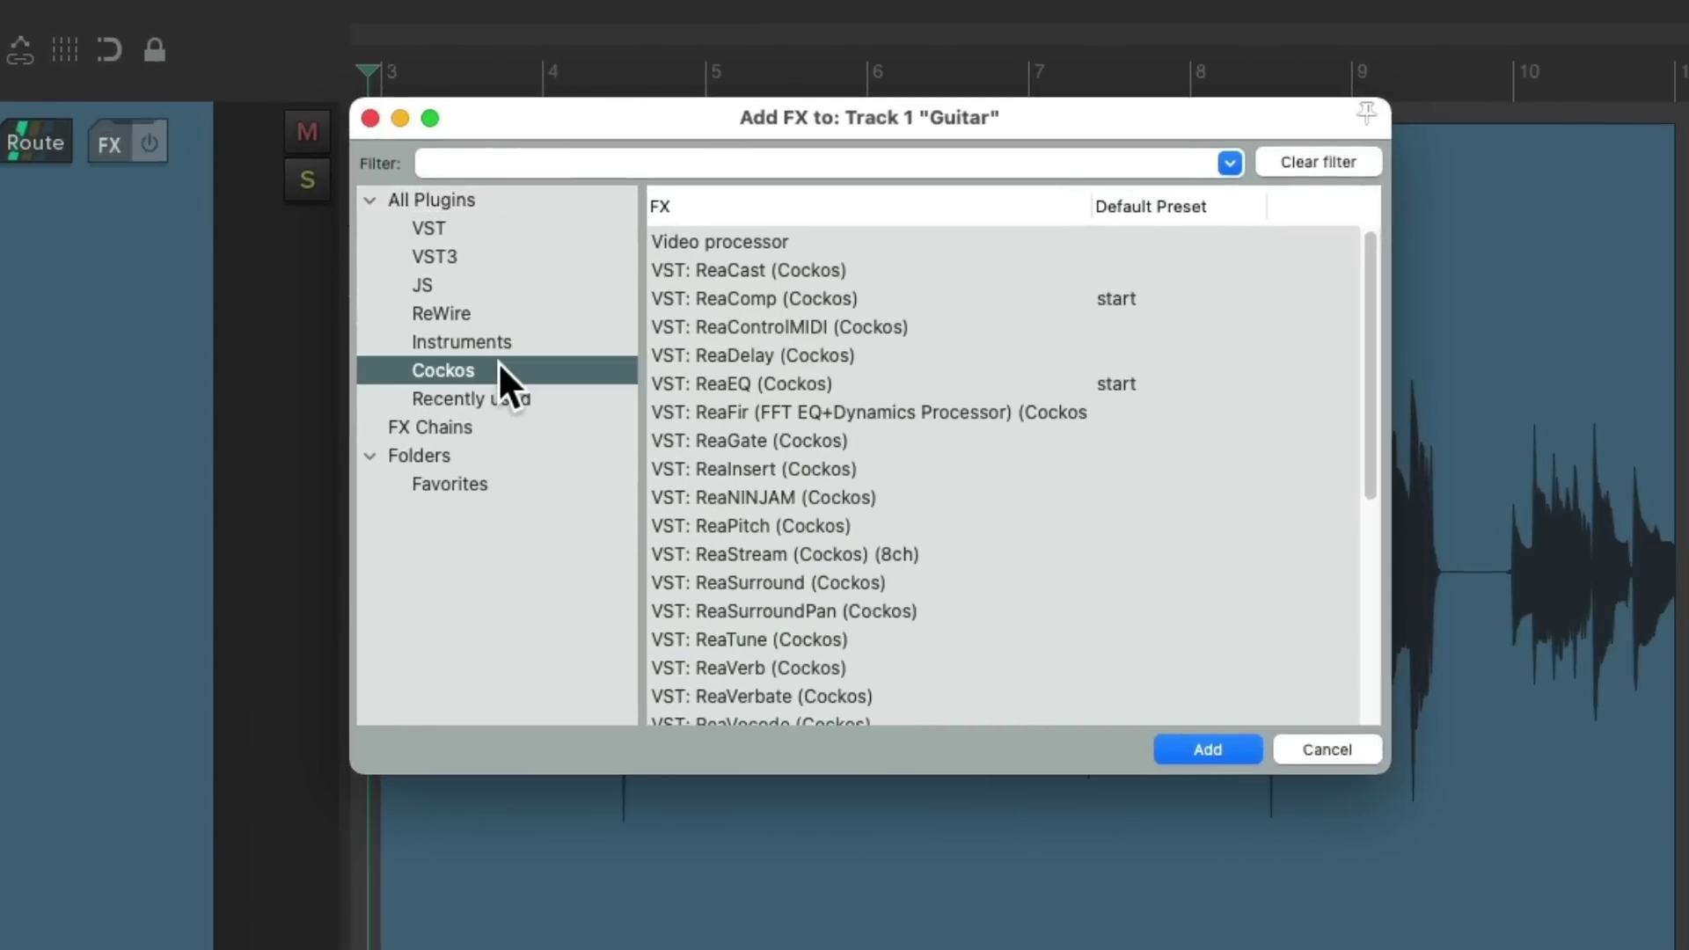
left_click(892, 355)
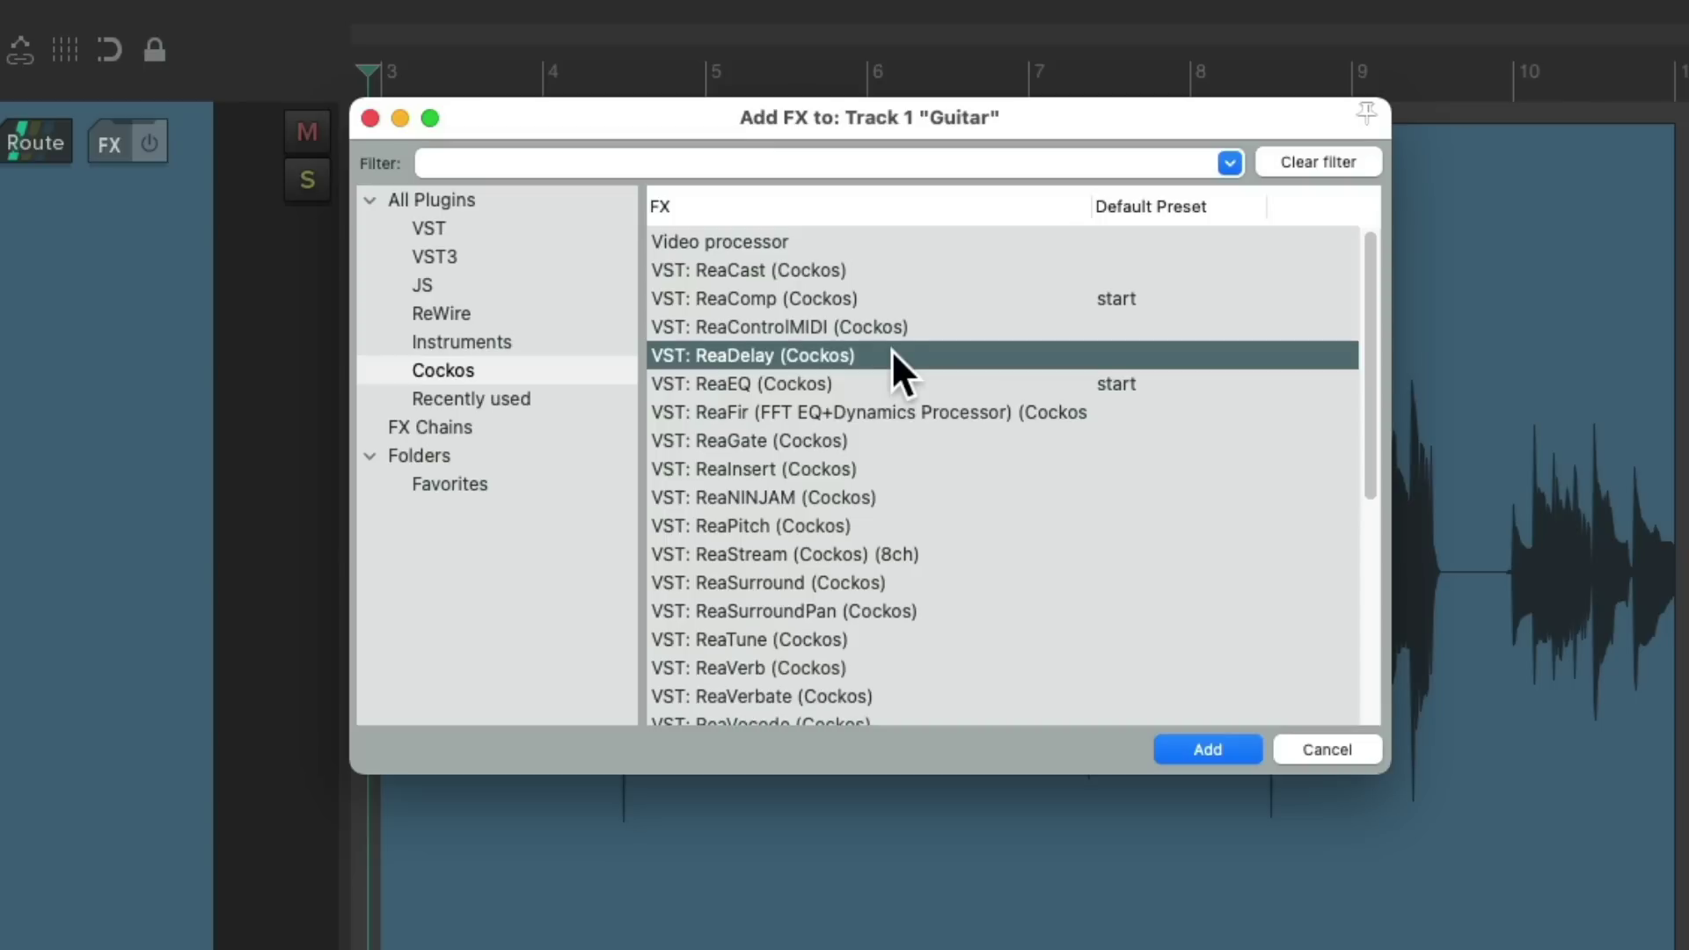
double_click(780, 350)
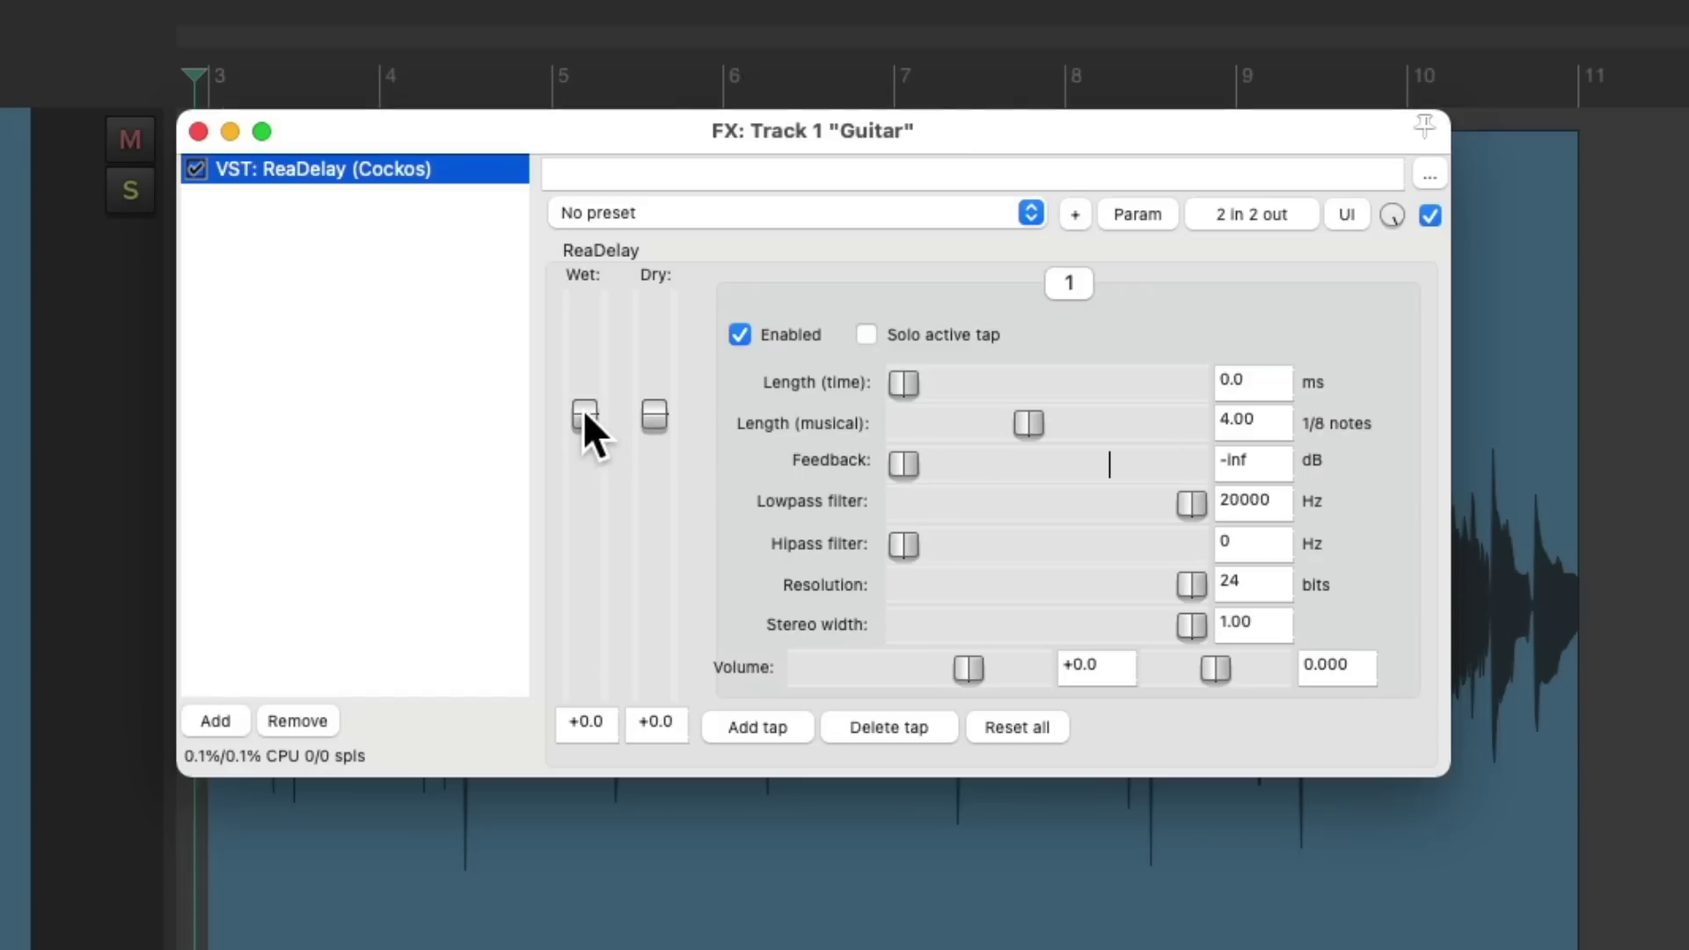
- Lower the delay's wet level to about -7.5 dB and set its musical length to 1 eighth note
left_click_drag(584, 414, 583, 466)
key("space")
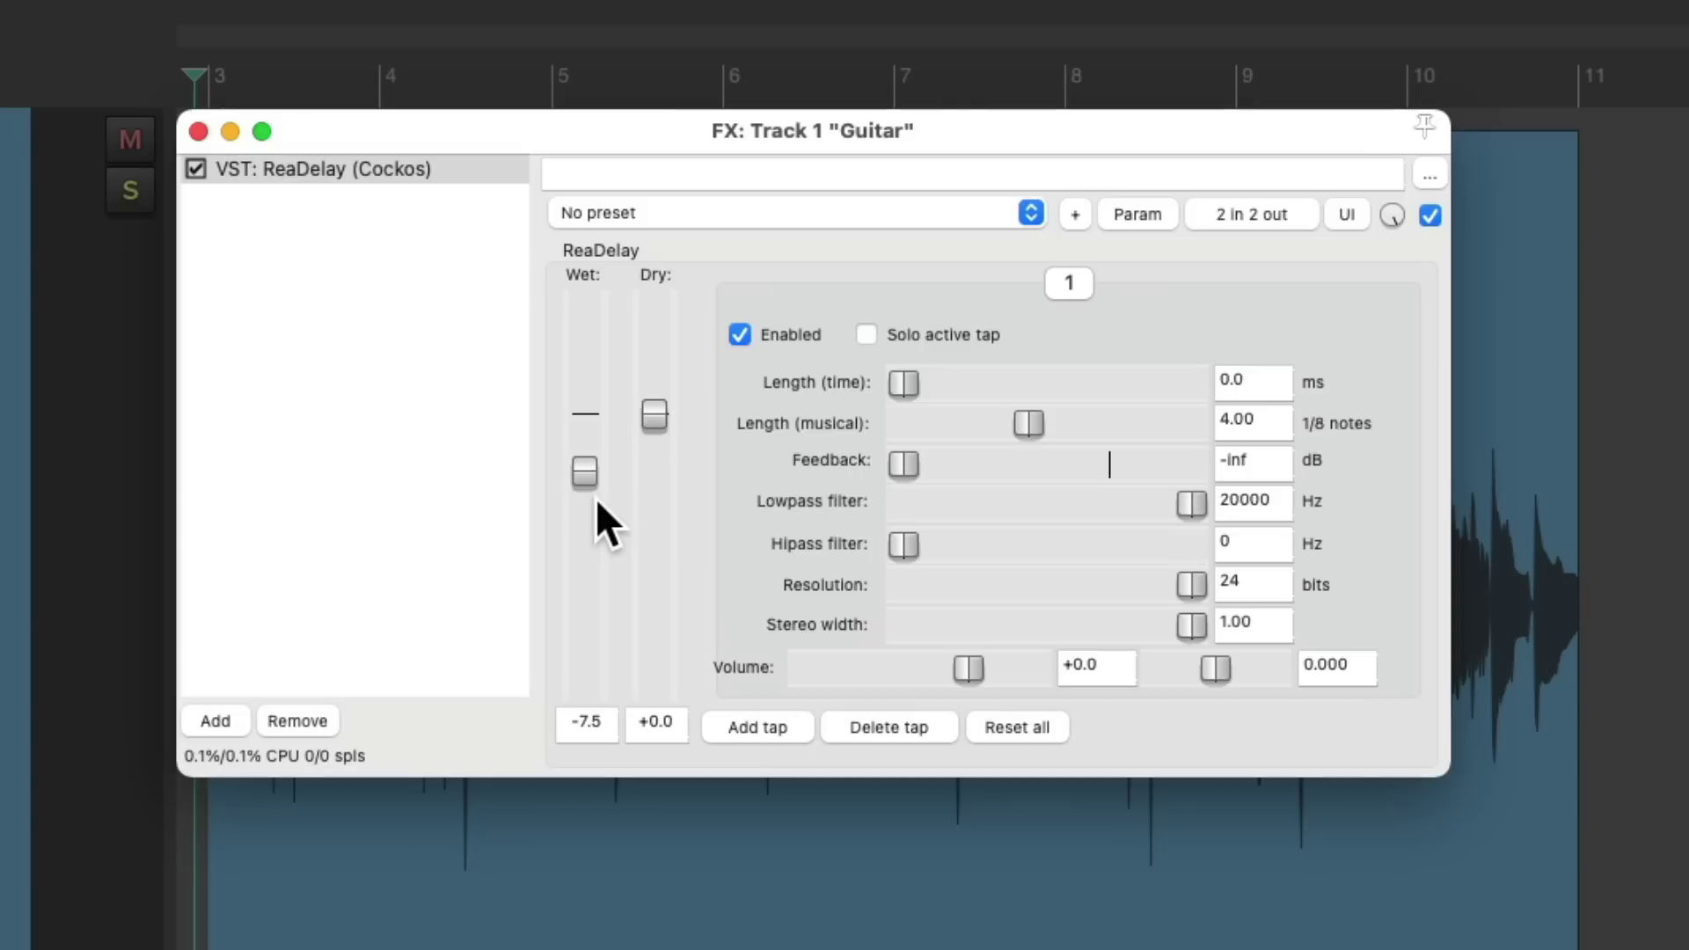
double_click(1260, 421)
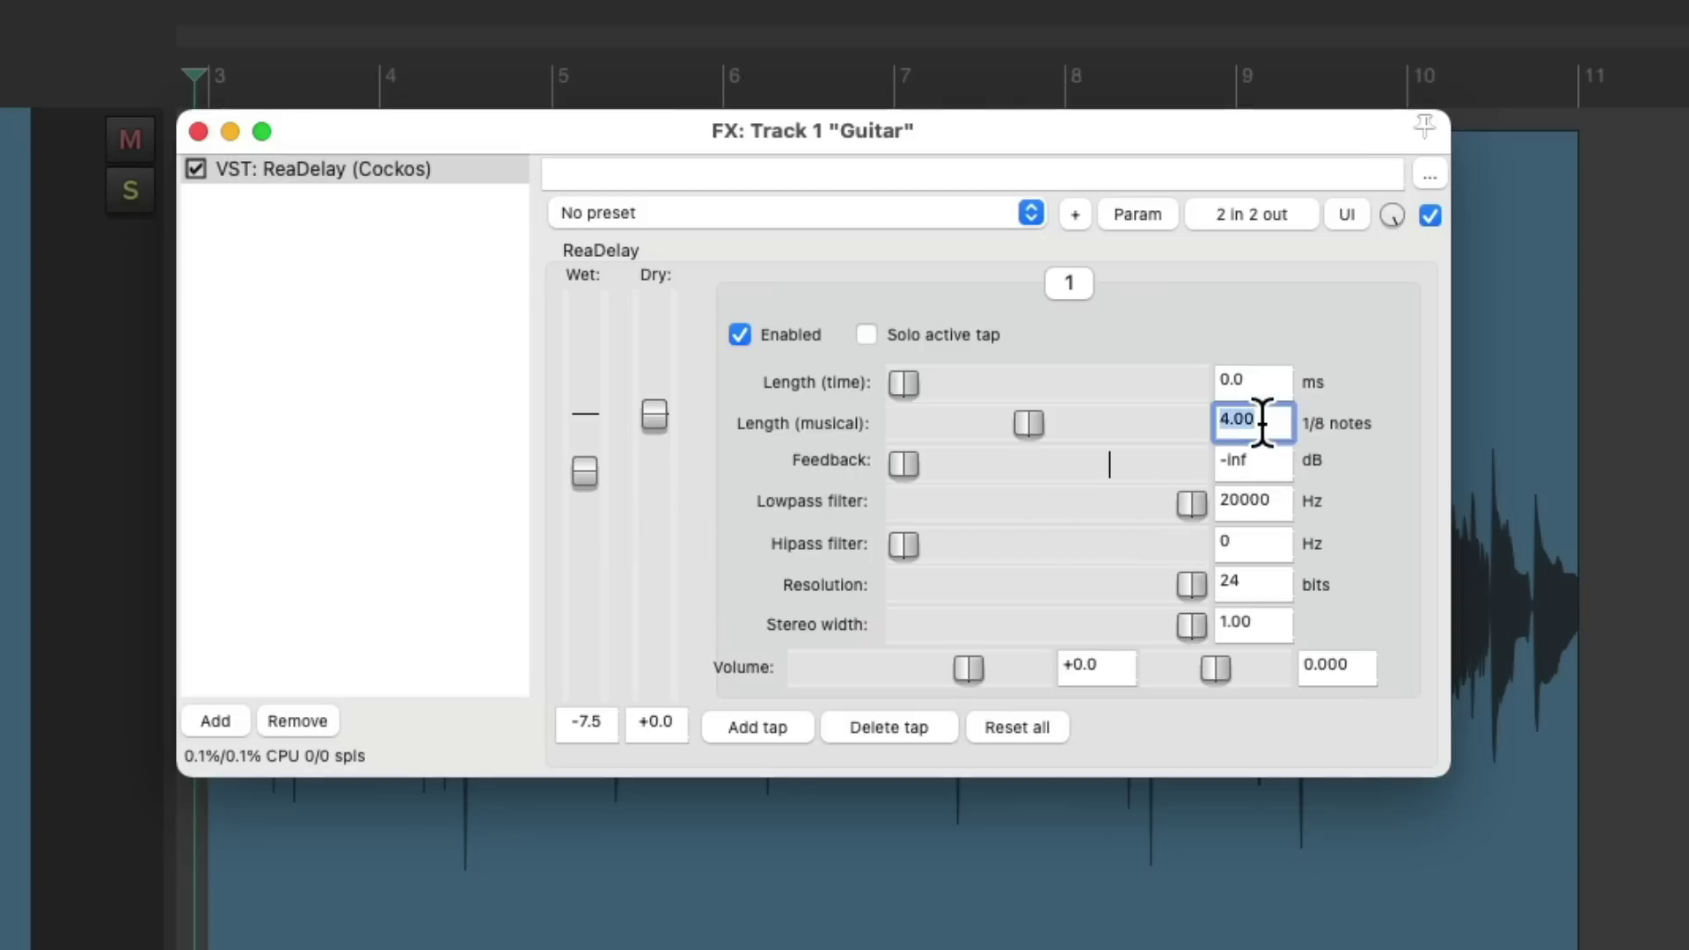
type("1")
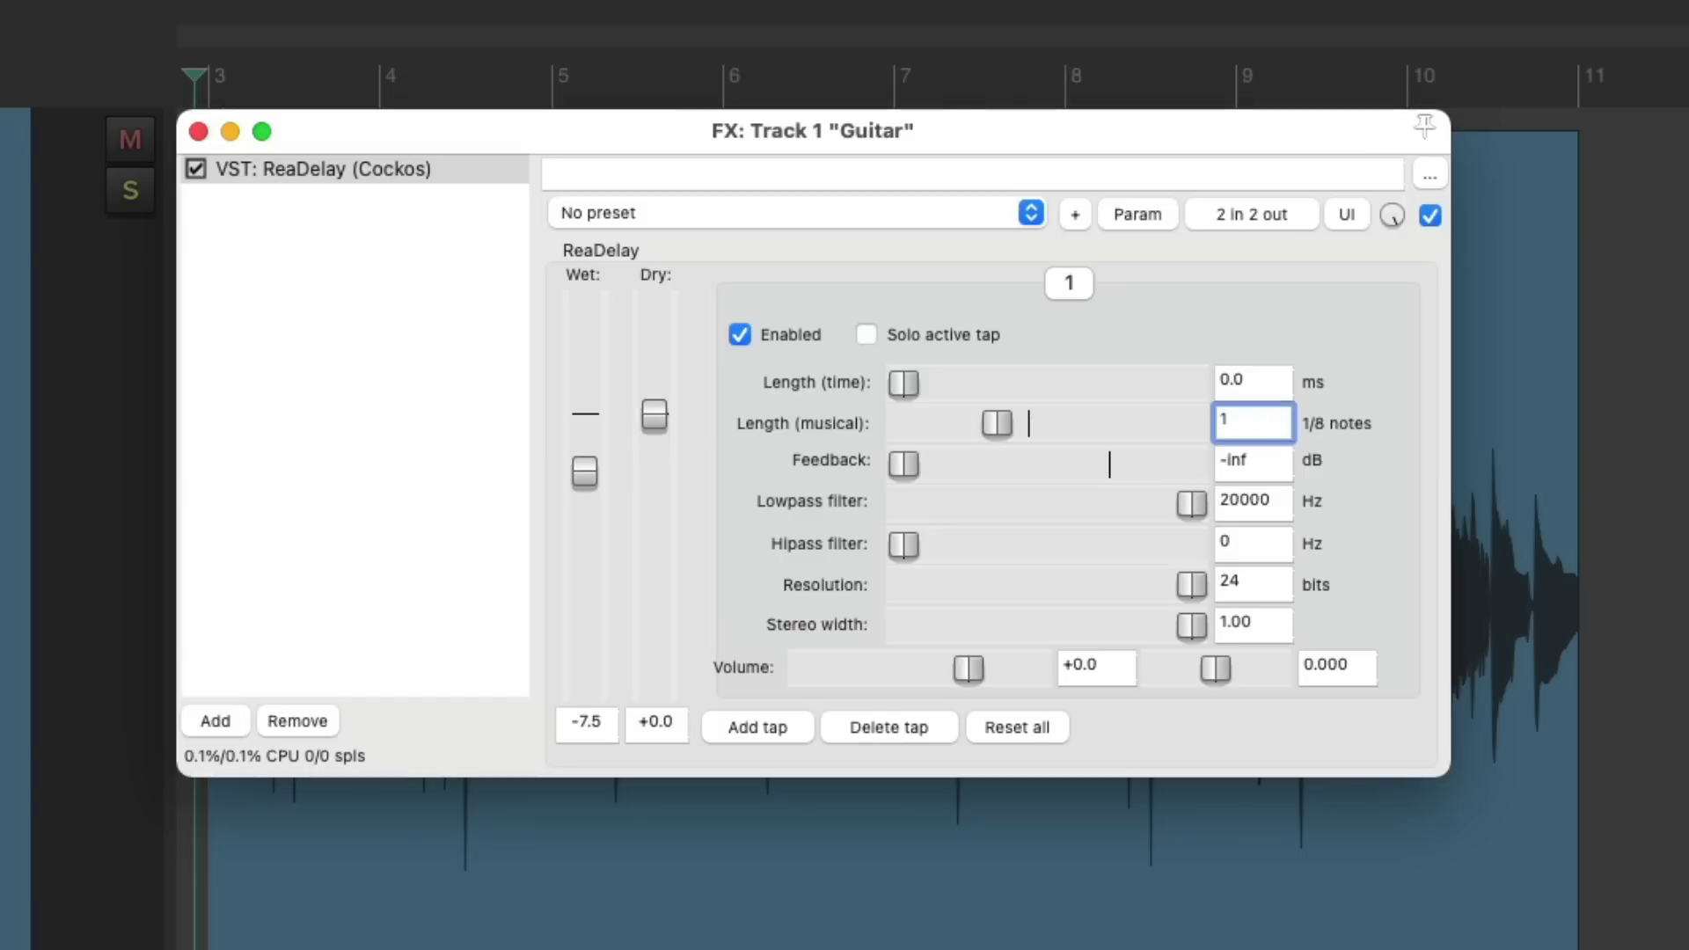
key("Return")
key("space")
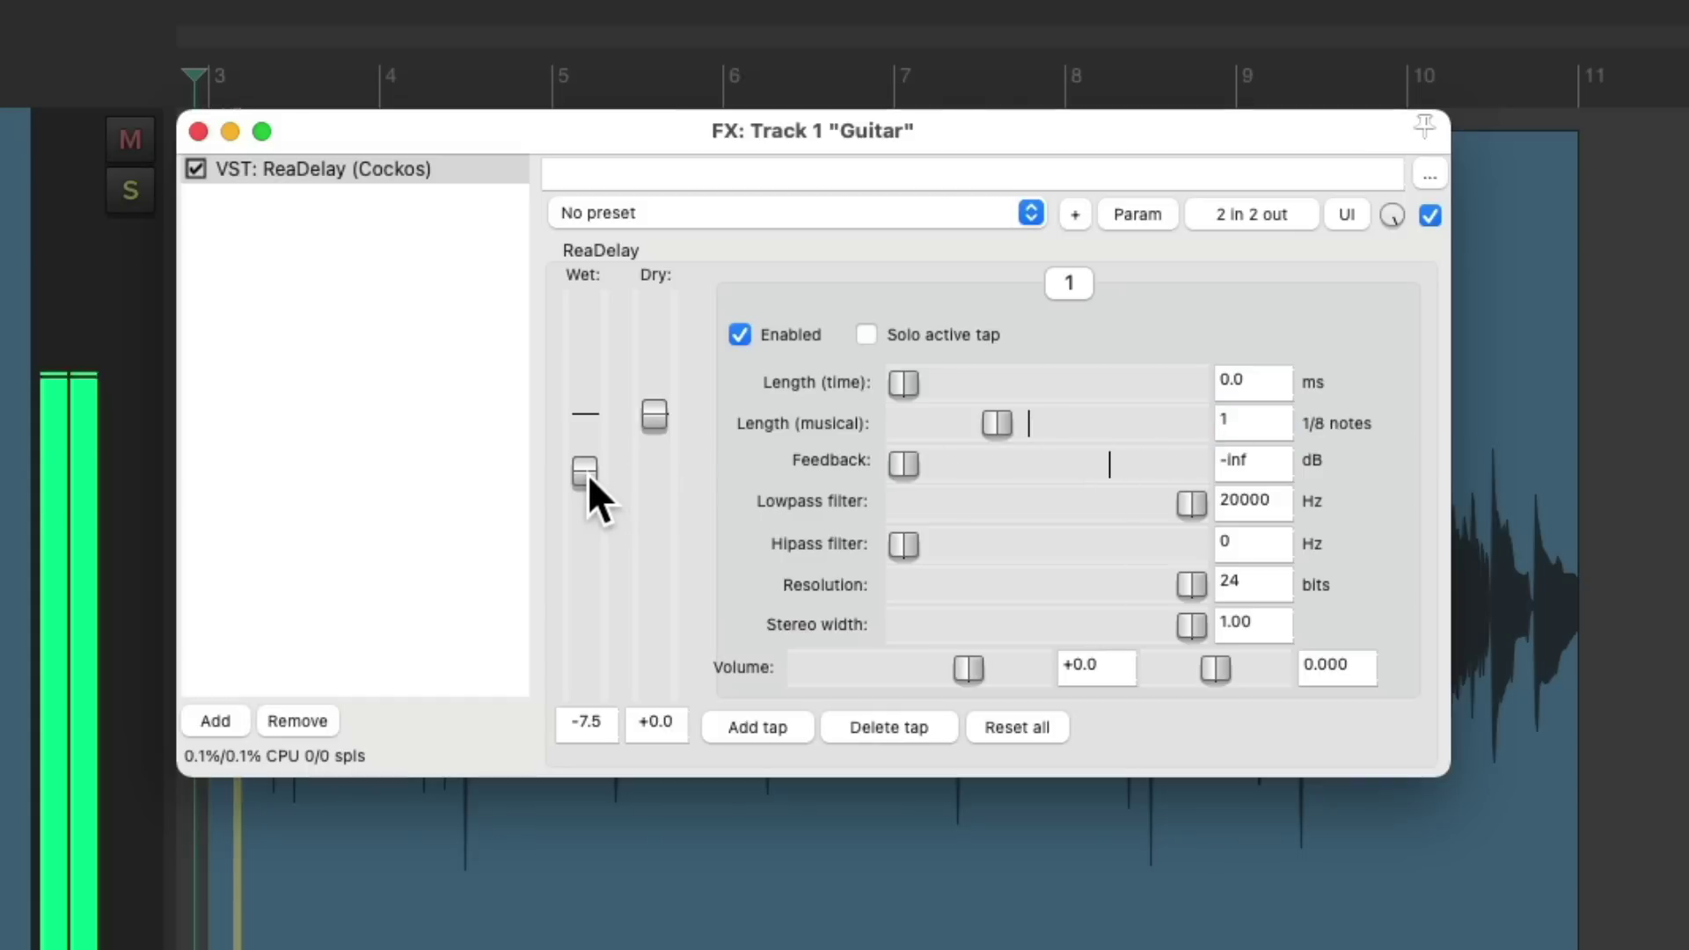
- Set the delay's feedback to -8.0 dB and balance the wet level at about -7.5 dB during playback
left_click_drag(587, 473, 587, 470)
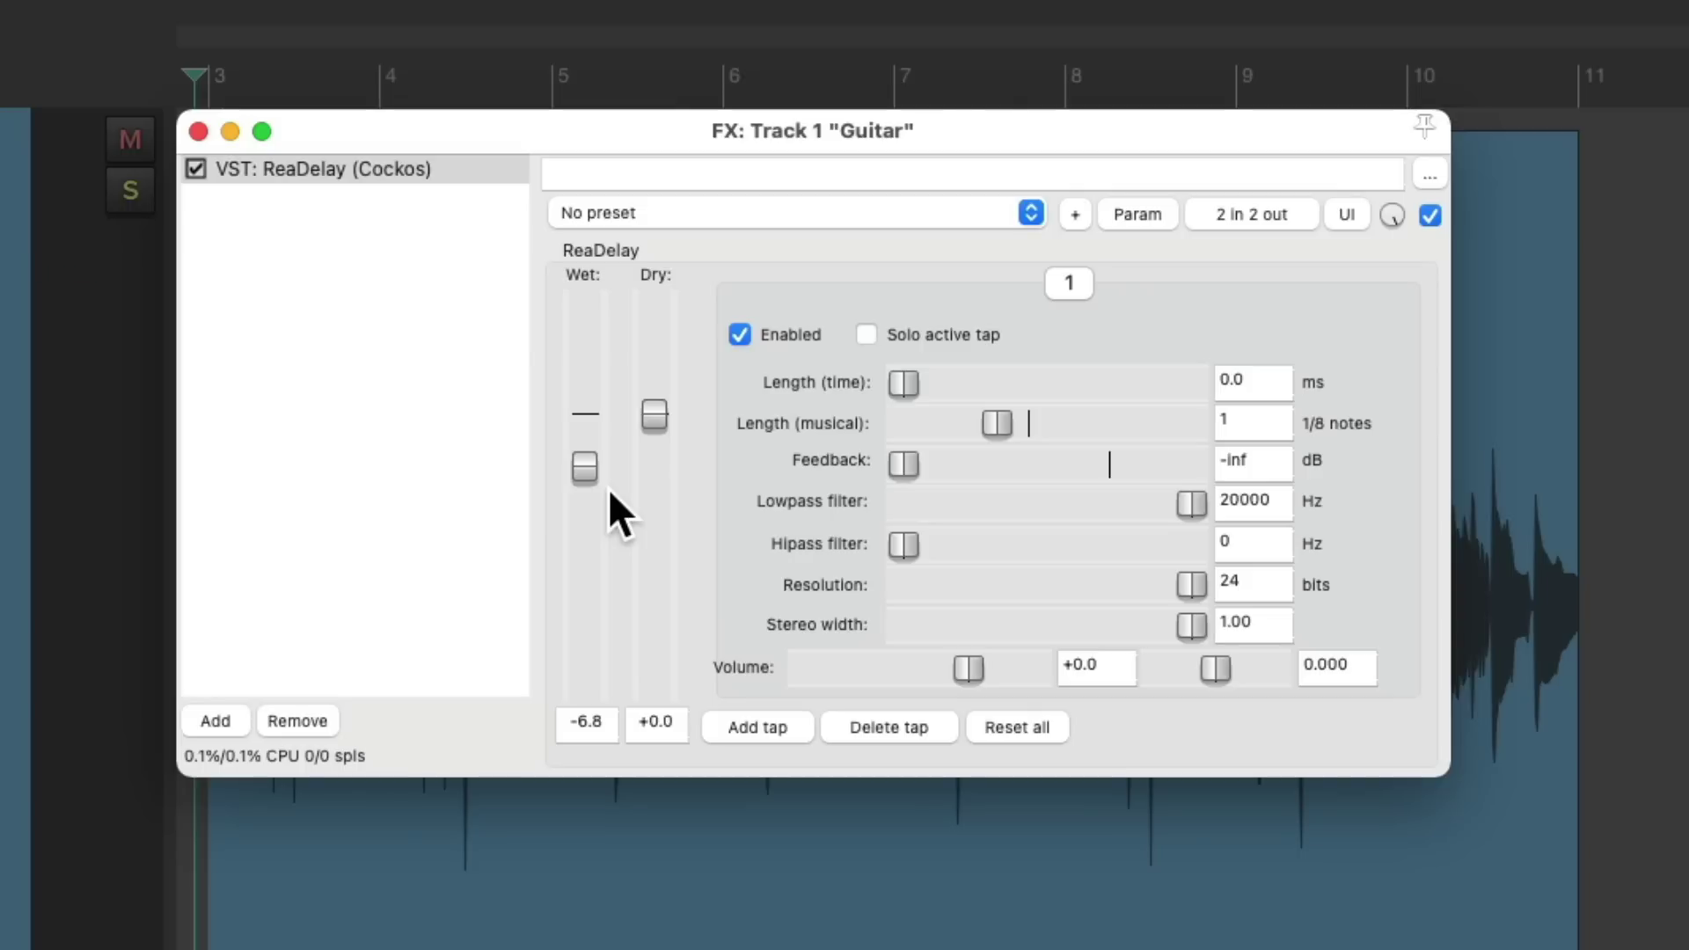
left_click_drag(896, 467, 1058, 468)
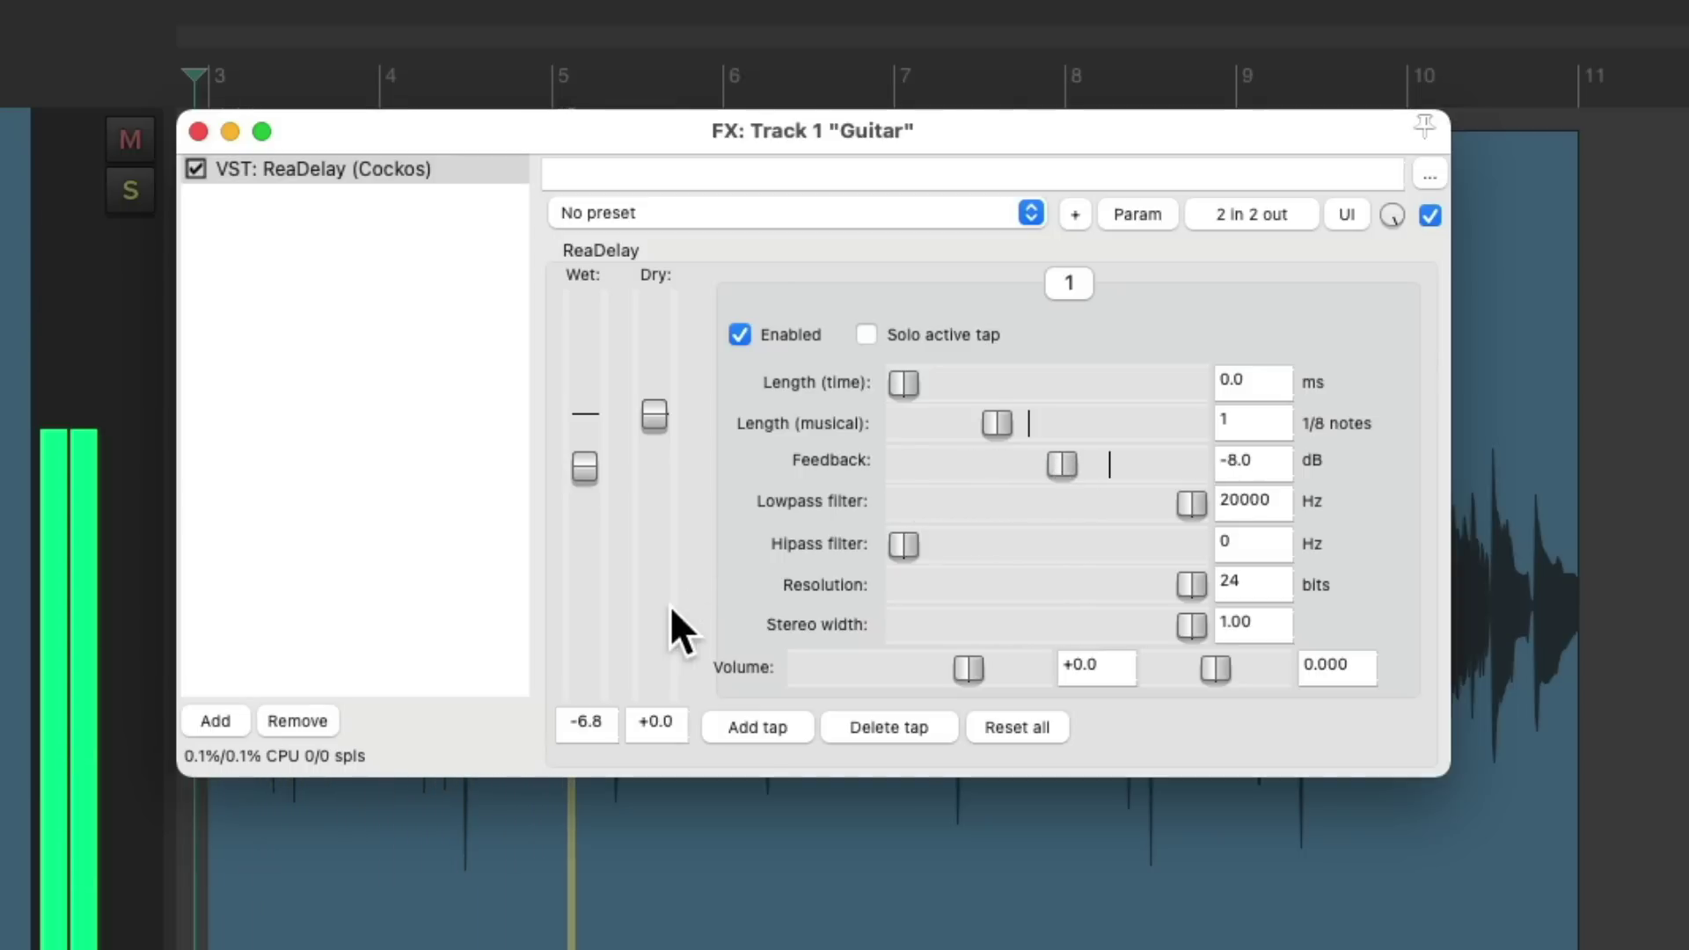
left_click_drag(587, 463, 588, 469)
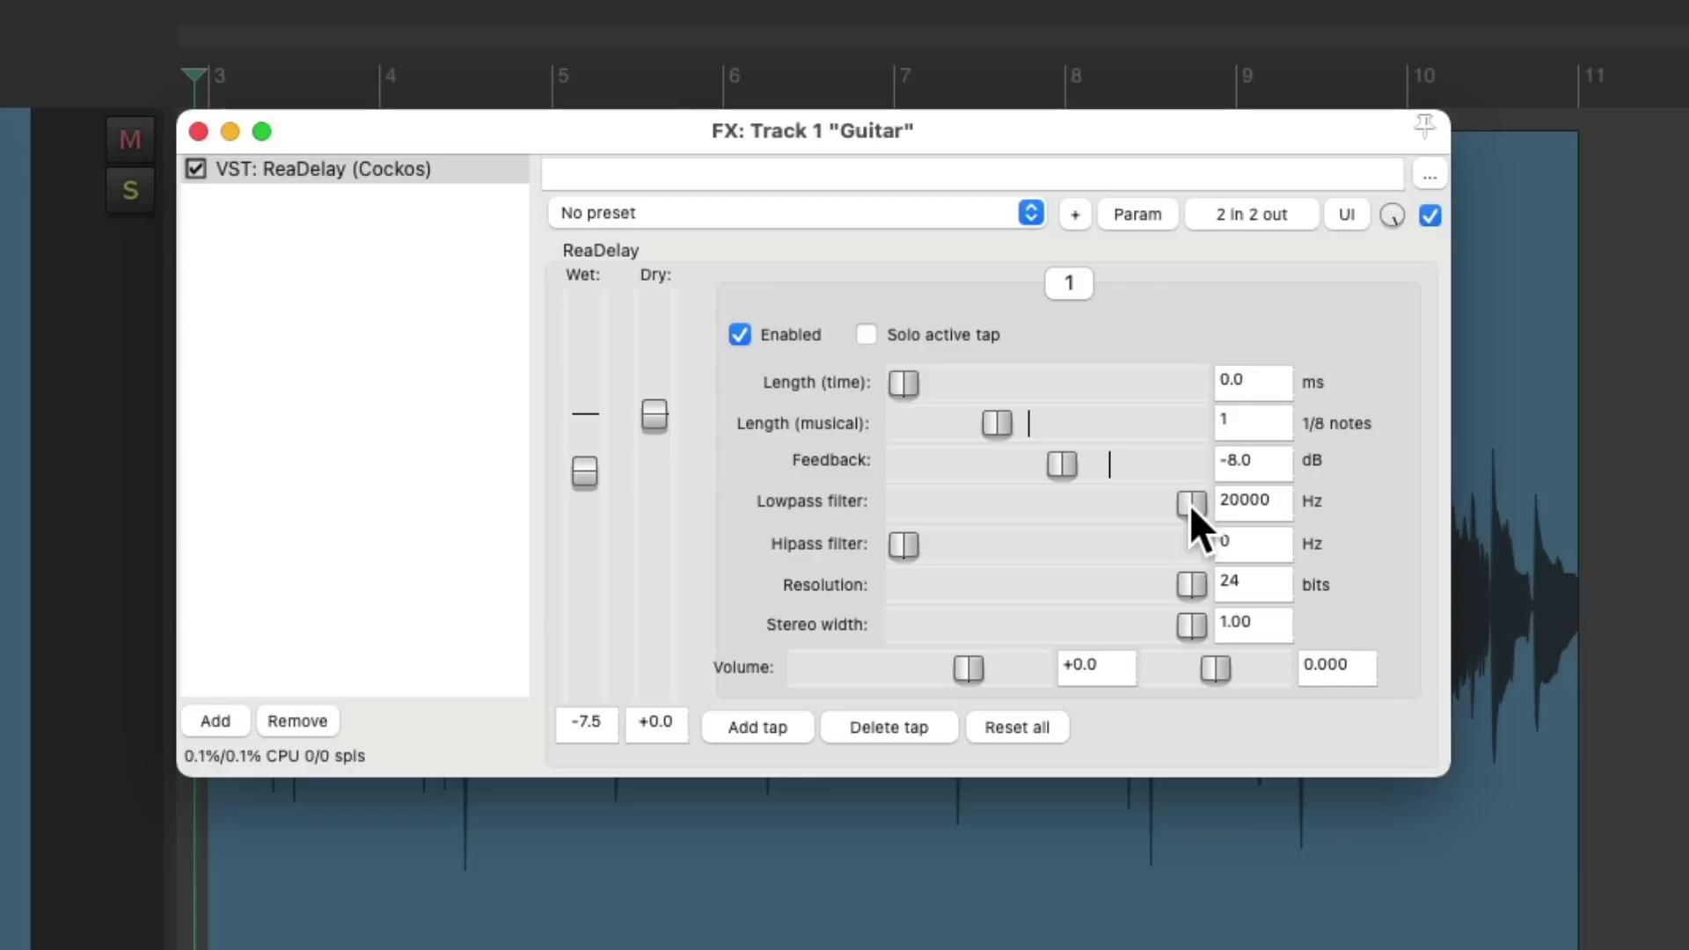
- Try lowering the delay's lowpass filter, and raise its hipass filter to 538 Hz while auditioning the guitar
mouse_move(1190, 504)
left_mouse_down()
mouse_move(1028, 509)
mouse_move(1174, 518)
left_mouse_up()
key("space")
key("space")
left_click_drag(905, 544, 953, 544)
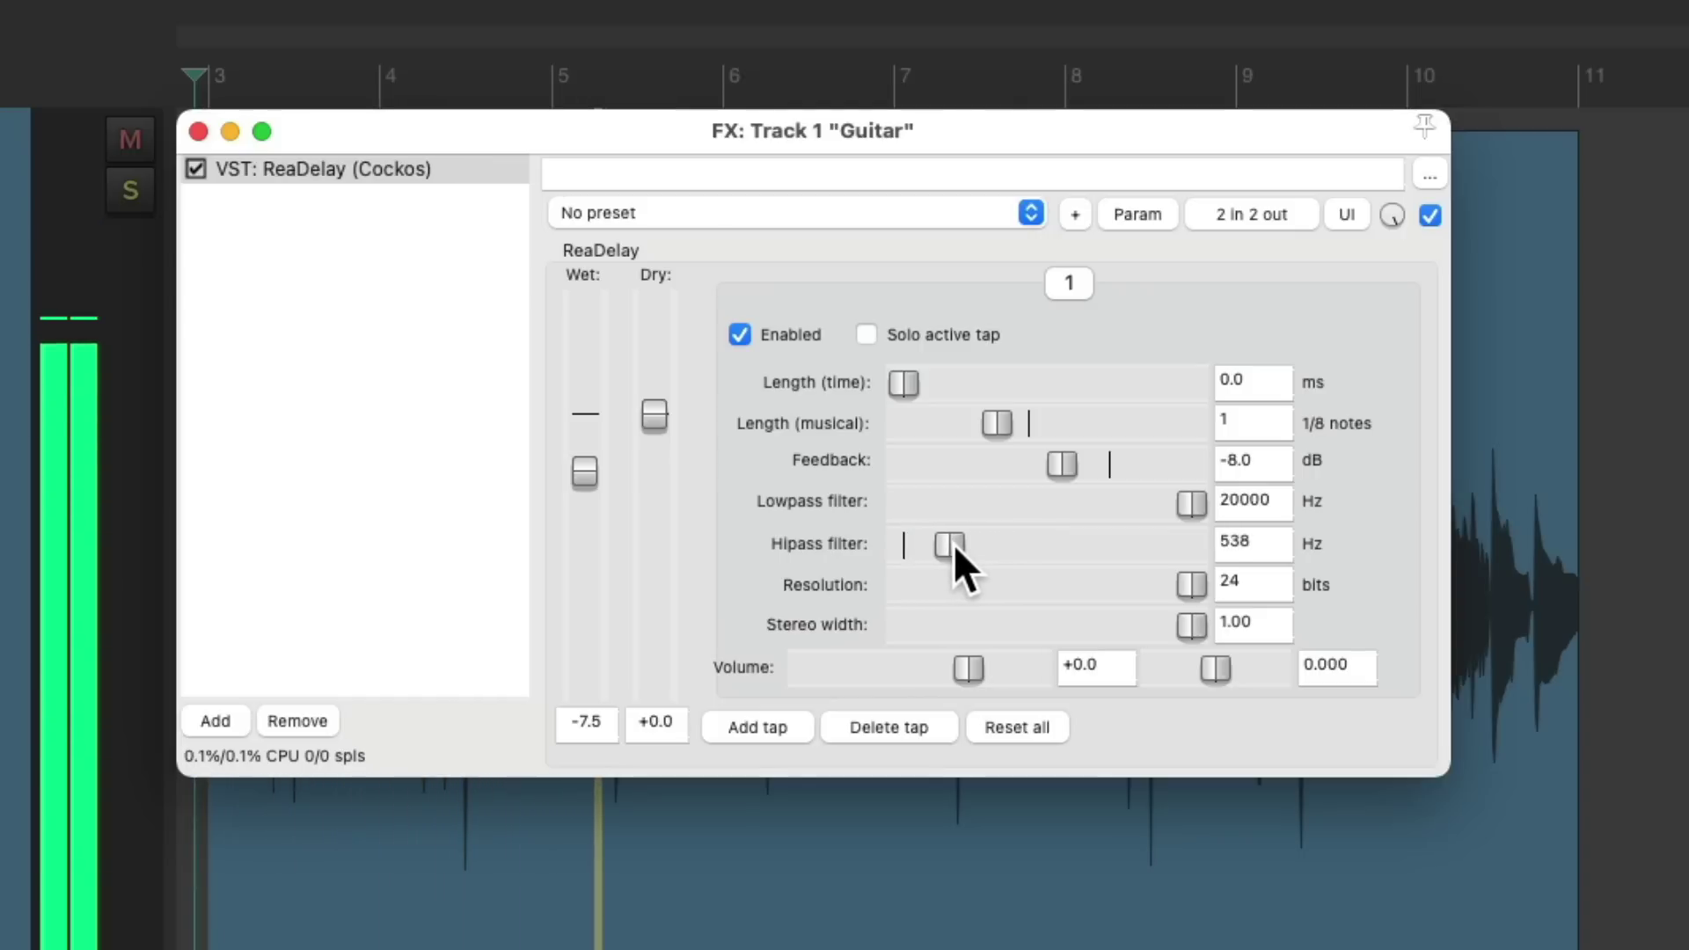
key("space")
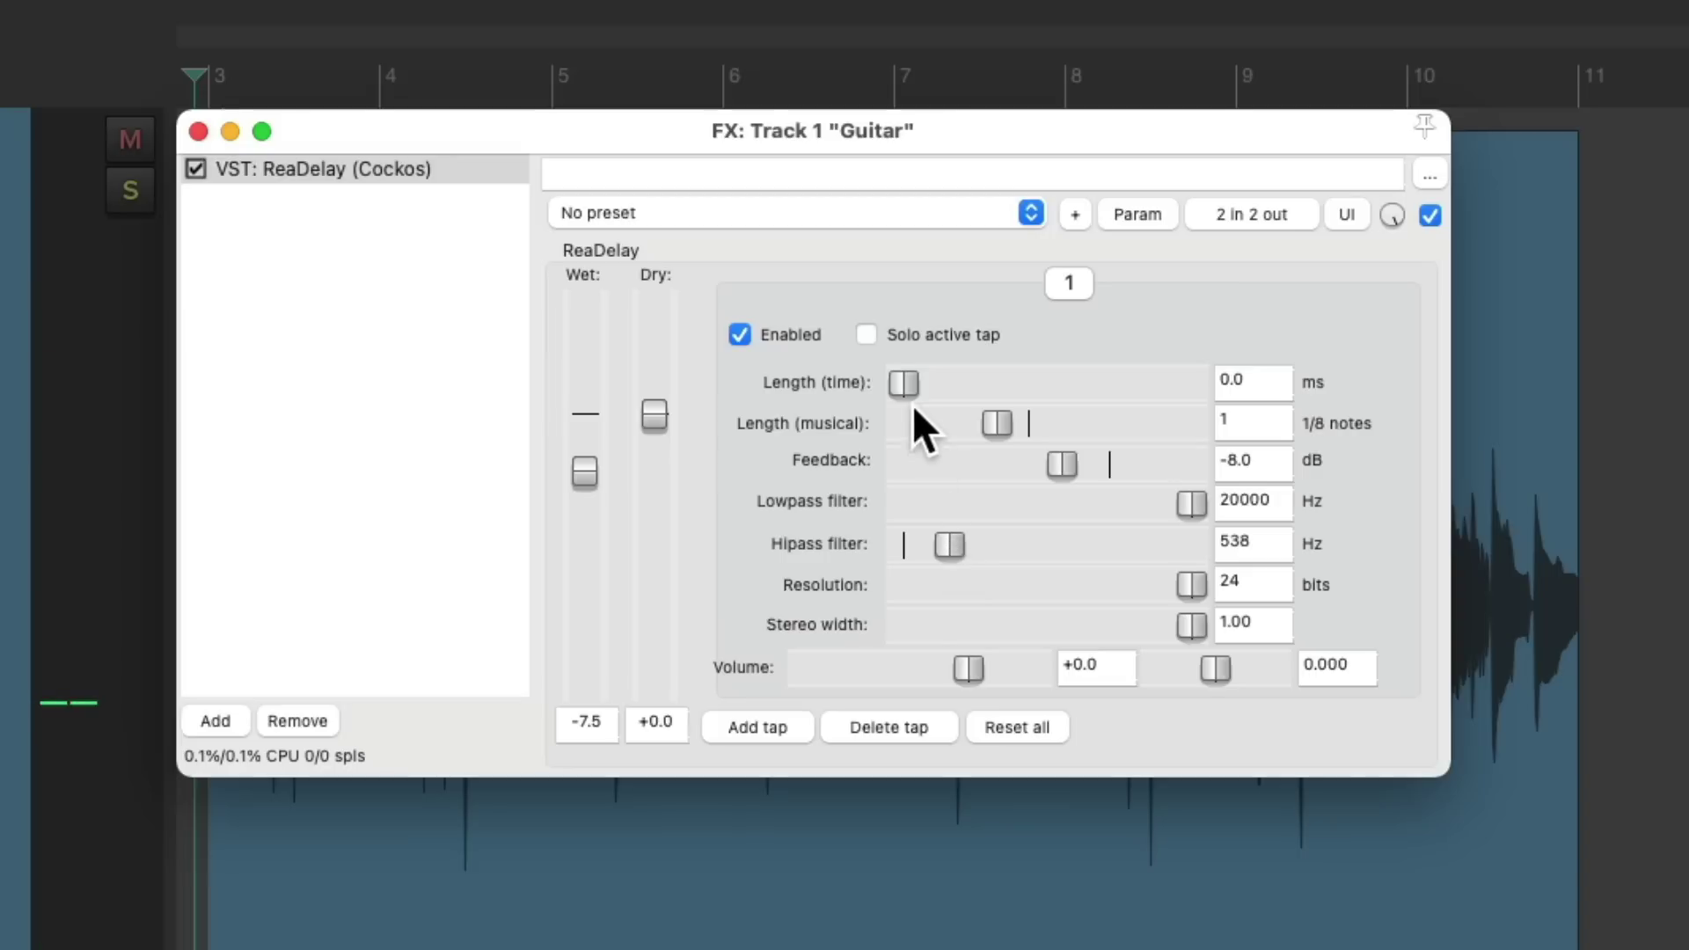
- Solo the active tap to tune its lowpass to 6138 Hz and hipass to 730 Hz, and unsolo it
left_click(868, 334)
key("space")
left_click_drag(1188, 500, 1054, 504)
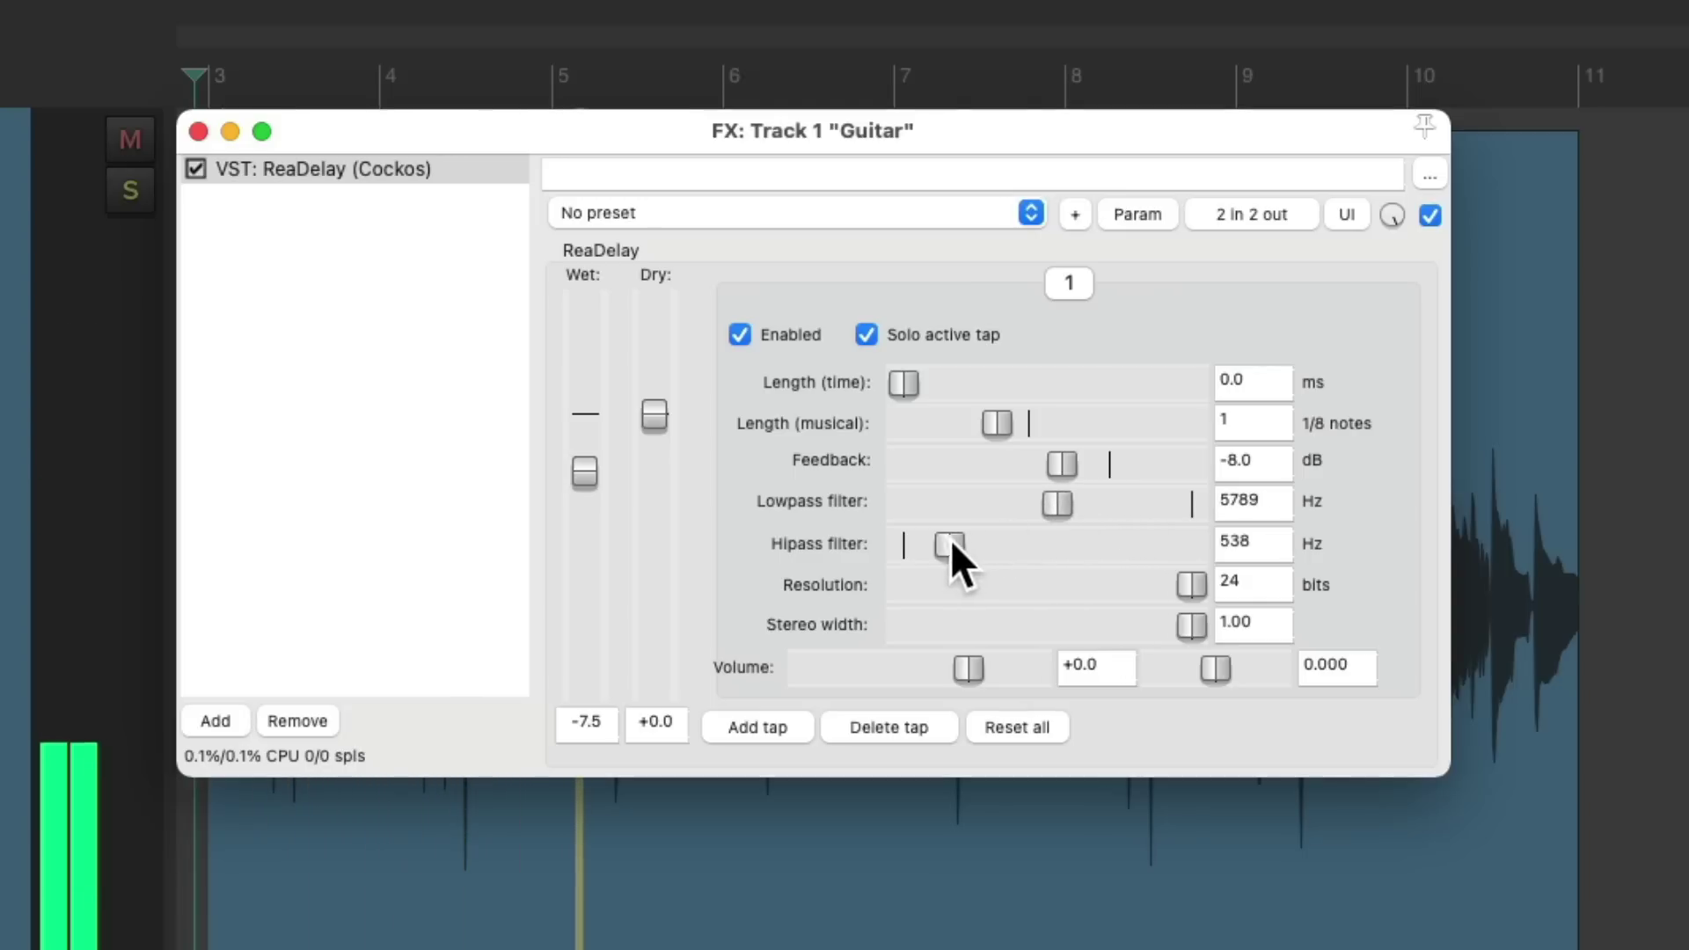
left_click_drag(950, 540, 957, 542)
left_click_drag(1053, 505, 1060, 503)
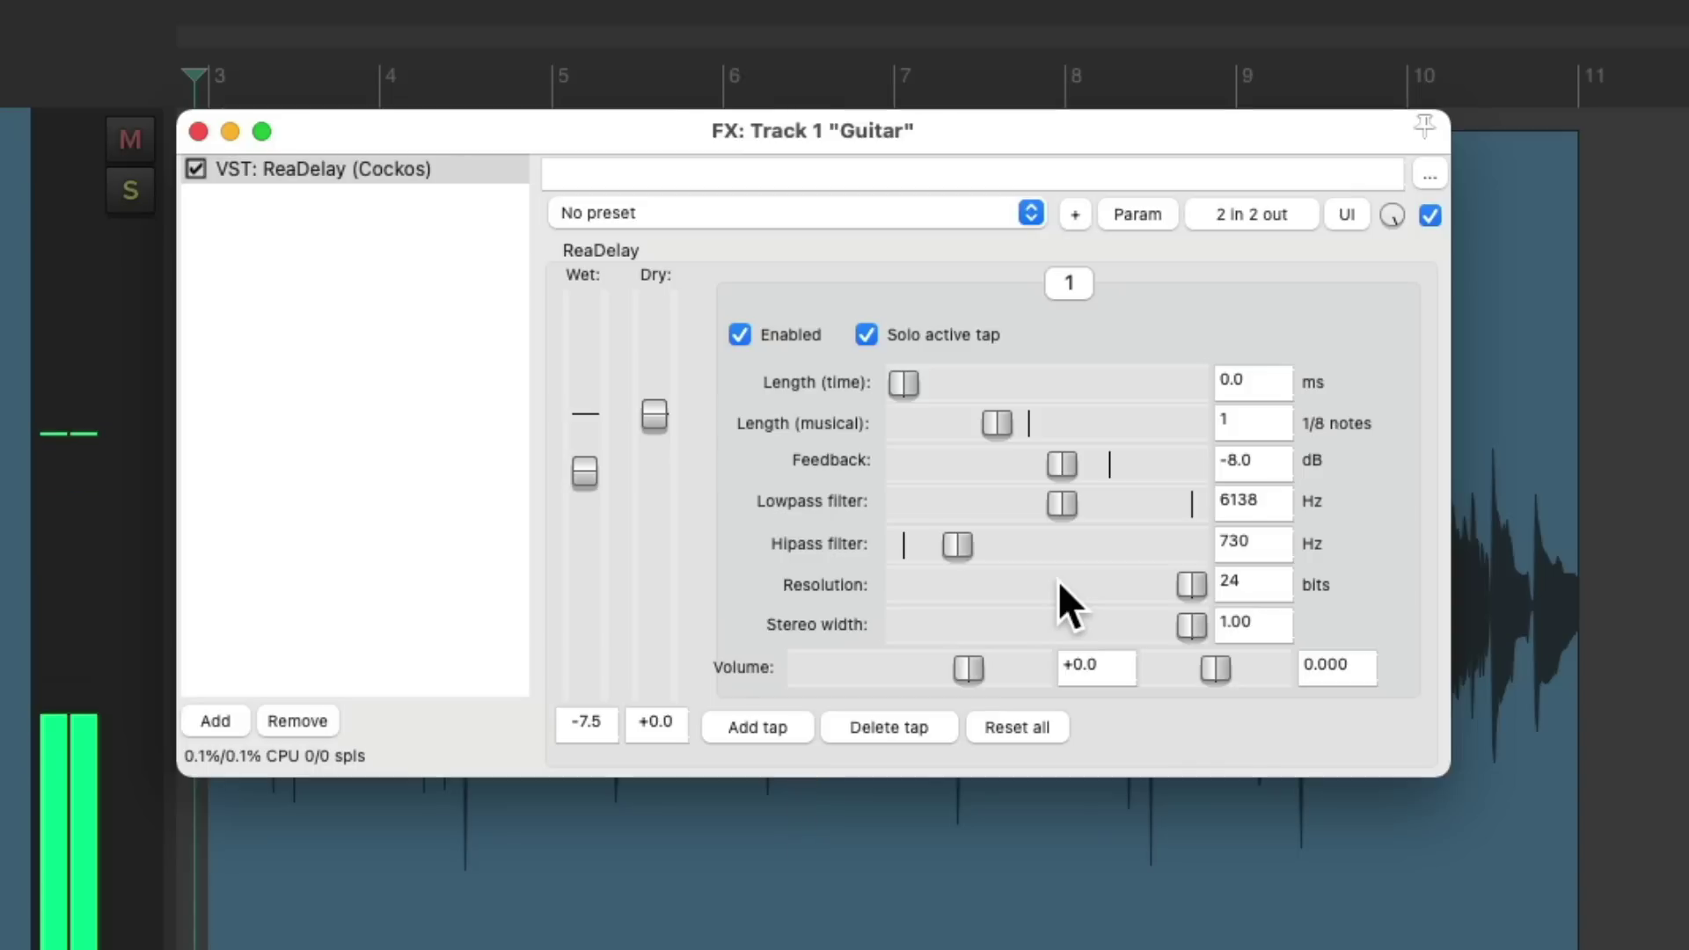
left_click(866, 335)
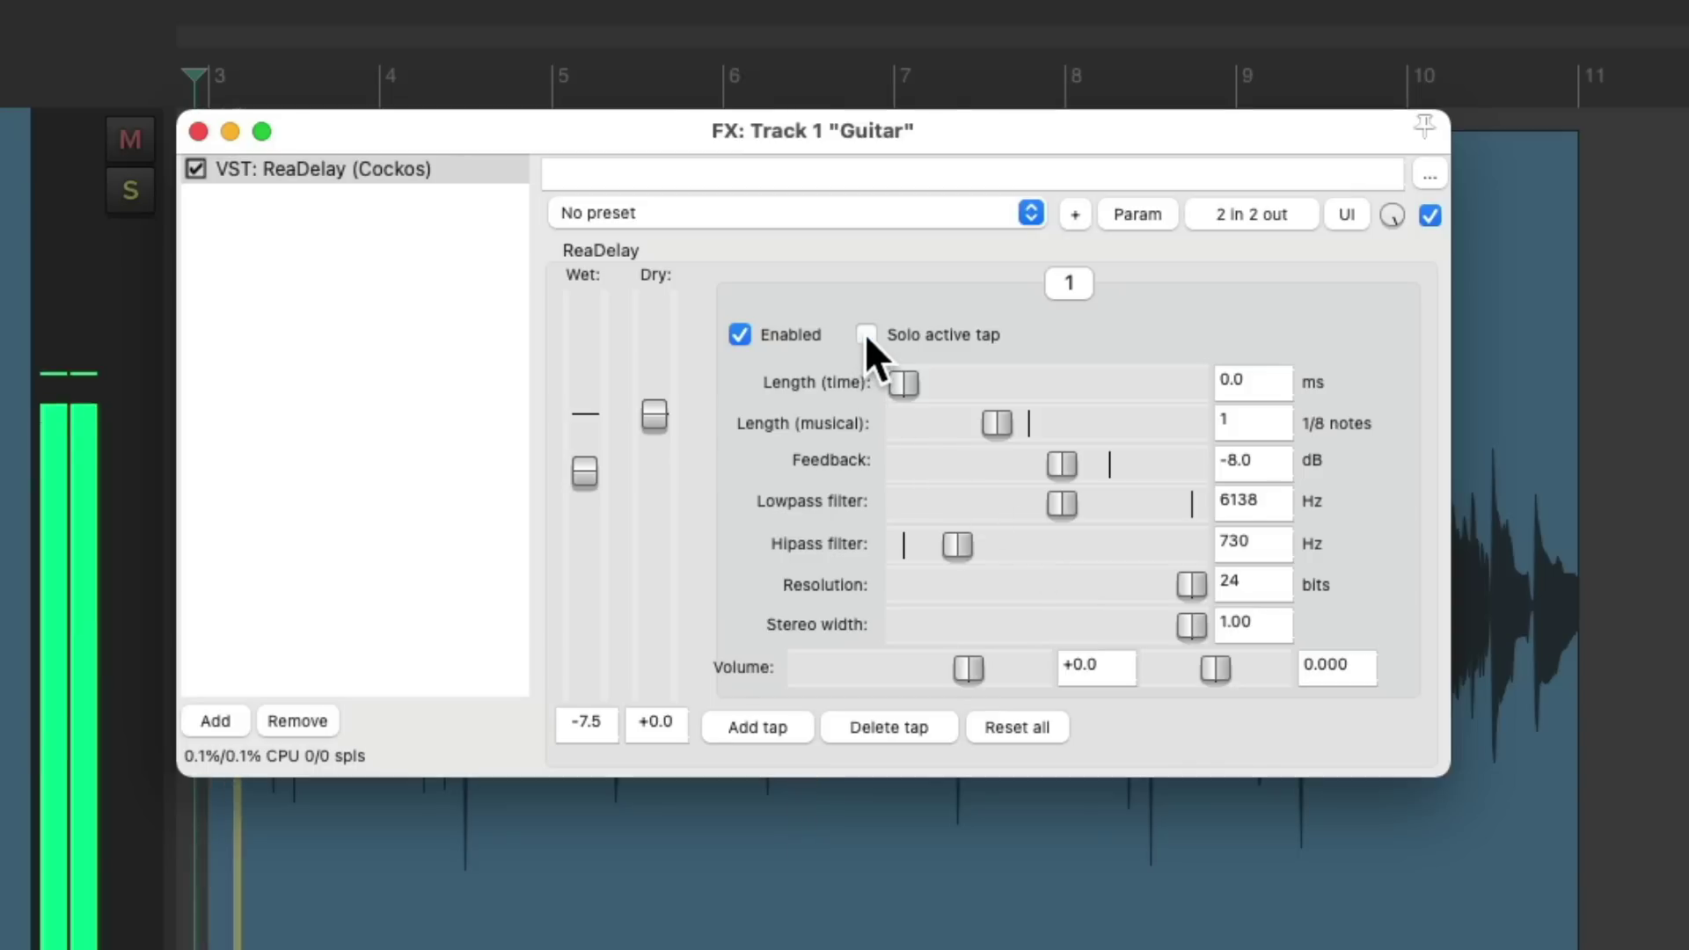
- Refine the delay's hipass to 370 Hz and lowpass to 6362 Hz, with the wet level at about -7.4 dB
left_click_drag(581, 471, 581, 468)
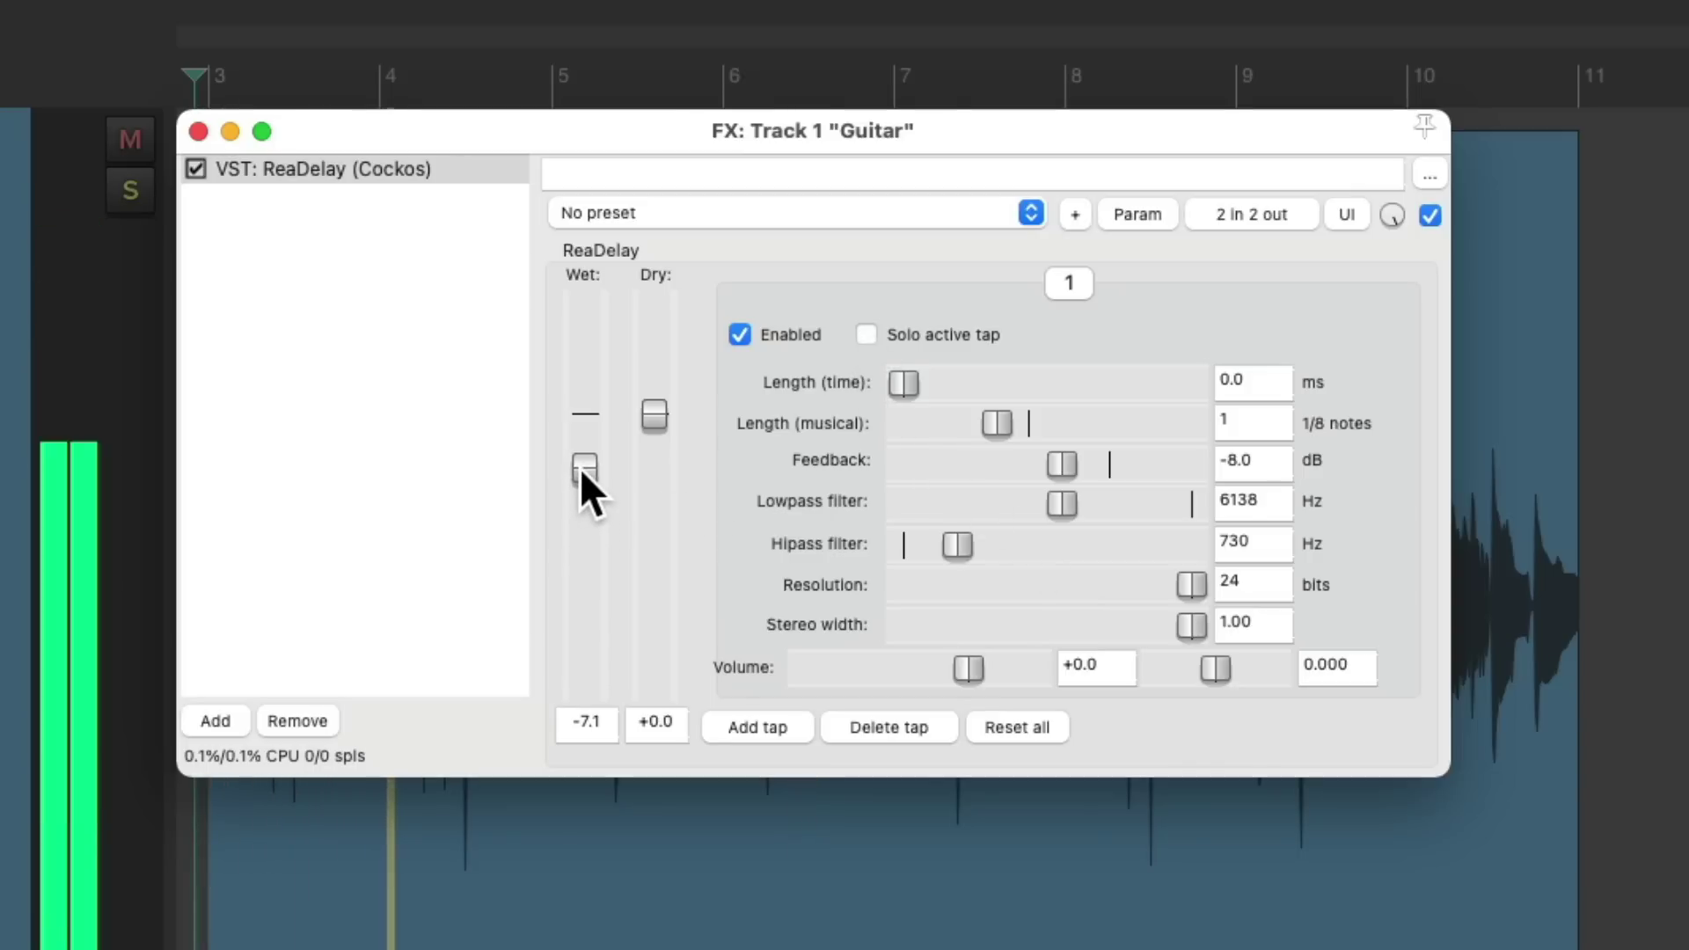
left_click_drag(954, 547, 930, 548)
scroll(1060, 506, "up", 4)
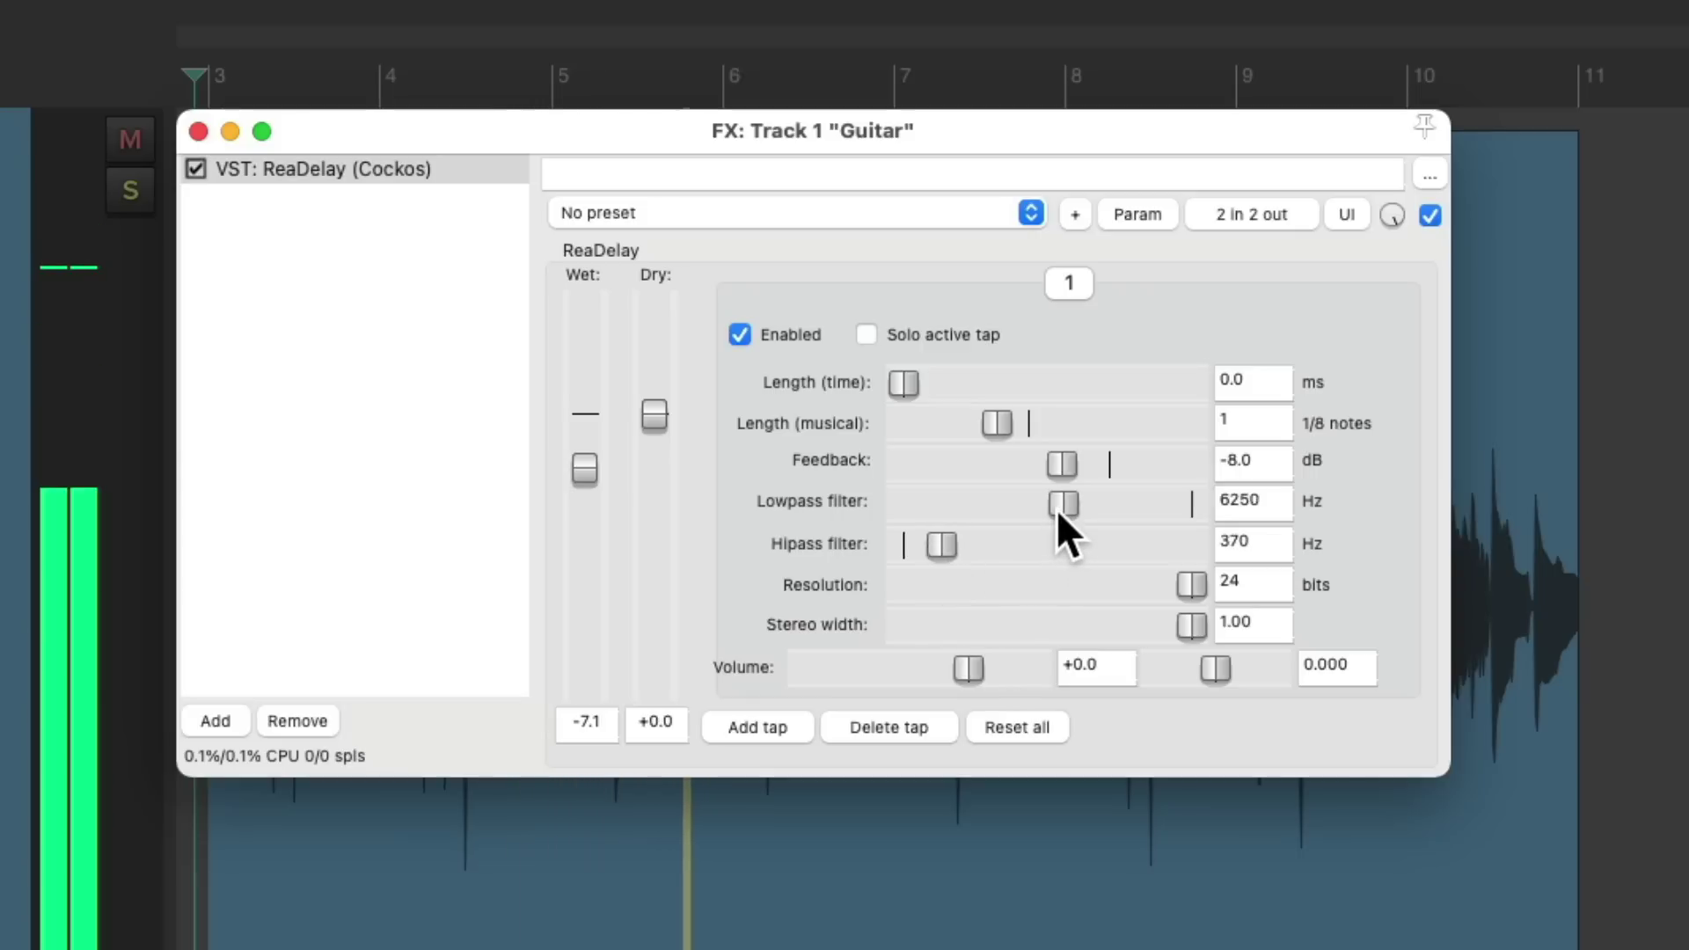
scroll(588, 465, "down", 1)
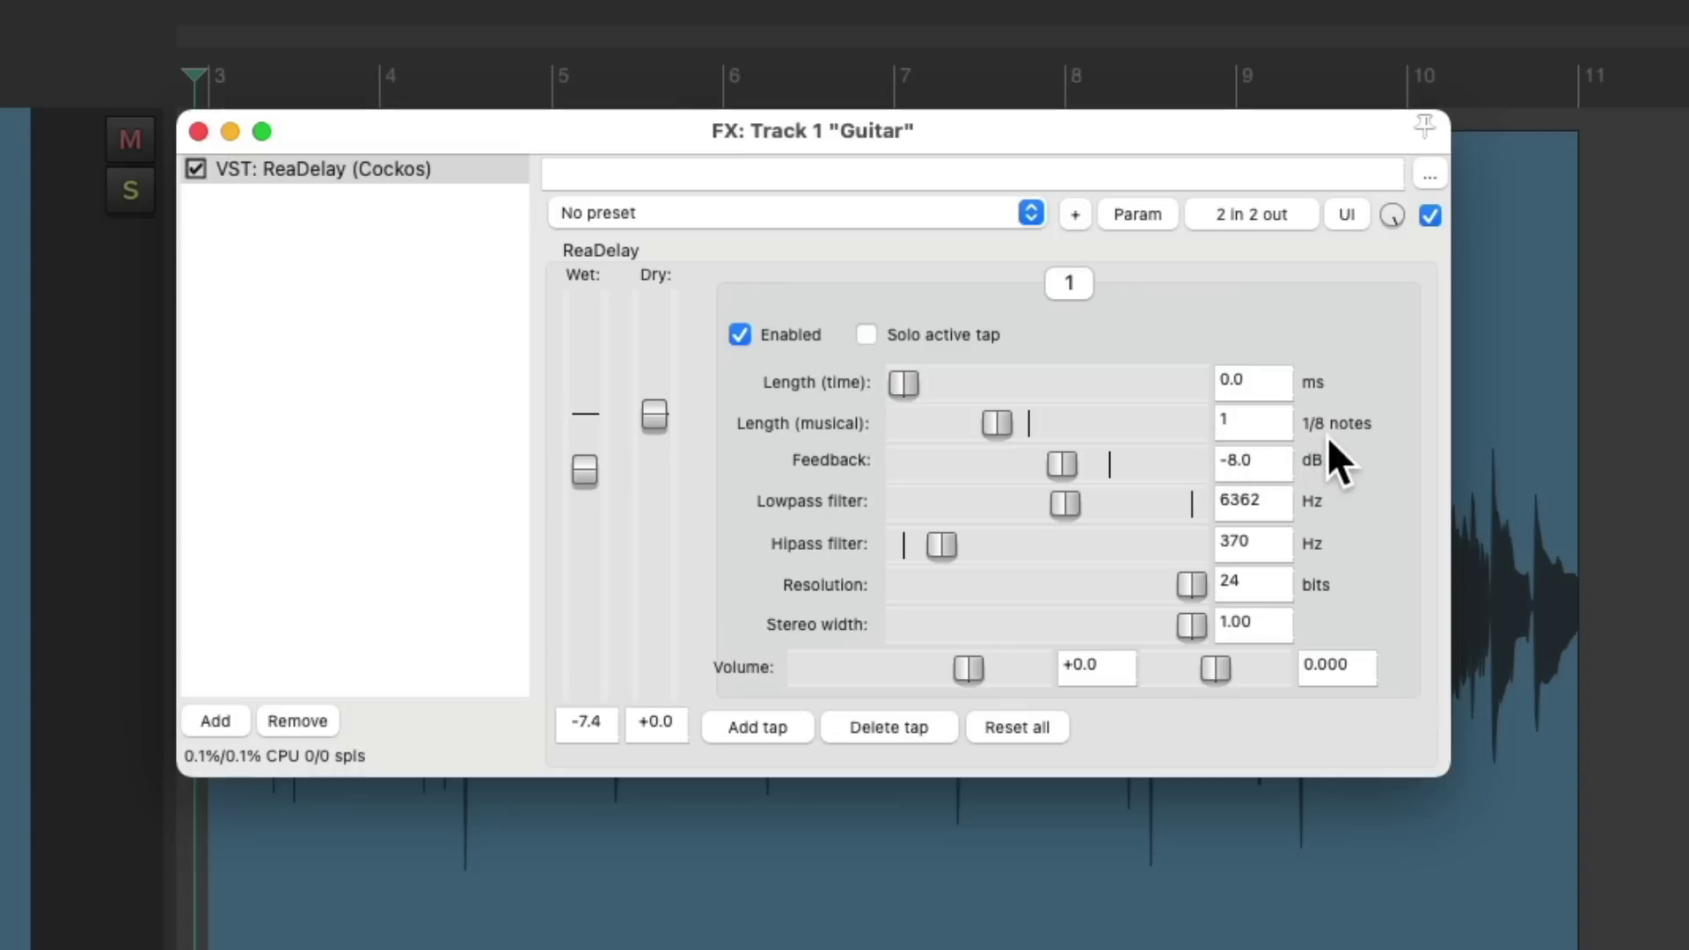
- Try a musical length of 1.5 eighth notes for the delay, lowering the wet level to about -8.5 dB
left_click(1234, 417)
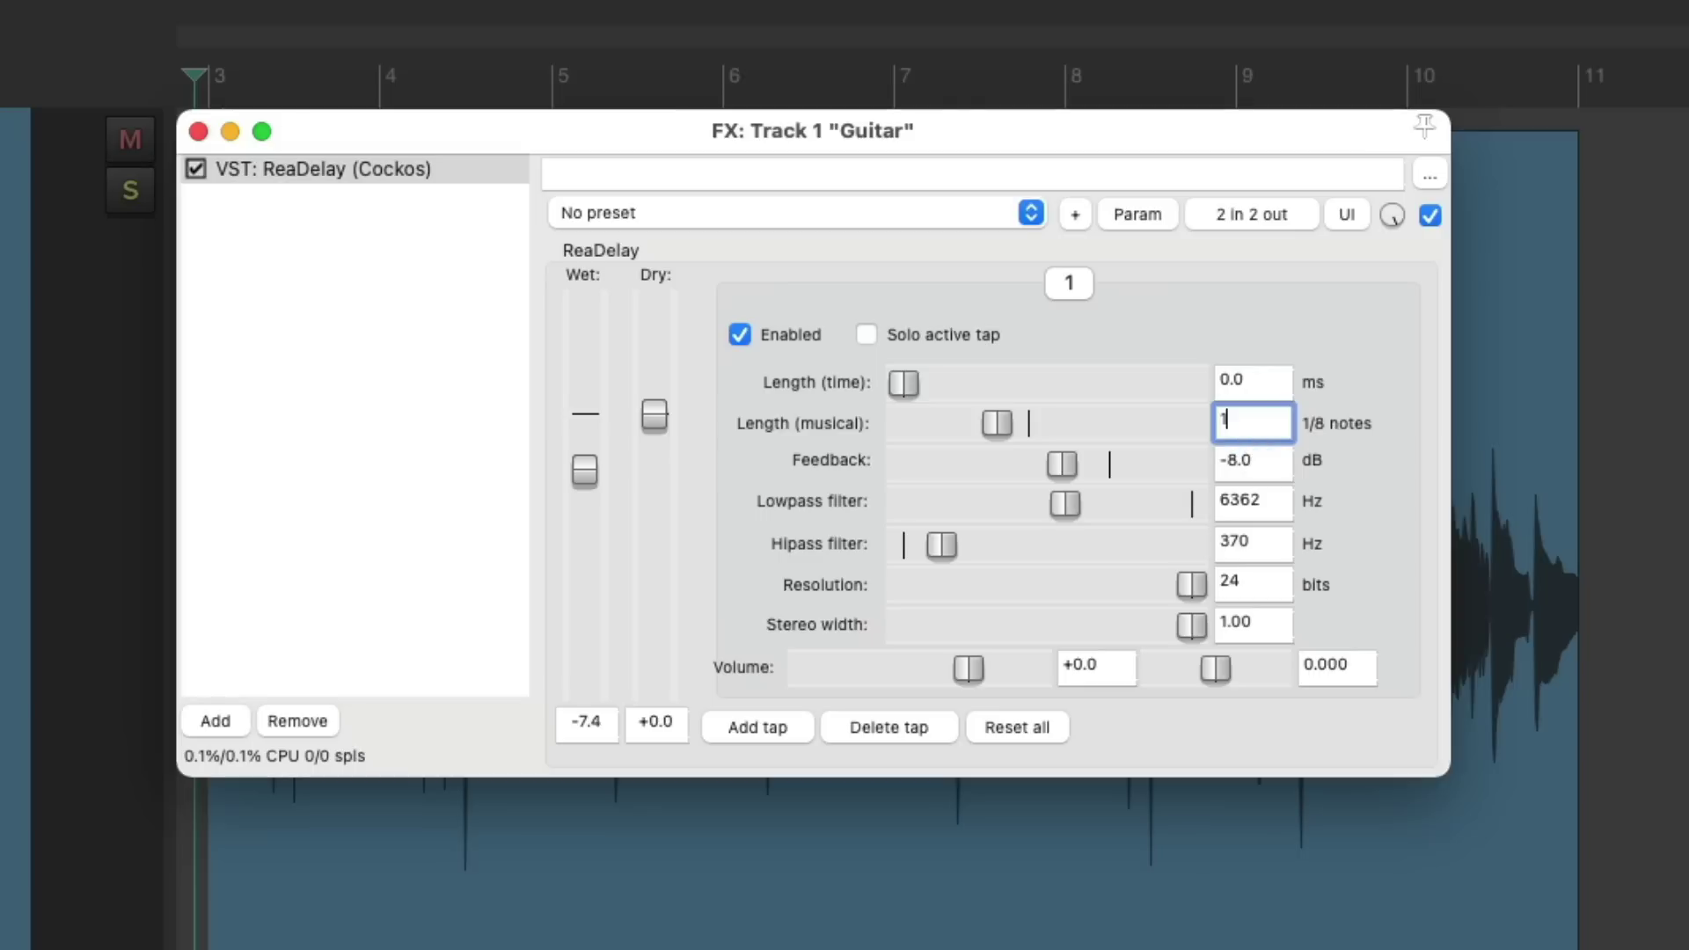
type(".5")
key("Return")
key("space")
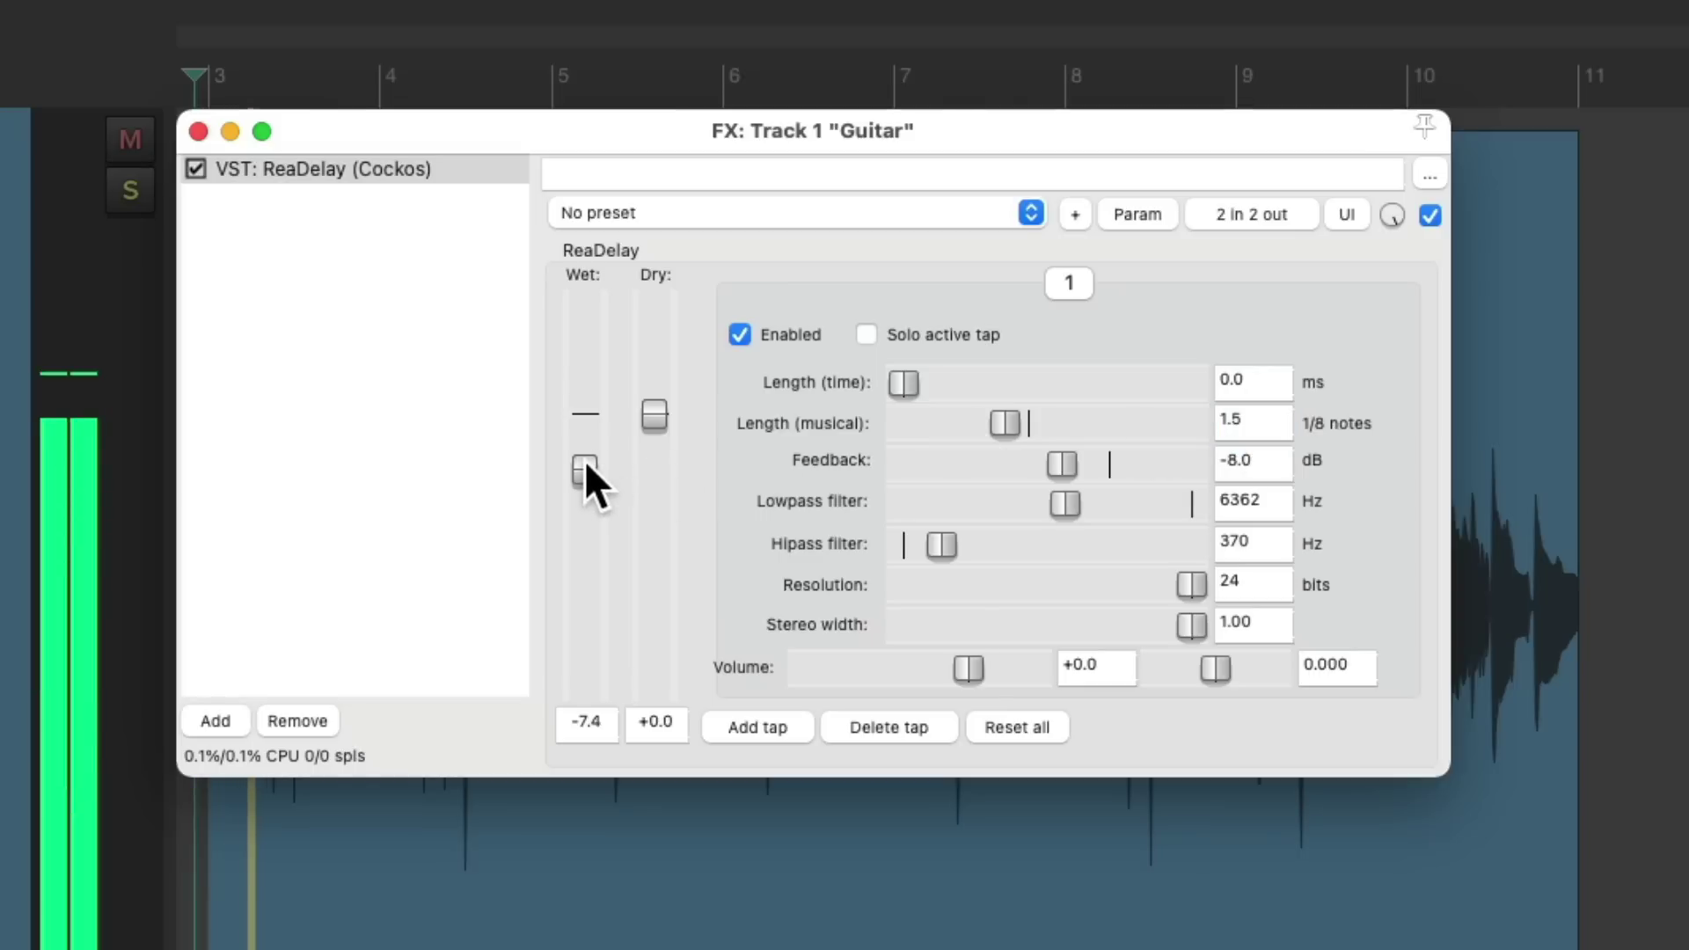
left_click_drag(584, 463, 578, 472)
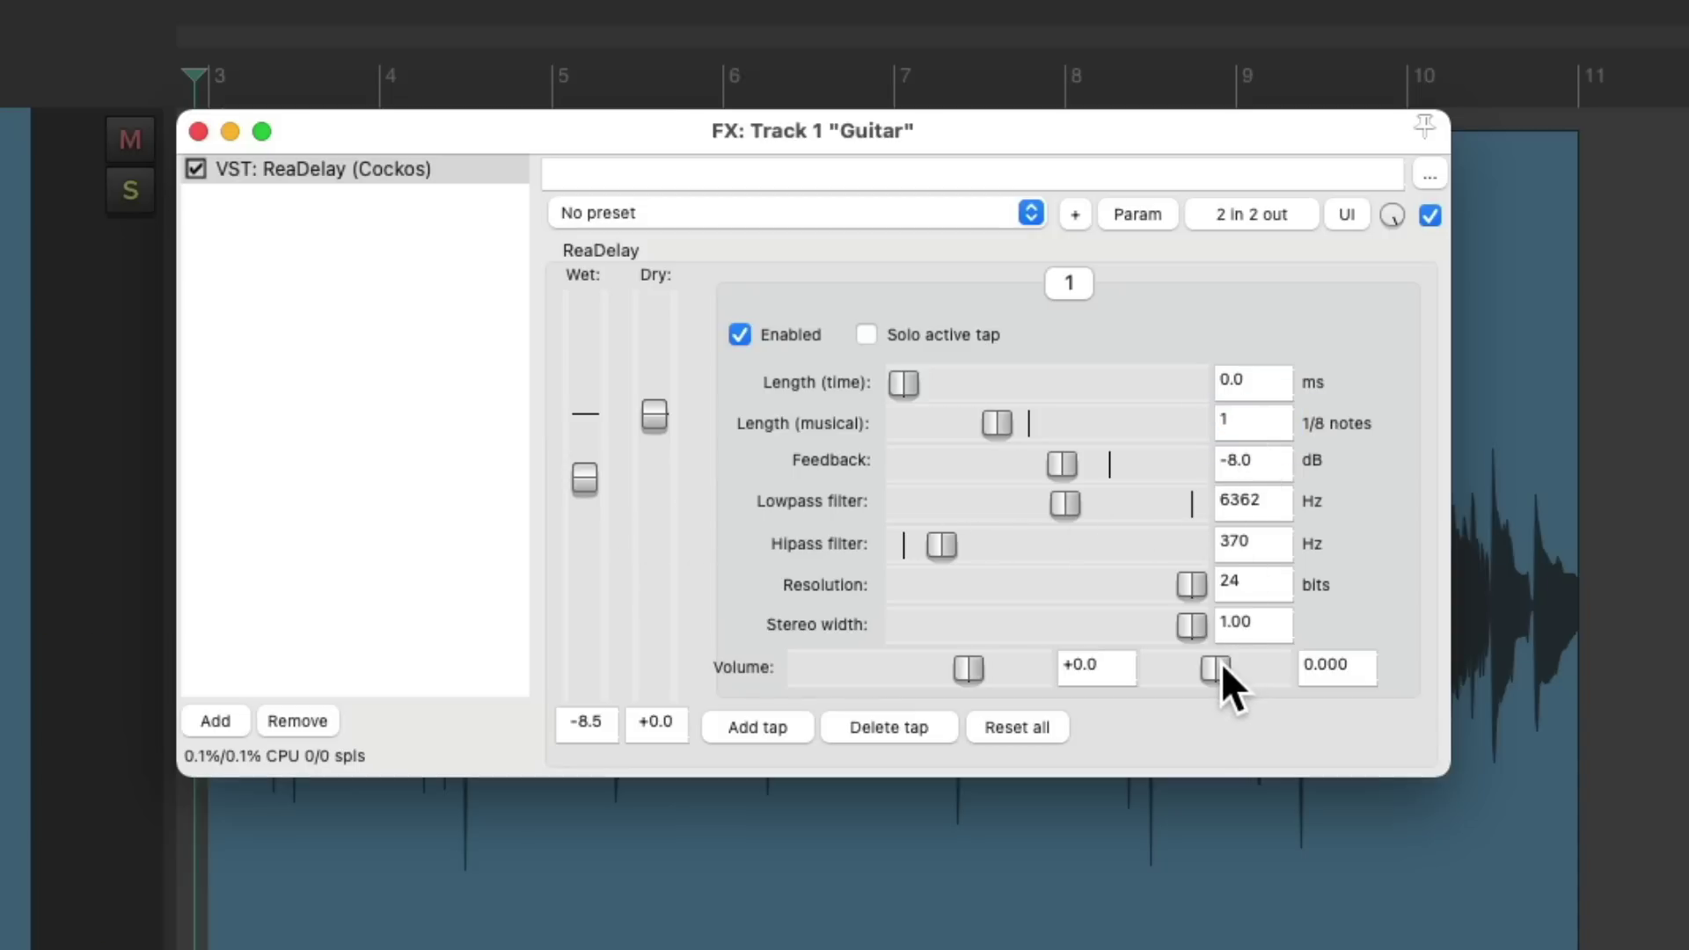
- Pan the first tap to -1.000 and add a second tap panned to 1.000 with a length of 2 eighth notes
left_click_drag(1216, 669, 1137, 695)
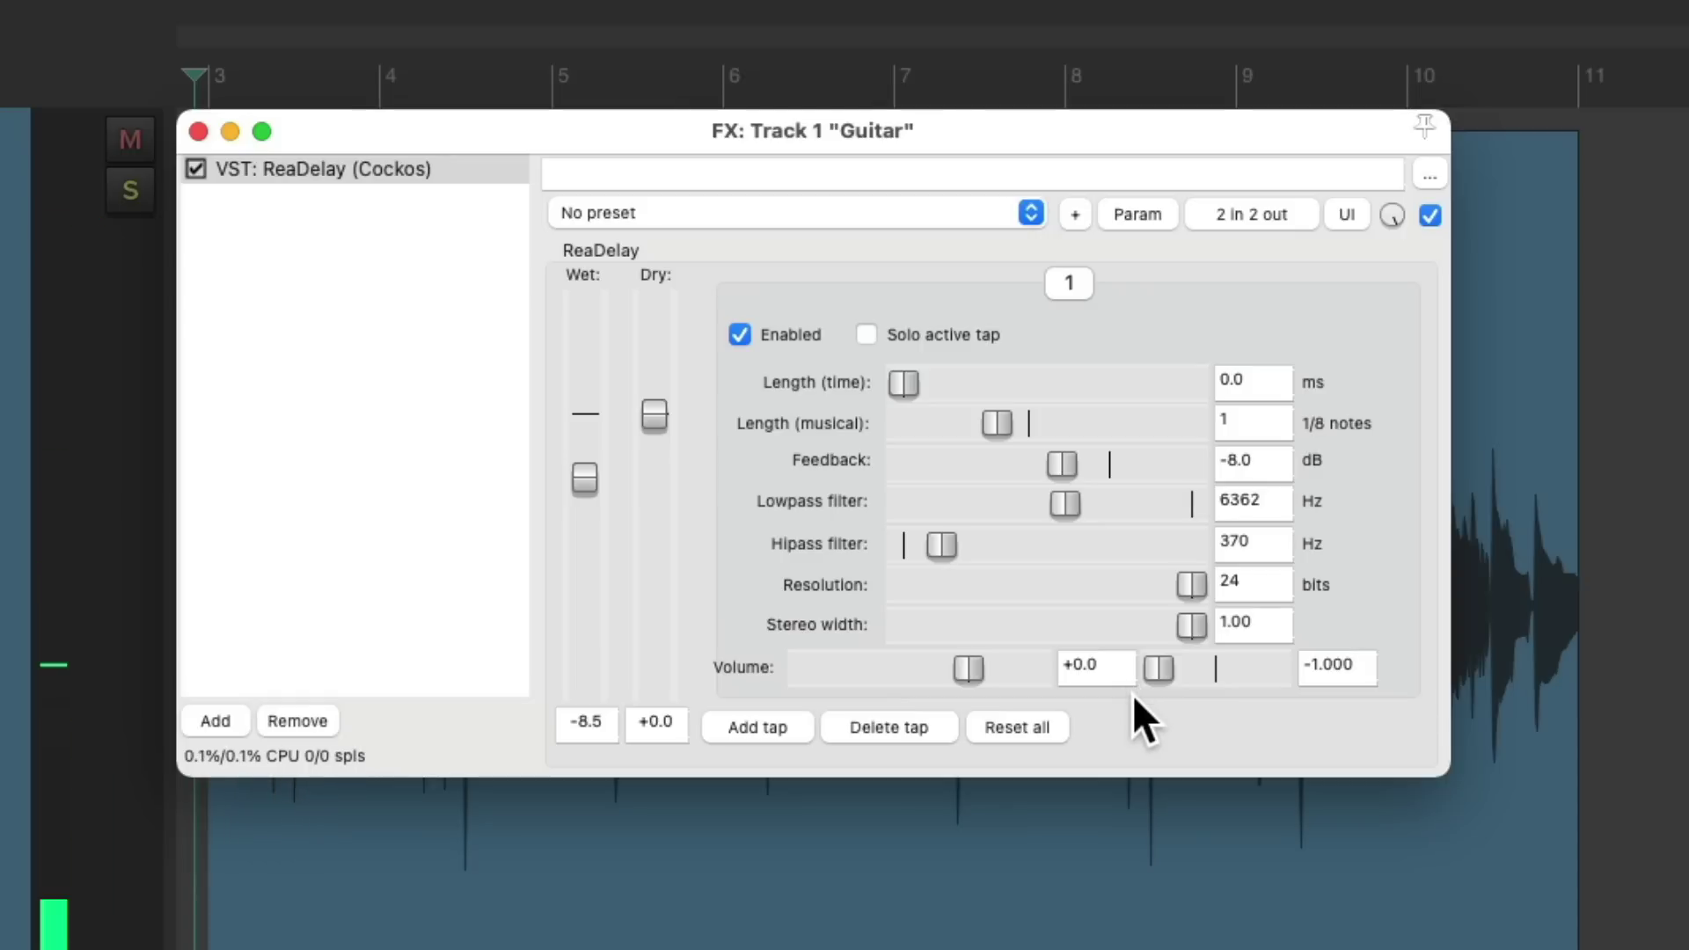
left_click(774, 728)
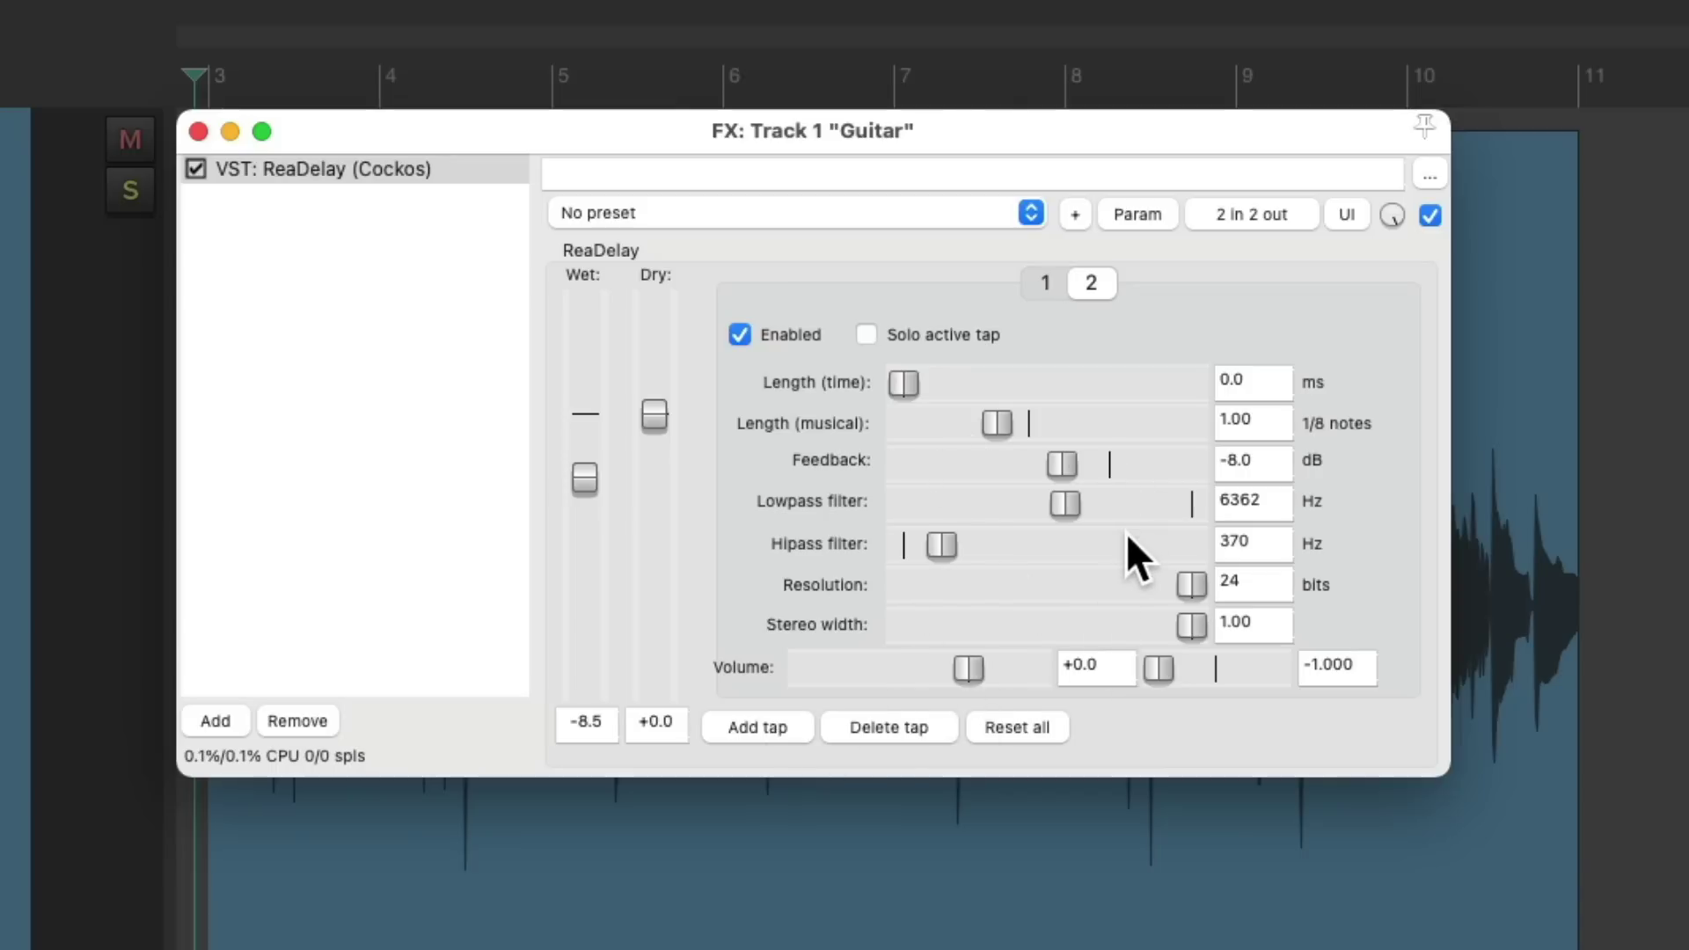
left_click_drag(1160, 664, 1290, 672)
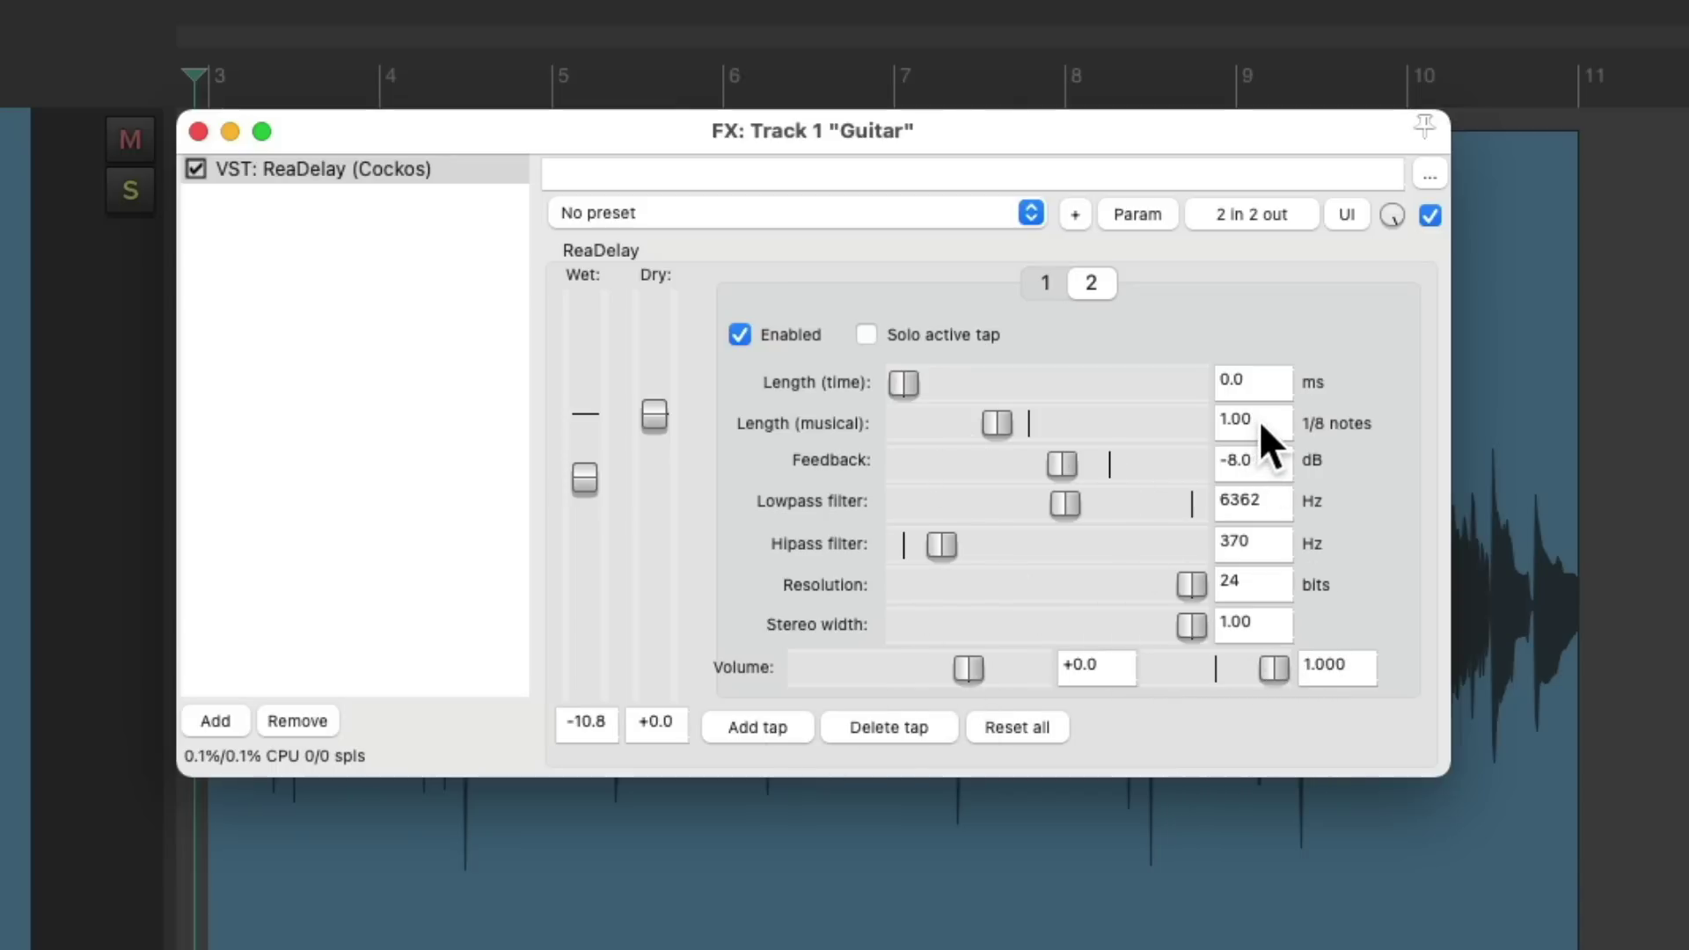
type("2")
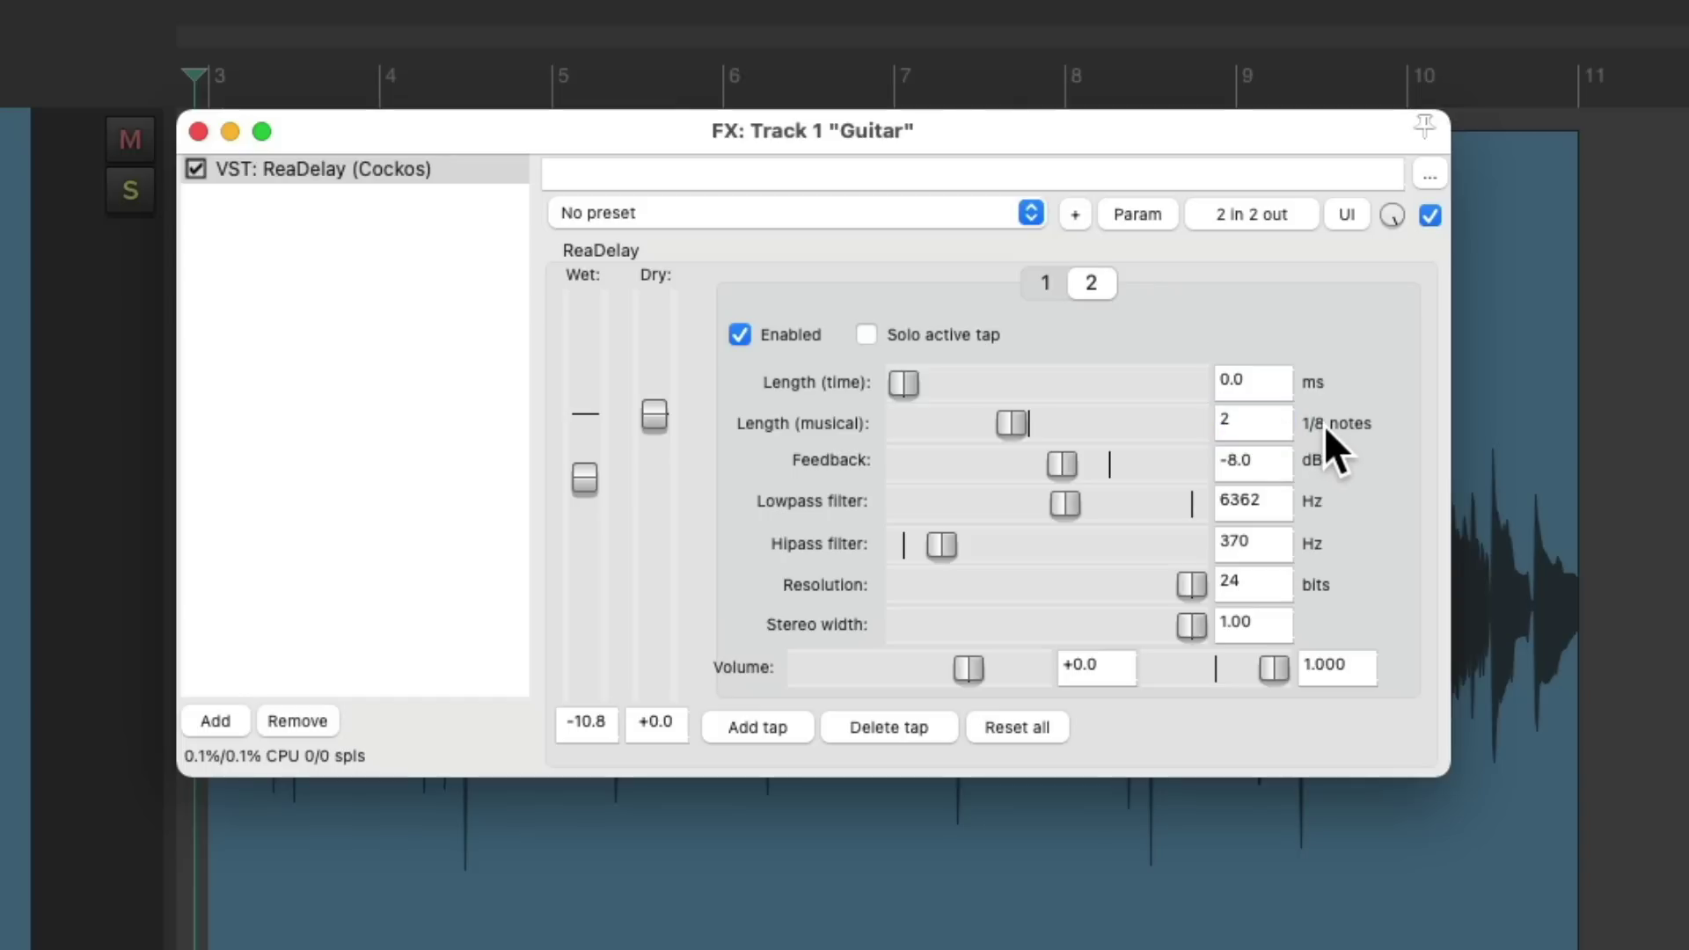
- Compare the settings of both taps and set the delay's wet level to about -7.2 dB during playback
left_click(1040, 281)
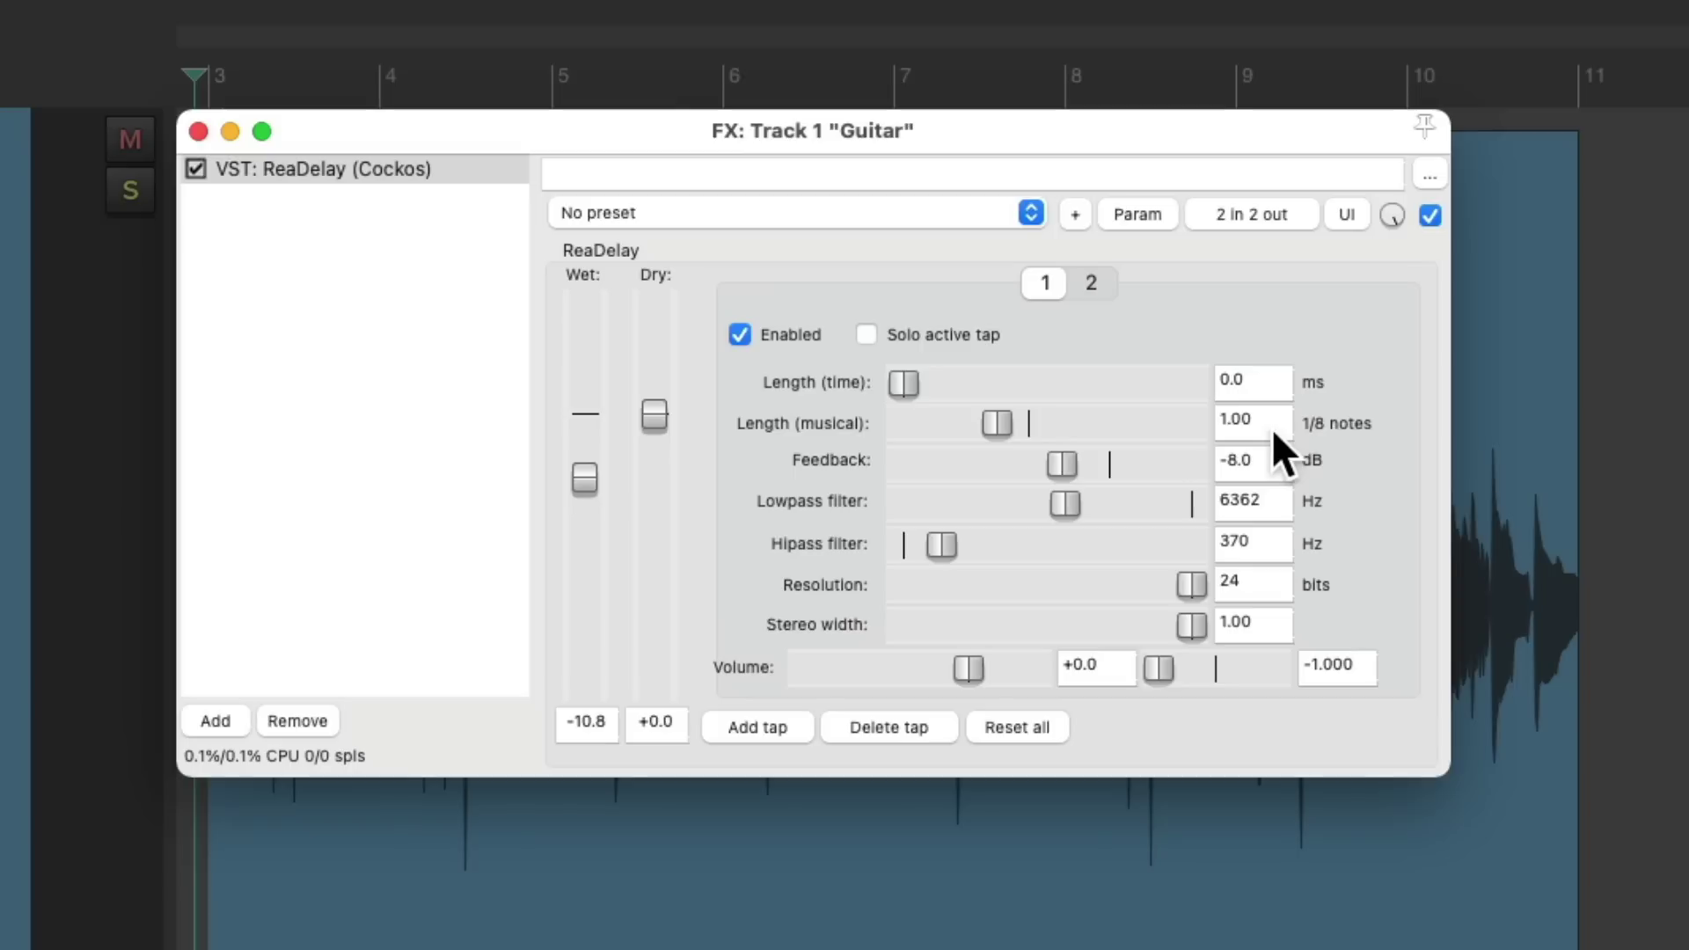
left_click(1093, 283)
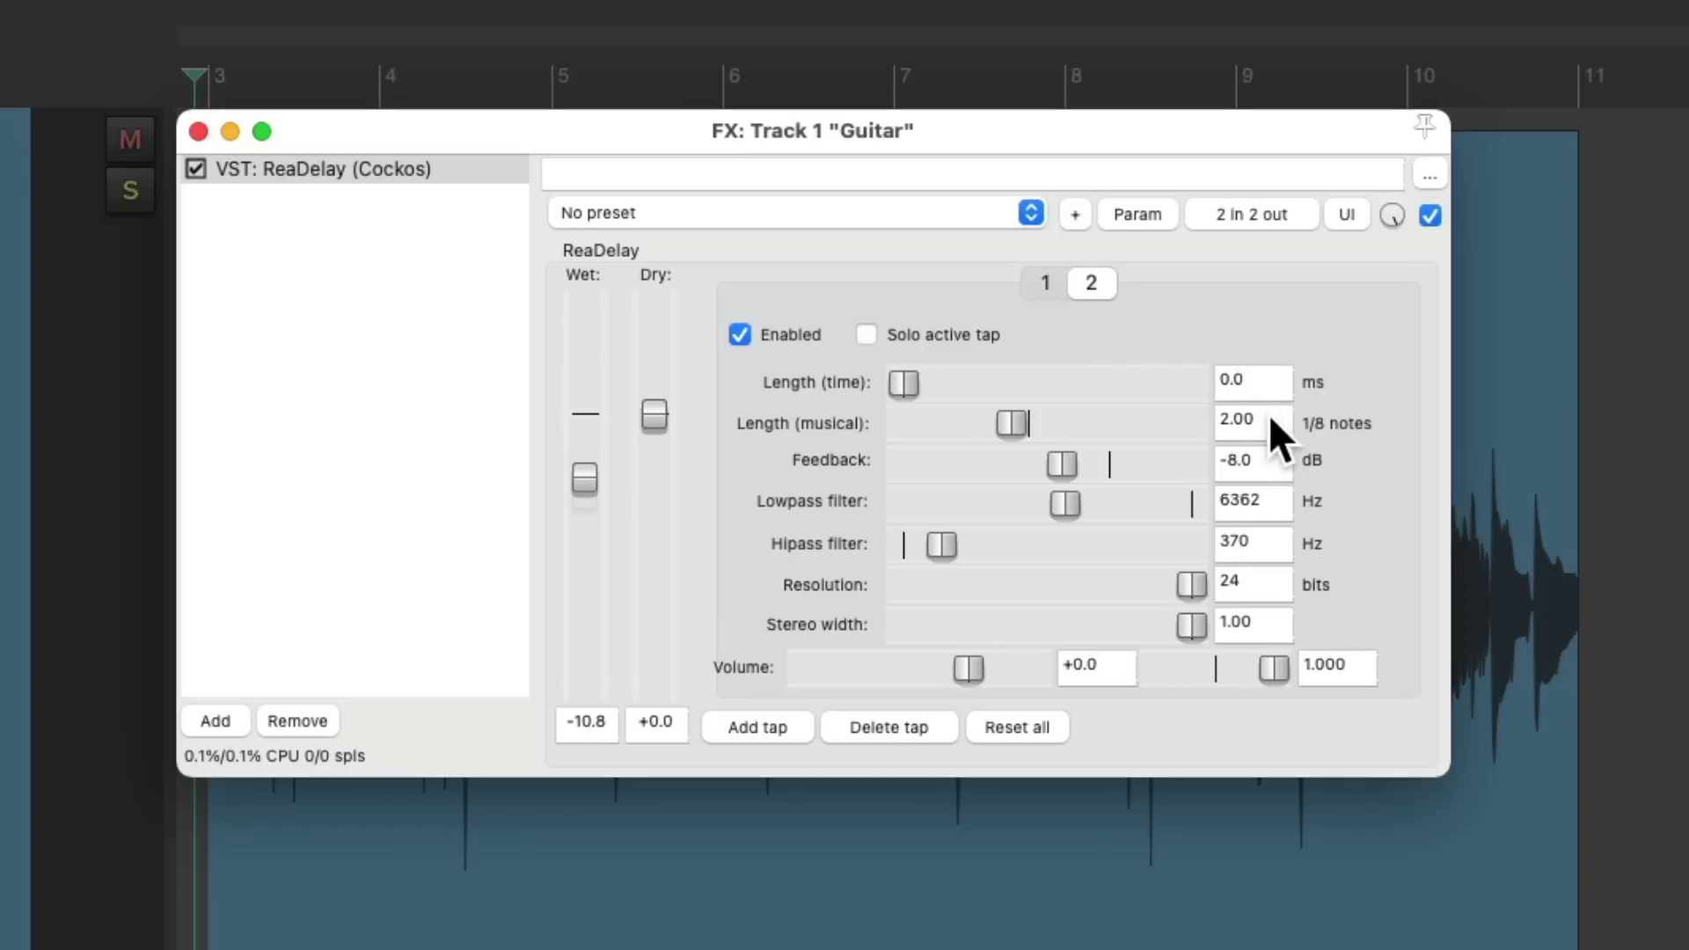
key("space")
left_click_drag(585, 487, 574, 467)
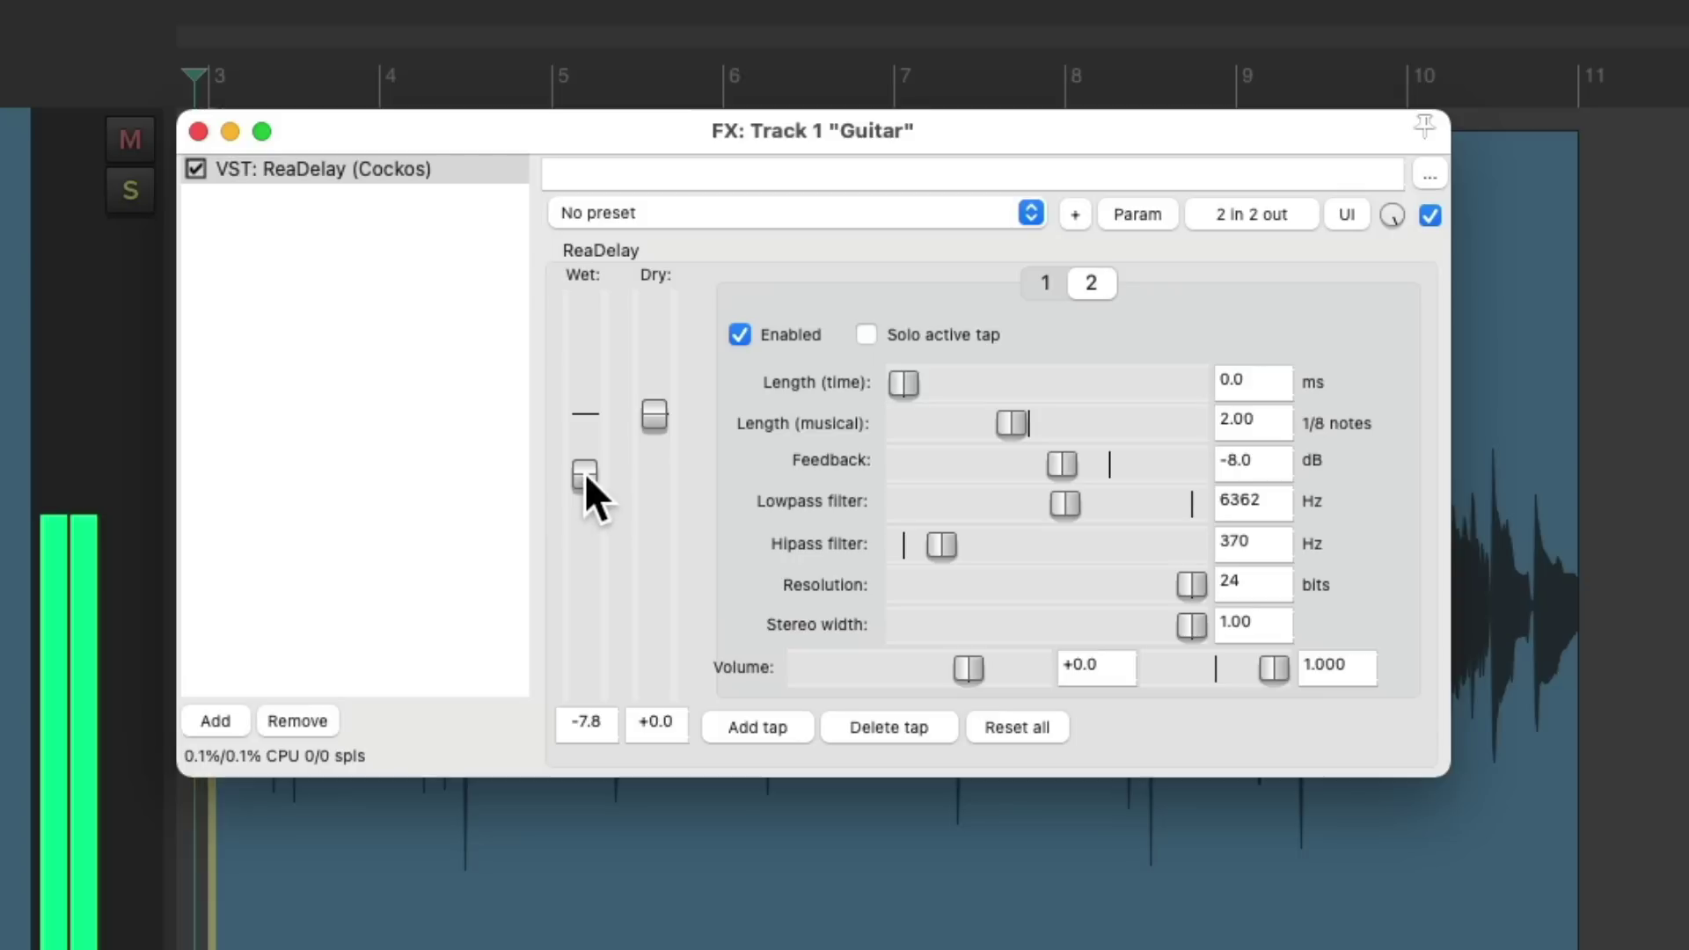
left_click_drag(584, 472, 582, 468)
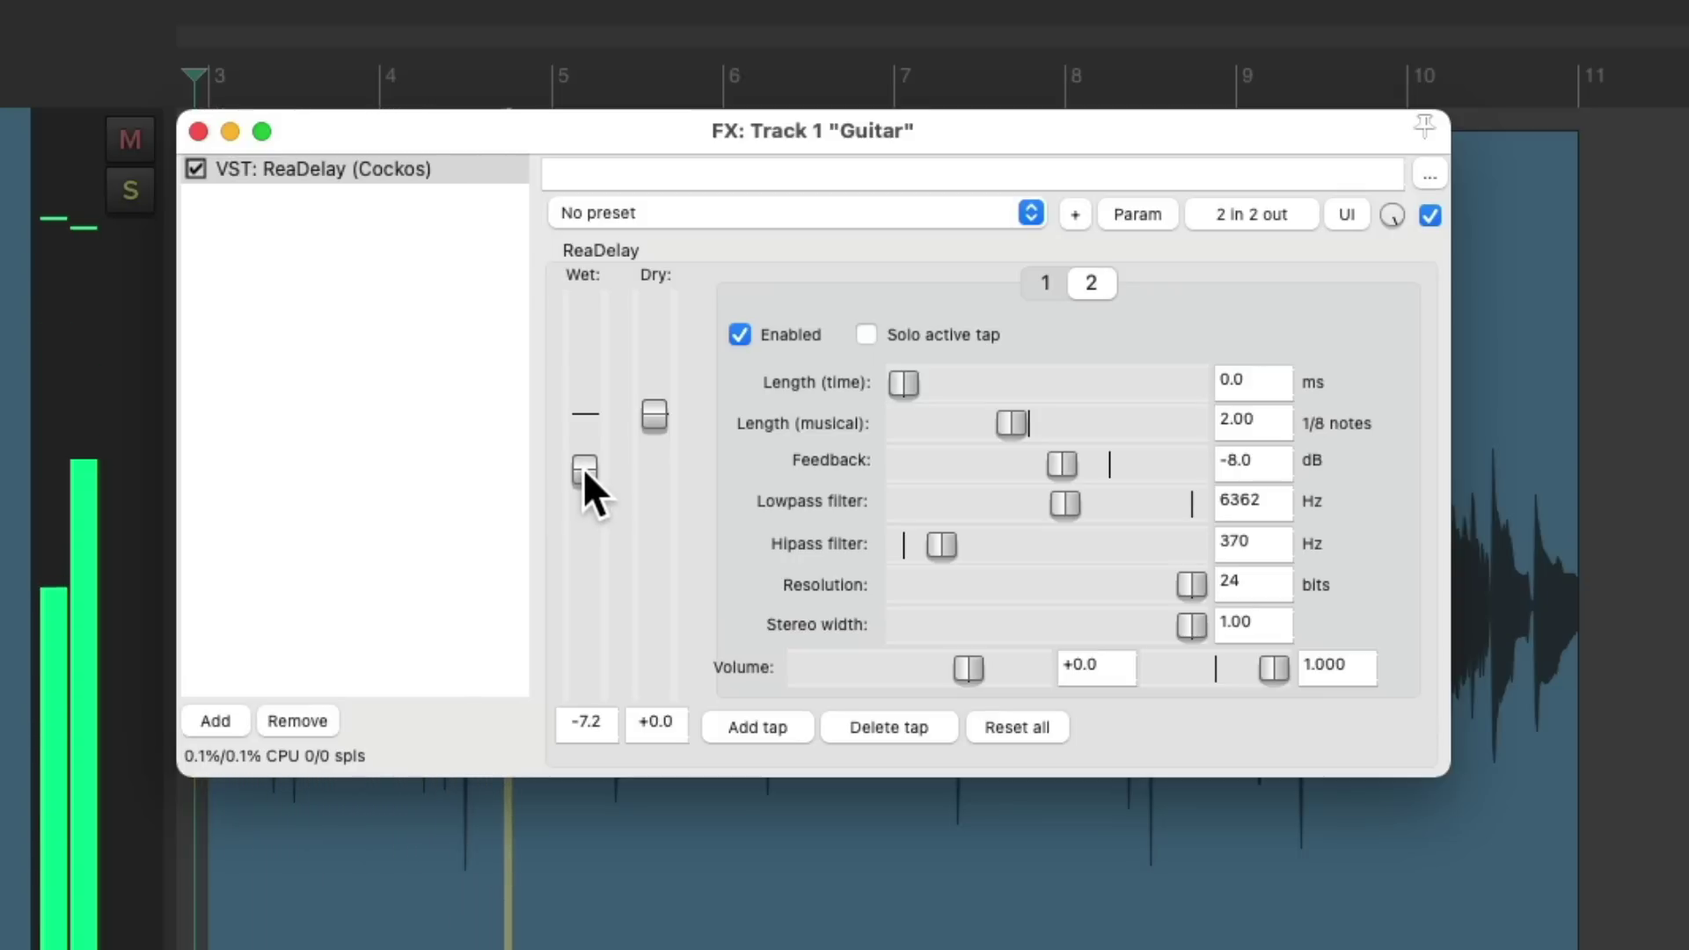
- Set the delay's wet level to about -7.6 dB and add ReaVerbate from the Cockos plugins after ReaDelay
left_click_drag(583, 468, 599, 488)
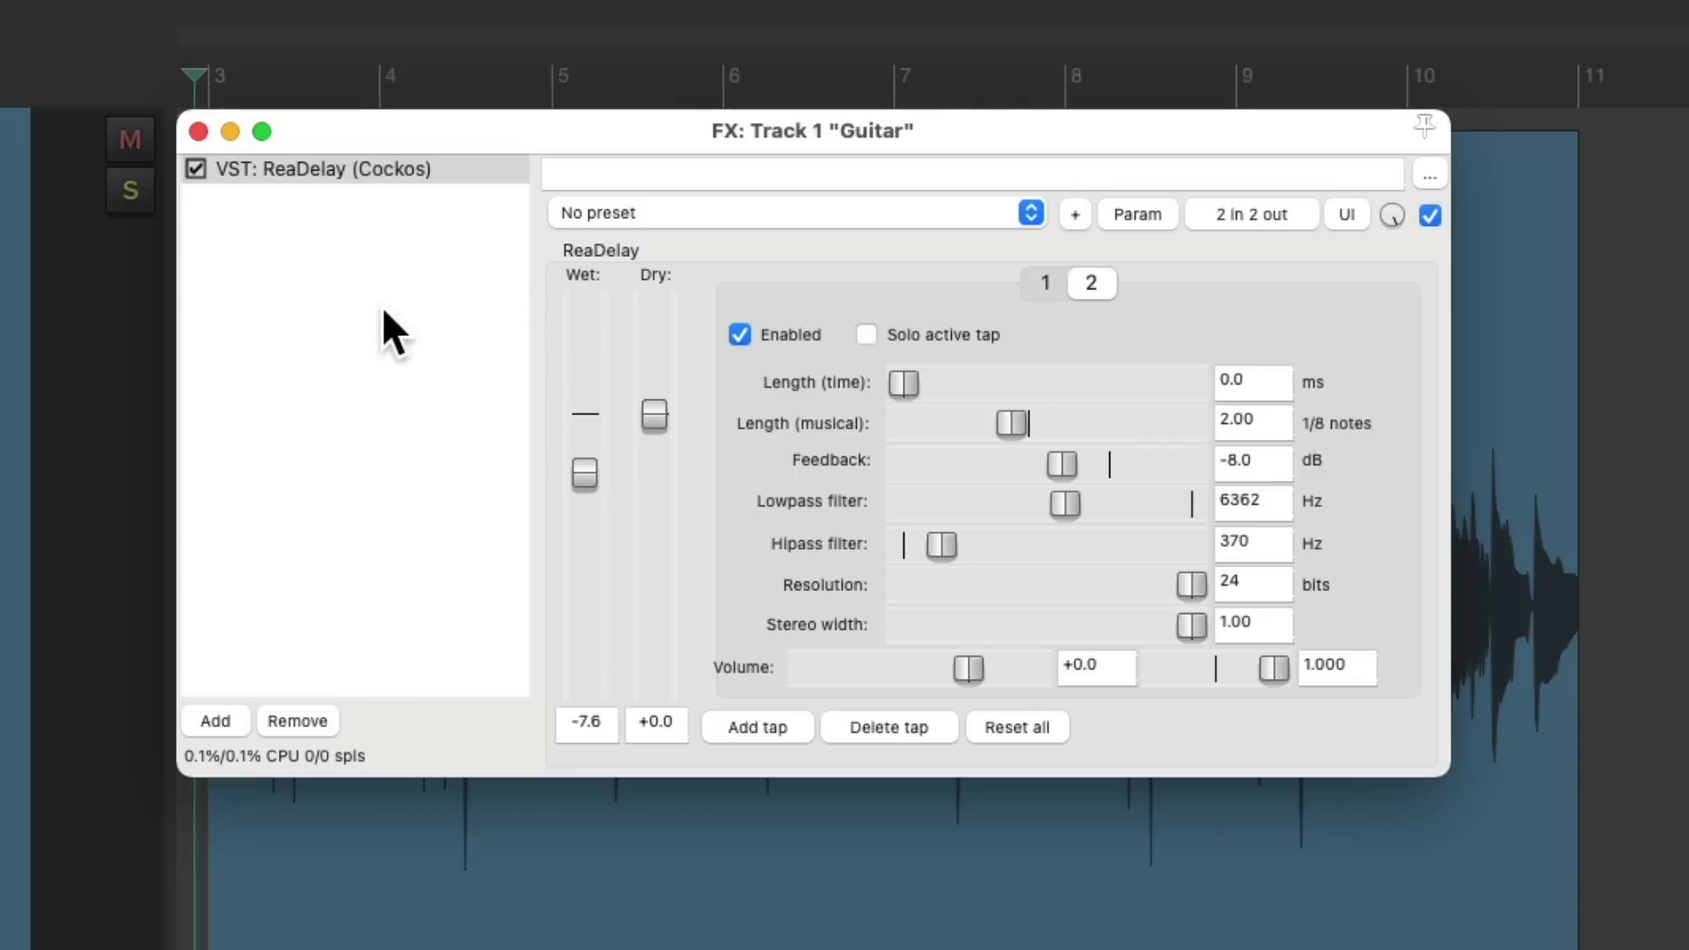
double_click(372, 261)
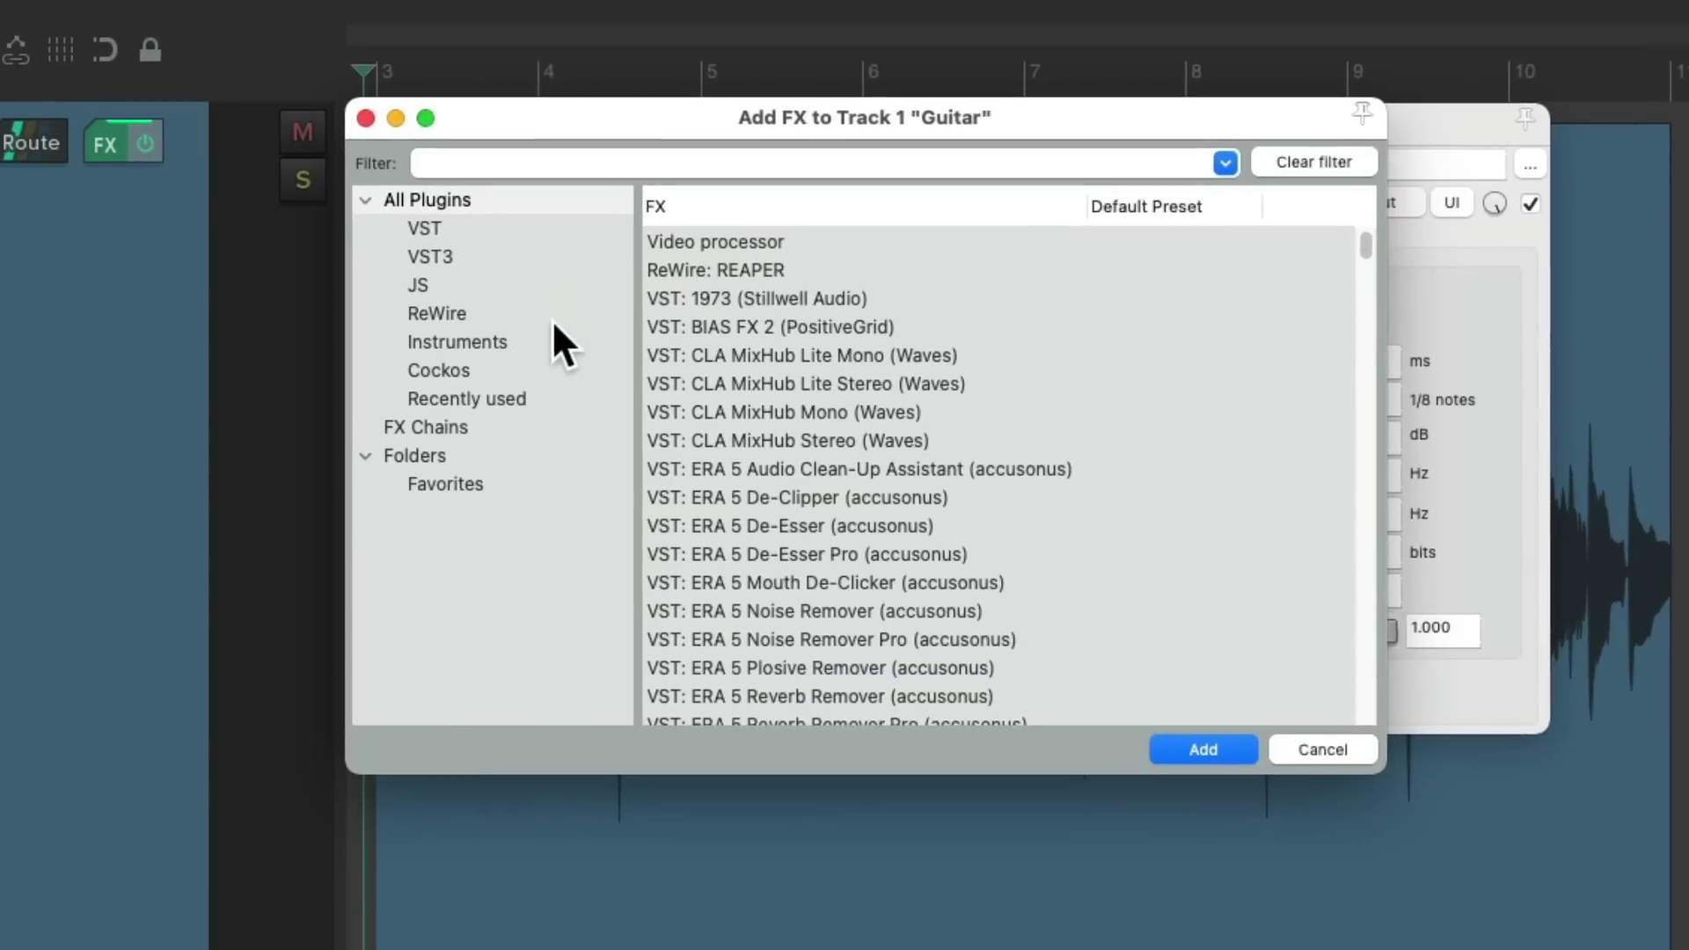
left_click(368, 389)
scroll(1052, 511, "down", 3)
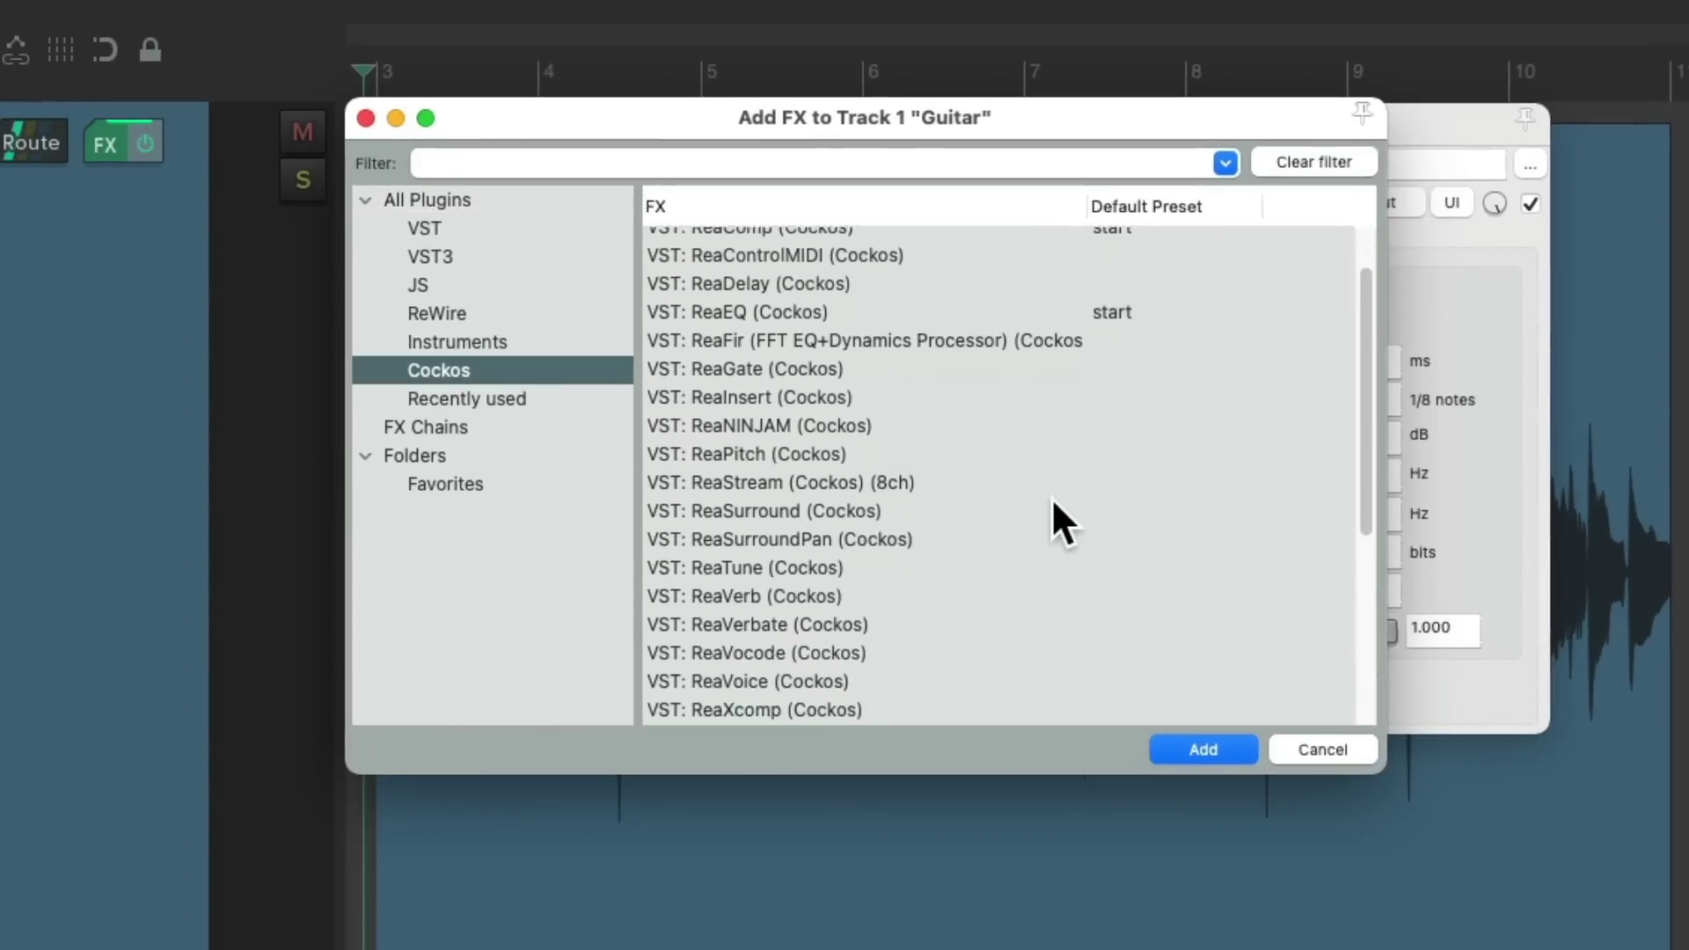
left_click(946, 532)
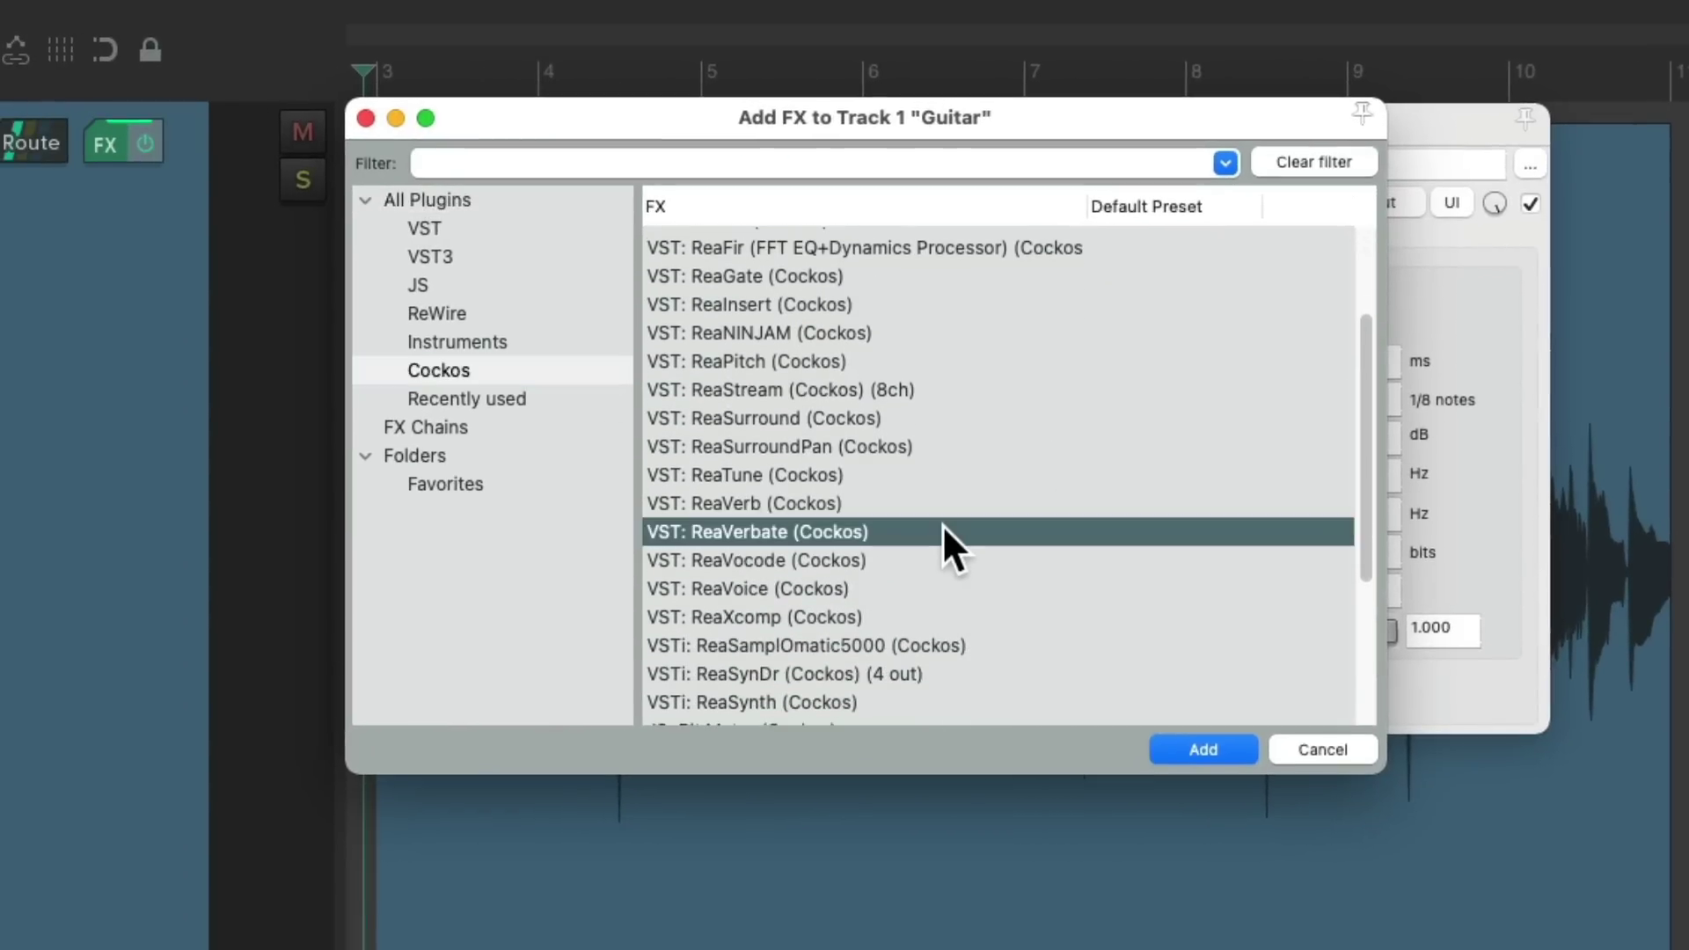
double_click(889, 529)
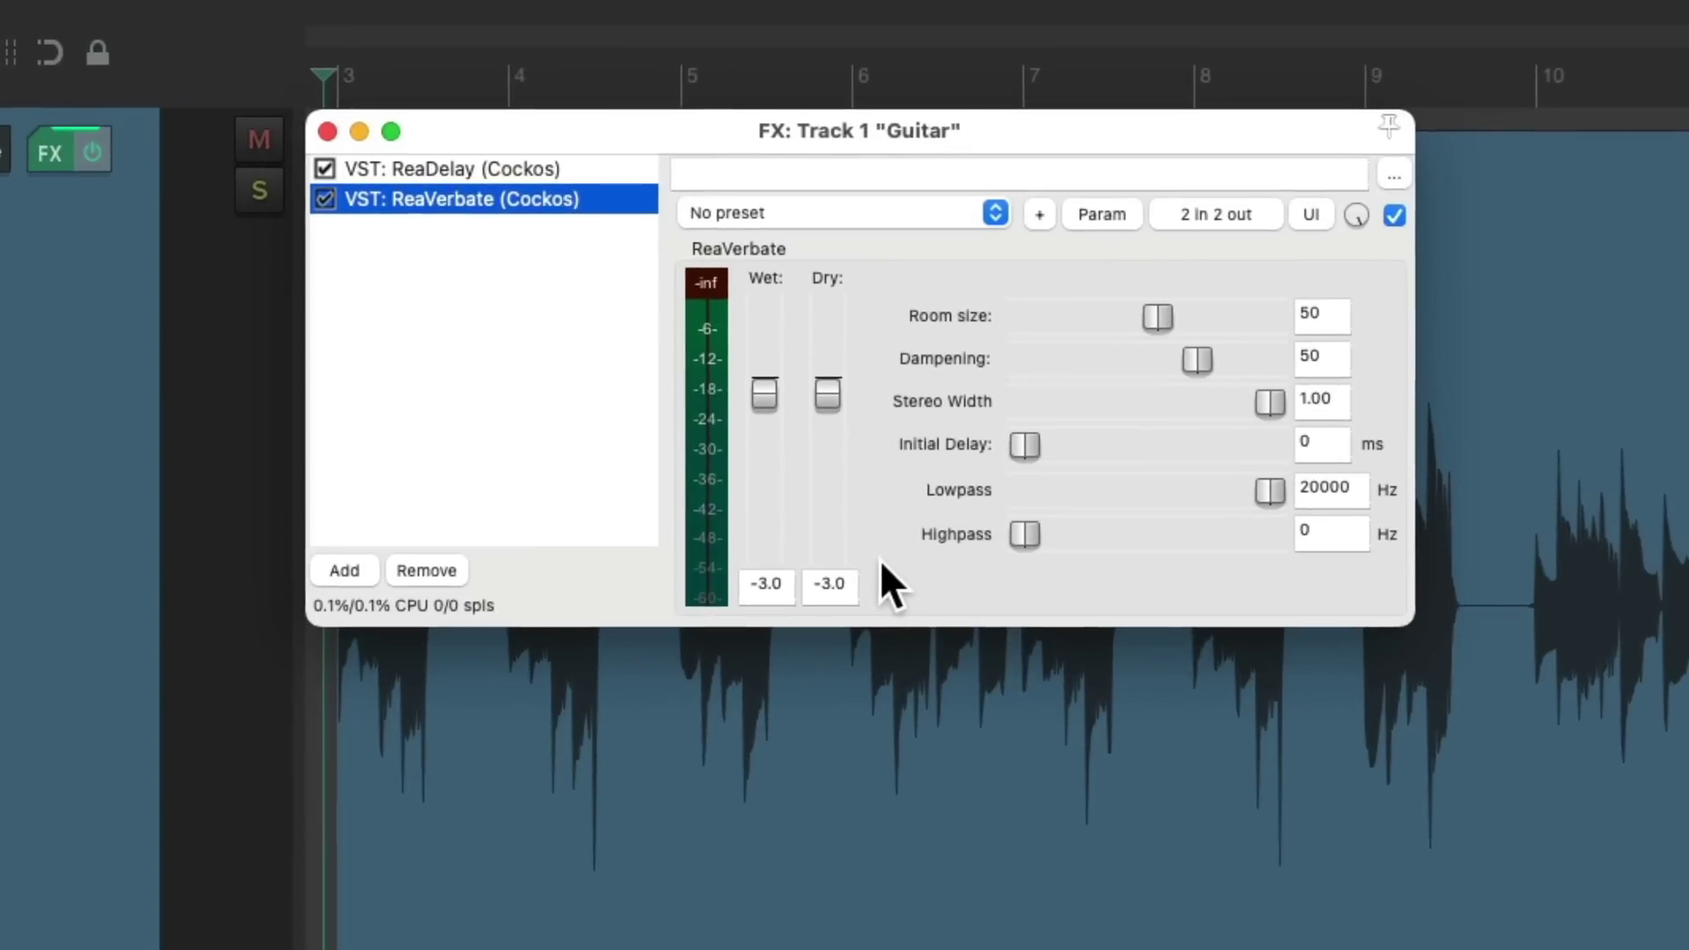
- Set ReaVerbate's dry level to 0.0 dB, room size to 95 and lowpass to about 3522 Hz, then lower its wet level during playback
double_click(833, 393)
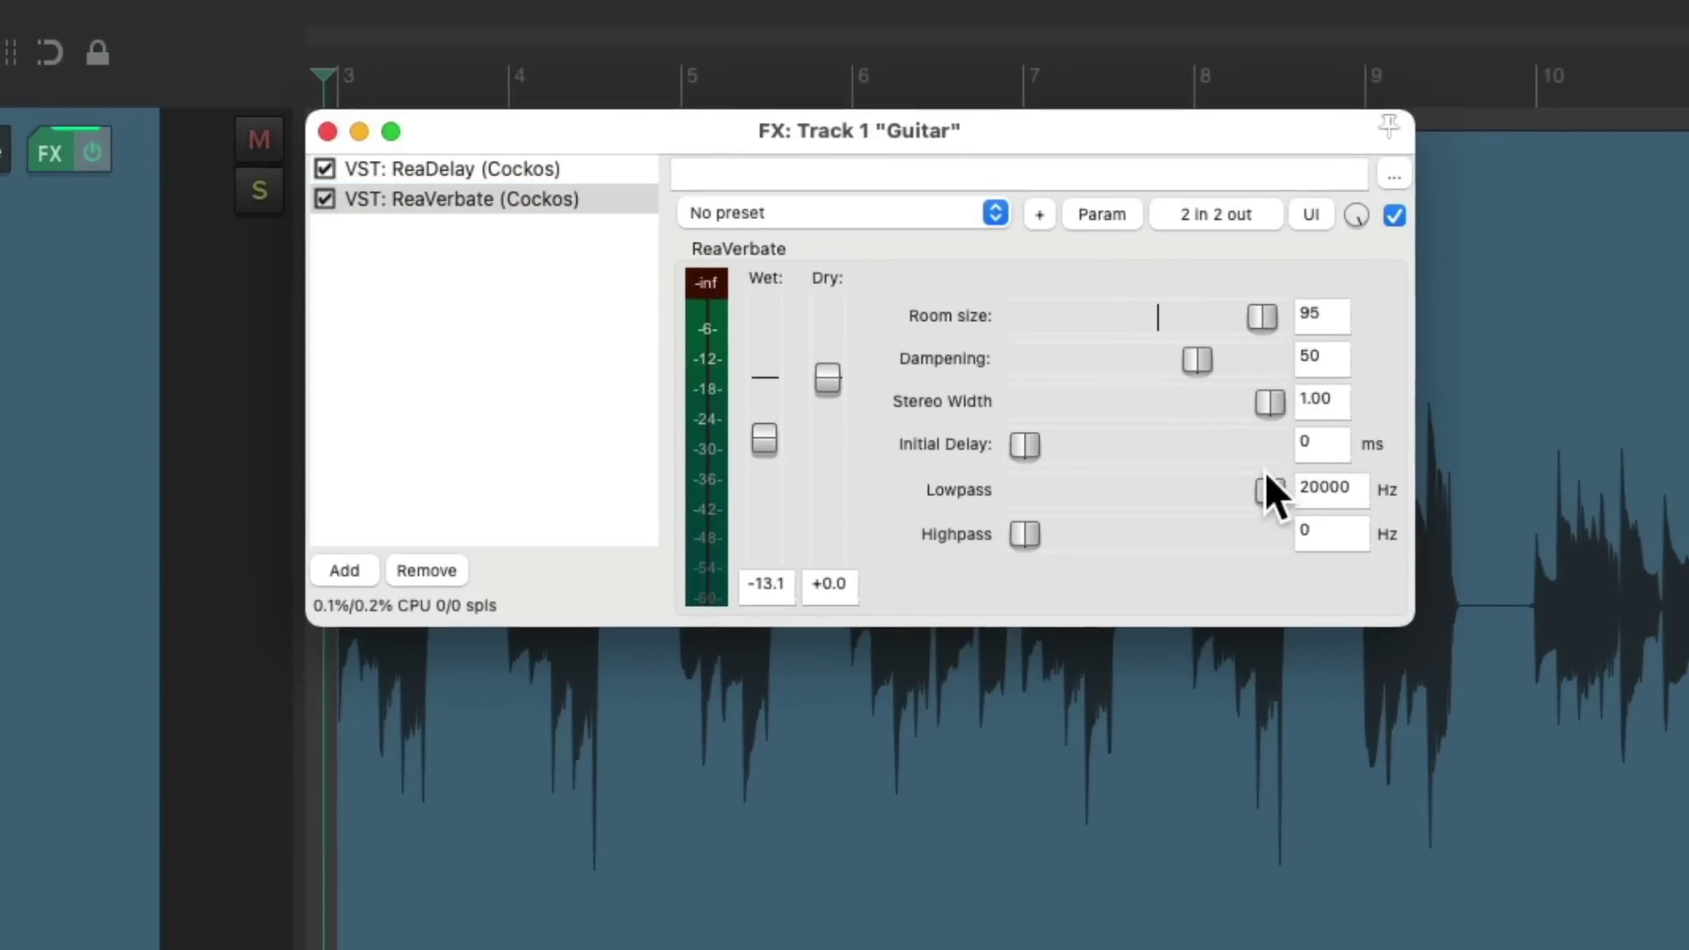
key("space")
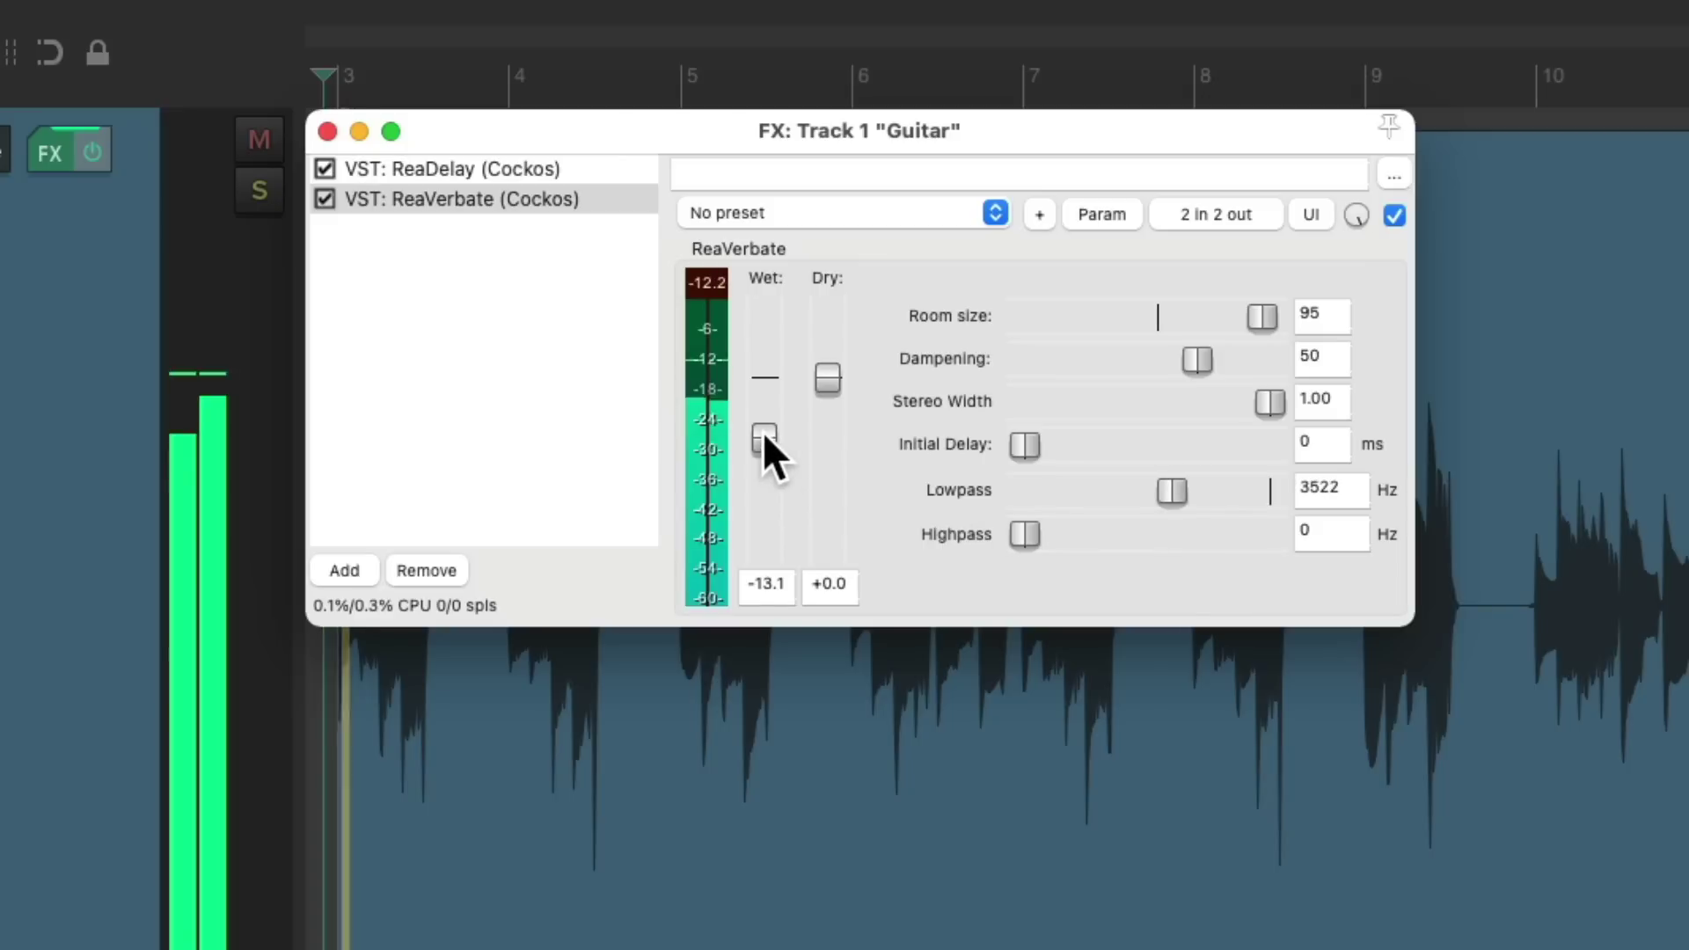
left_click_drag(763, 431, 759, 450)
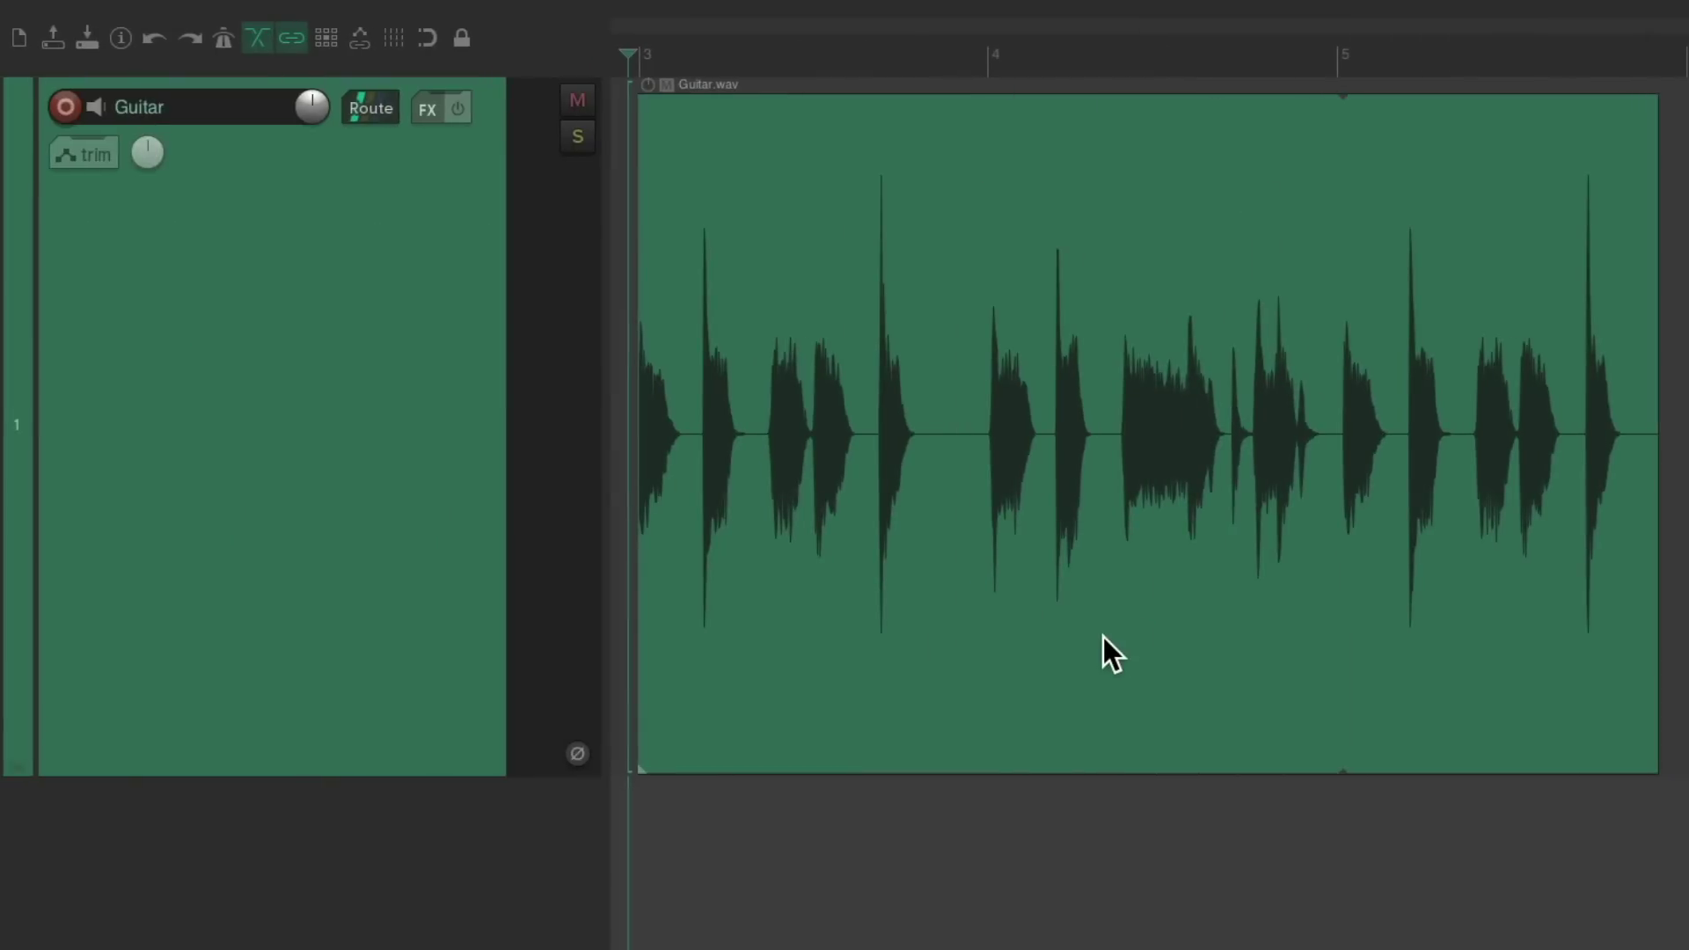
- Play the Guitar track and add ReaDelay to it from the Cockos plugins
key("space")
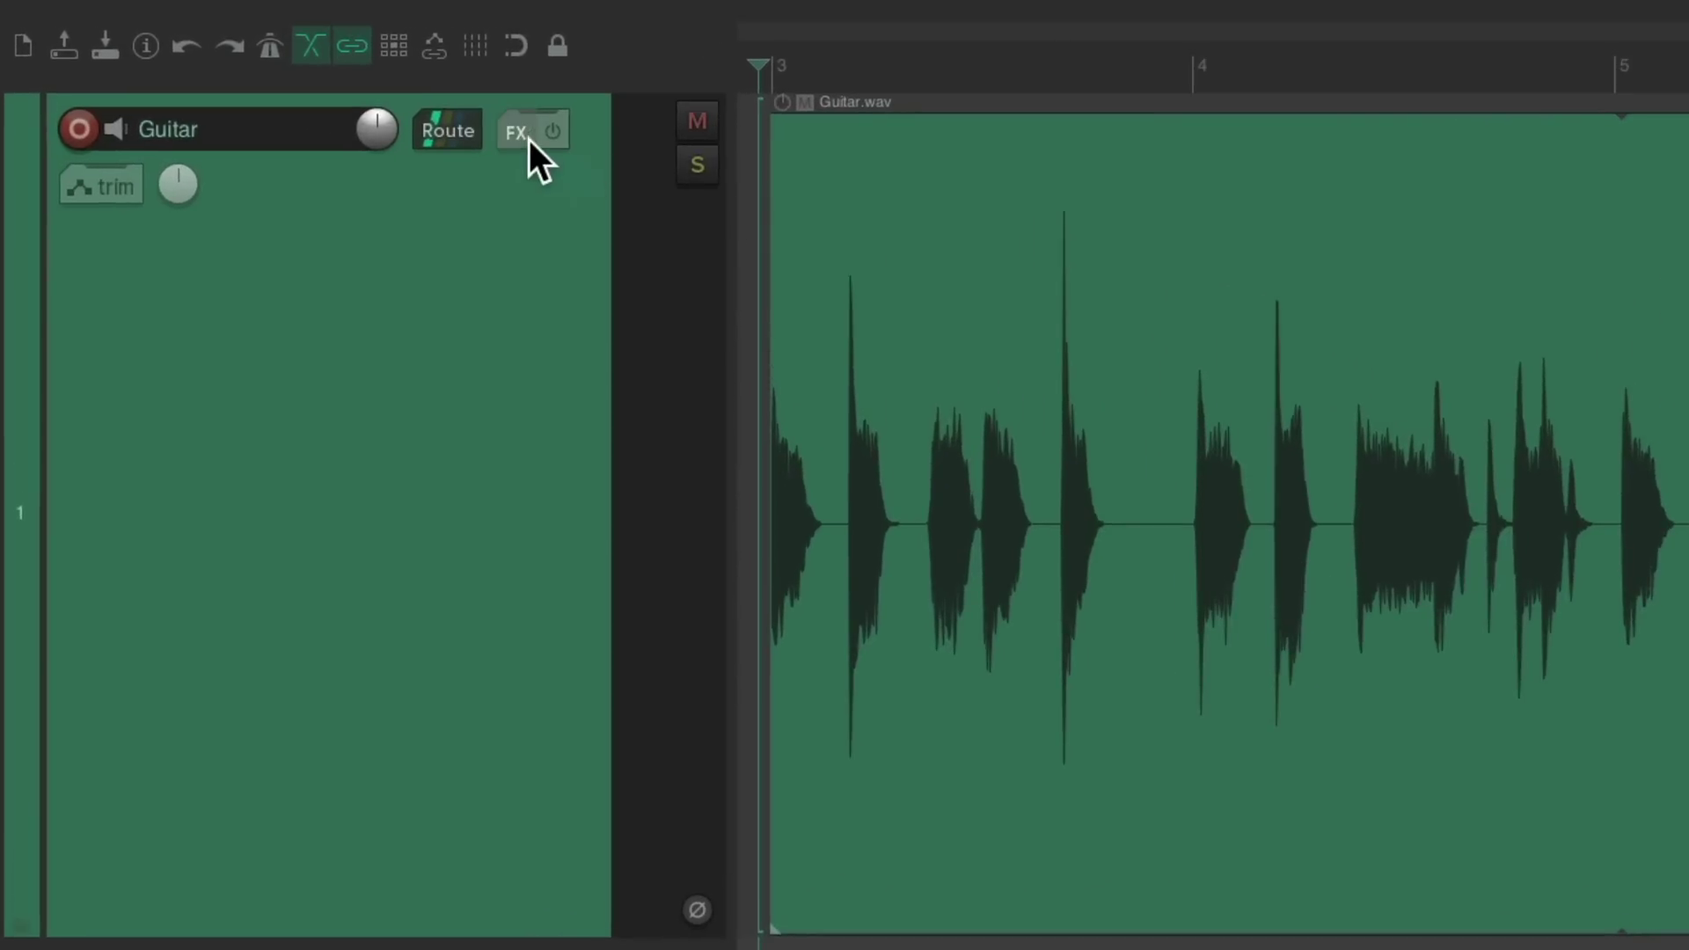
left_click(516, 137)
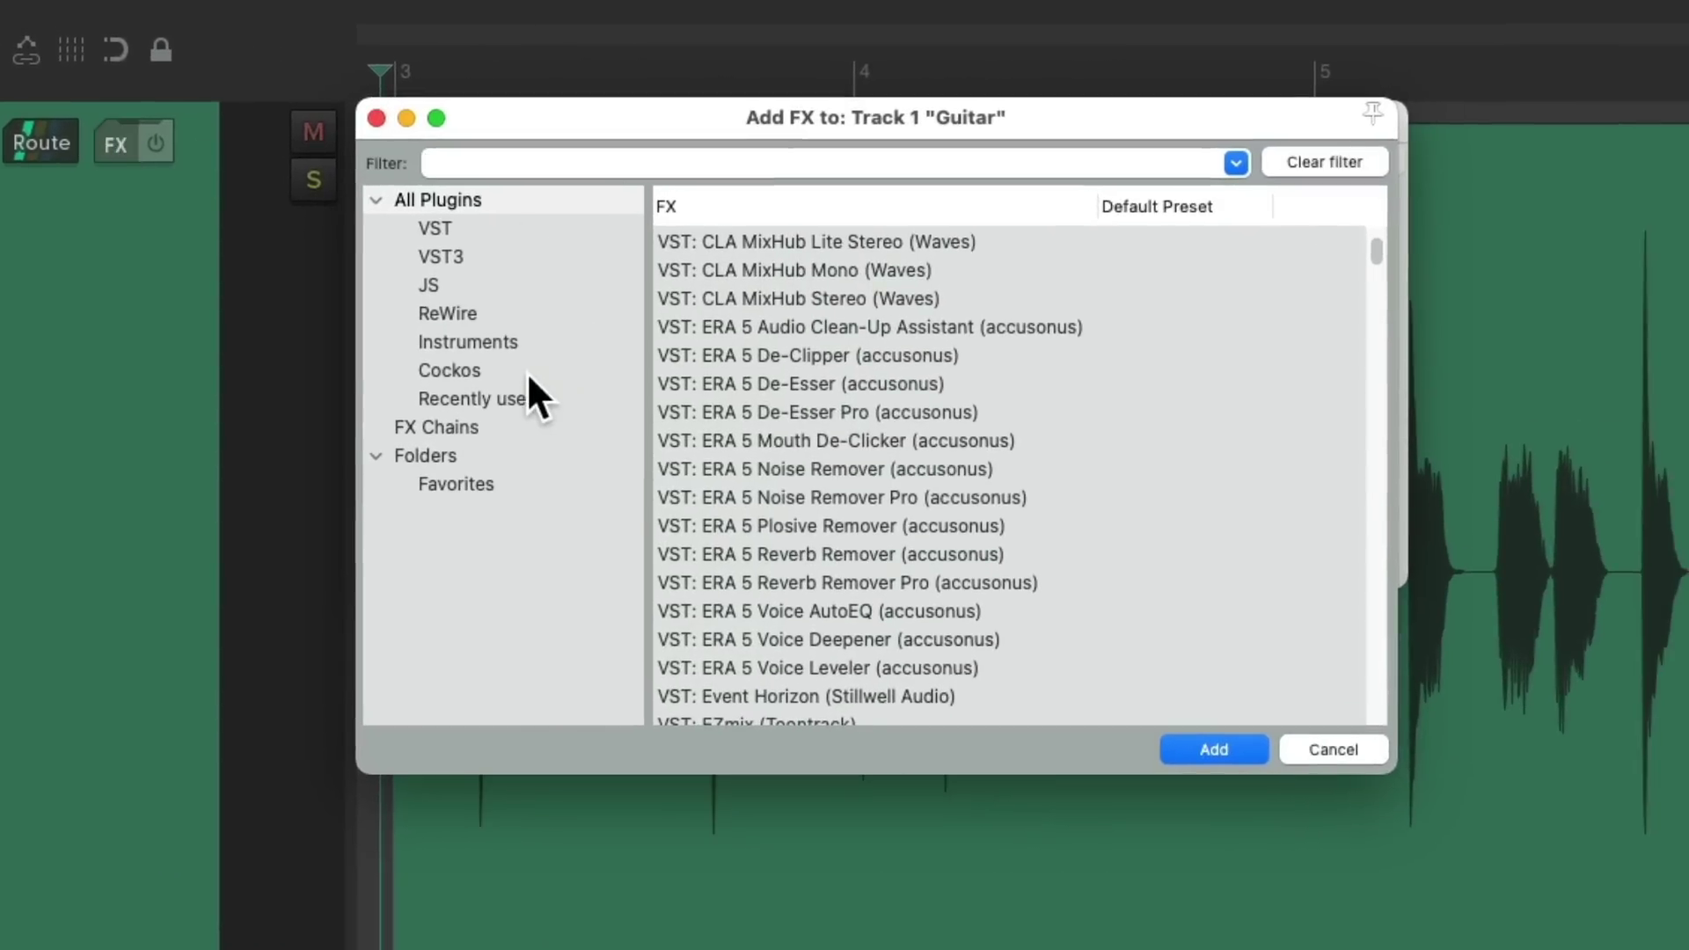
left_click(529, 374)
left_click(871, 354)
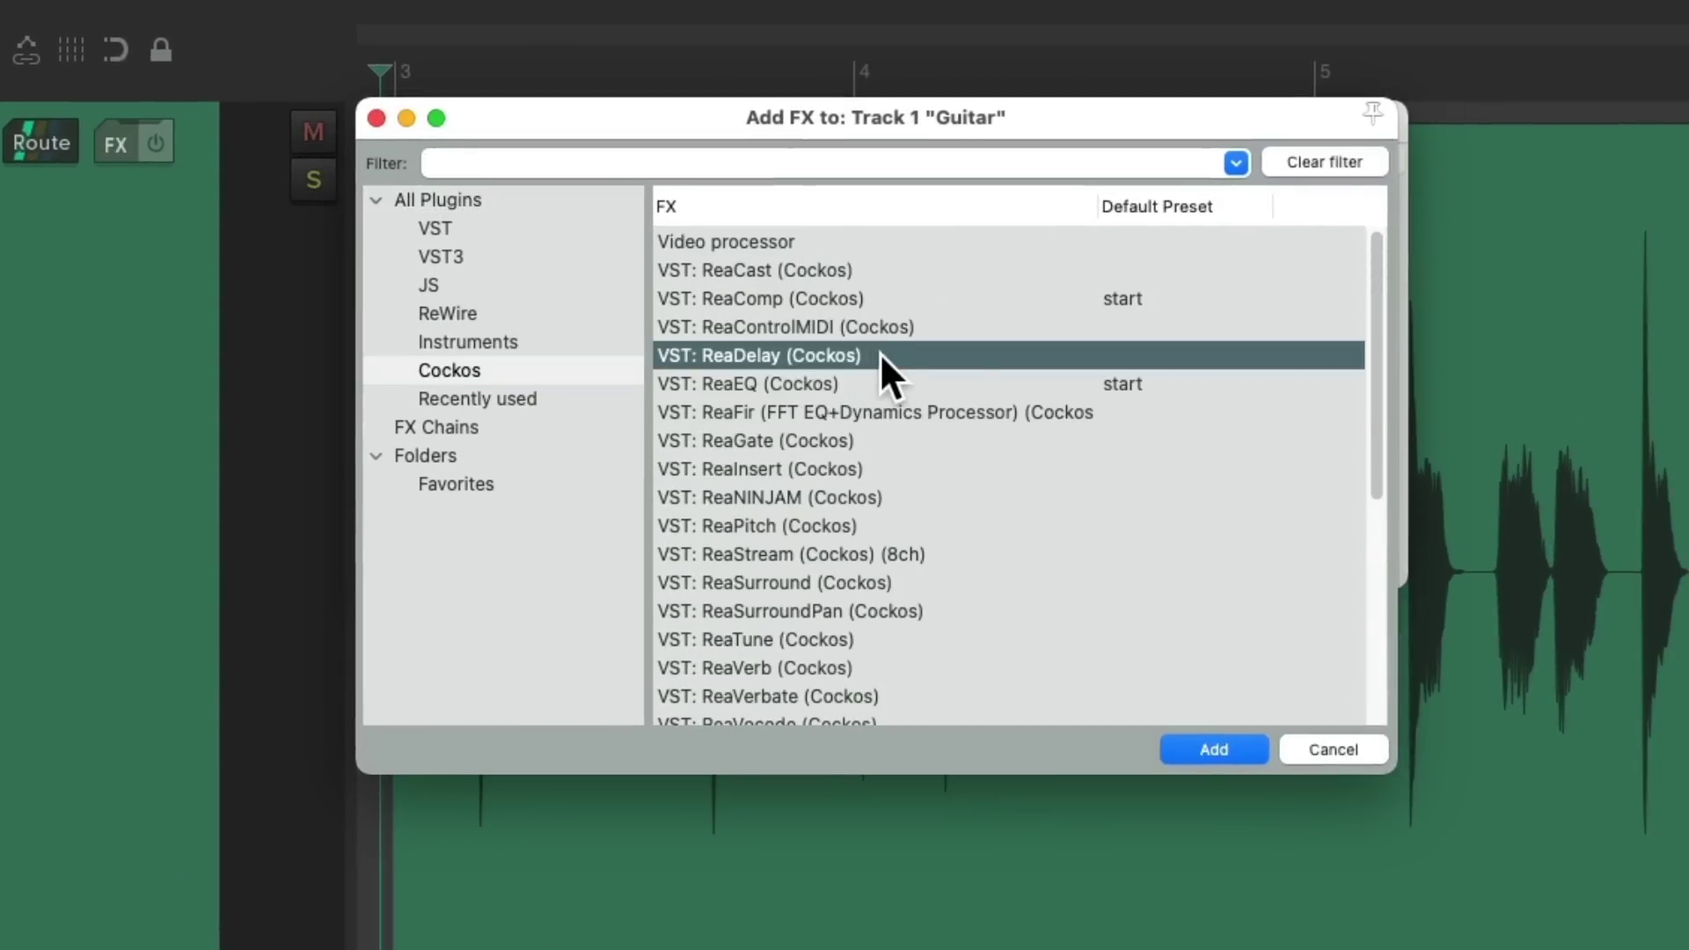
double_click(880, 355)
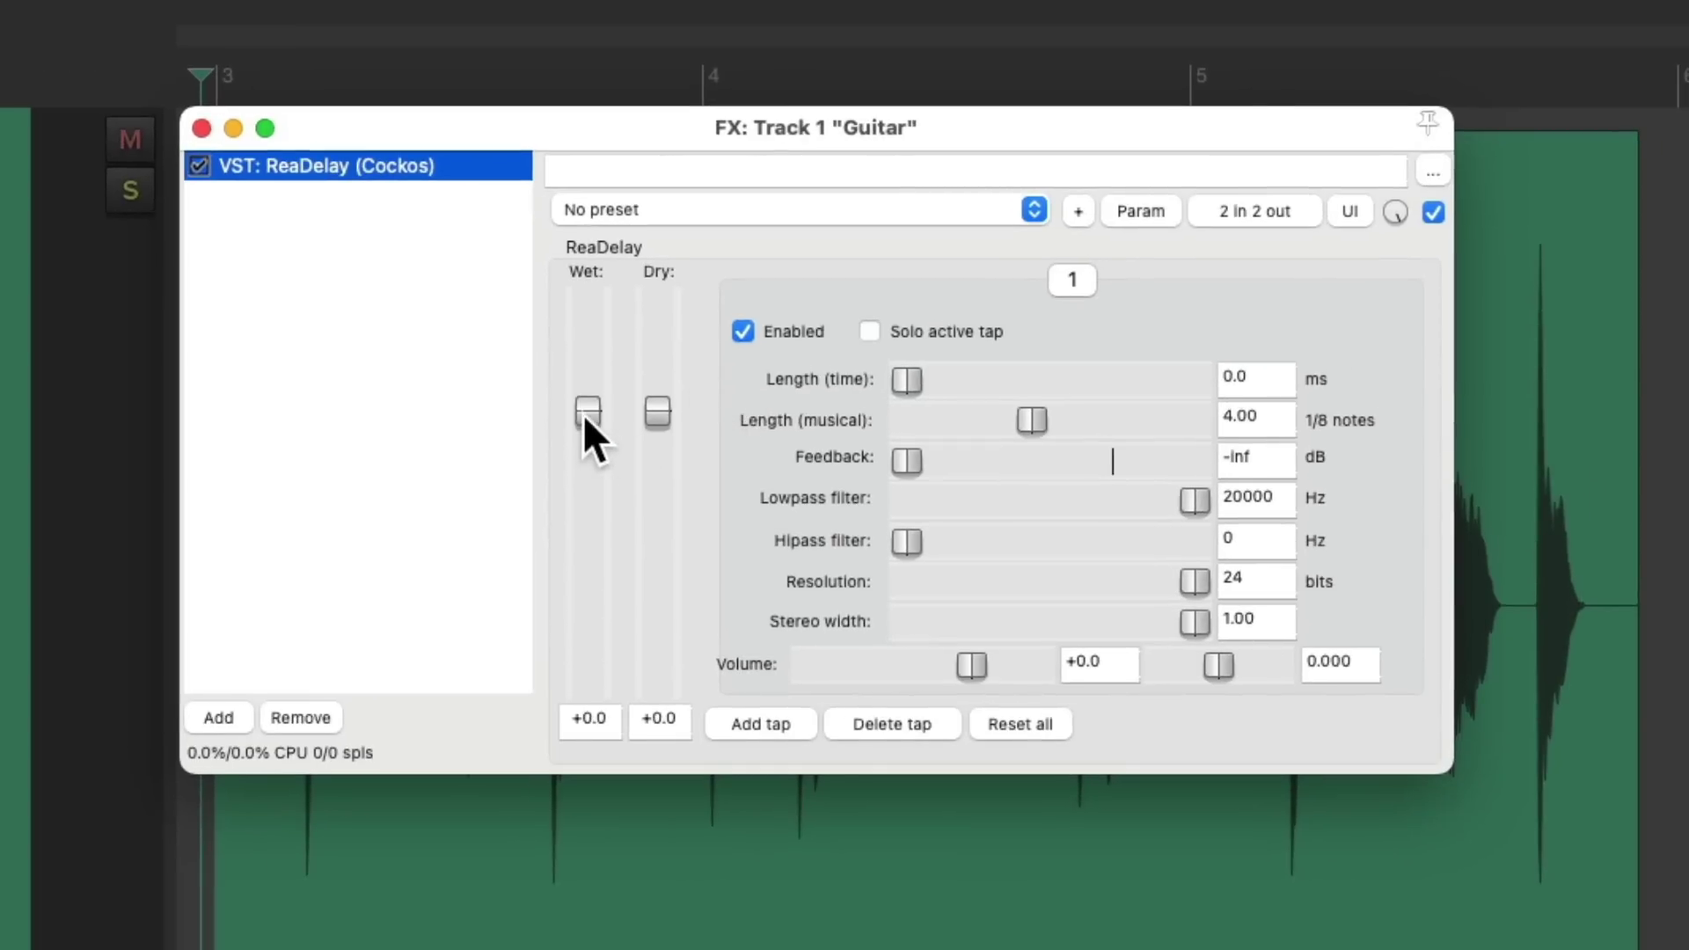
- Set the delay's musical length to 1 eighth note and its wet level to about -12.6 dB during playback
left_click_drag(584, 411, 586, 528)
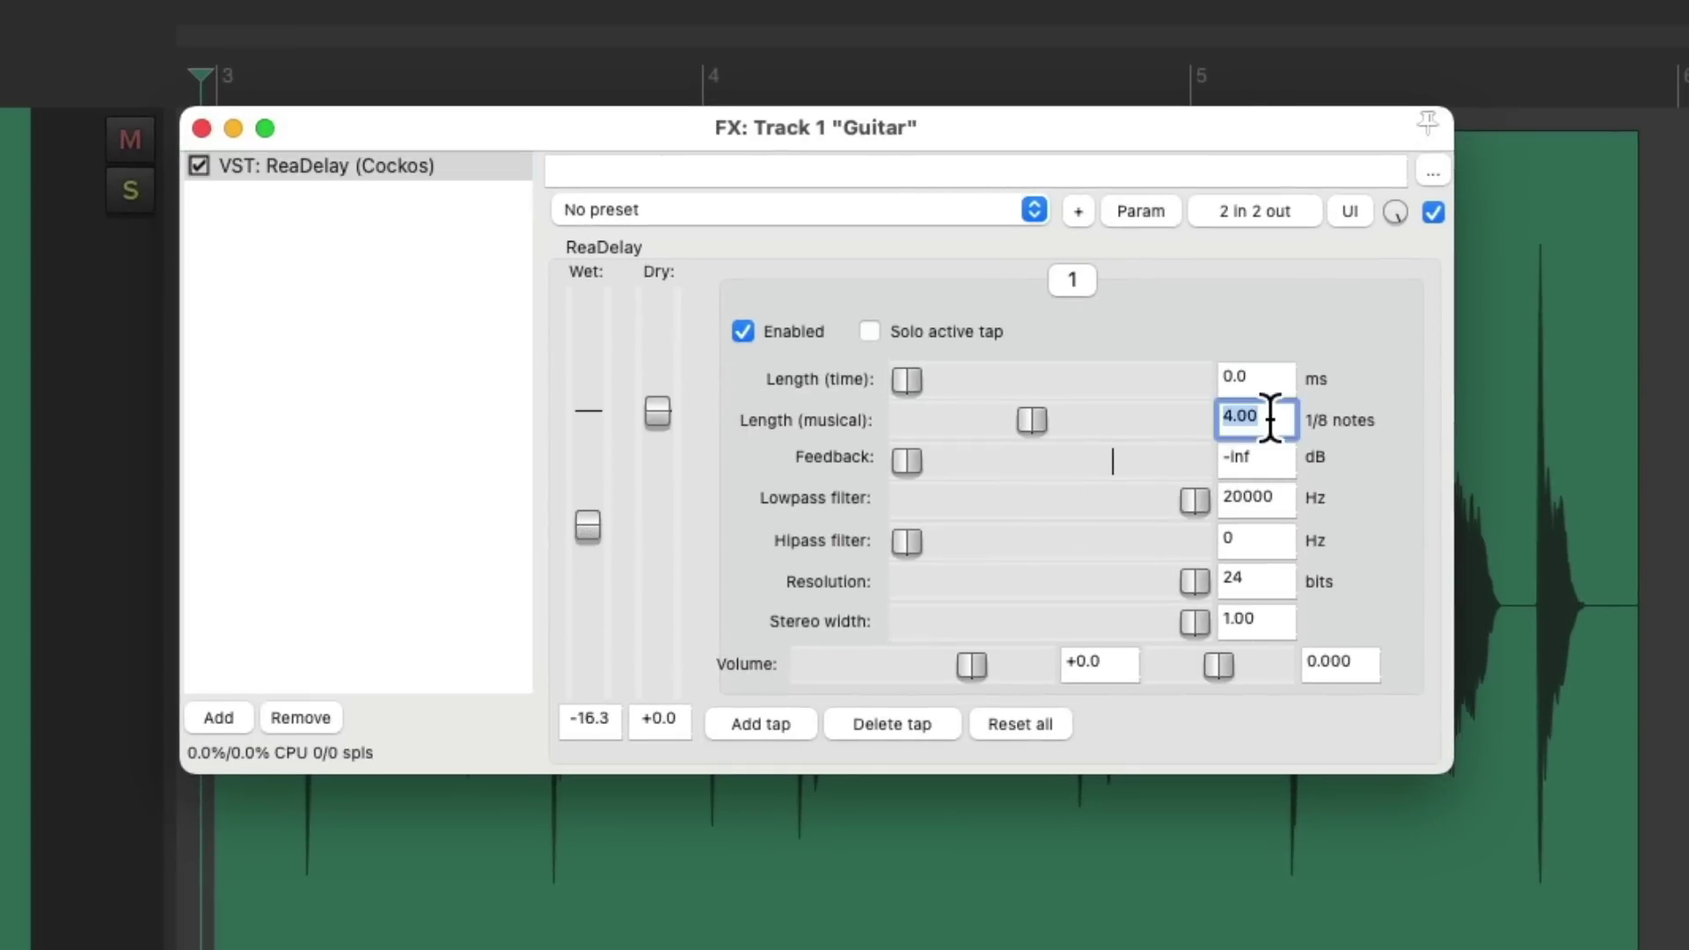
type("1")
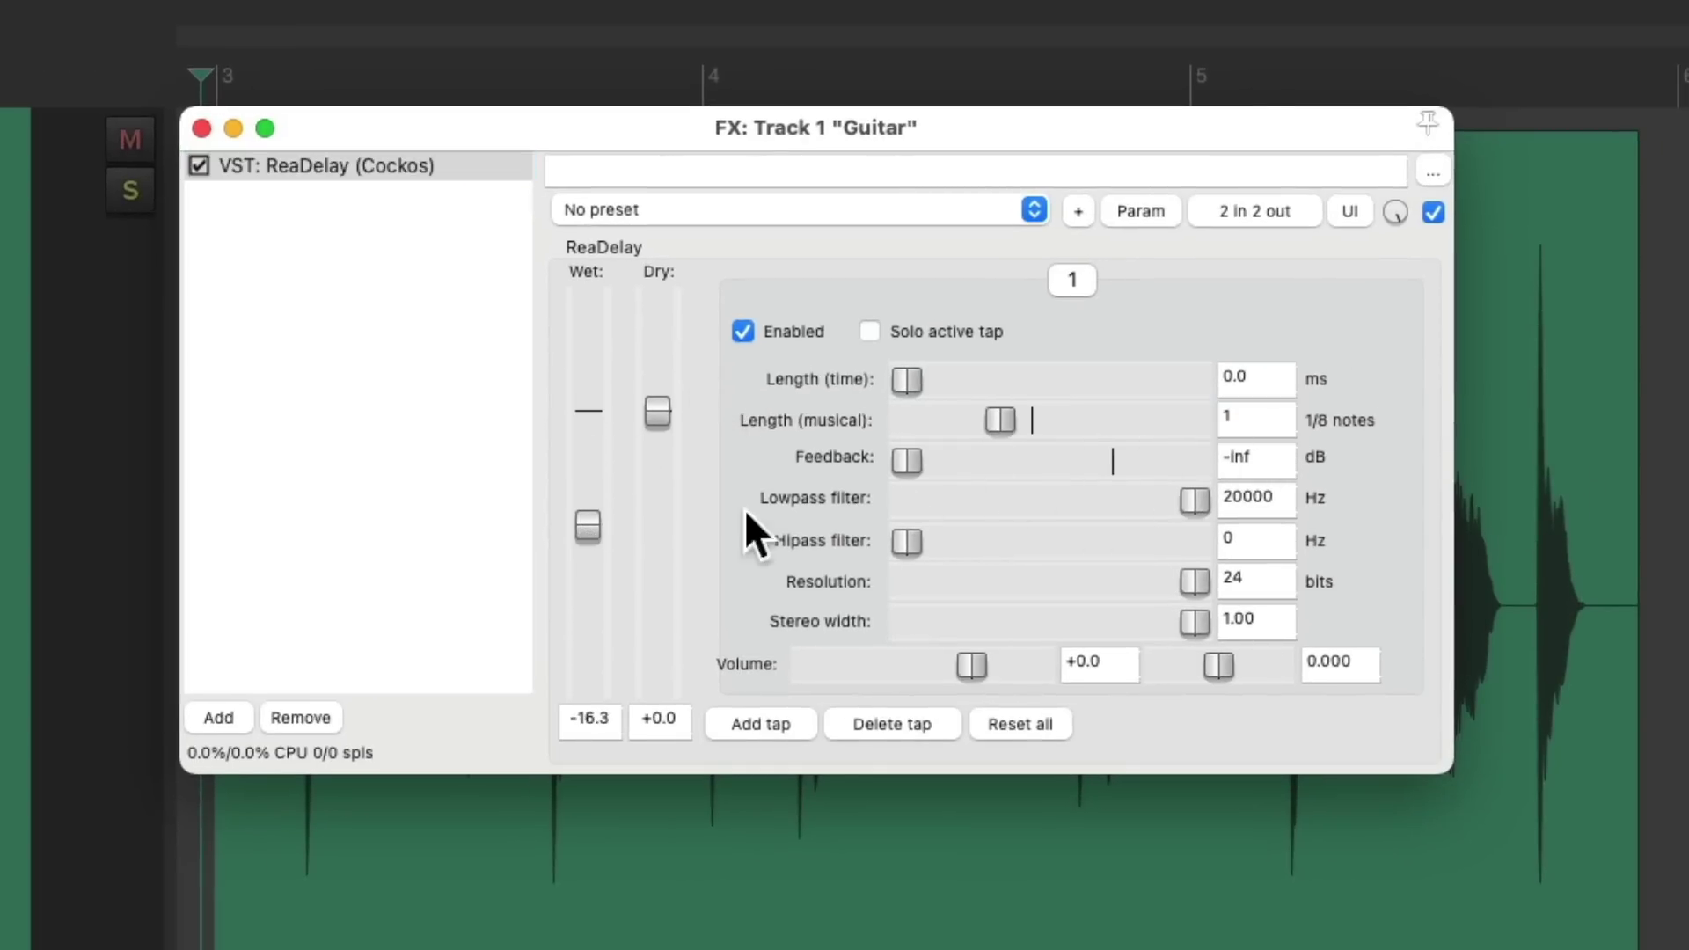
key("space")
left_click_drag(598, 522, 584, 499)
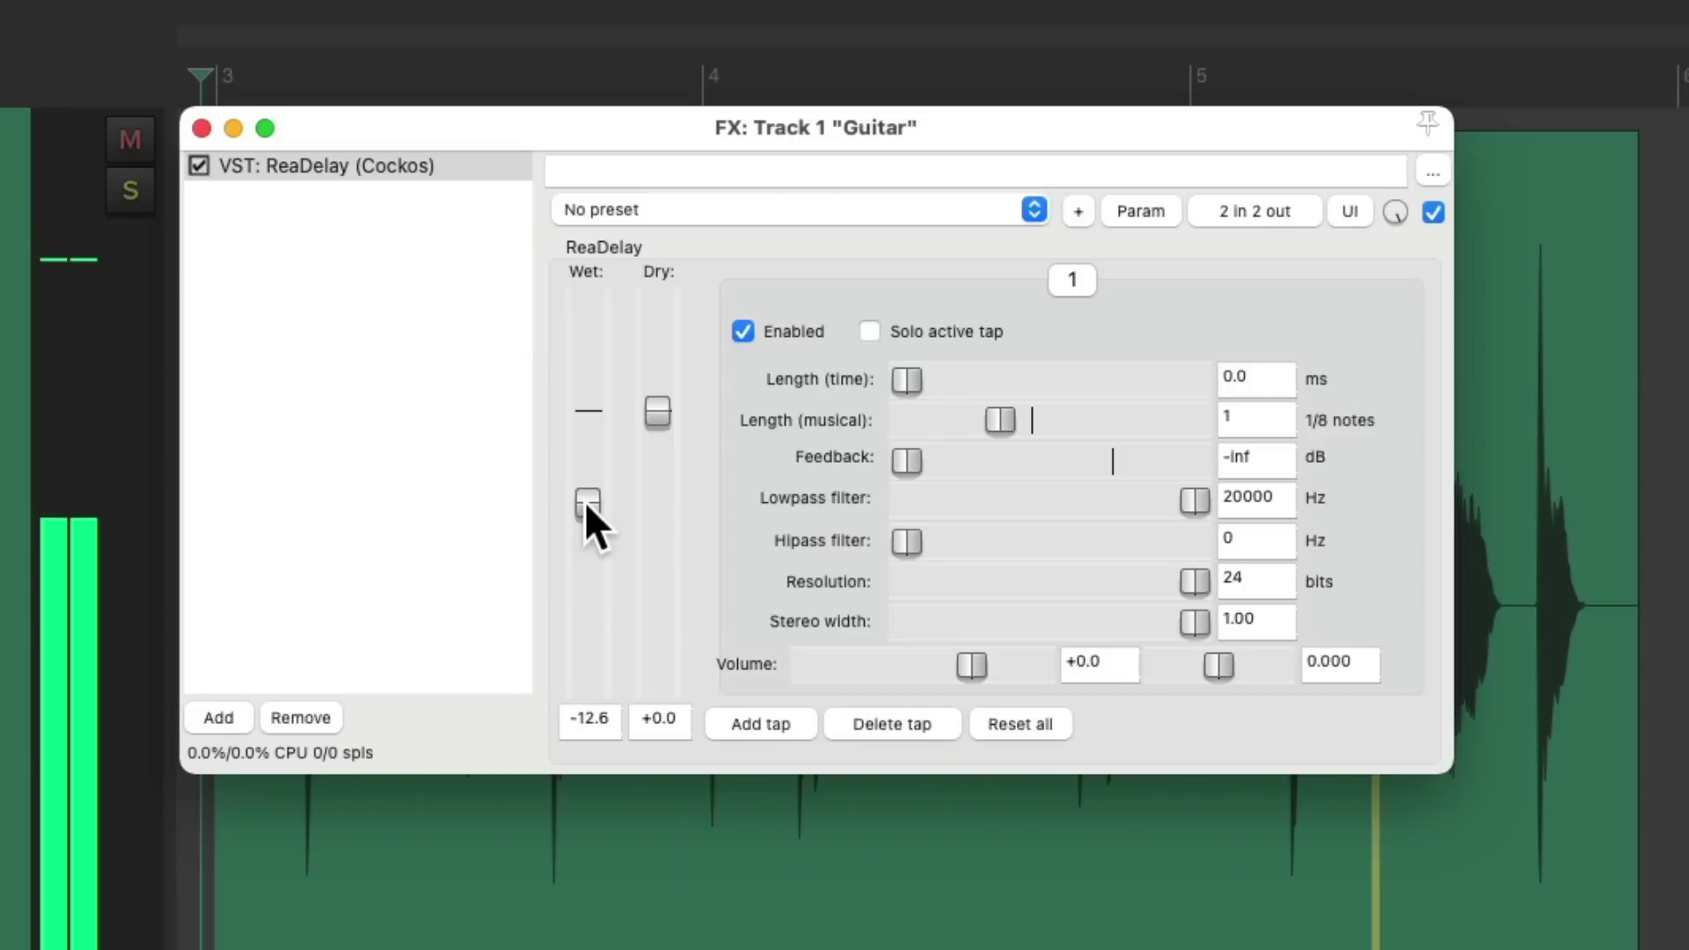
key("space")
- Set the delay's feedback to about -6.5 dB and raise its wet level to about -10.4 dB
left_click_drag(584, 500, 585, 498)
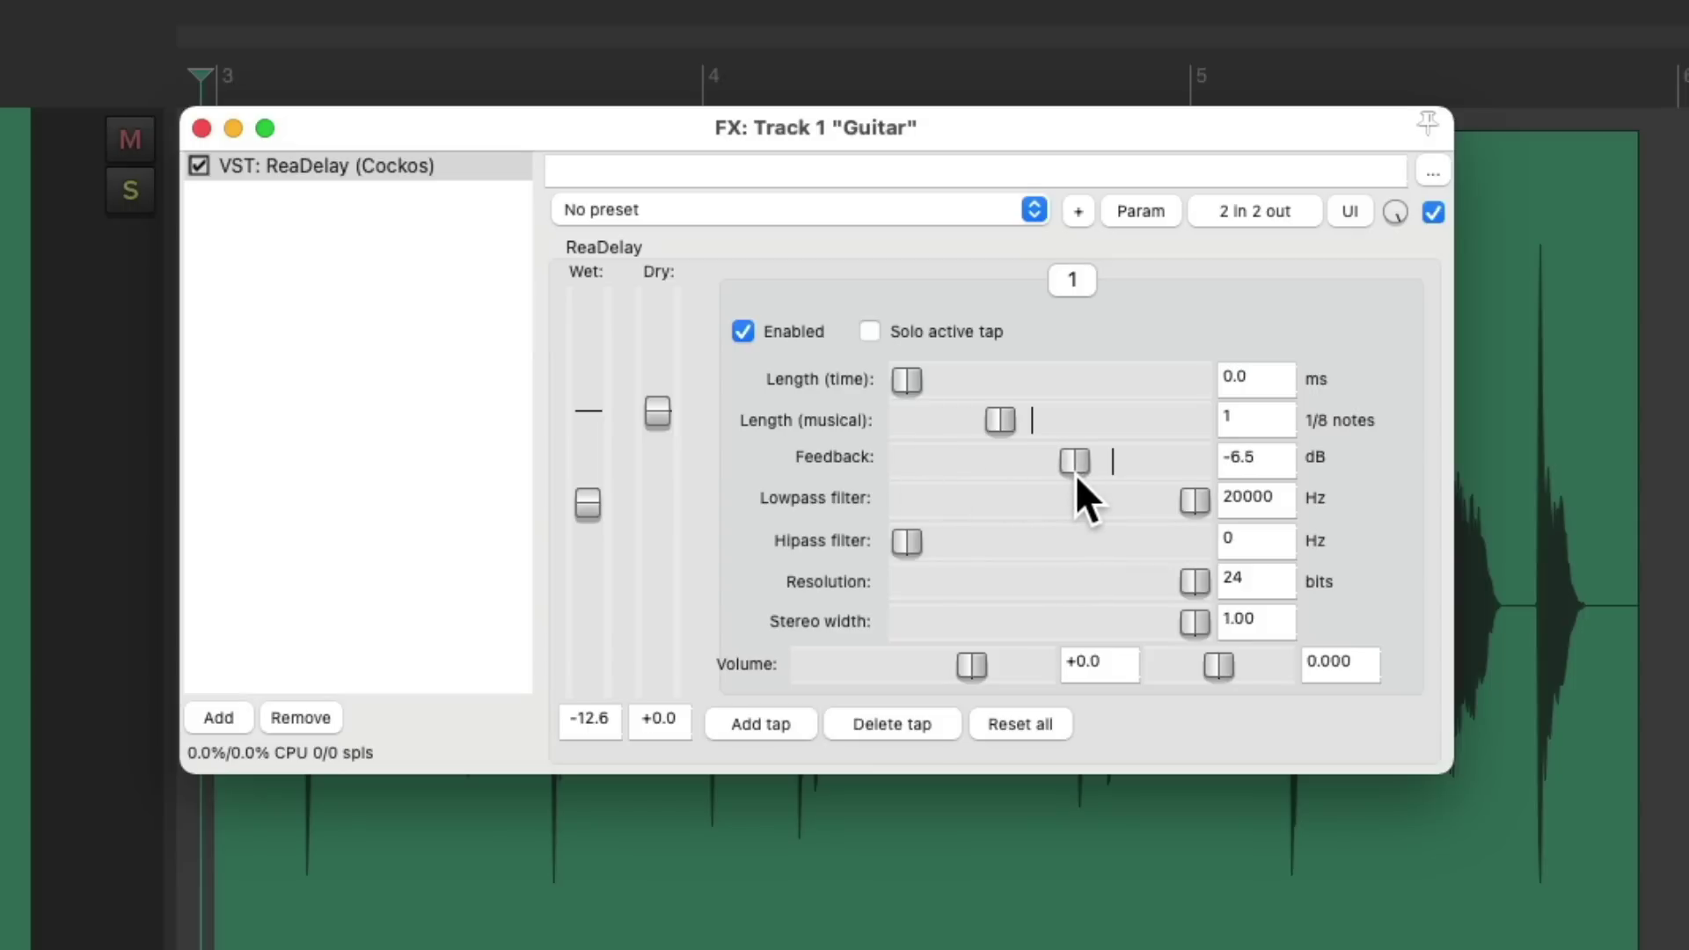
key("space")
left_click_drag(586, 505, 585, 492)
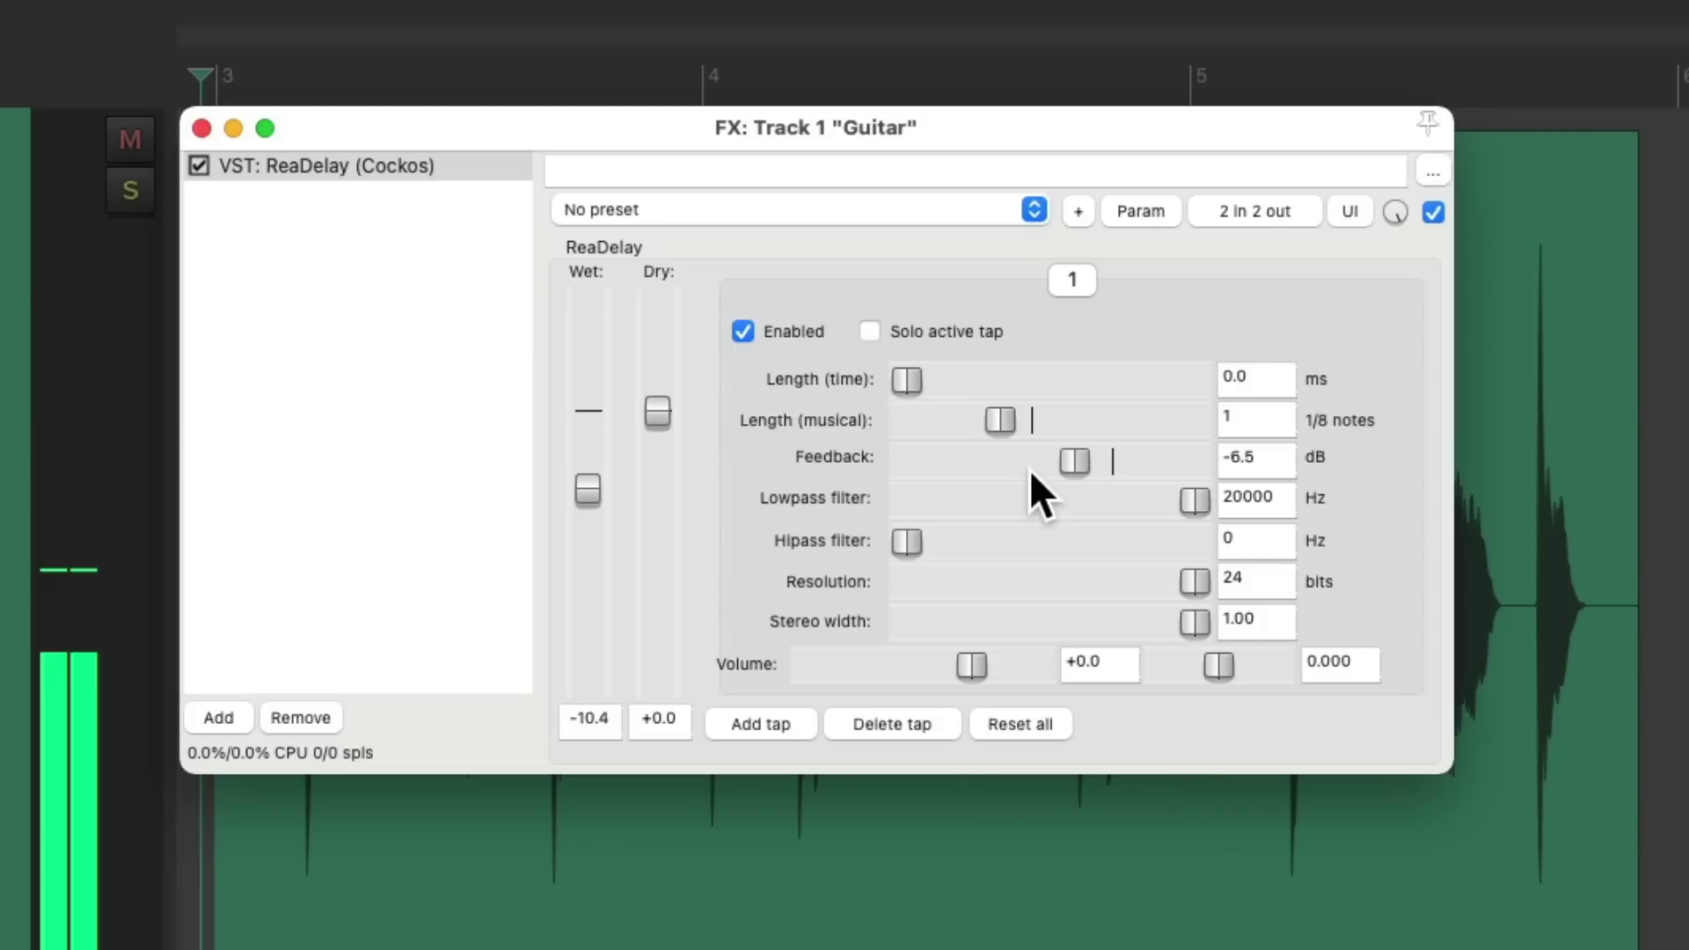
- Filter the delay with a lowpass of about 6138 Hz and a hipass of about 216 Hz, raising the wet level to about -9.7 dB
left_click_drag(1191, 507, 1184, 506)
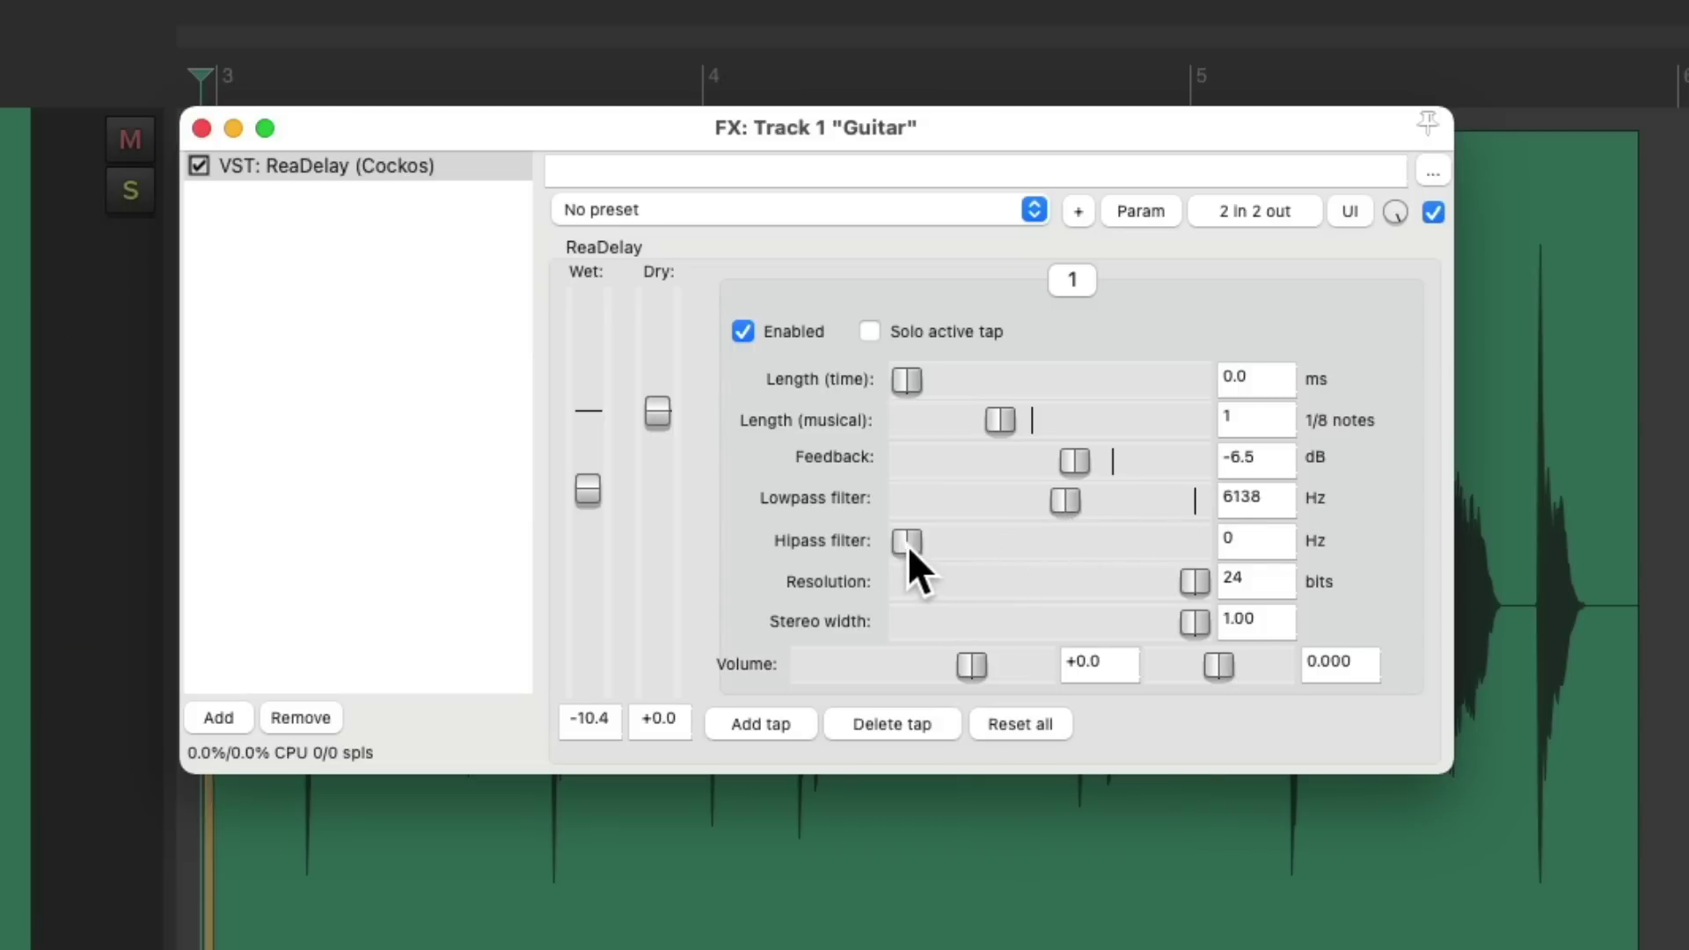
left_click_drag(908, 546, 936, 548)
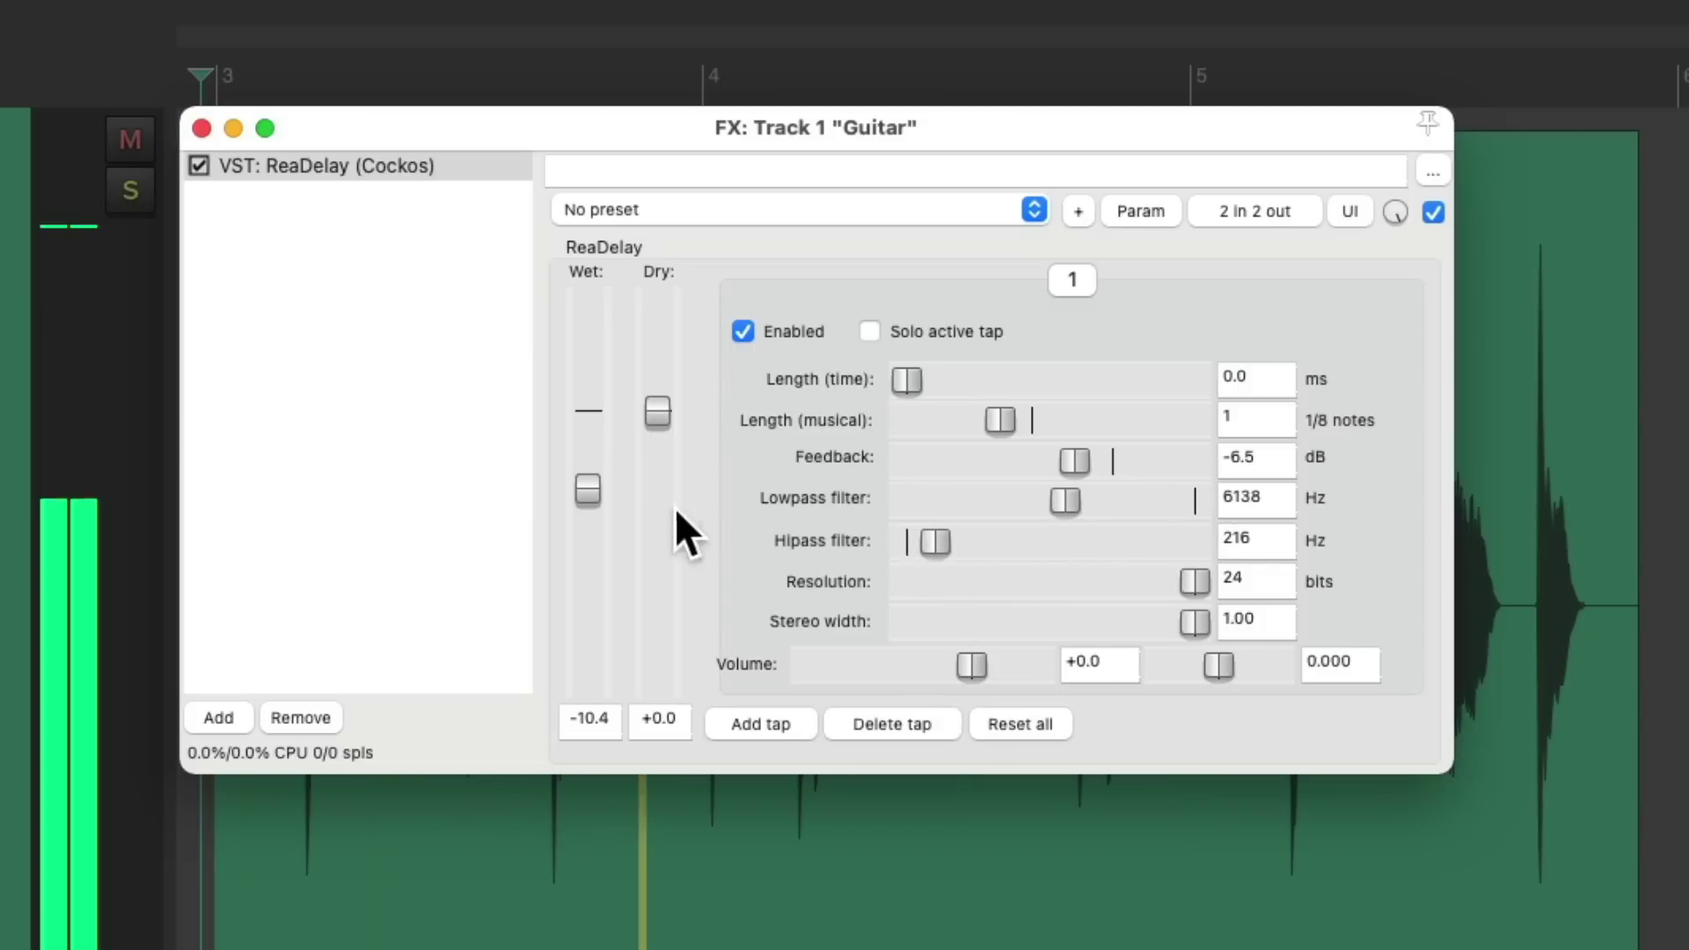
left_click_drag(586, 484, 588, 479)
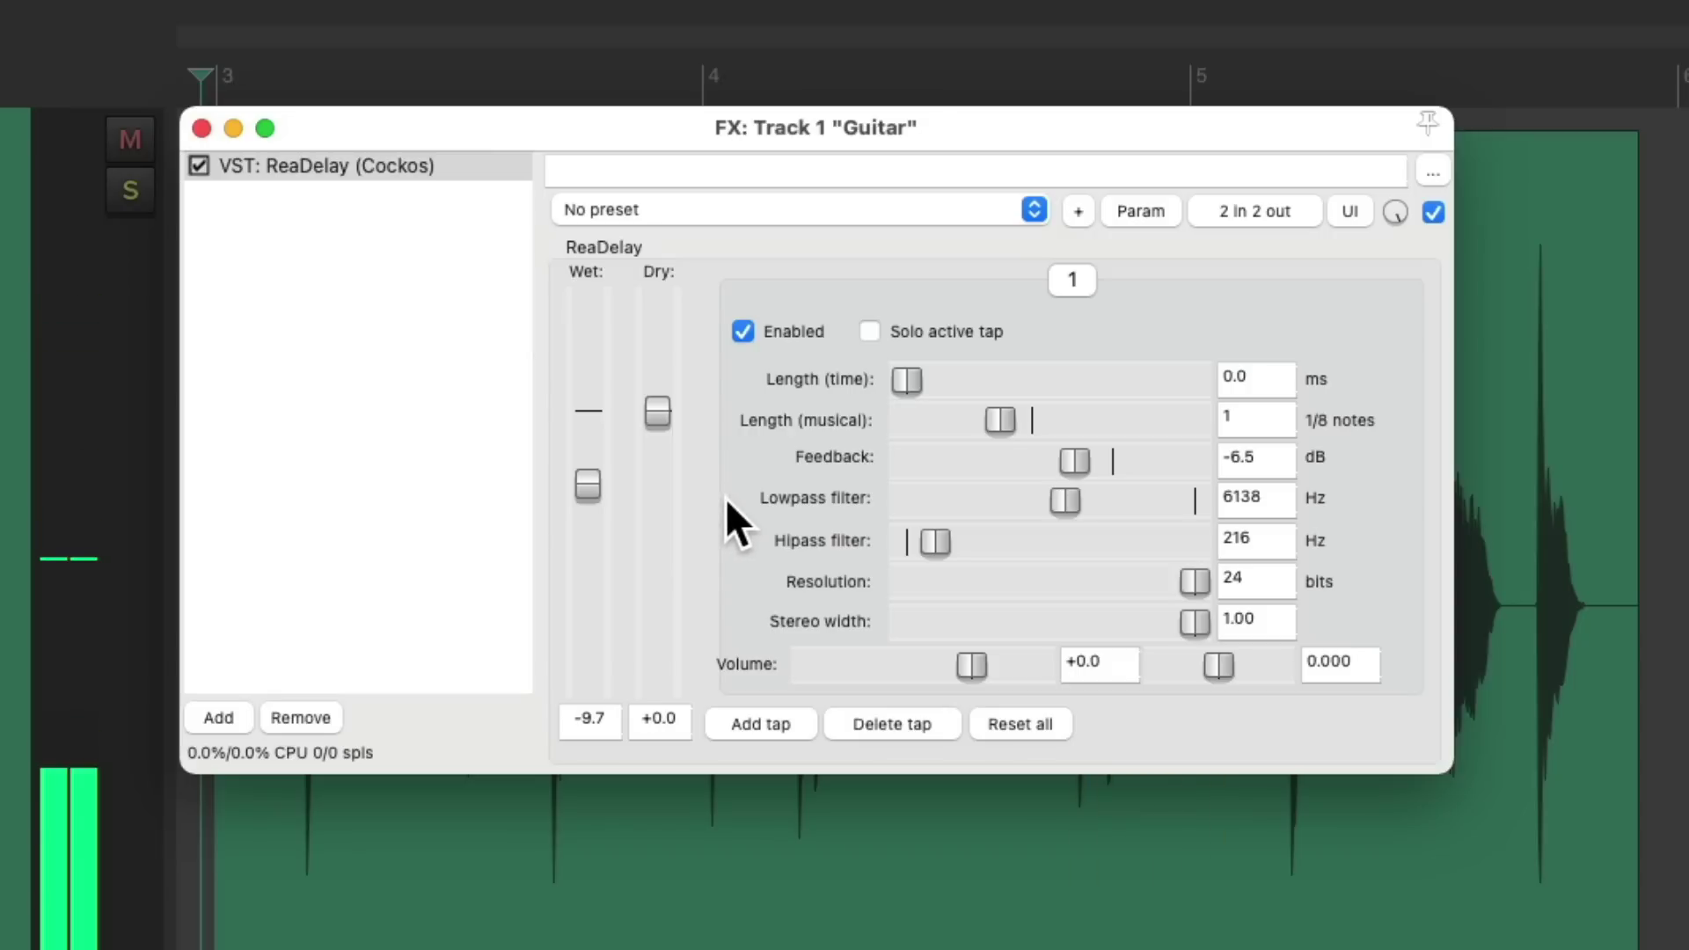
- Add a second delay tap panned to 1.000 with a length of 2 eighth notes, and set the wet level to about -10.5 dB
left_click_drag(1221, 665, 1338, 694)
left_click(767, 724)
left_click(1275, 418)
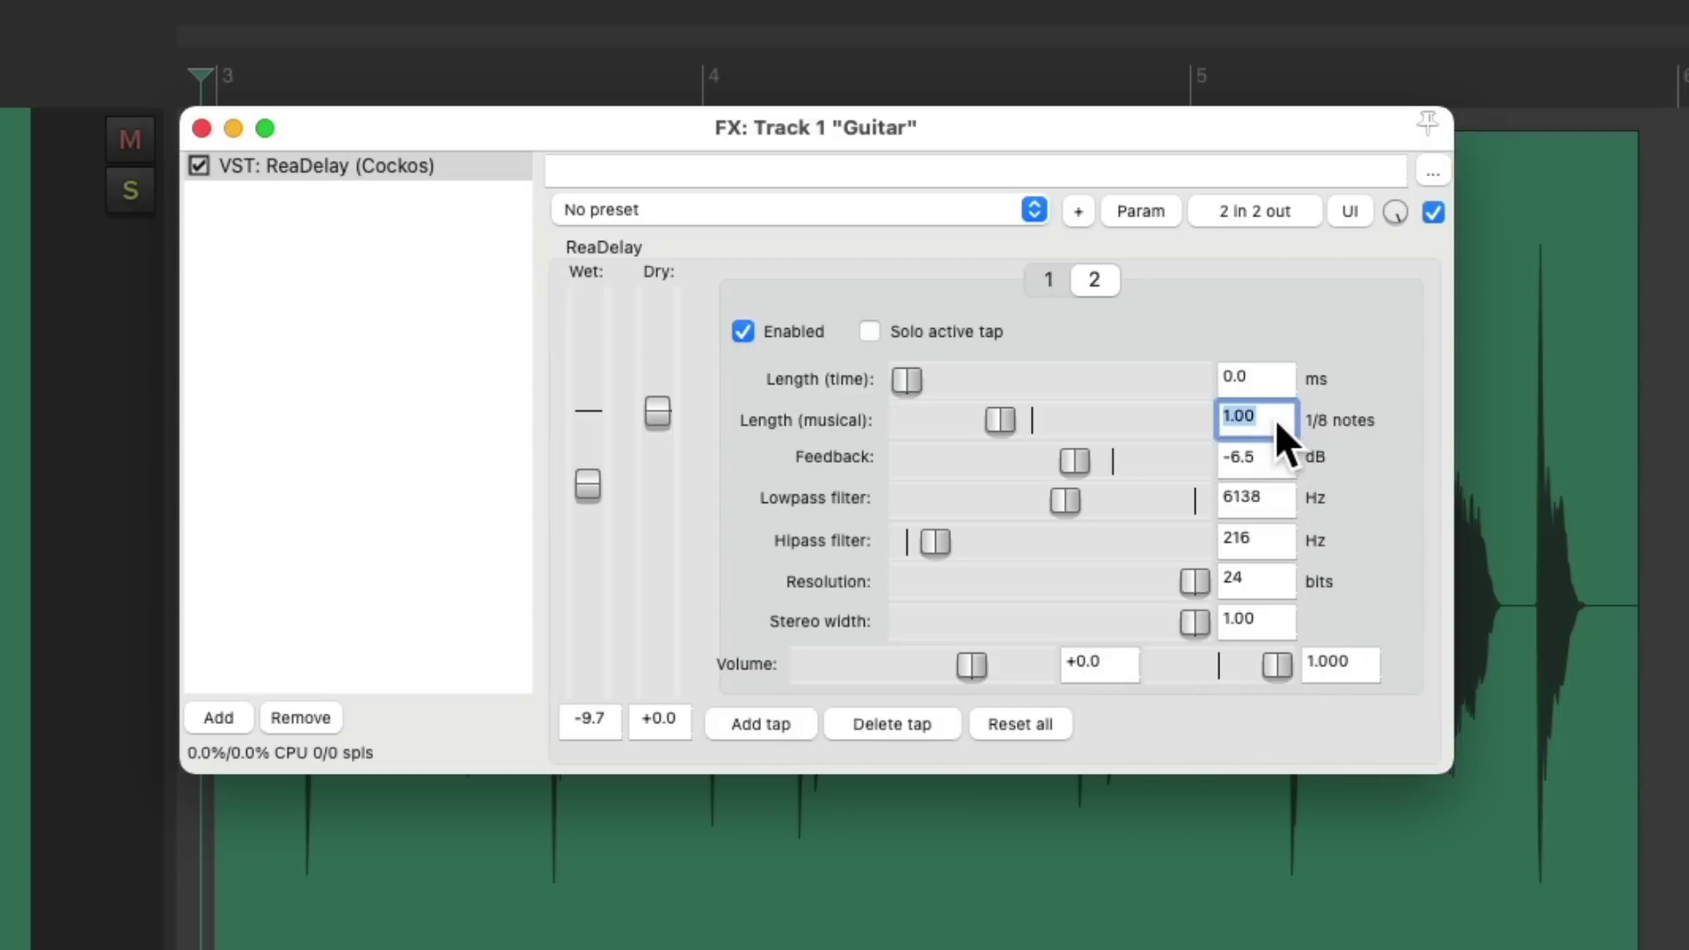
type("2")
key("space")
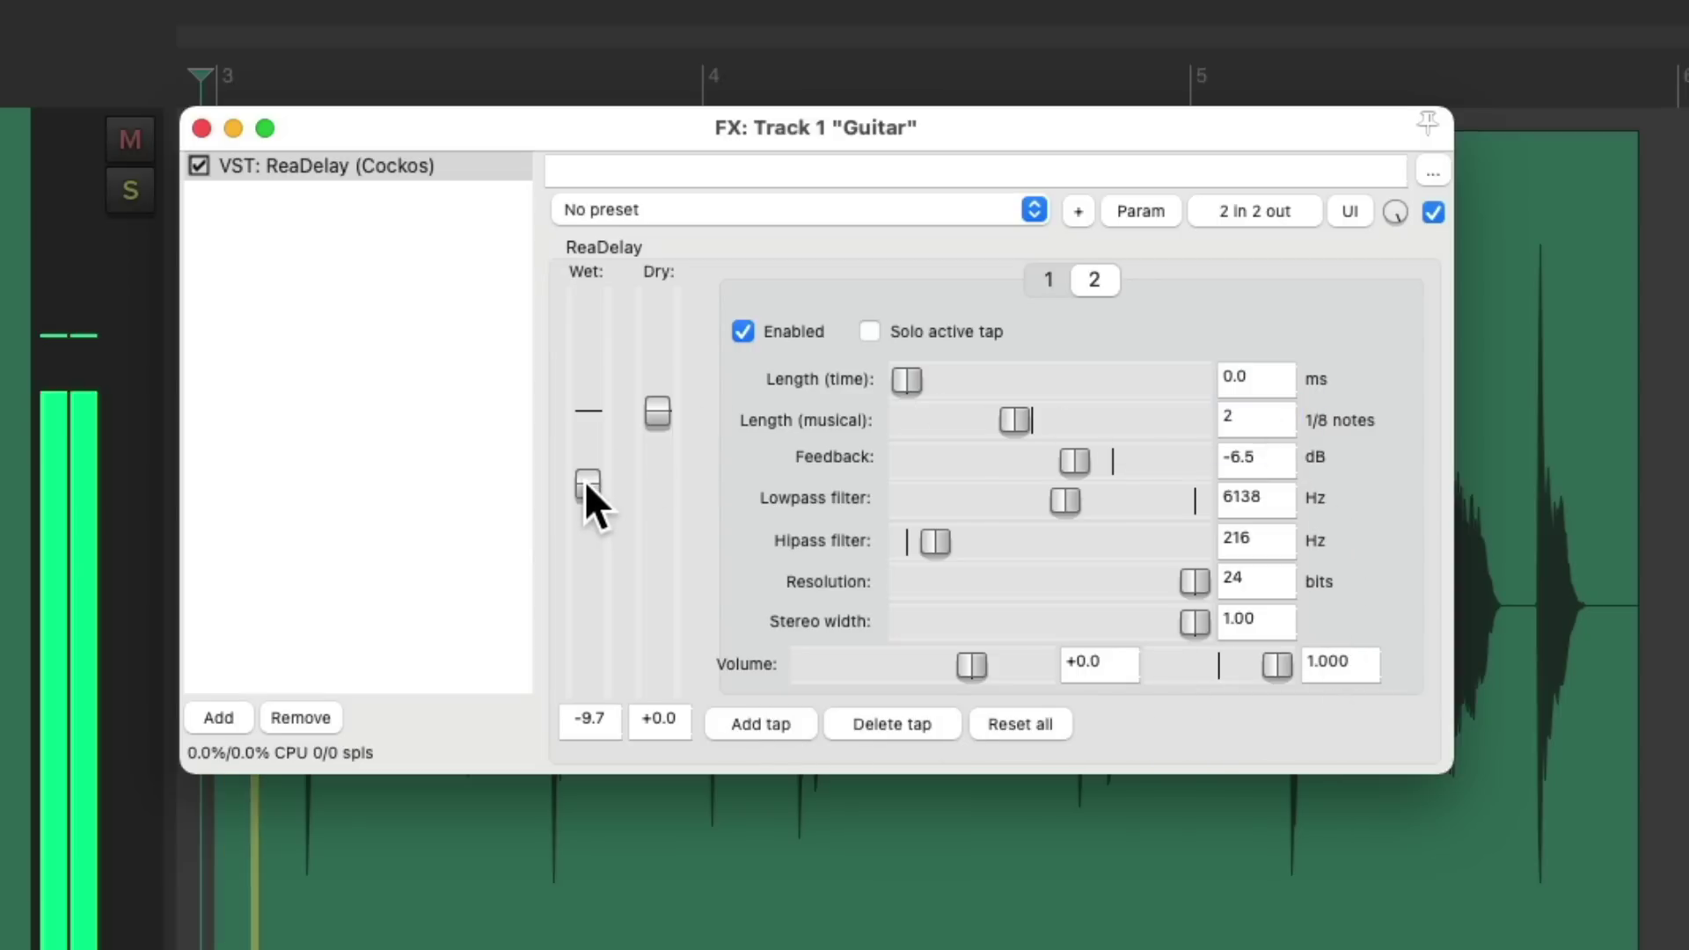
left_click_drag(586, 486, 584, 484)
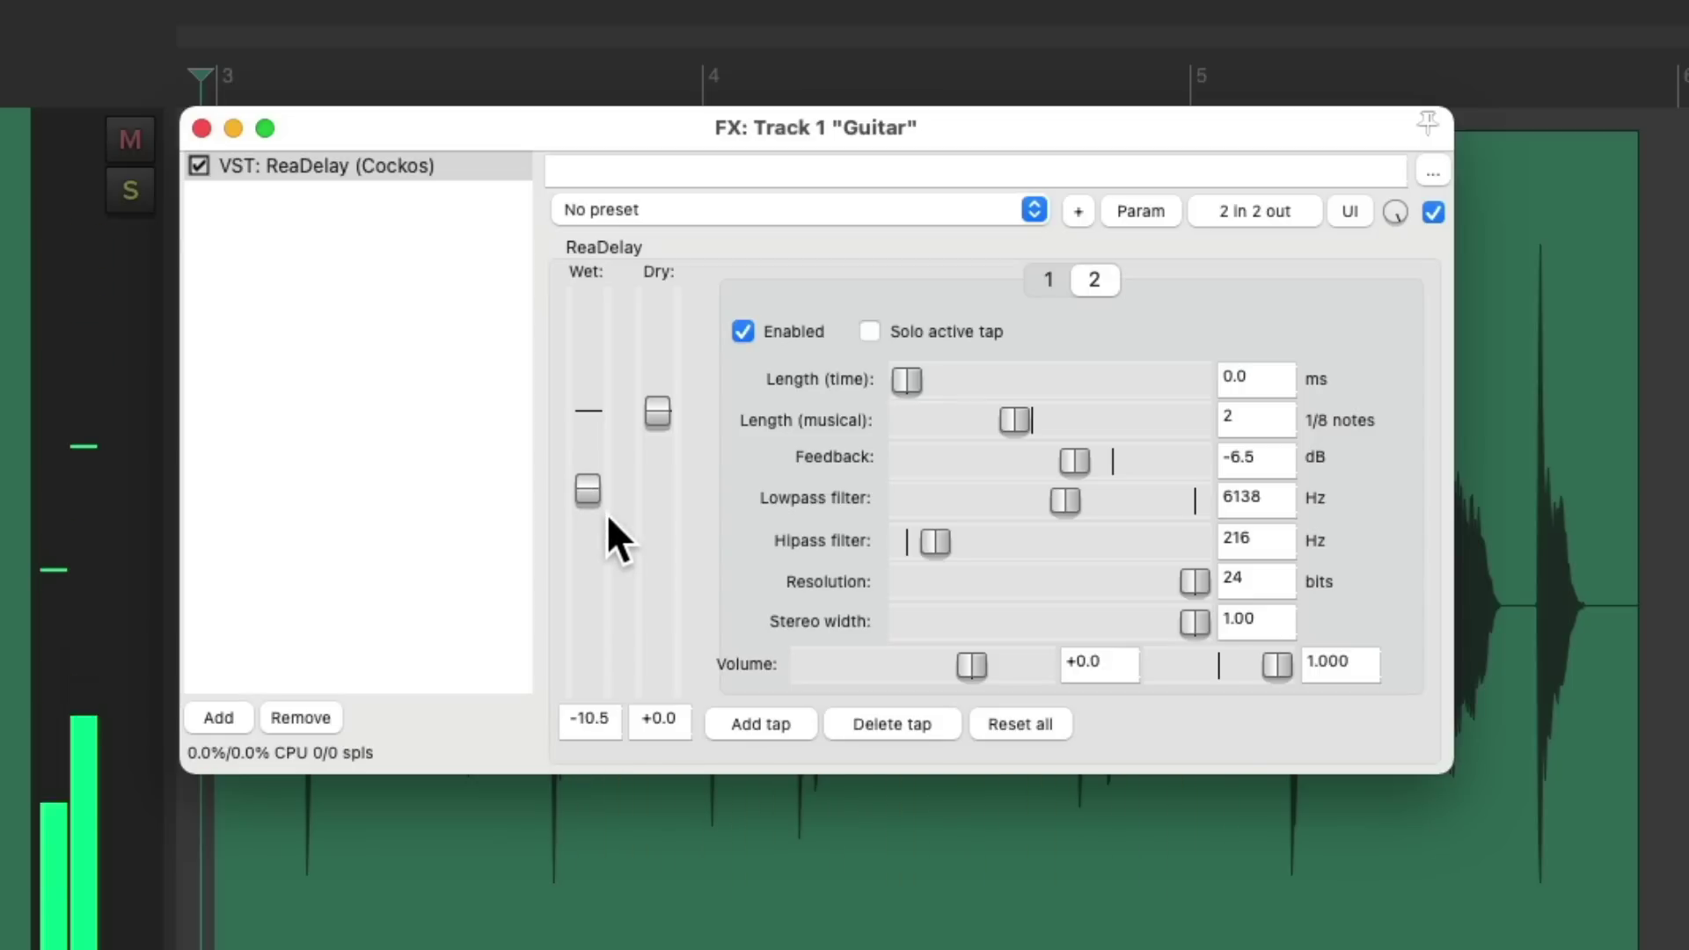
- Add ReaVerbate from the Cockos plugins after ReaDelay, with room size at 86 and dry level at 0.0 dB
double_click(385, 282)
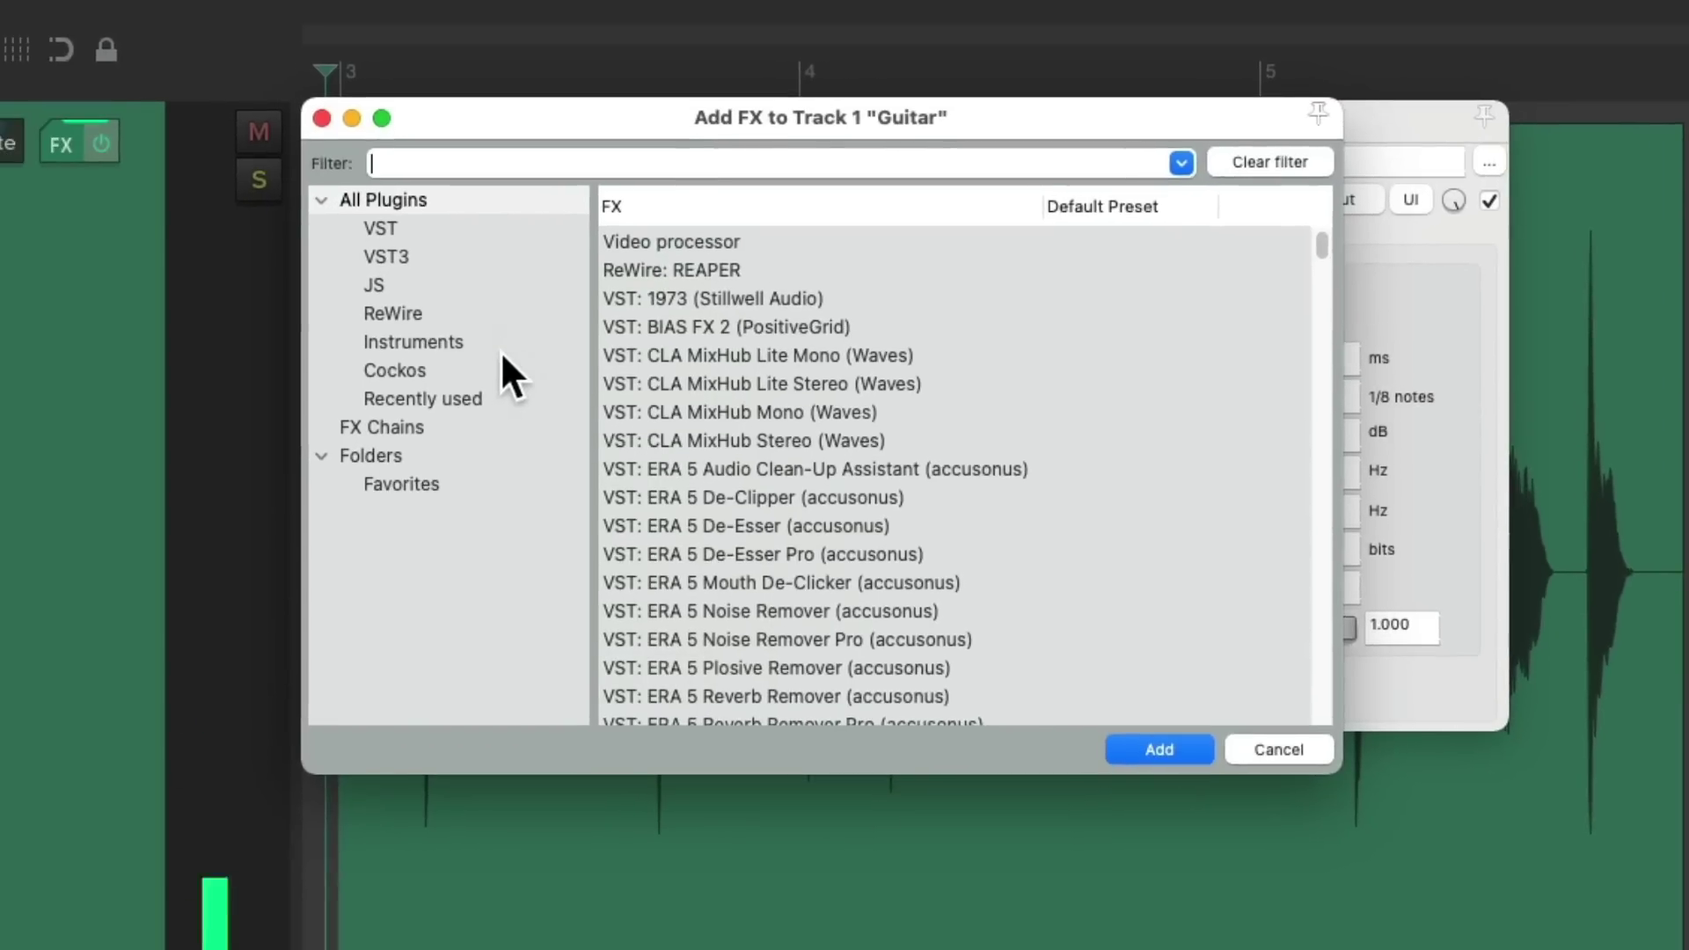
left_click(448, 382)
scroll(883, 519, "down", 3)
left_click(852, 538)
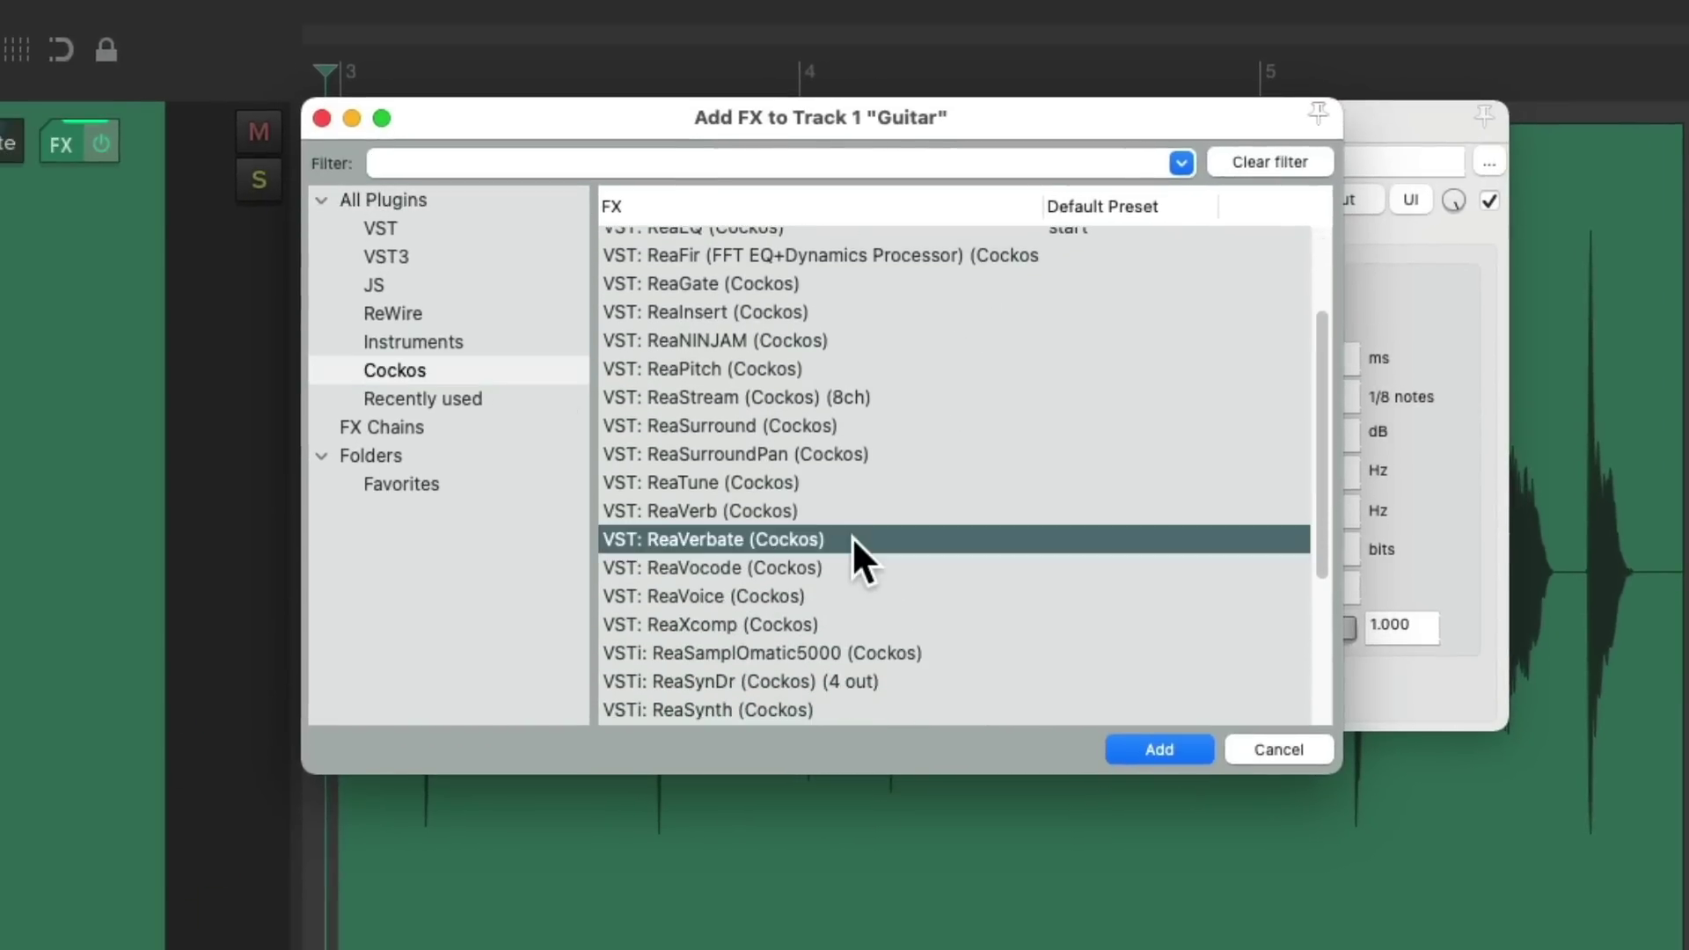
double_click(852, 539)
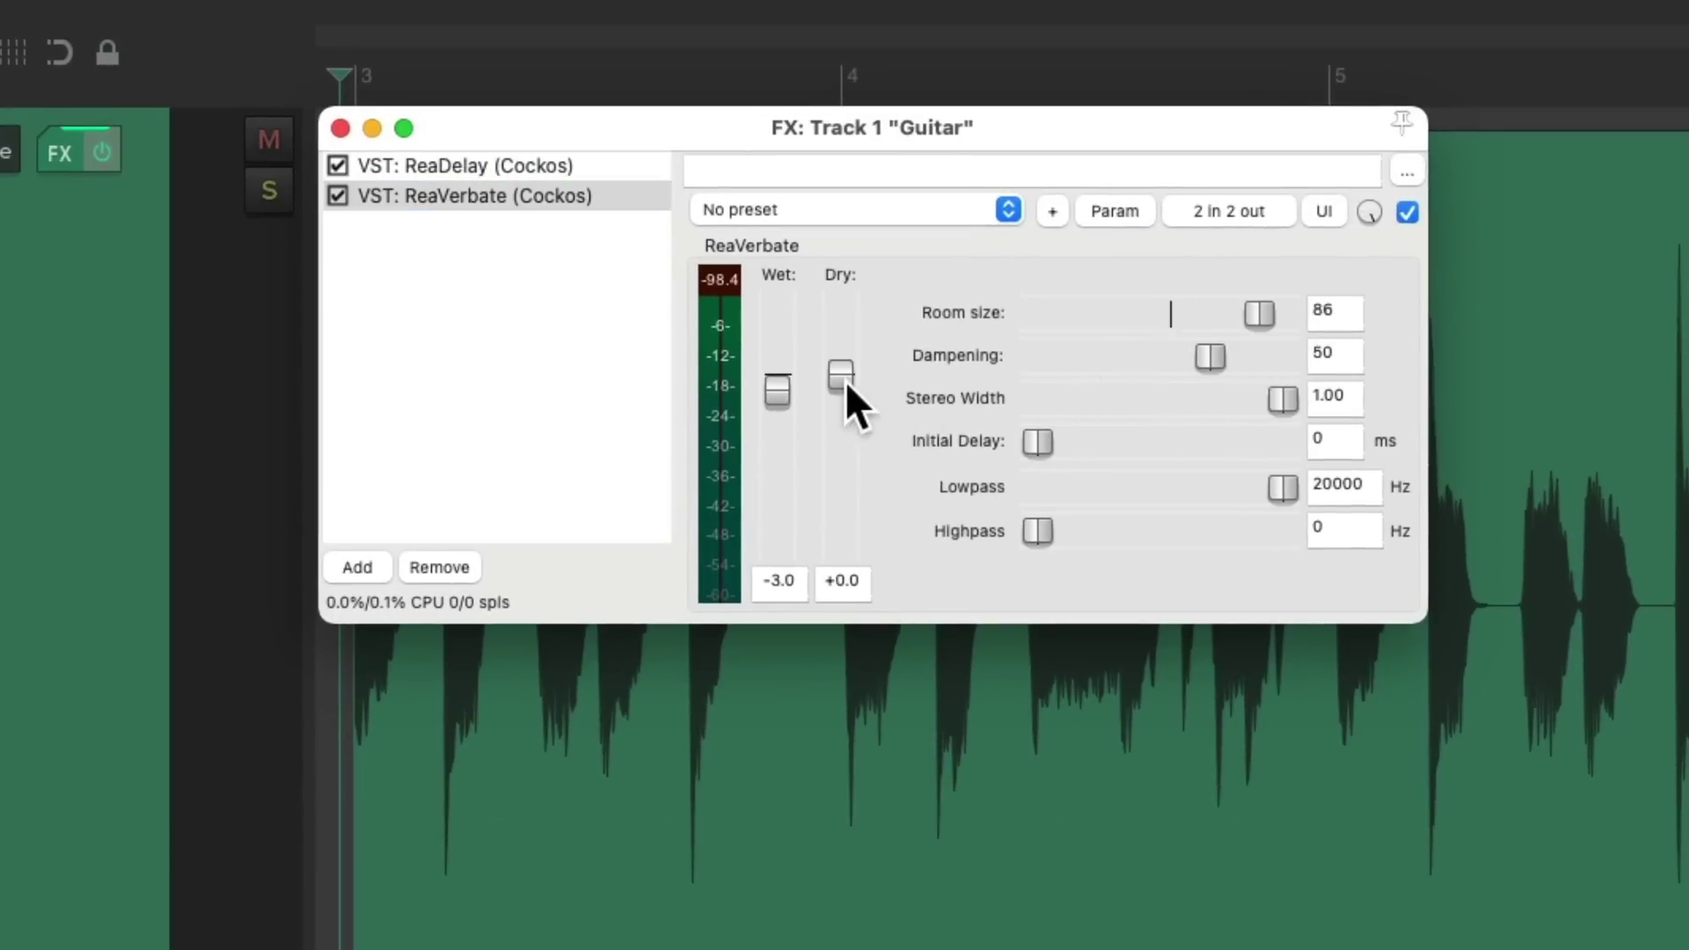
- Play the guitar with both effects and lower ReaVerbate's wet level to about -15.7 dB
key("space")
left_click_drag(778, 384, 778, 439)
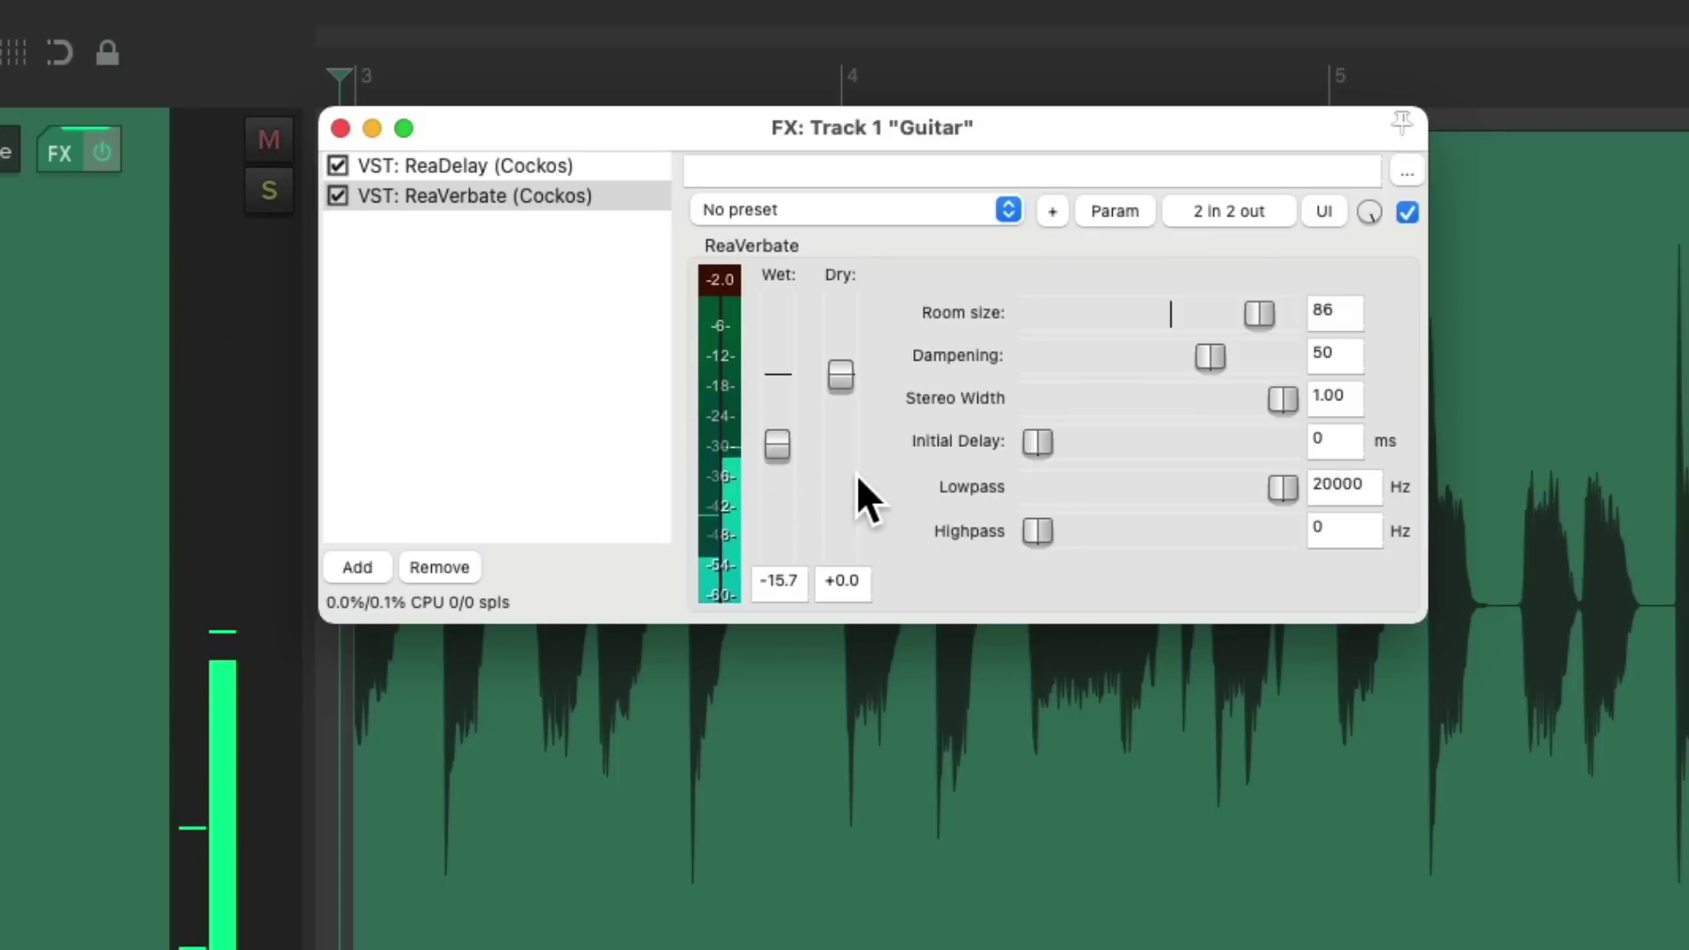
key("space")
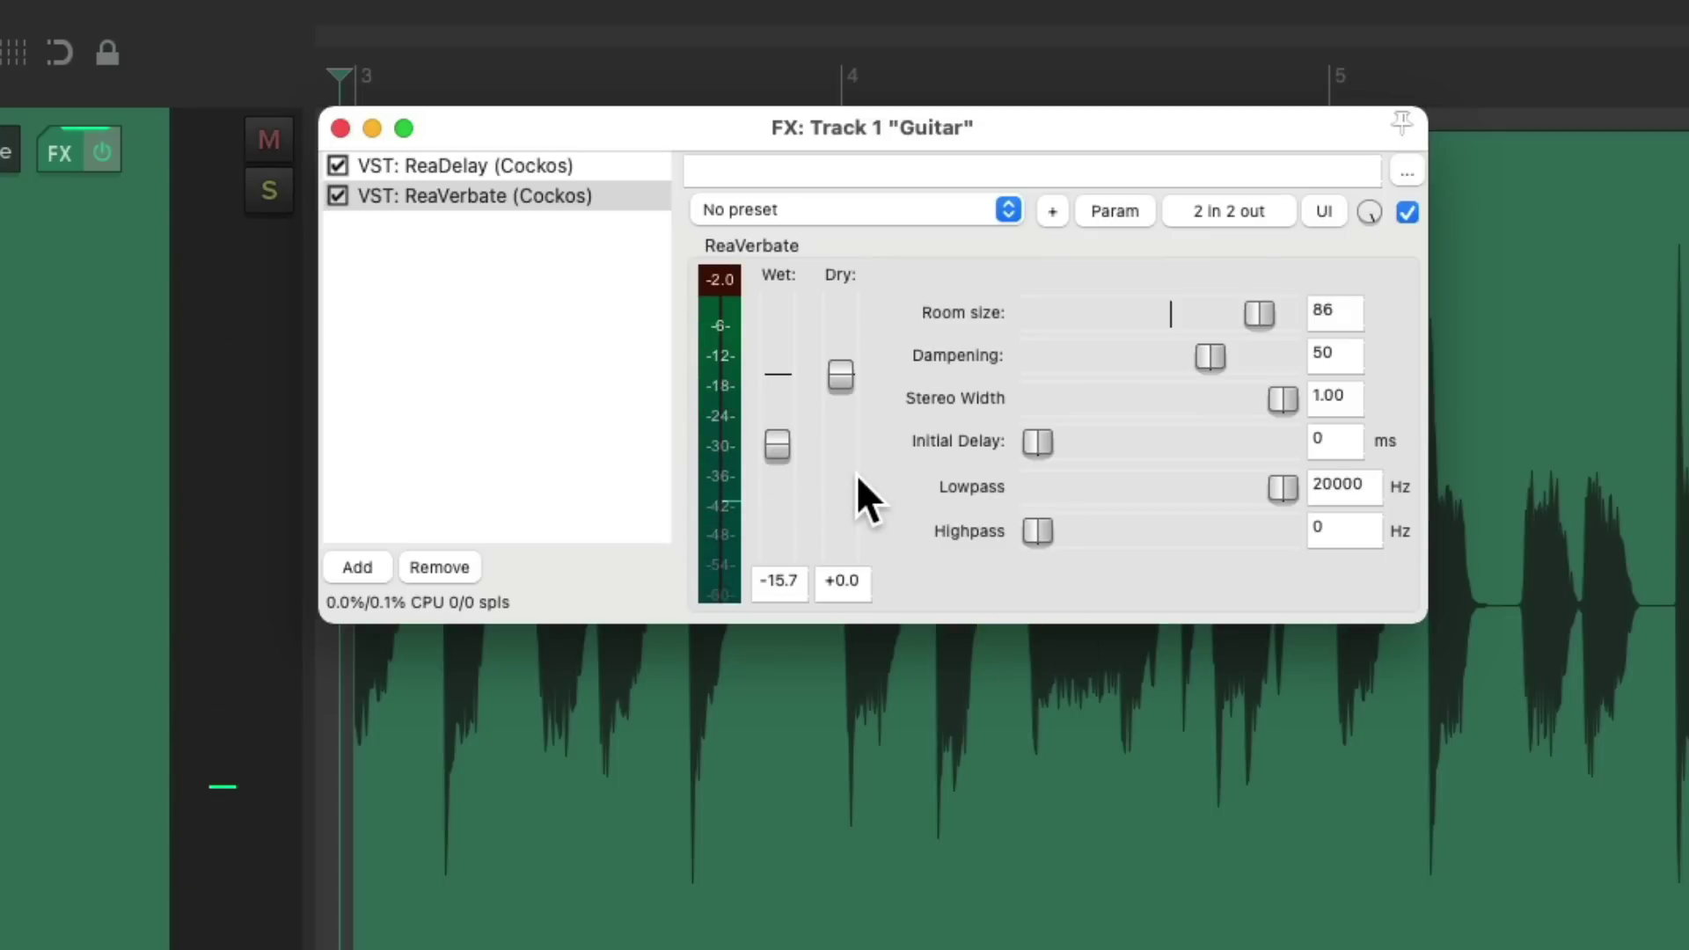
- Bypass ReaVerbate and reset ReaDelay to its factory default preset
left_click(344, 193)
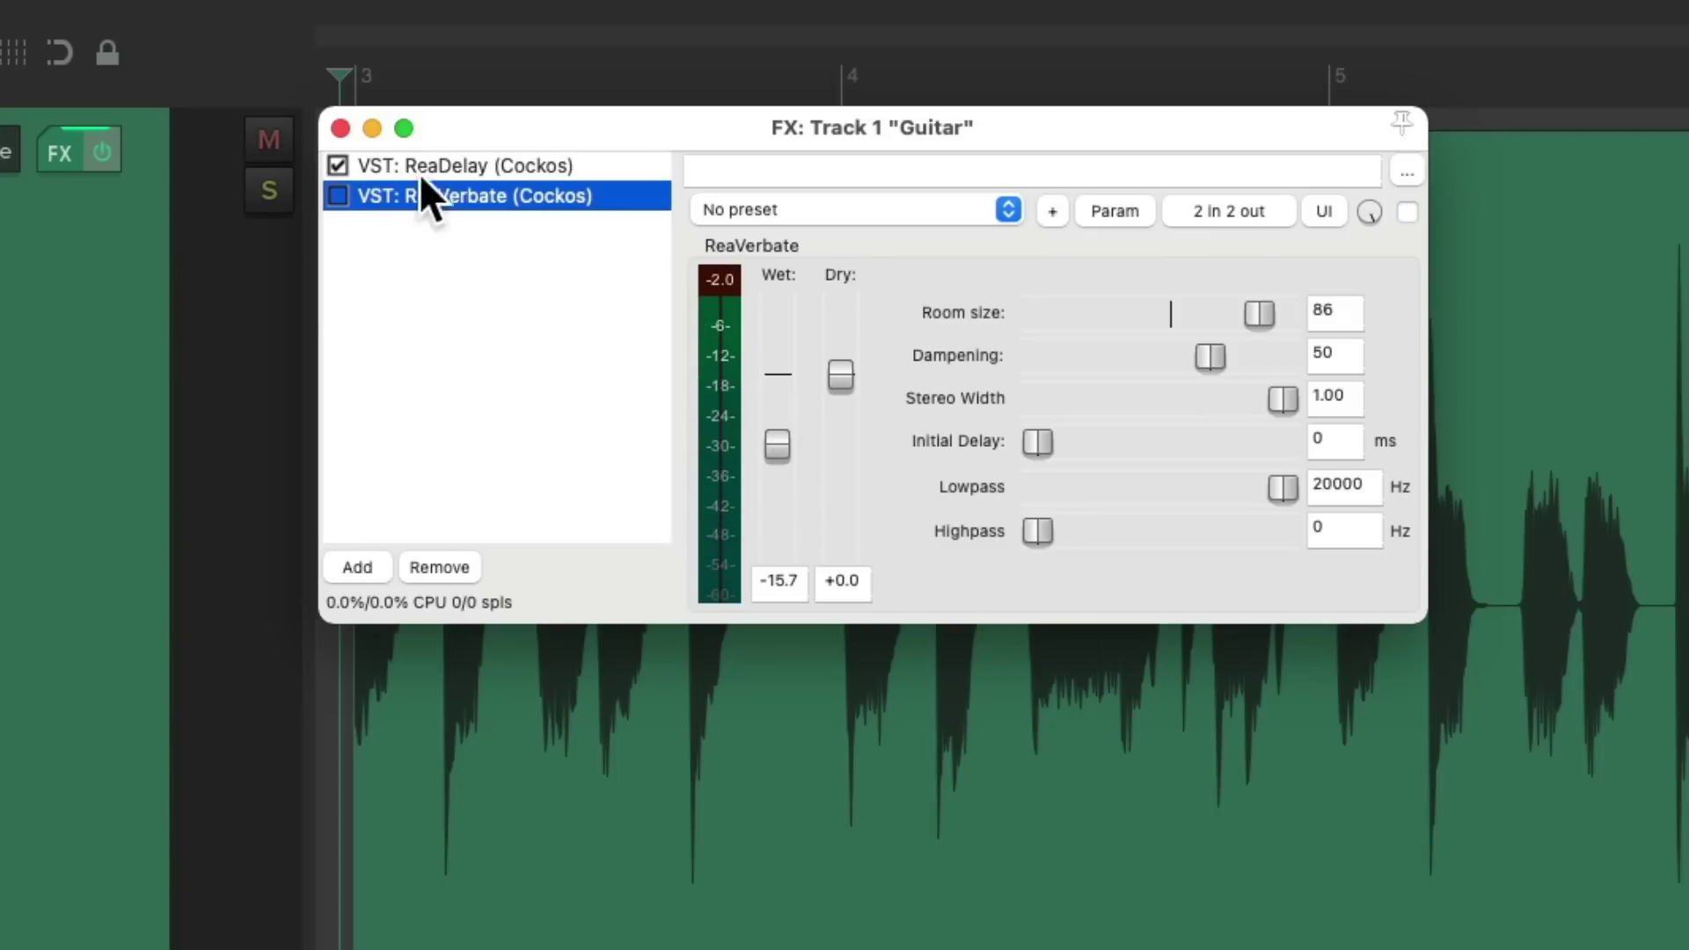
left_click(477, 162)
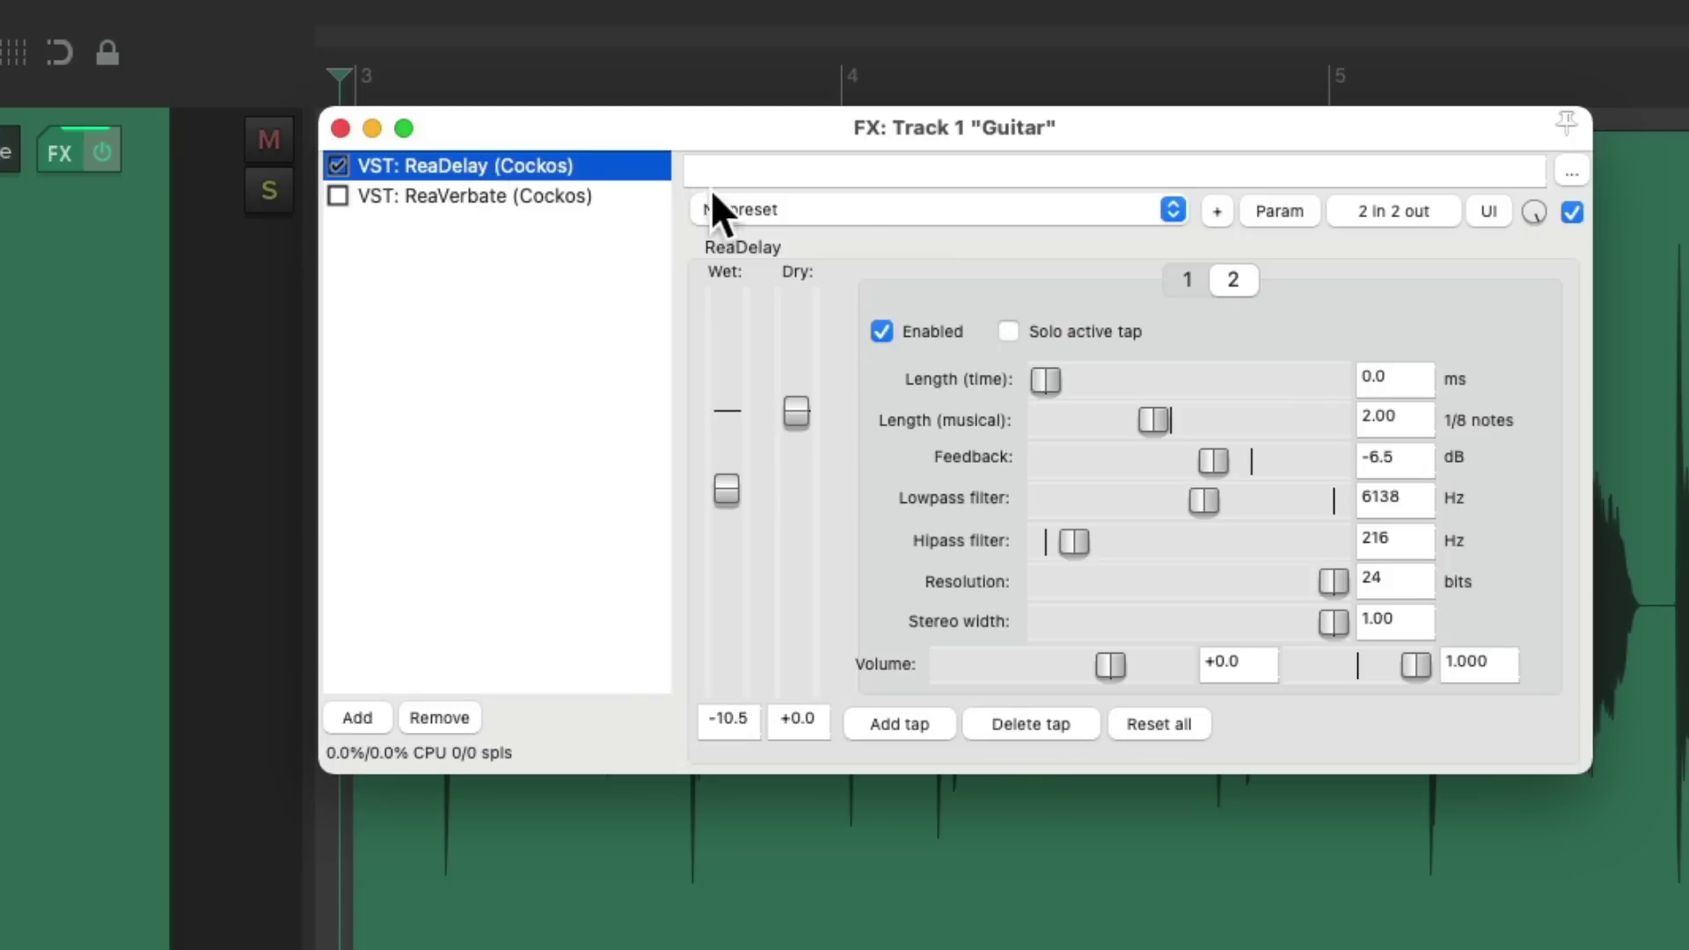
left_click(842, 209)
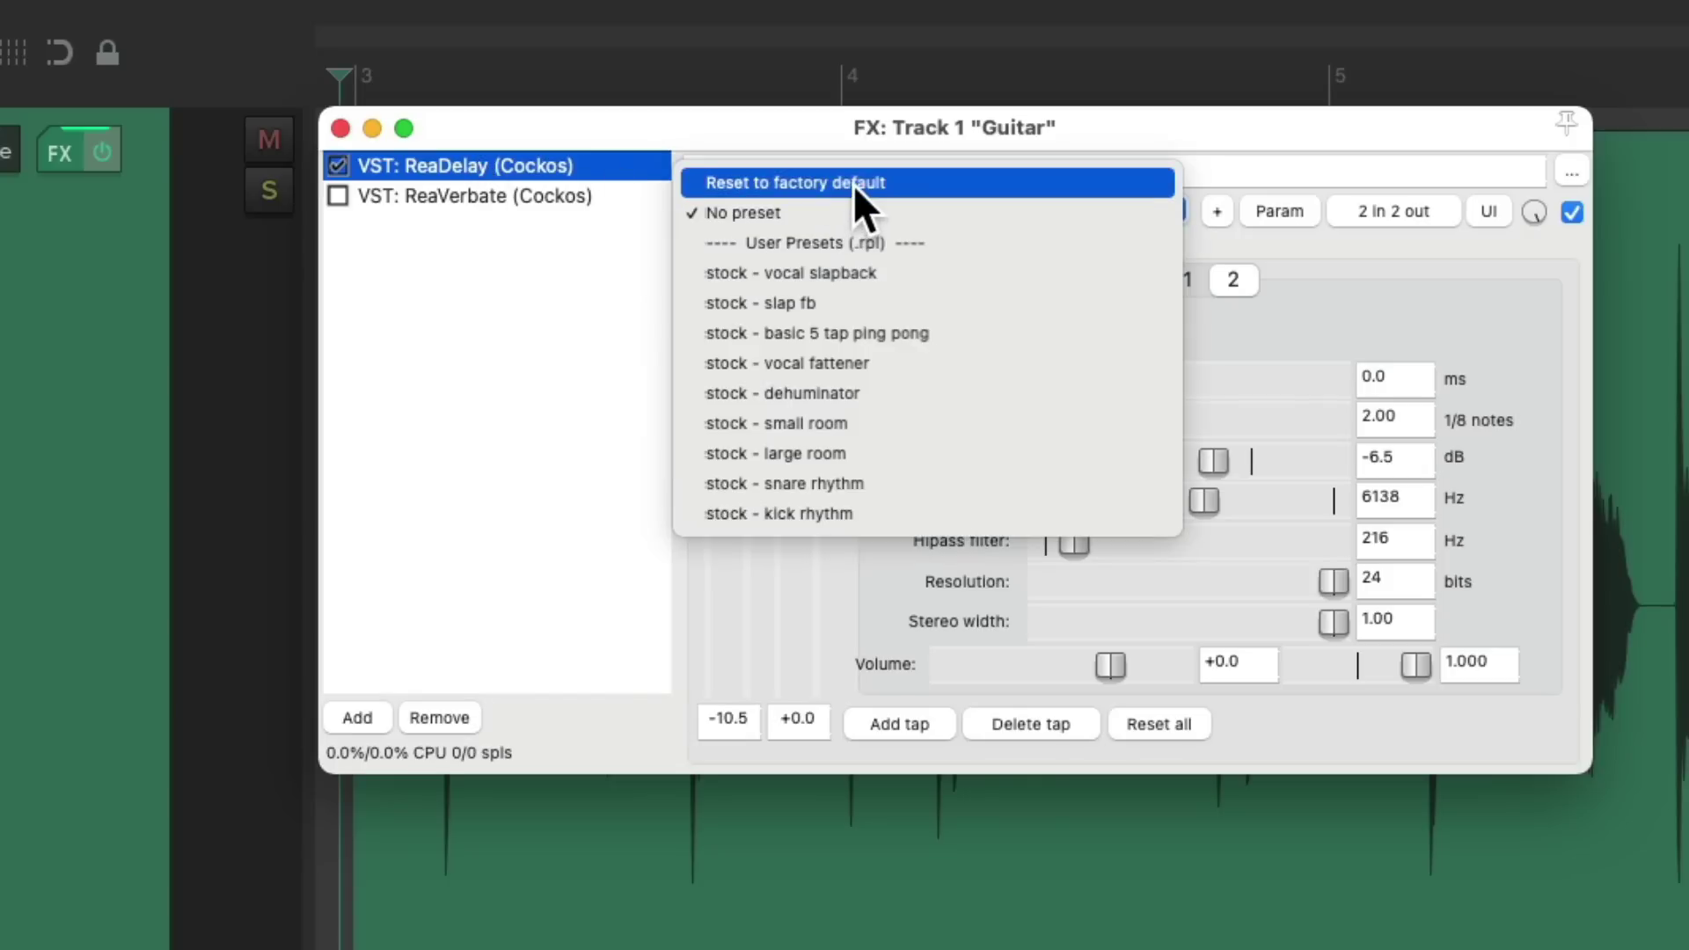
left_click(853, 183)
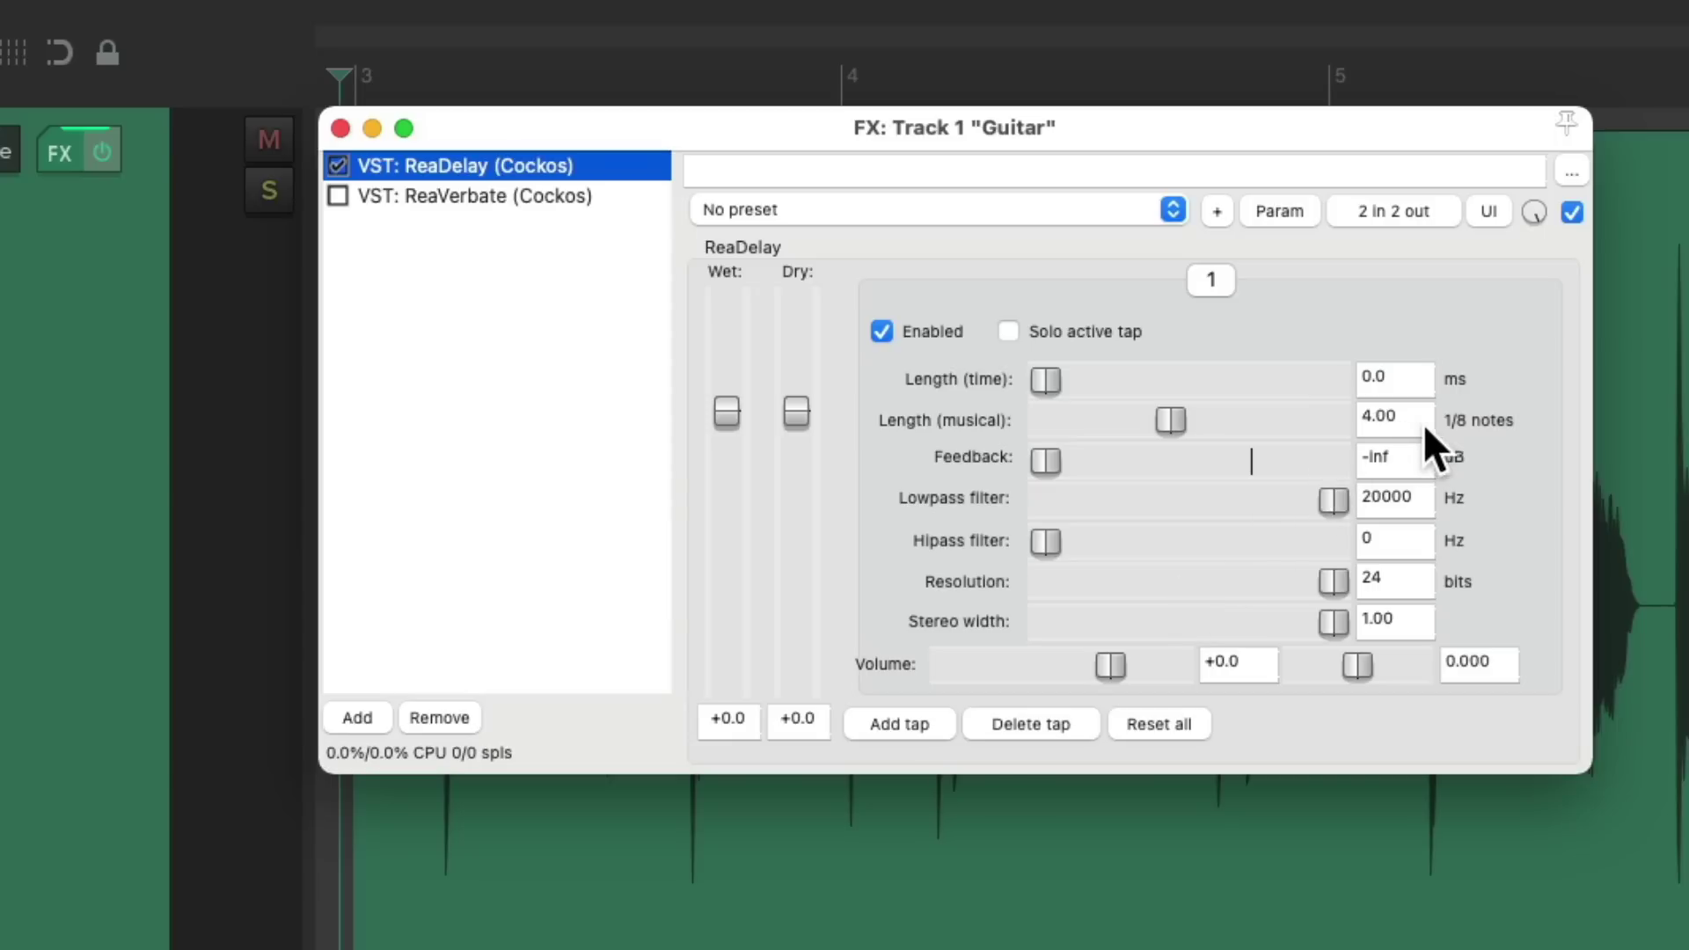
- Create a slapback delay with musical length 0, time length about 110.3 ms, lowpass about 7033 Hz and wet level about -10.7 dB
left_click_drag(1186, 424, 959, 441)
left_click_drag(1045, 382, 1159, 381)
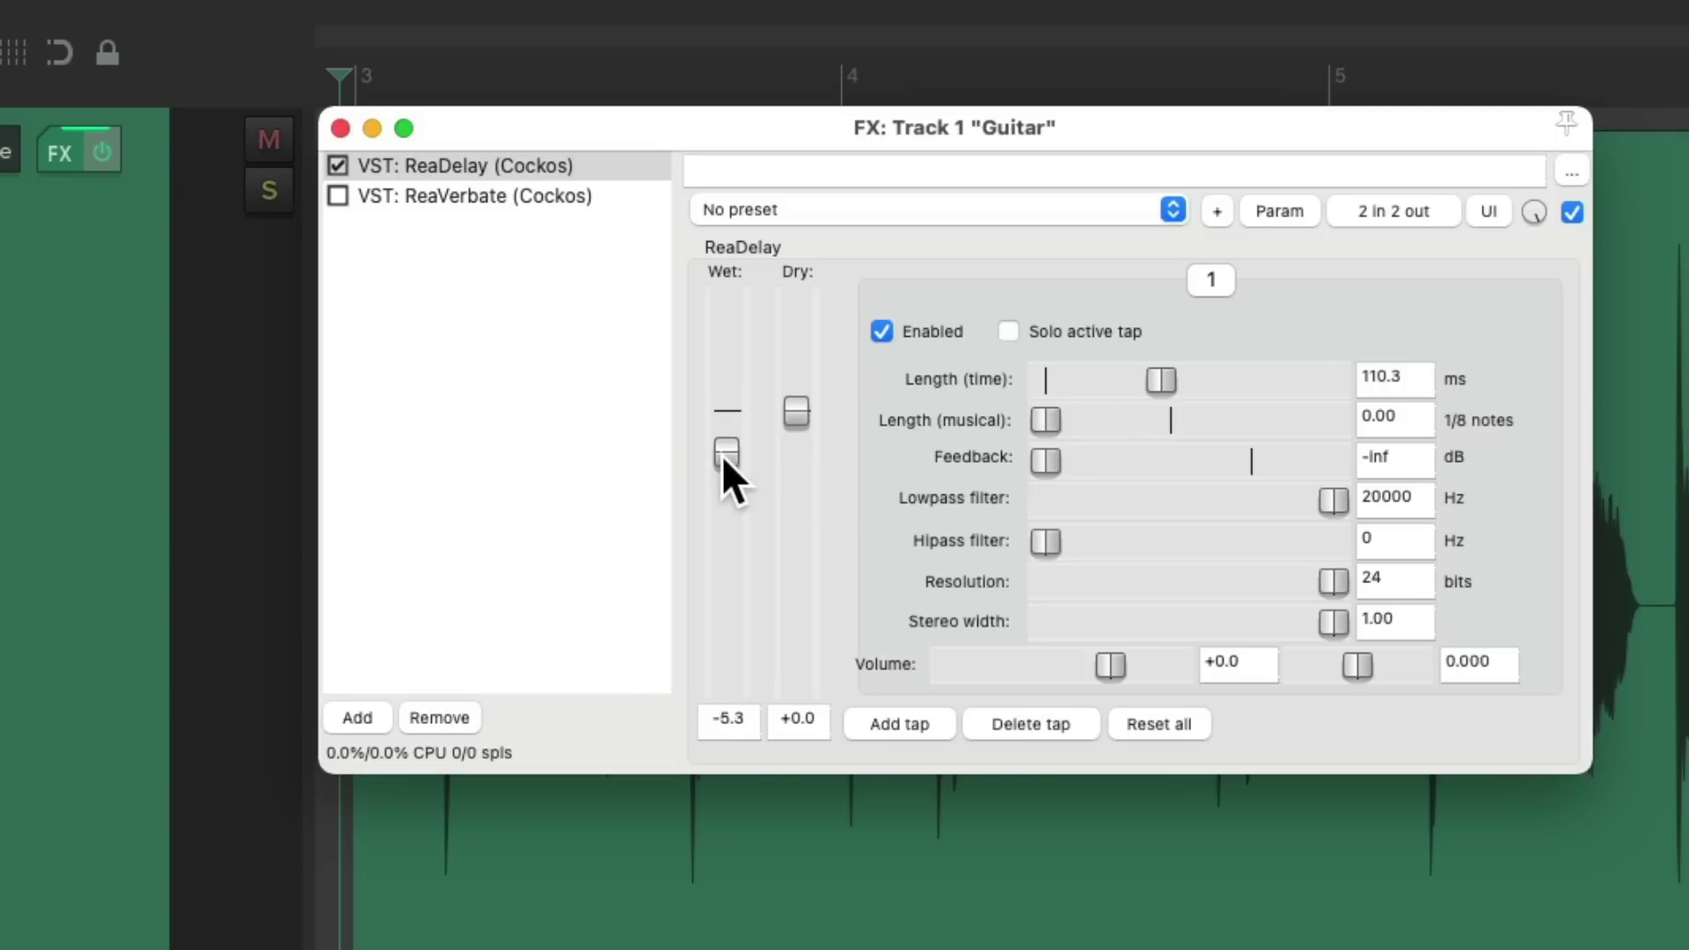
left_click_drag(721, 457, 720, 487)
left_click_drag(1332, 507, 1211, 519)
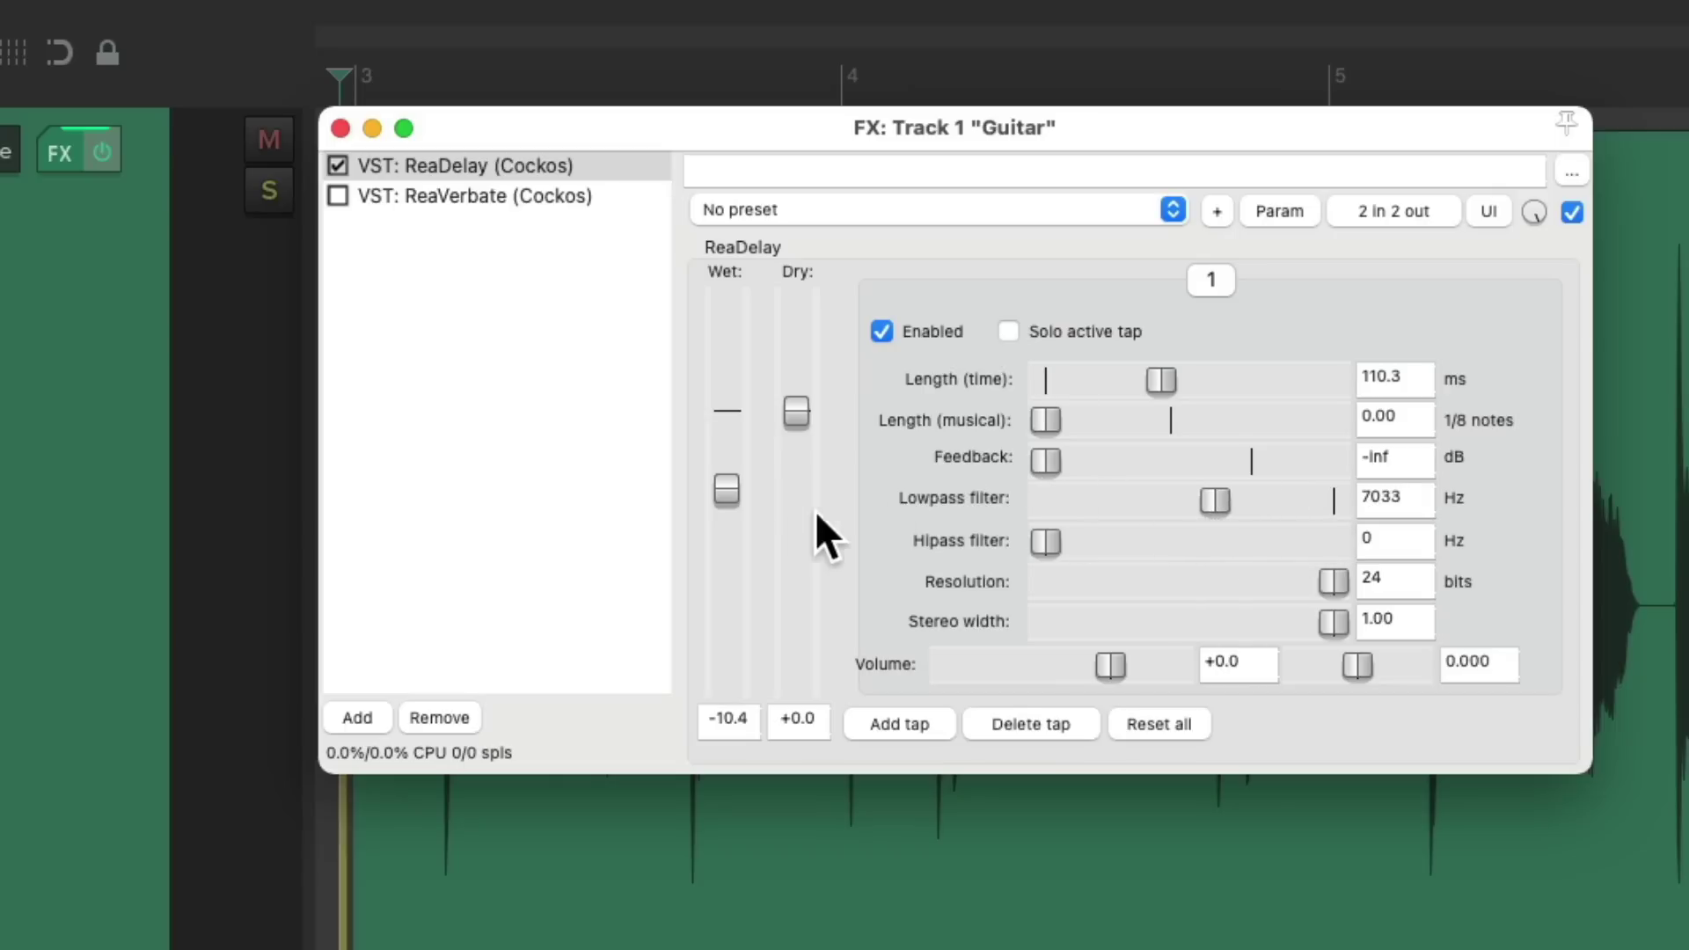
left_click_drag(727, 489, 727, 492)
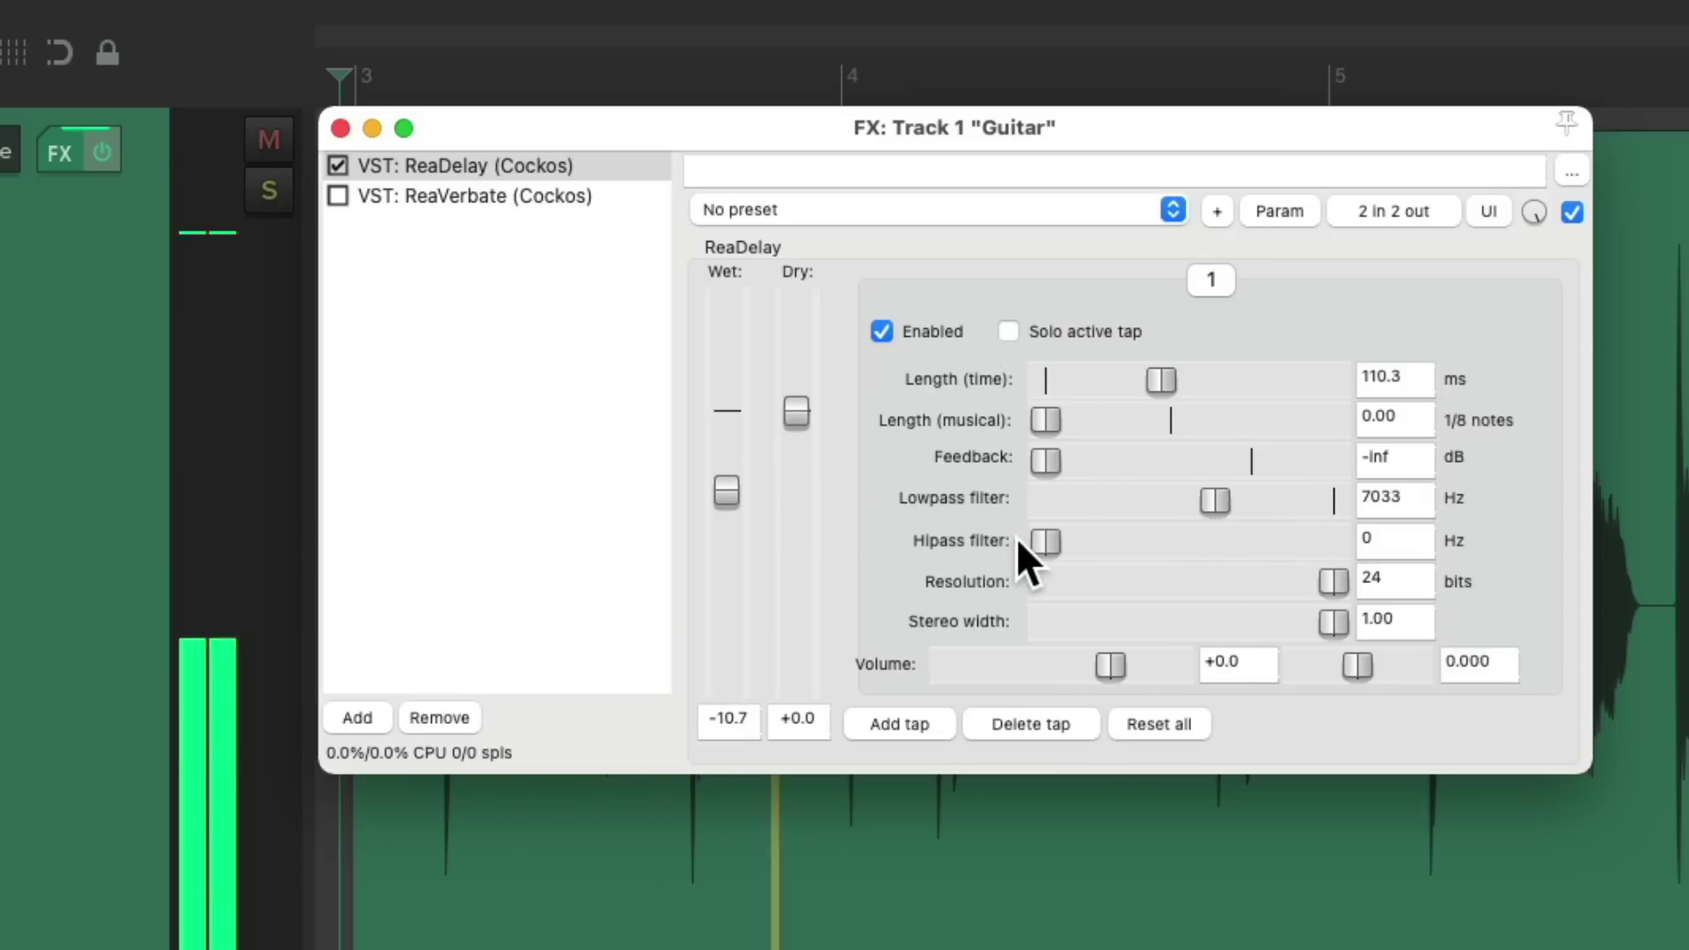
- Refine the guitar slapback with the hipass filter at about 238 Hz, lowpass at about 6774 Hz and wet level at about -10.3 dB
left_click_drag(1046, 542, 1068, 547)
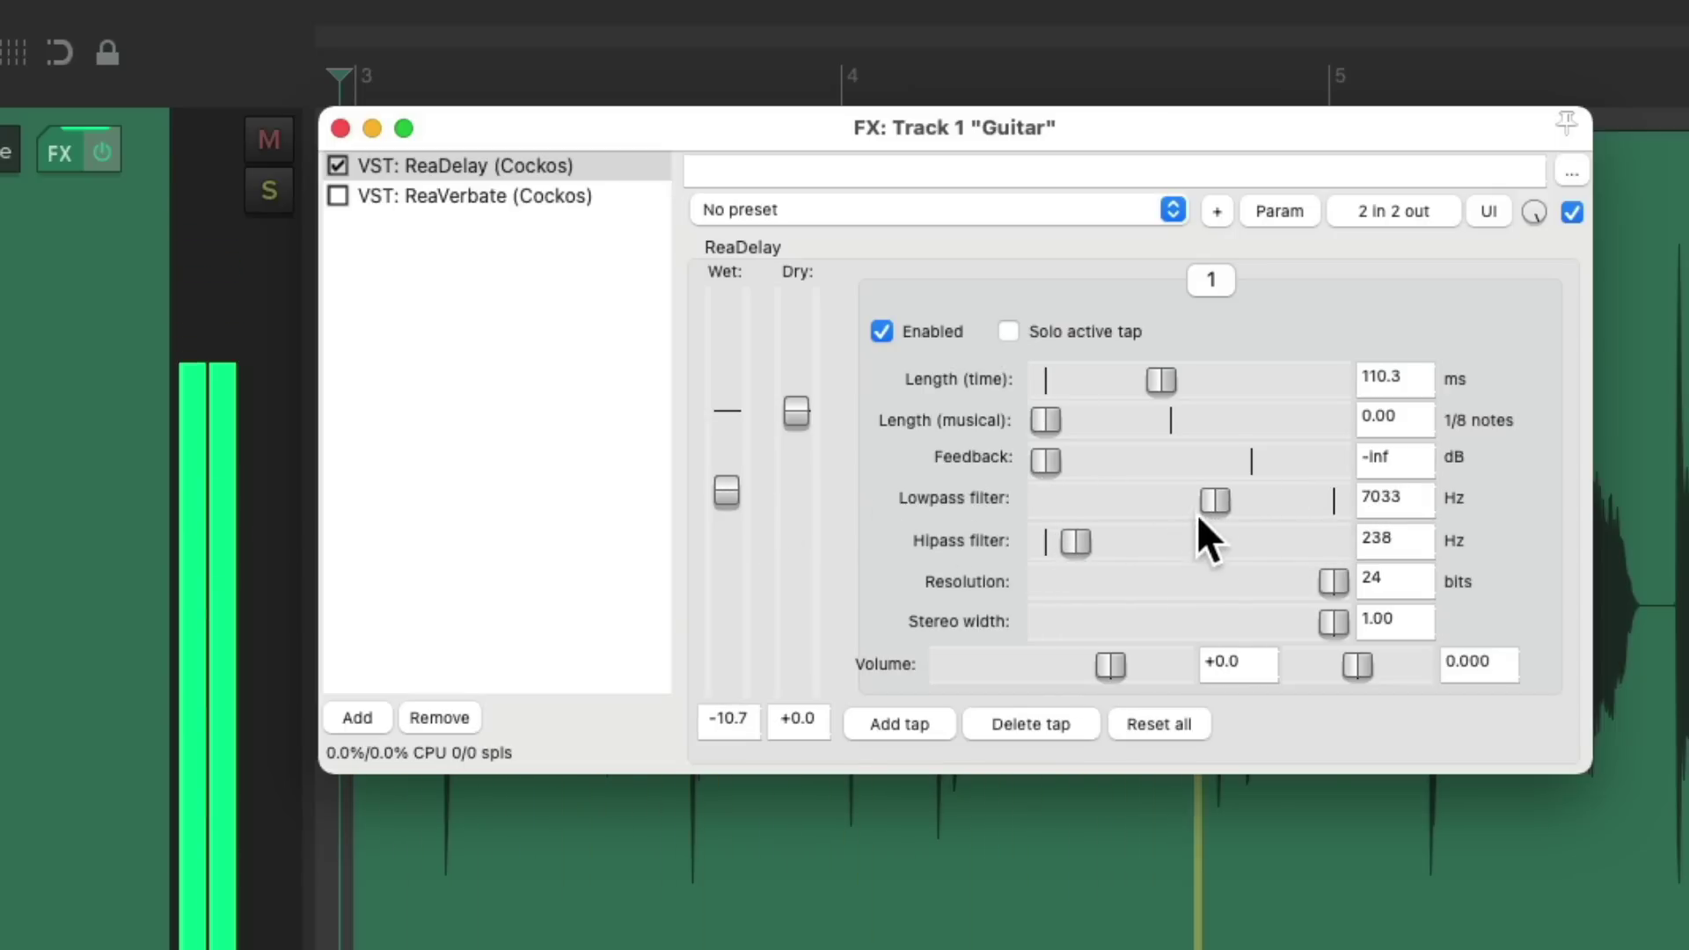
left_click_drag(1211, 500, 1186, 498)
left_click_drag(727, 482, 727, 480)
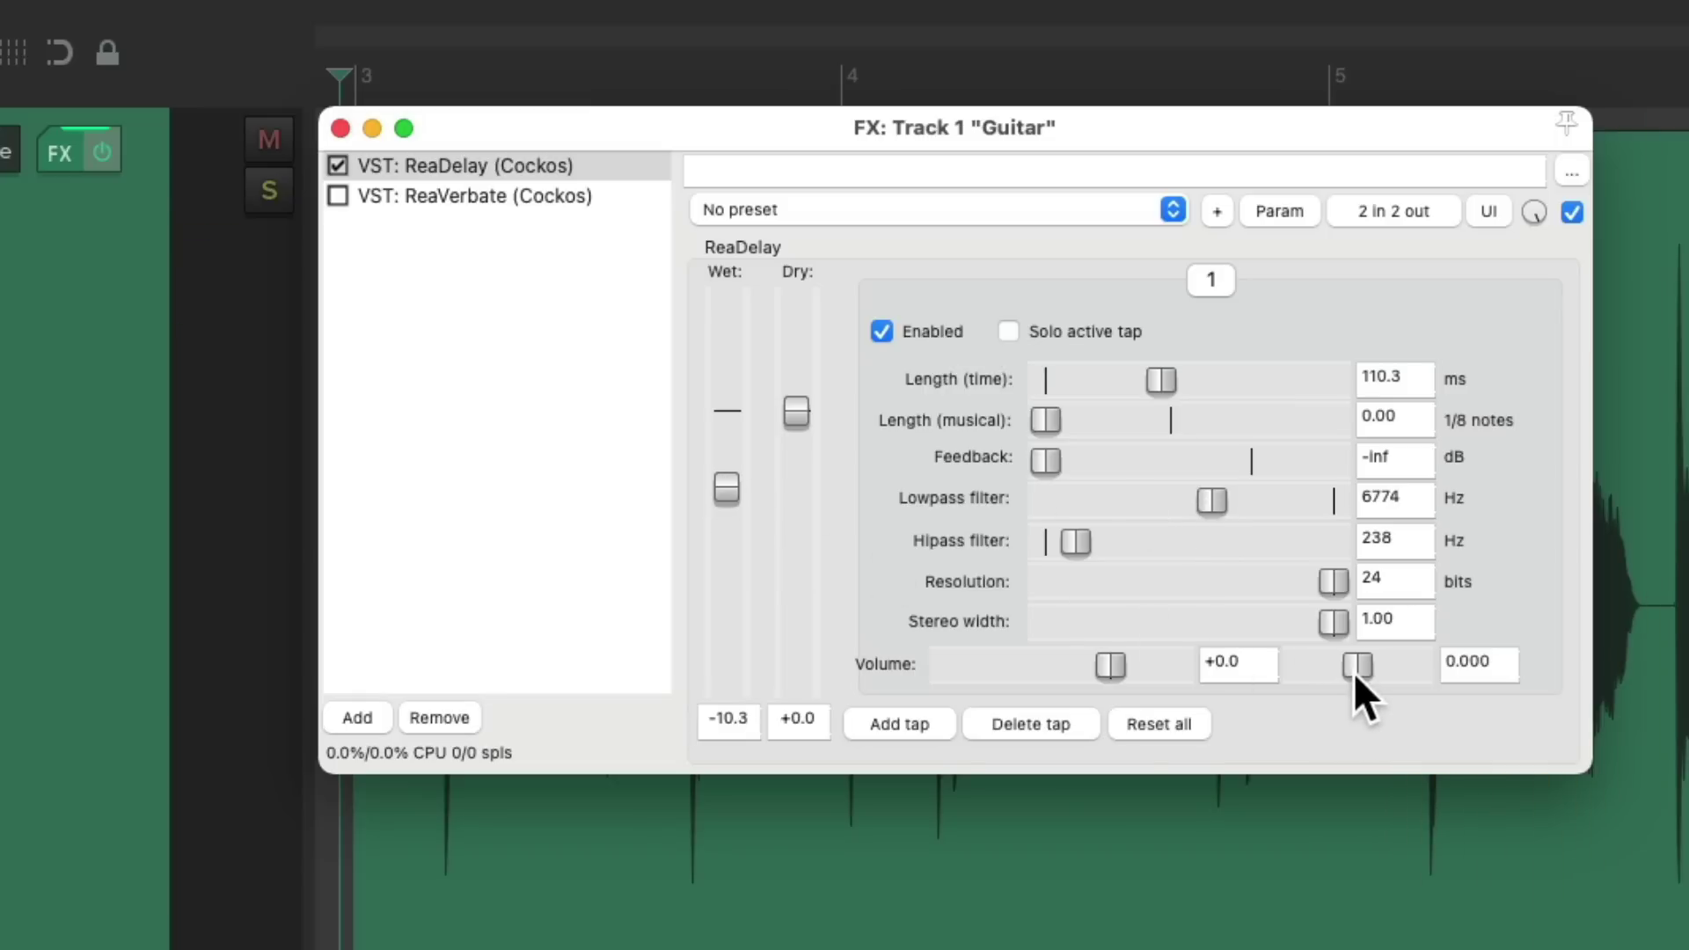
- Pan the first tap to -1.000, add a 140 ms second tap panned to 1.000, and lower the wet level to about -11.5 dB during playback
left_click_drag(1356, 674, 1256, 695)
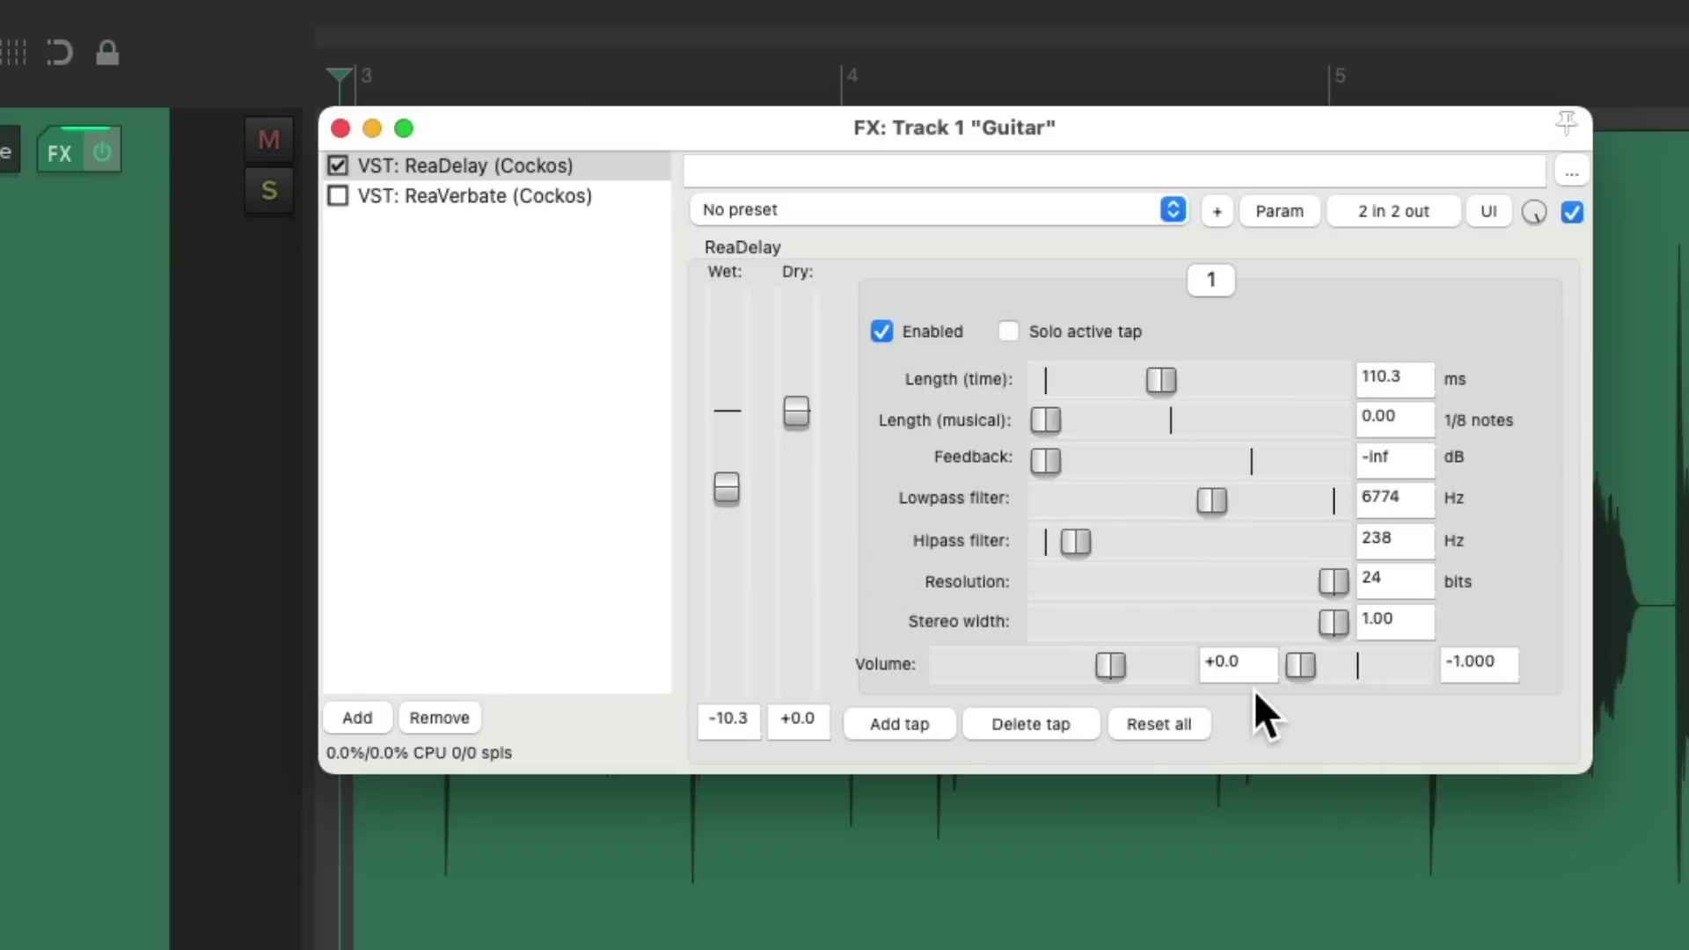
left_click(906, 732)
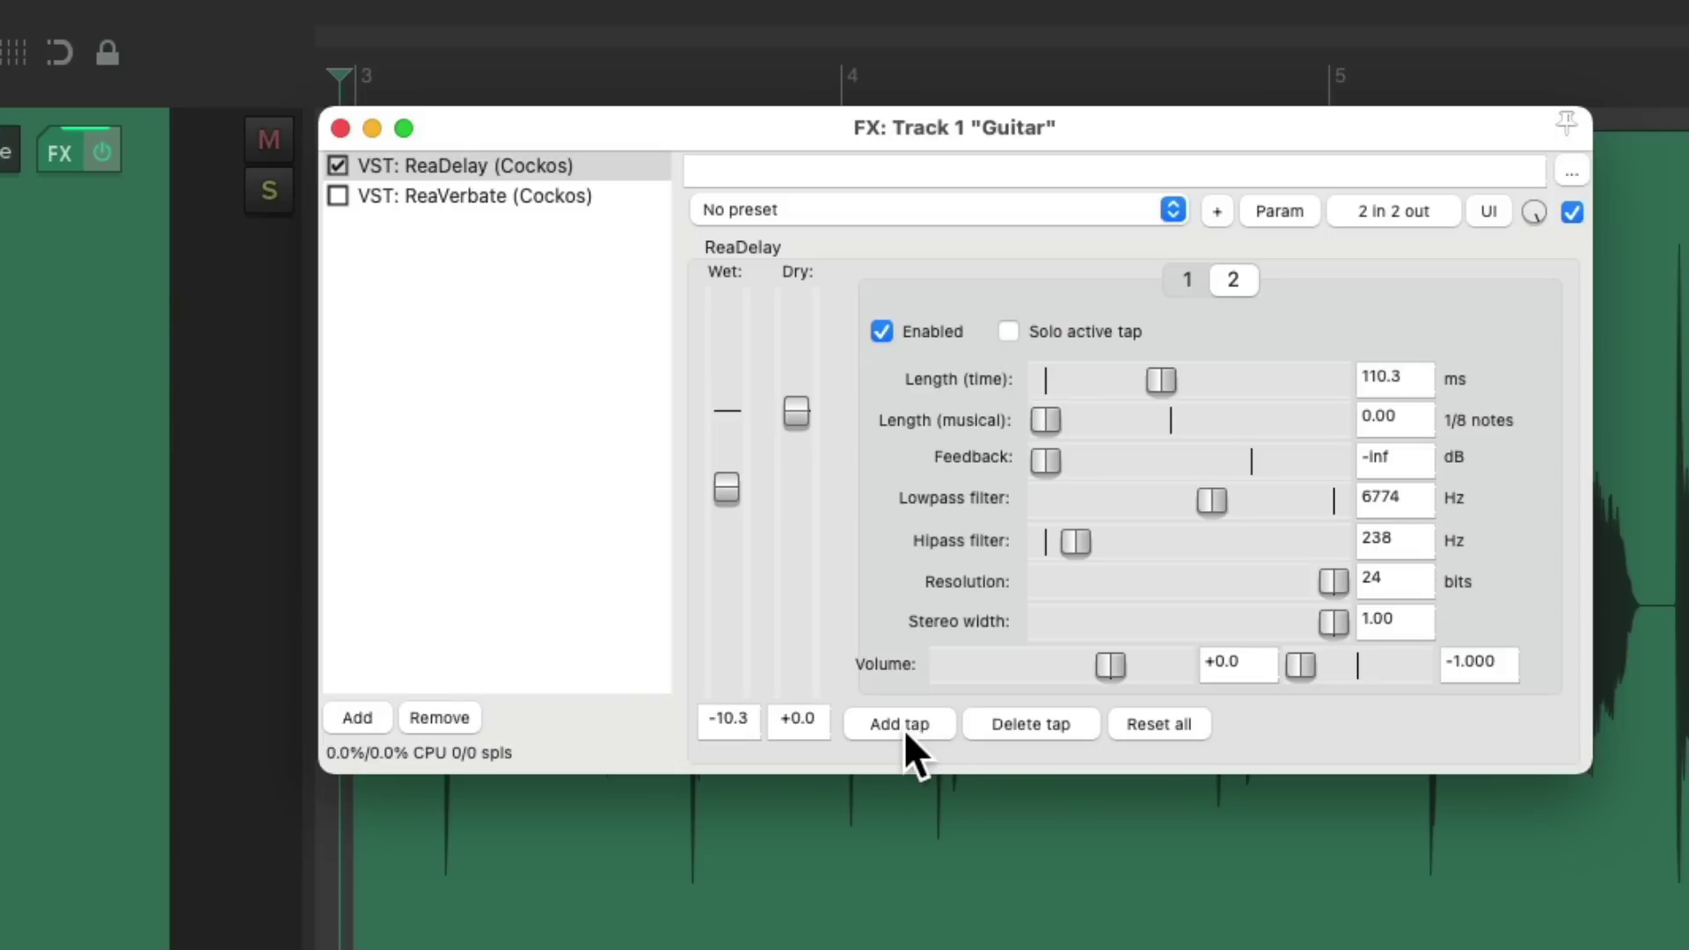
double_click(1413, 378)
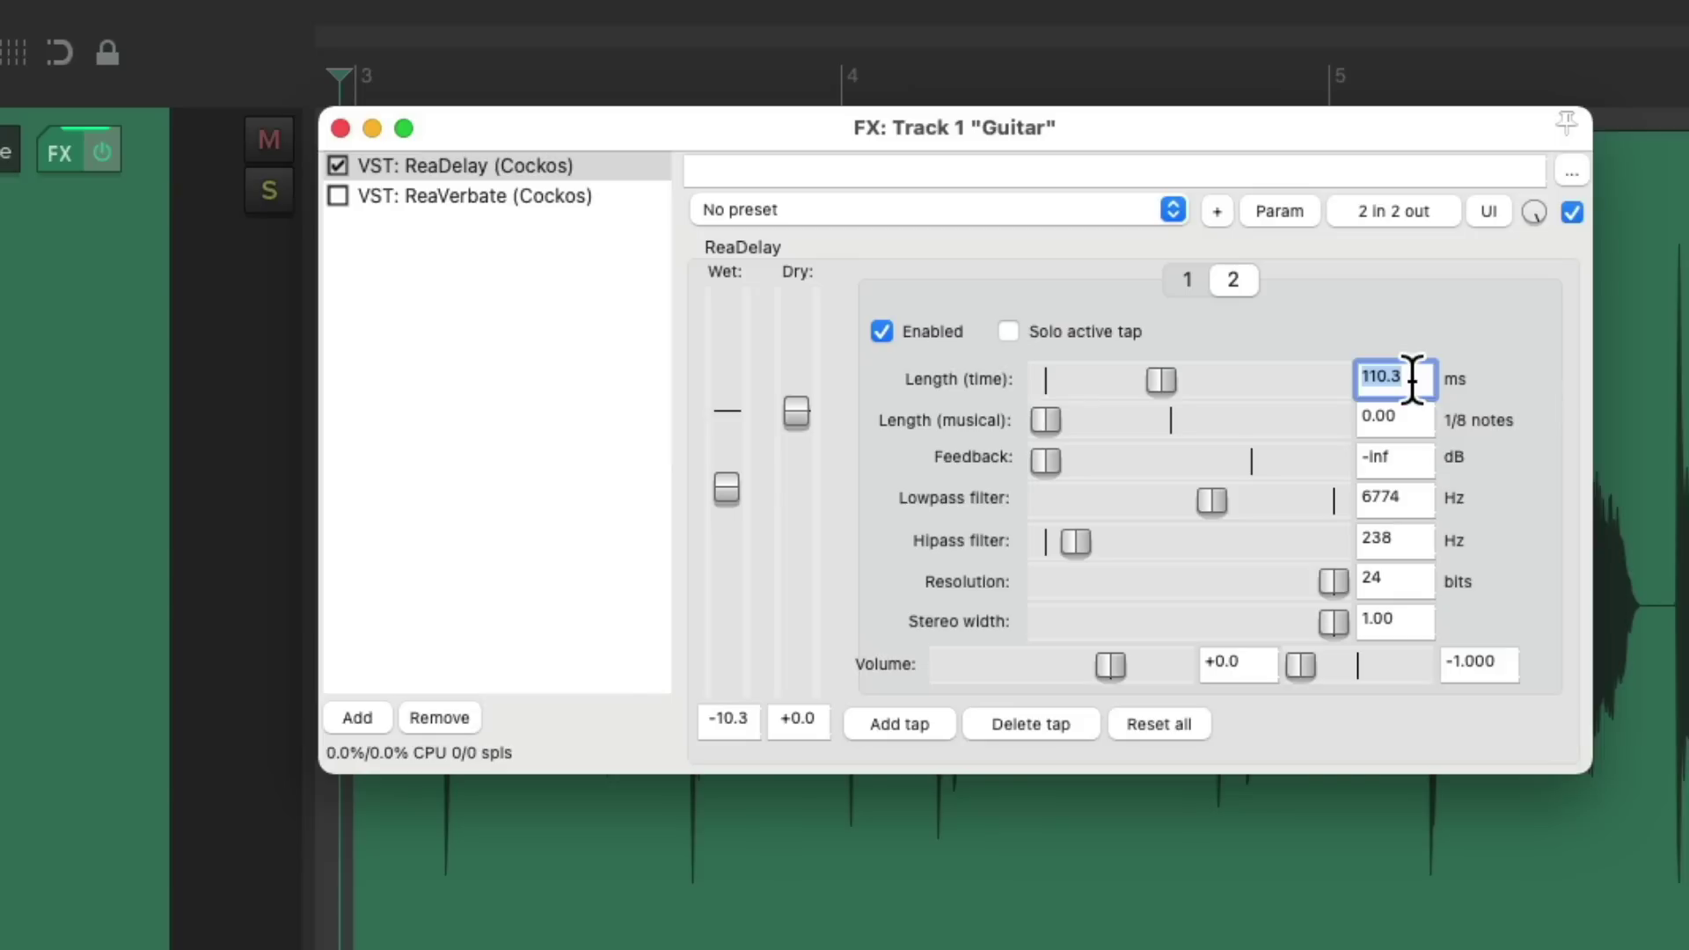
type("140")
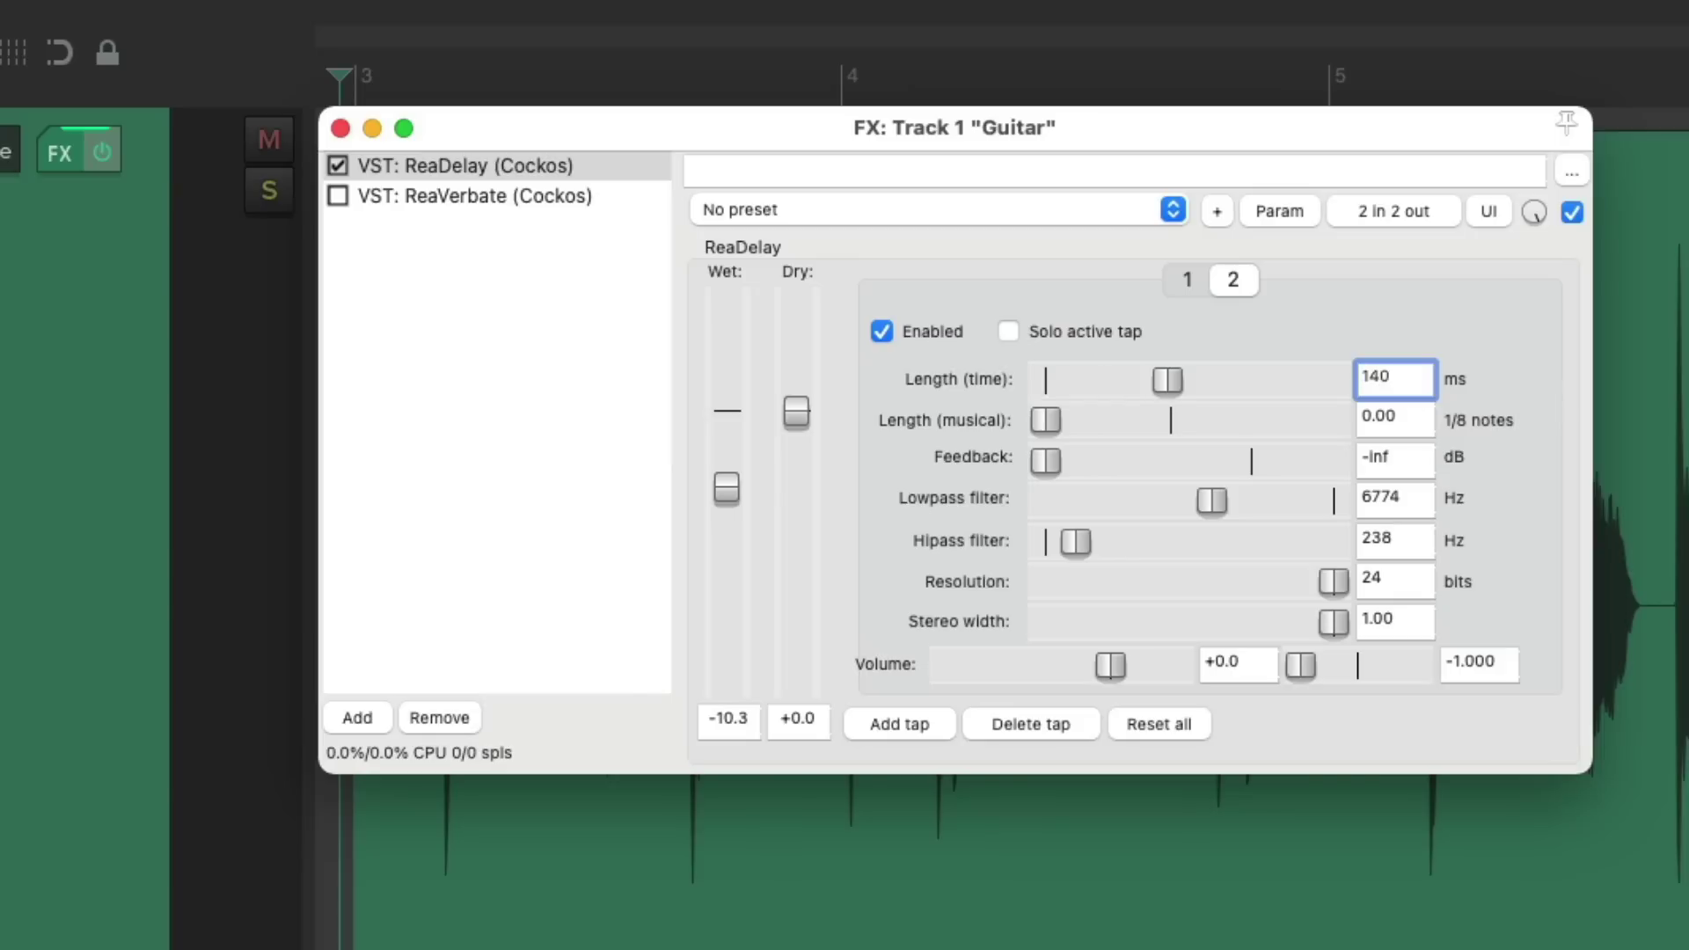
key("Return")
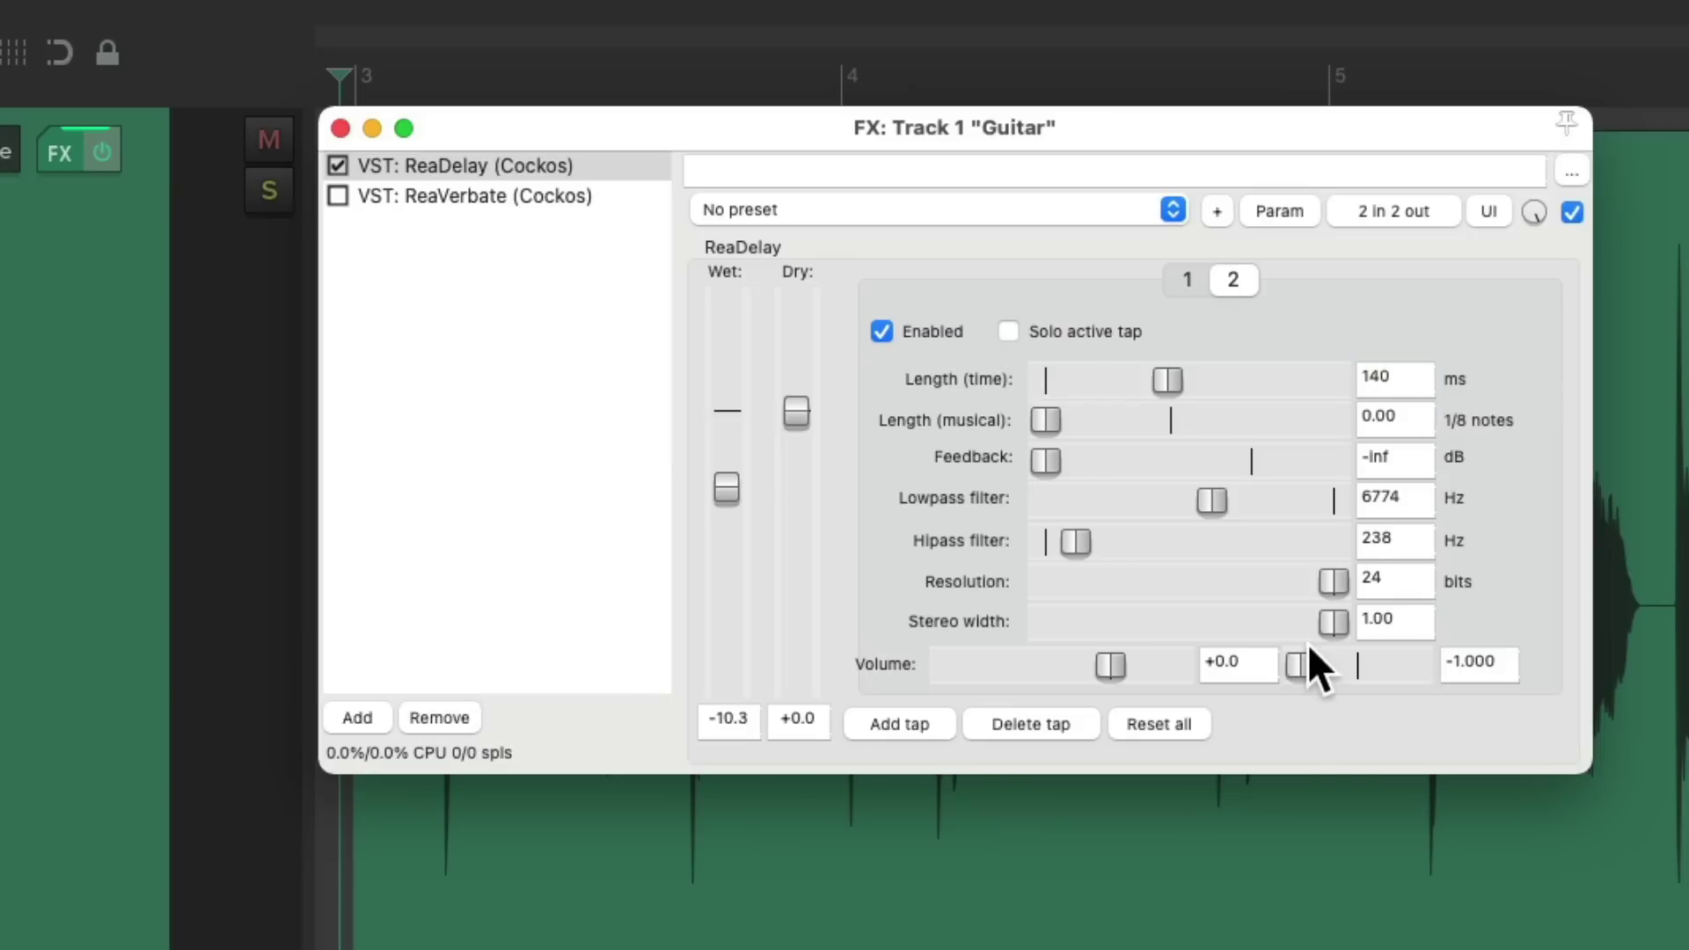
left_click_drag(1306, 653, 1430, 658)
key("space")
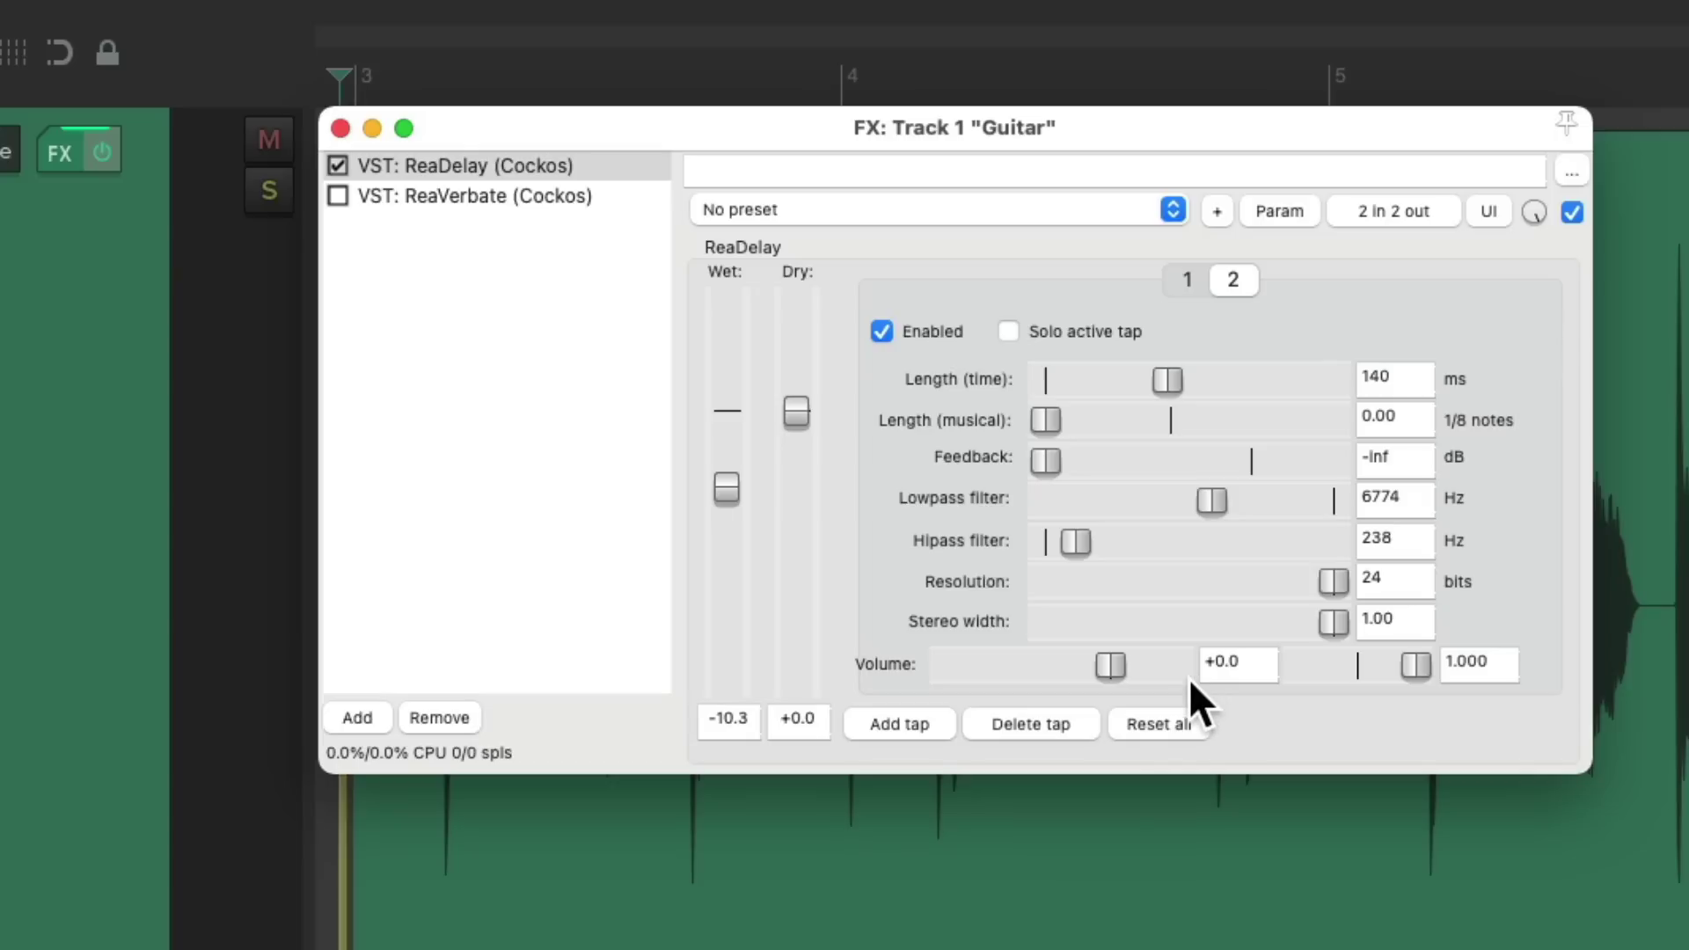
left_click_drag(736, 487, 722, 493)
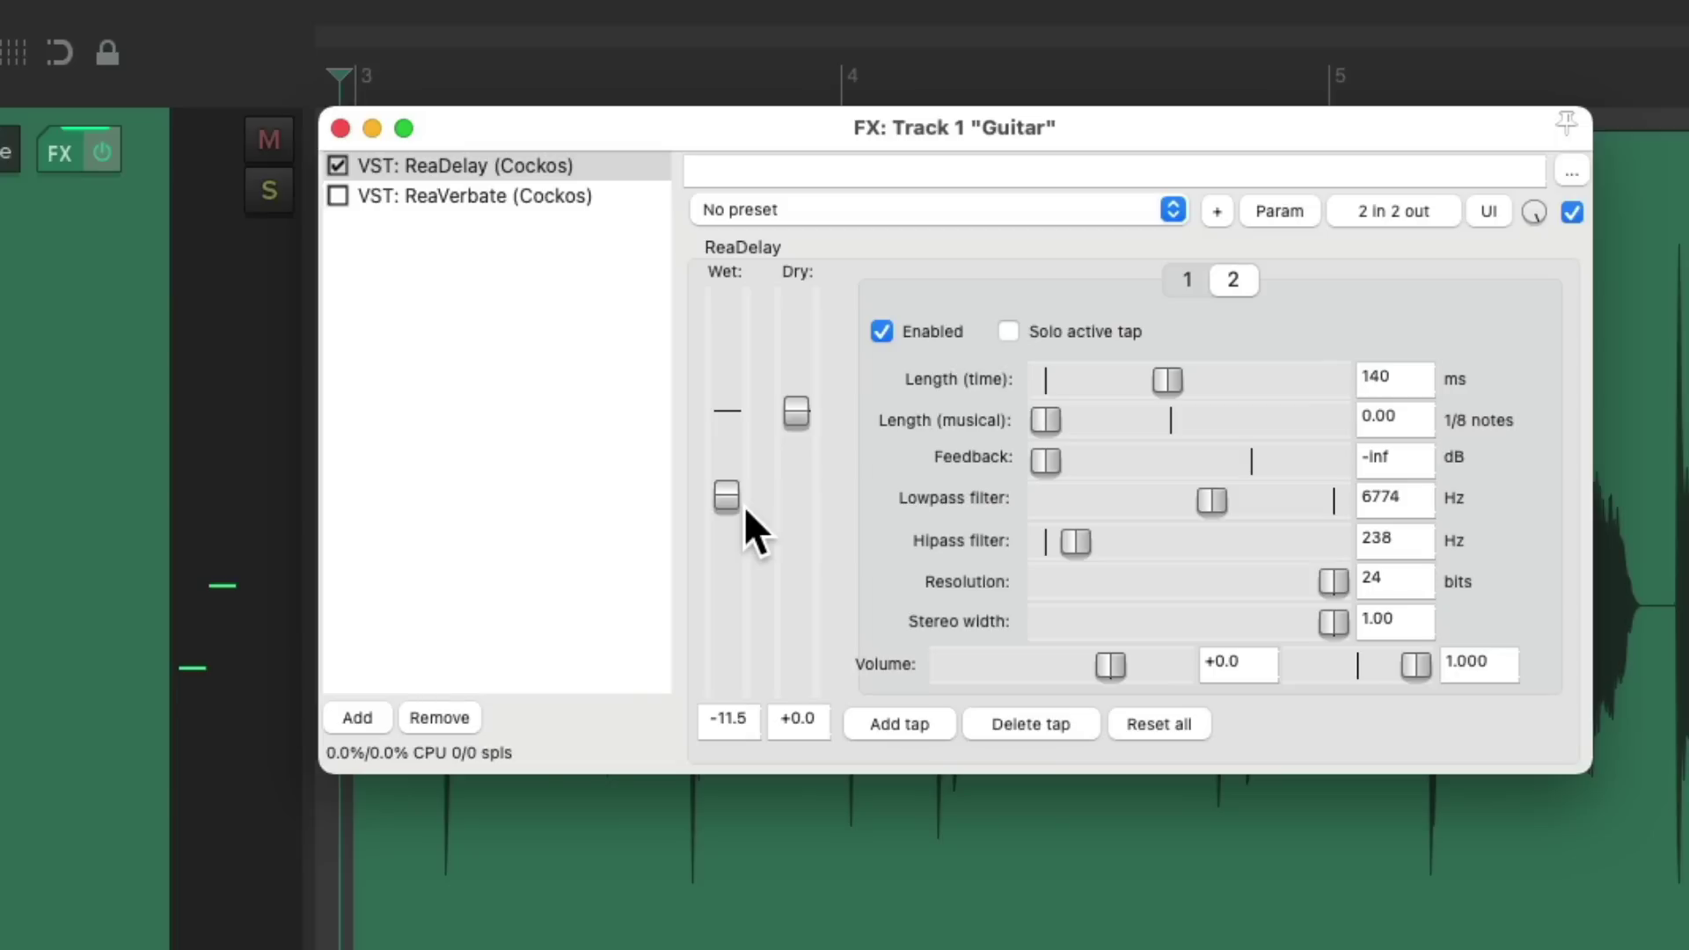
- Re-enable ReaVerbate on the guitar with wet level at about -19.5 dB, and fine-tune ReaDelay's wet level
left_click(340, 195)
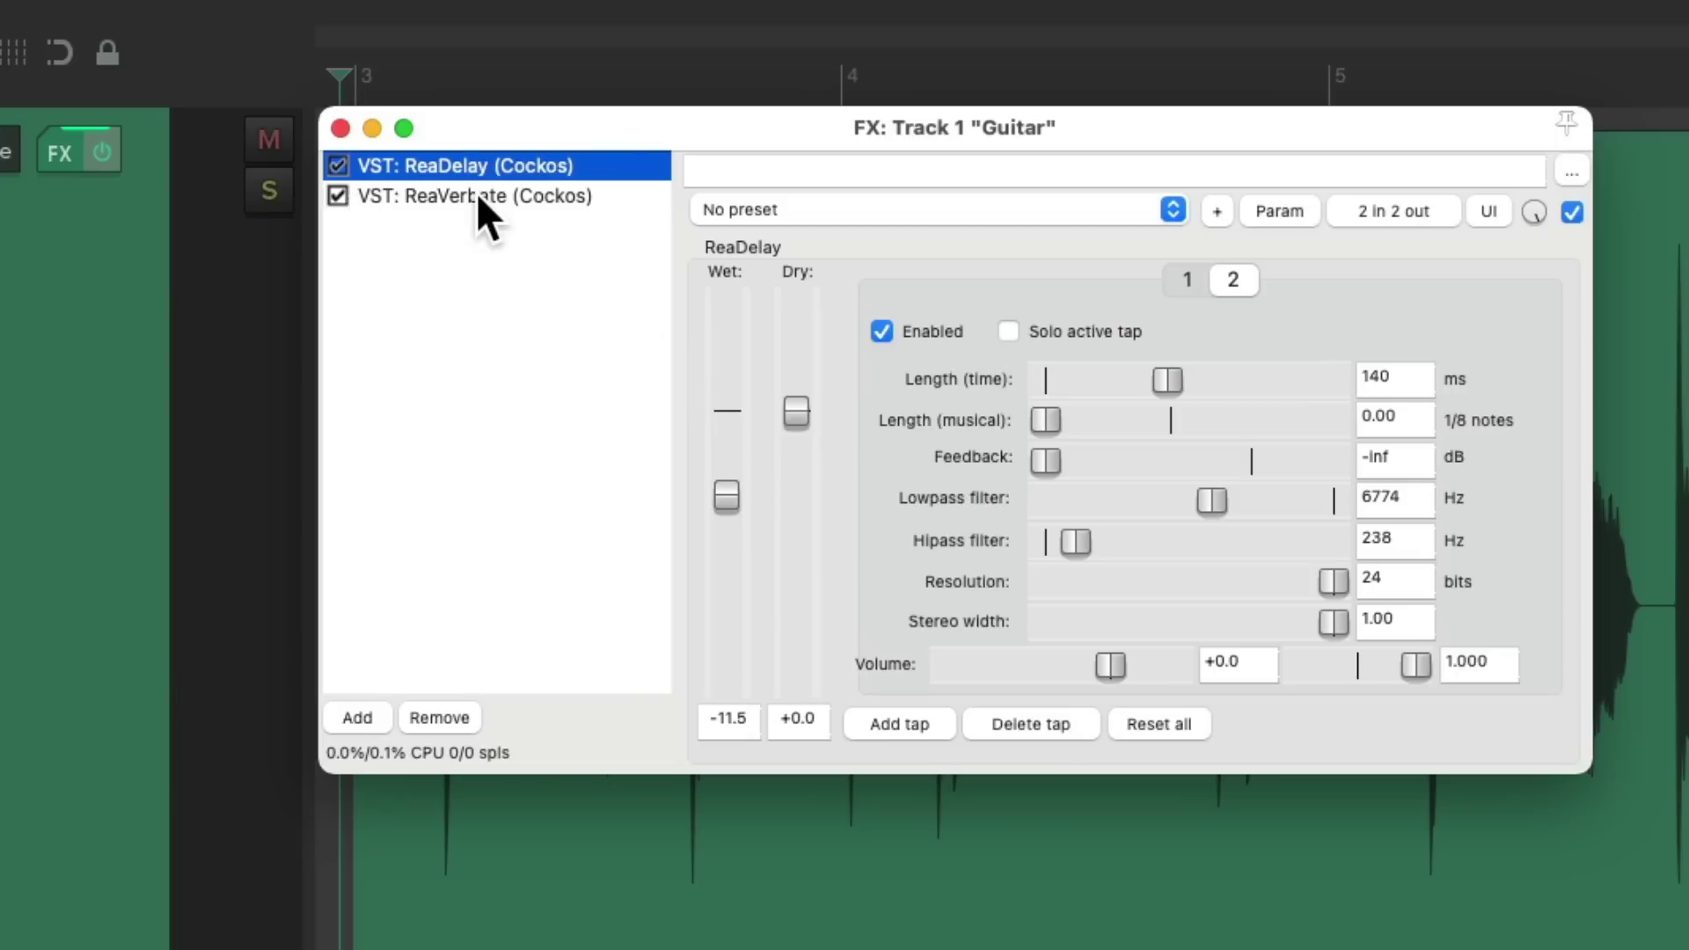
left_click(512, 195)
left_click_drag(779, 440, 778, 450)
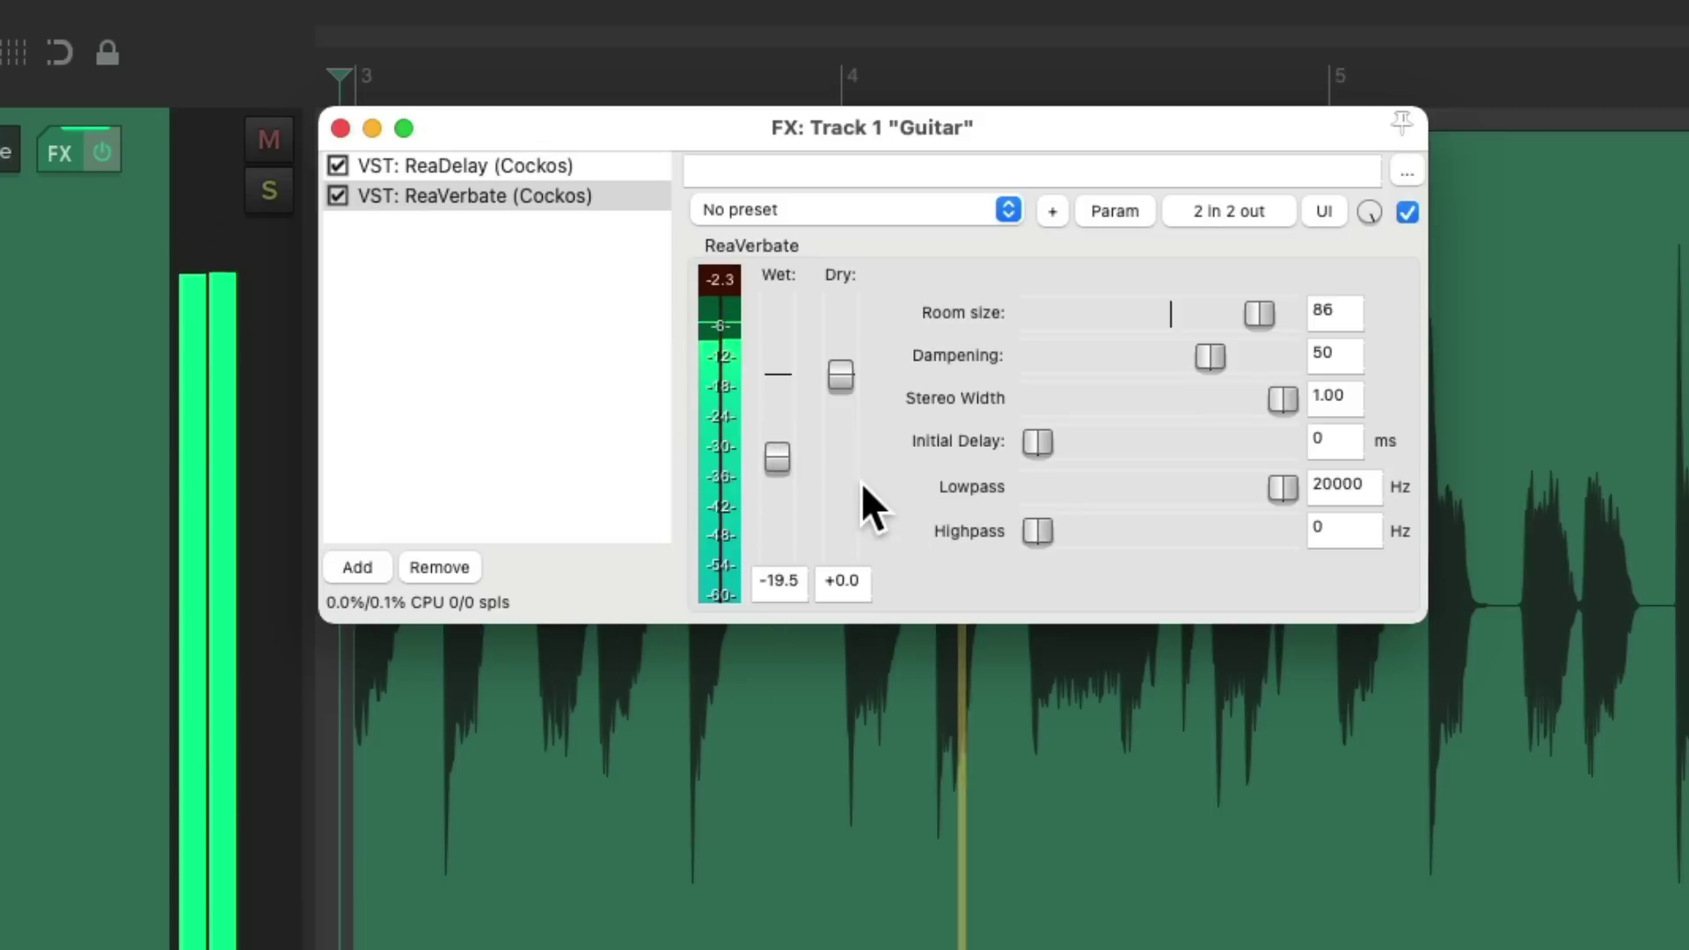
left_click(616, 166)
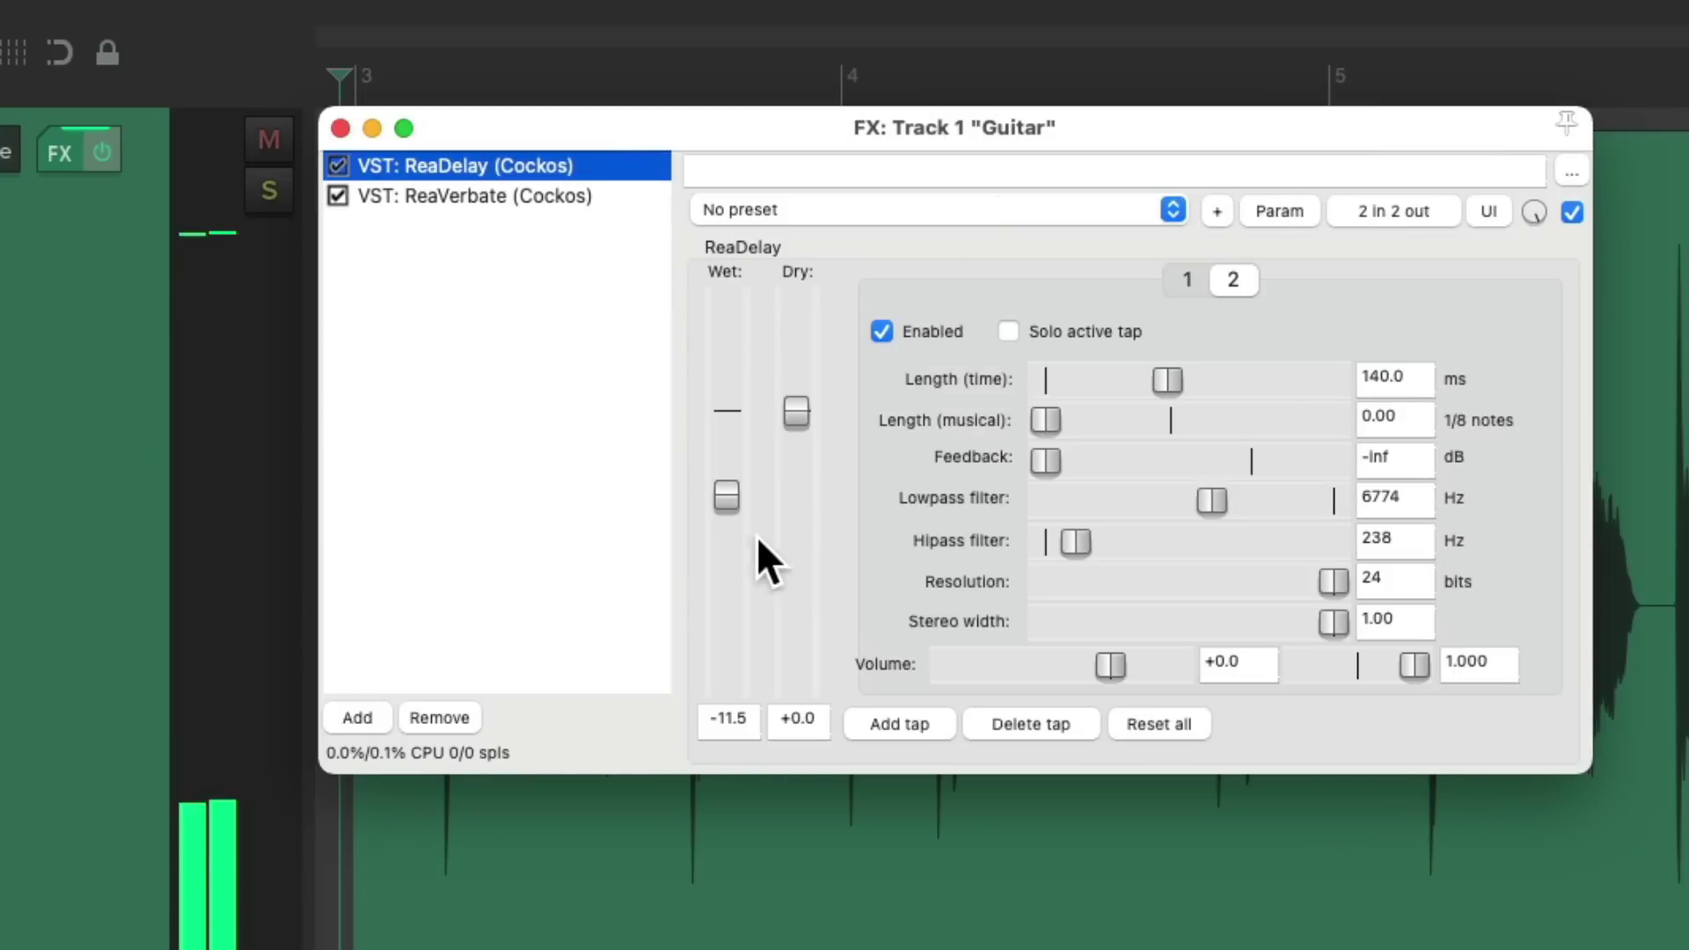
mouse_move(725, 493)
left_mouse_down()
mouse_move(725, 468)
mouse_move(722, 493)
left_mouse_up()
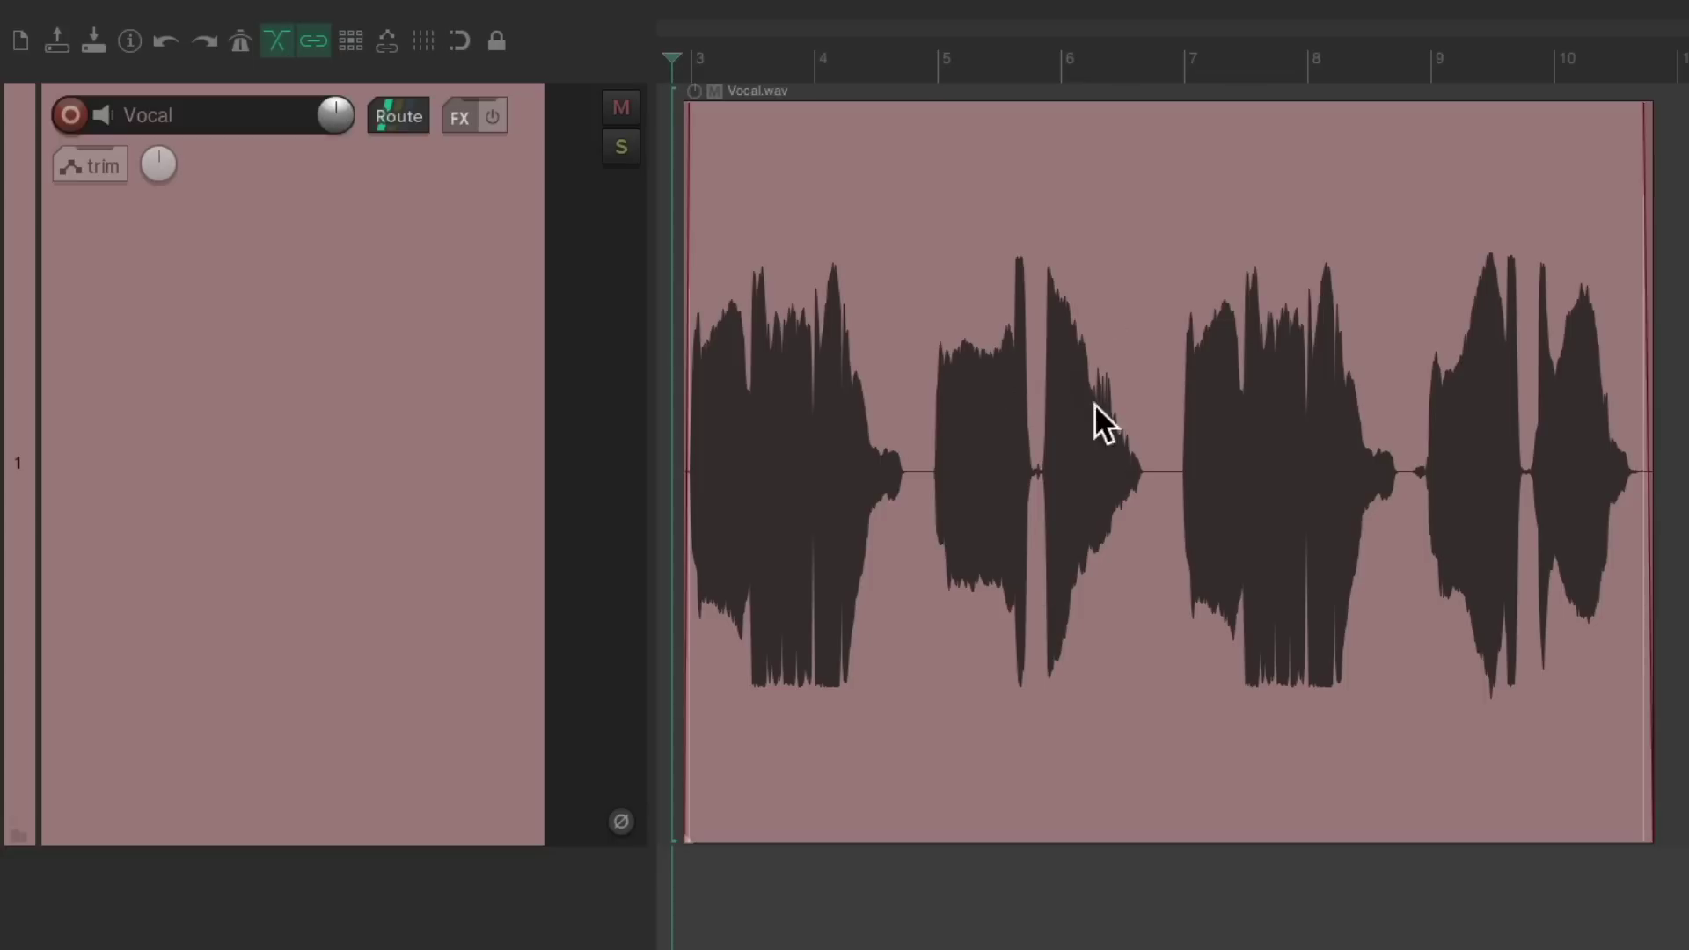
- Listen to the dry vocal and add ReaDelay from the Cockos plugins to the Vocal track
key("space")
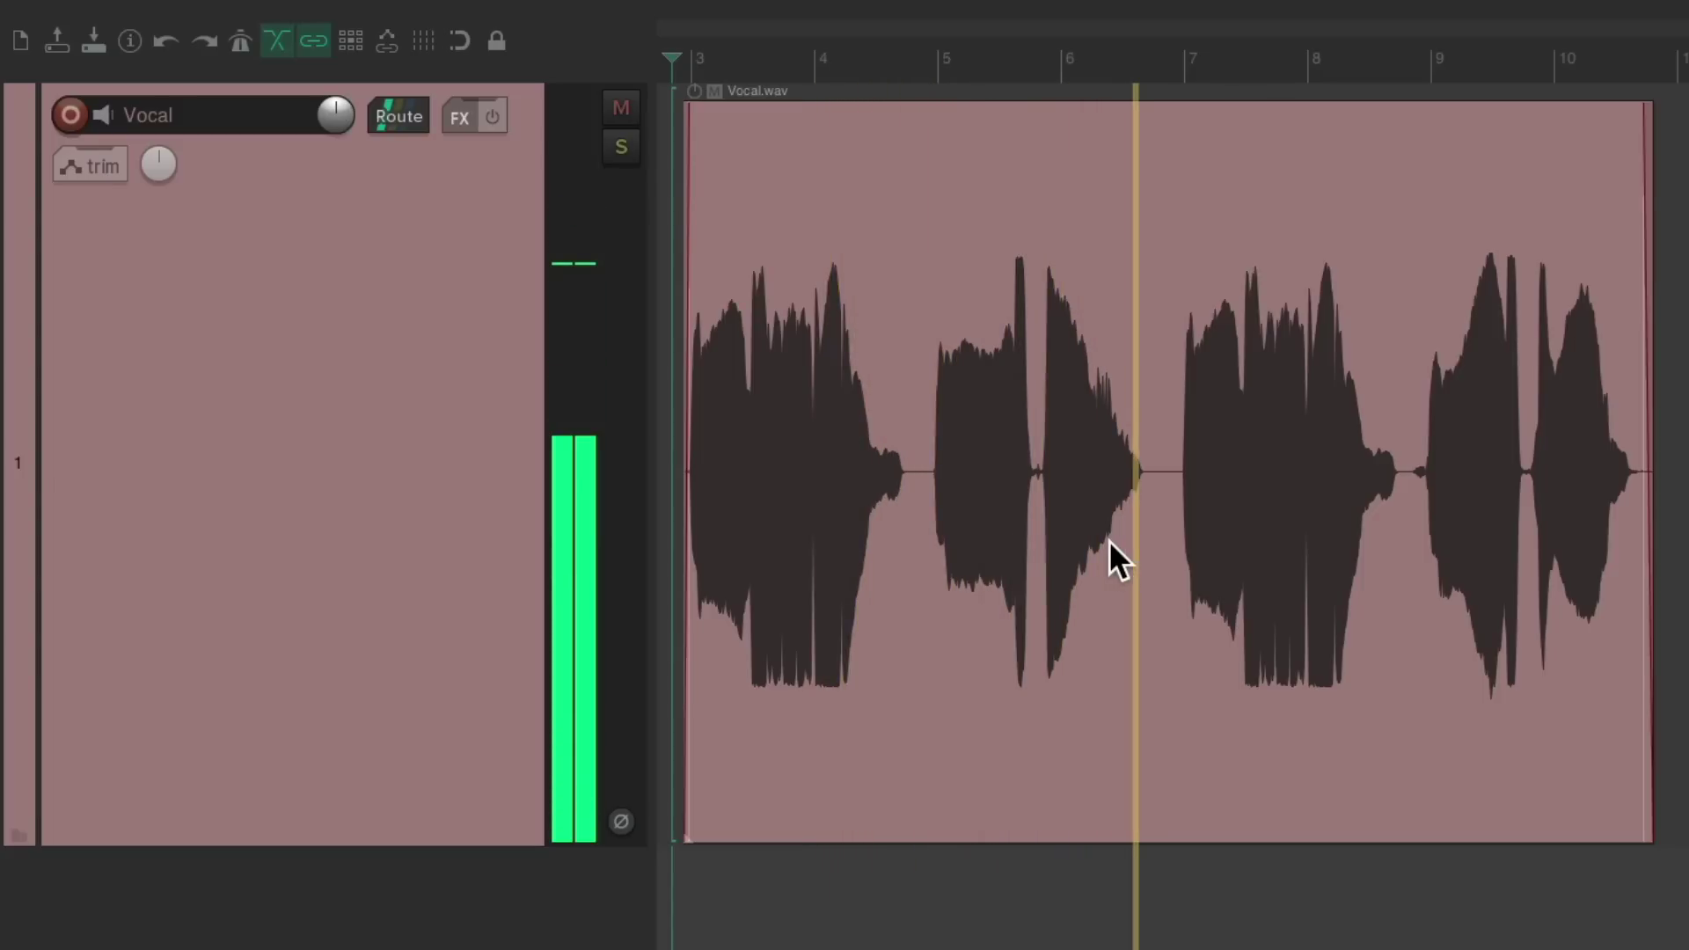
key("space")
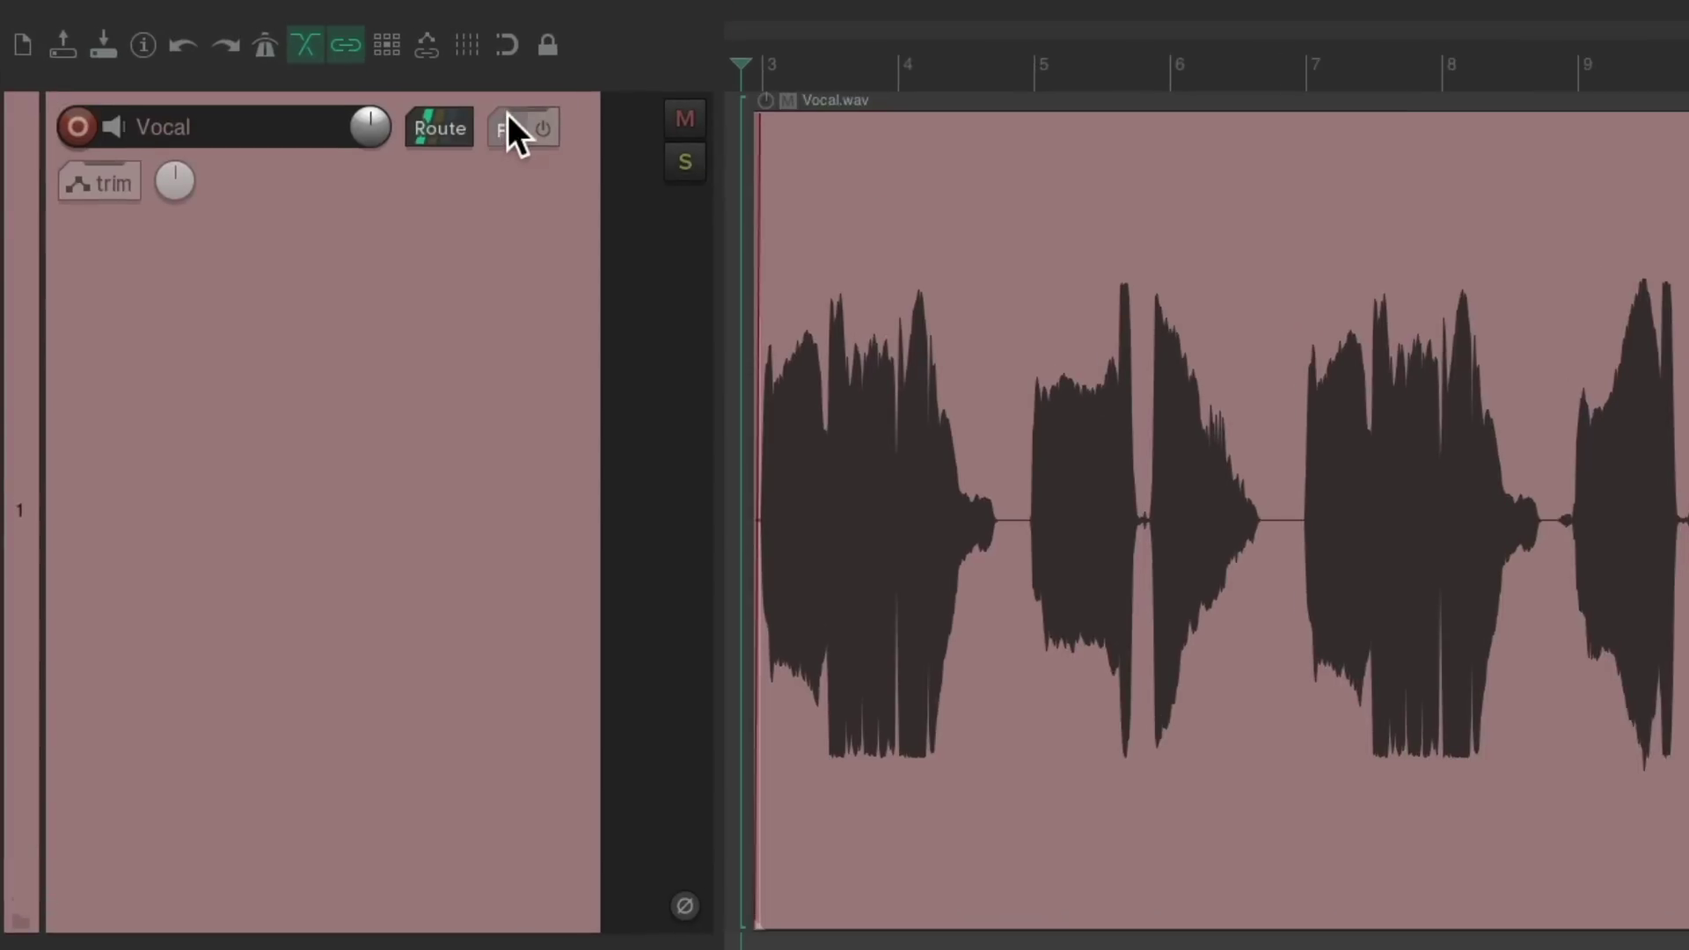
left_click(459, 117)
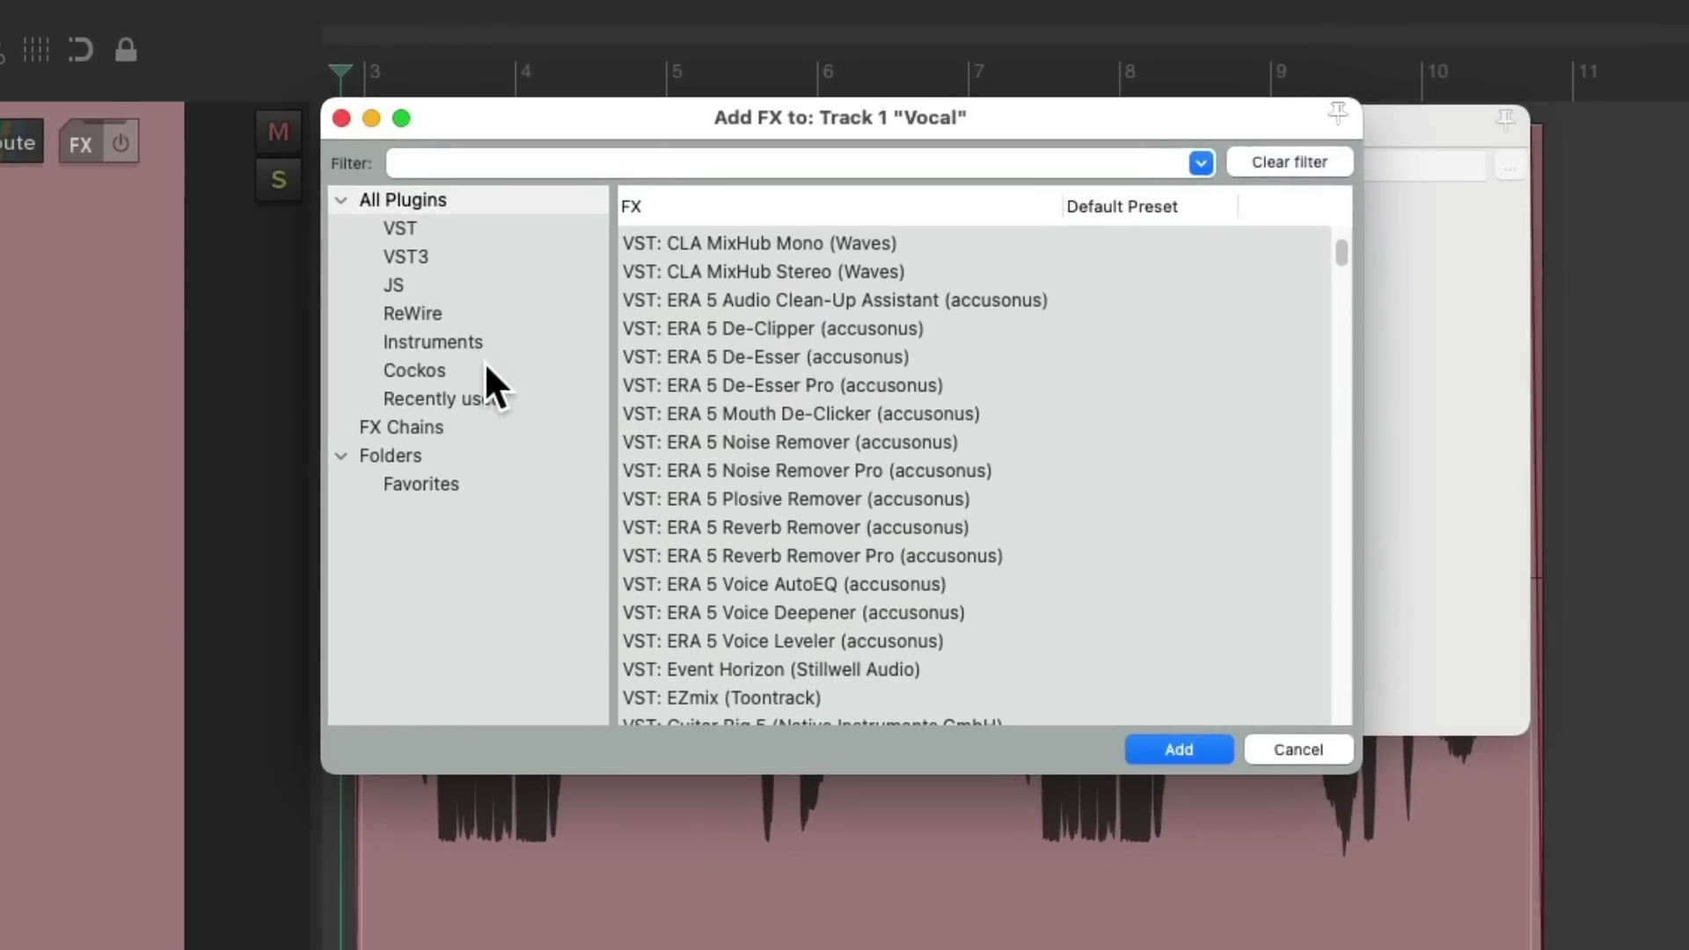
left_click(484, 371)
double_click(818, 362)
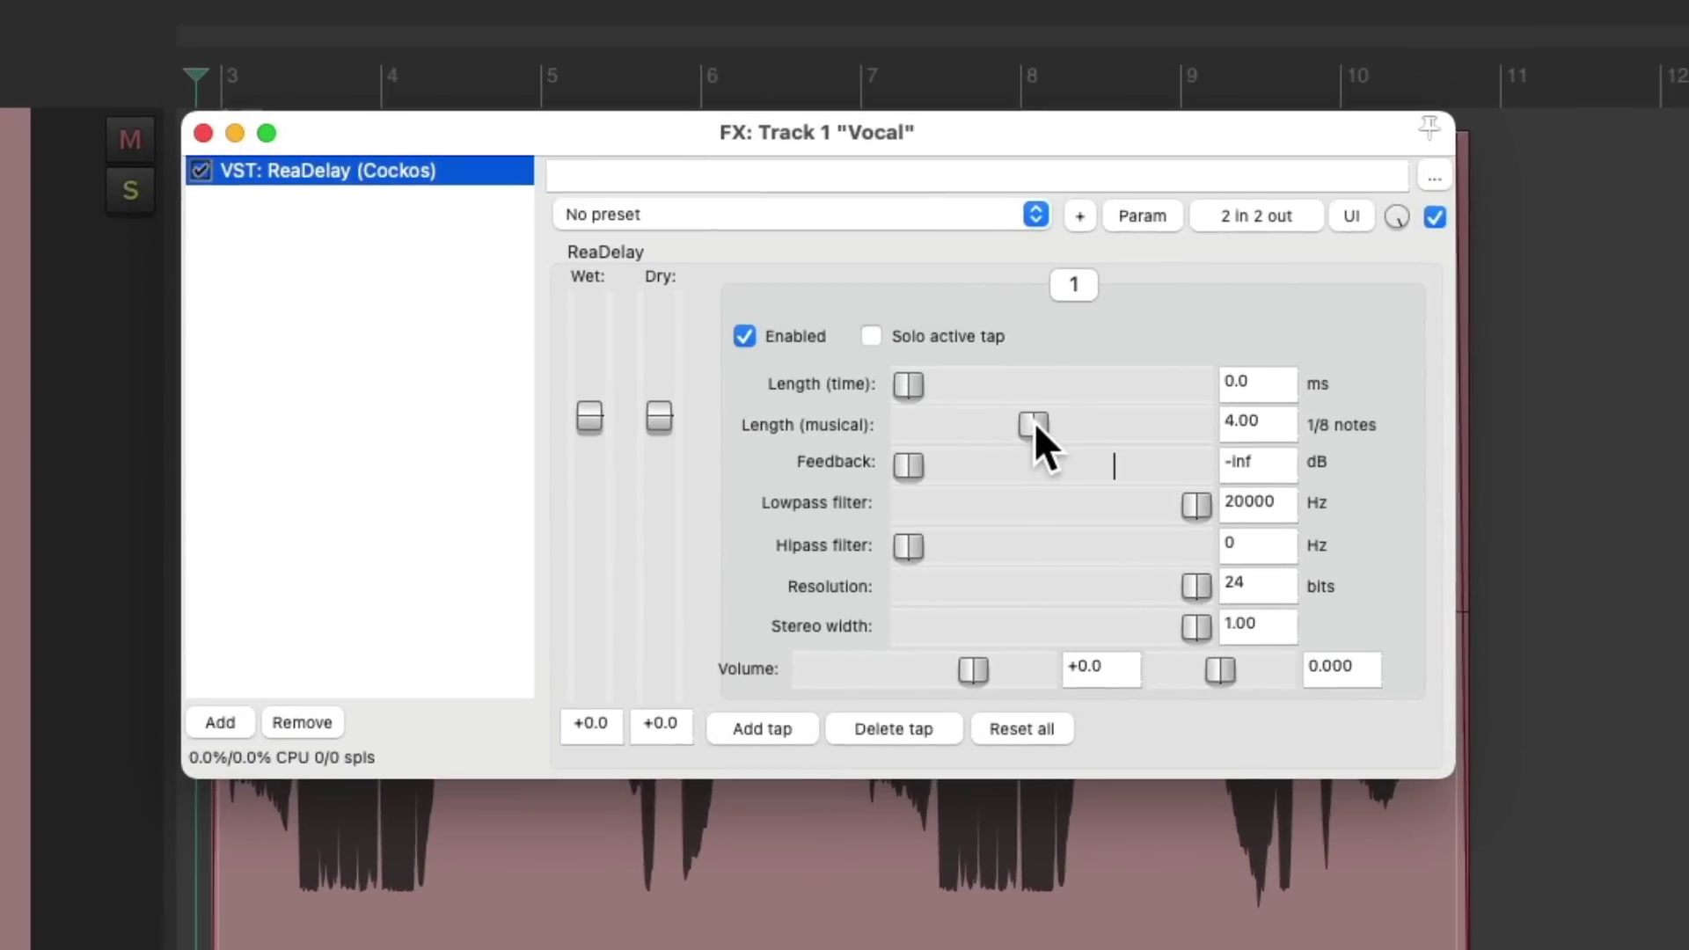
- Set the vocal delay's musical length to 0, time length to 180 ms and wet level to about -9.7 dB
left_click_drag(1033, 424, 909, 440)
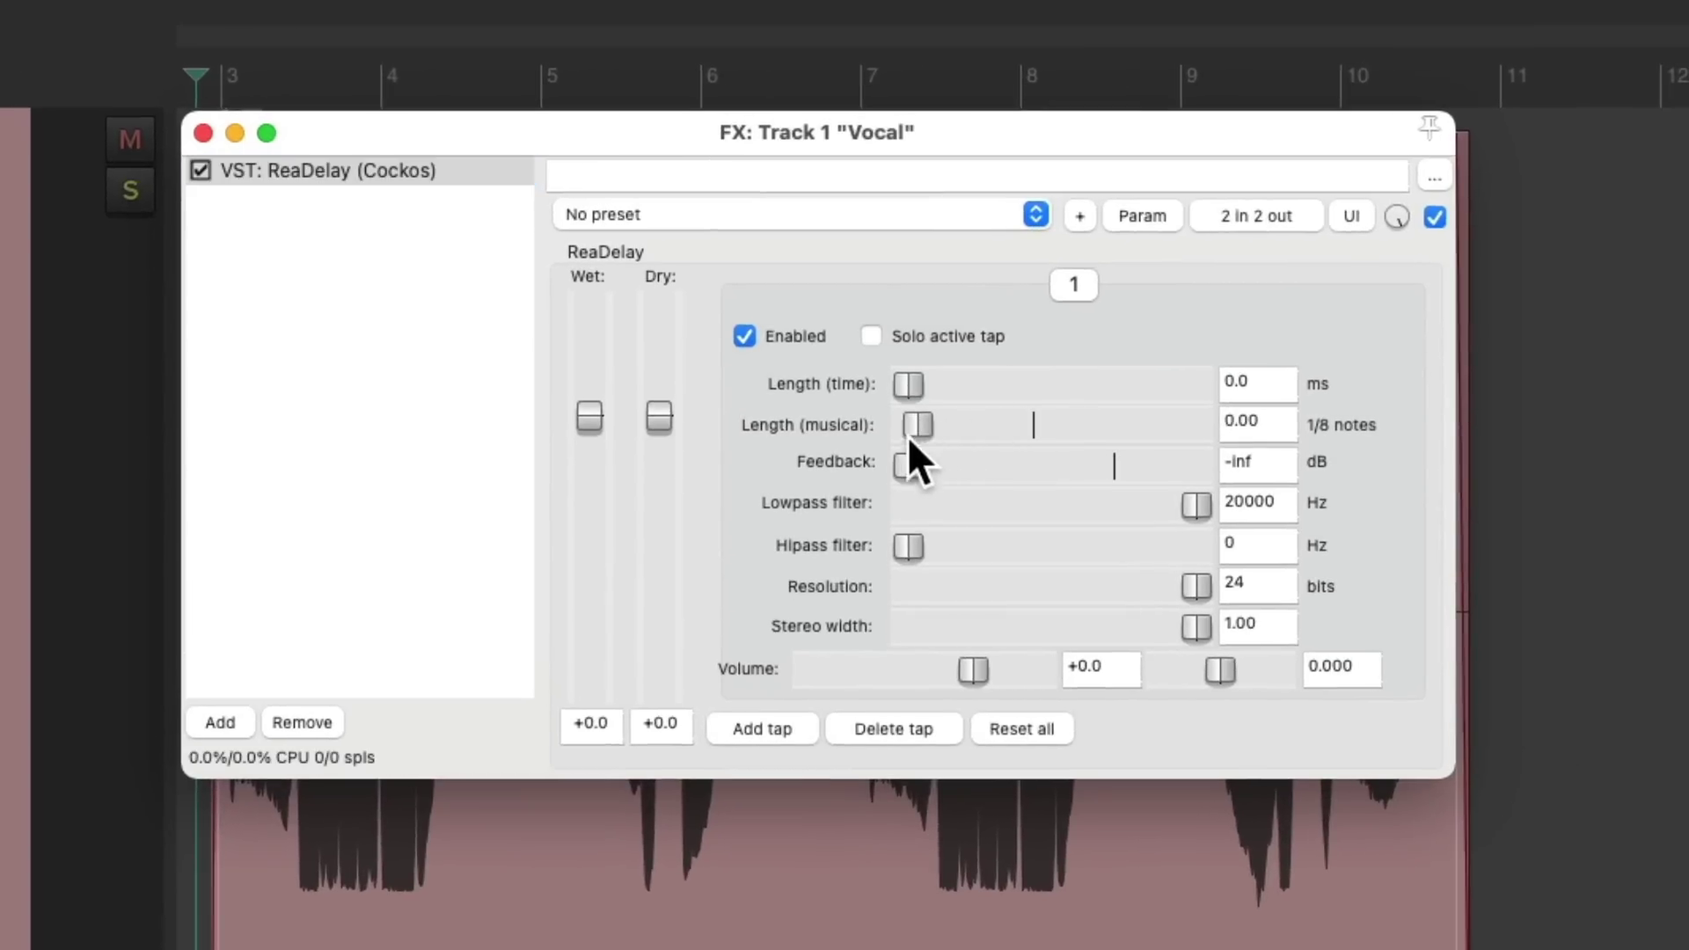
double_click(1248, 386)
type("180")
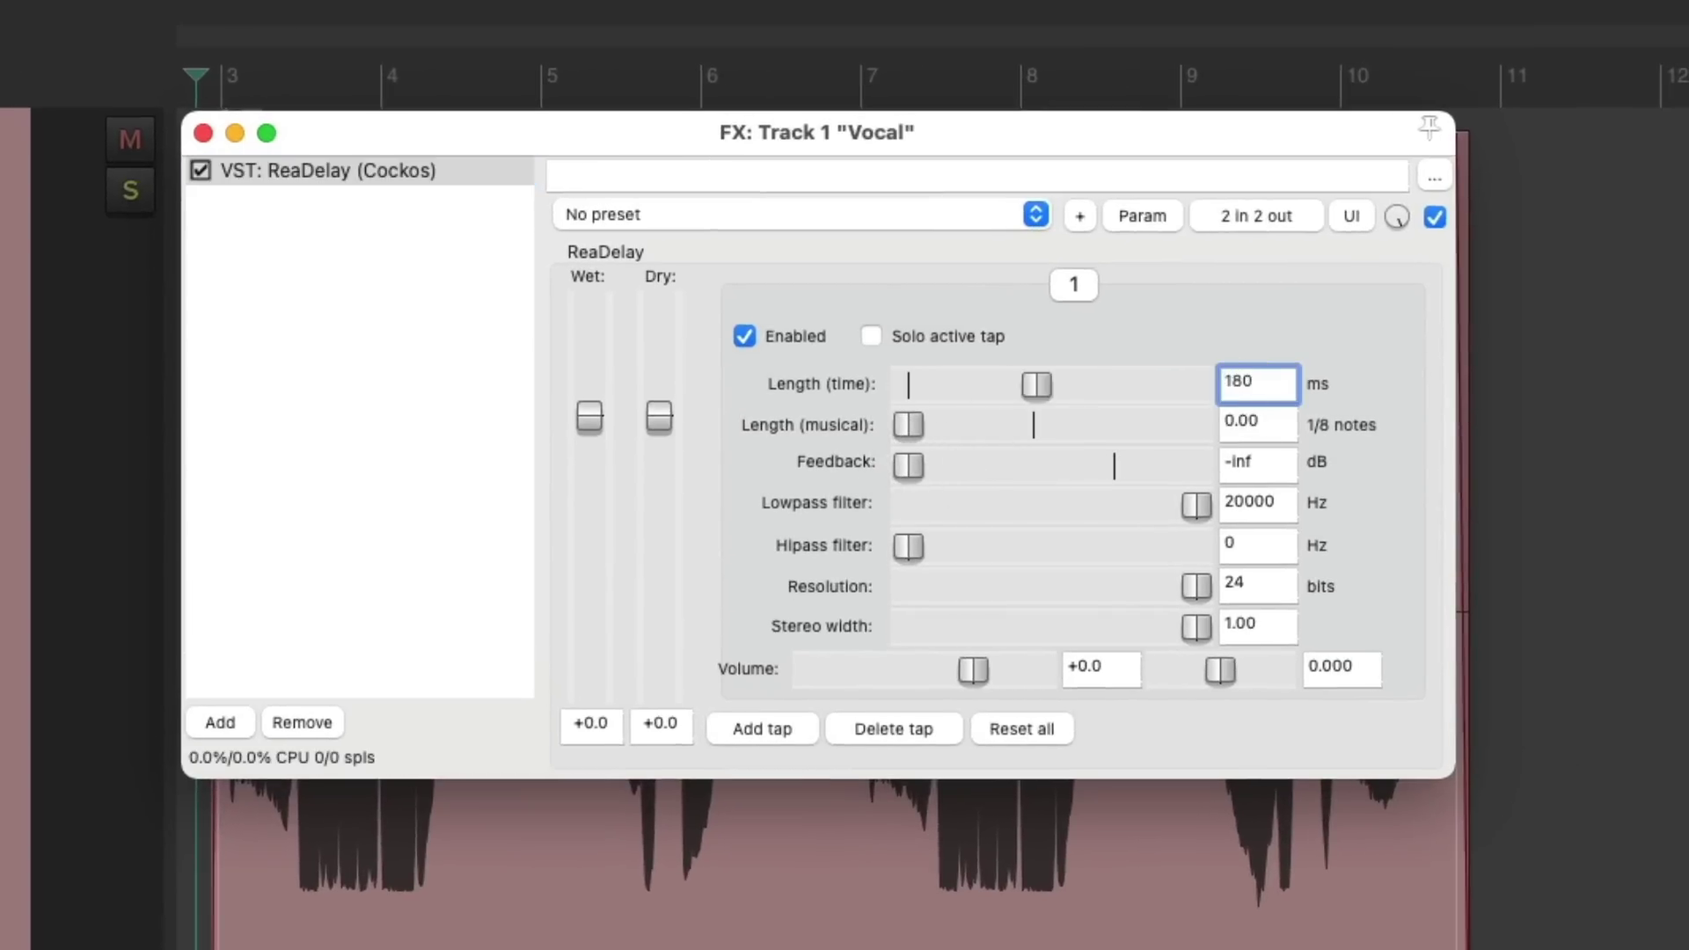
key("Return")
left_click_drag(590, 417, 584, 491)
- While playing the vocal, set the delay's lowpass to about 6636 Hz, hipass to about 192 Hz and wet level to about -10.0 dB
key("space")
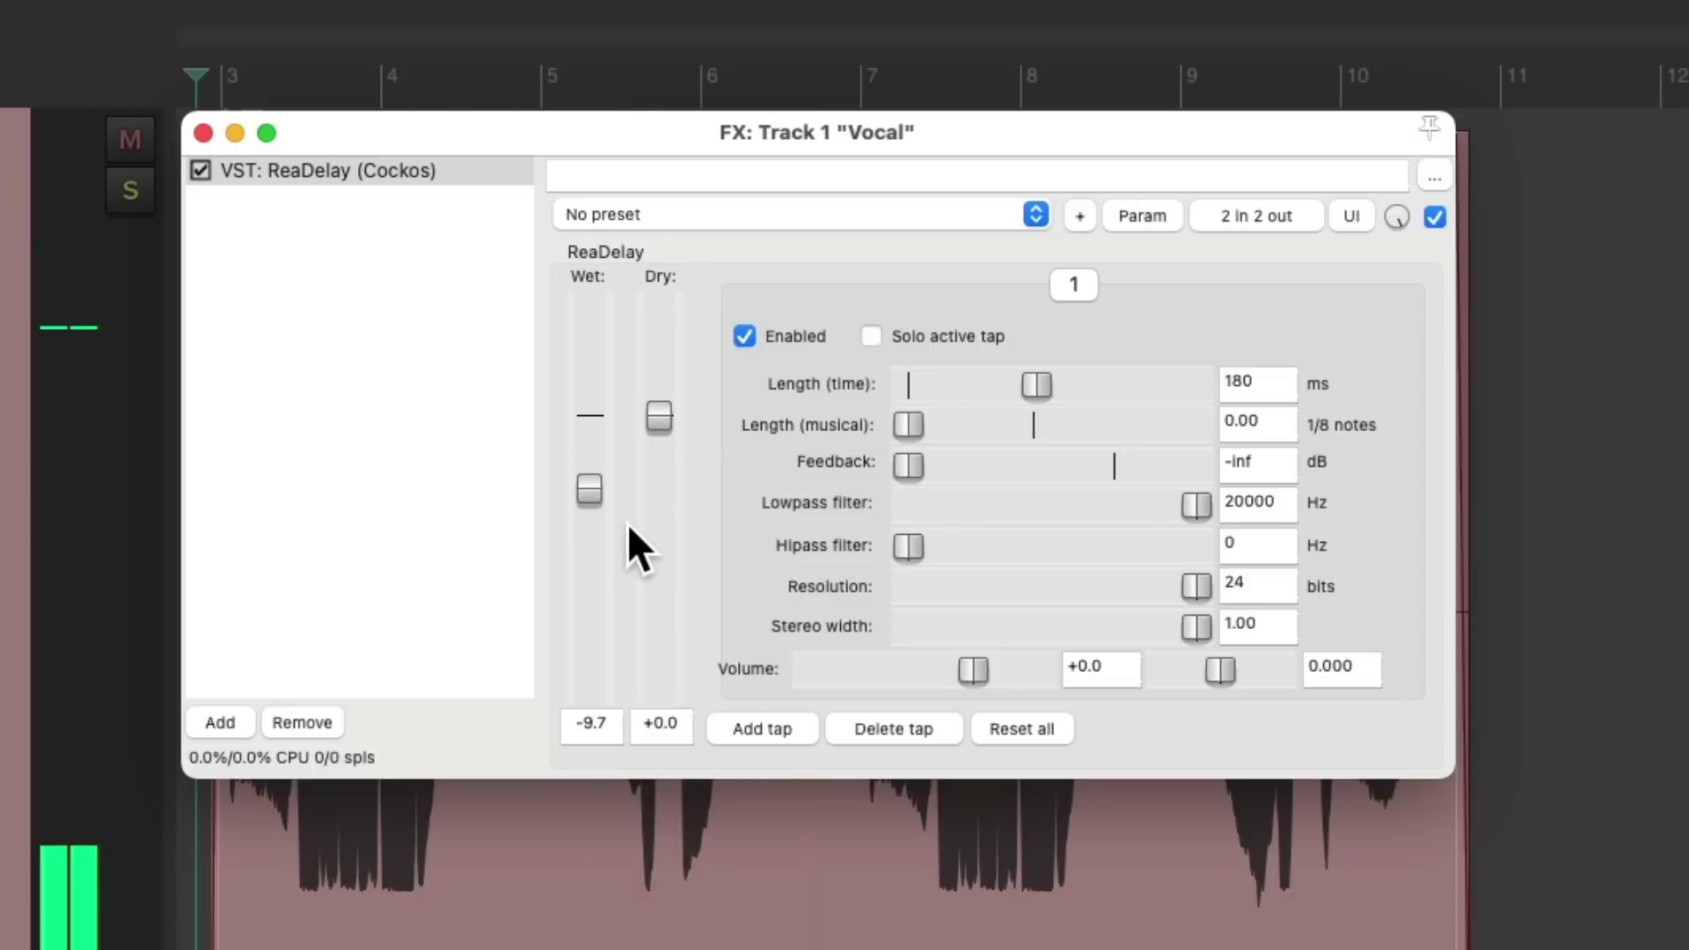
left_click_drag(1189, 506, 1068, 520)
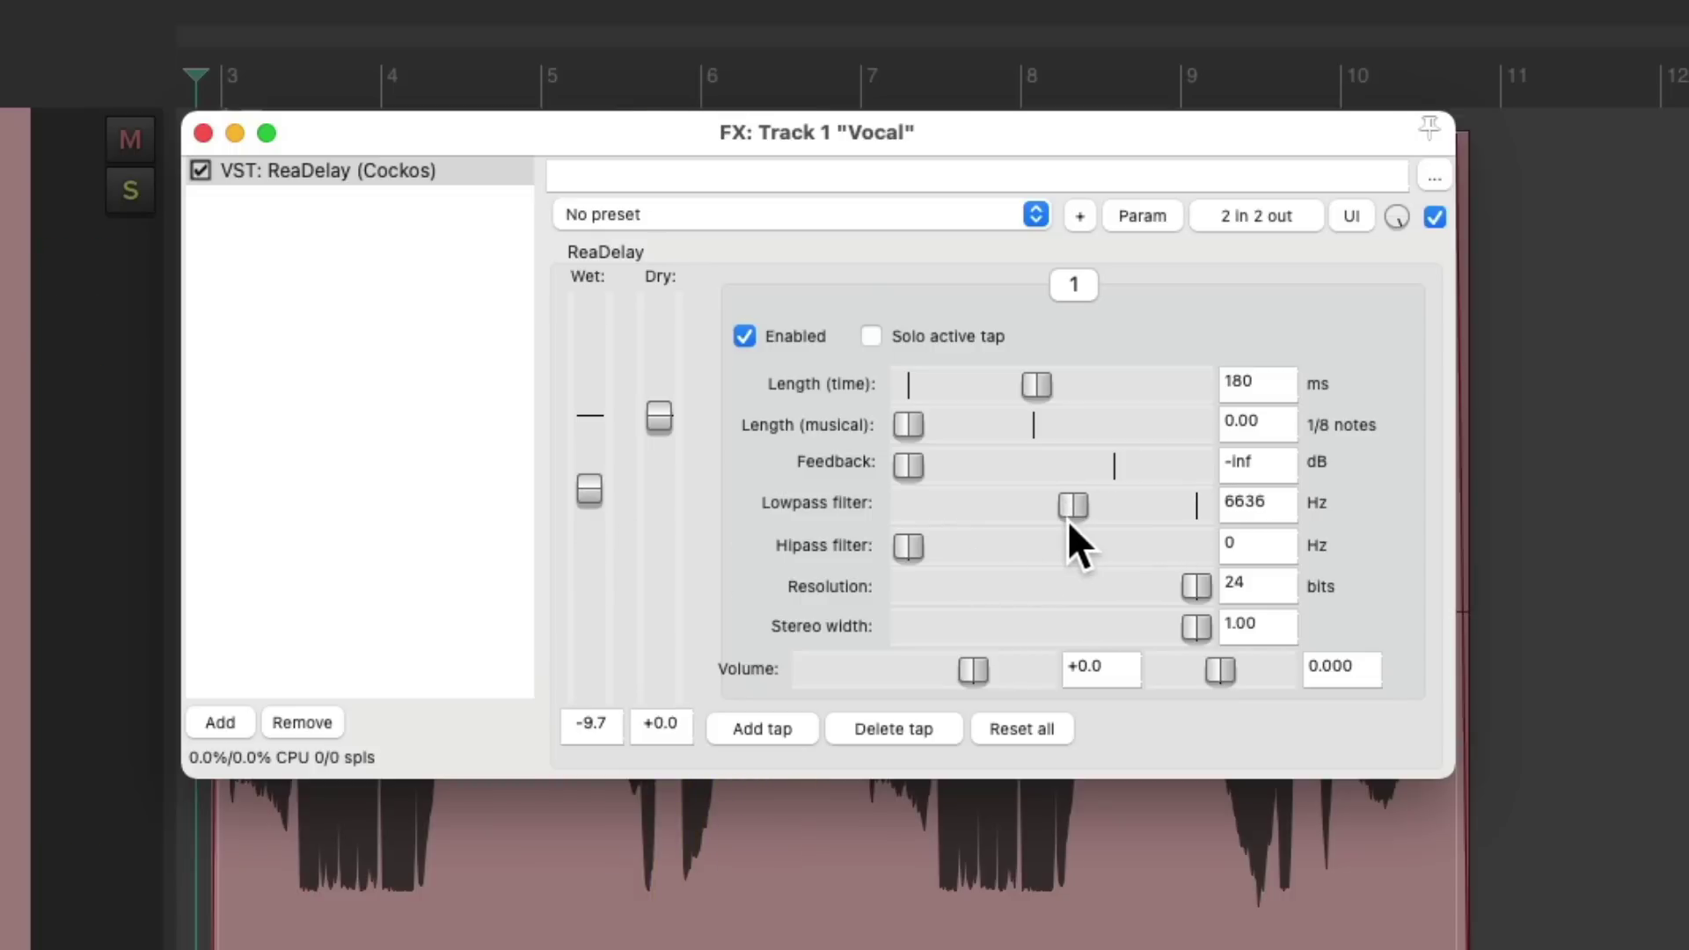
left_click_drag(910, 553, 935, 558)
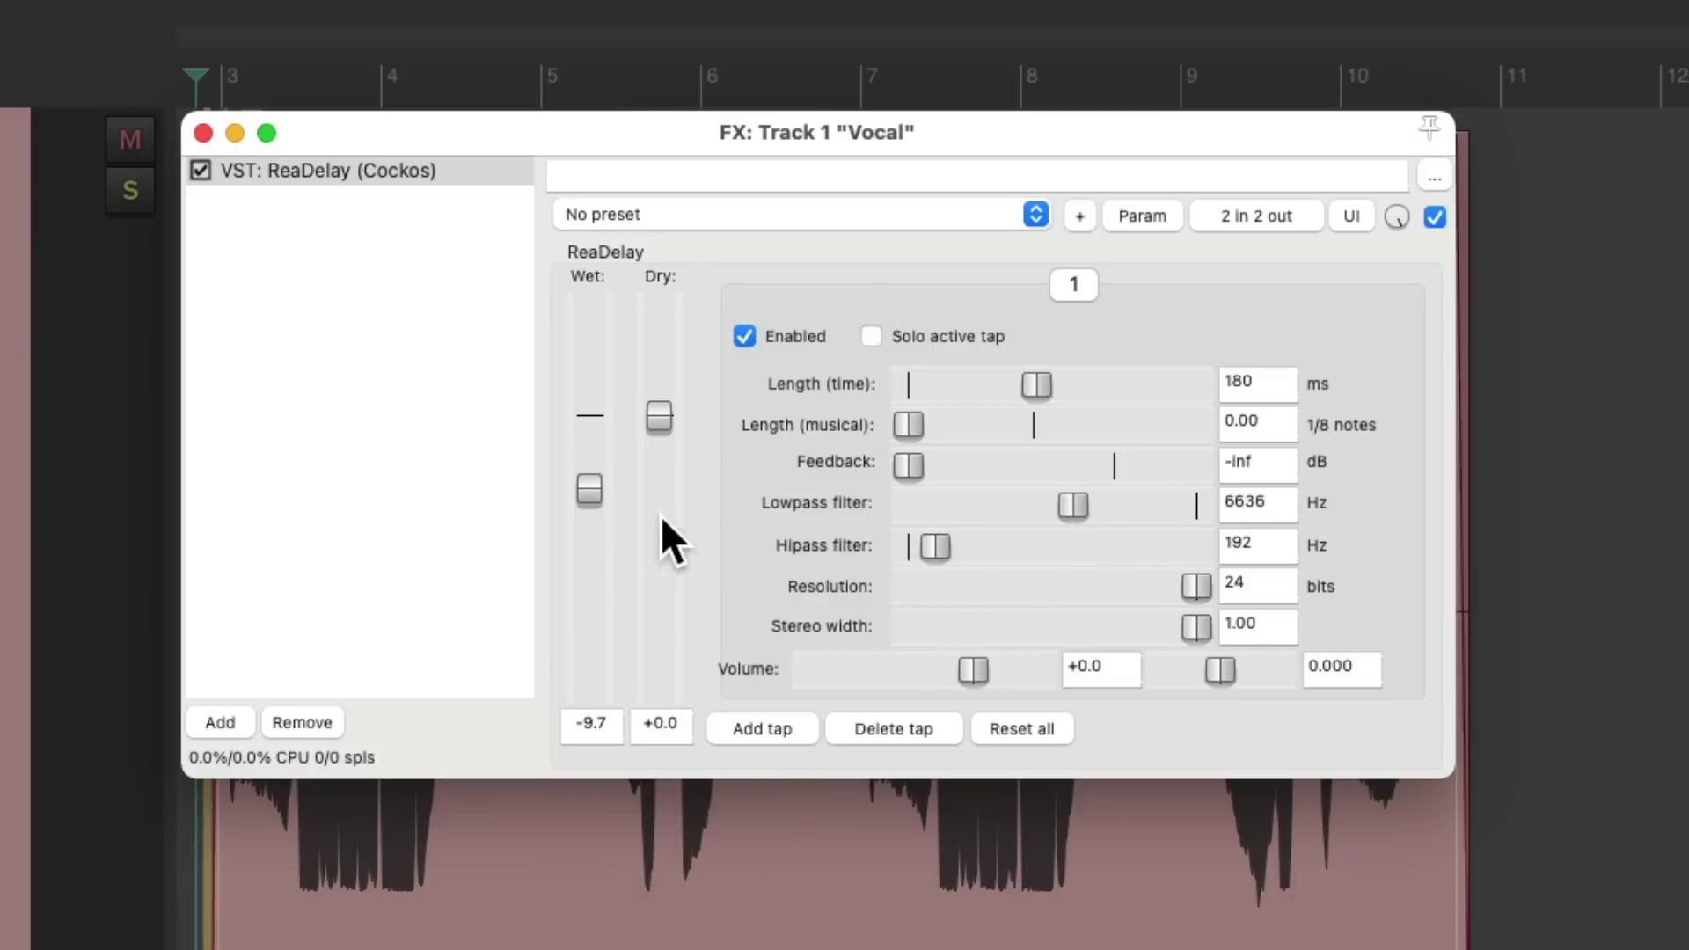
left_click_drag(588, 491, 588, 493)
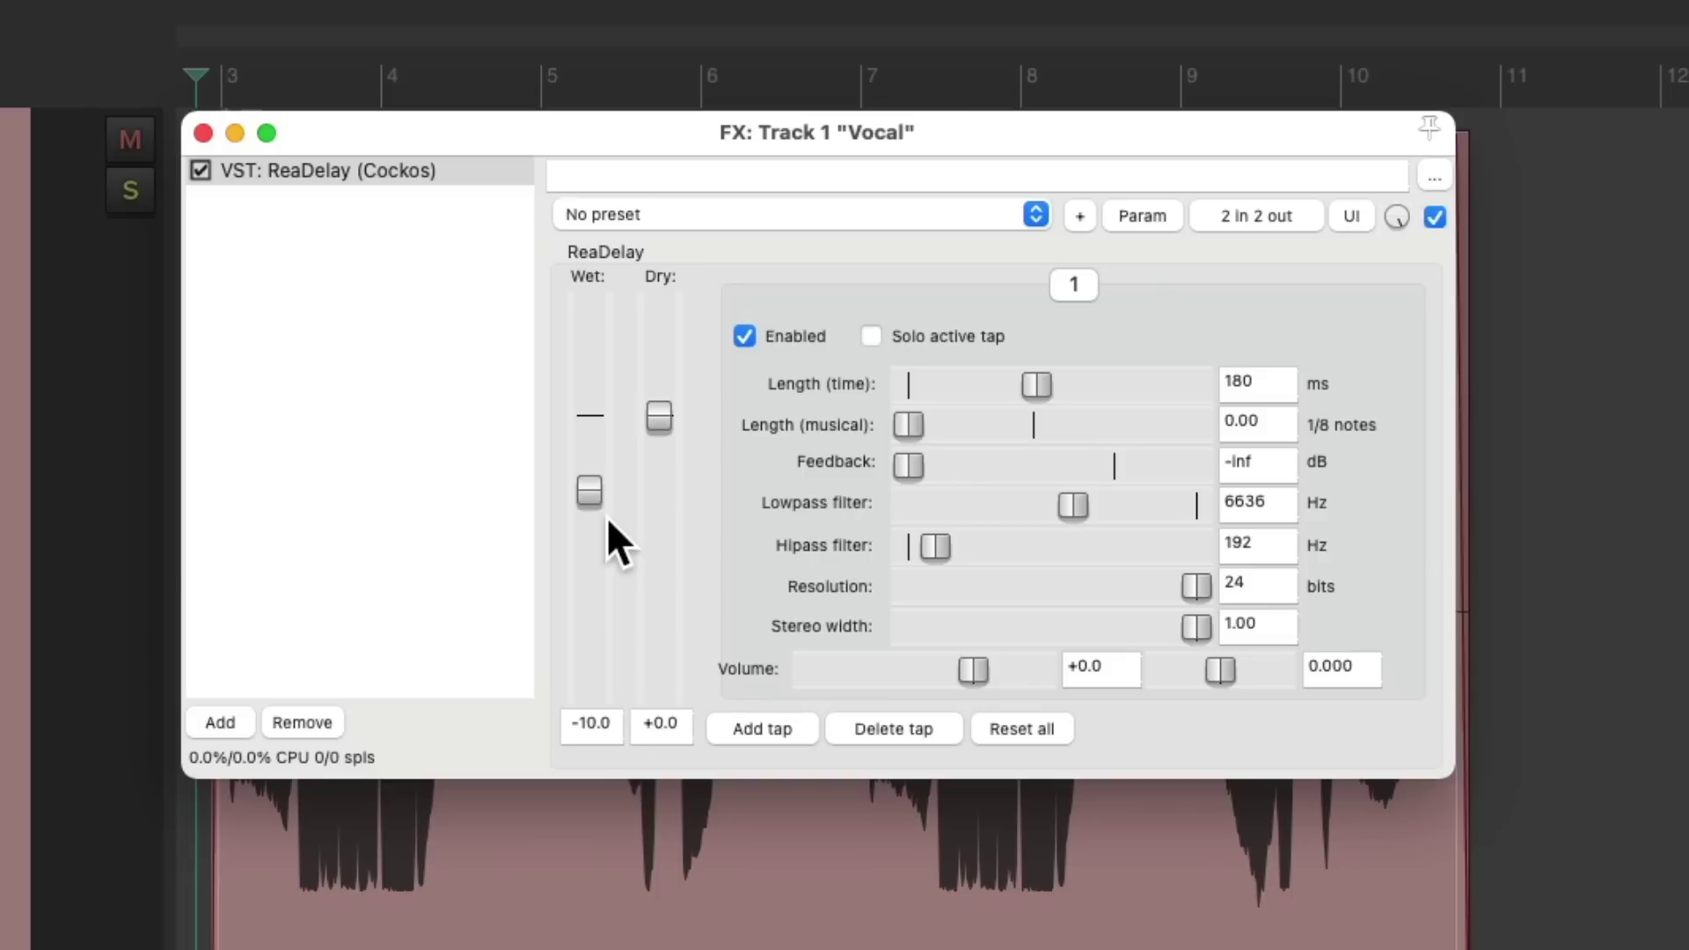
- Pan the vocal delay's first tap to -1.000 and add a second tap panned to 1.000 with a time length of 210 ms
left_click_drag(1223, 674, 1107, 684)
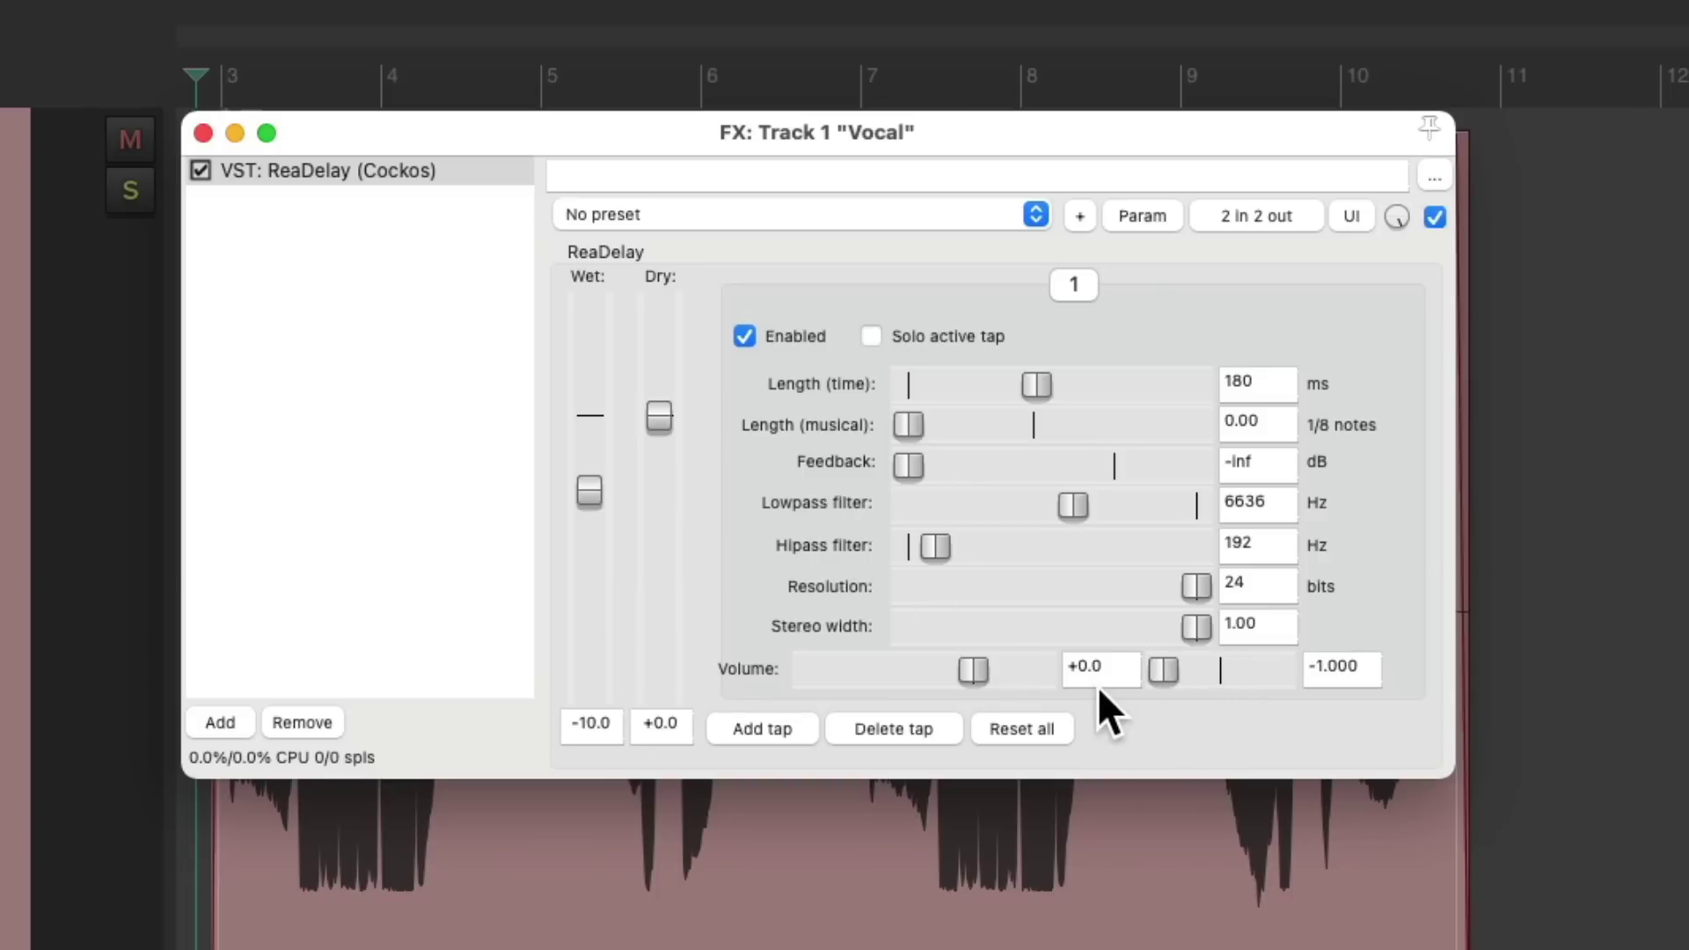
left_click(786, 730)
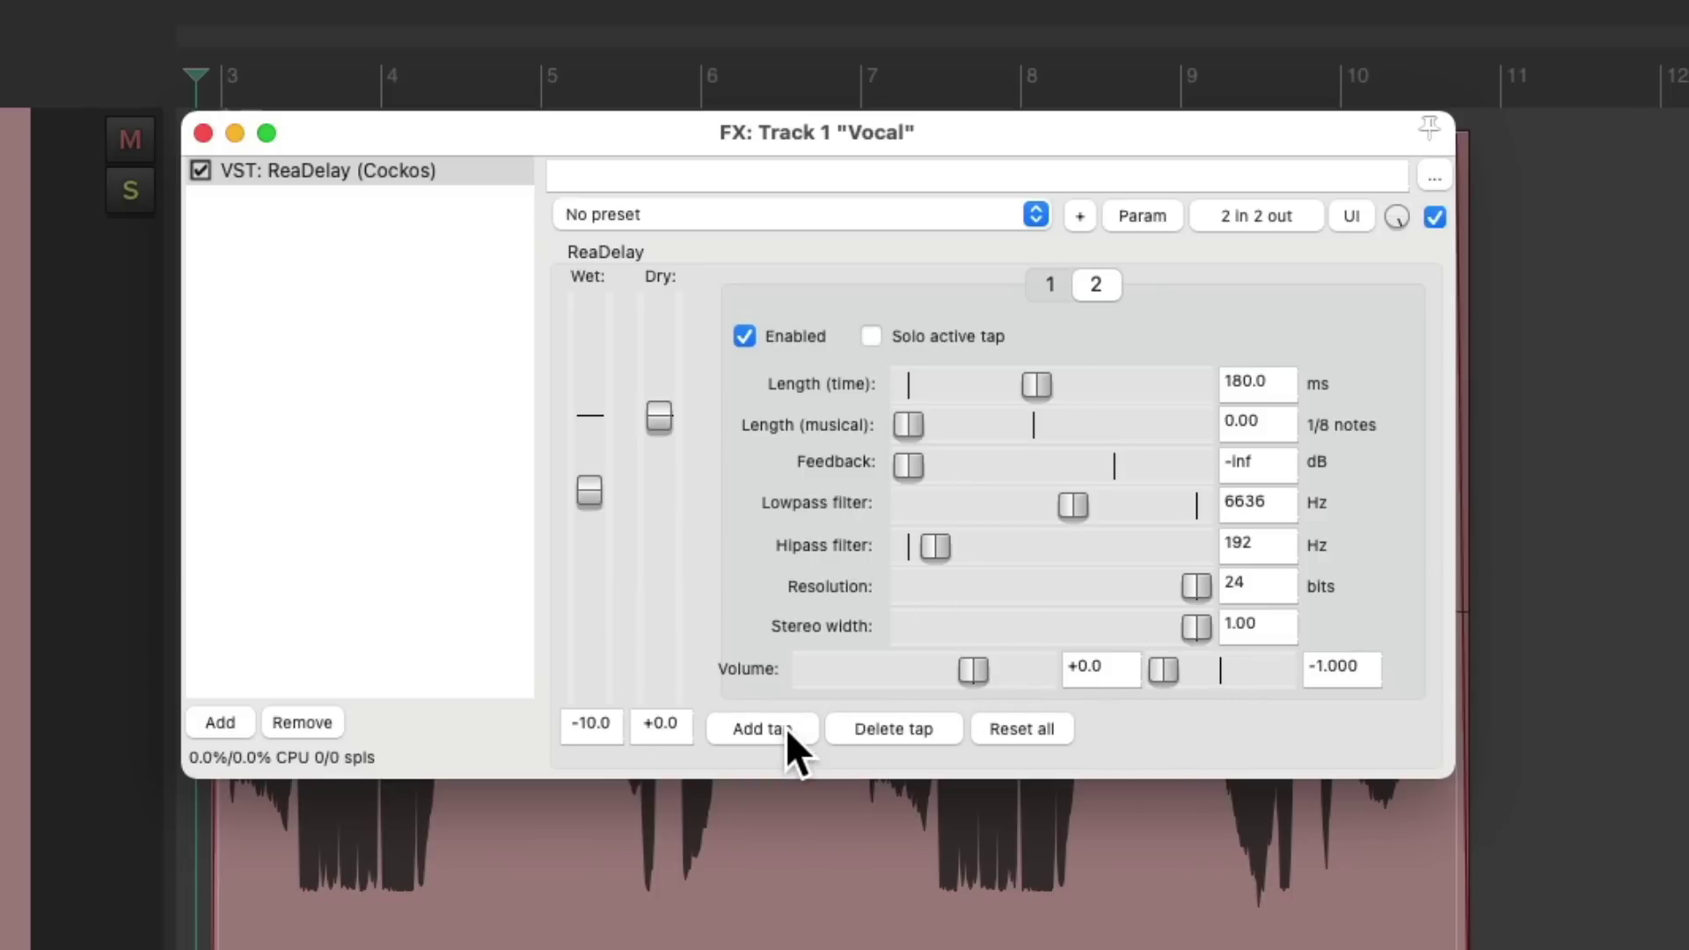
left_click_drag(1162, 670, 1371, 704)
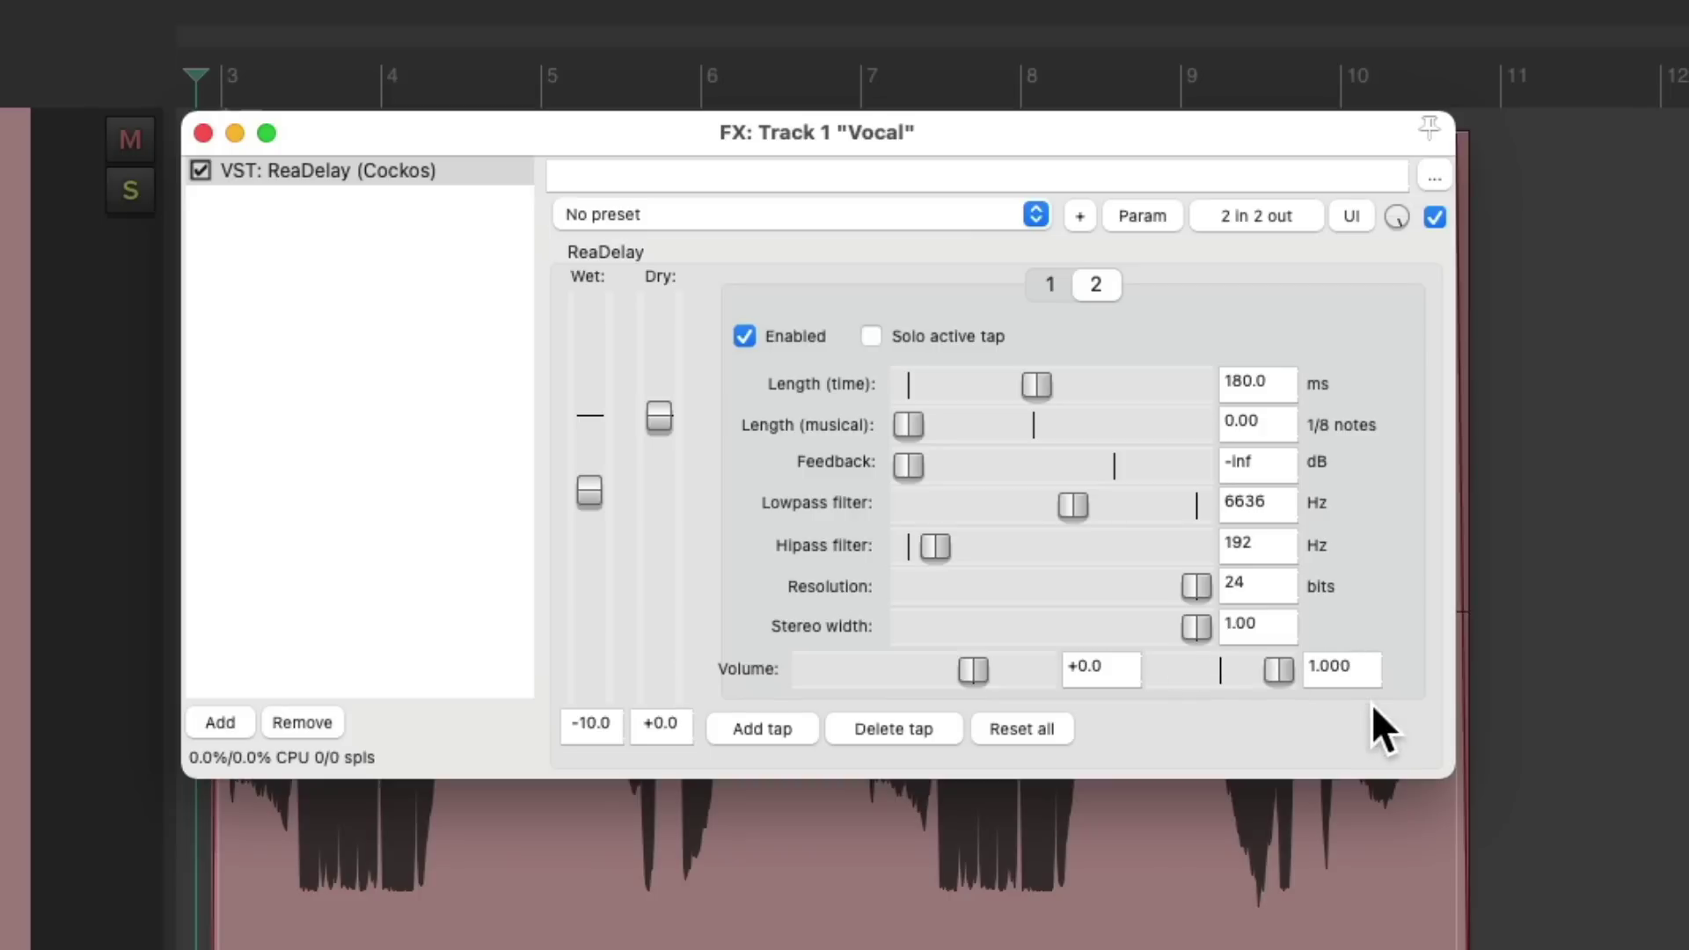
double_click(1281, 387)
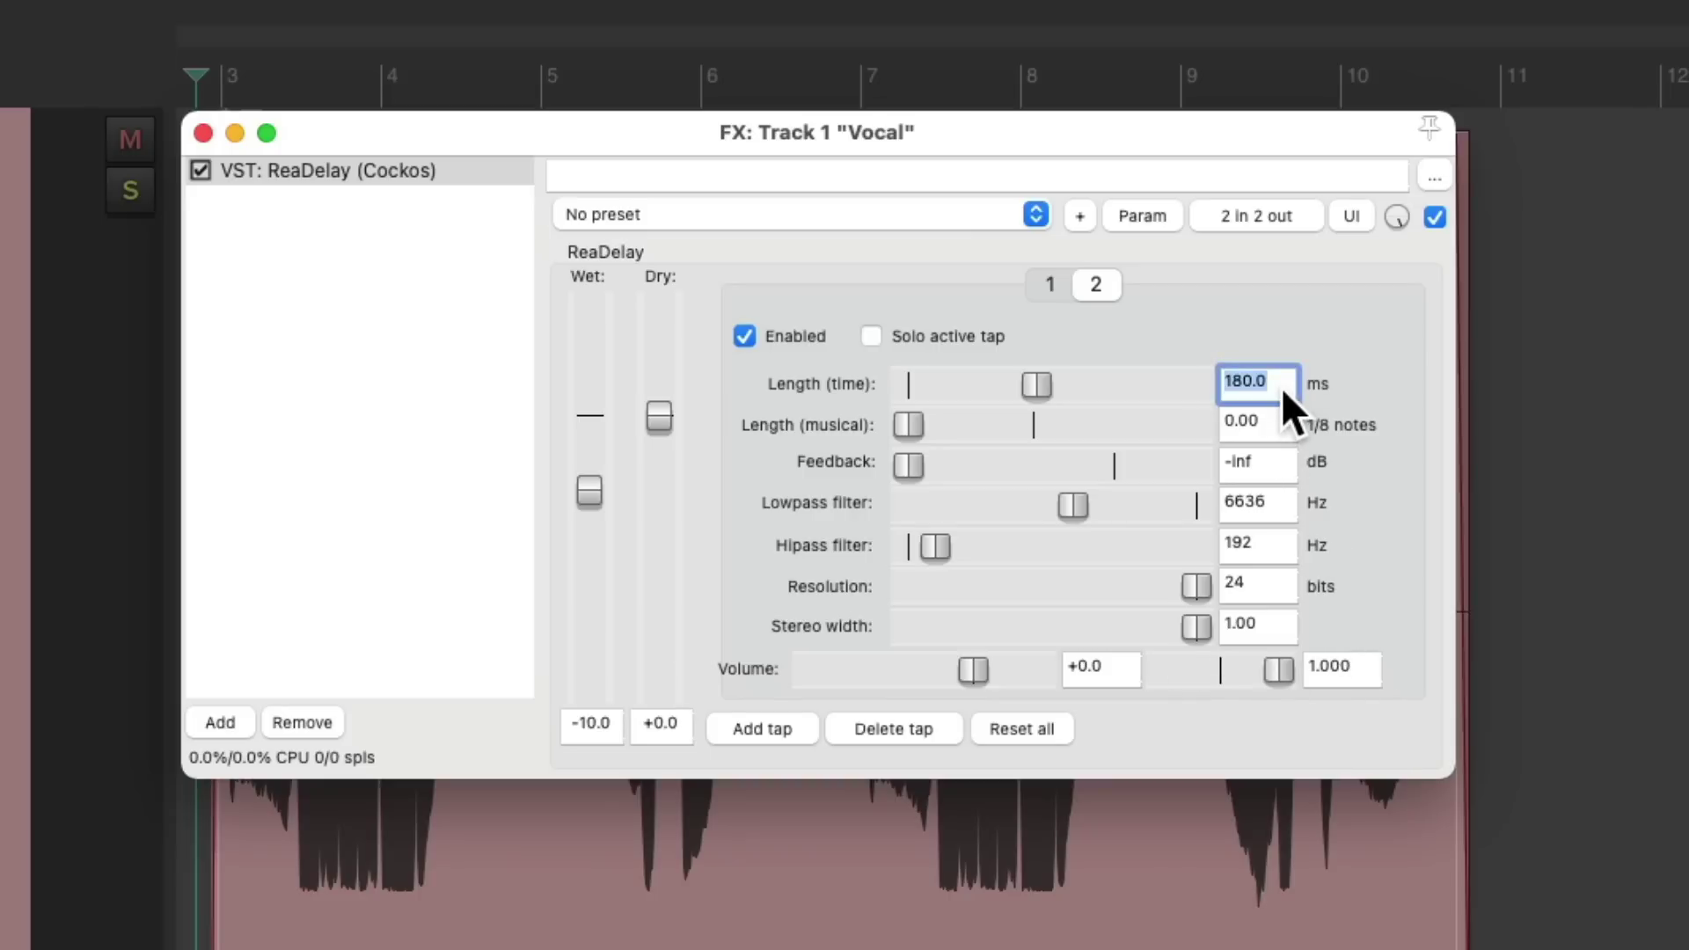
type("210")
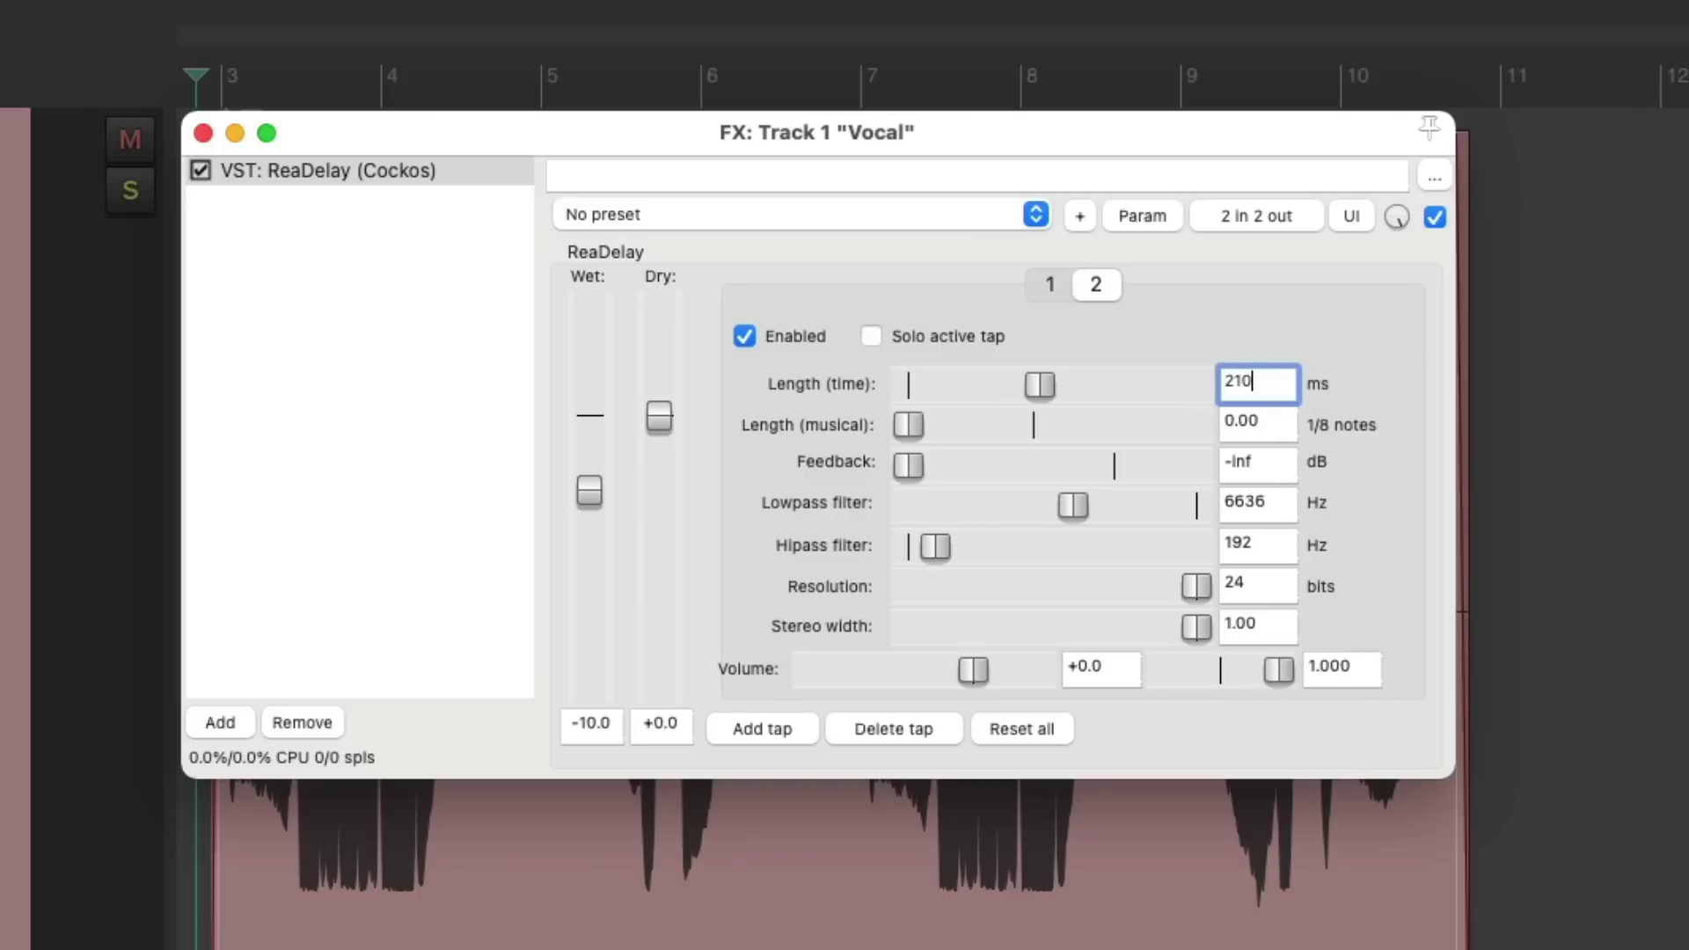
- Play the vocal with both taps and lower the delay's wet level to about -10.5 dB
key("space")
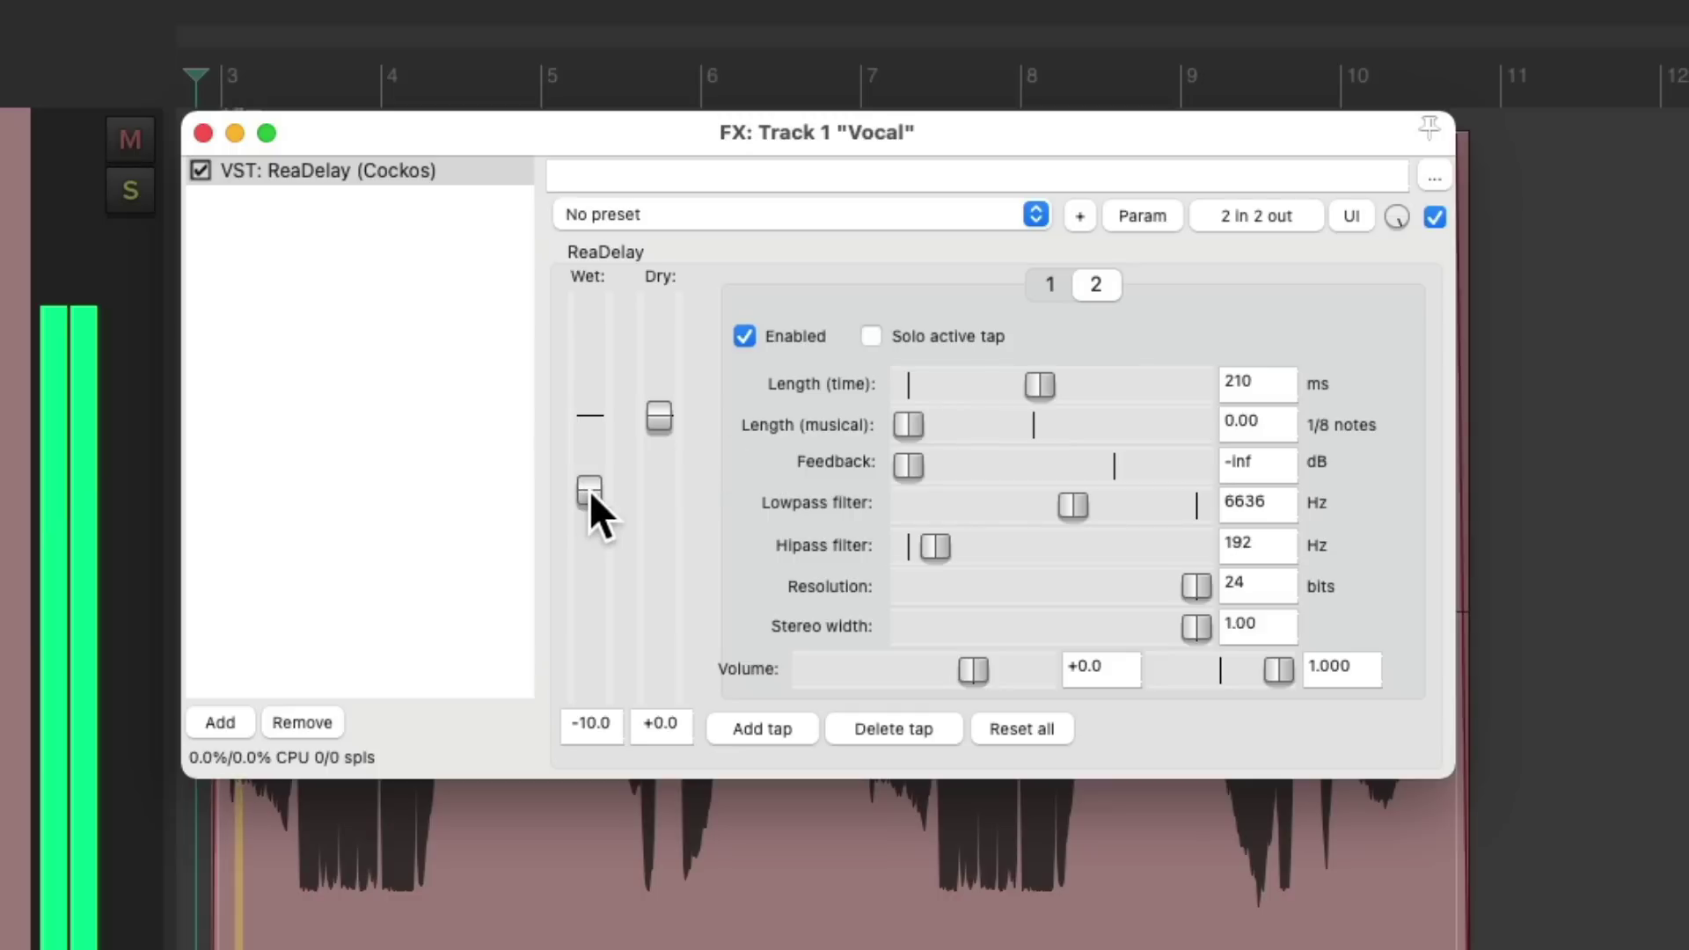
left_click_drag(590, 490, 590, 493)
scroll(590, 493, "down", 1)
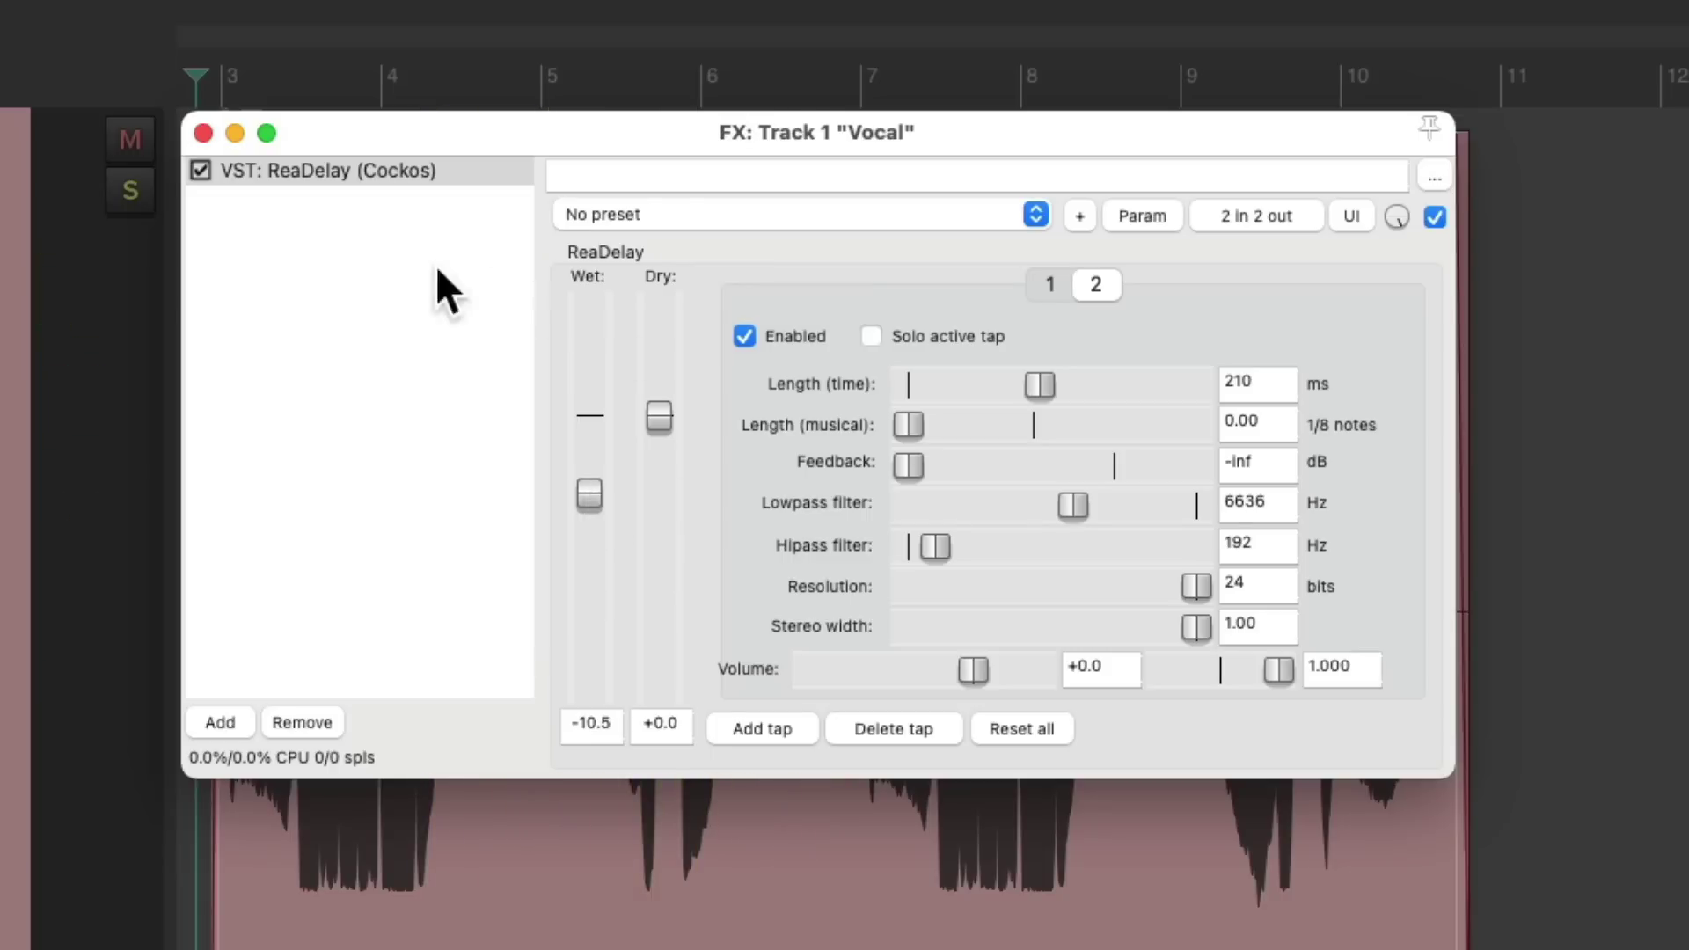
- Add a second ReaDelay from the Cockos plugins to the Vocal track and set its musical length to 2 eighth notes
double_click(336, 281)
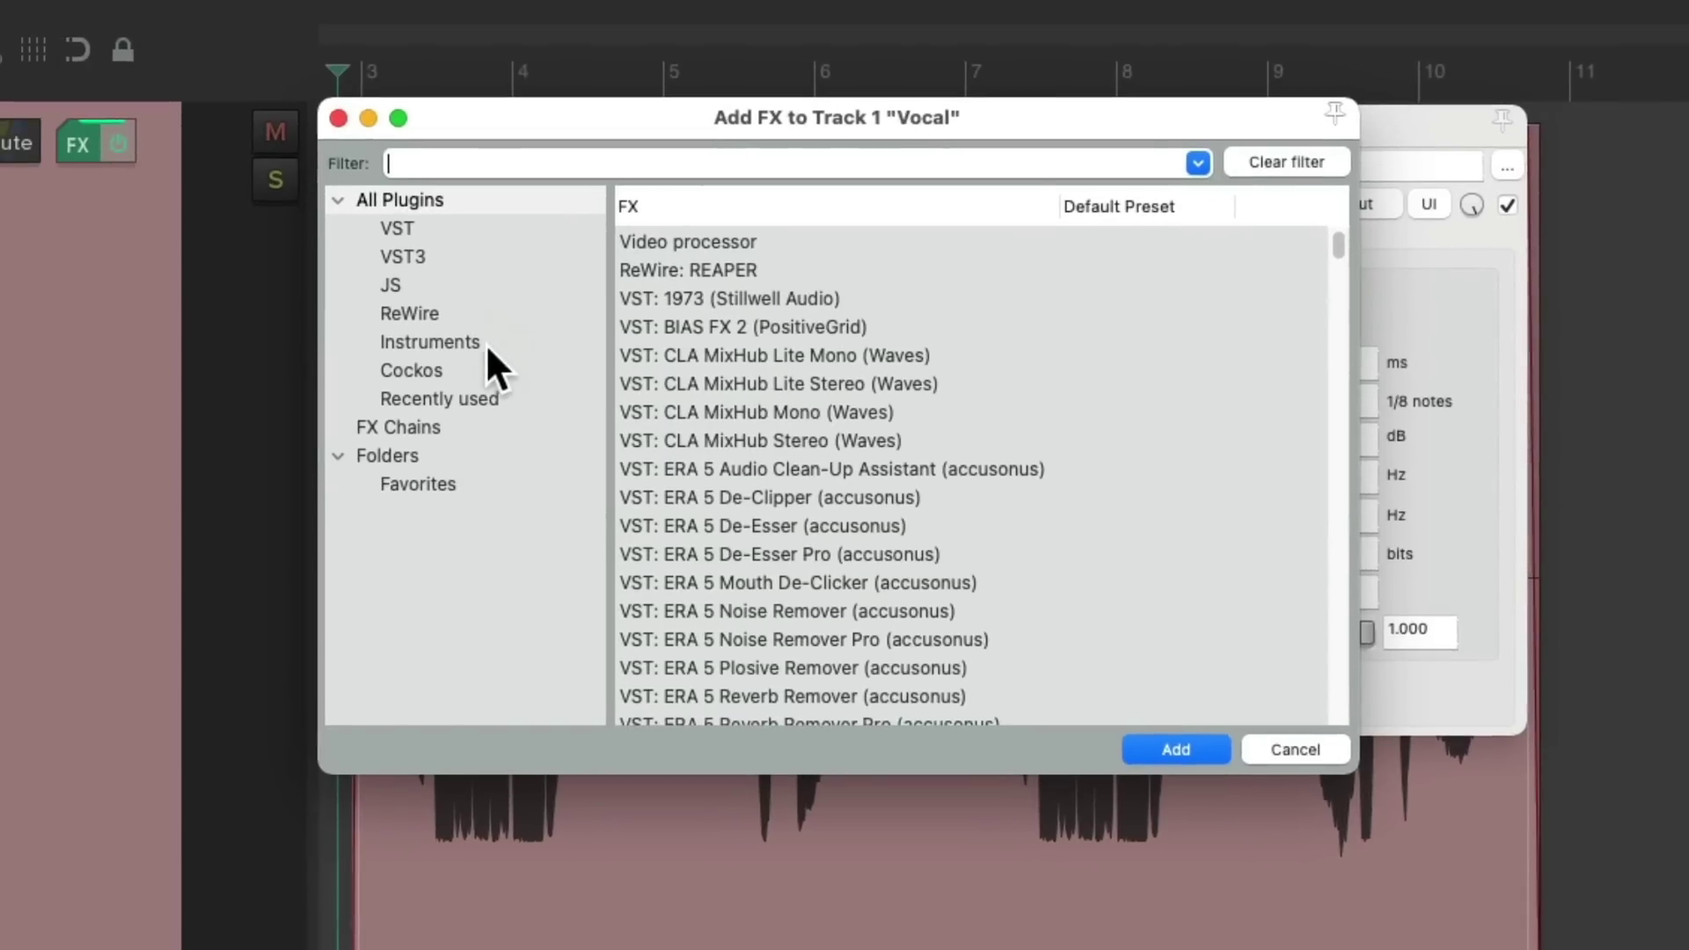
left_click(345, 390)
double_click(843, 354)
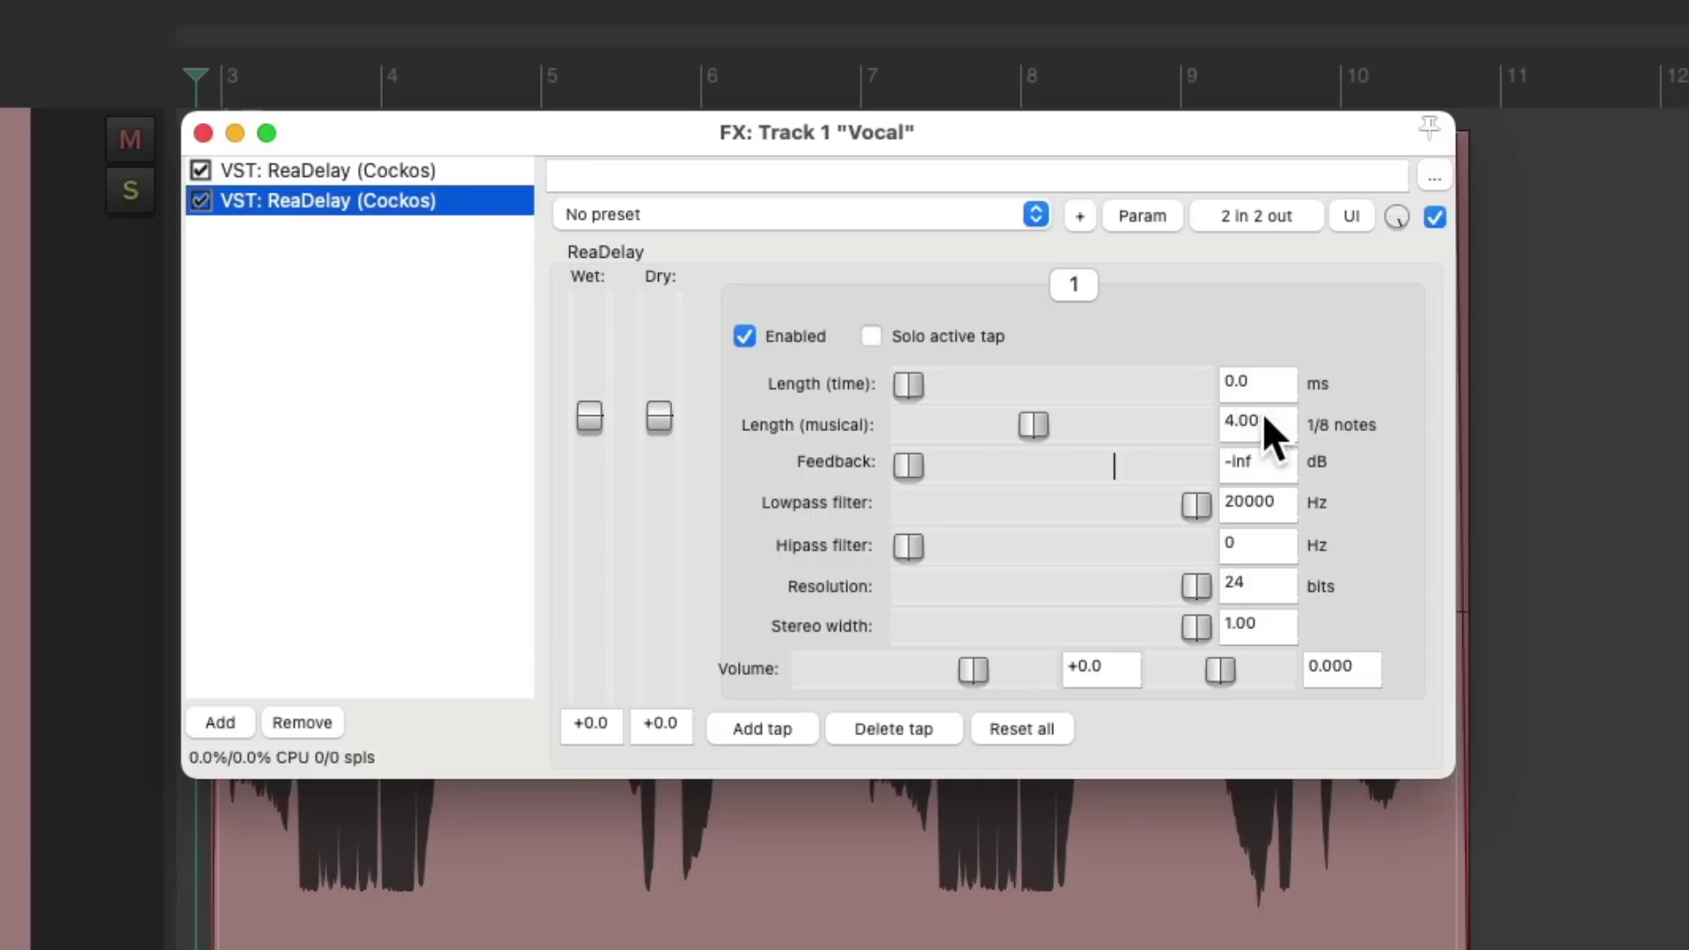
left_click(1284, 420)
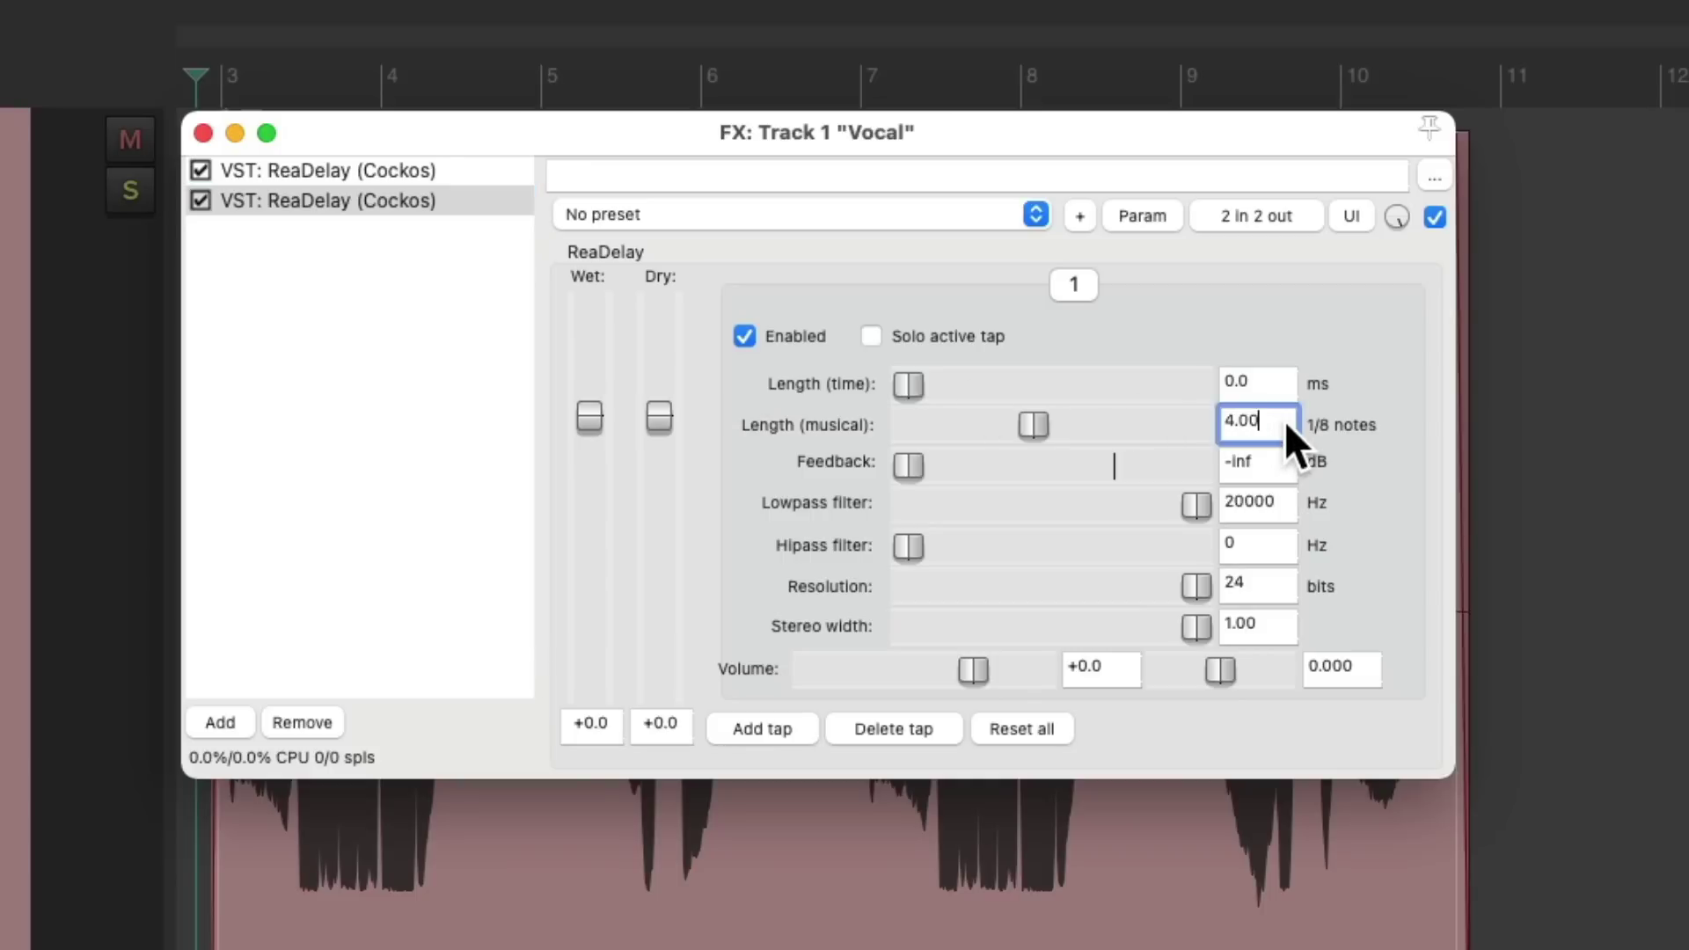
double_click(1284, 421)
type("2")
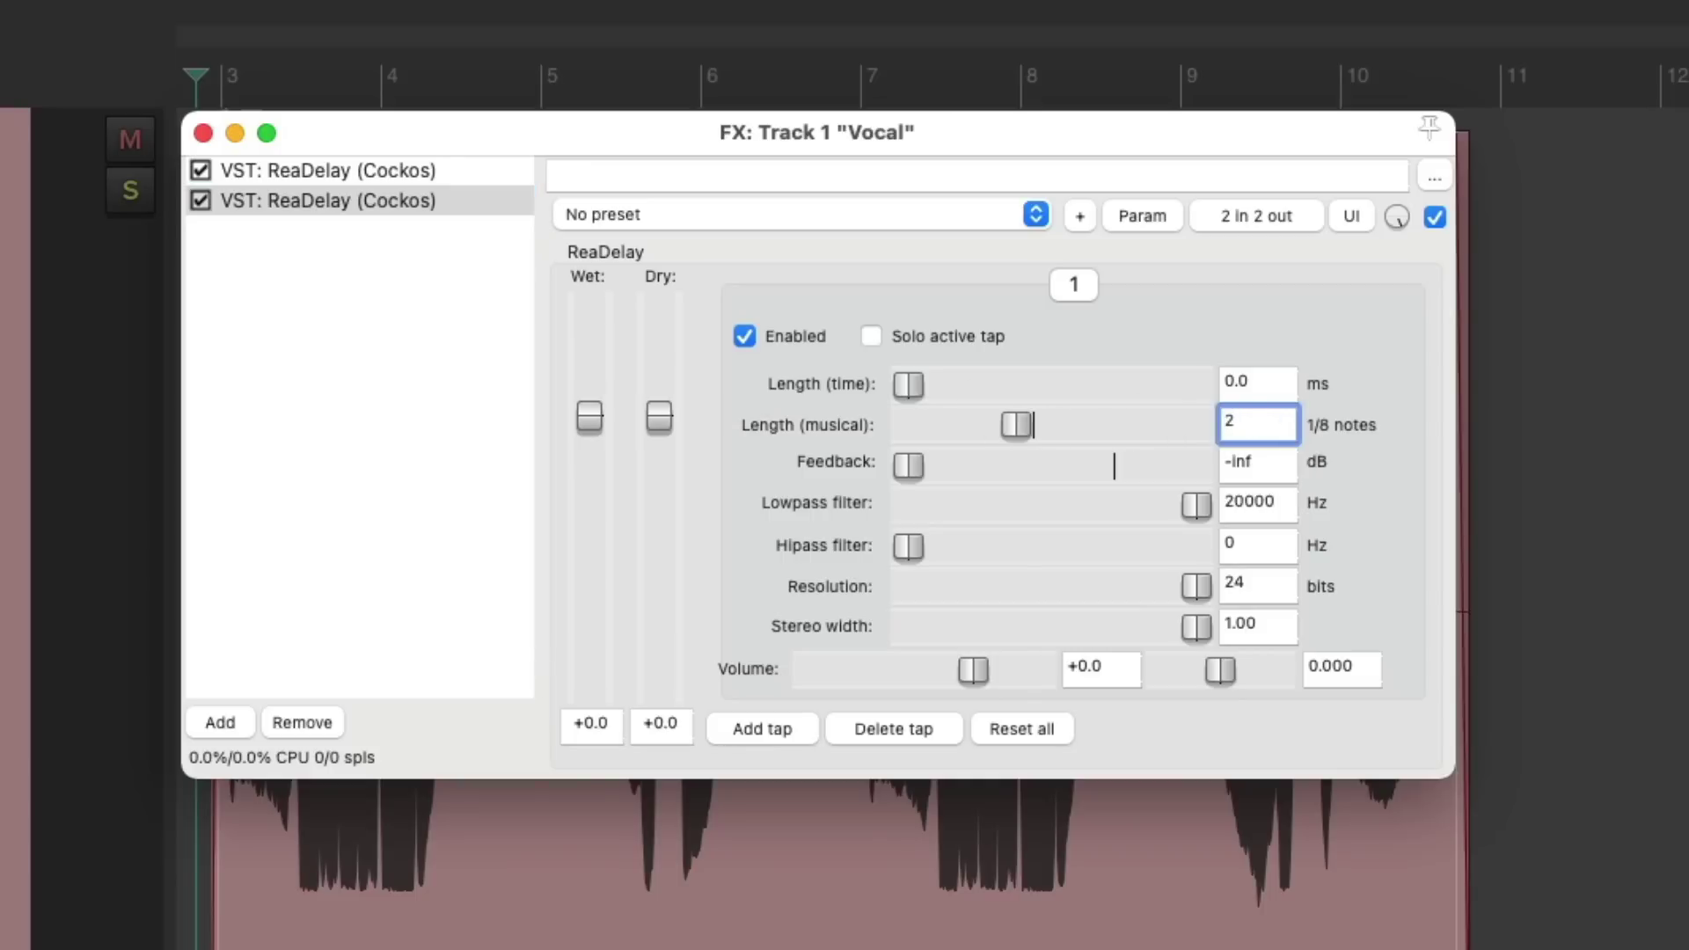
key("Return")
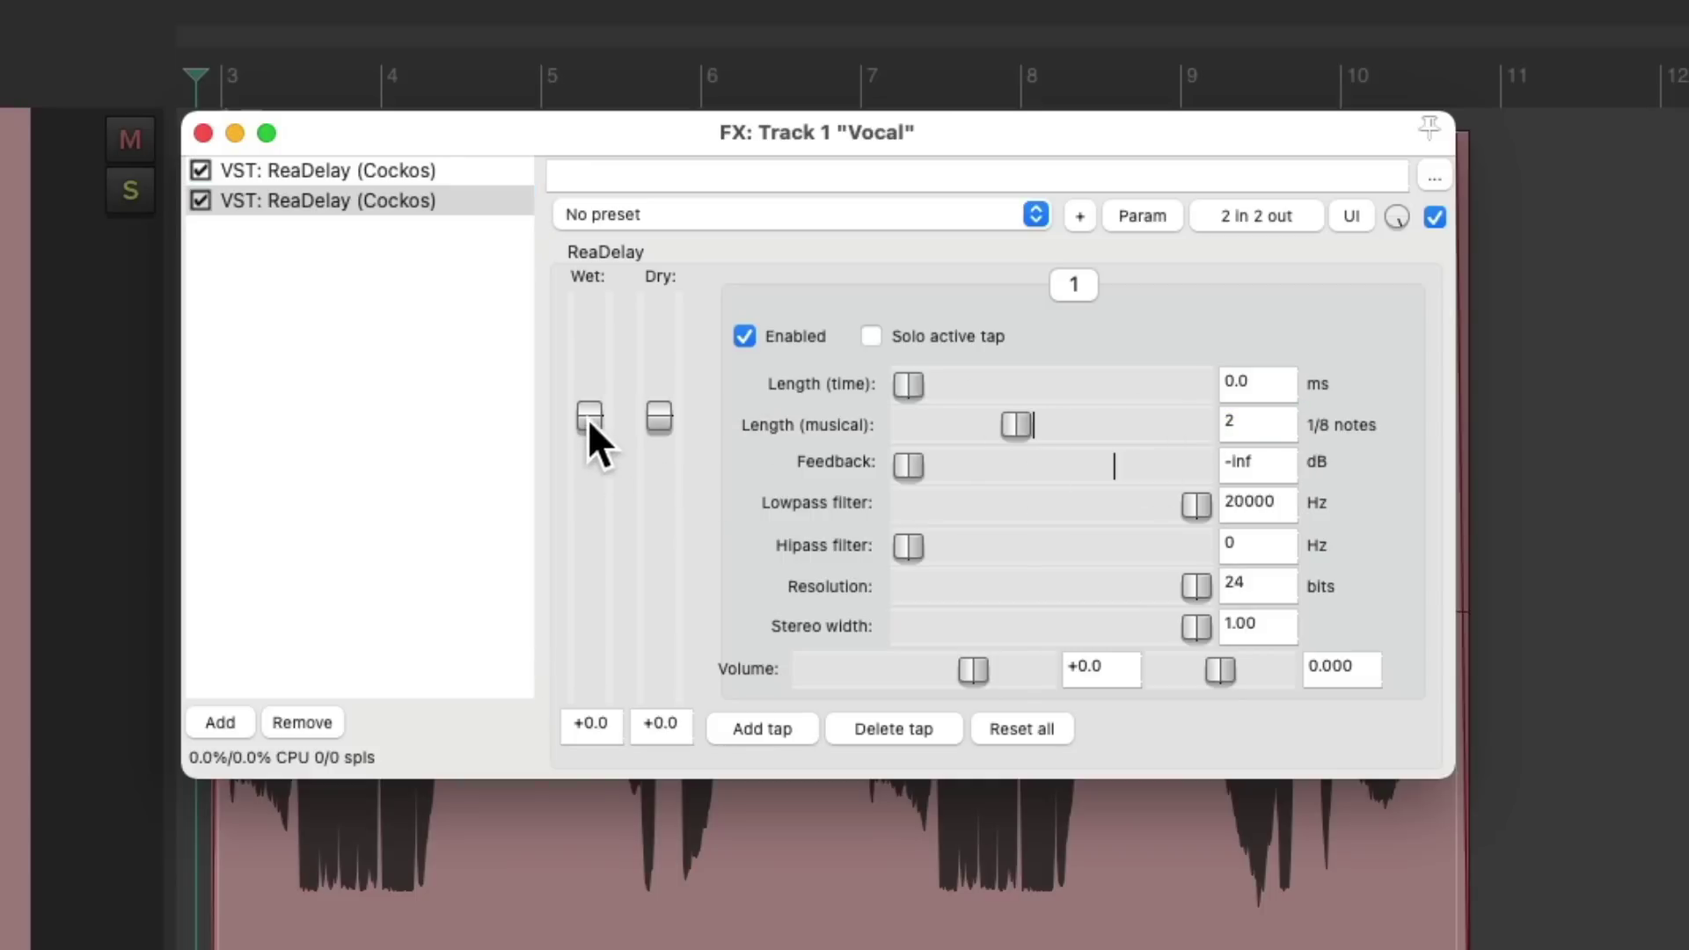
- Set the second vocal ReaDelay's feedback to about -9.8 dB and its wet level to about -12.2 dB while playing the vocal
left_click_drag(906, 468, 1056, 481)
key("space")
left_click_drag(588, 466, 589, 498)
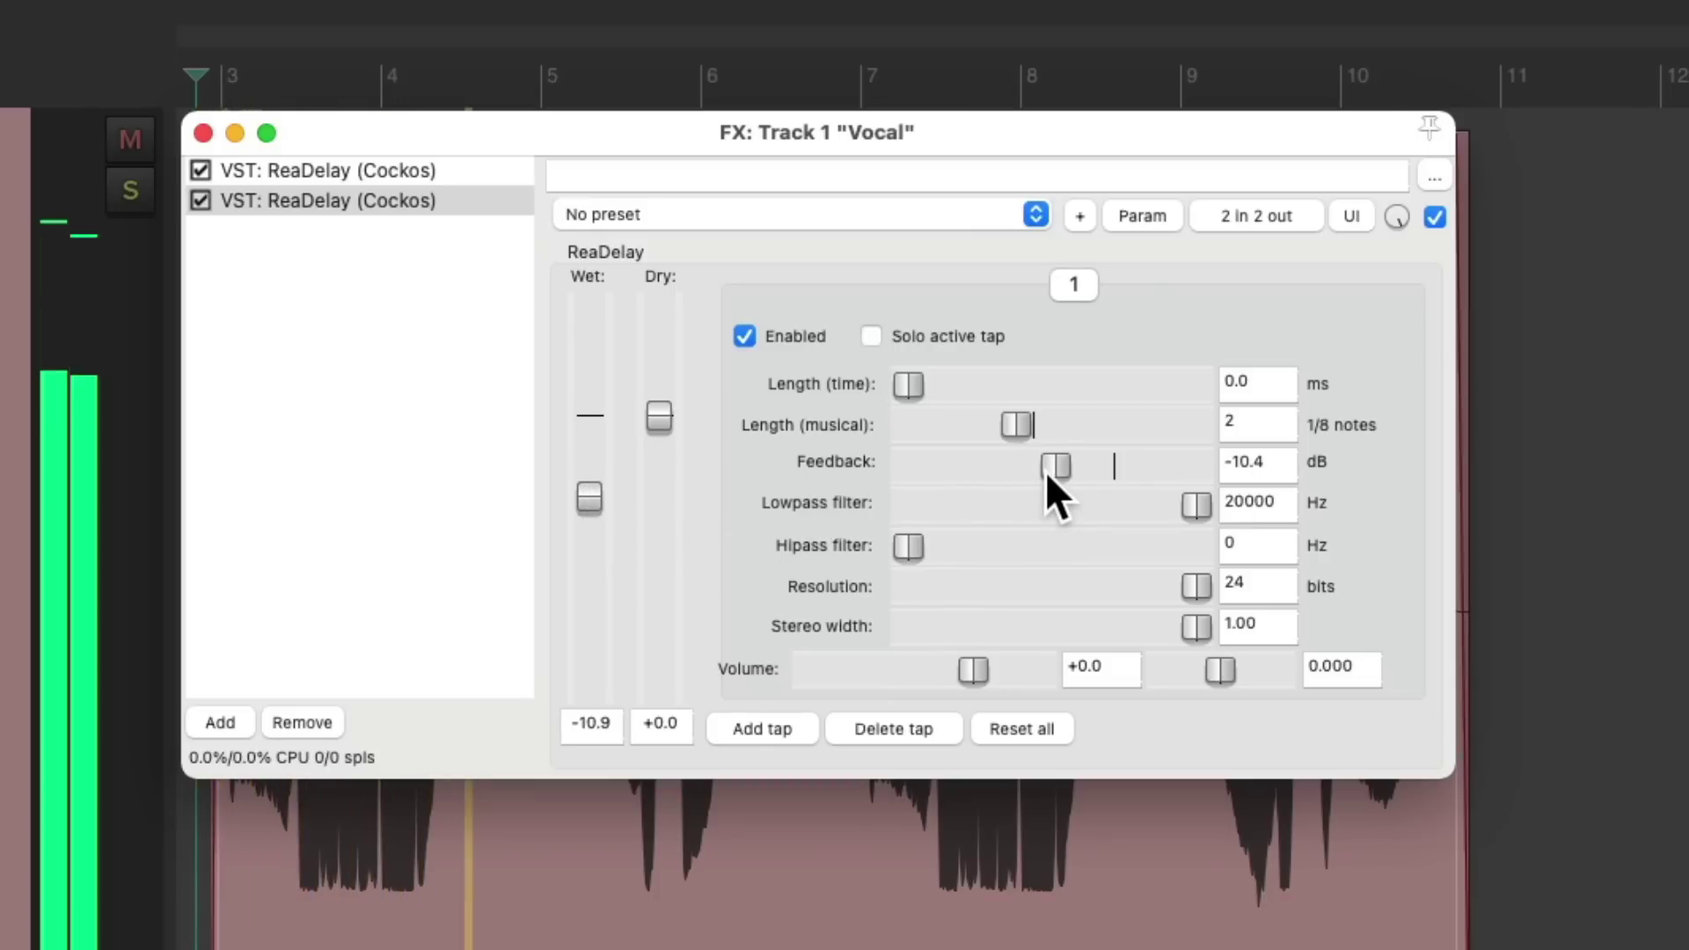
left_click_drag(1045, 472, 1052, 472)
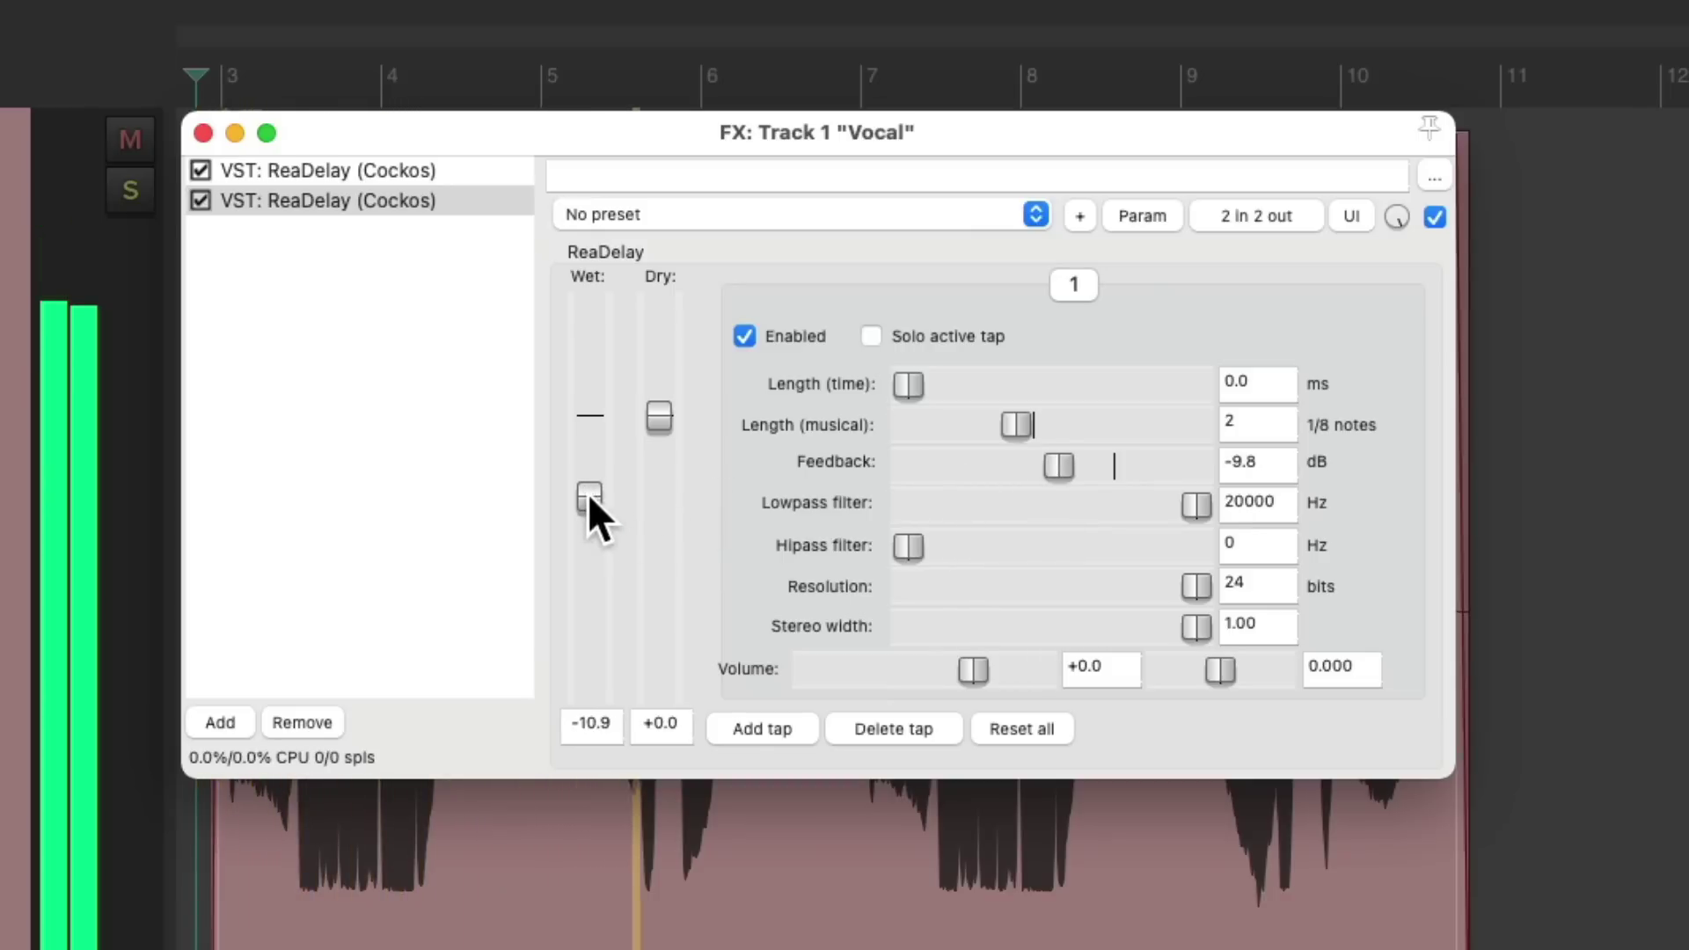
left_click_drag(588, 494, 587, 500)
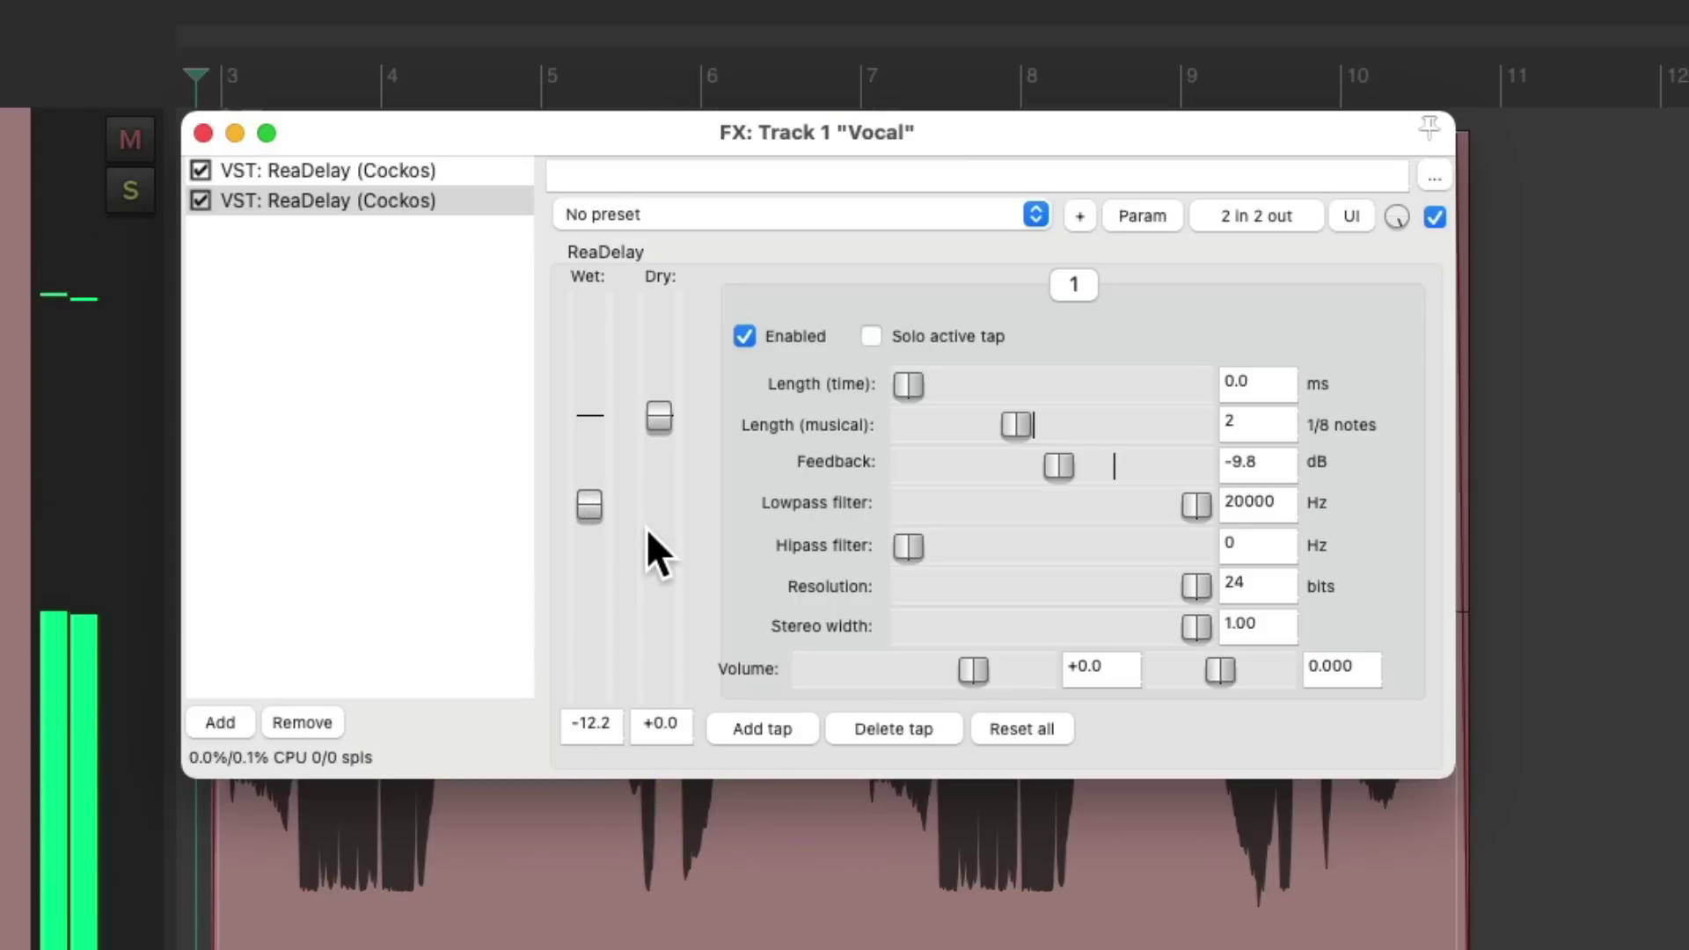
- Set the second delay's lowpass to about 6138 Hz, hipass to about 375 Hz and wet level to about -13.2 dB
left_click_drag(1170, 521, 1062, 547)
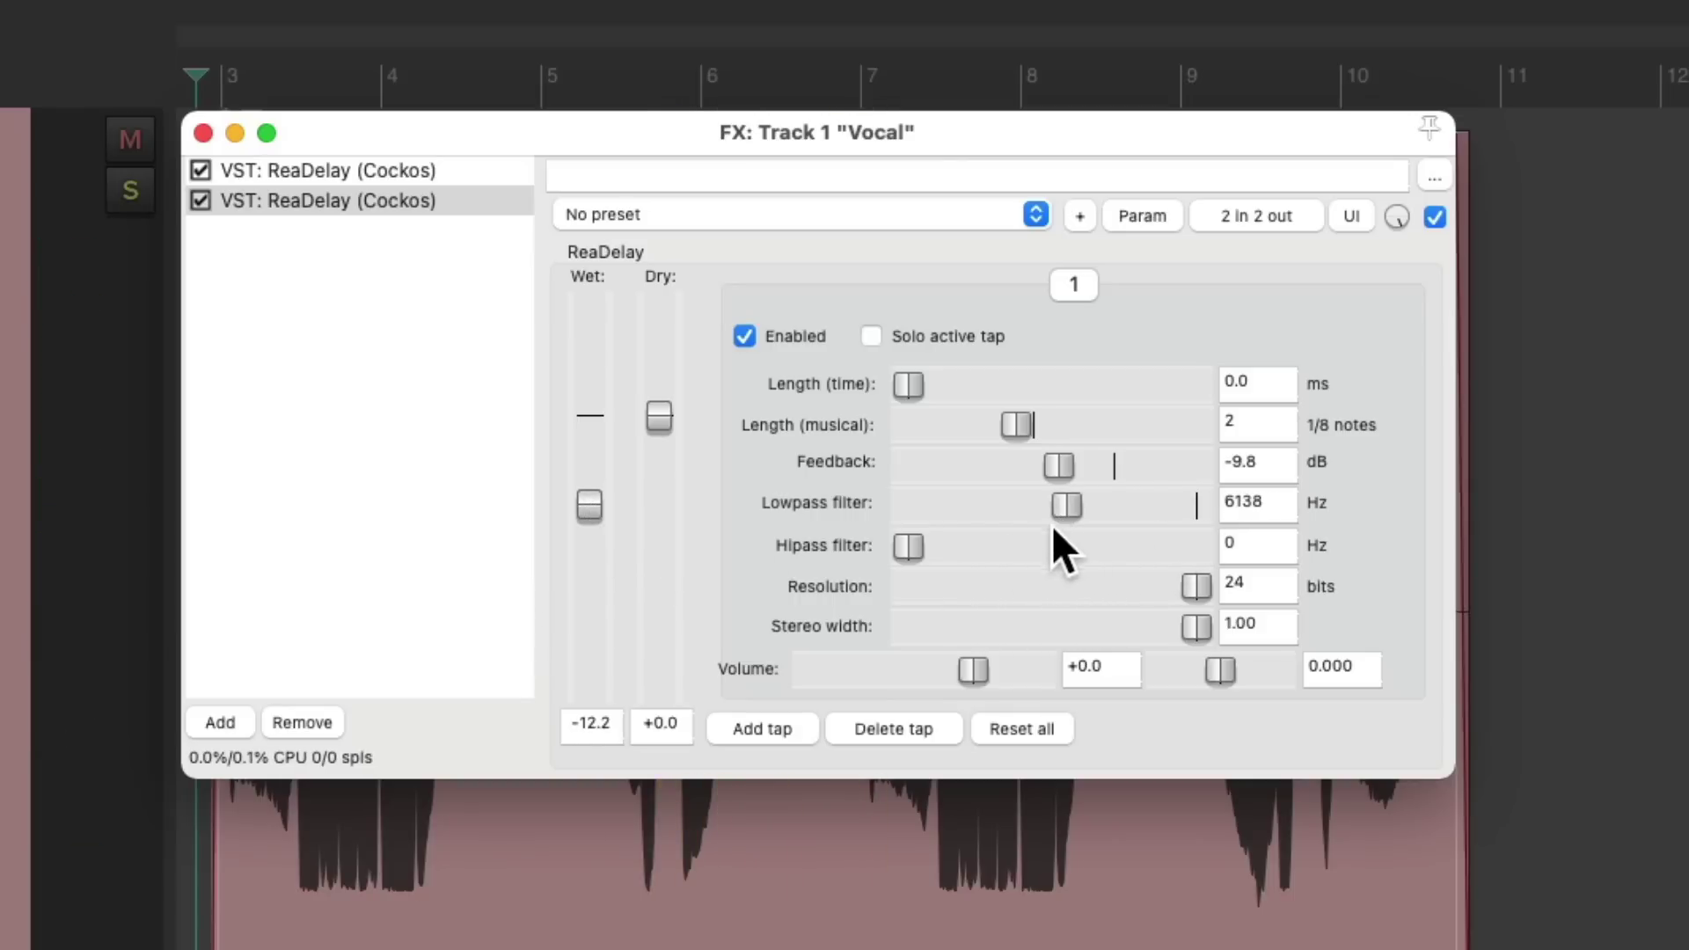
key("space")
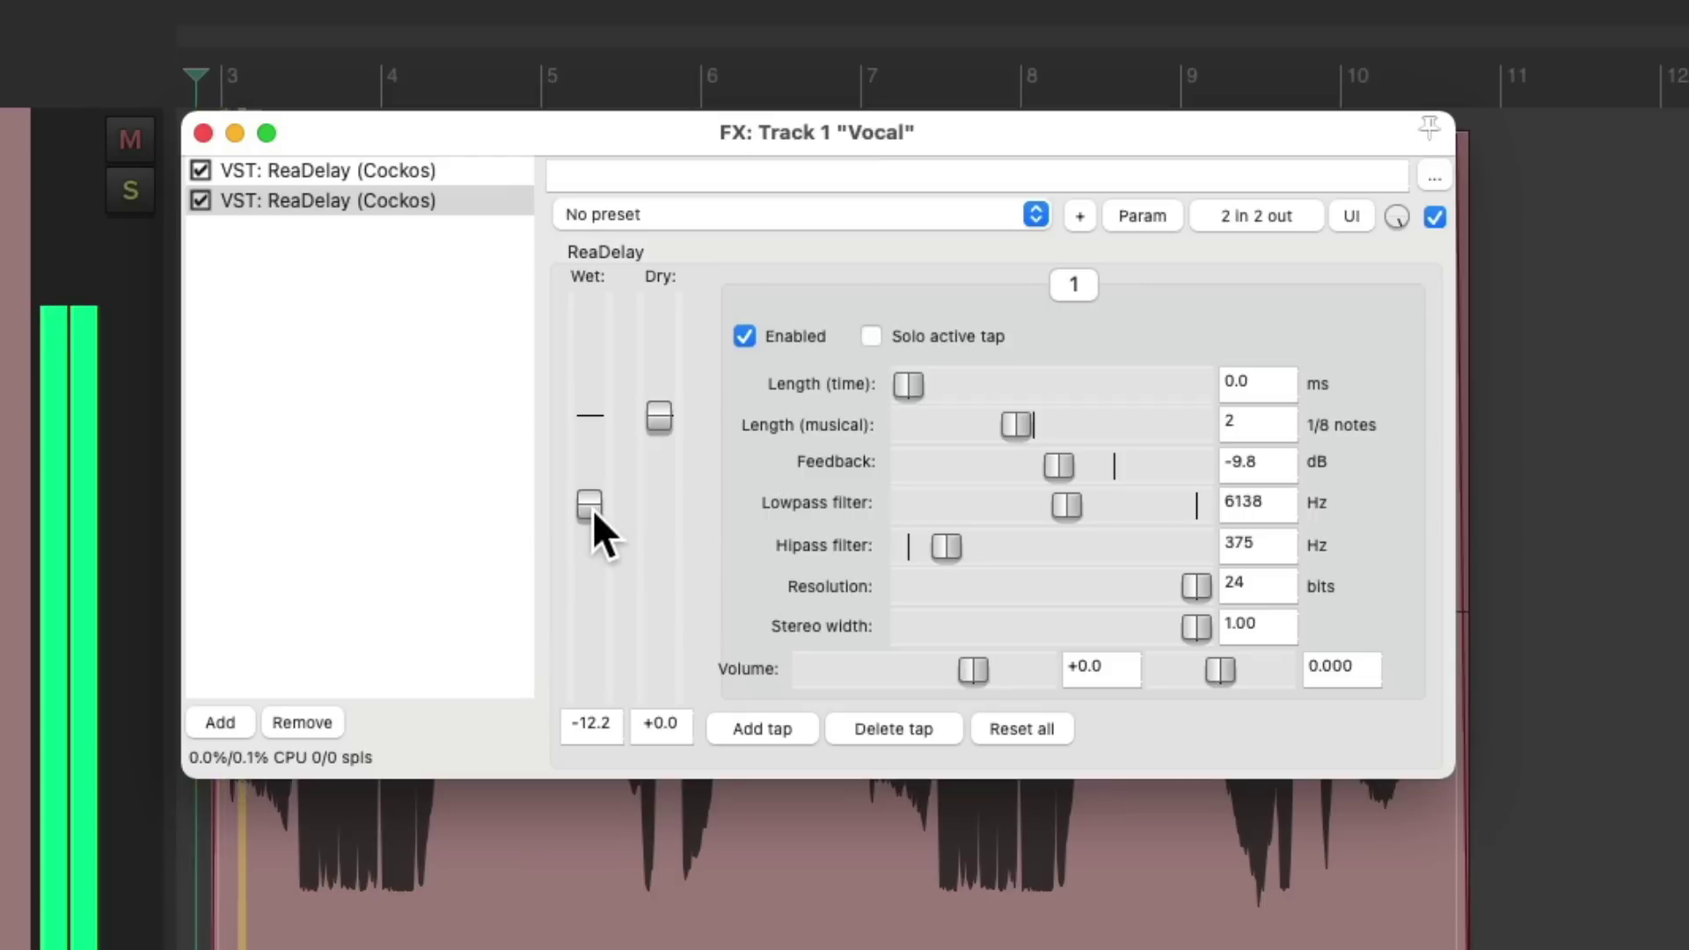
left_click_drag(593, 509, 594, 514)
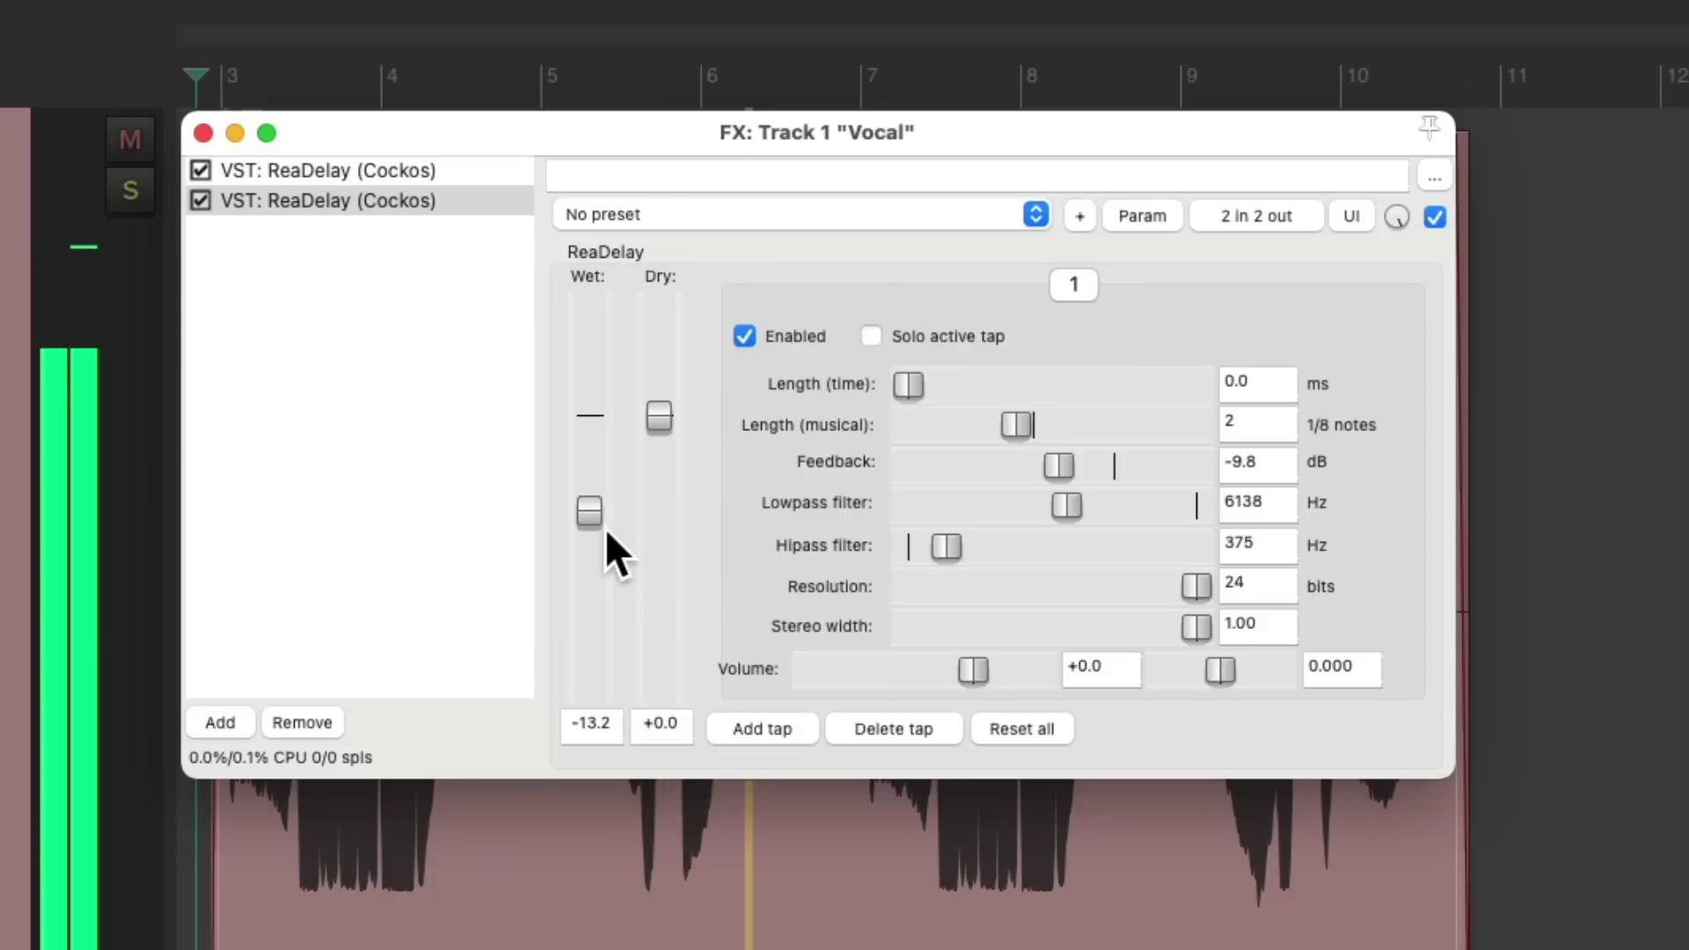
- Compare the vocal by bypassing both delays and re-enabling the second ReaDelay on its own
left_click(200, 204)
left_click(313, 169)
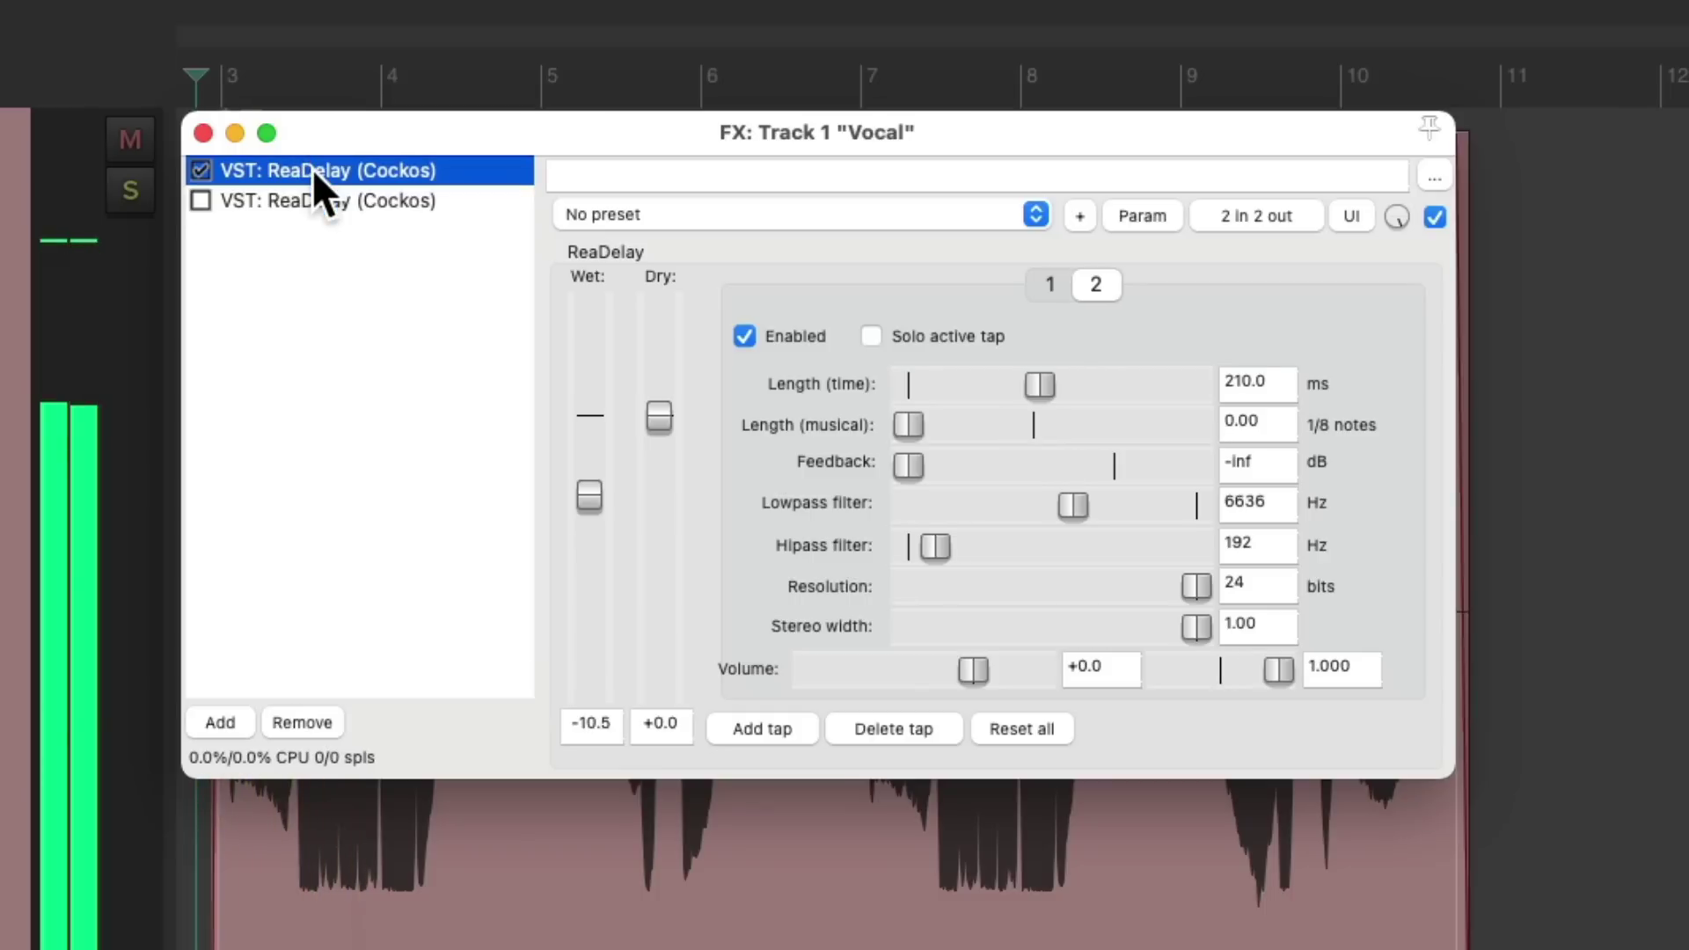
left_click(196, 167)
left_click(201, 200)
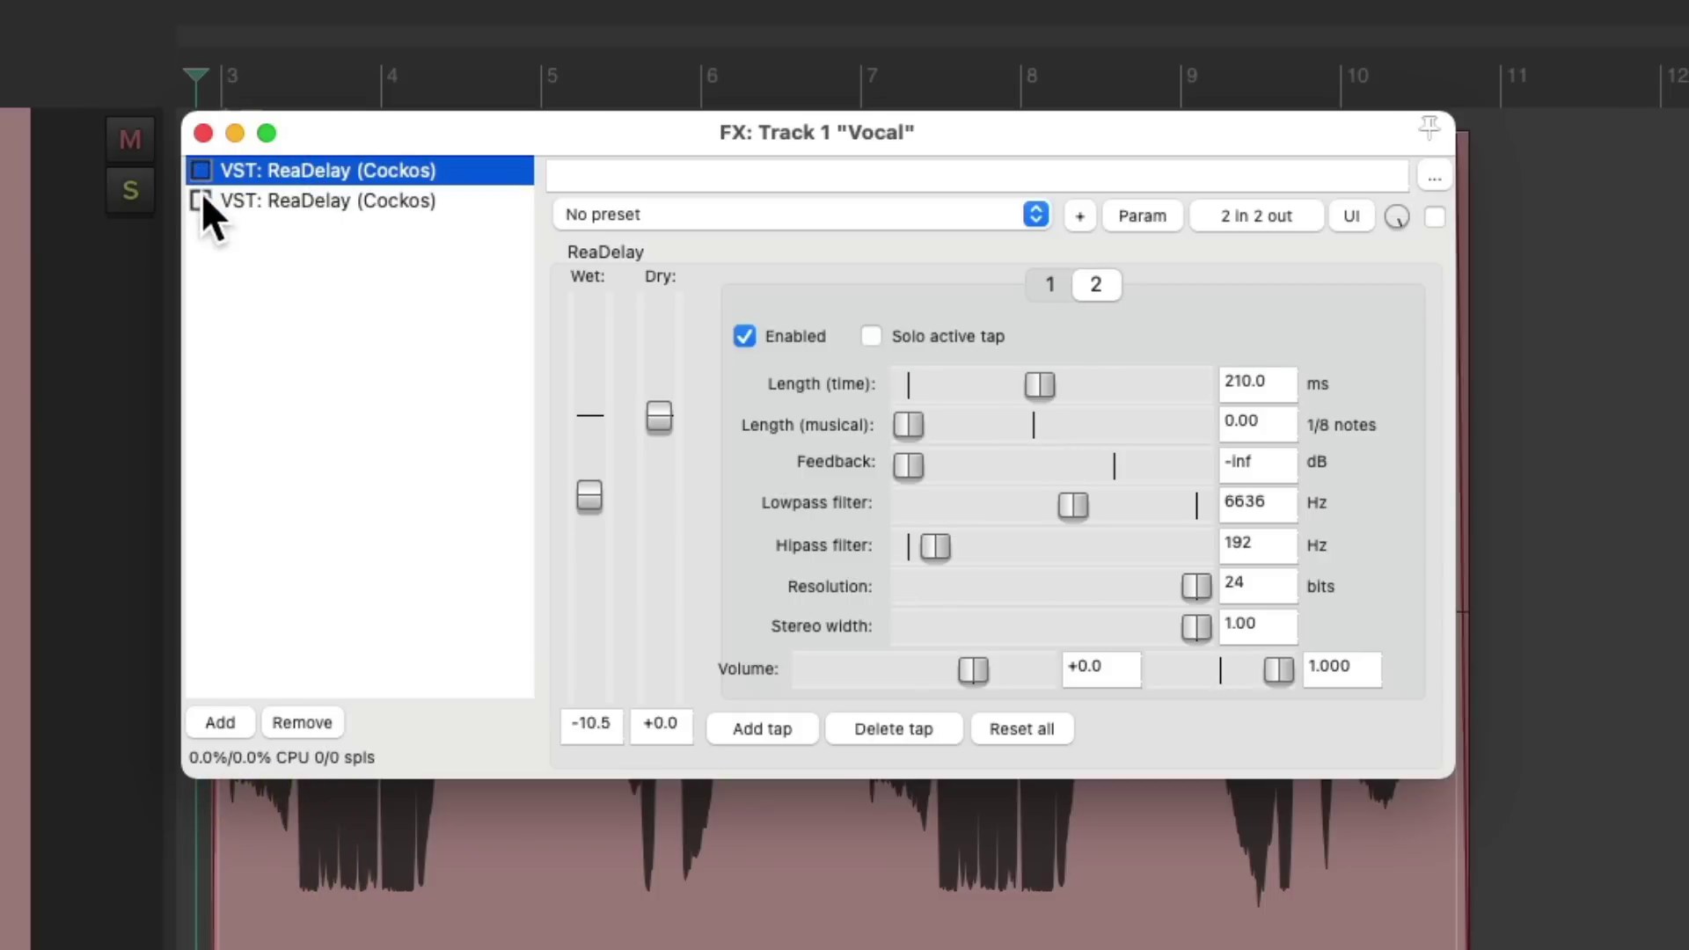
left_click(321, 197)
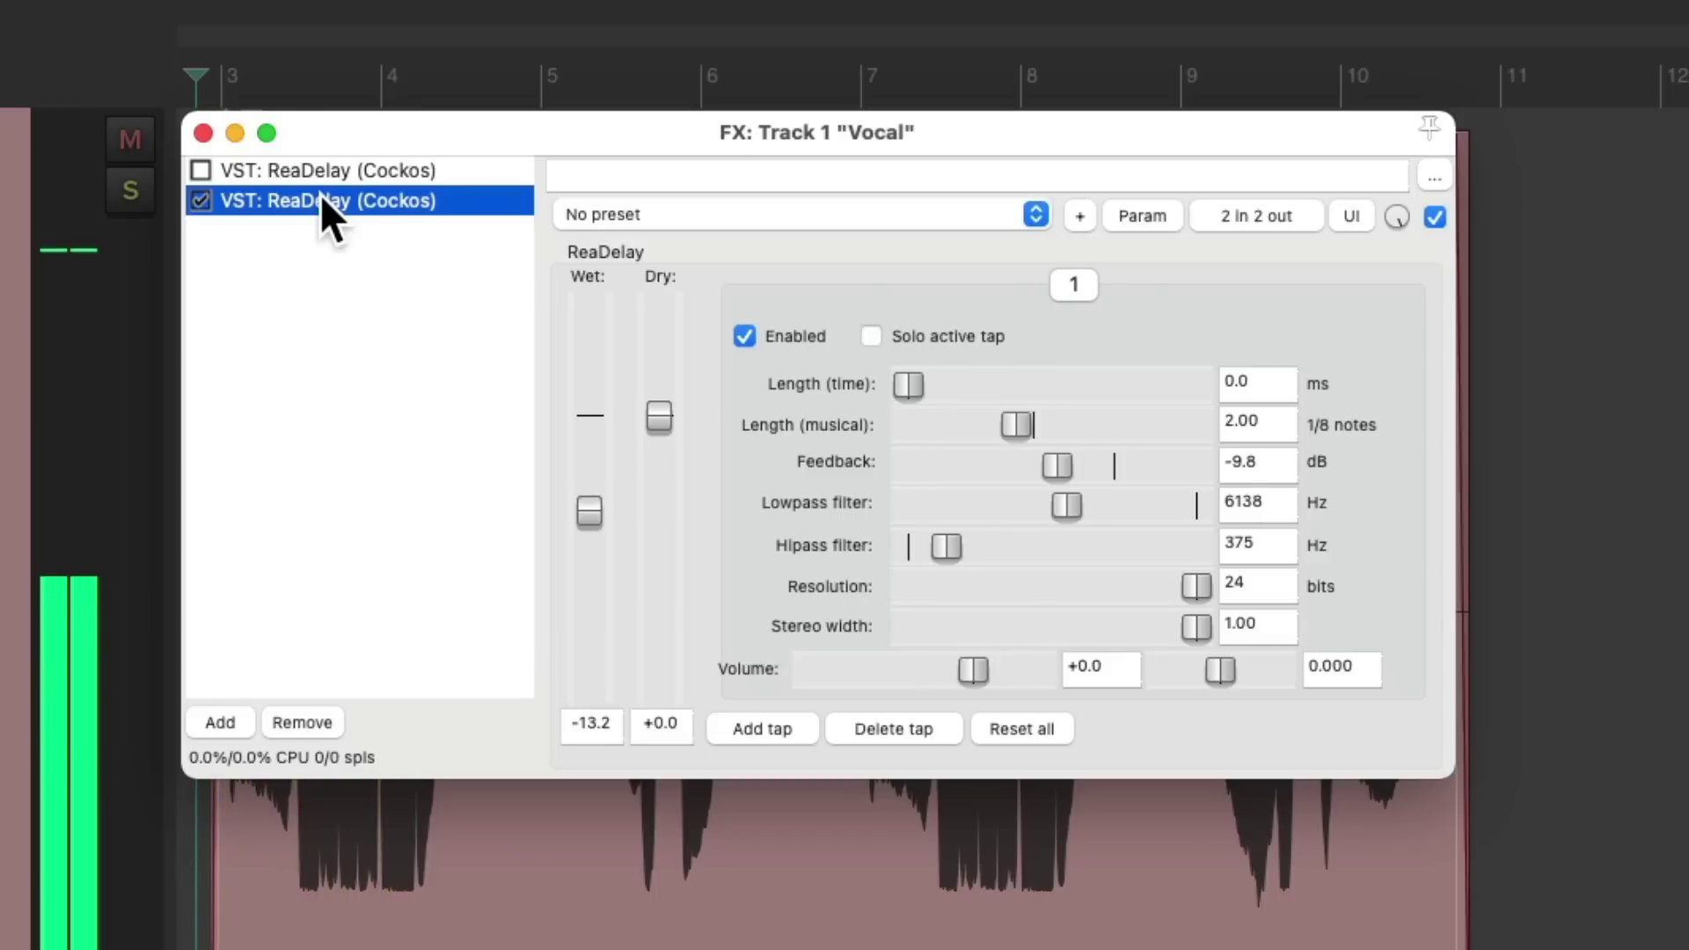
- Add ReaVerbate from the Cockos plugins to the Vocal track after the two delays
double_click(333, 273)
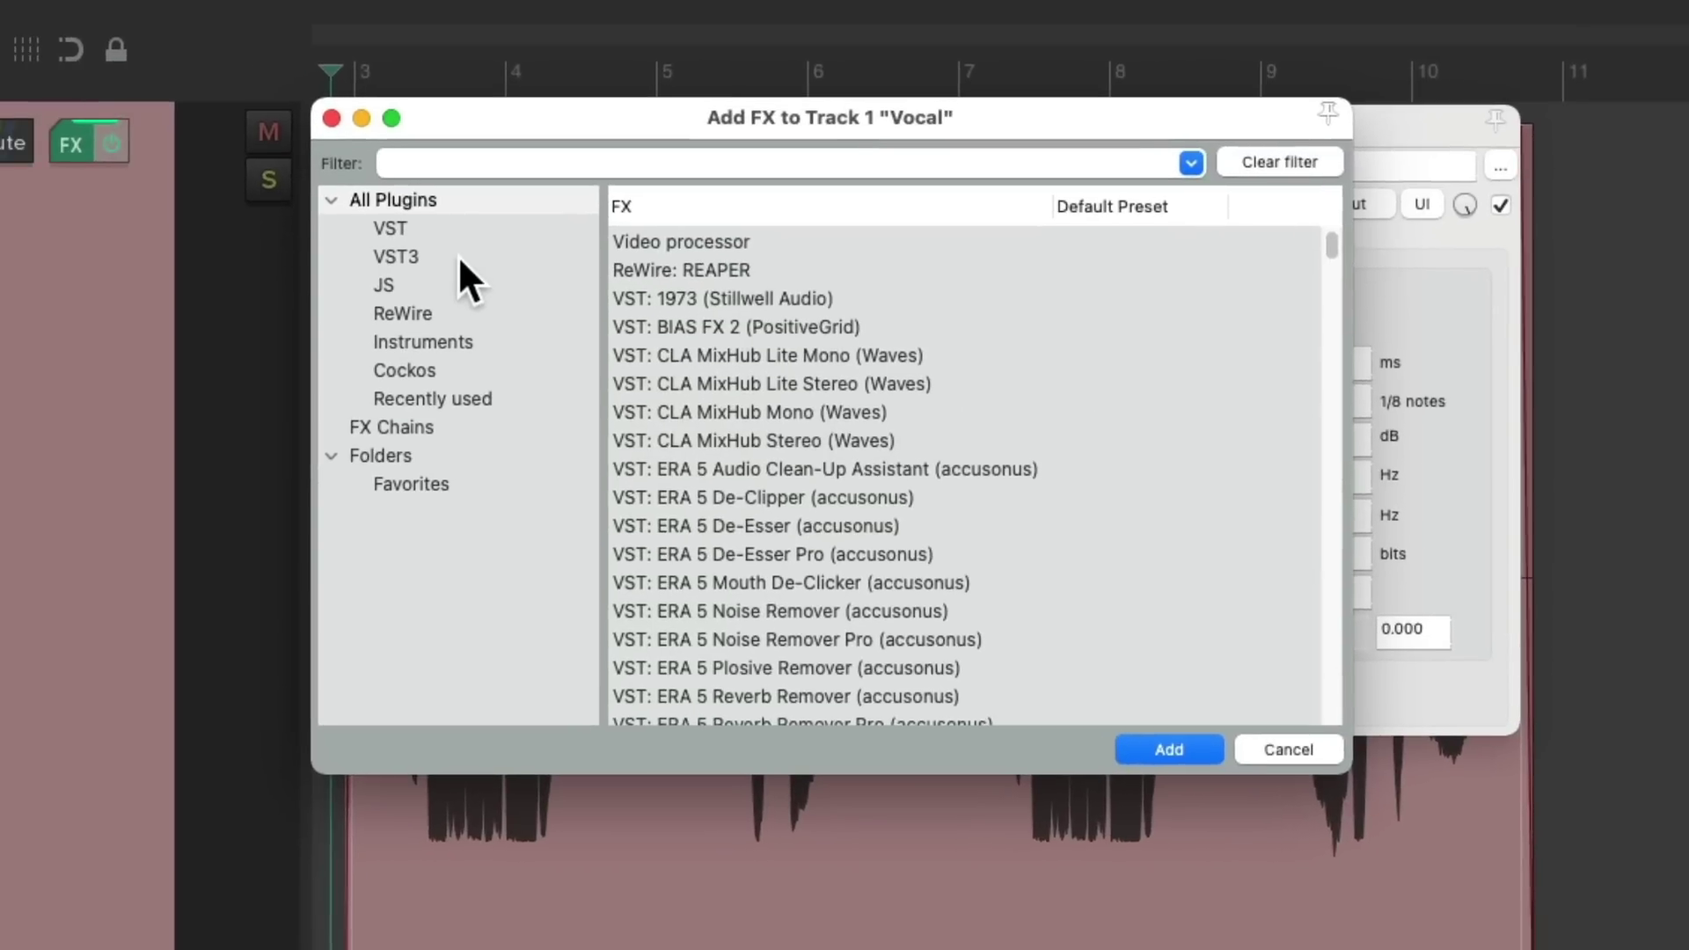
left_click(458, 370)
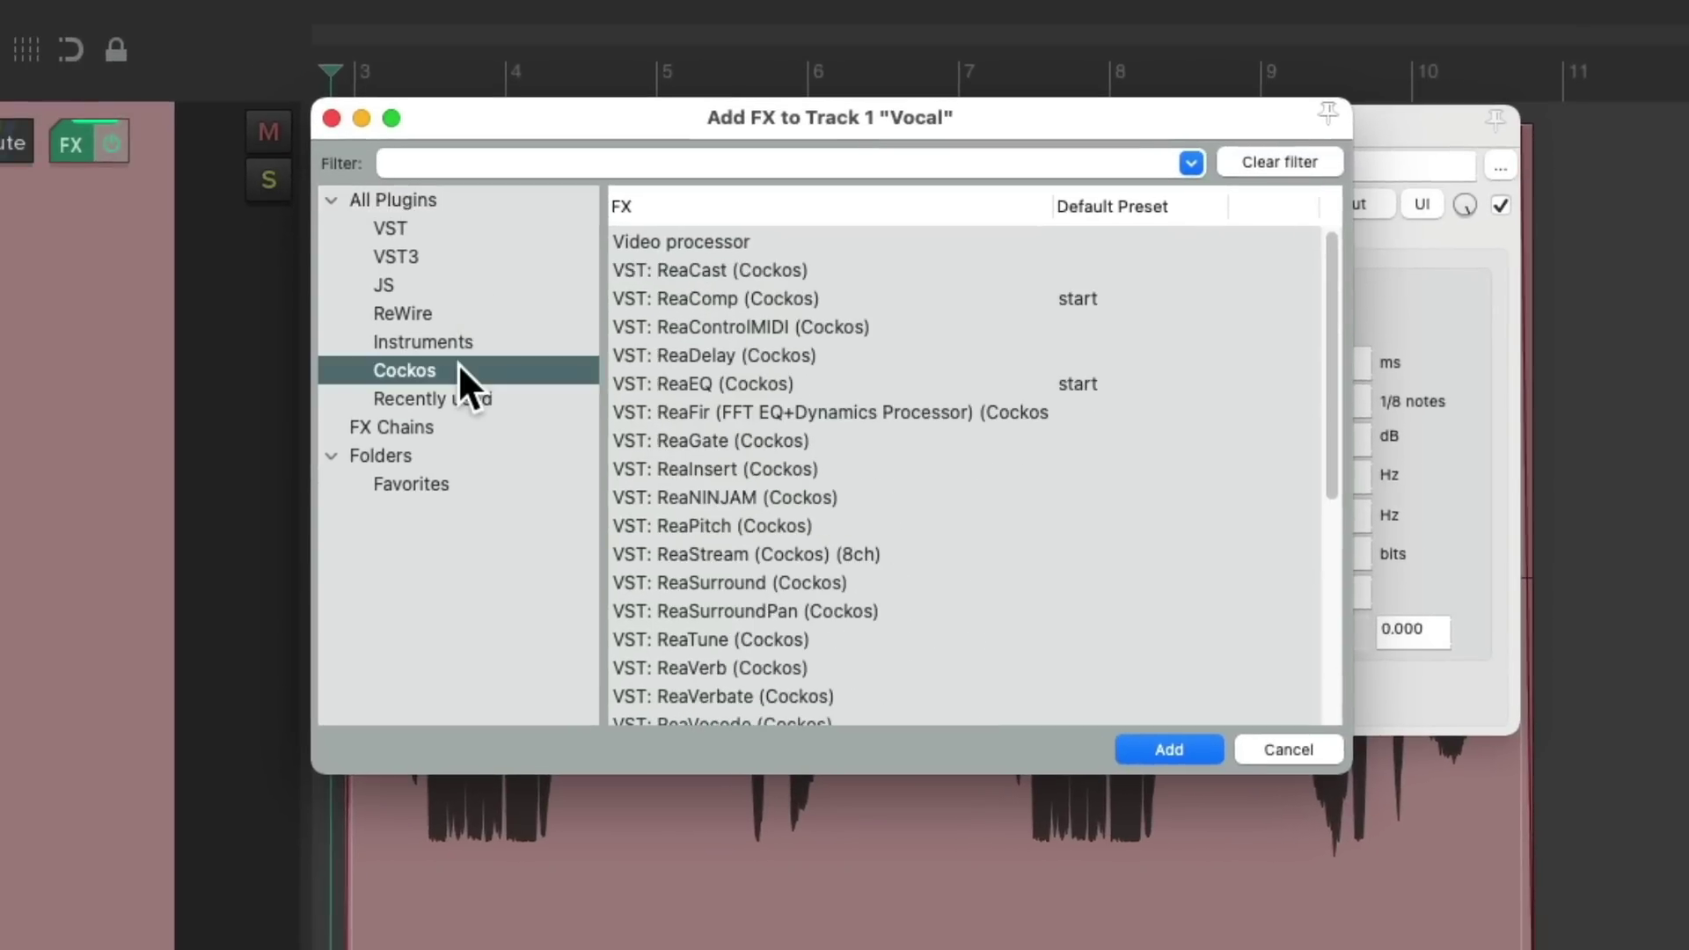
scroll(933, 537, "down", 3)
left_click(877, 564)
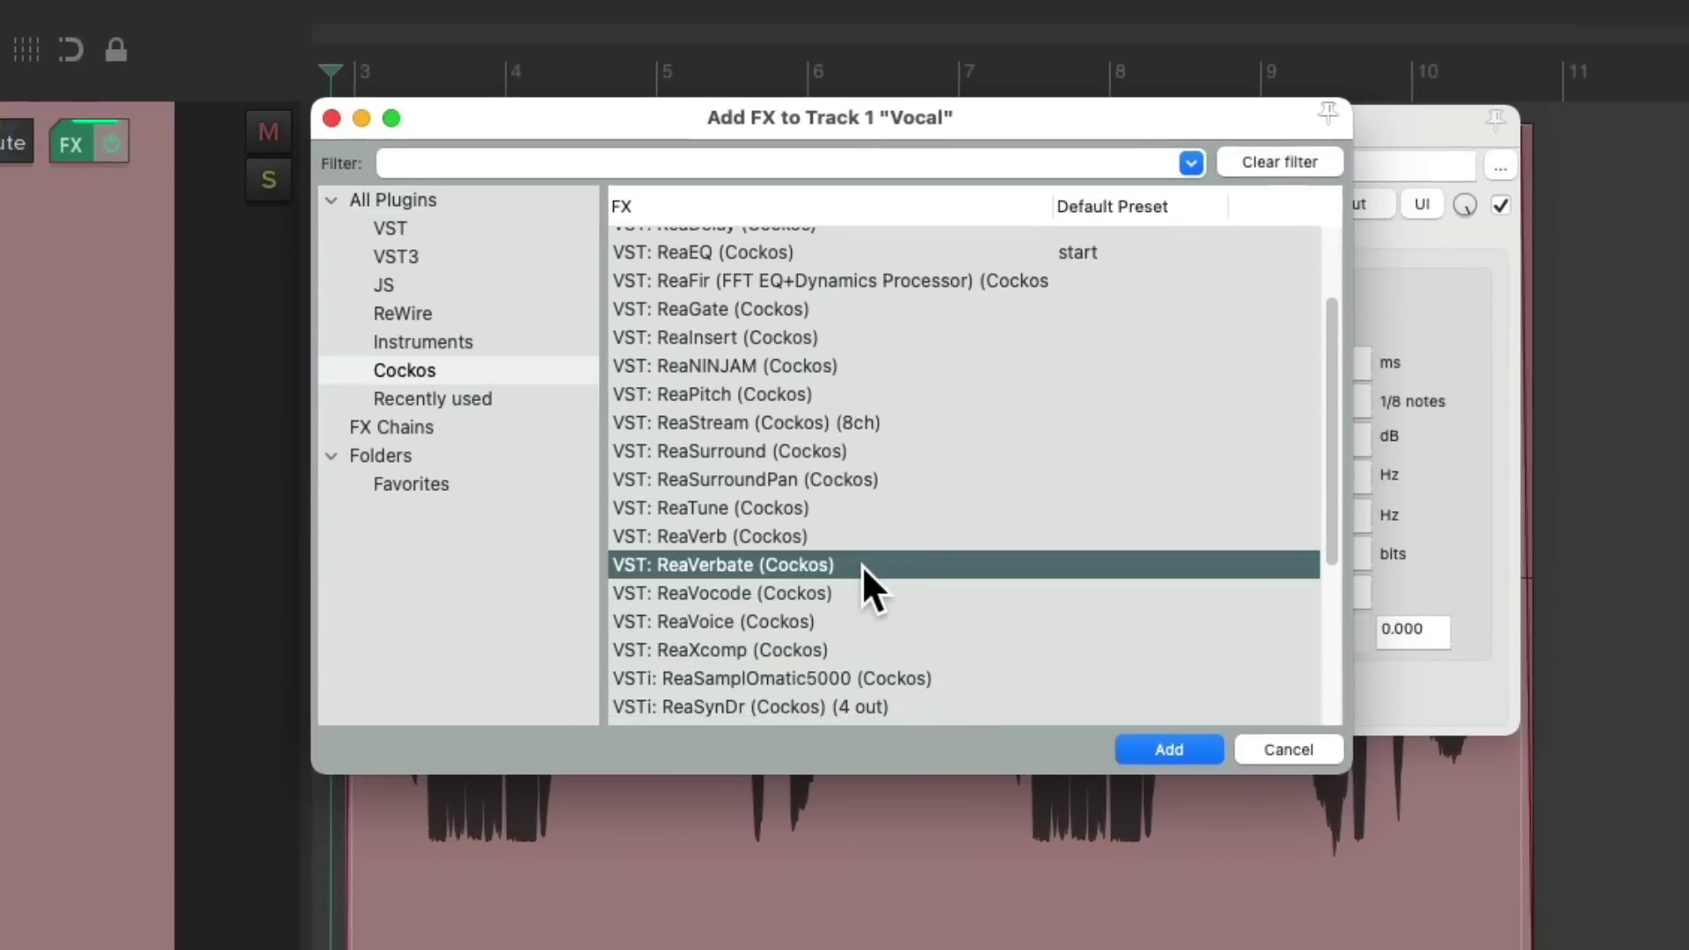
double_click(862, 565)
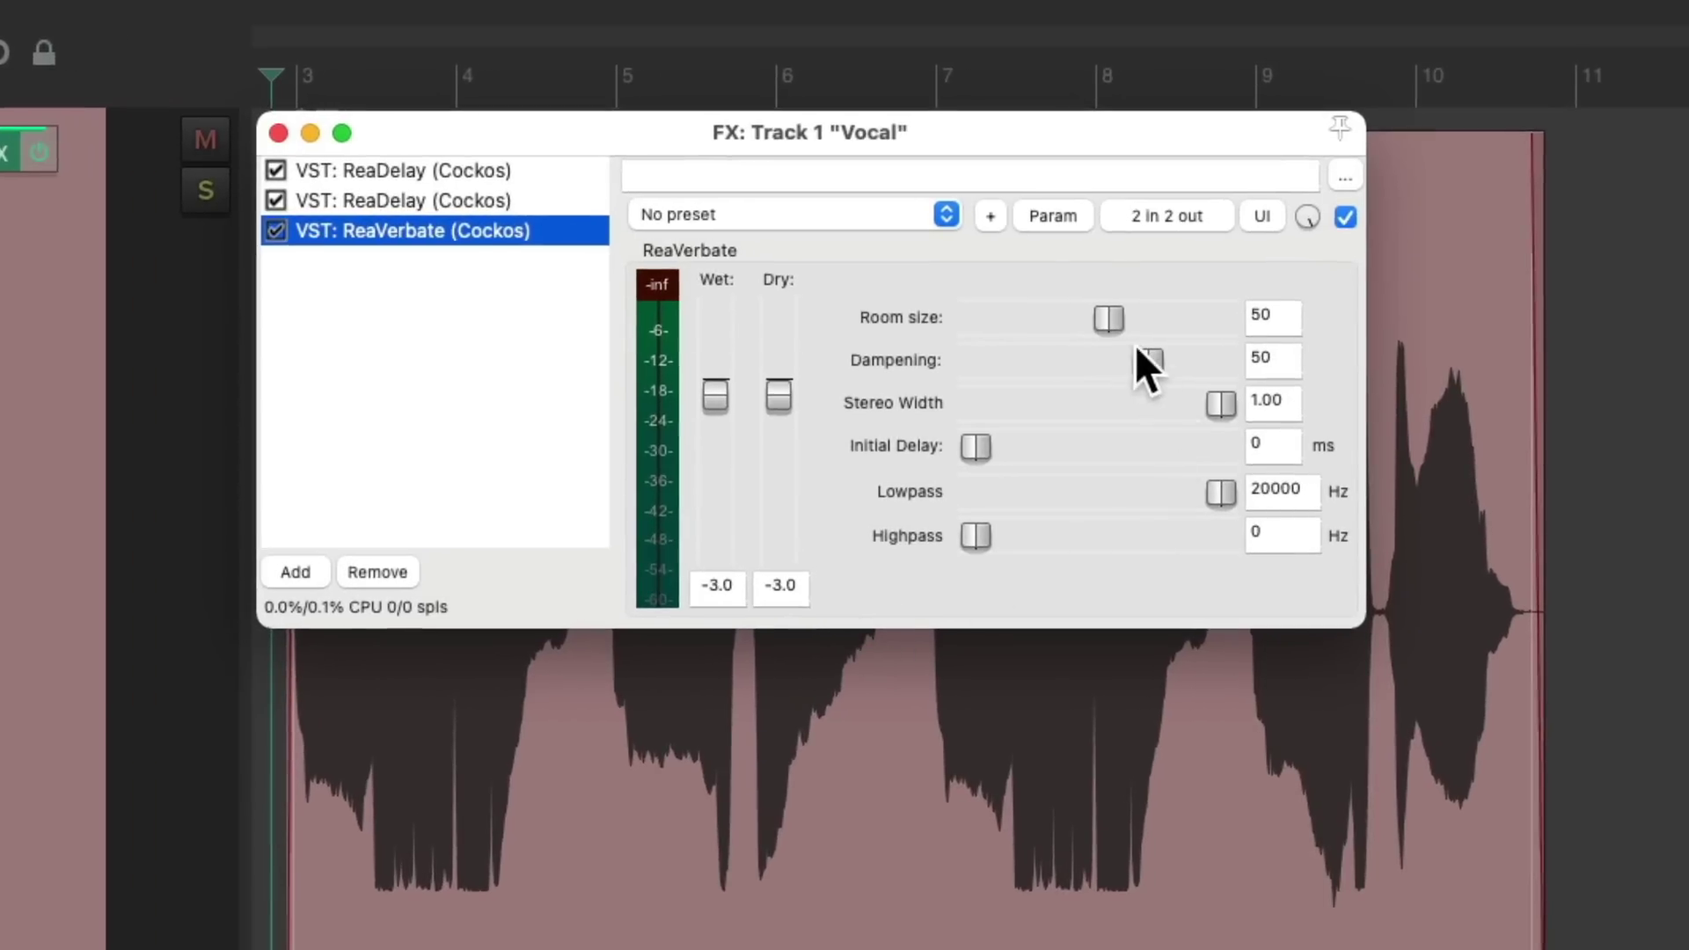
- Set the vocal reverb's room size to 93, dry level to +0.0 dB and wet level to about -15.7 dB
left_click_drag(1123, 319, 1155, 324)
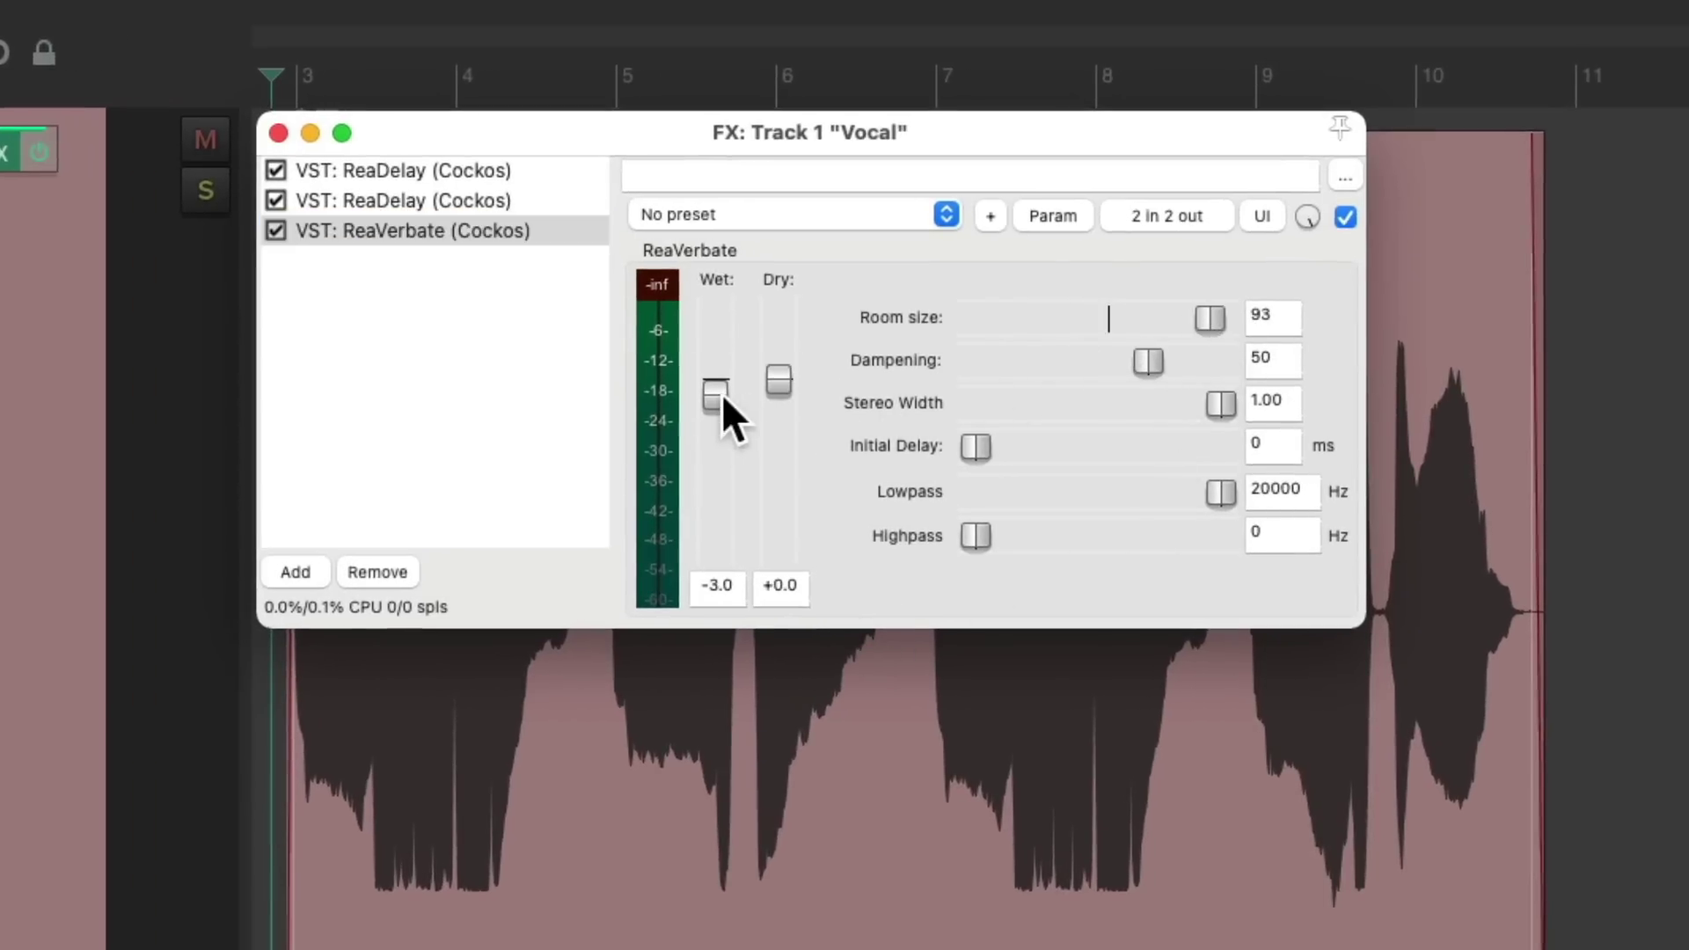
left_click_drag(722, 393, 716, 462)
key("space")
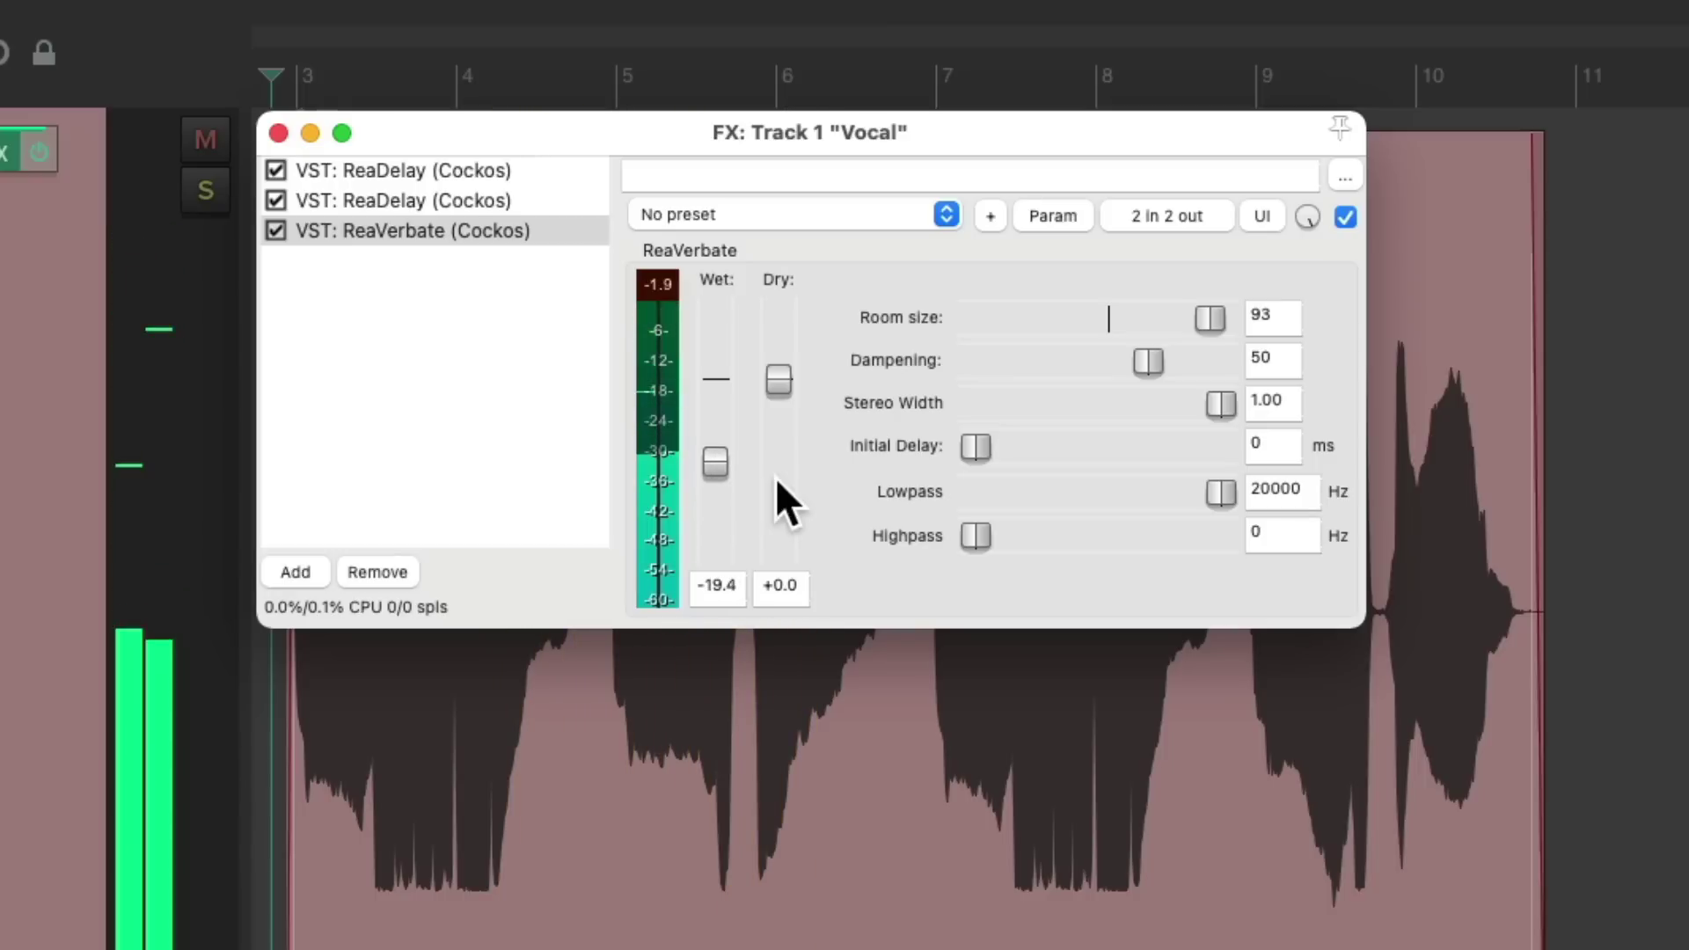
mouse_move(717, 461)
left_mouse_down()
mouse_move(715, 440)
mouse_move(718, 457)
left_mouse_up()
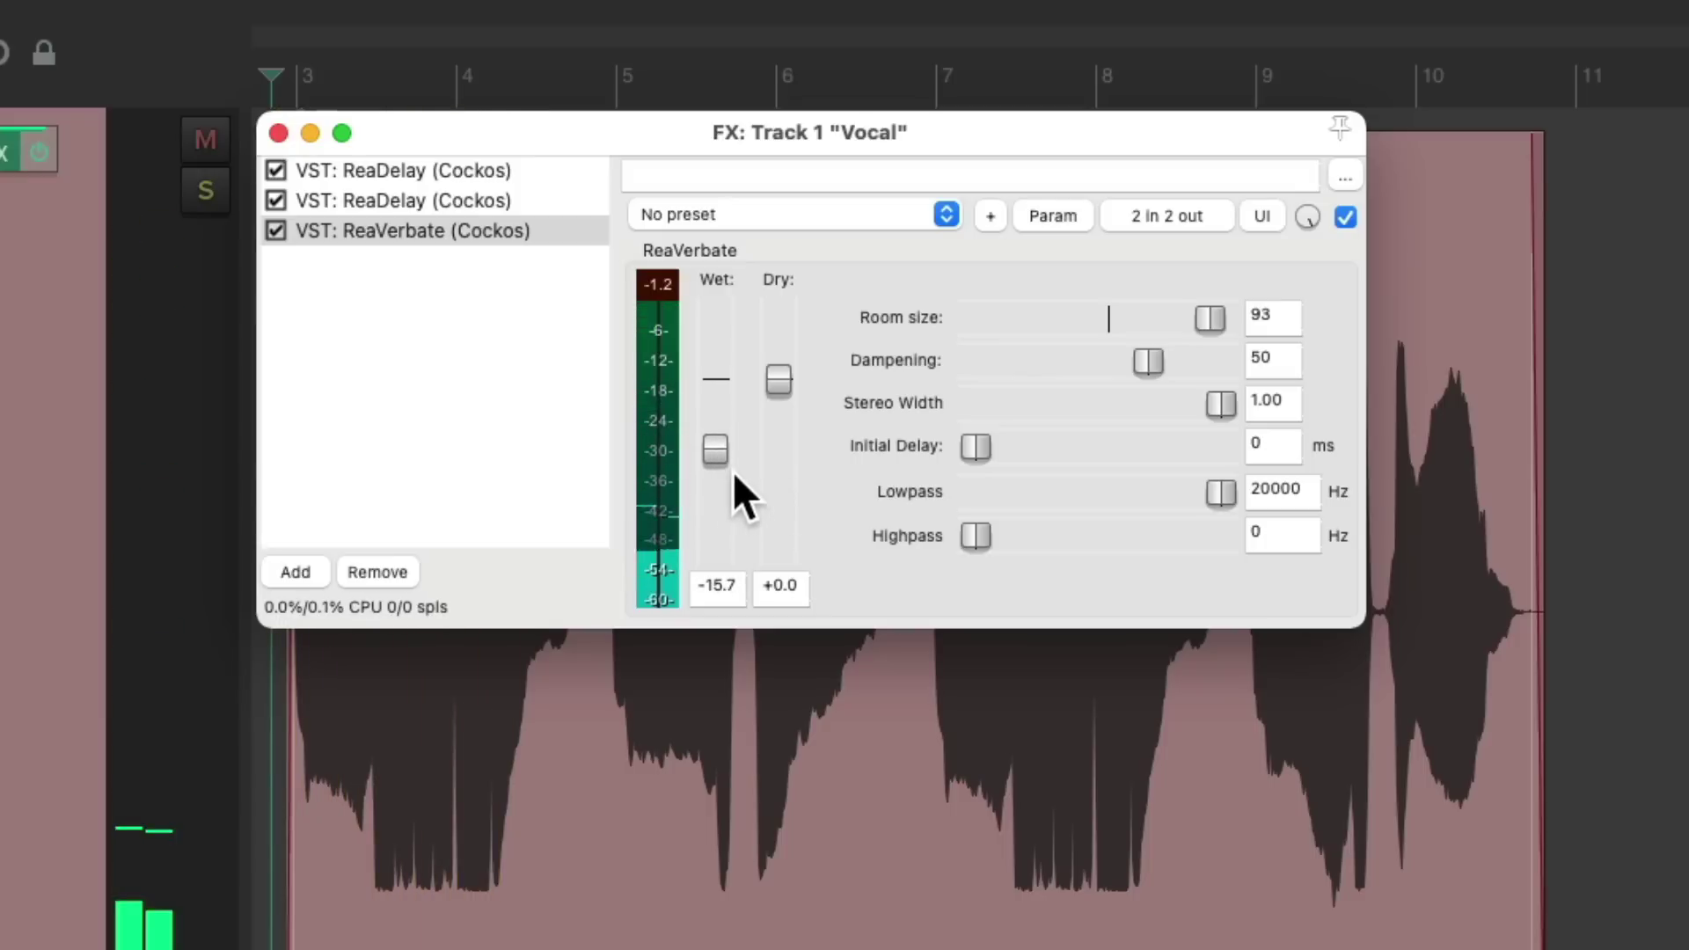
- Review the three vocal effects in turn and lower the reverb's wet level to about -19.0 dB during playback
left_click(567, 175)
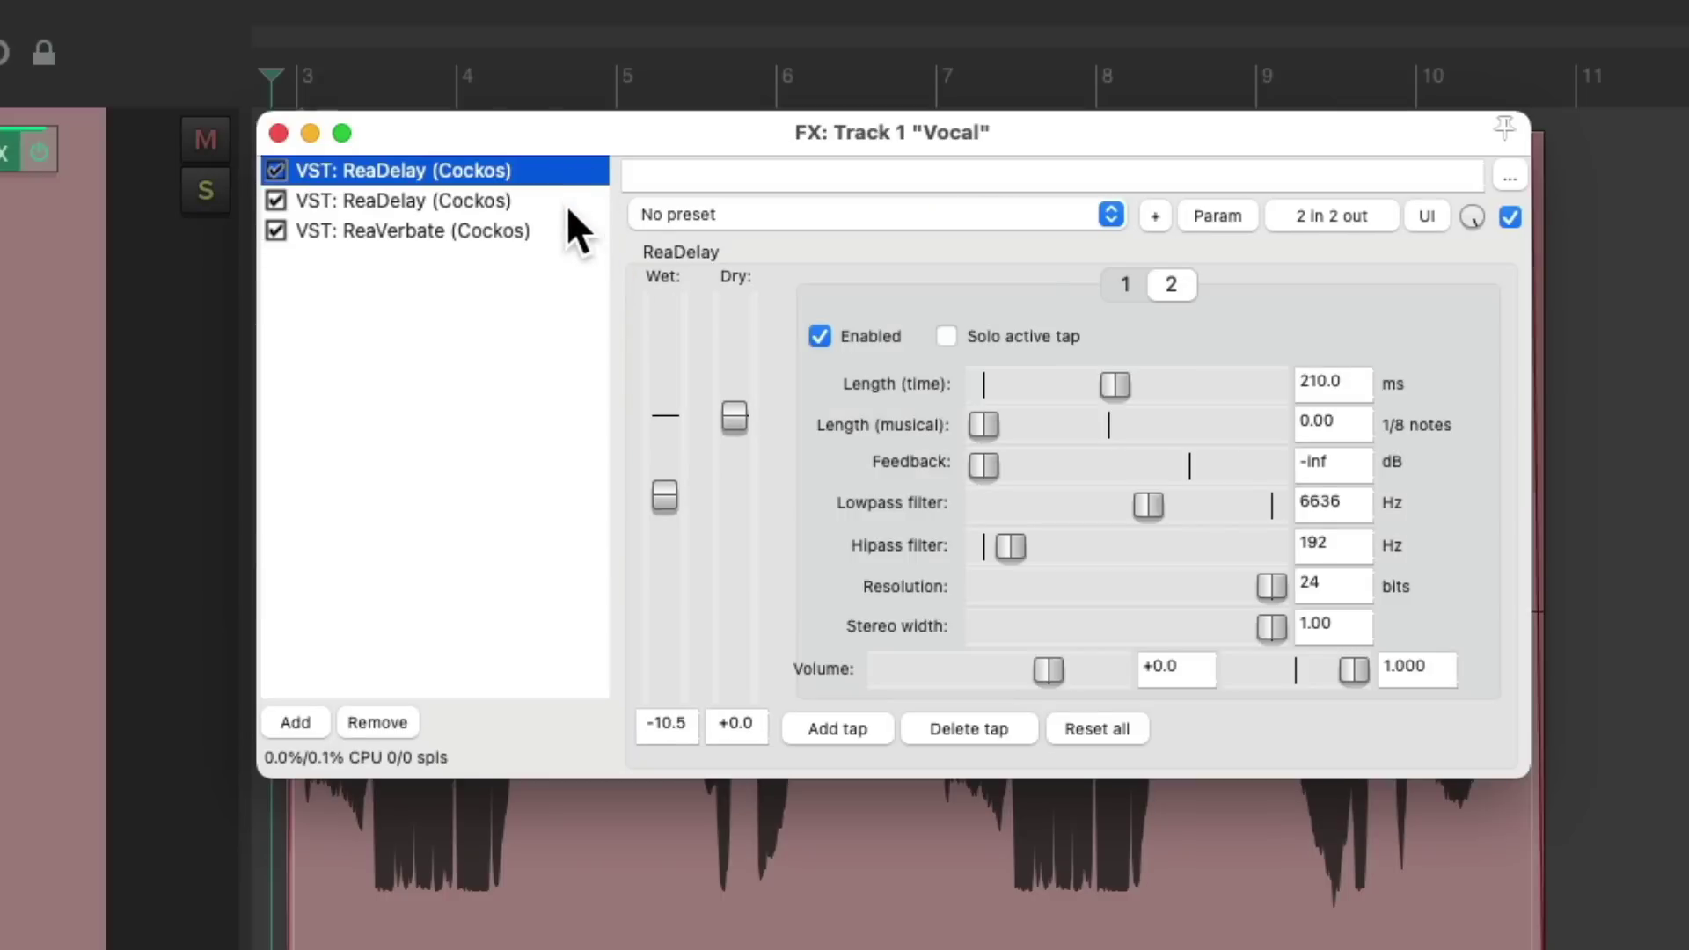
left_click(571, 204)
left_click(562, 238)
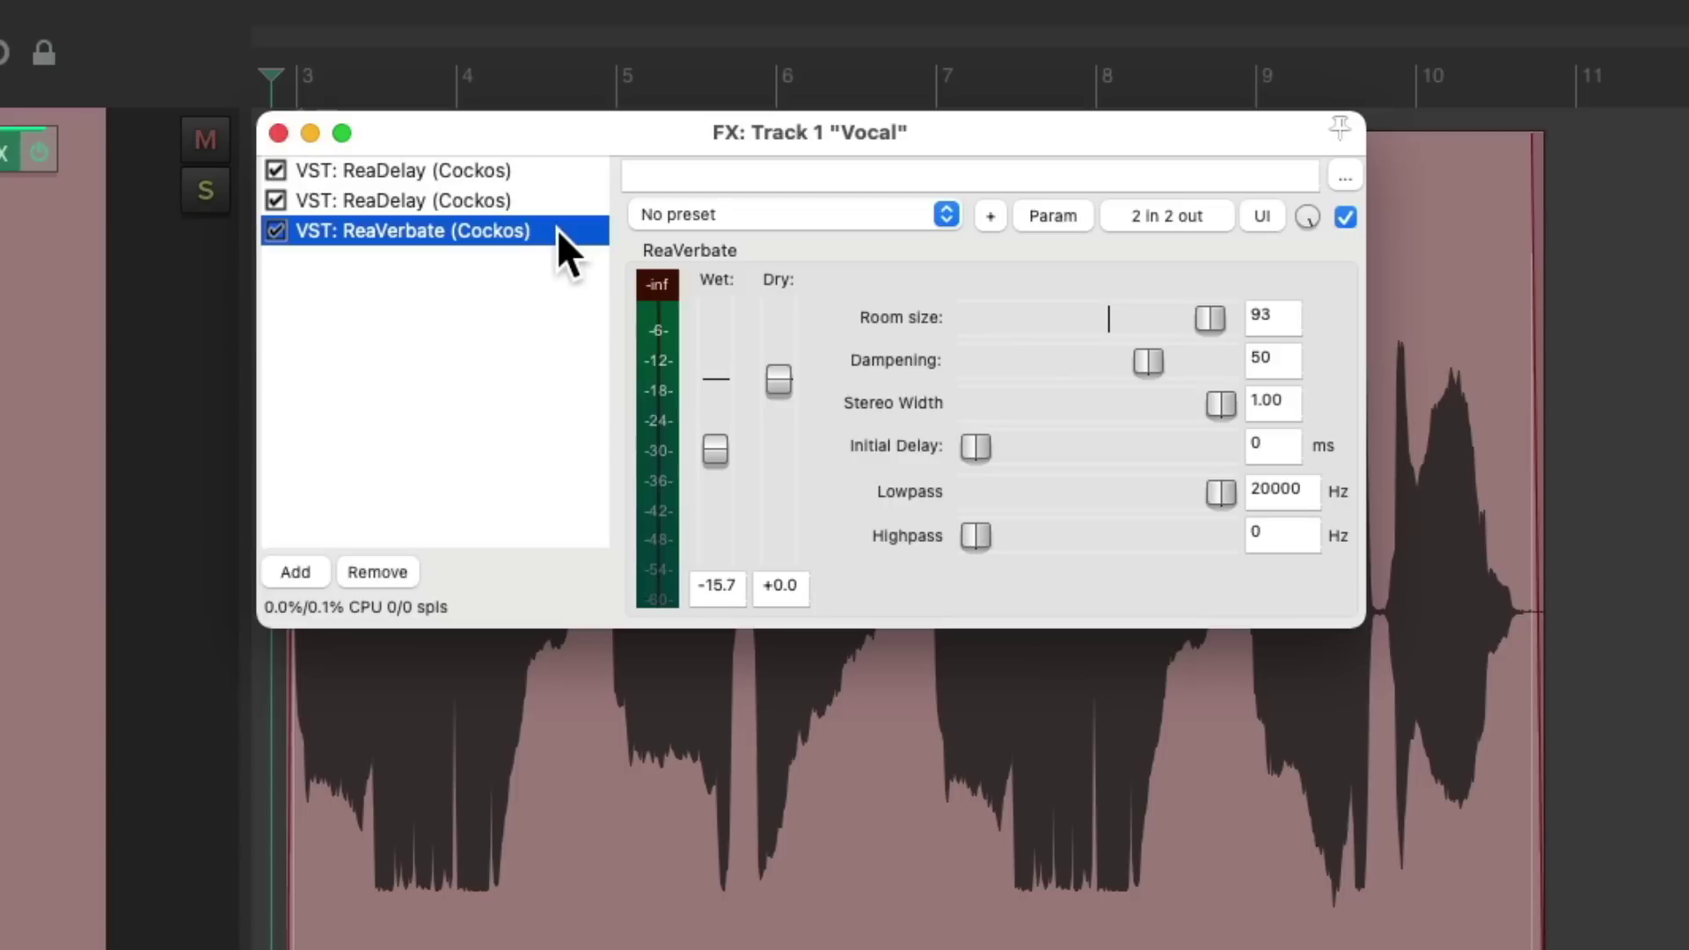
left_click(557, 330)
key("space")
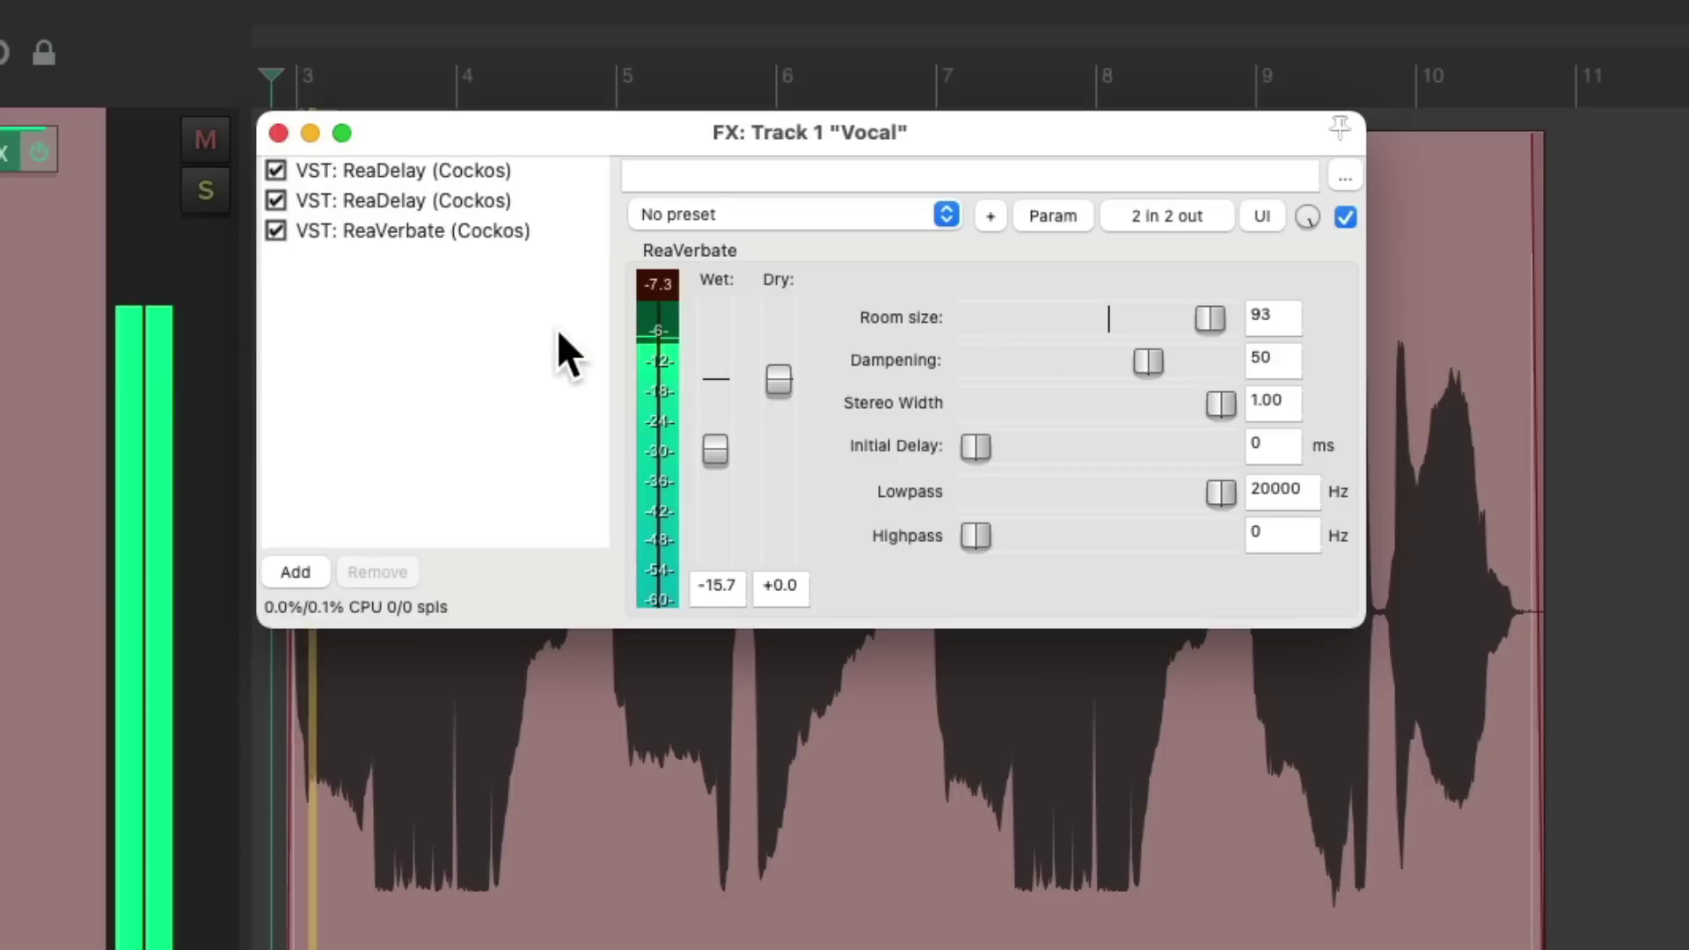
left_click_drag(714, 441, 714, 451)
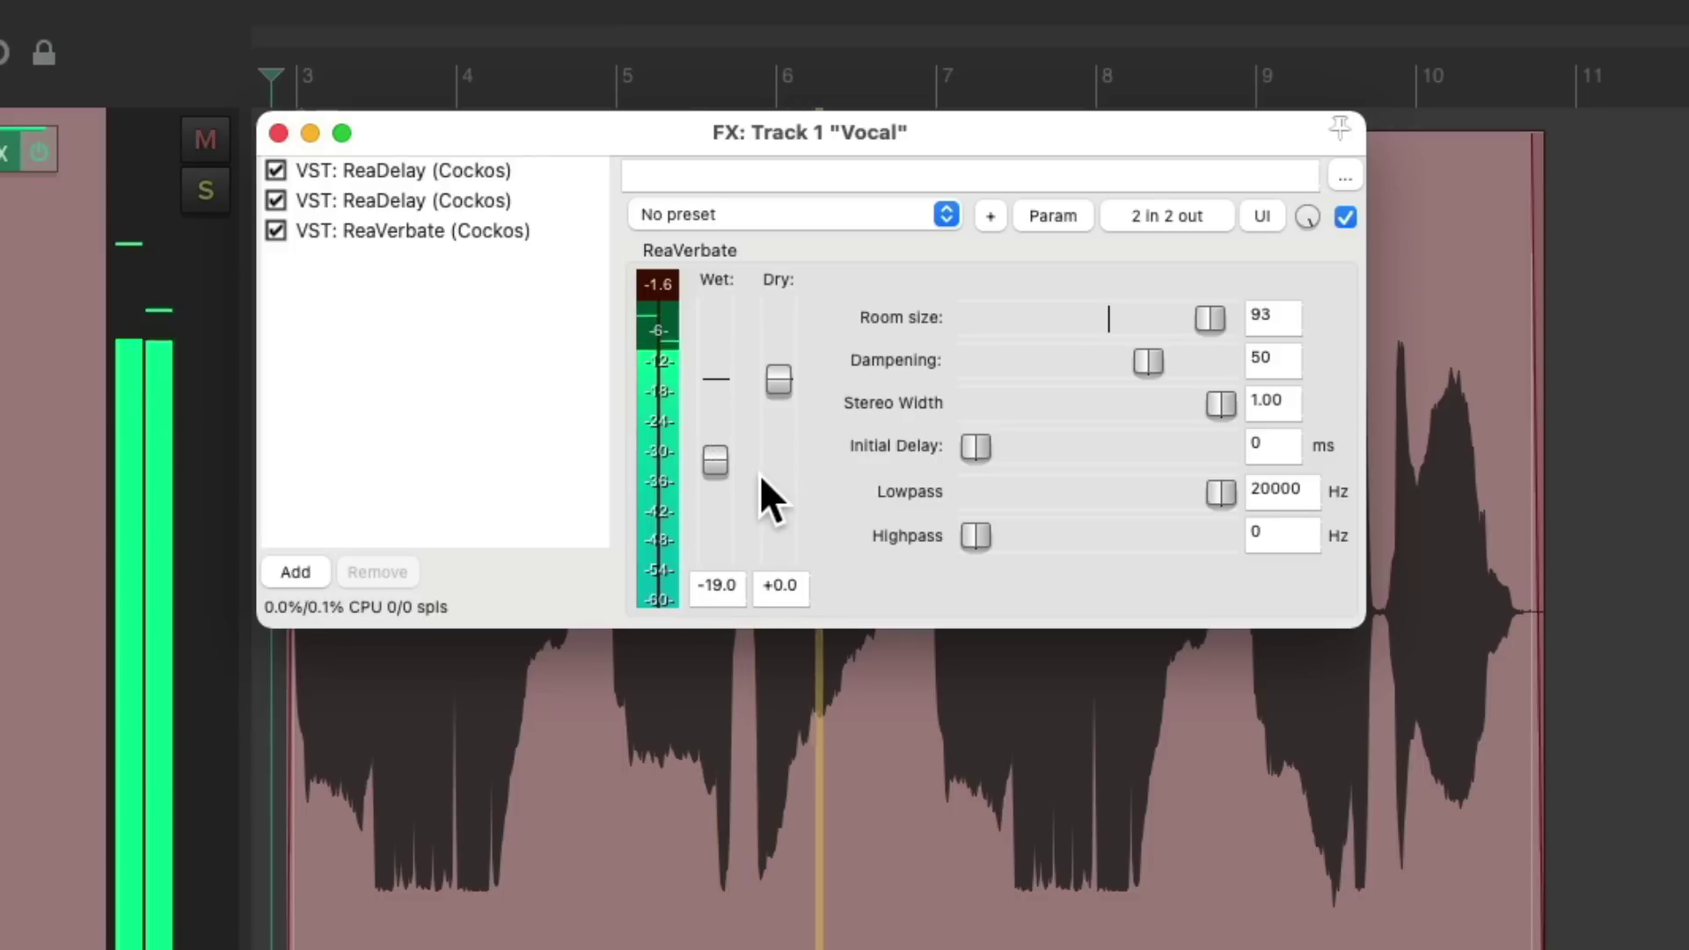
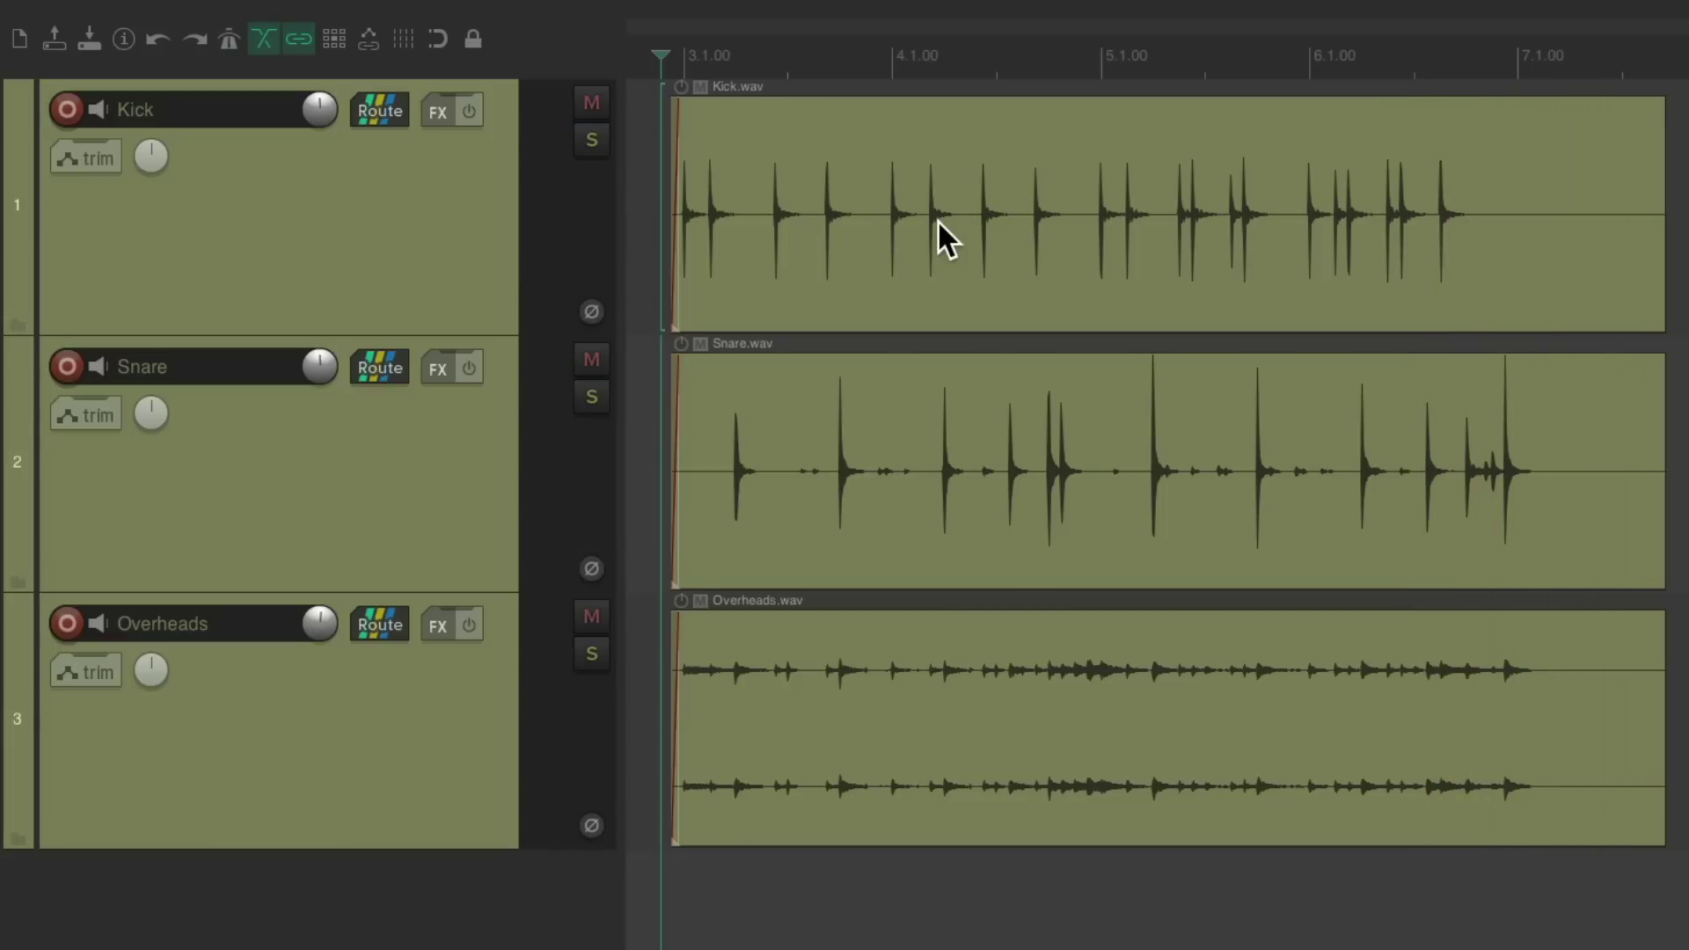
- Solo the Kick track and play it on its own
left_click(593, 141)
key("space")
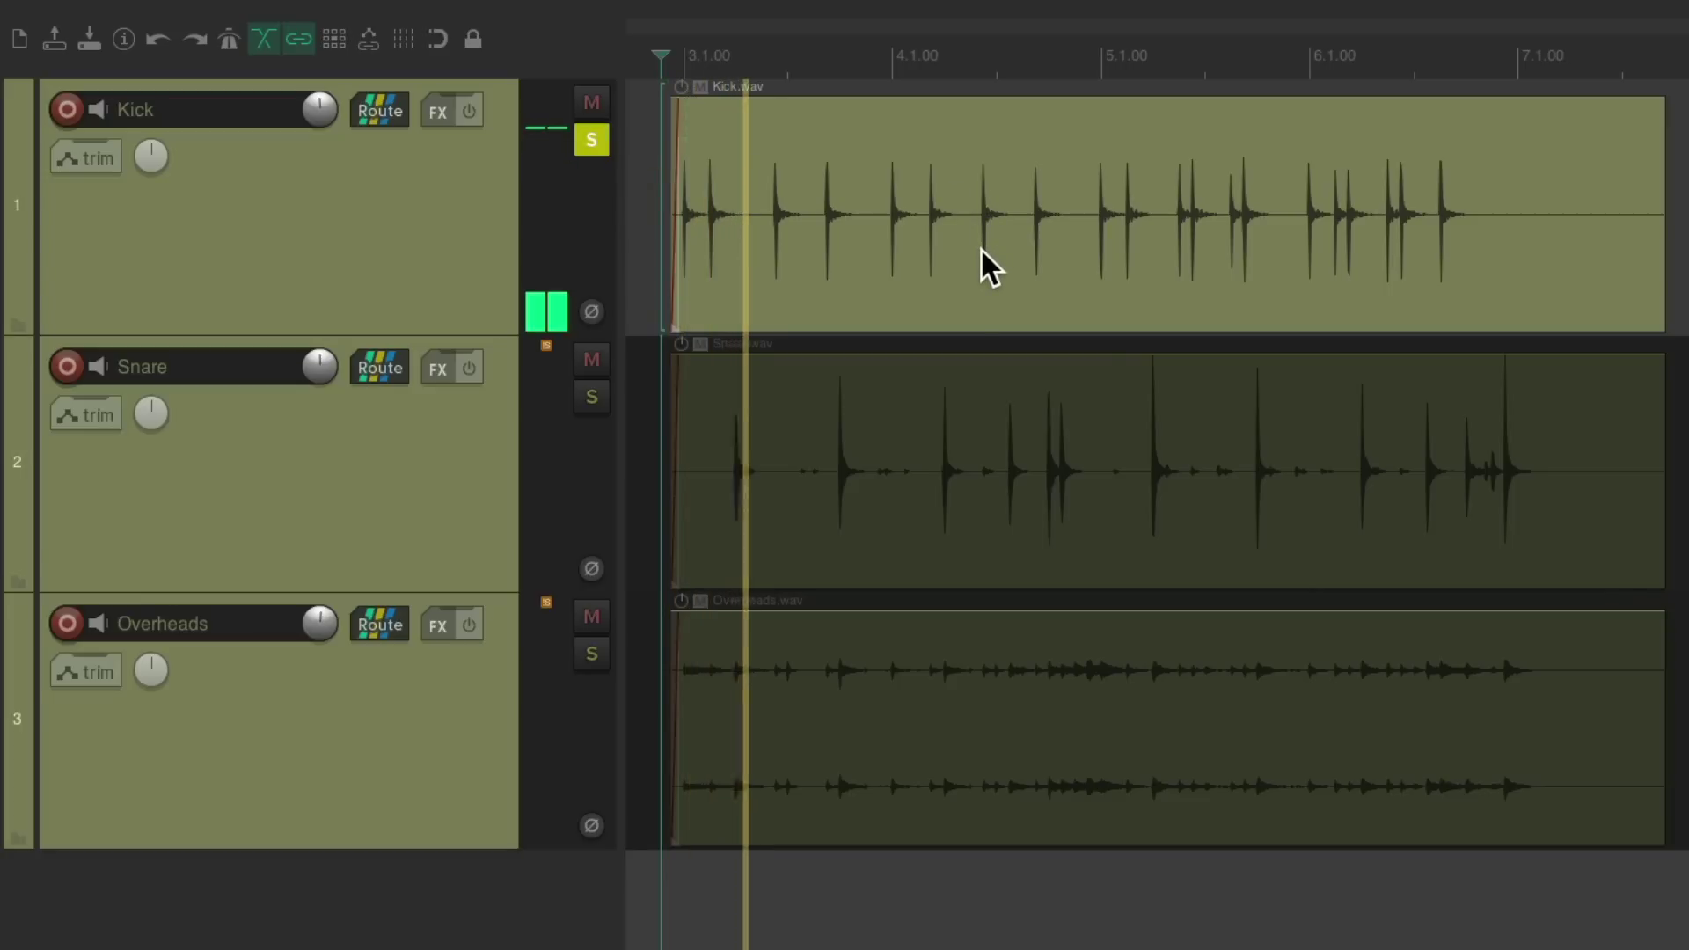
key("space")
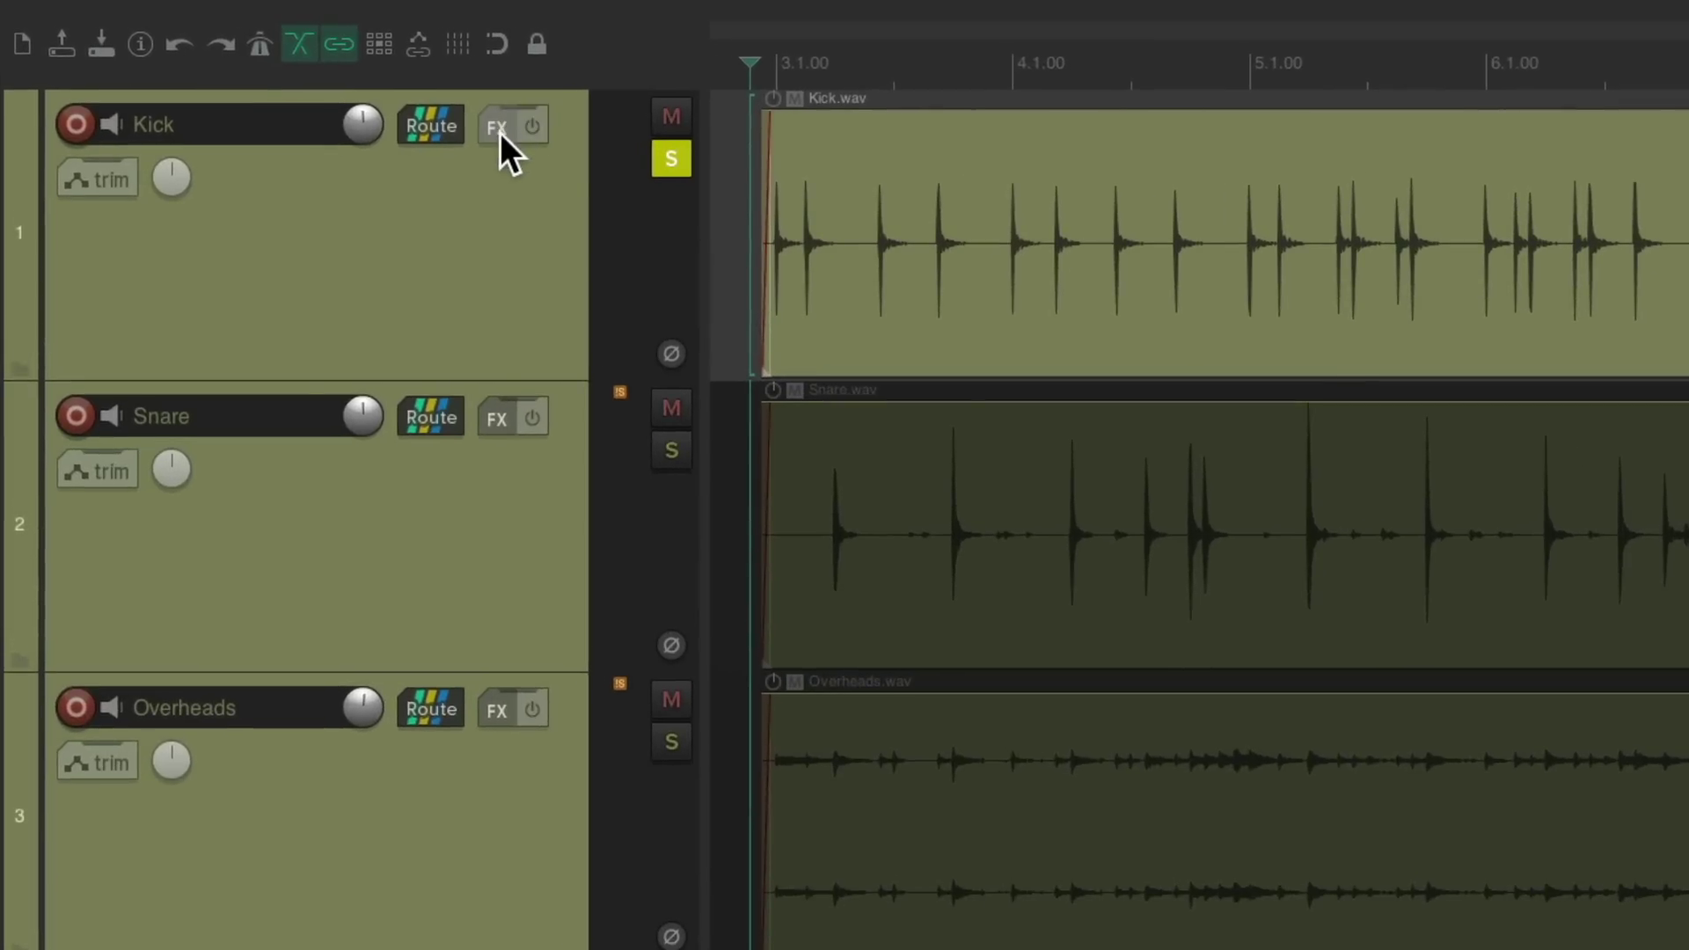
- Add ReaEQ from the Cockos plugins to the Kick track and enlarge its window
left_click(500, 132)
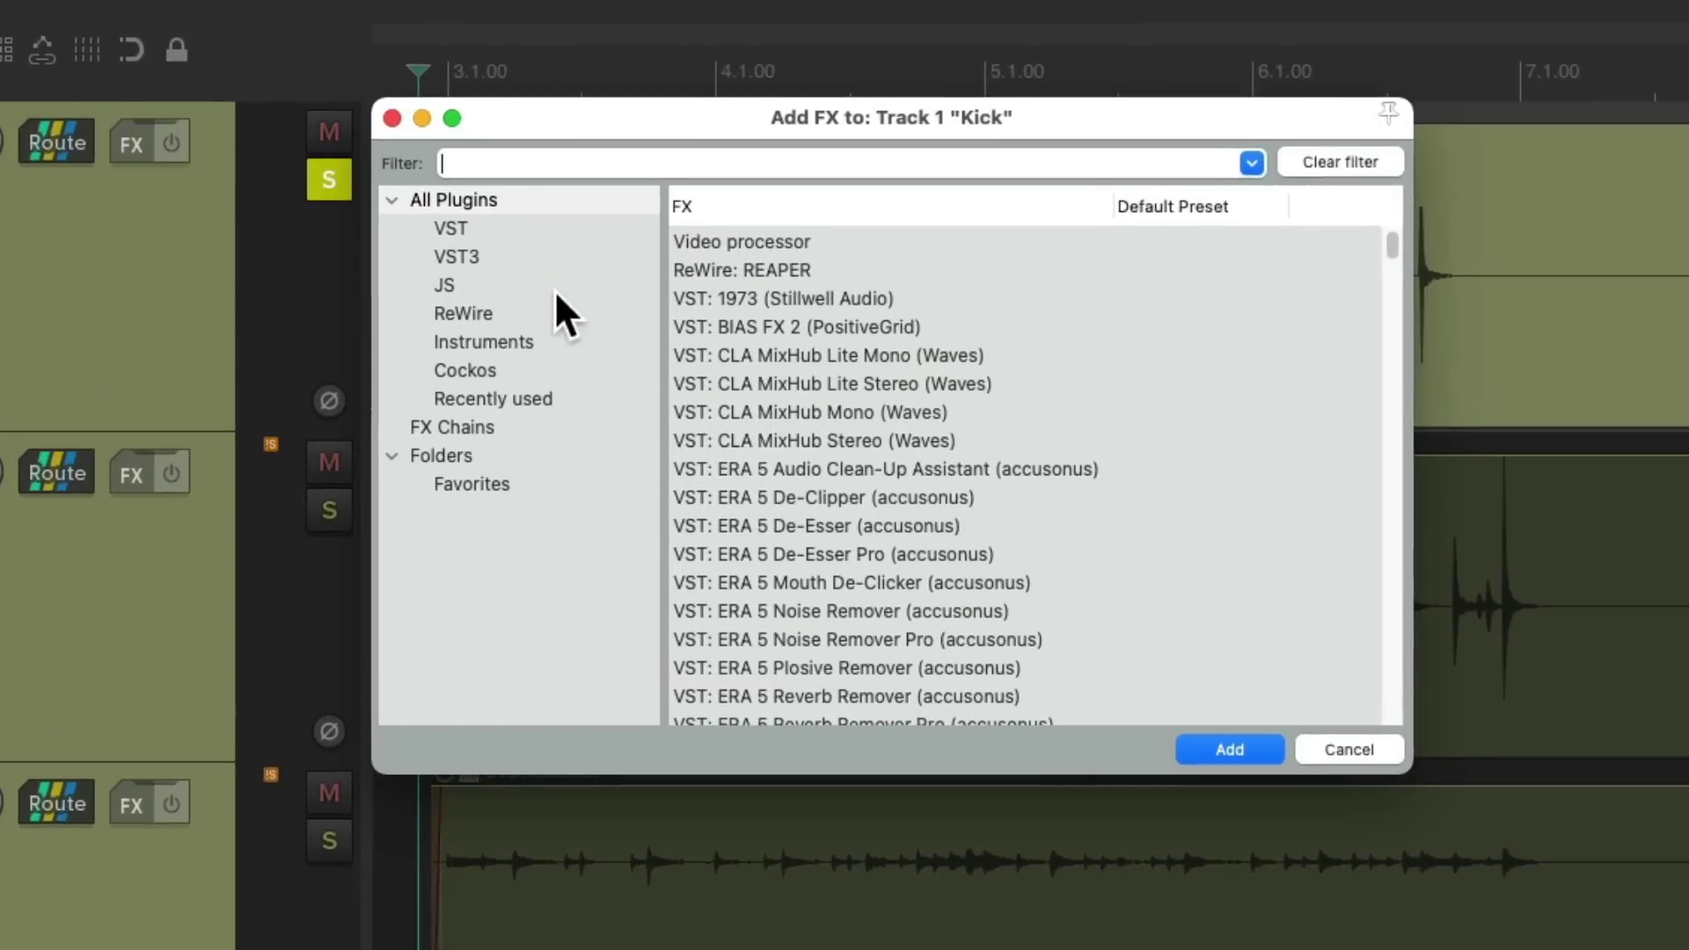
left_click(528, 370)
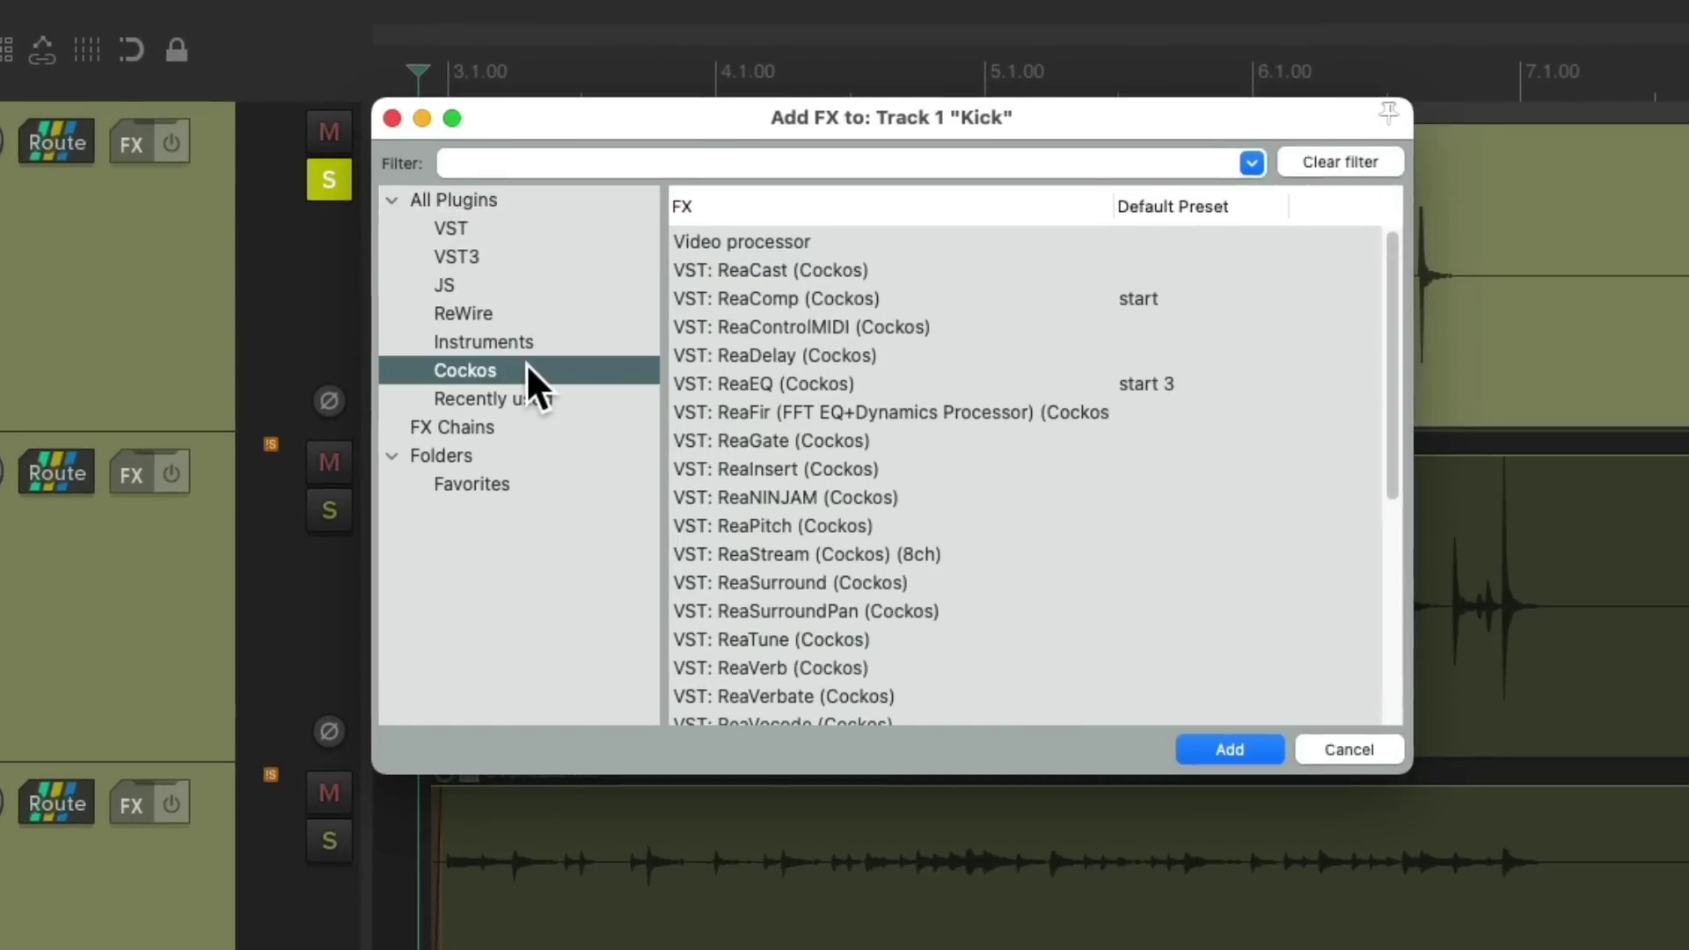
left_click(926, 380)
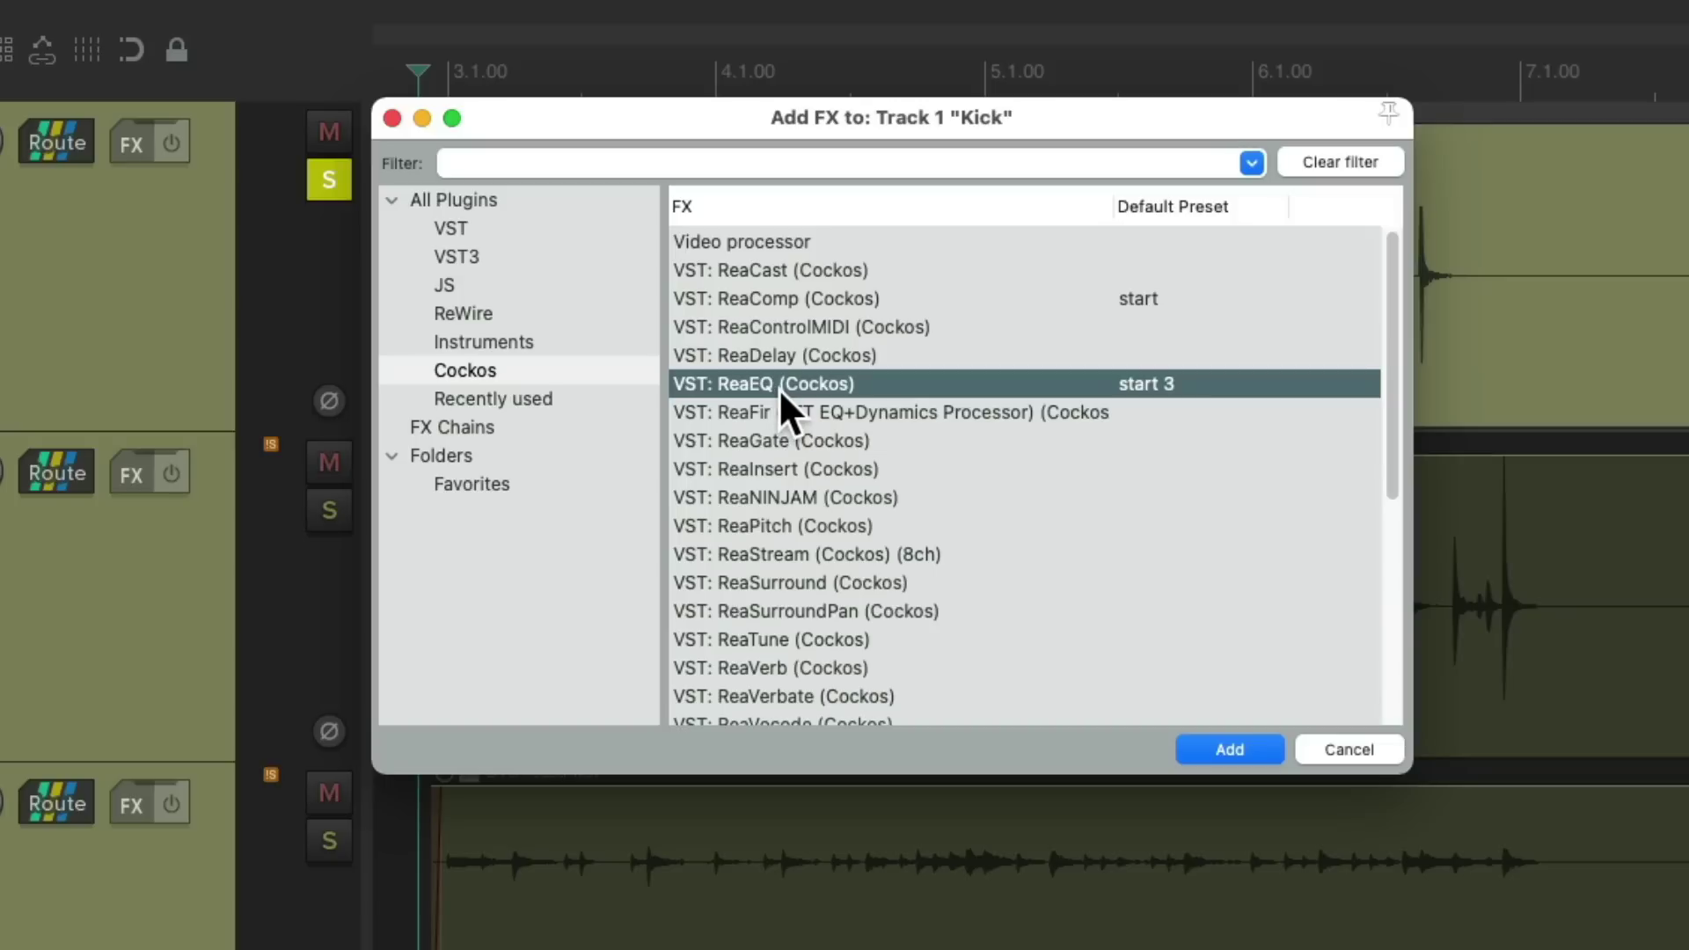
double_click(862, 382)
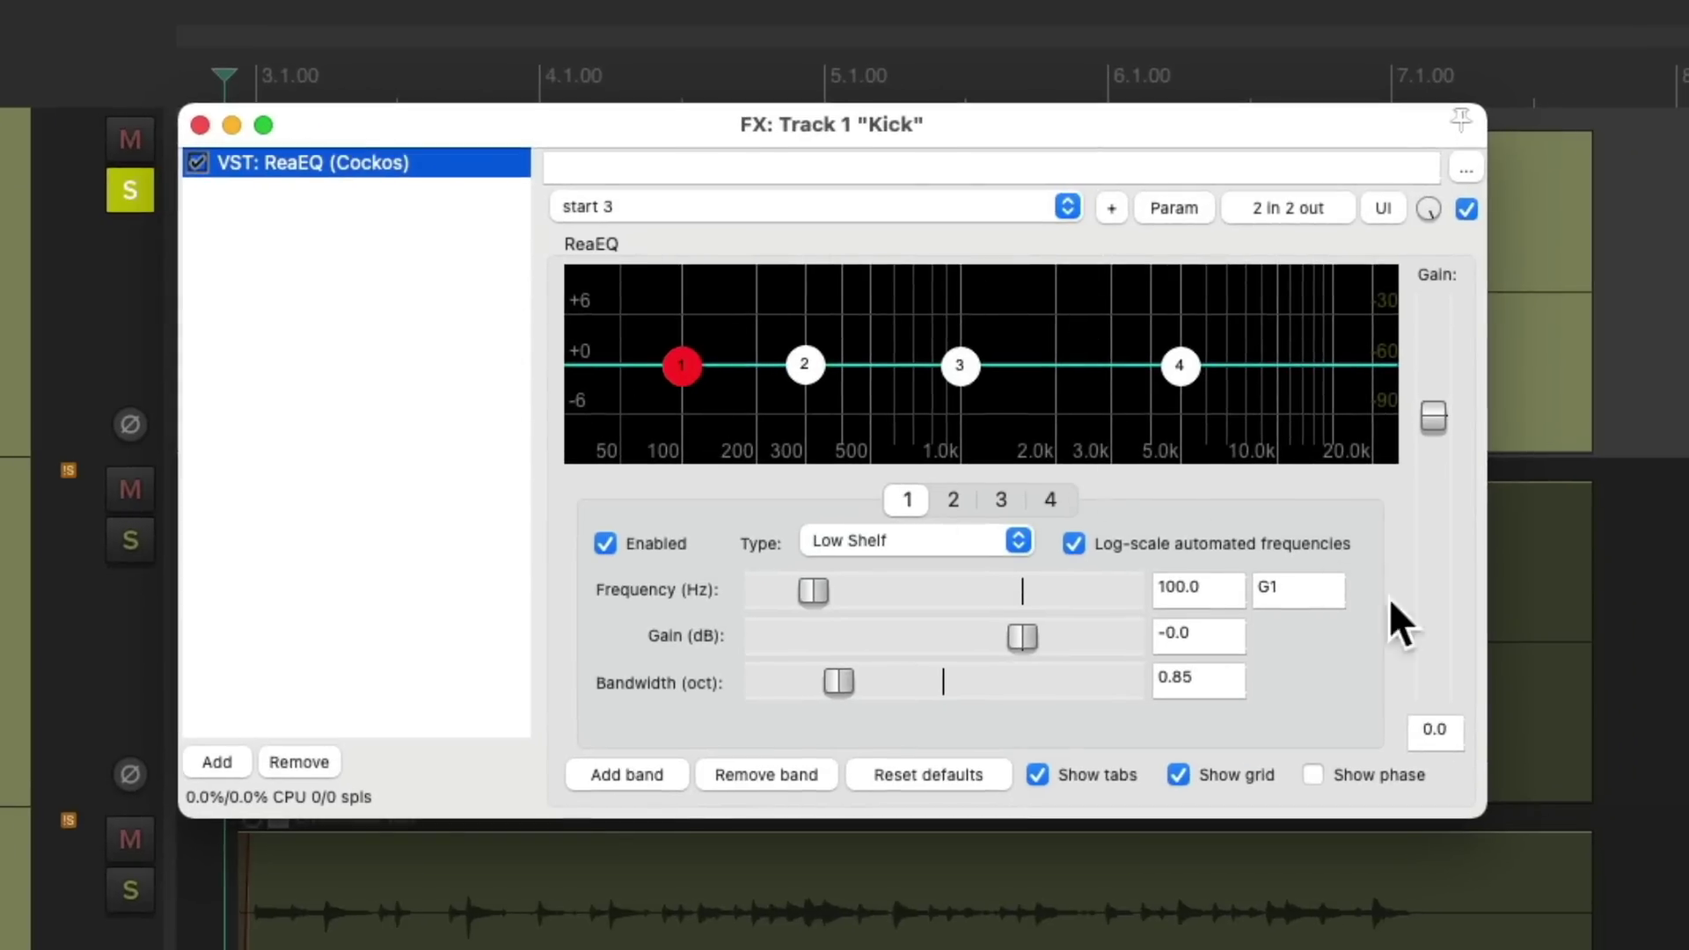
left_click_drag(1481, 805, 1535, 928)
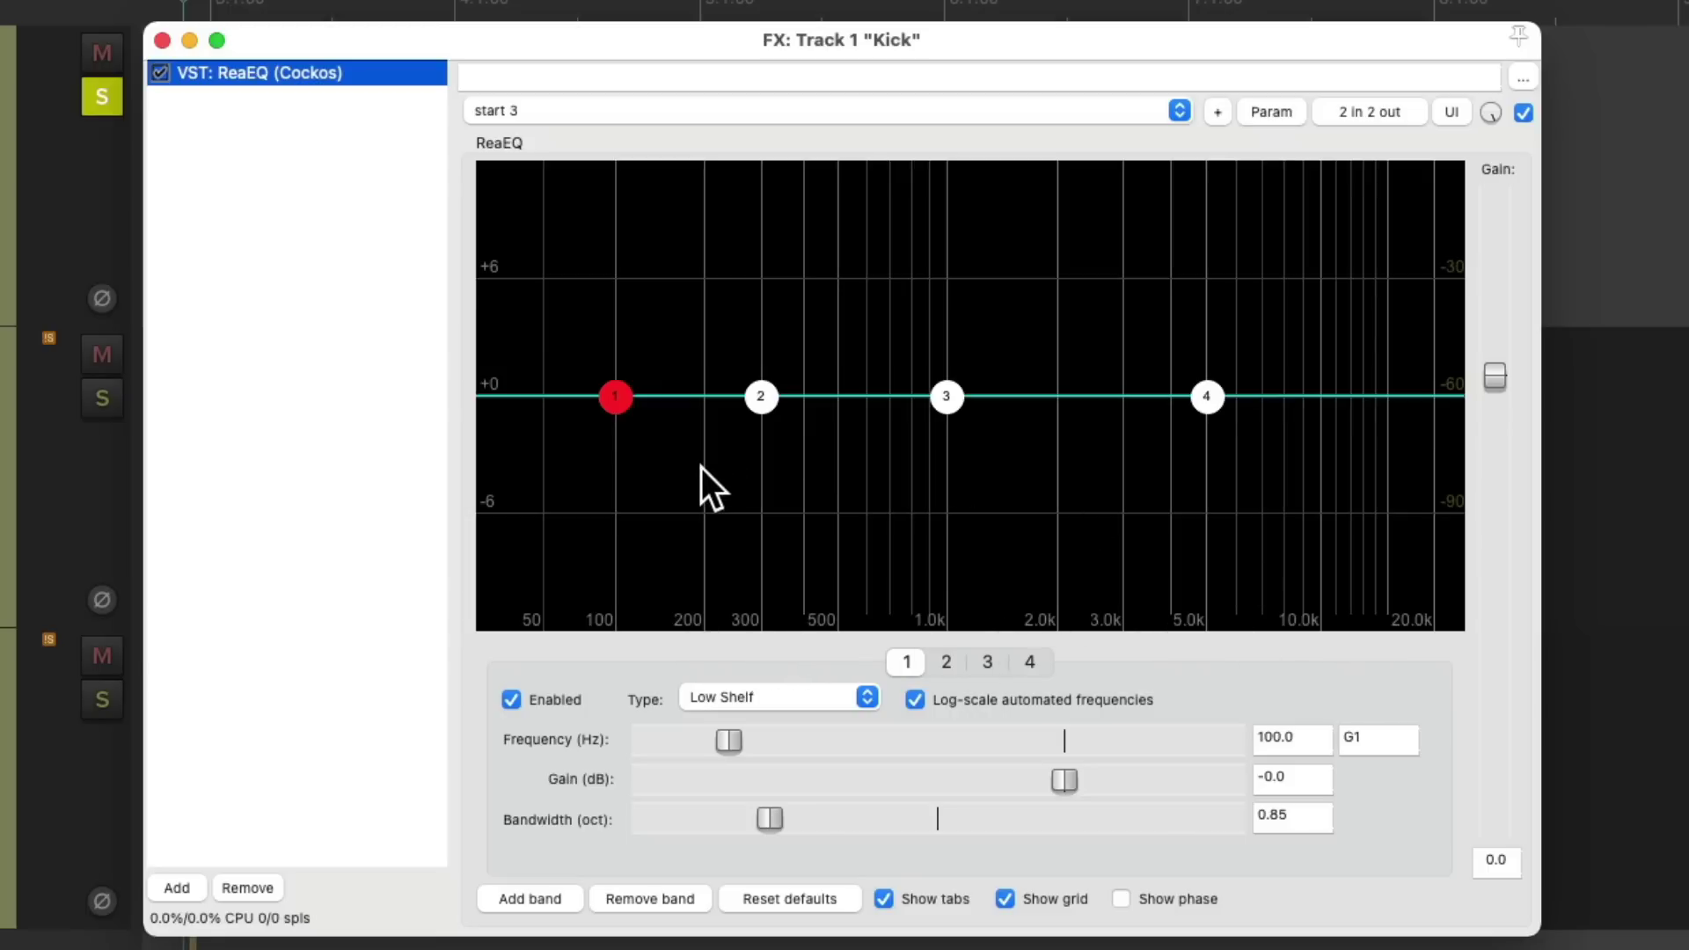
- Play the soloed kick and boost ReaEQ's low shelf band by about 2.6 dB at about 113 Hz
key("space")
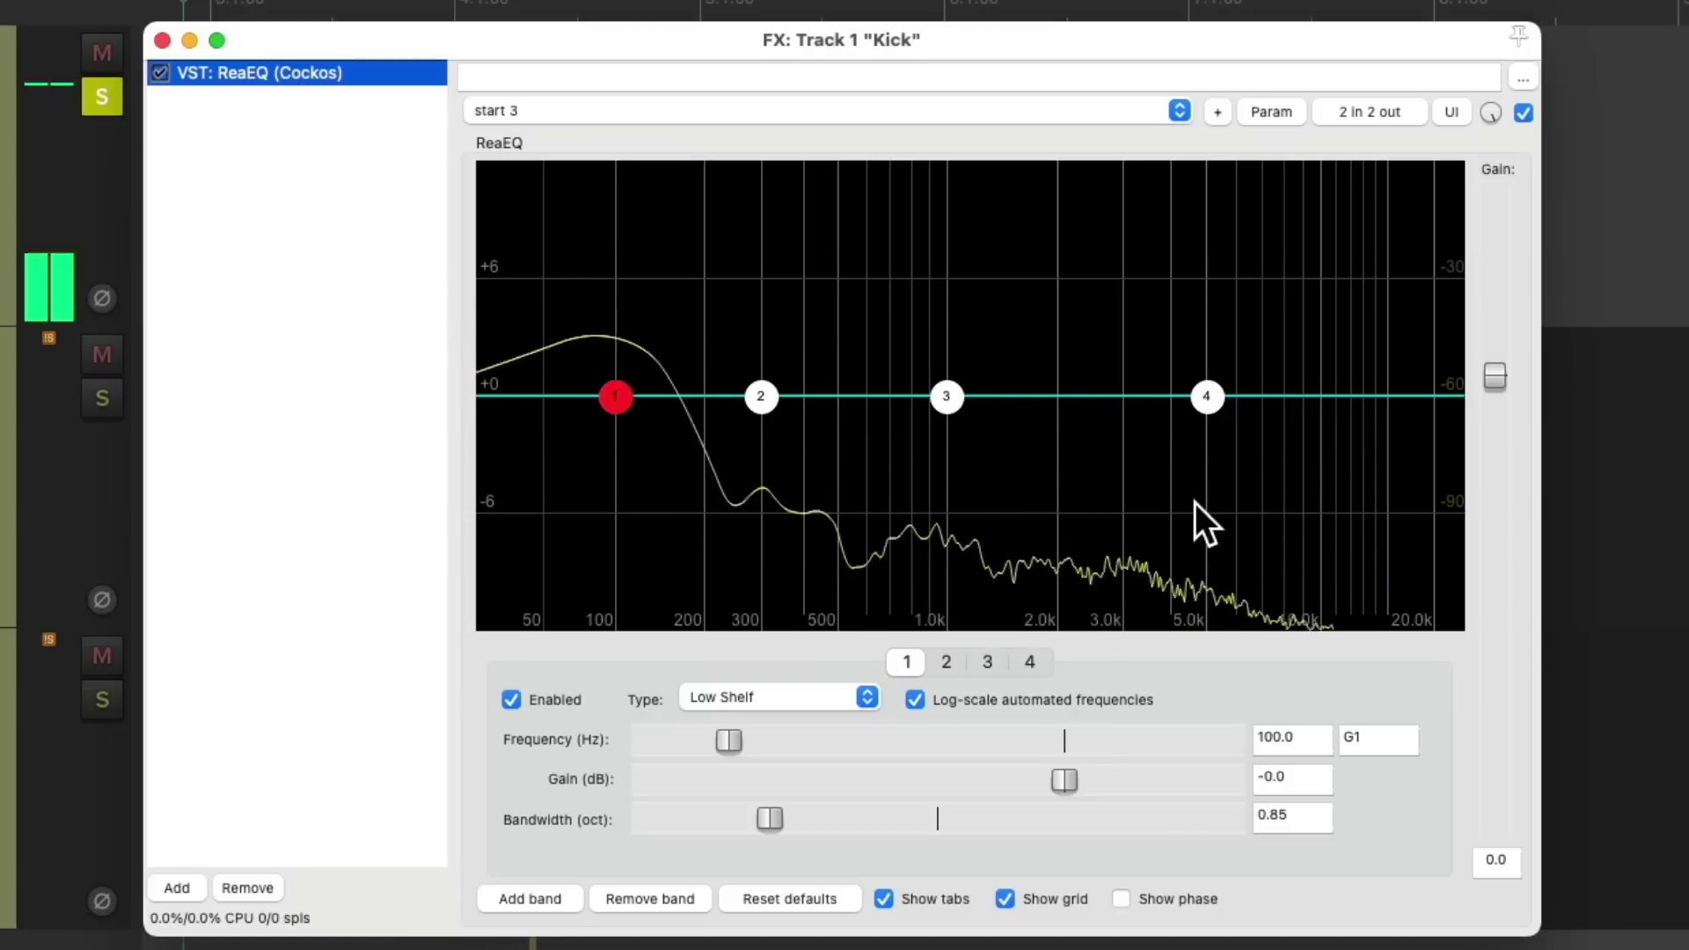
key("space")
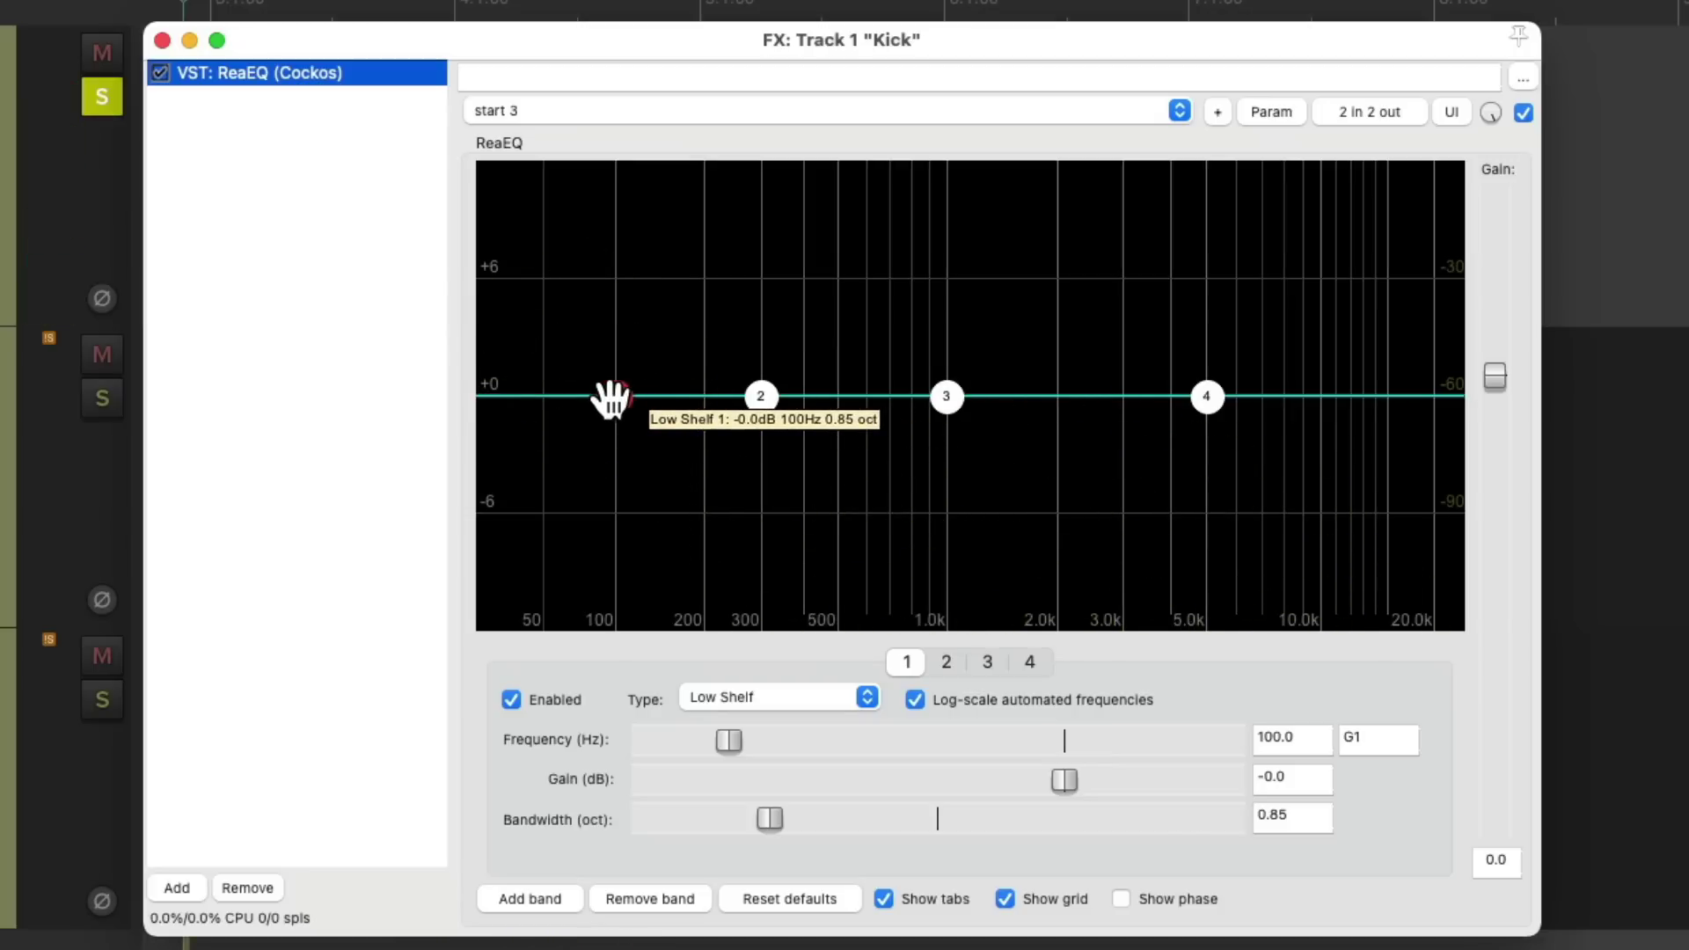
key("space")
left_click_drag(615, 381, 634, 347)
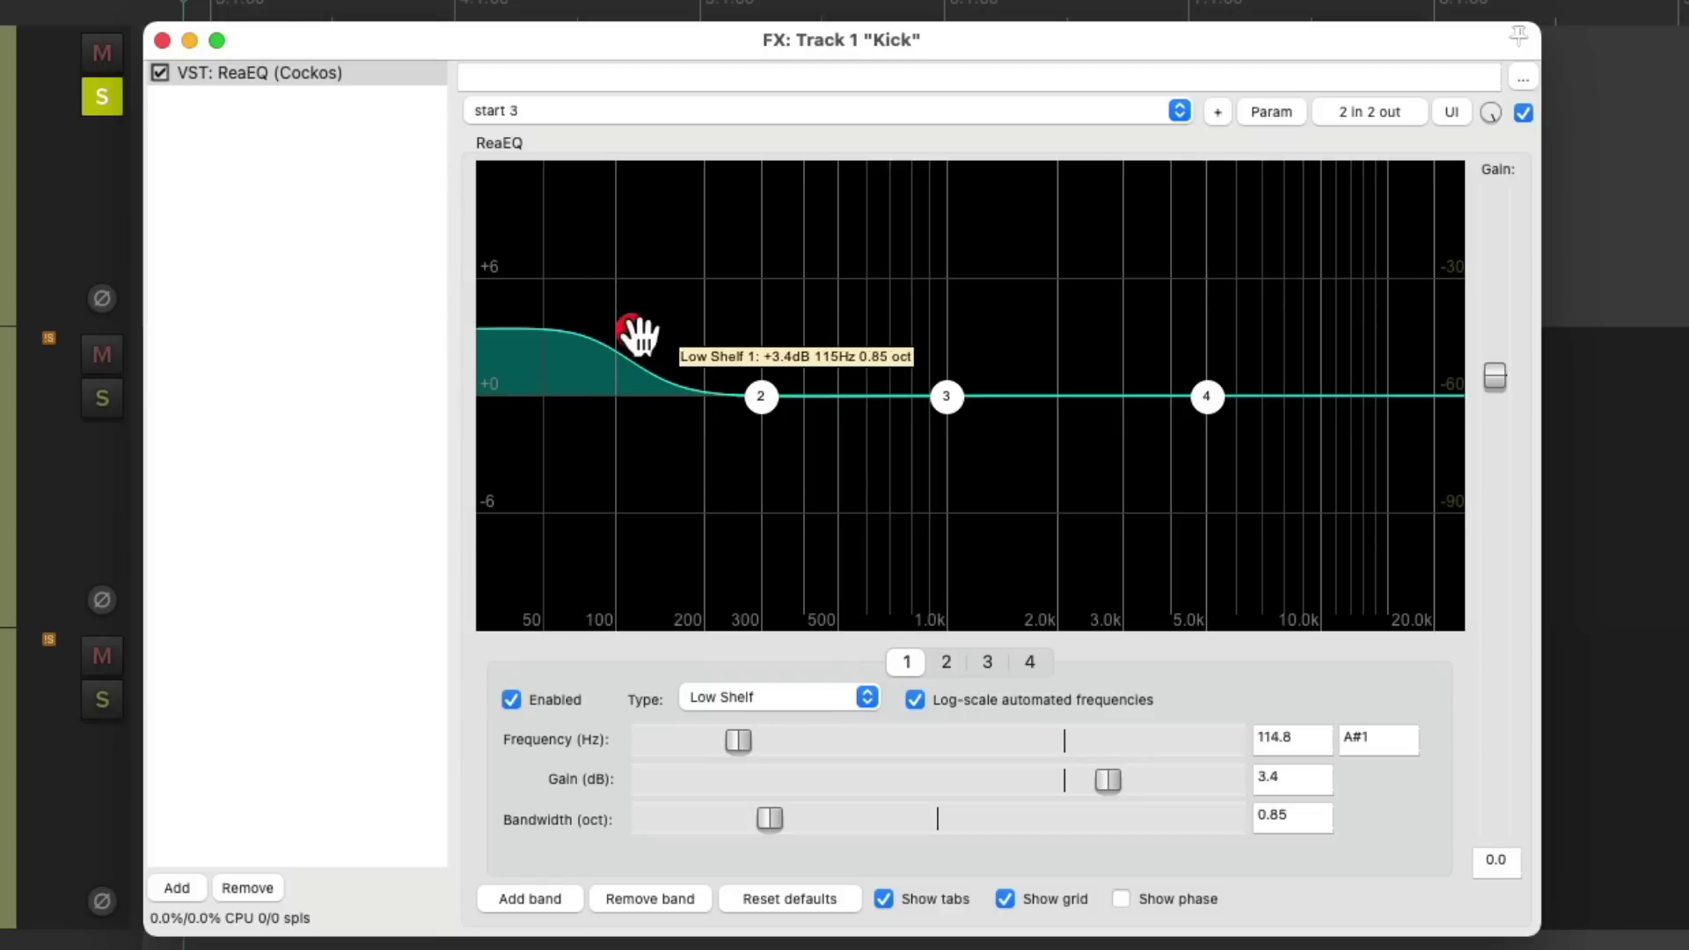
left_click_drag(636, 333, 656, 269)
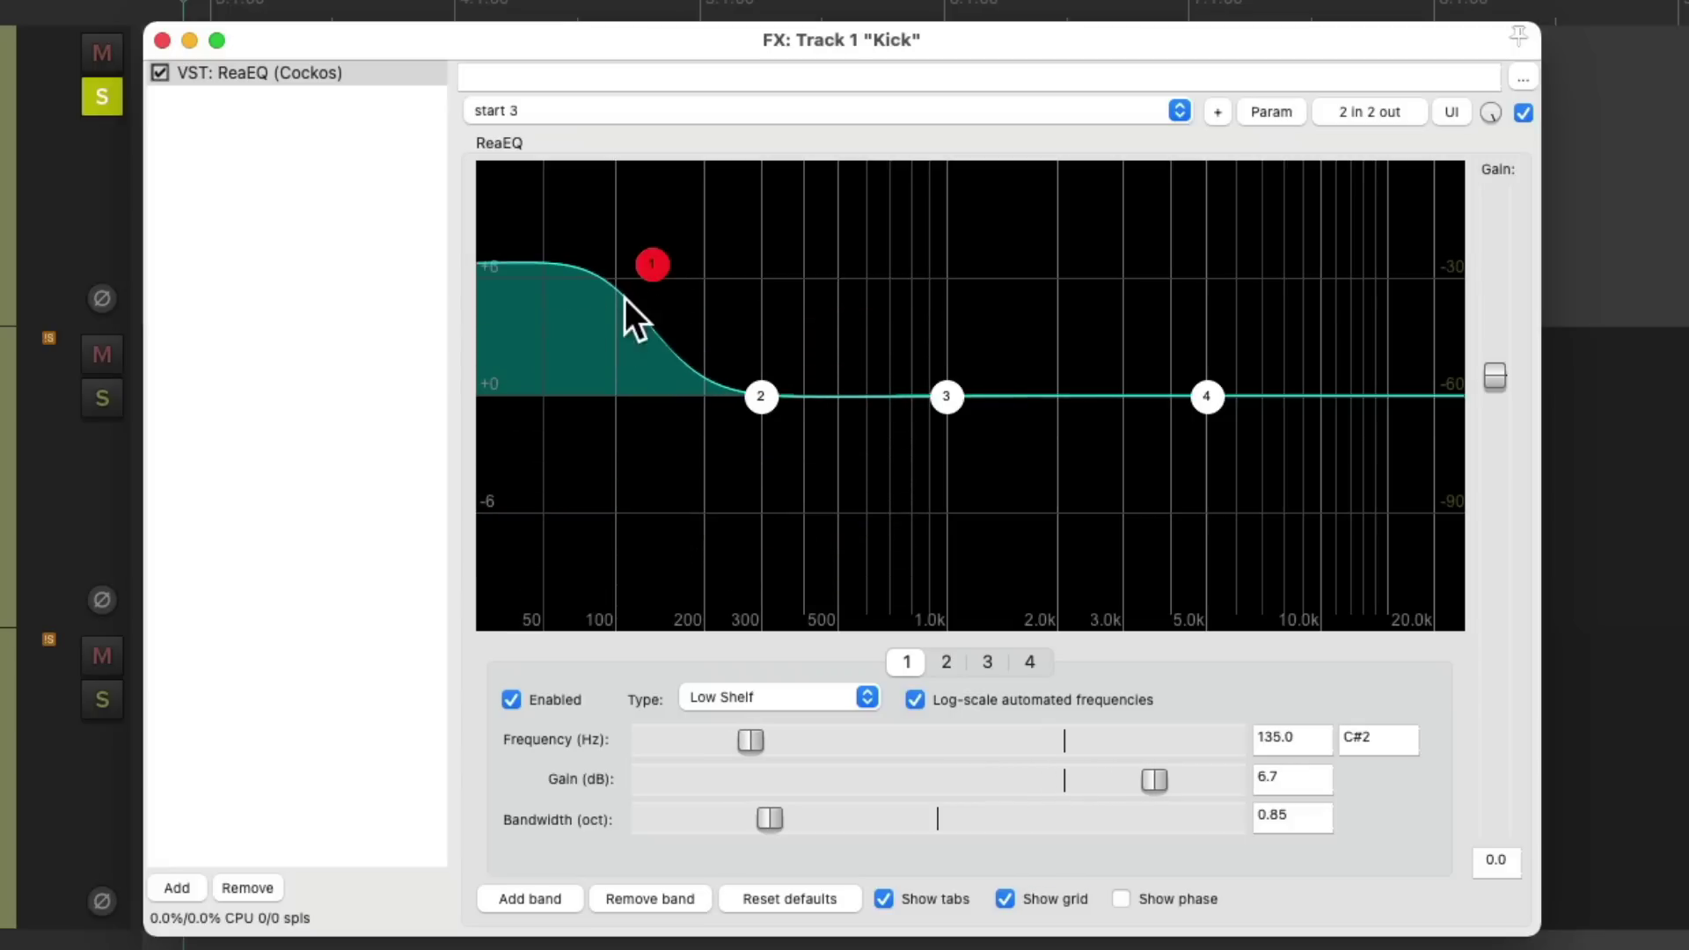
left_click_drag(651, 265, 629, 349)
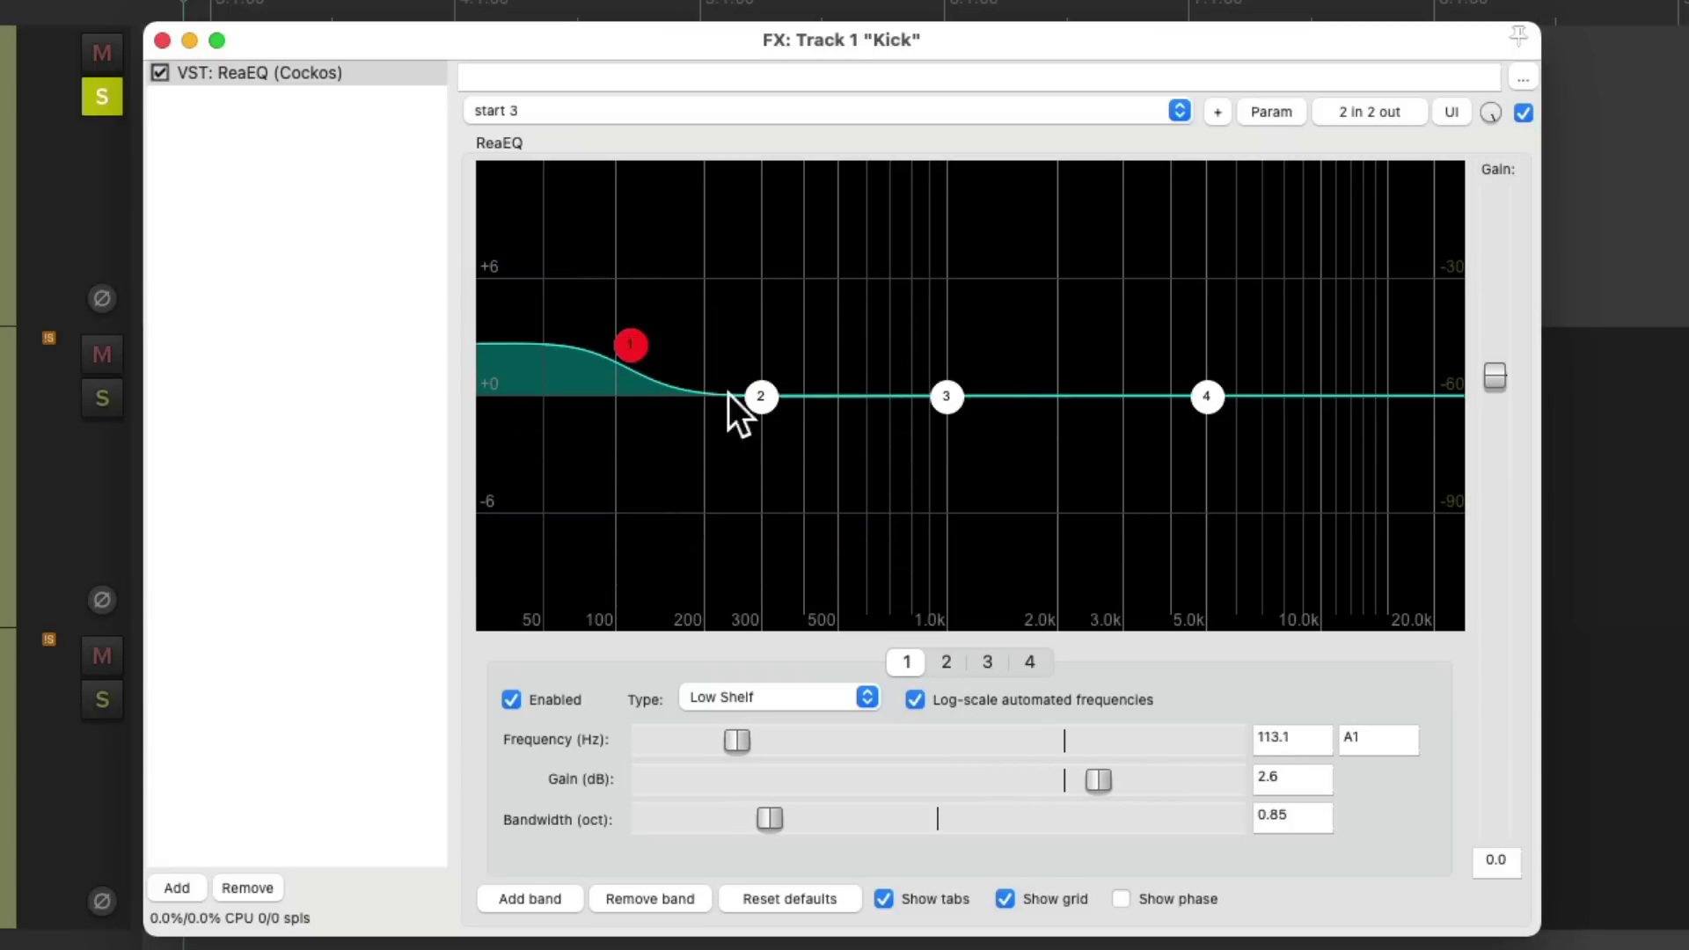
- Try band 2 boosts of about 7.7 and 5.6 dB around 400 Hz, and bring its gain back to about -0.1 dB
left_click(760, 397)
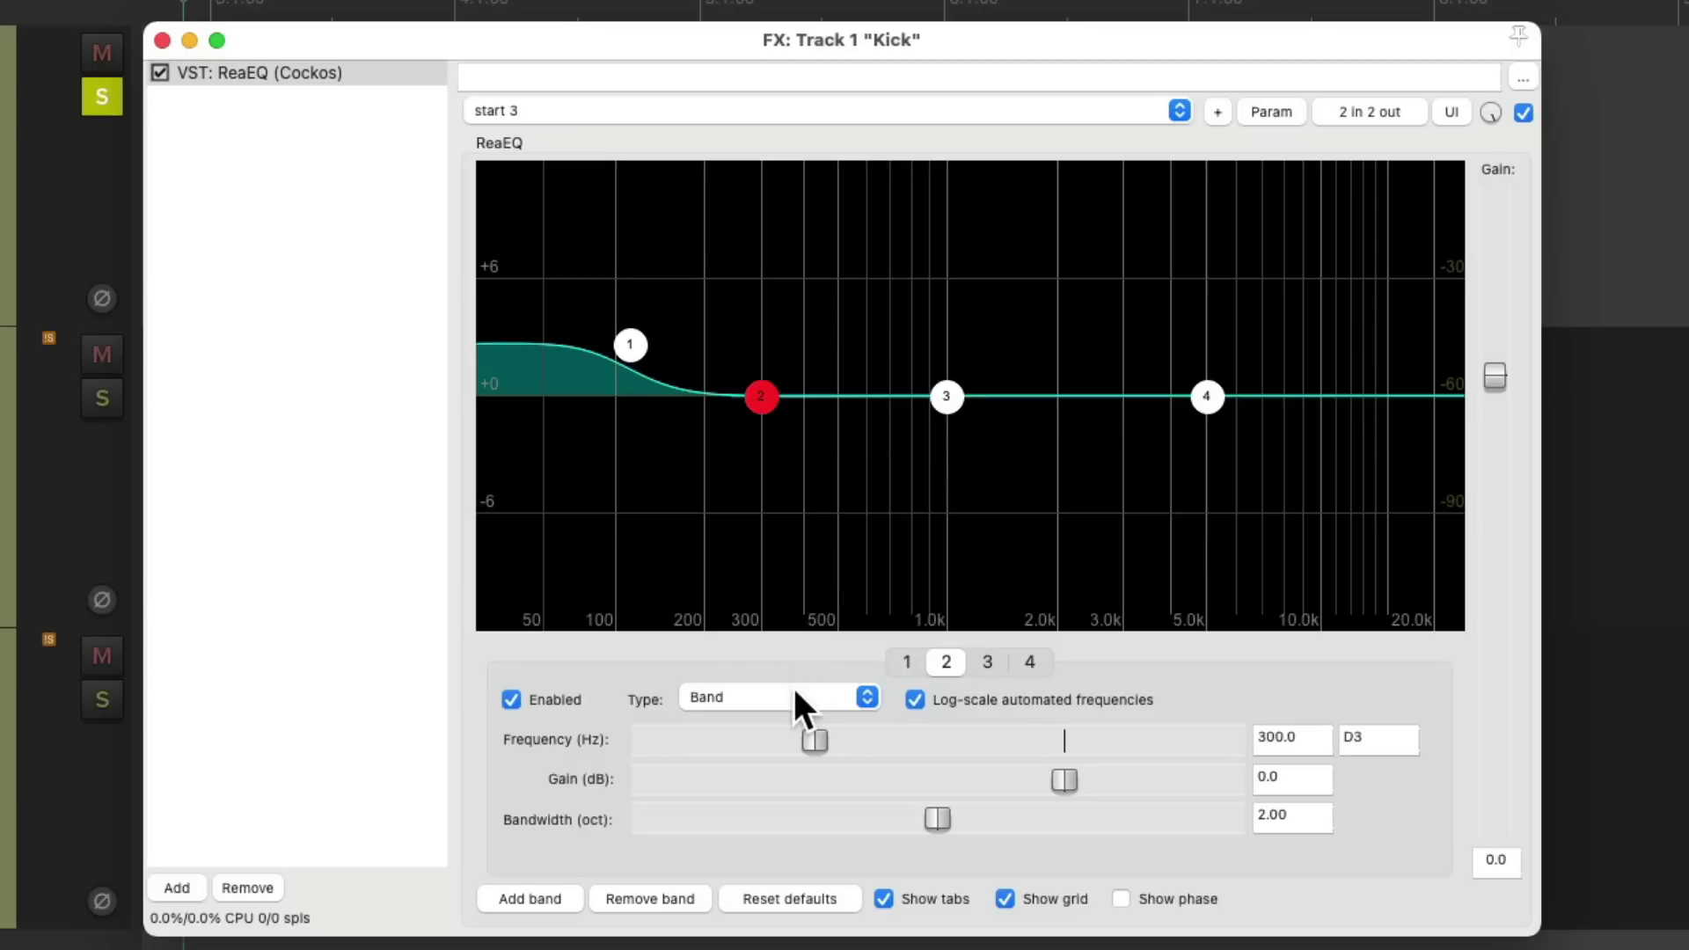
left_click_drag(757, 387, 804, 239)
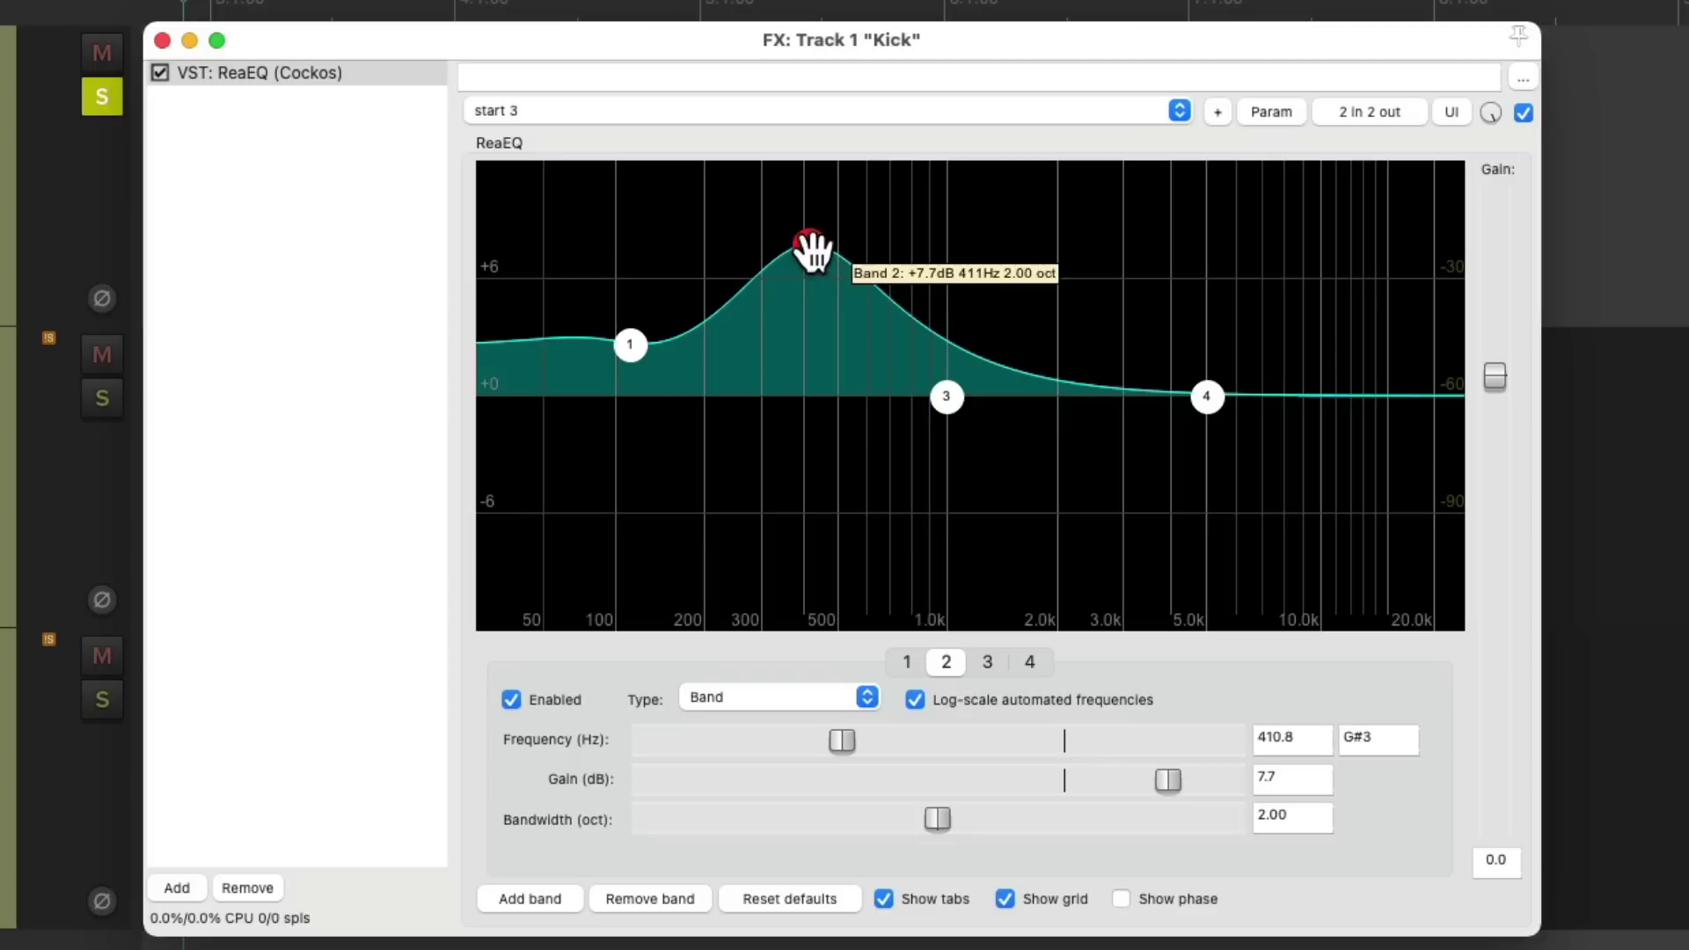
mouse_move(806, 256)
left_mouse_down()
mouse_move(810, 375)
mouse_move(798, 287)
left_mouse_up()
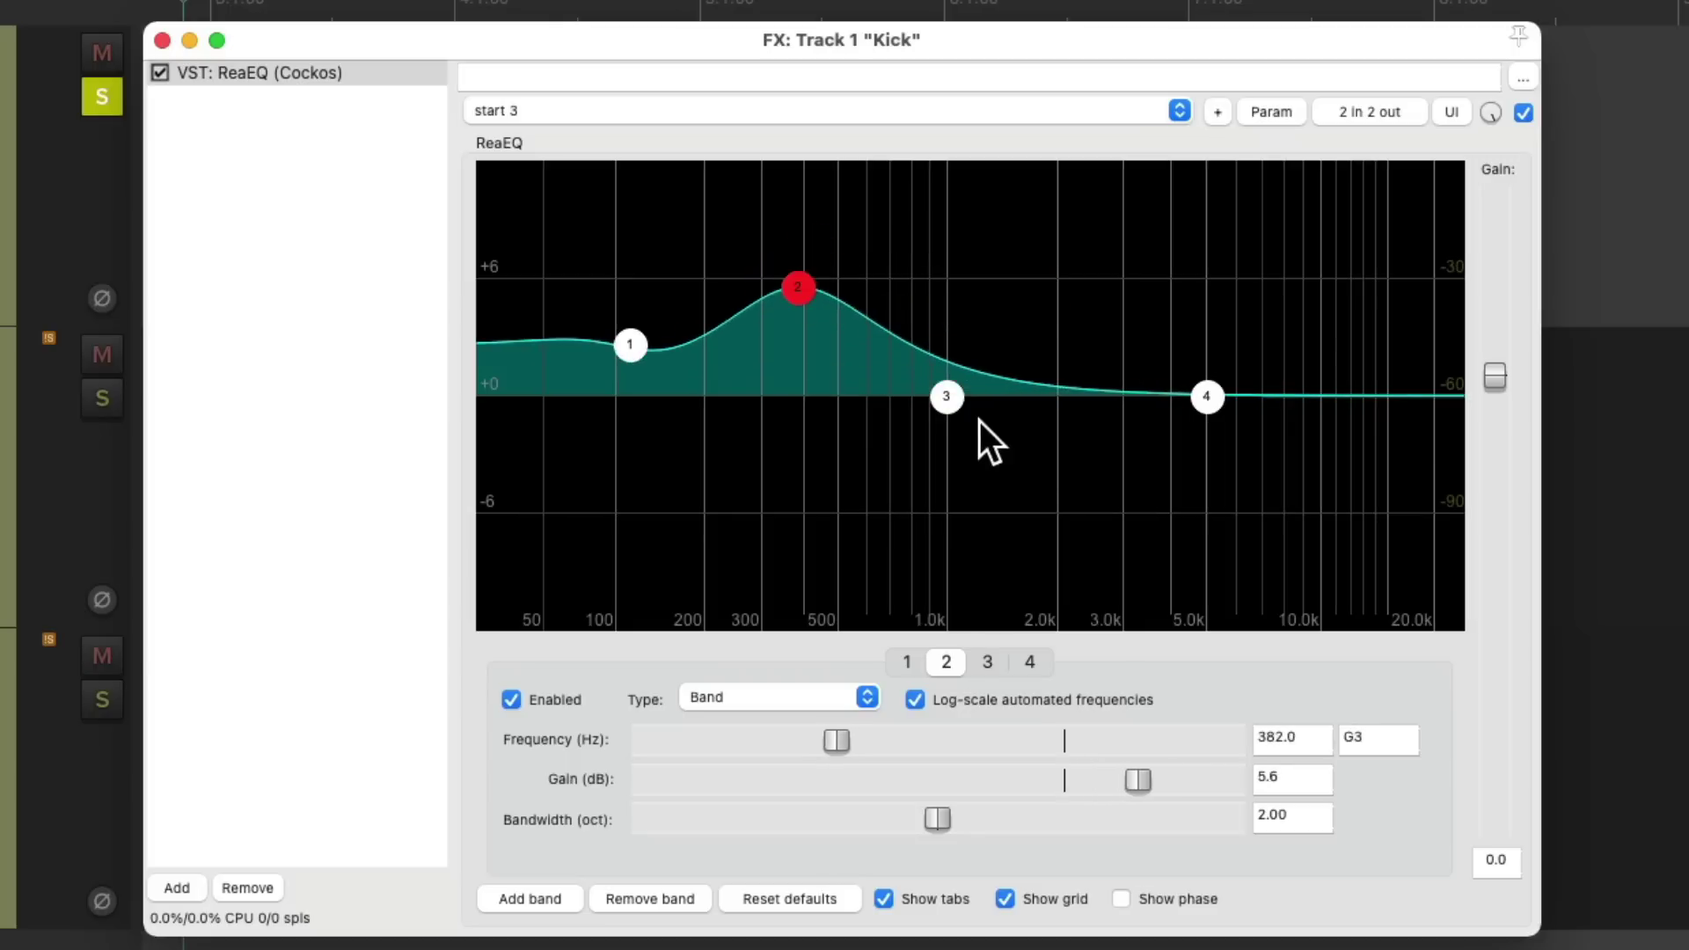
left_click_drag(955, 400, 992, 409)
left_click_drag(799, 289, 800, 399)
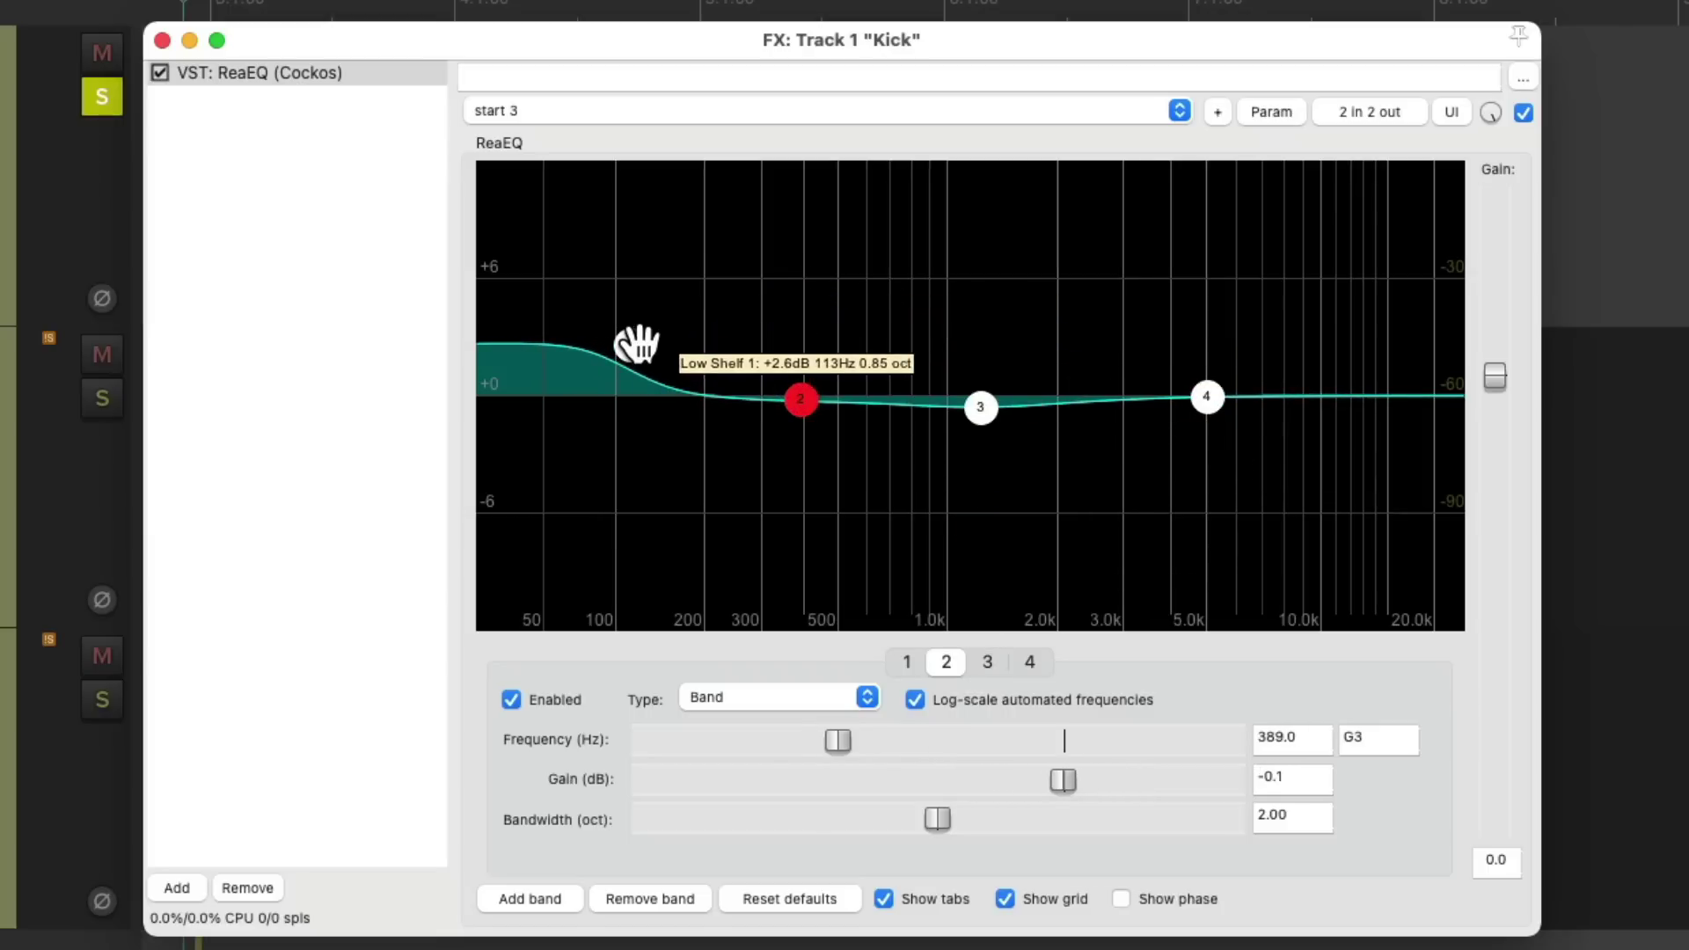
- Raise the low shelf to about 3.1 dB at 134 Hz and cut band 2 by about 6 dB at 400 Hz with 0.82 octave bandwidth
mouse_move(636, 344)
left_mouse_down()
mouse_move(657, 347)
mouse_move(656, 329)
mouse_move(655, 388)
mouse_move(660, 336)
left_mouse_up()
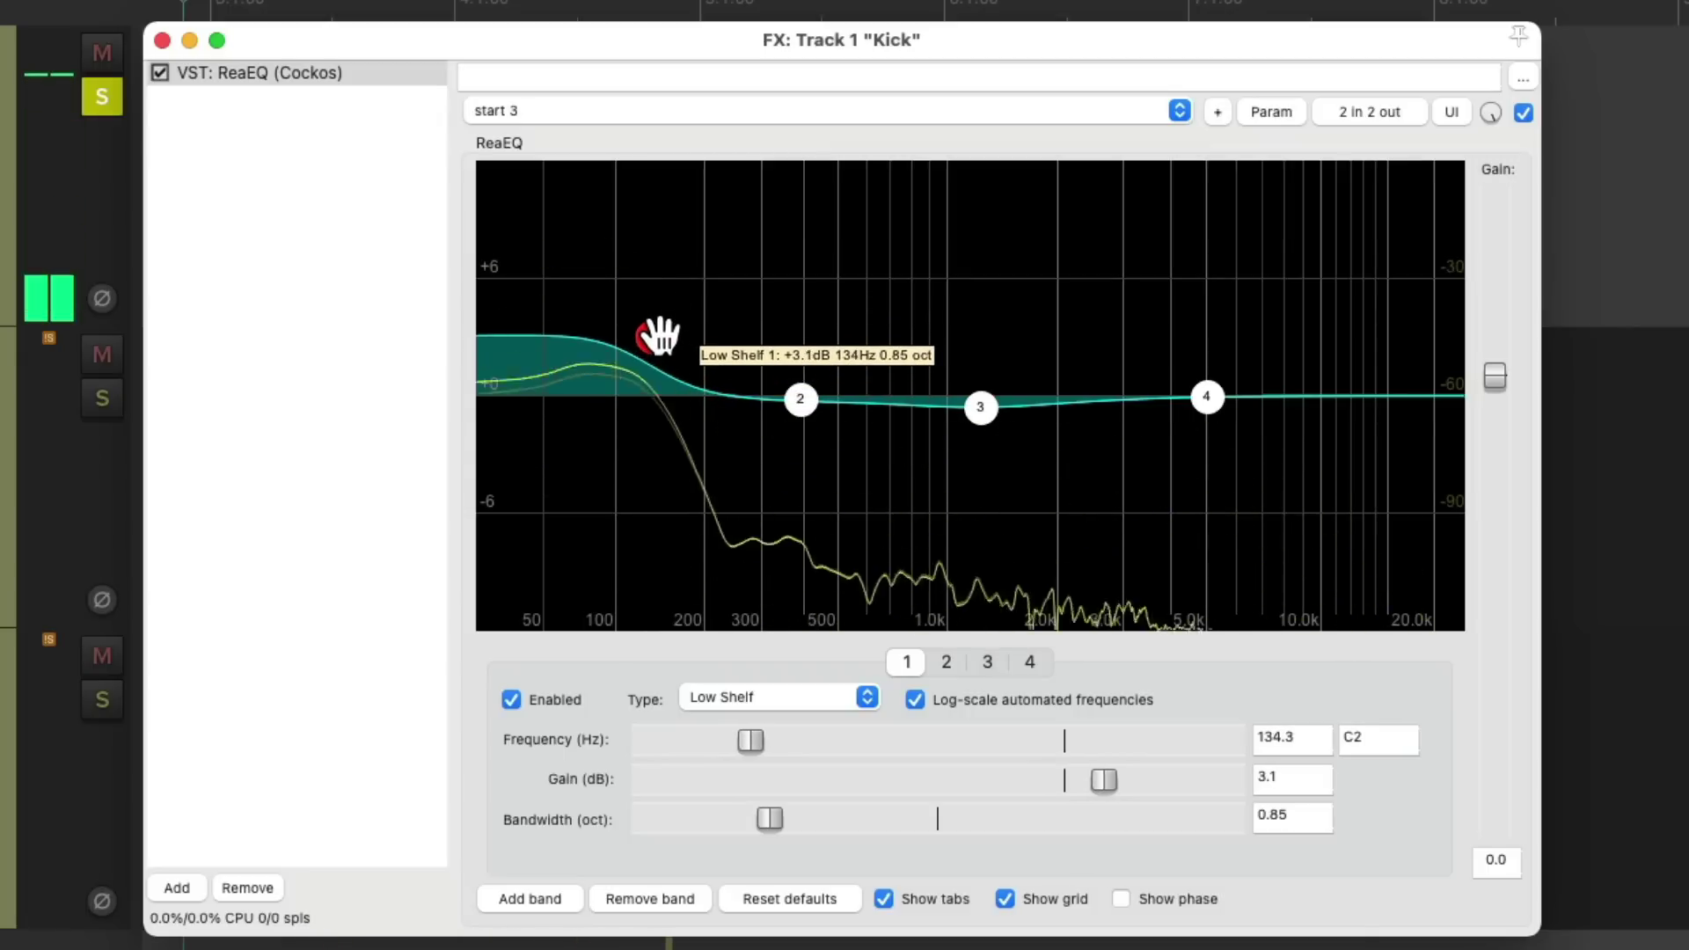
left_click_drag(800, 399, 809, 500)
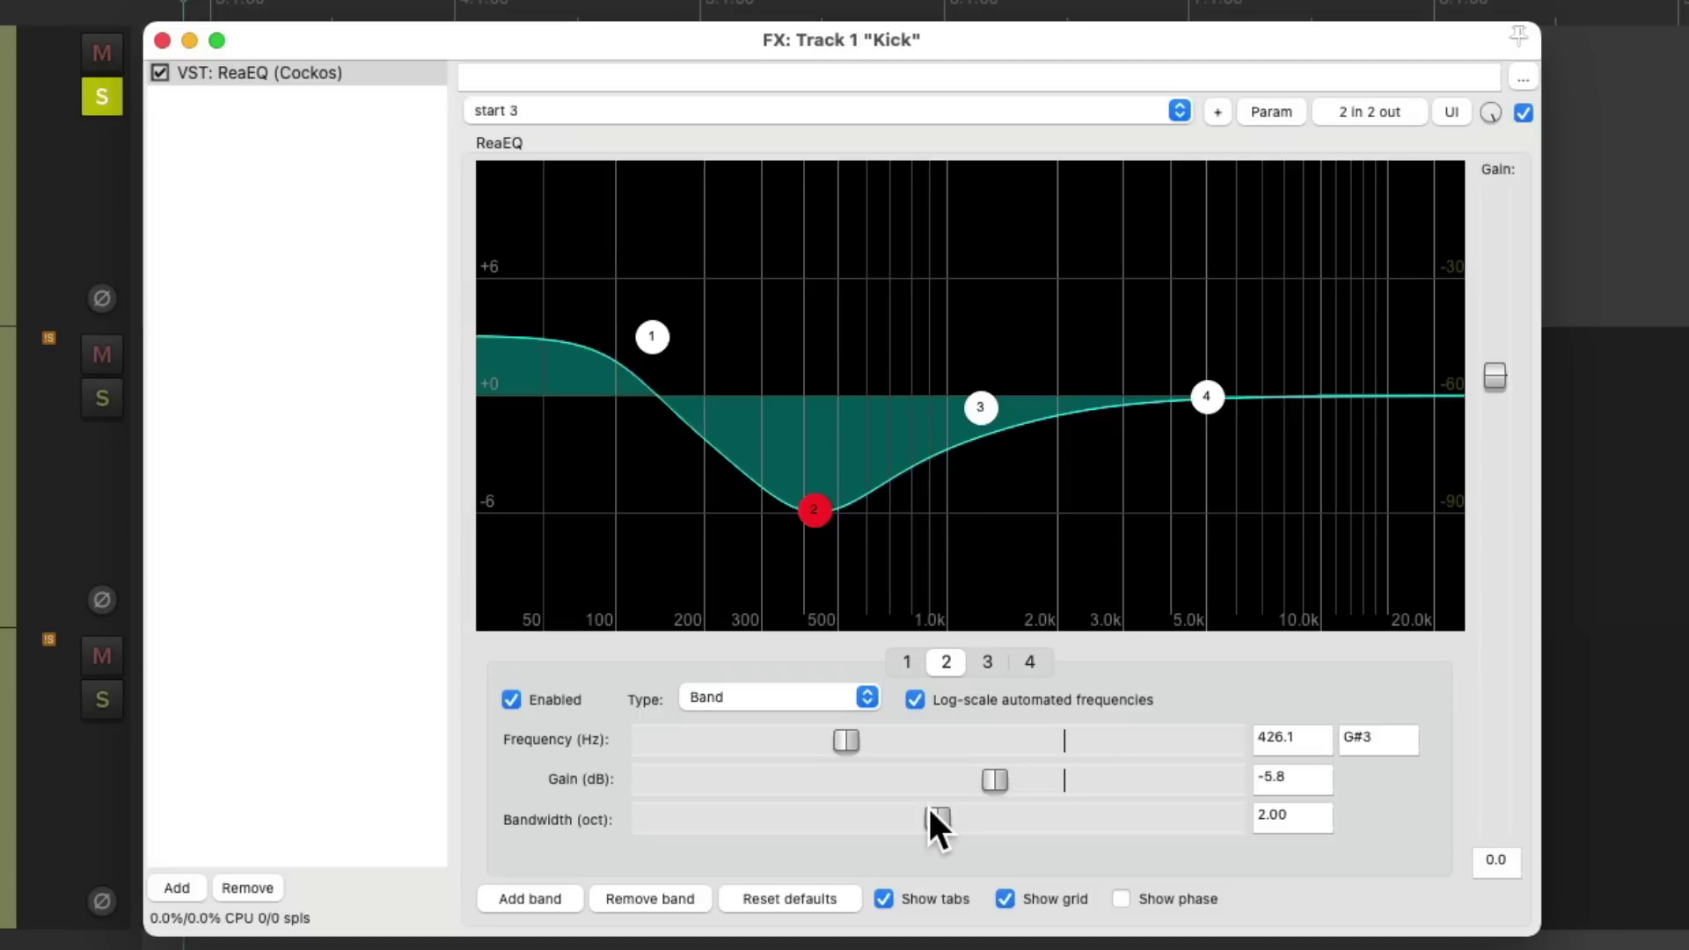
left_click_drag(930, 814, 801, 815)
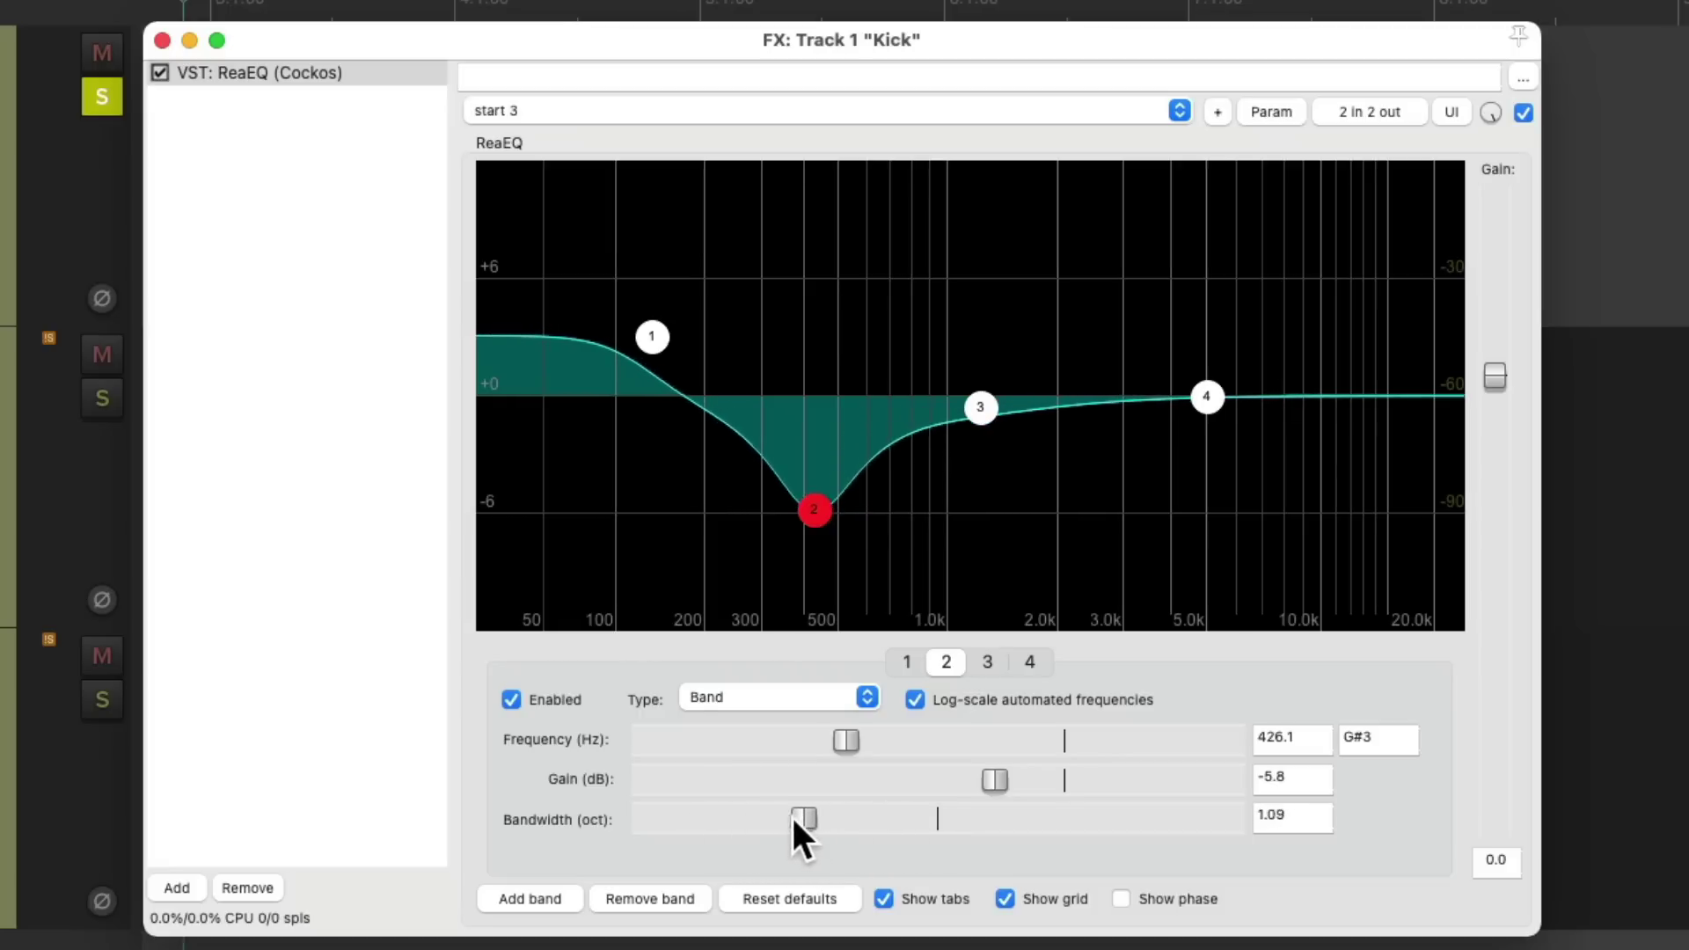
mouse_move(811, 512)
left_mouse_down()
mouse_move(807, 400)
mouse_move(814, 531)
mouse_move(743, 543)
mouse_move(847, 539)
mouse_move(815, 547)
mouse_move(808, 518)
left_mouse_up()
key("space")
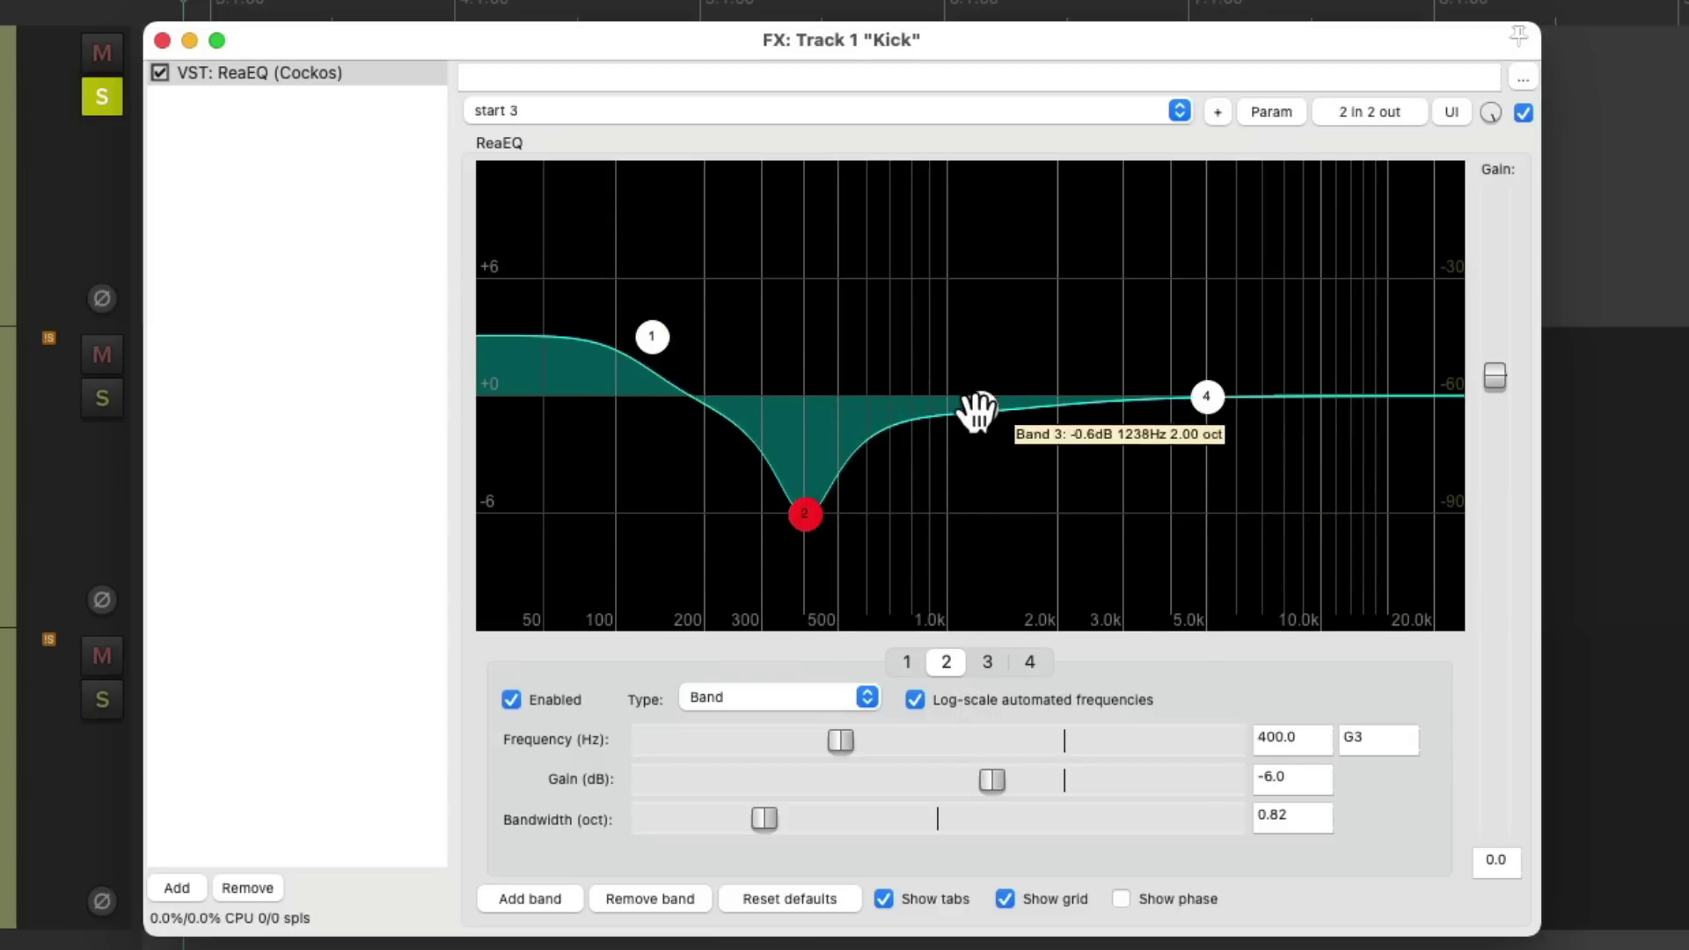
- Boost the kick's band 3 by about 3.6 dB at about 2600 Hz with a 1.10 octave bandwidth
mouse_move(979, 409)
left_mouse_down()
mouse_move(1017, 350)
mouse_move(1002, 296)
left_mouse_up()
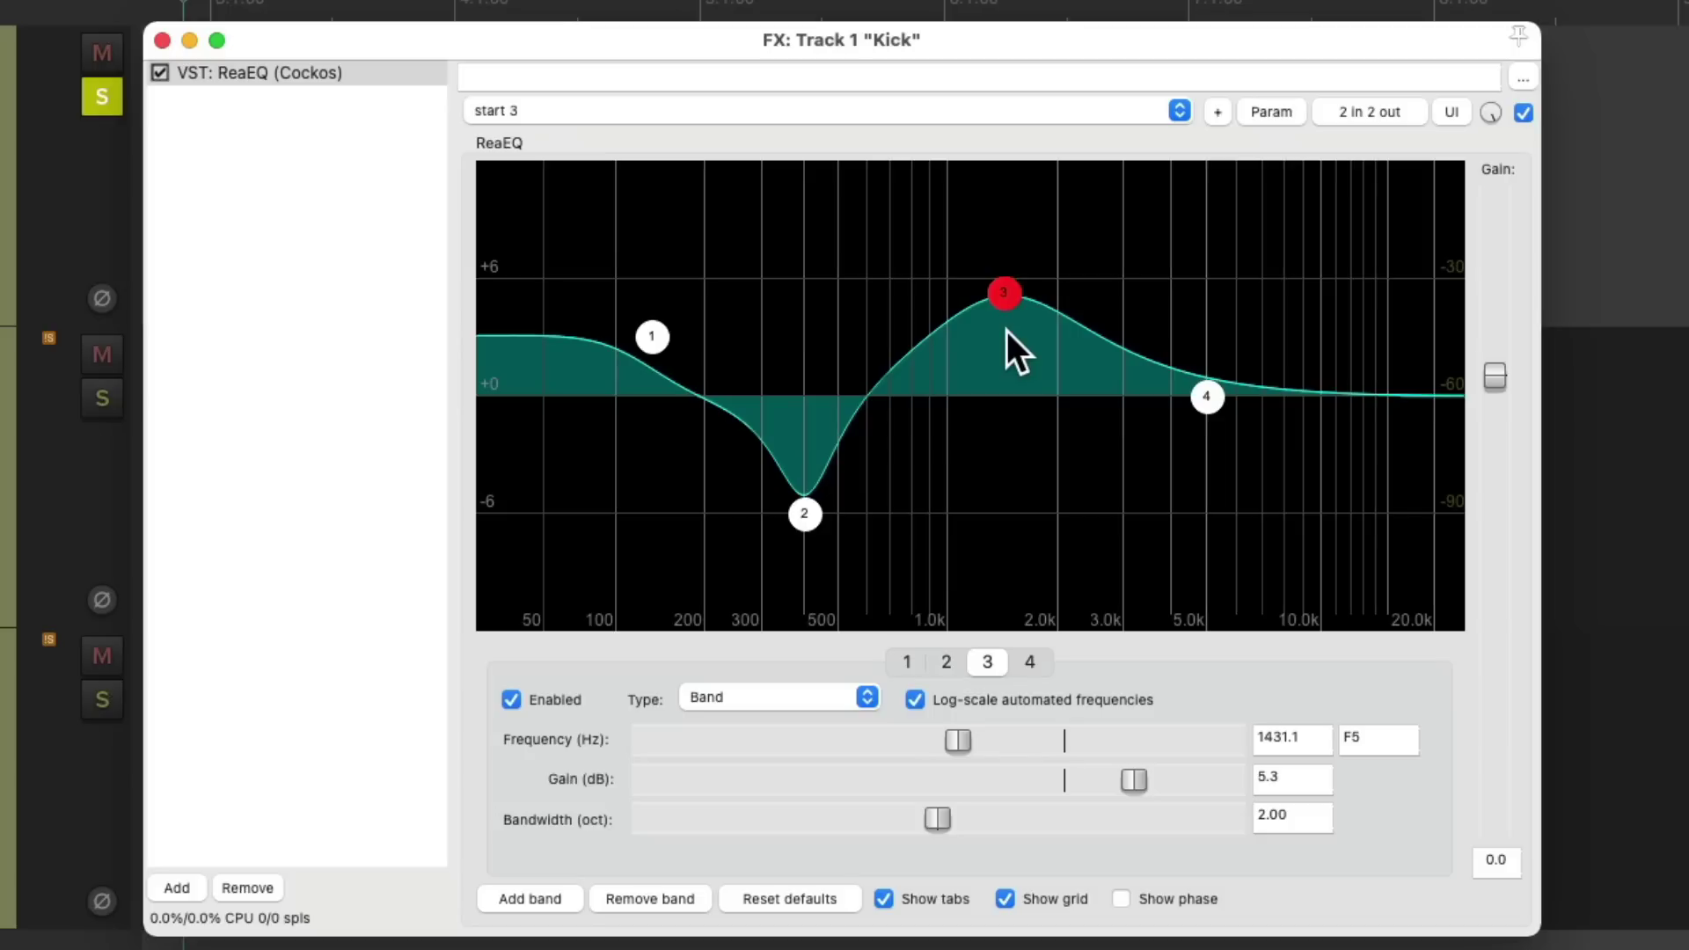
left_click_drag(905, 826, 856, 821)
double_click(858, 820)
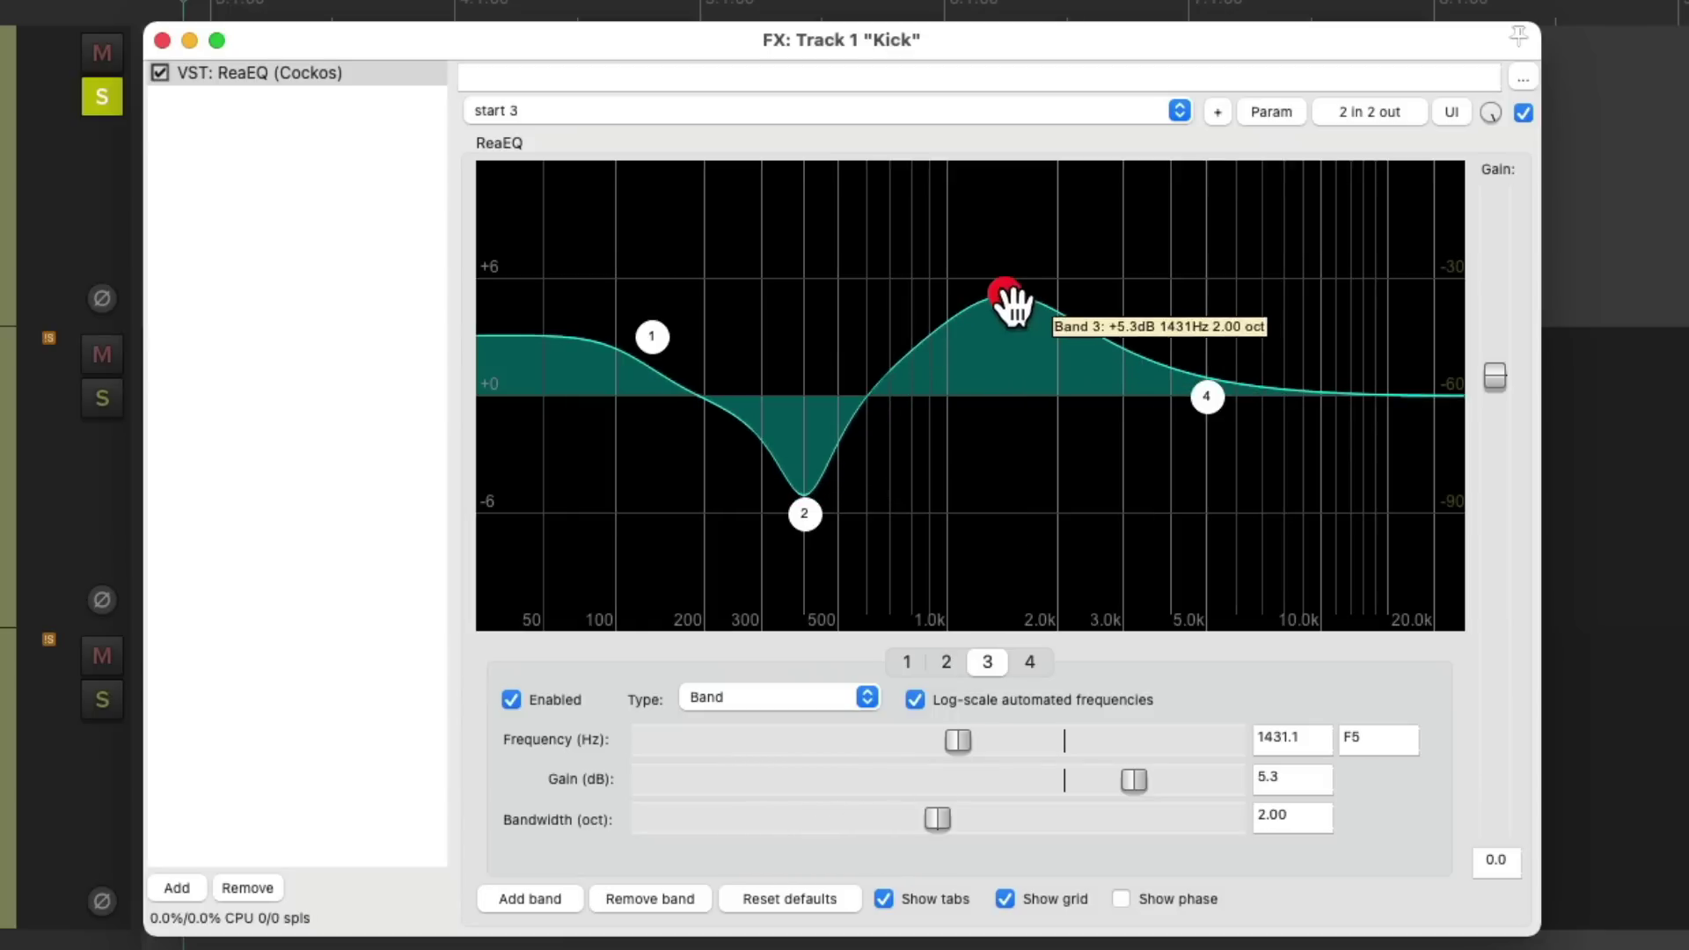
left_click_drag(1008, 296, 898, 317)
left_click_drag(1007, 294, 1101, 318)
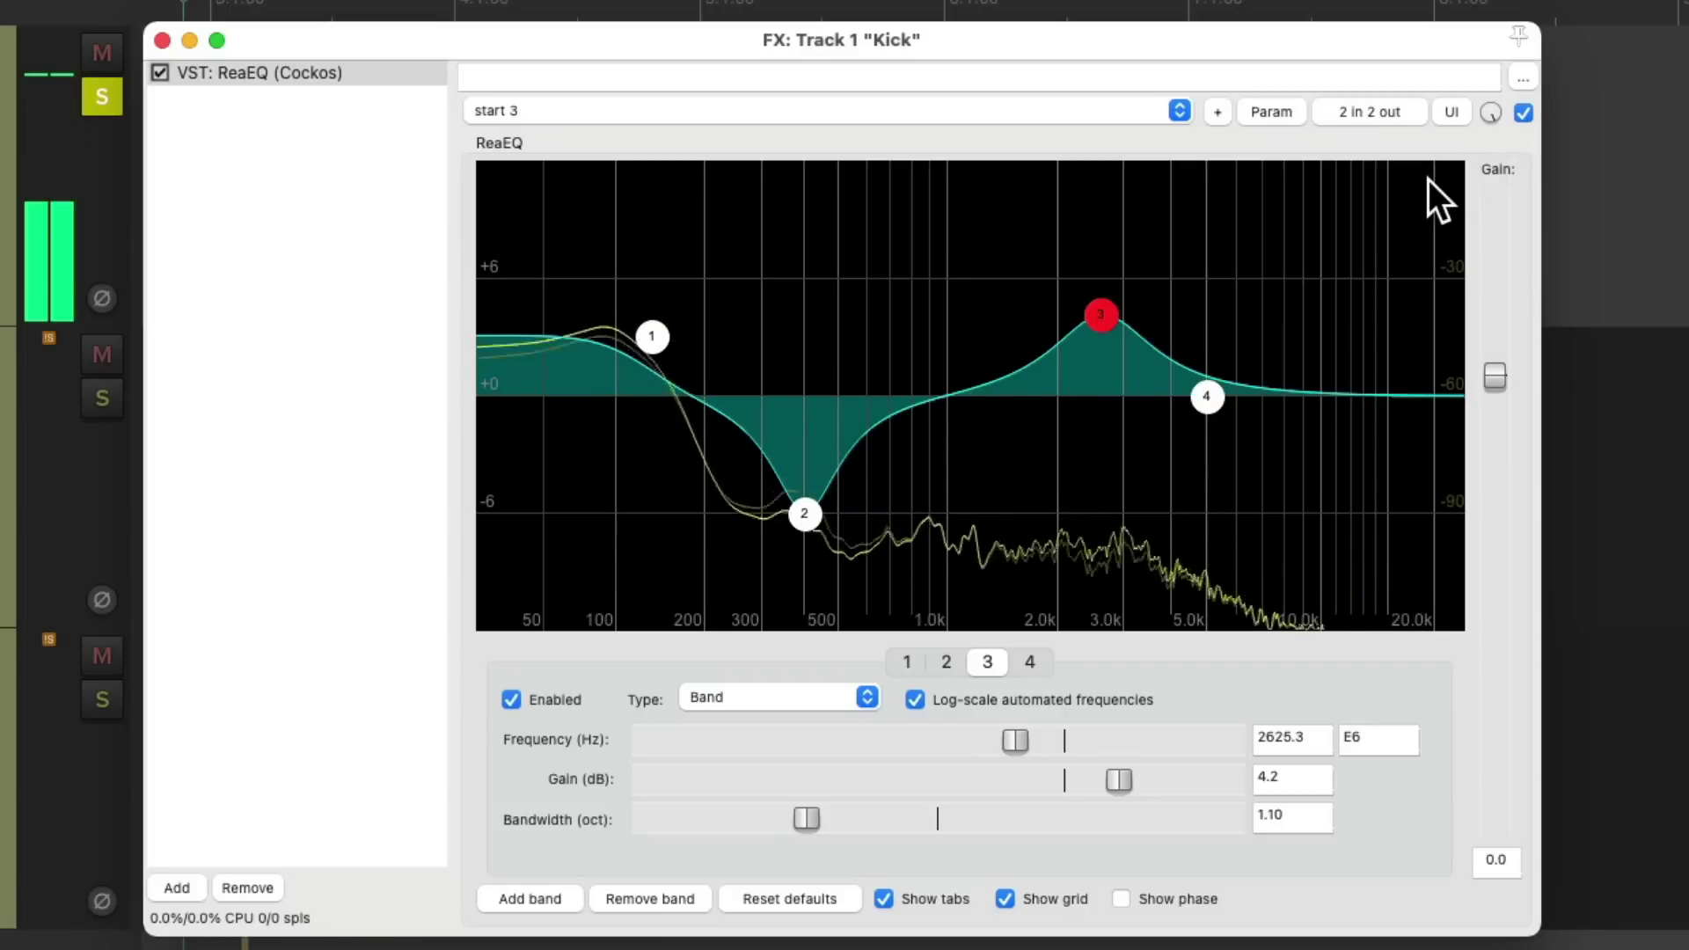
left_click_drag(1103, 318, 1103, 325)
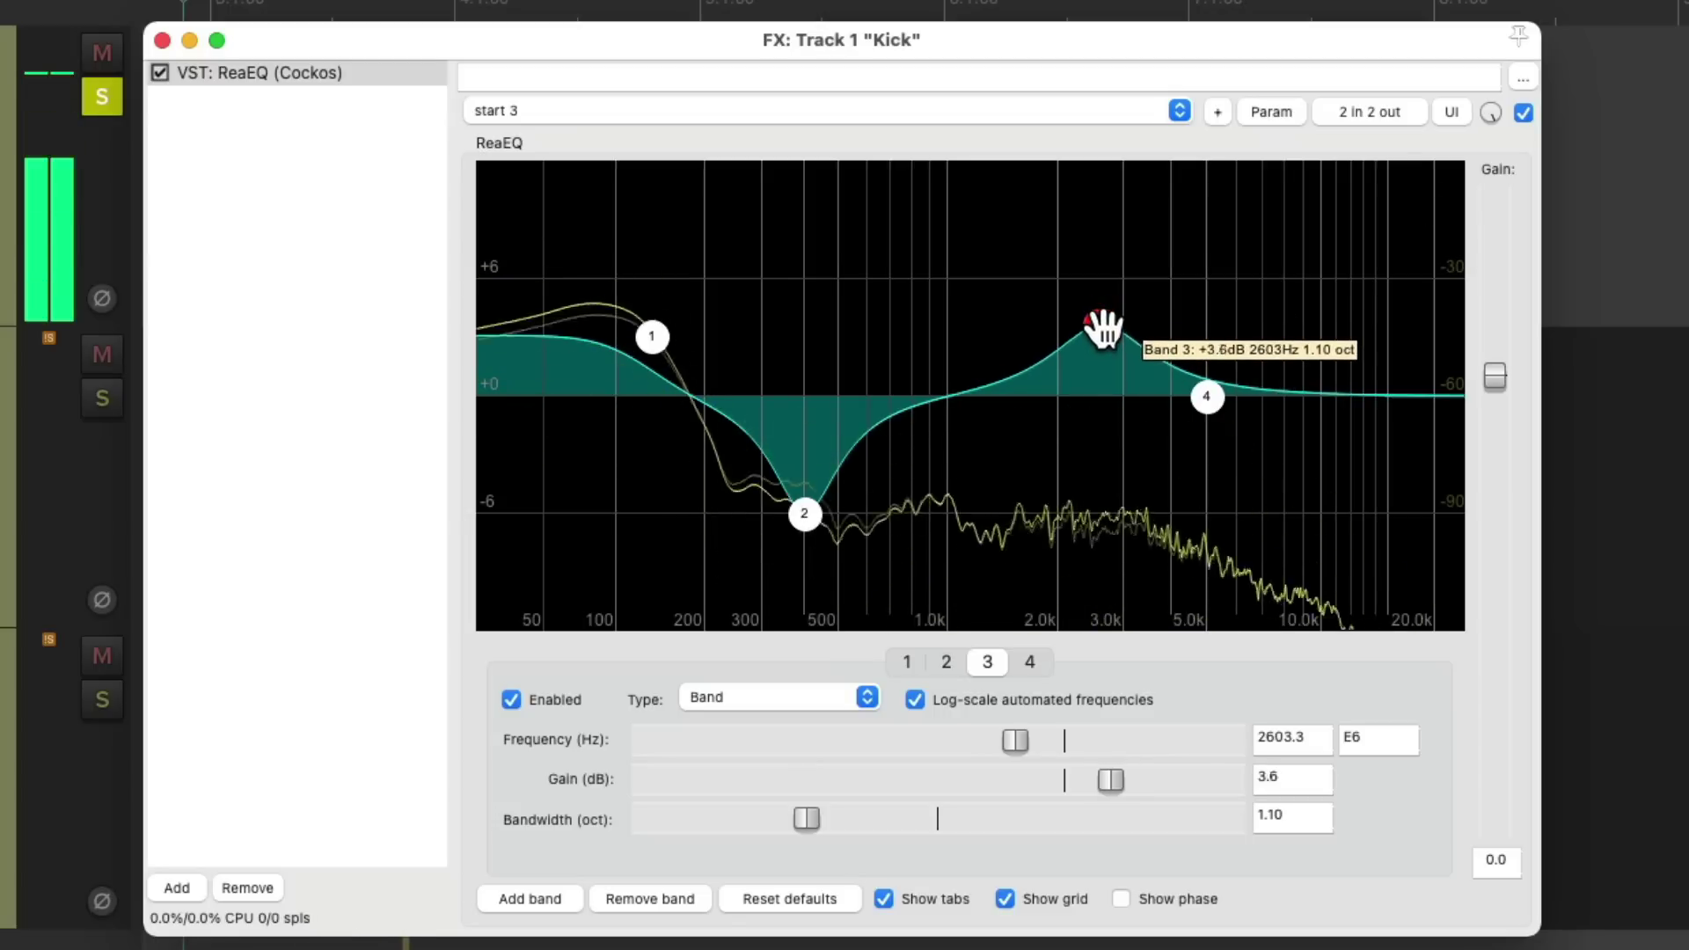
- Ease the kick's band 2 cut to about -5.1 dB at 404 Hz, stop playback and close the EQ
left_click_drag(801, 511, 800, 494)
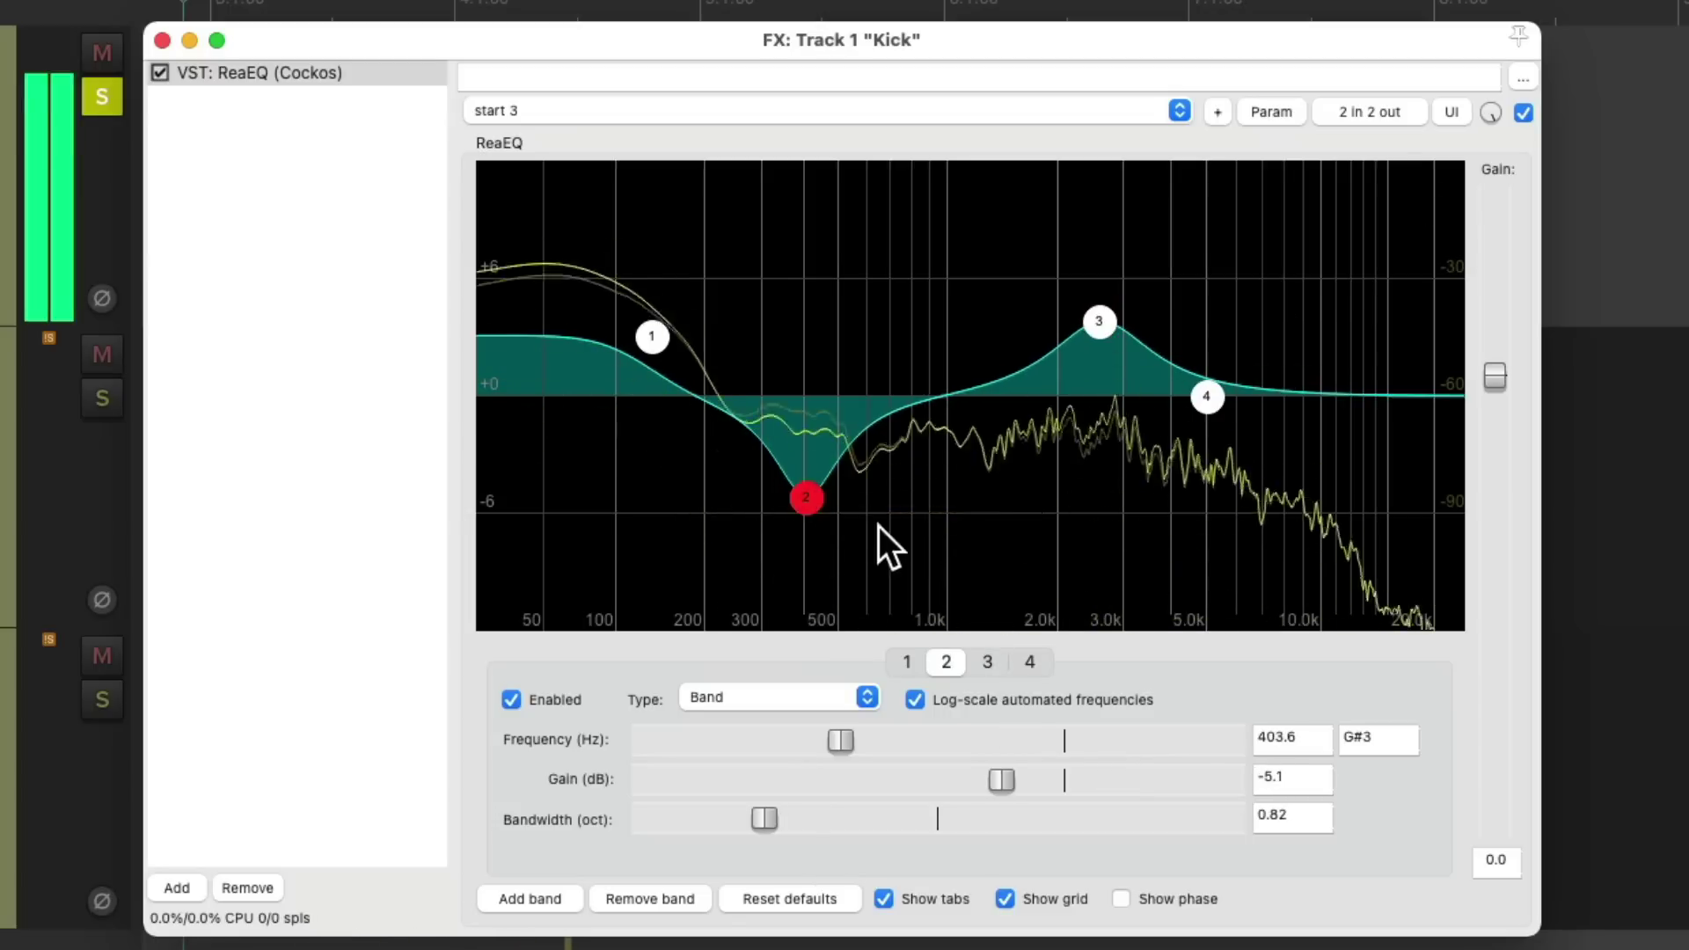
key("space")
left_click(1207, 396)
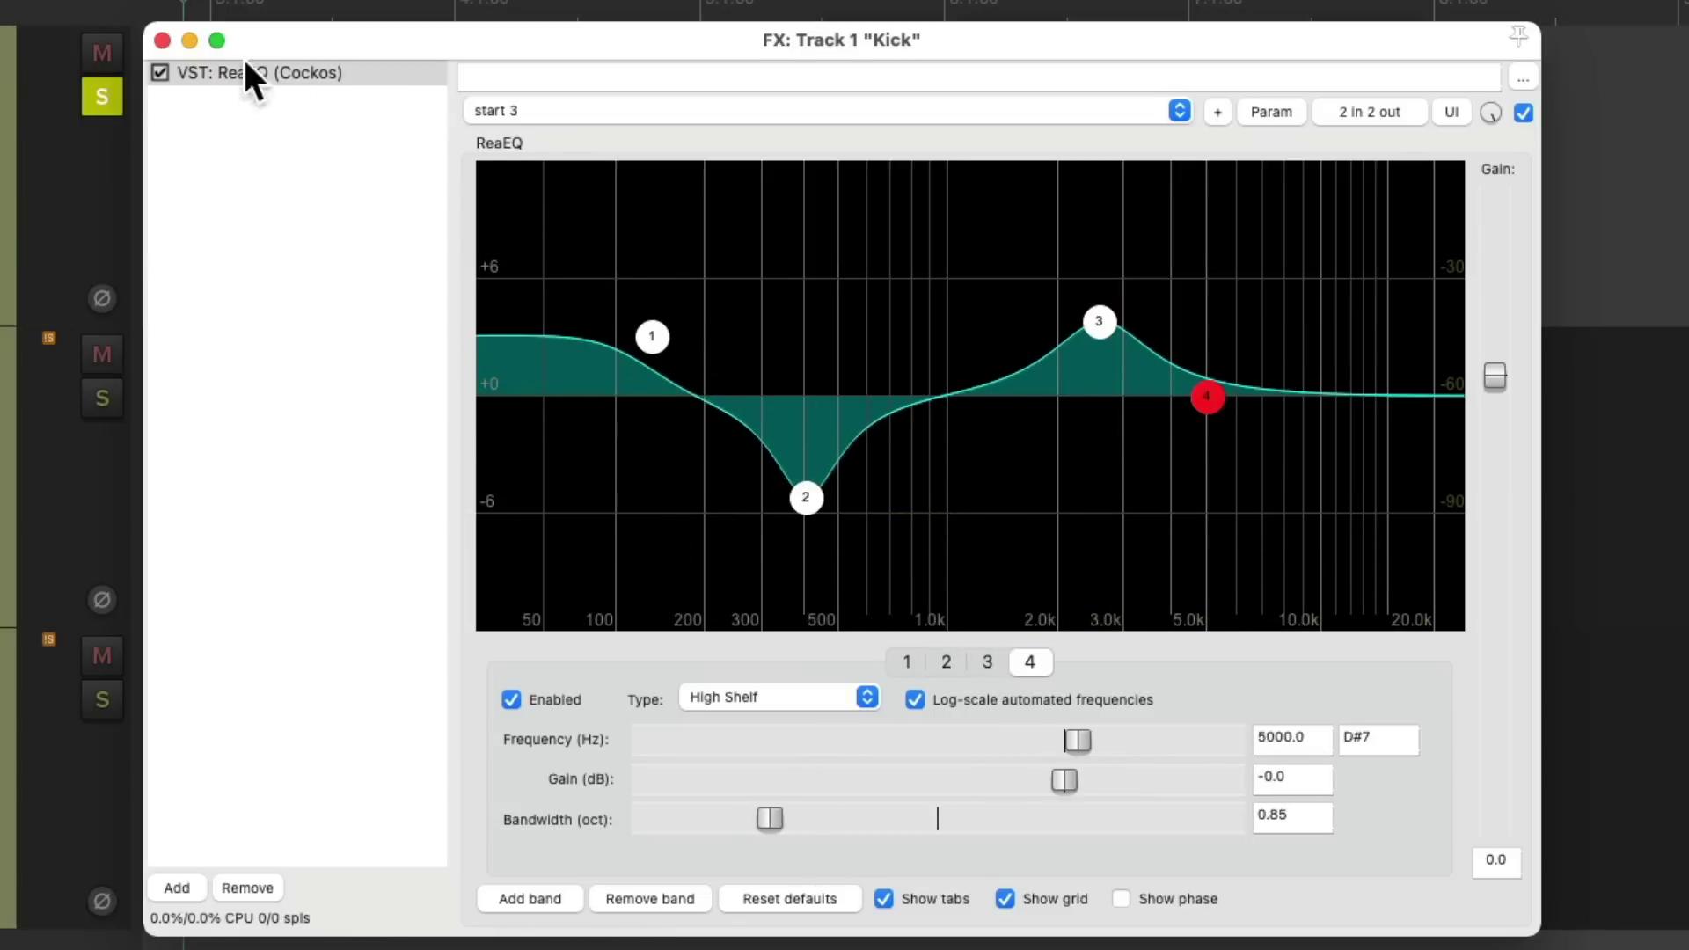
left_click(162, 40)
- Switch the solo from the Kick to the Snare track and play the snare on its own
left_click(103, 96)
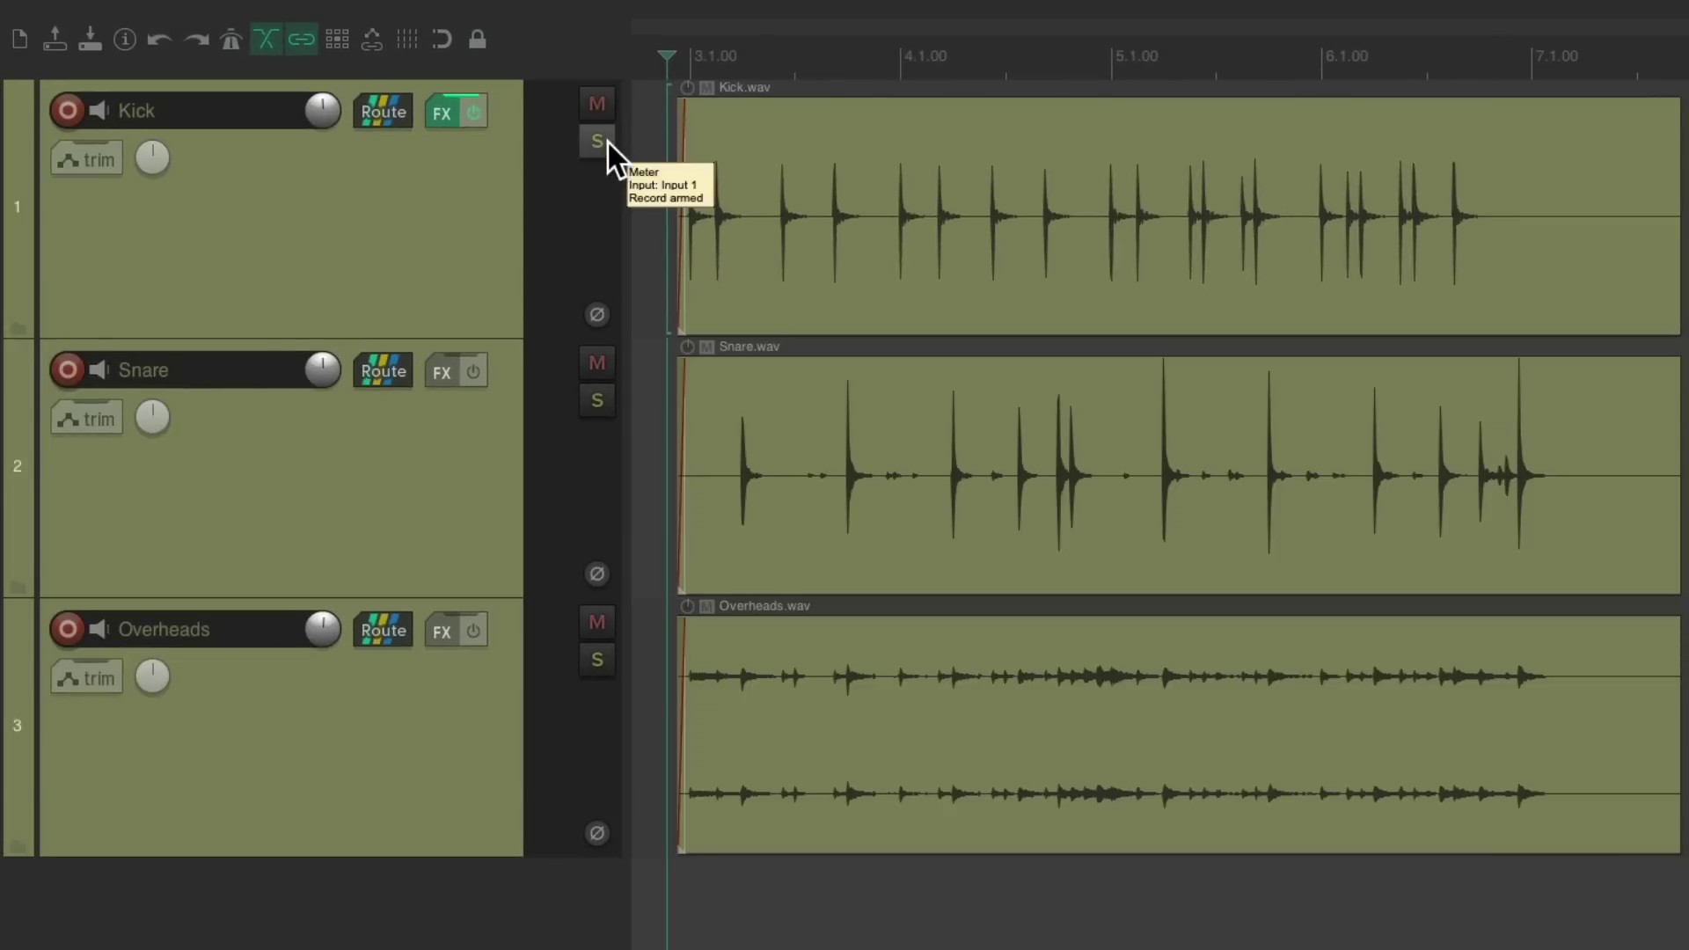
left_click(596, 399)
key("space")
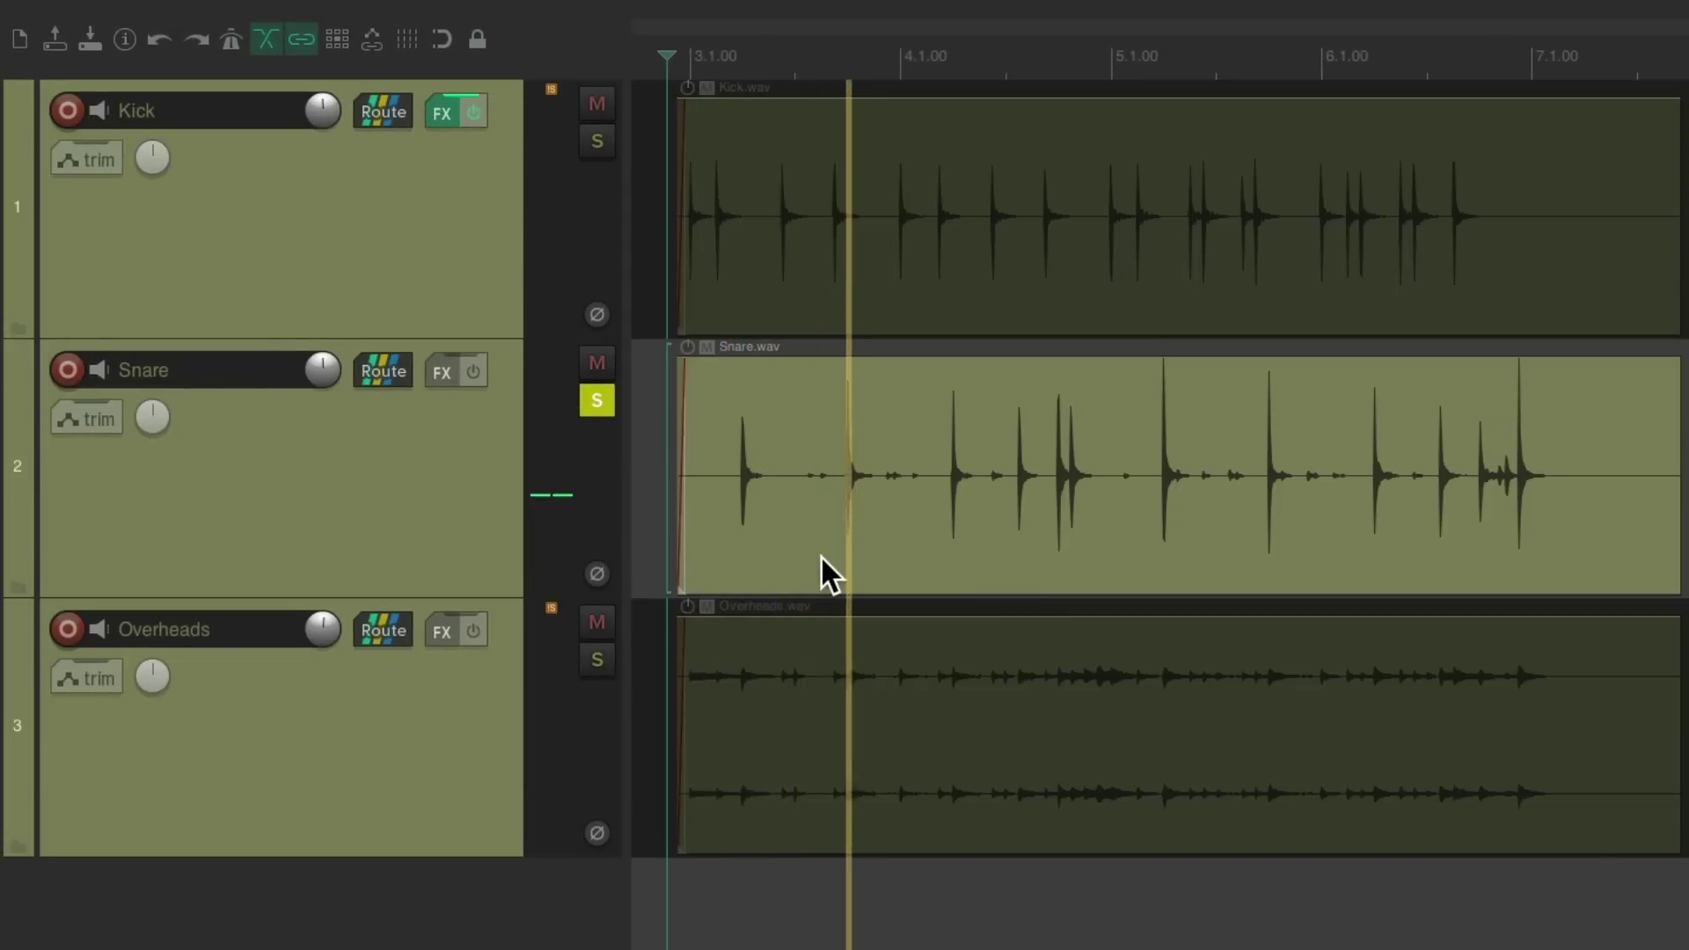
key("space")
- Add ReaEQ from the Cockos plugins to the Snare track and enlarge its window
left_click(442, 373)
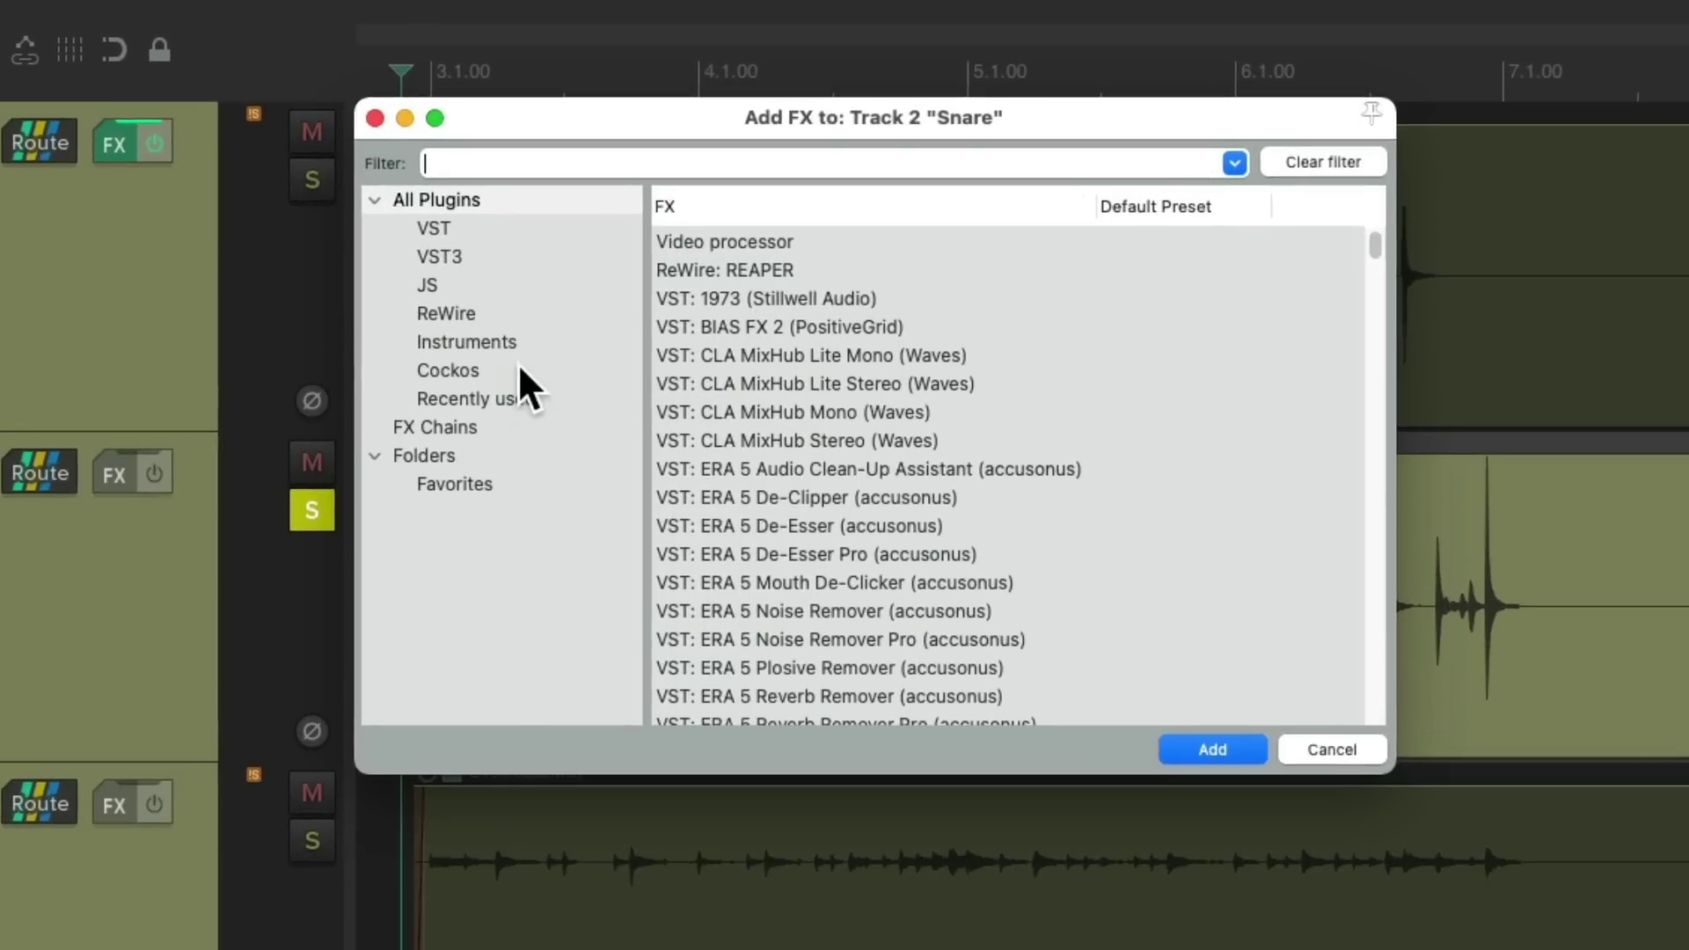
left_click(520, 370)
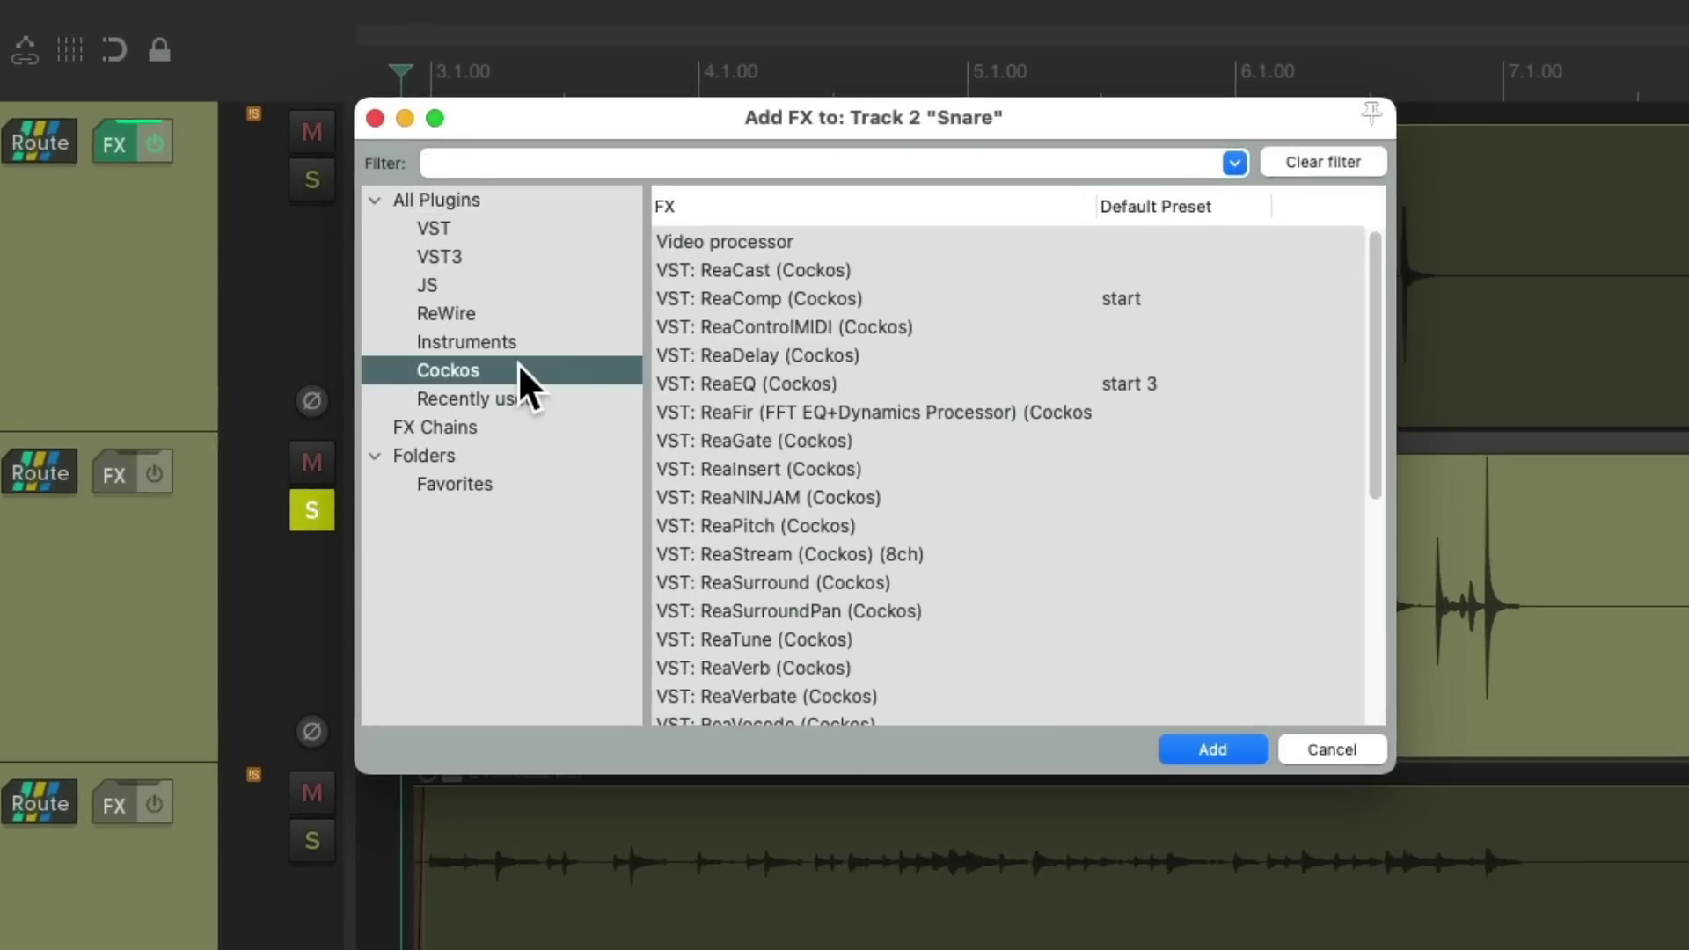
left_click(863, 378)
double_click(884, 382)
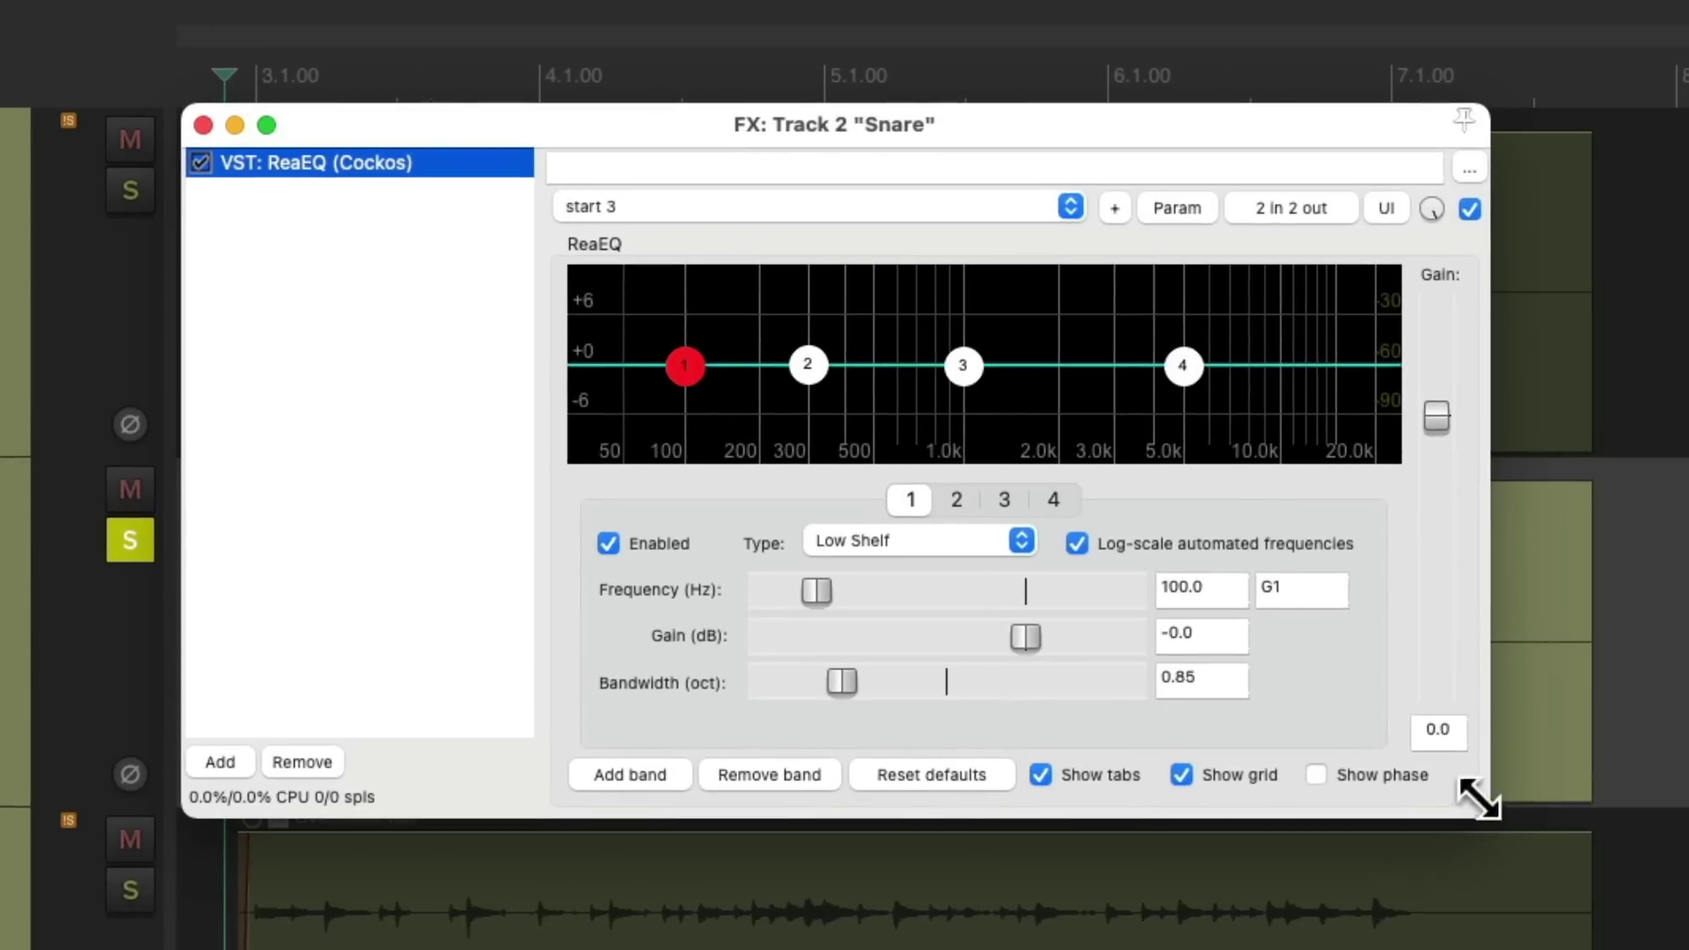
left_click_drag(1479, 796, 1549, 924)
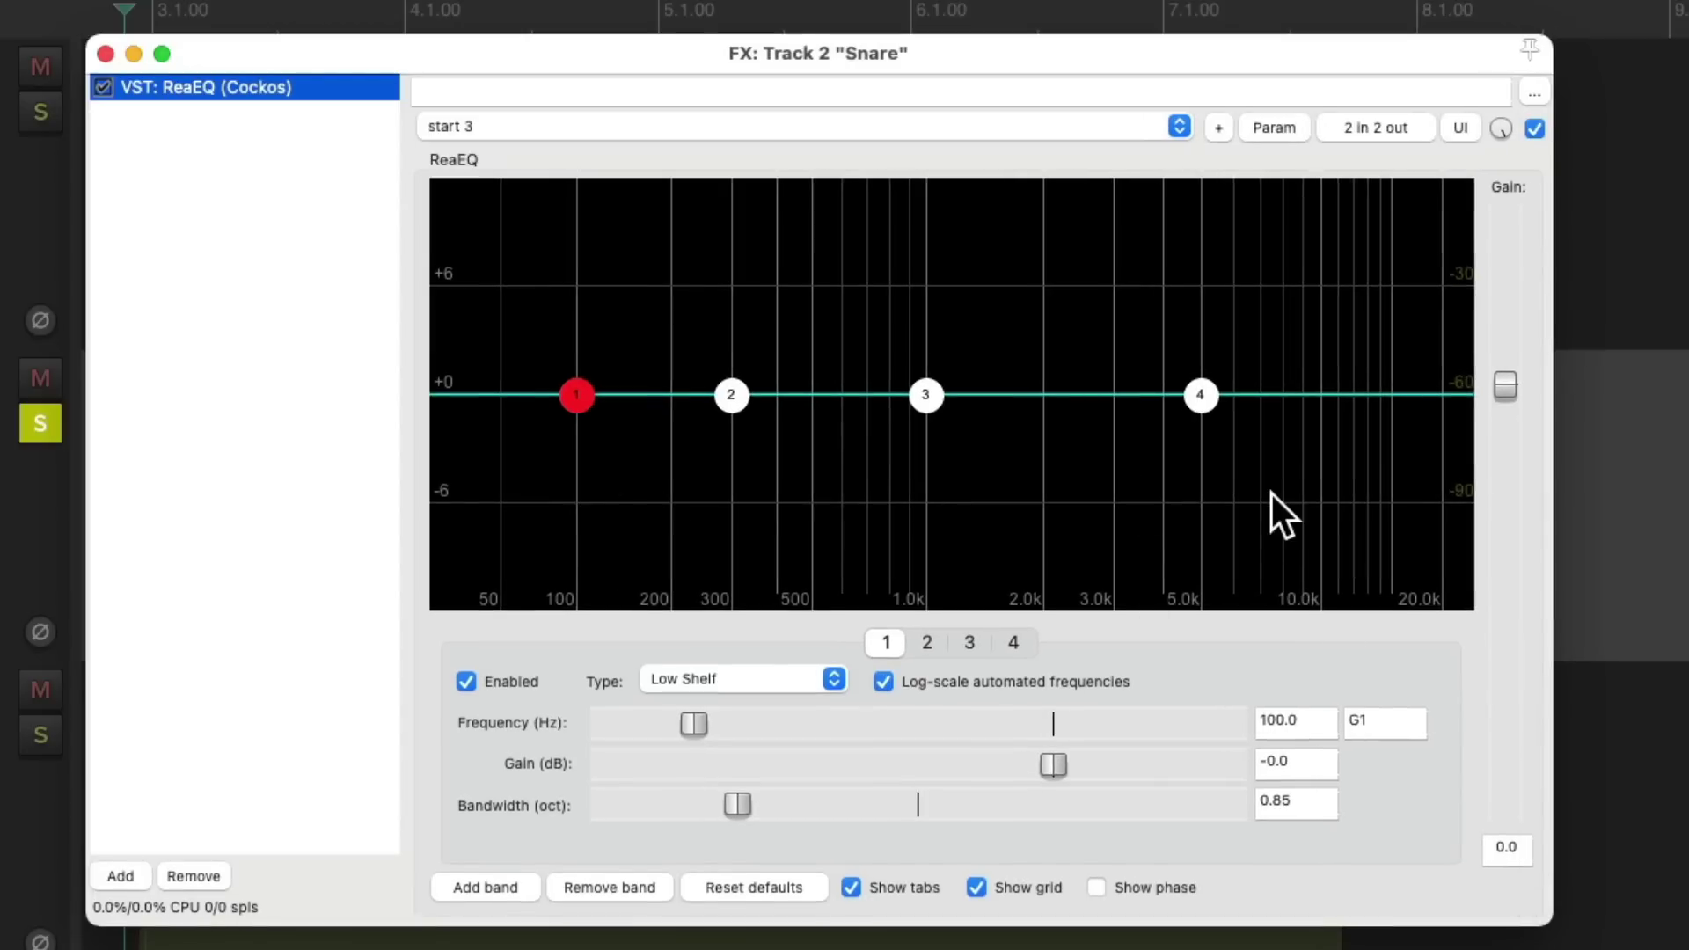
- Play the soloed snare and boost ReaEQ's band 2 by about 3.8 dB at about 300 Hz
key("space")
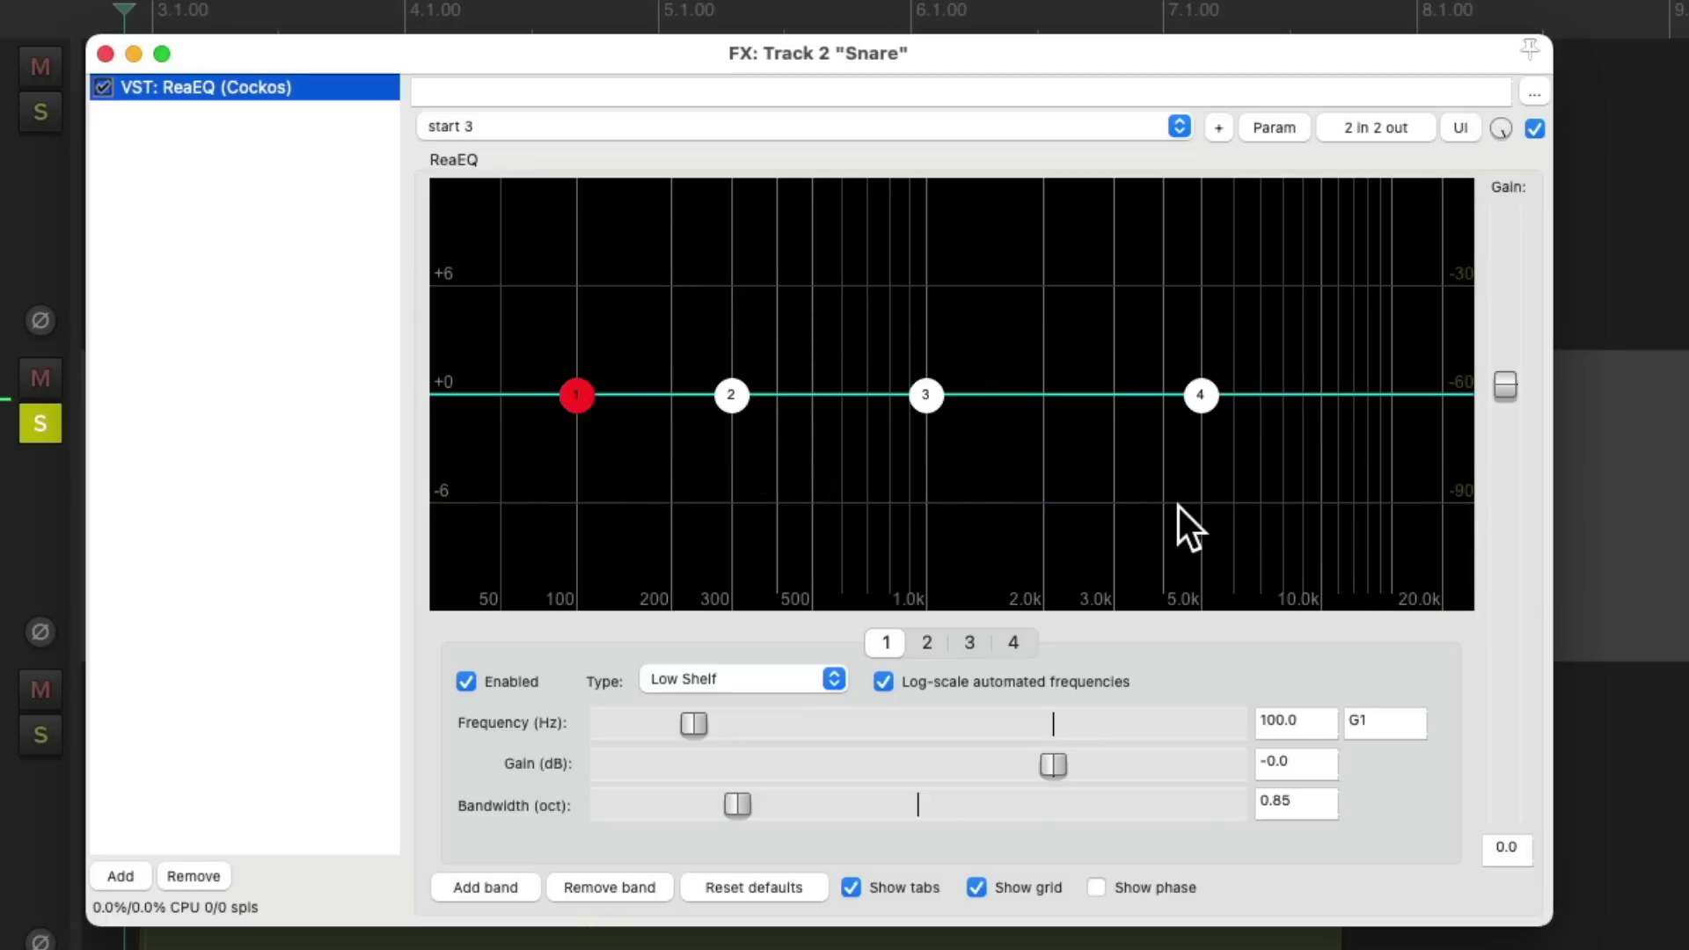
mouse_move(577, 394)
left_mouse_down()
mouse_move(600, 302)
mouse_move(651, 274)
mouse_move(568, 401)
left_mouse_up()
left_click_drag(738, 393, 762, 304)
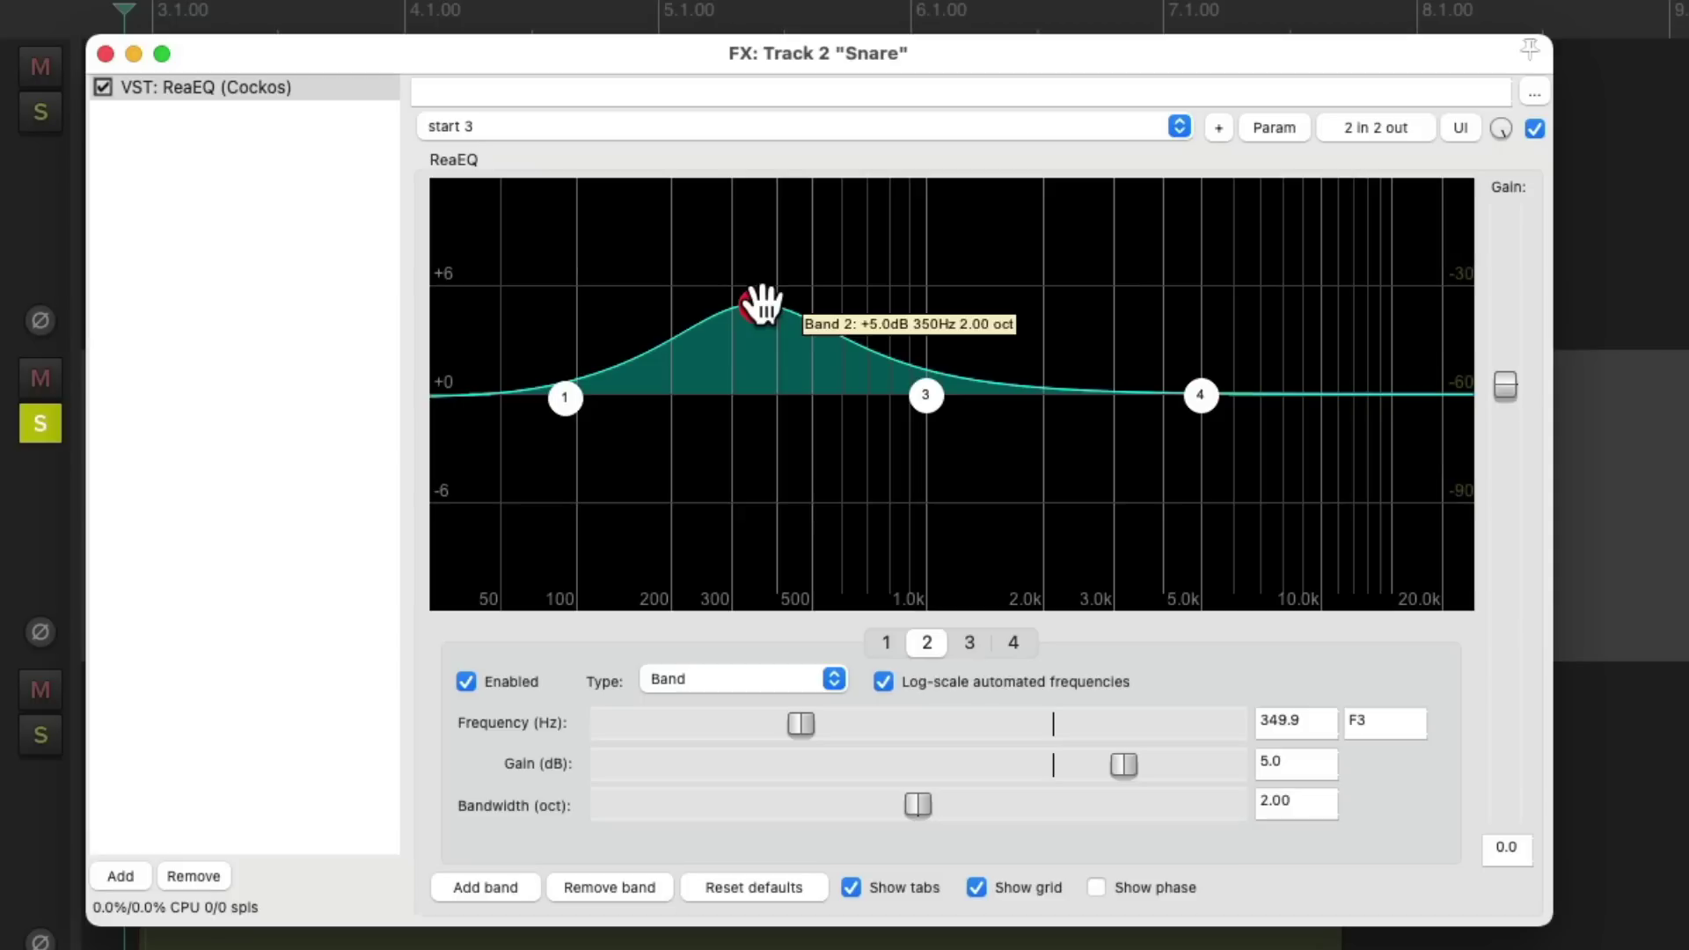
mouse_move(755, 310)
left_mouse_down()
mouse_move(744, 398)
mouse_move(752, 299)
mouse_move(728, 320)
mouse_move(739, 328)
left_mouse_up()
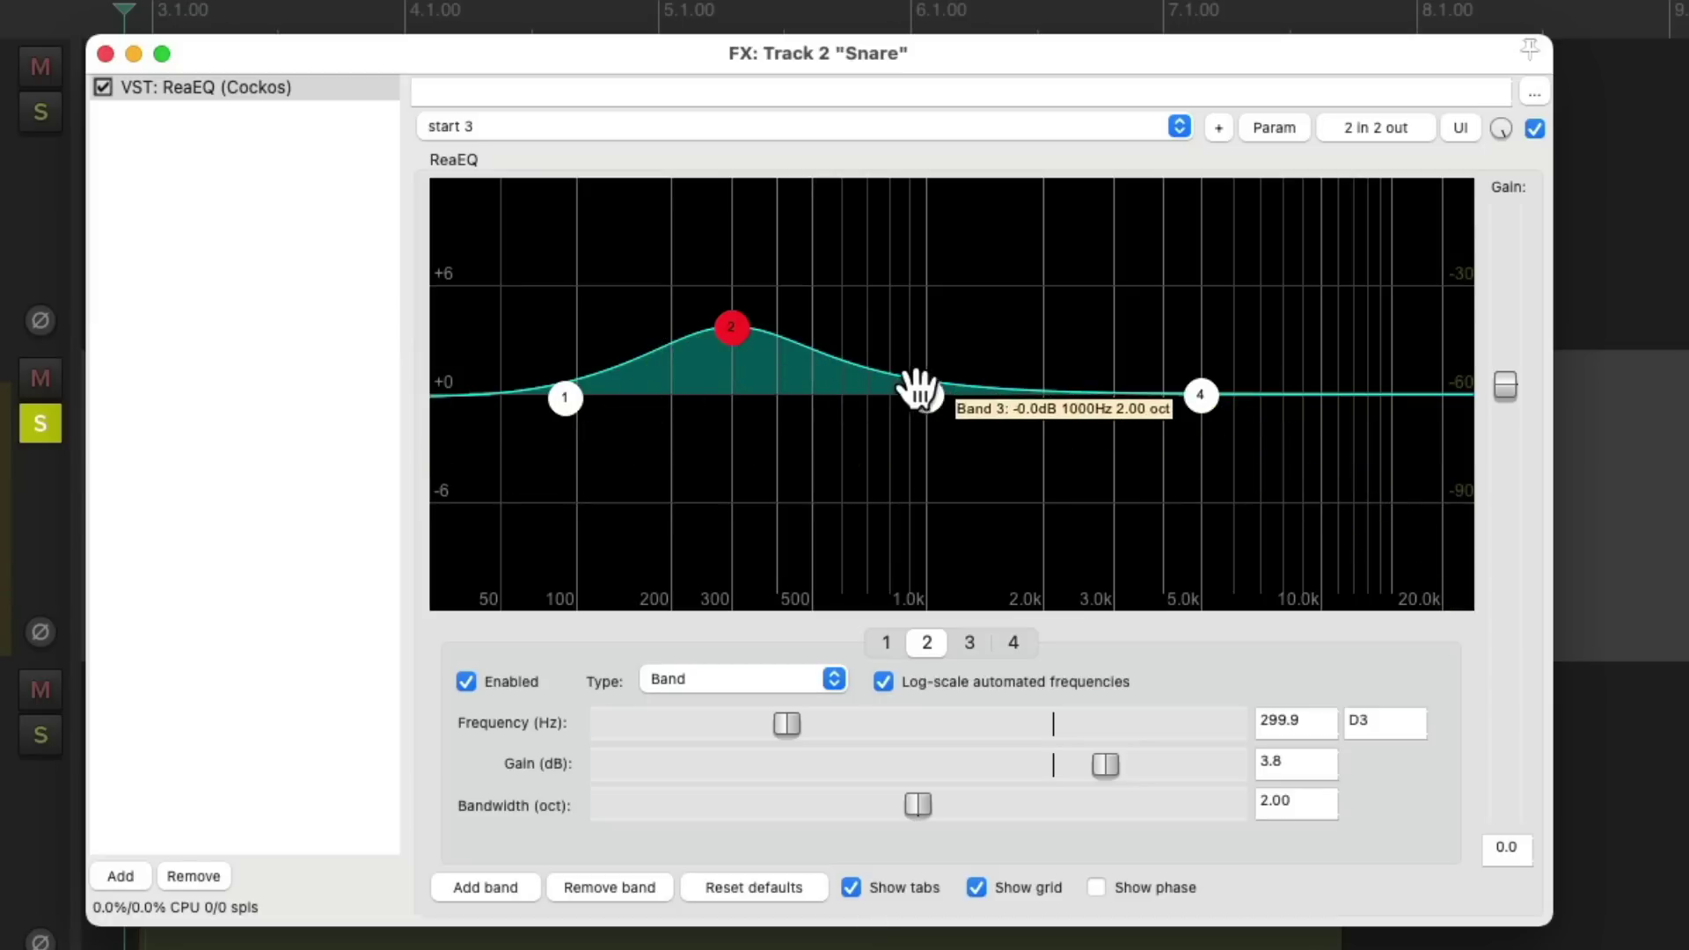
- Boost the snare's band 3 by about 6.2 dB at about 3110 Hz with a 1.18 octave bandwidth
mouse_move(1000, 387)
left_mouse_down()
mouse_move(1120, 296)
mouse_move(1120, 396)
mouse_move(1125, 288)
left_mouse_up()
scroll(1006, 328, "down", 5)
scroll(1127, 297, "up", 3)
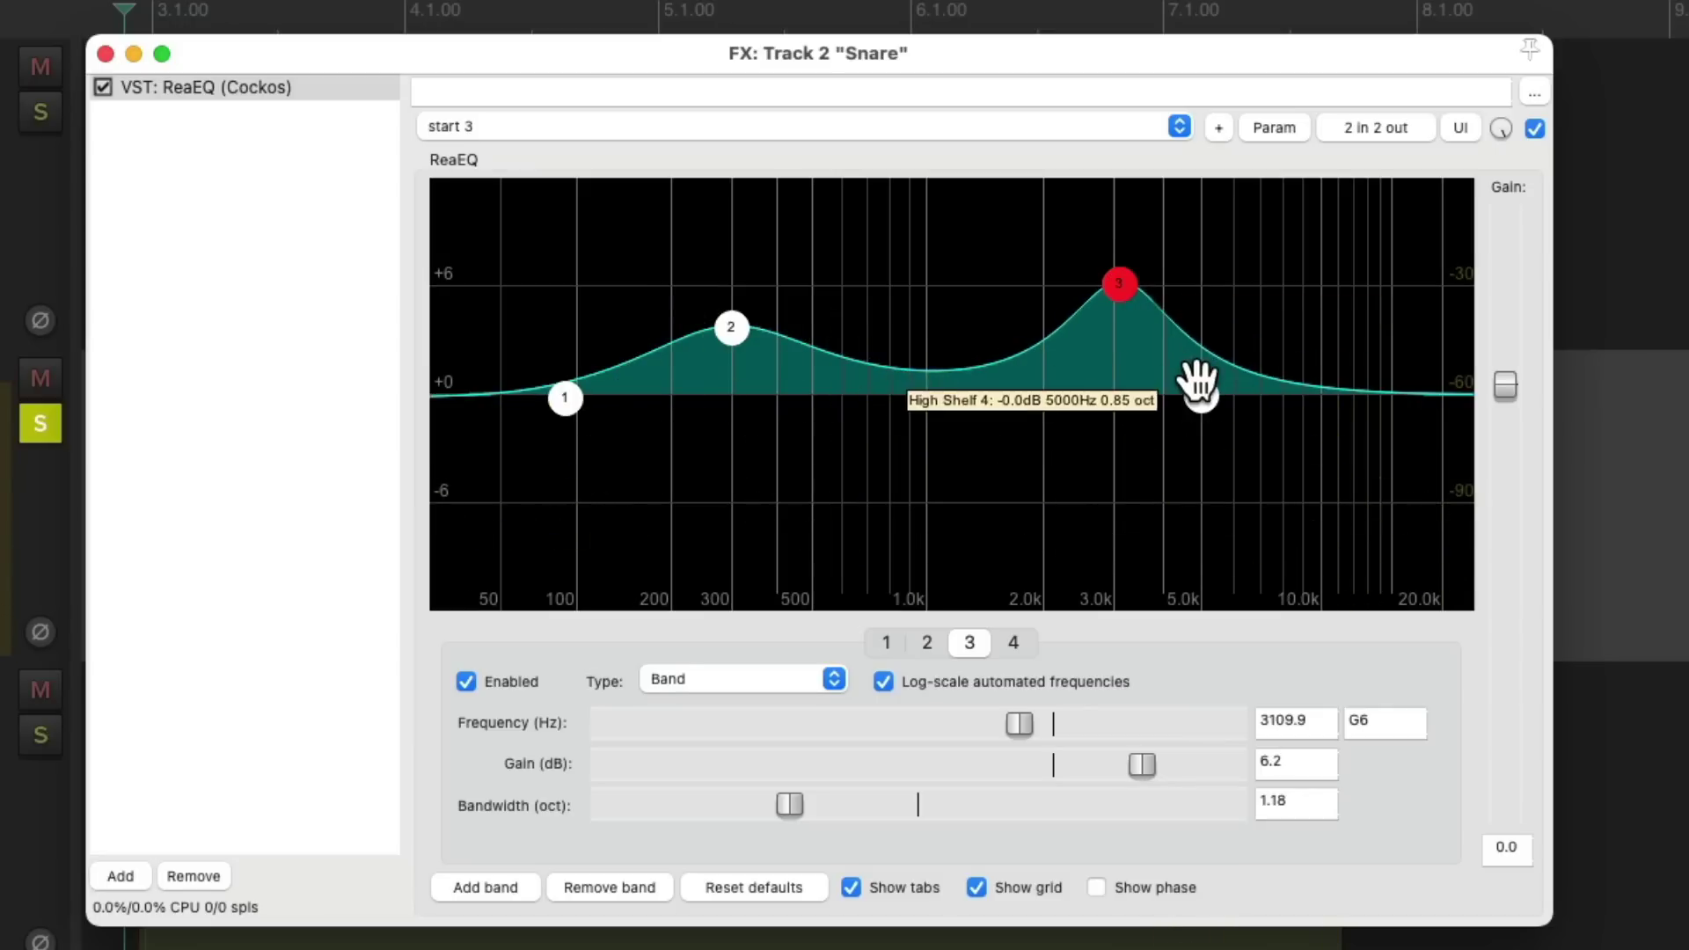
- Boost the snare's high shelf by about 6.4 dB at about 5470 Hz
left_click_drag(1198, 387, 1279, 298)
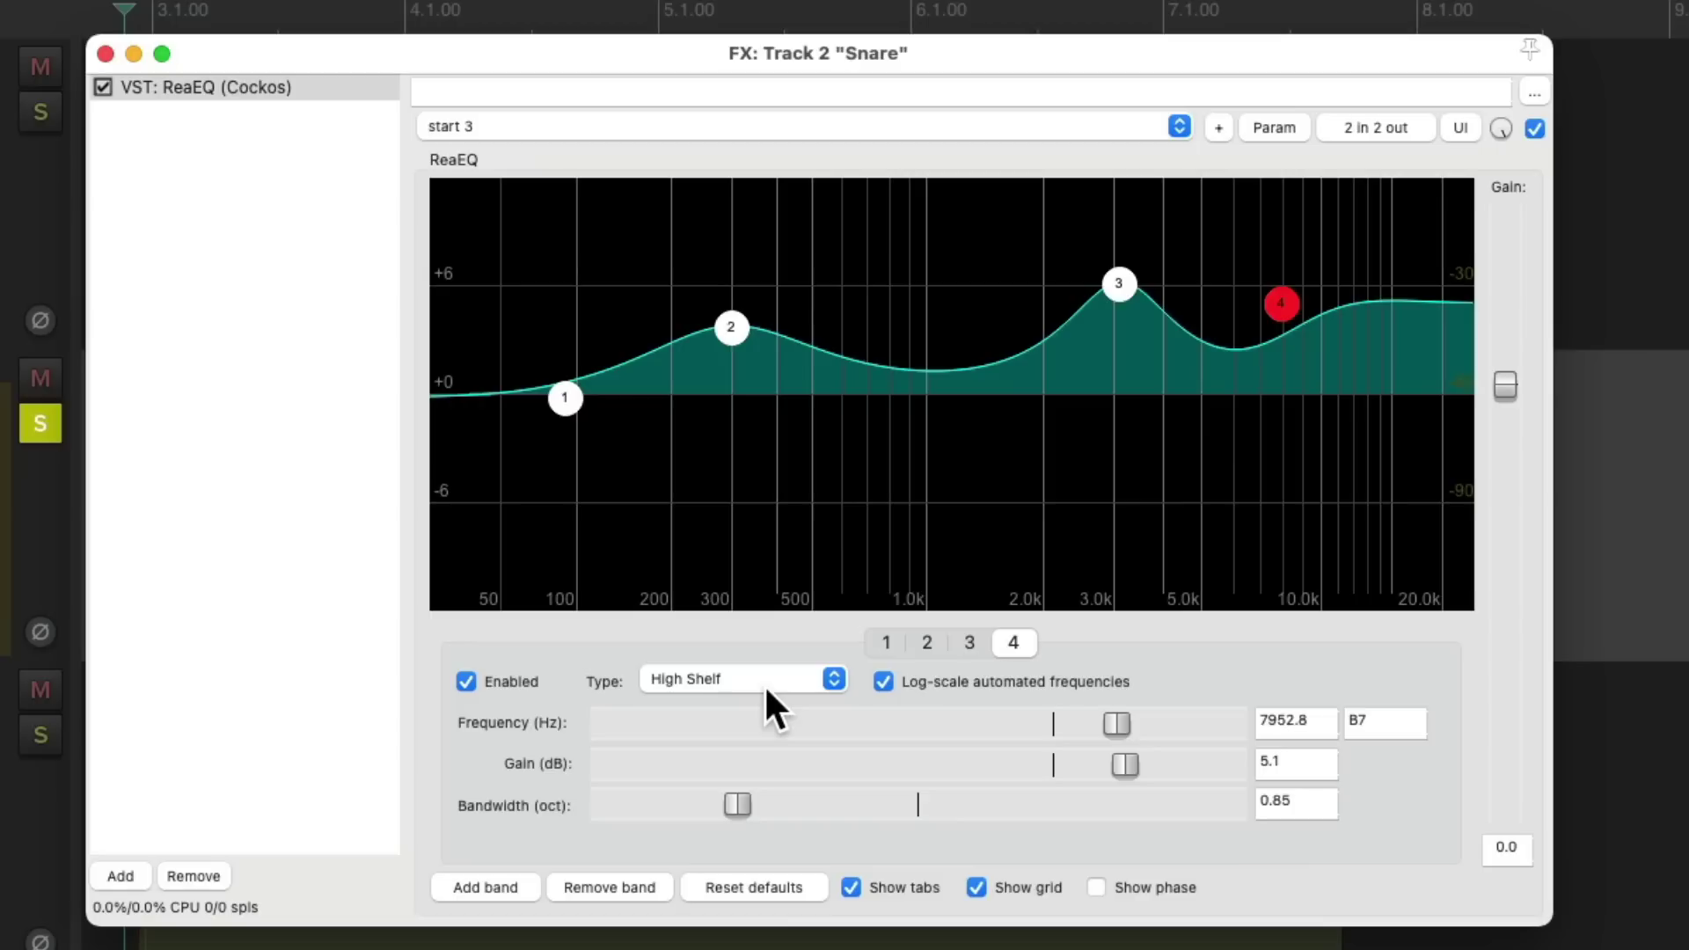
left_click_drag(1281, 303, 1265, 264)
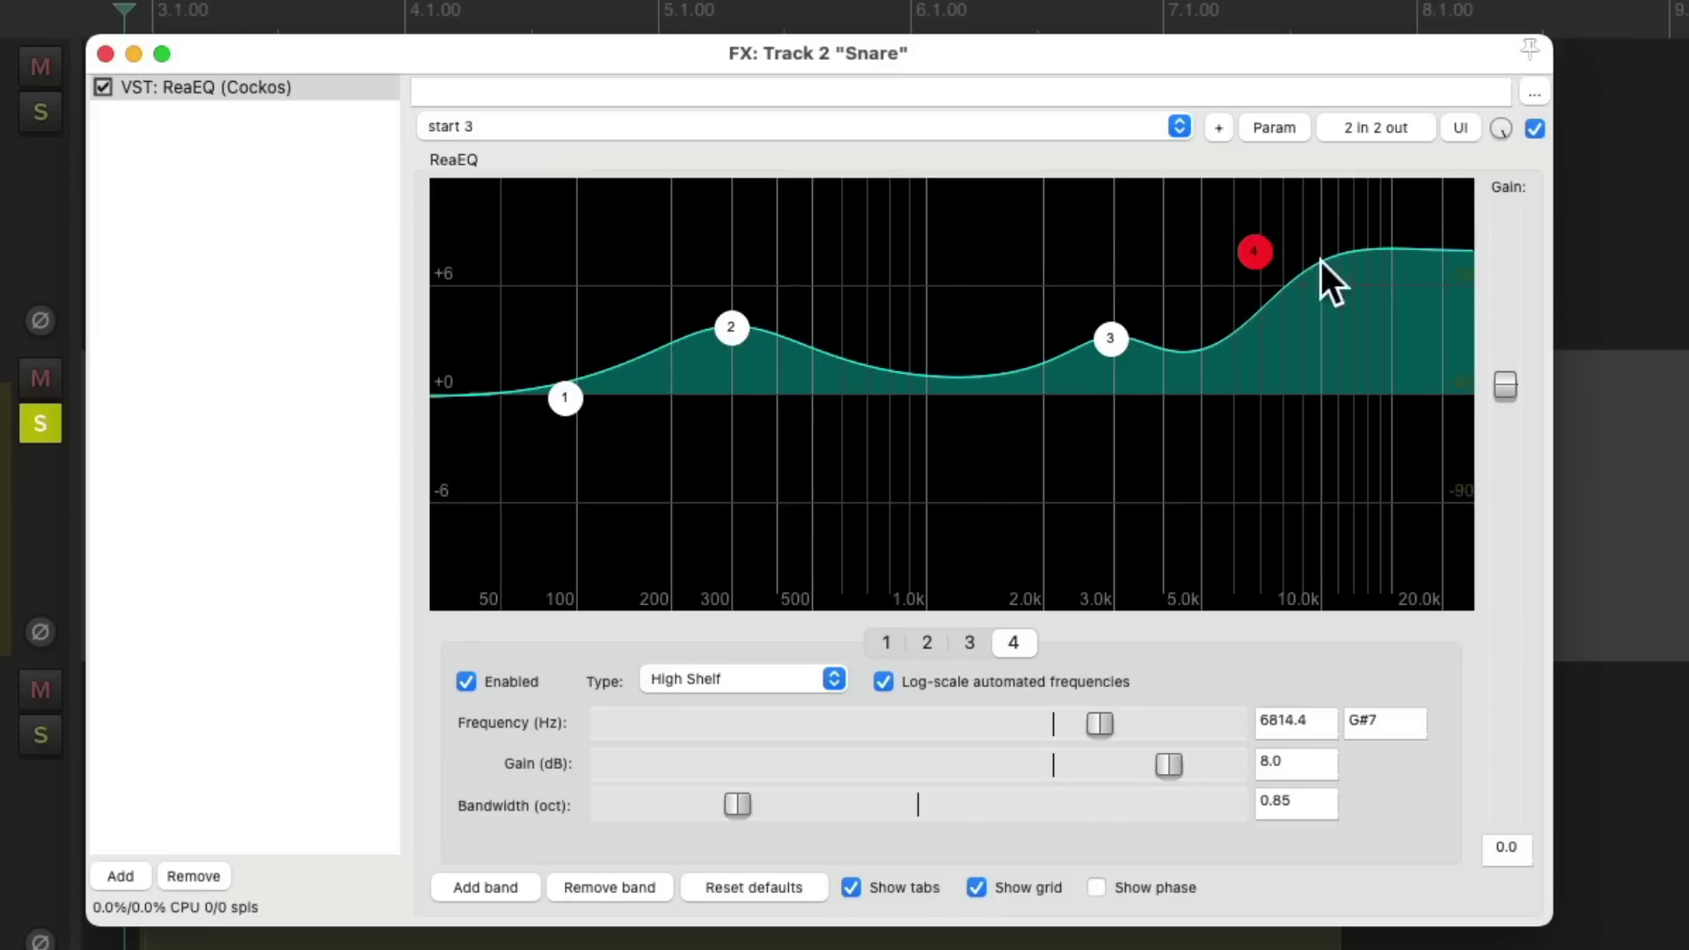
mouse_move(1254, 251)
left_mouse_down()
mouse_move(1249, 497)
mouse_move(1273, 381)
mouse_move(1207, 253)
mouse_move(1206, 407)
mouse_move(1217, 280)
left_mouse_up()
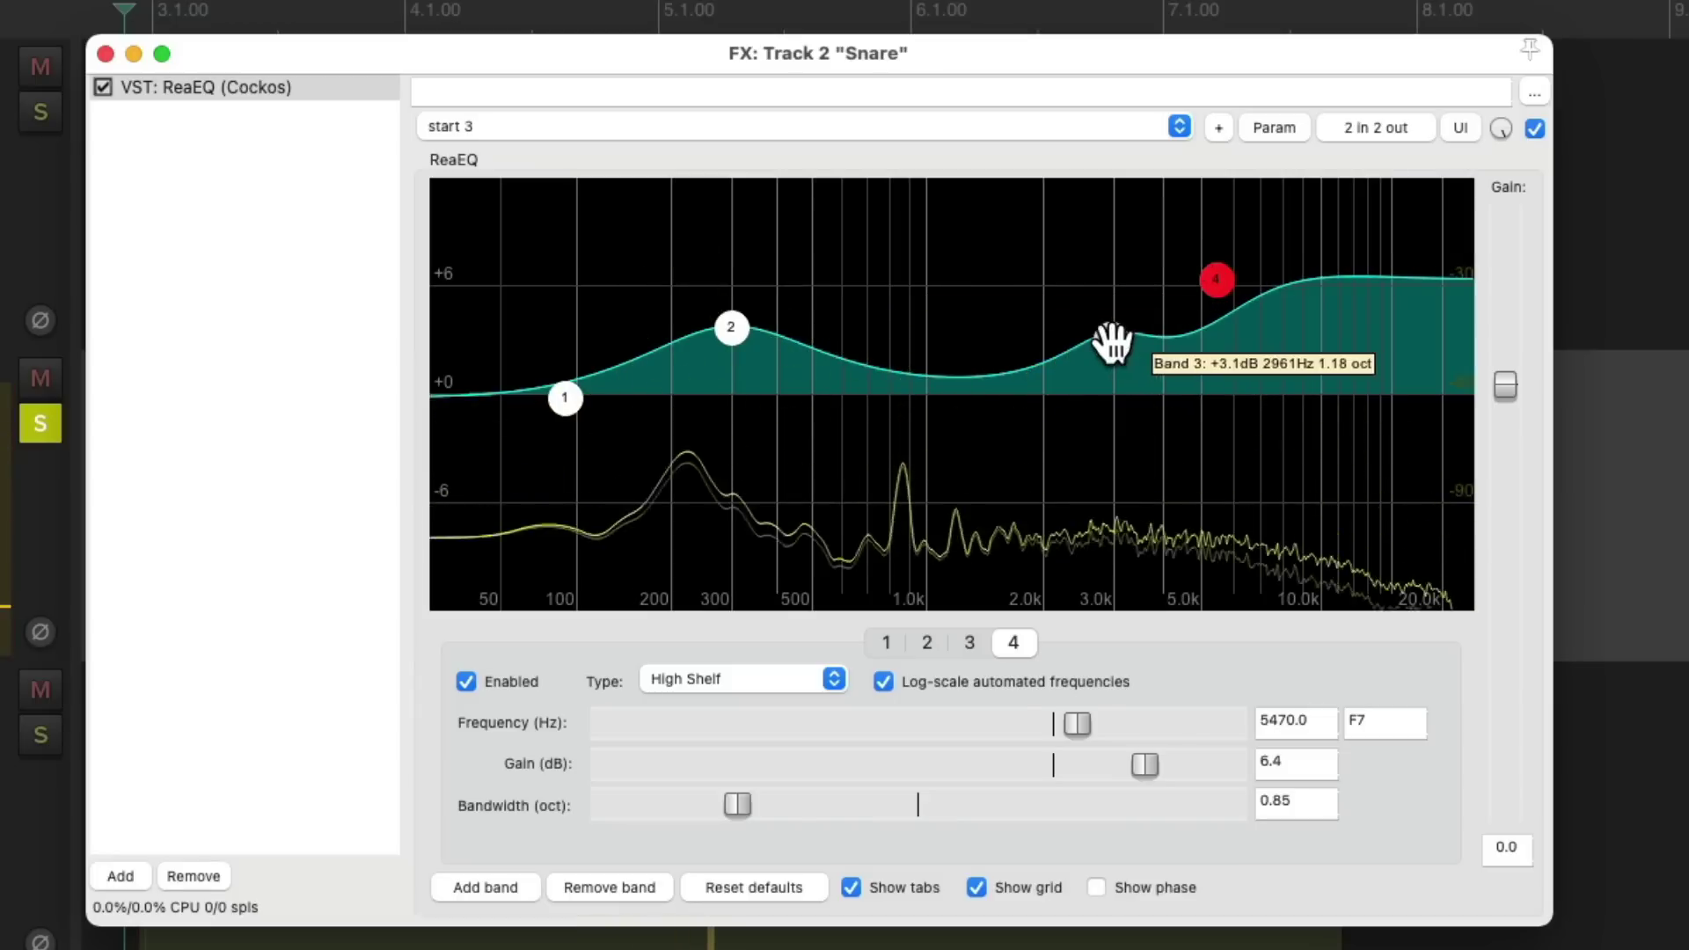
- Compare the snare with ReaEQ bypassed and active, trim the high shelf boost, and set band 3 to about 3.4 dB at 2773 Hz
mouse_move(1113, 343)
left_mouse_down()
mouse_move(1116, 403)
mouse_move(1102, 322)
left_mouse_up()
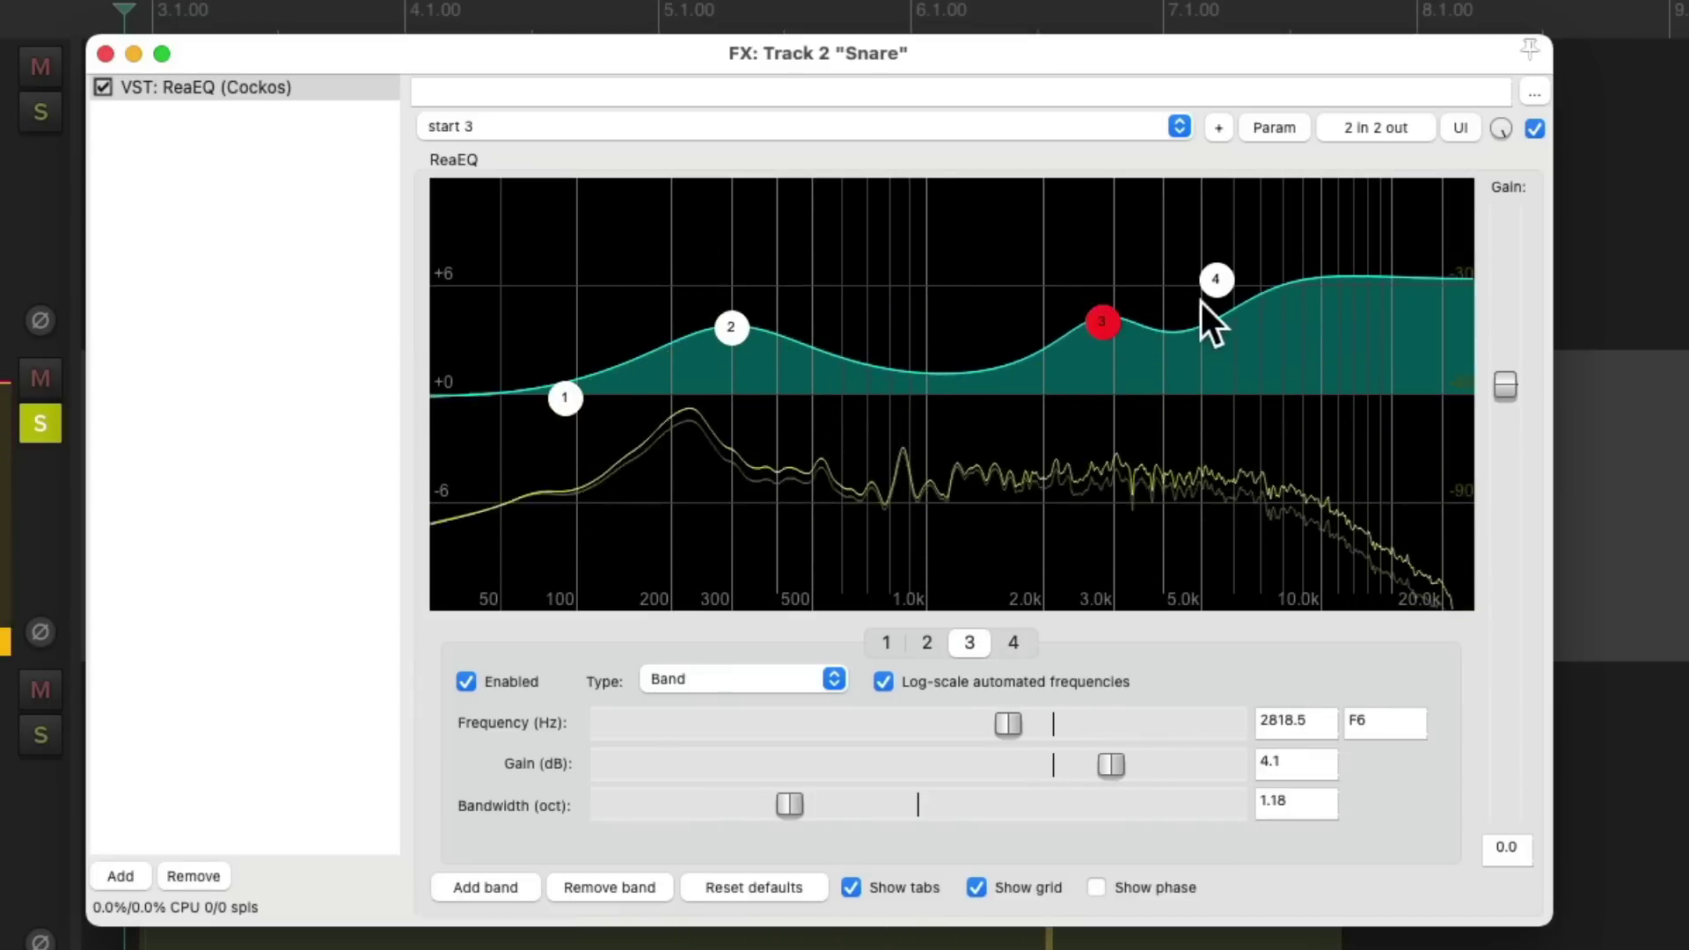
left_click_drag(1216, 282, 1214, 295)
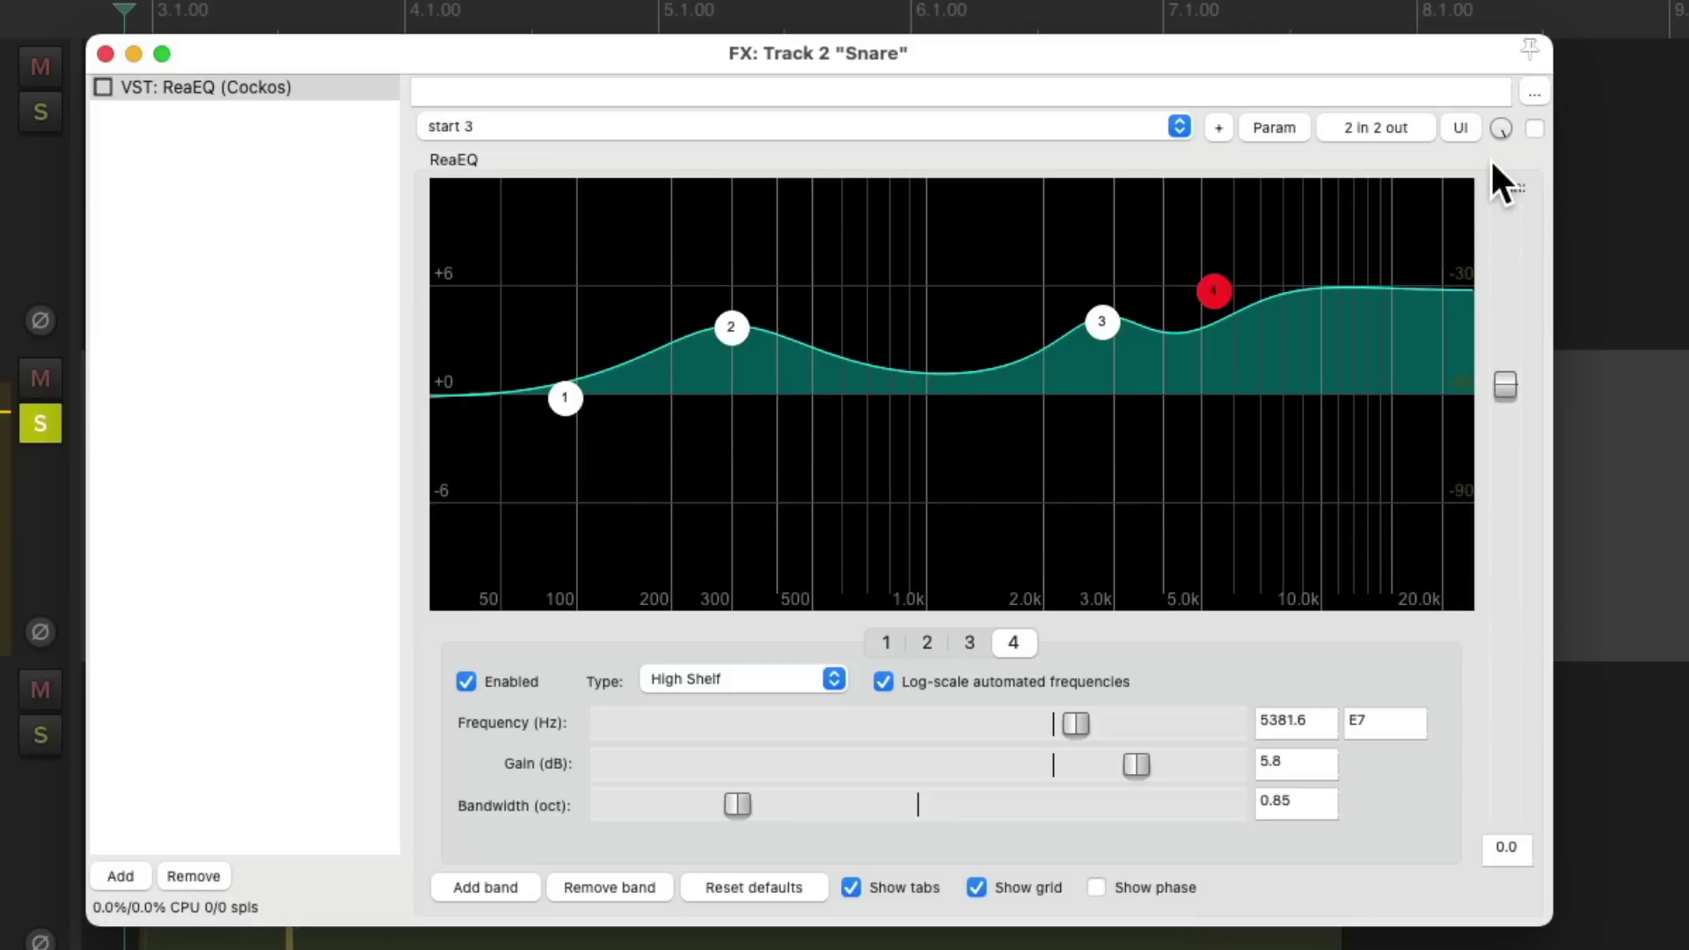
left_click(1535, 128)
left_click_drag(1215, 293, 1215, 299)
left_click_drag(1102, 322, 1099, 333)
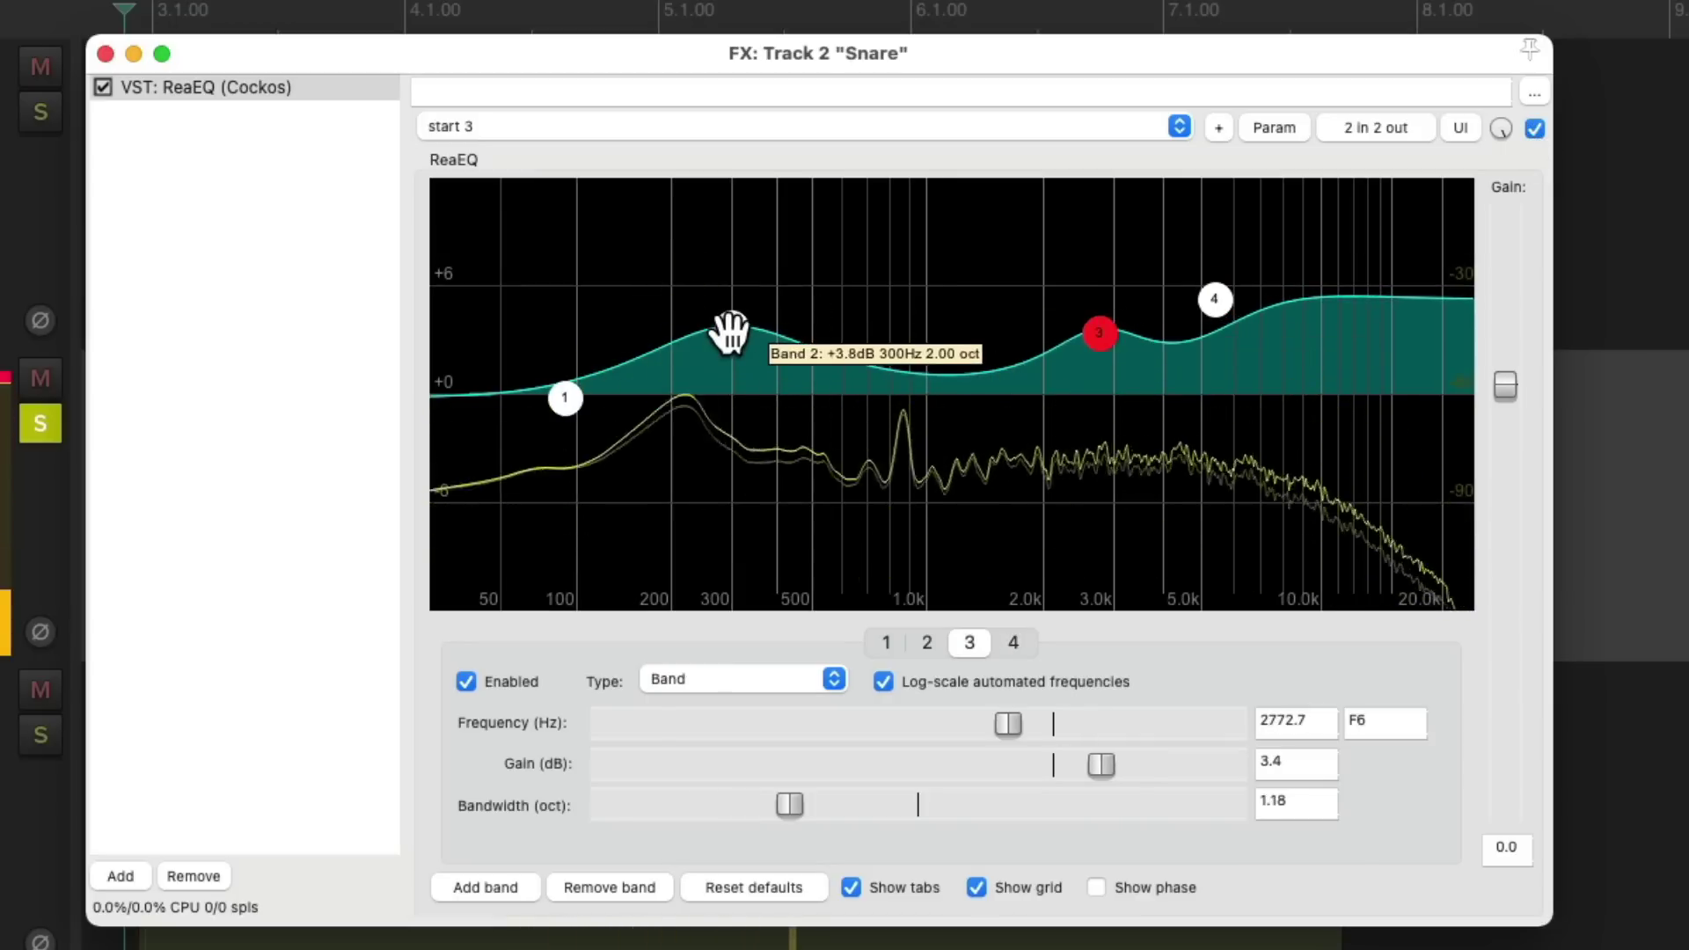
- Move the snare's band 2 to about 263 Hz with a 1.58 octave bandwidth, stop playback and close the EQ
left_click_drag(729, 330, 705, 332)
scroll(716, 323, "up", 3)
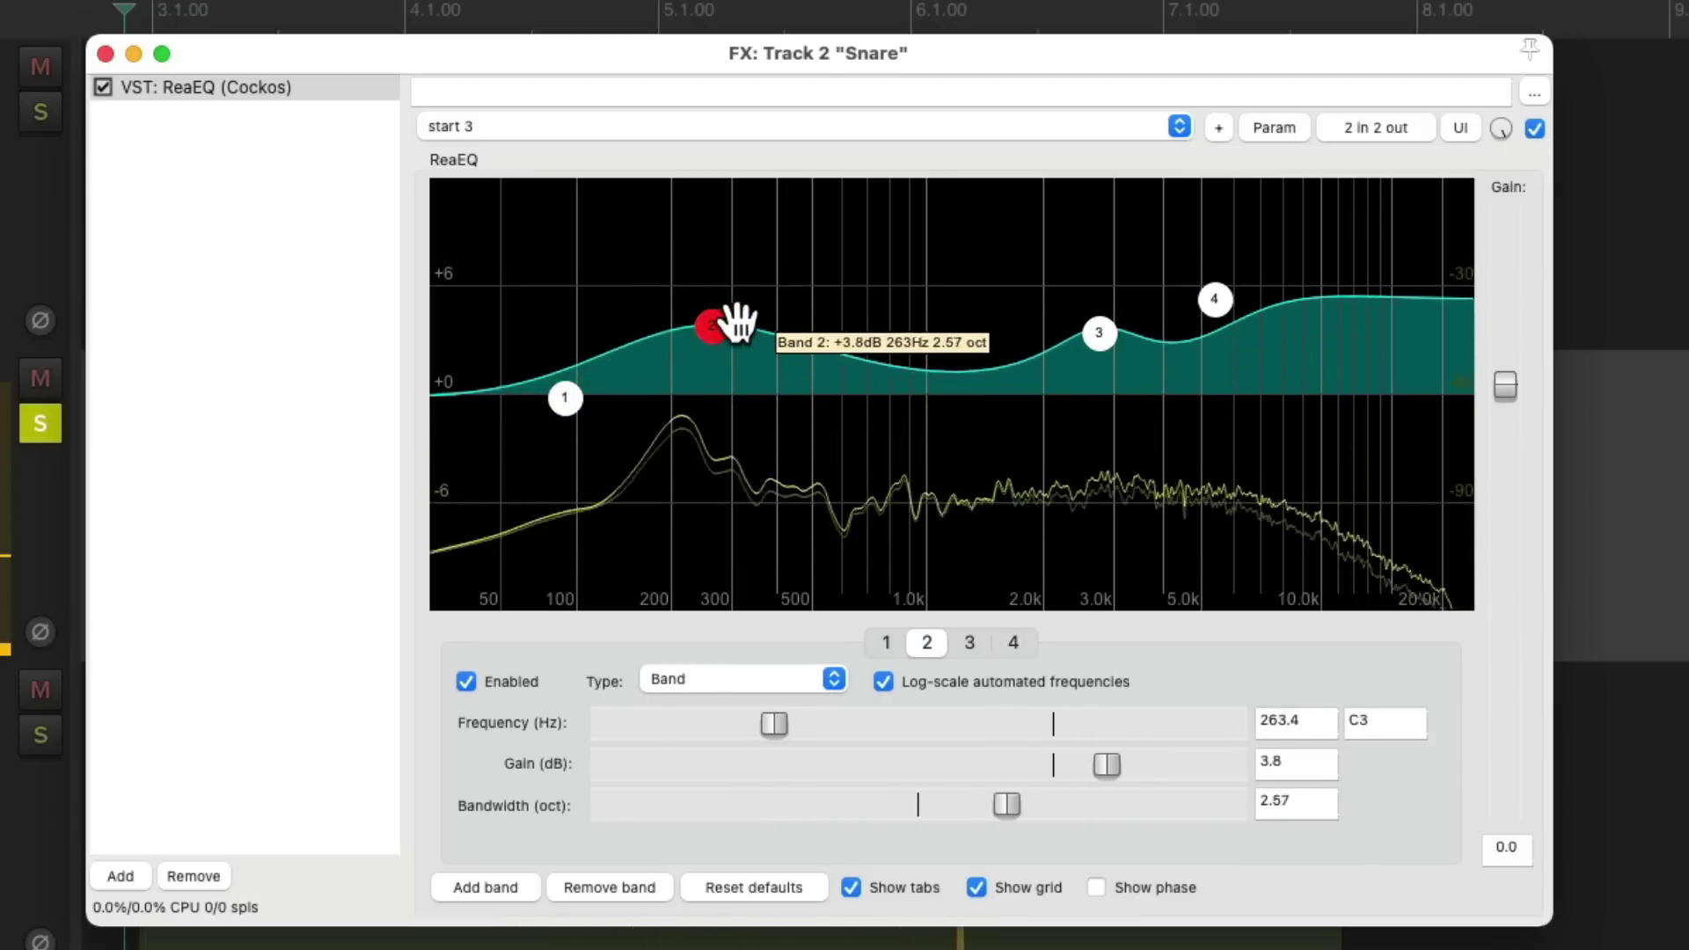
scroll(726, 324, "down", 1)
scroll(713, 324, "down", 8)
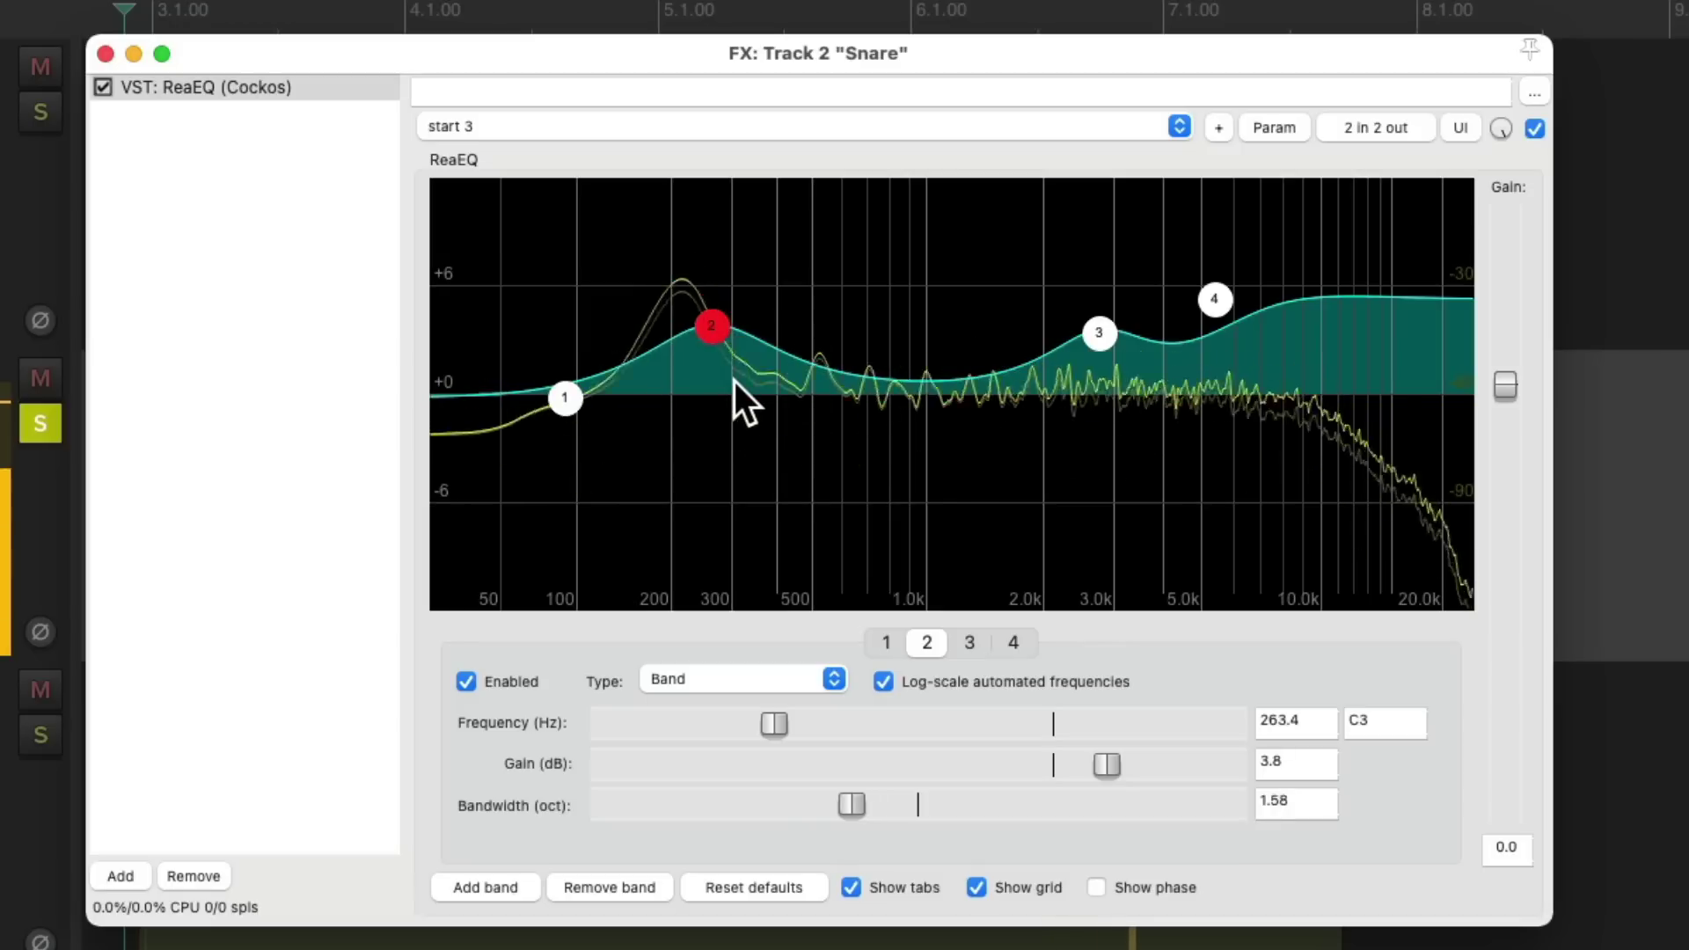
key("space")
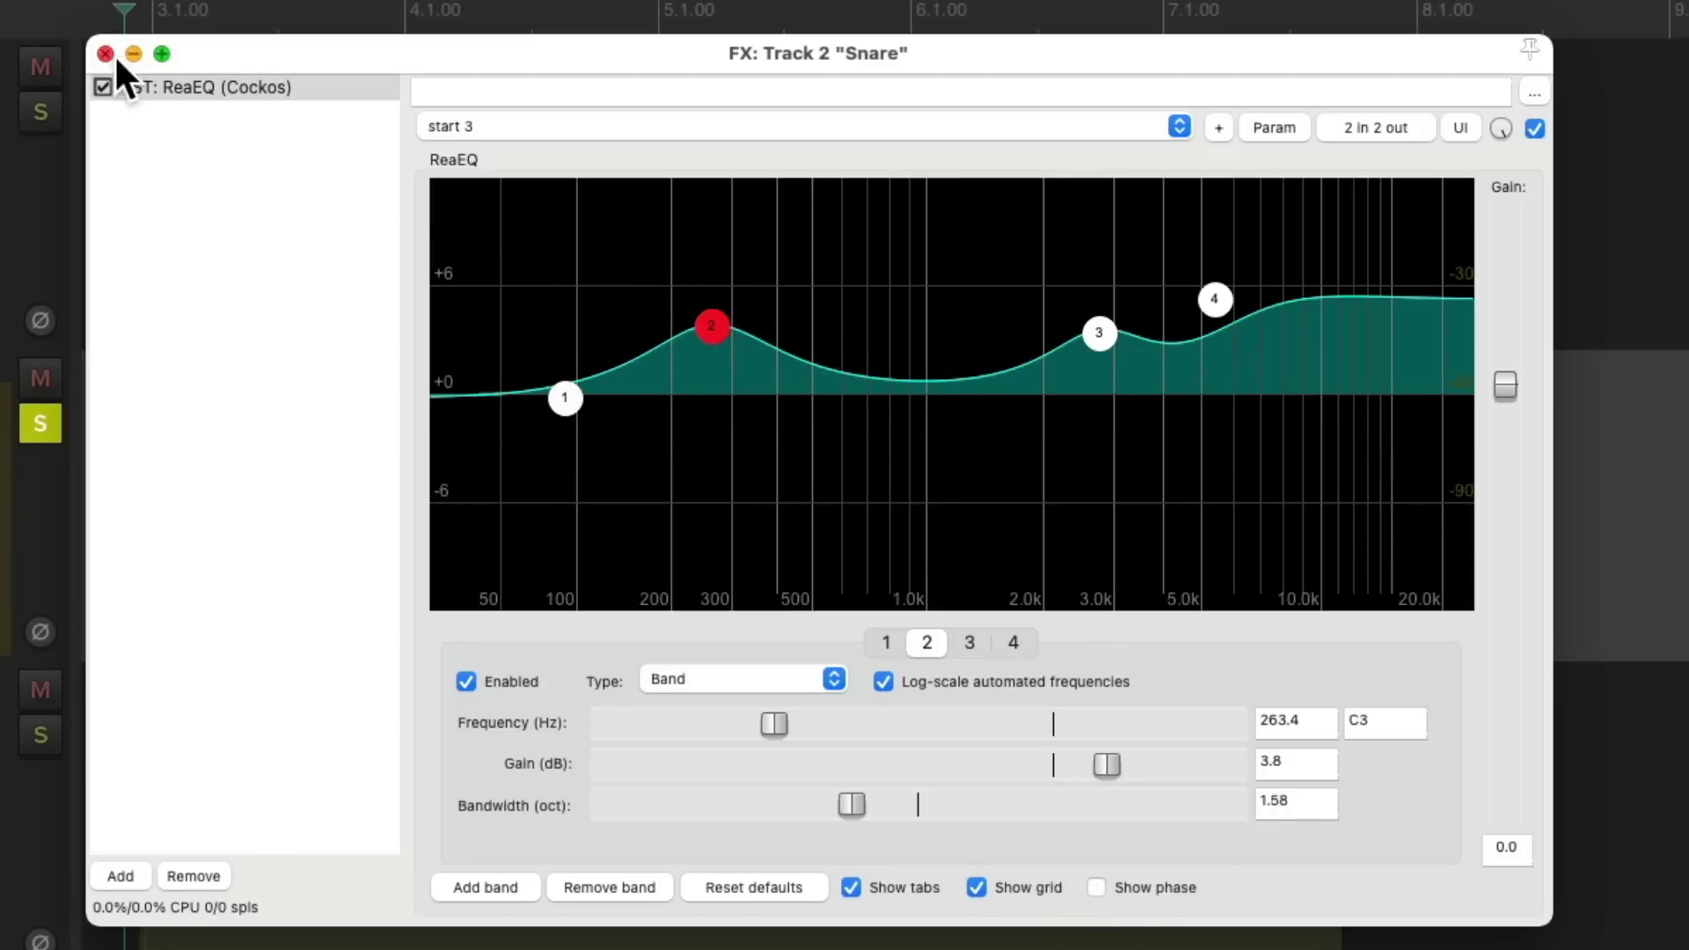
left_click(112, 56)
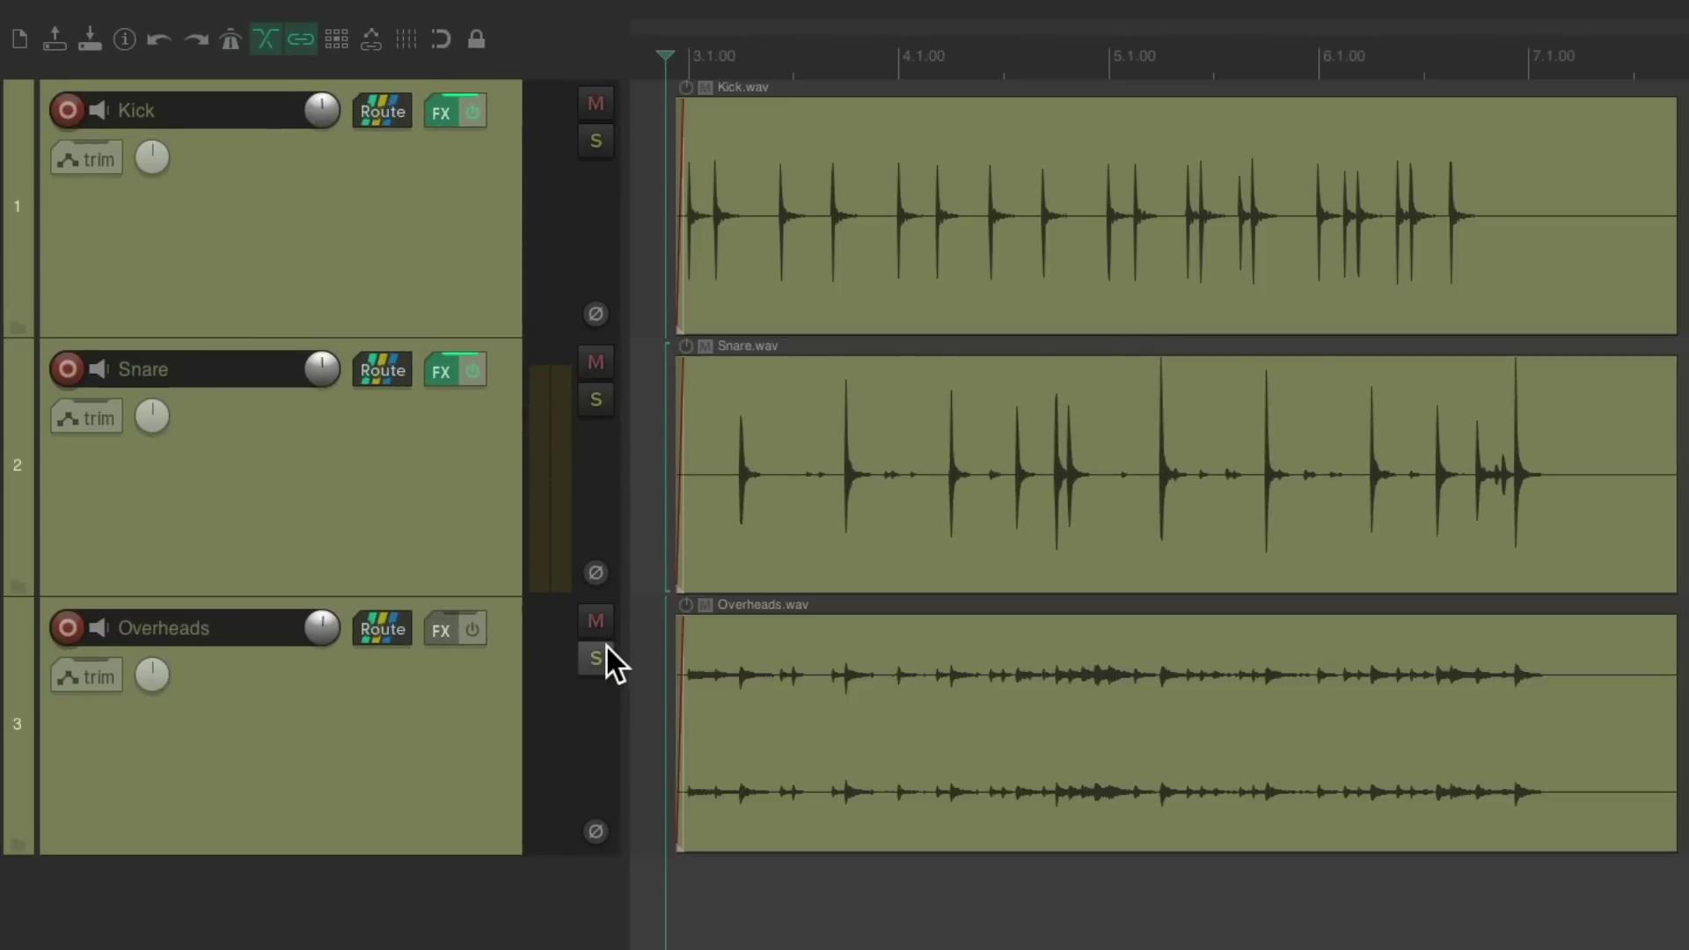
- Solo the Overheads track and add ReaEQ to it in an enlarged effects window
left_click(602, 658)
left_click(447, 634)
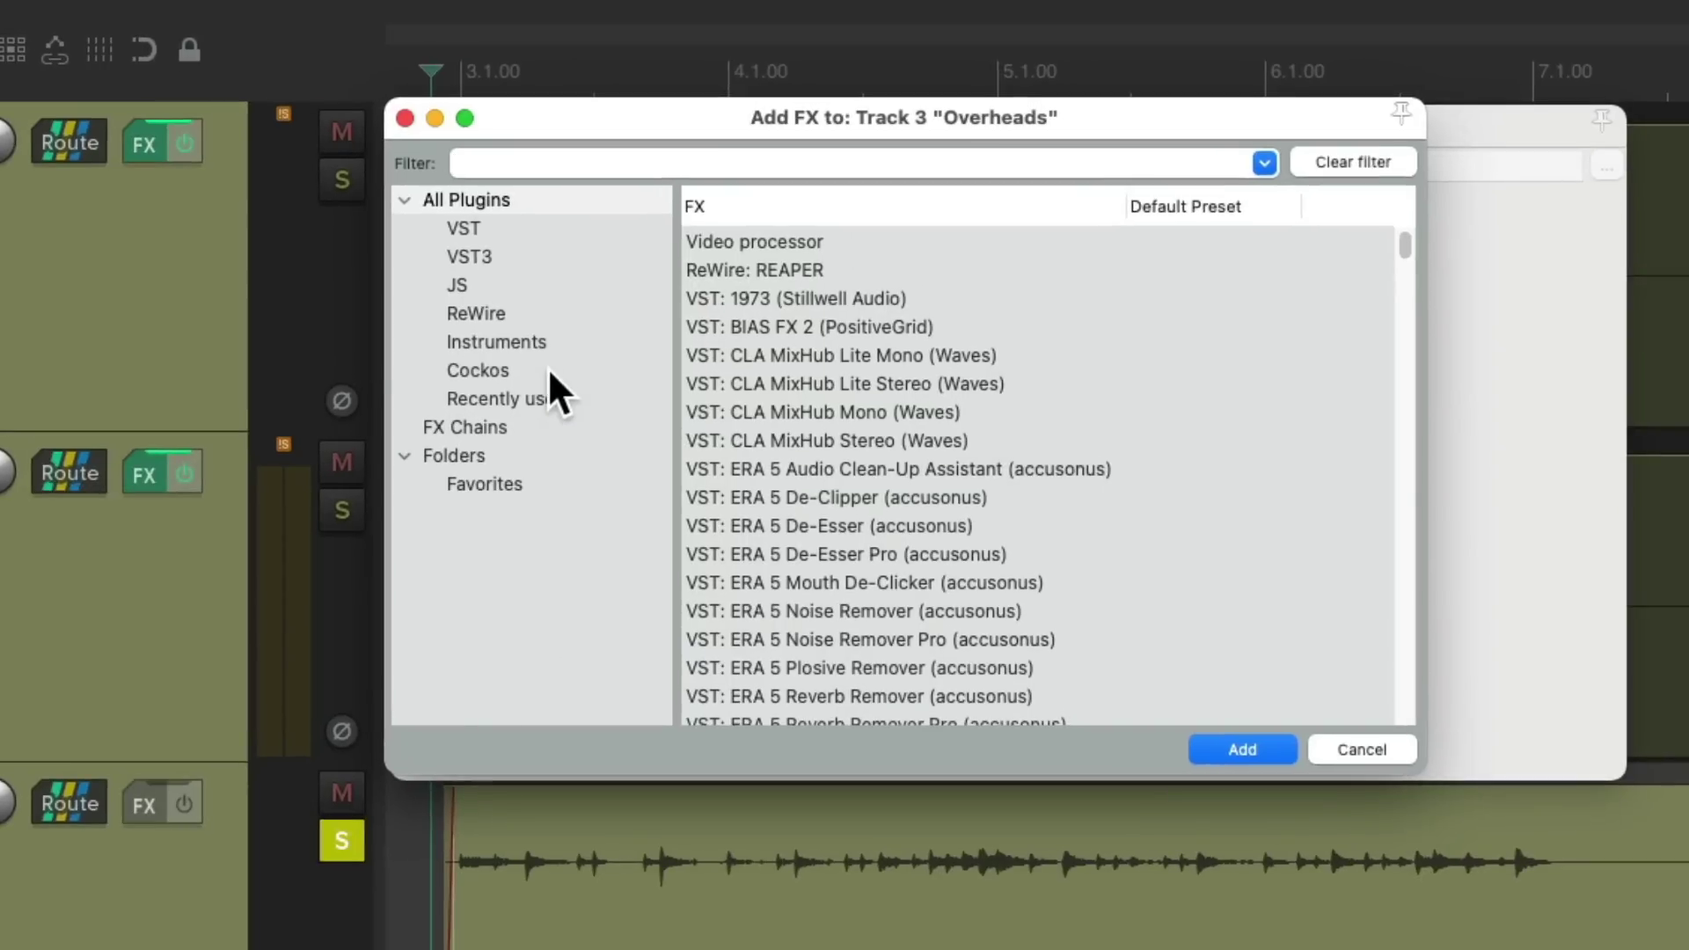
left_click(549, 371)
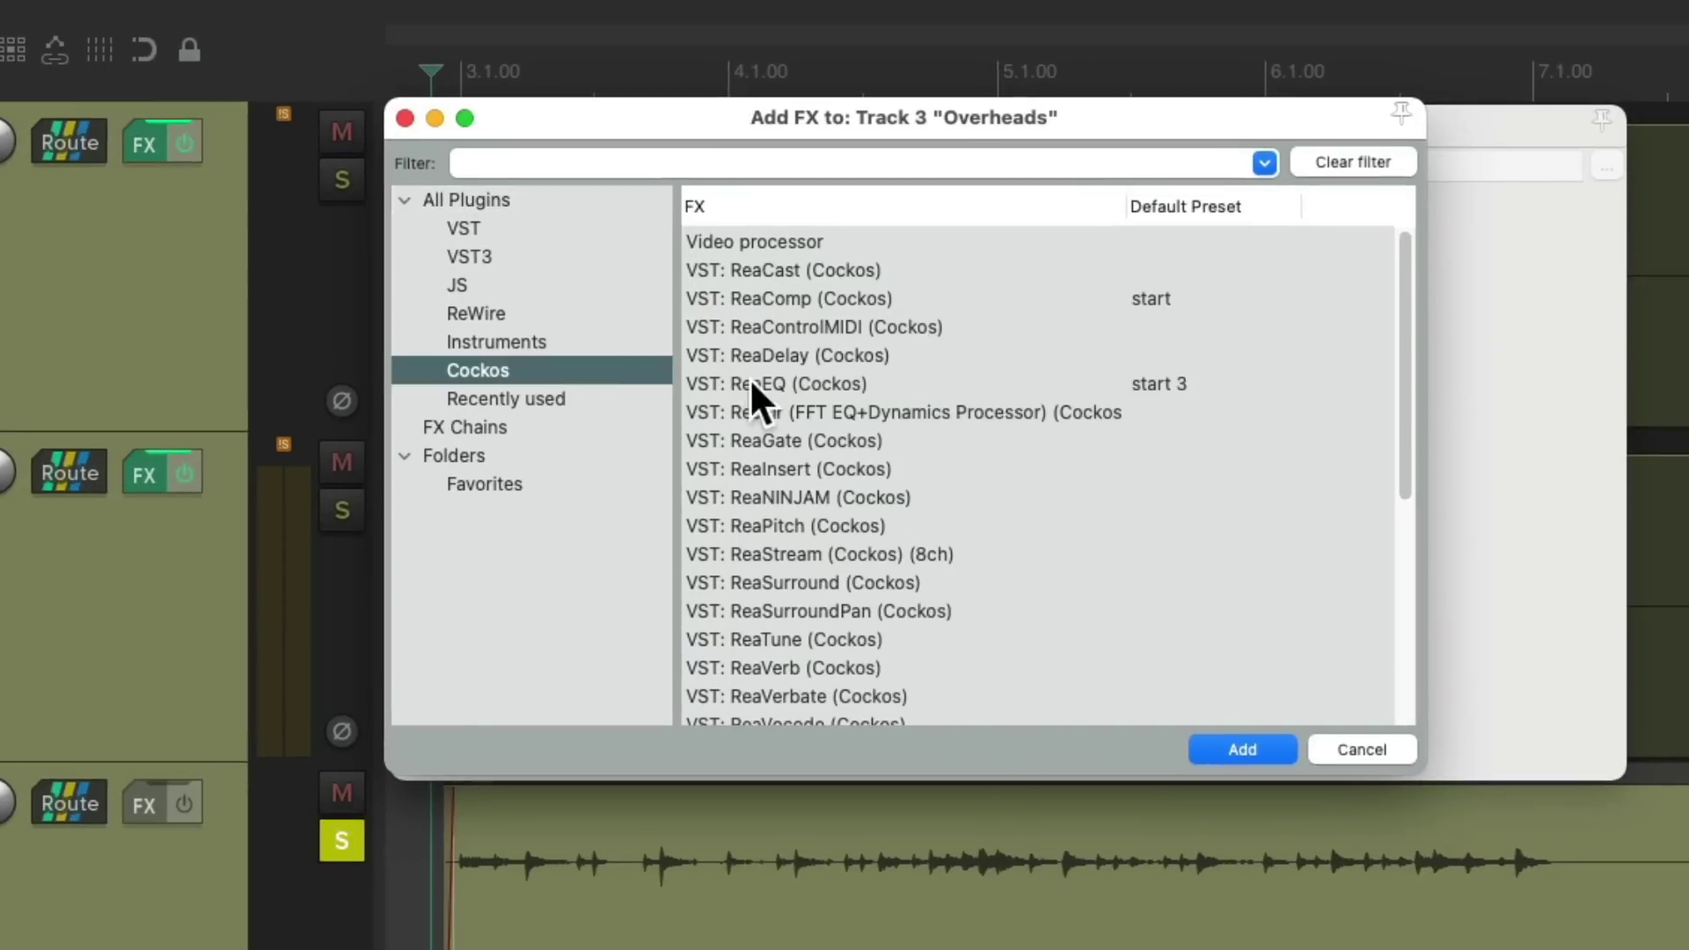
left_click(911, 387)
double_click(887, 382)
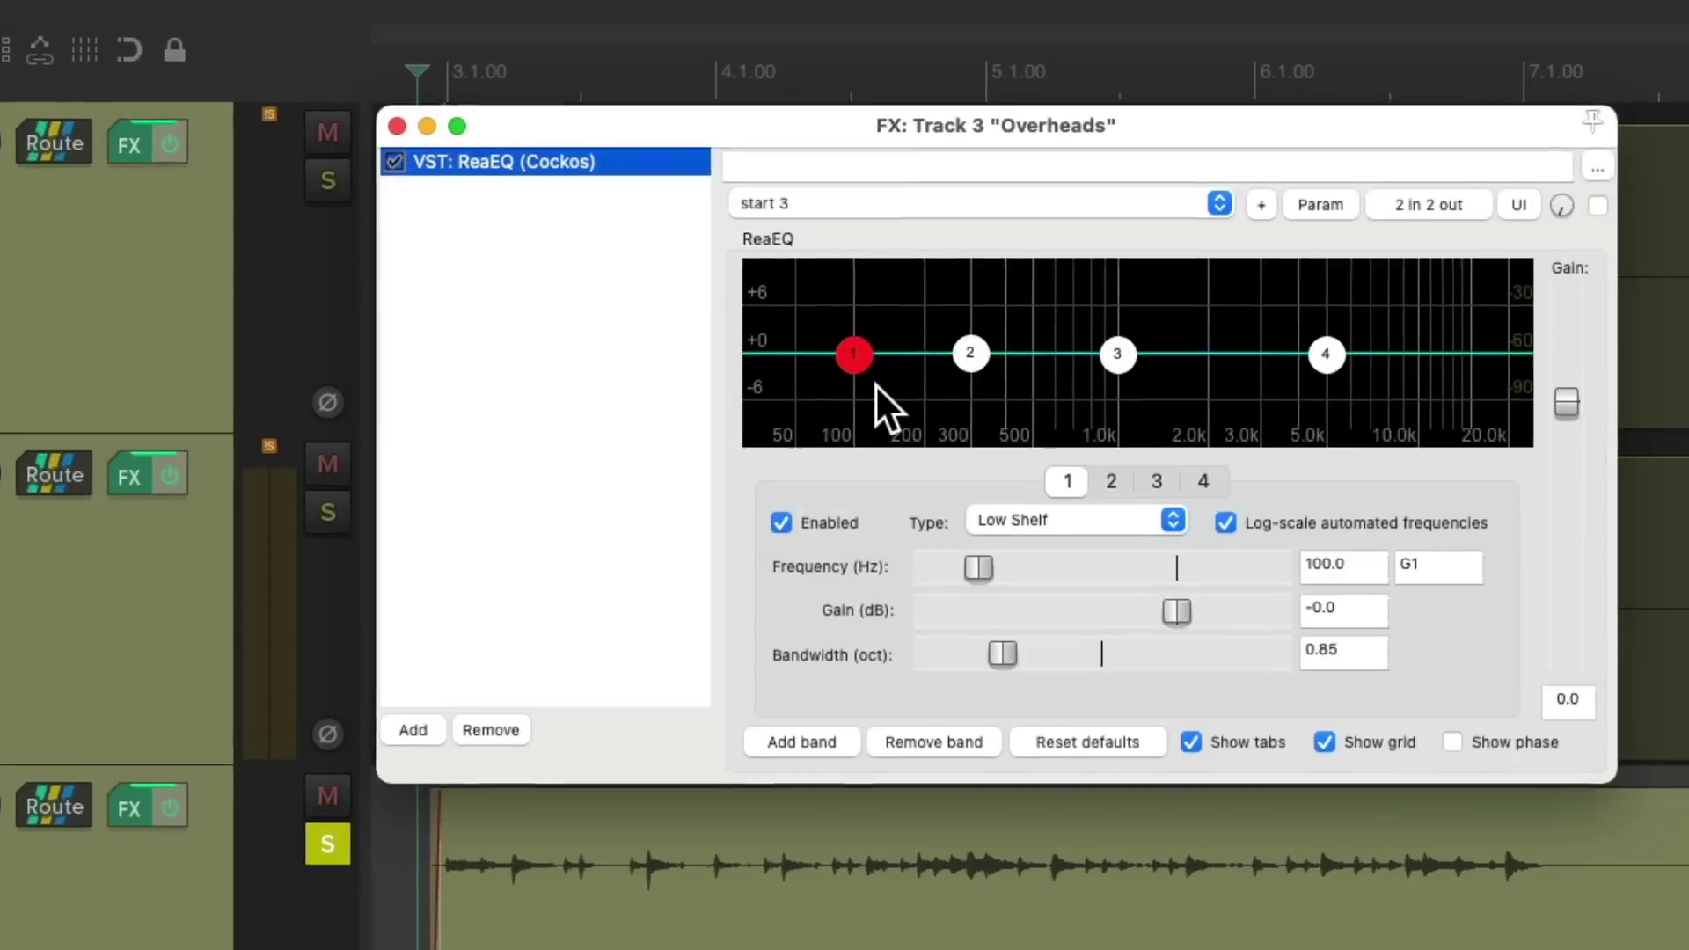
left_click_drag(1490, 825, 1575, 933)
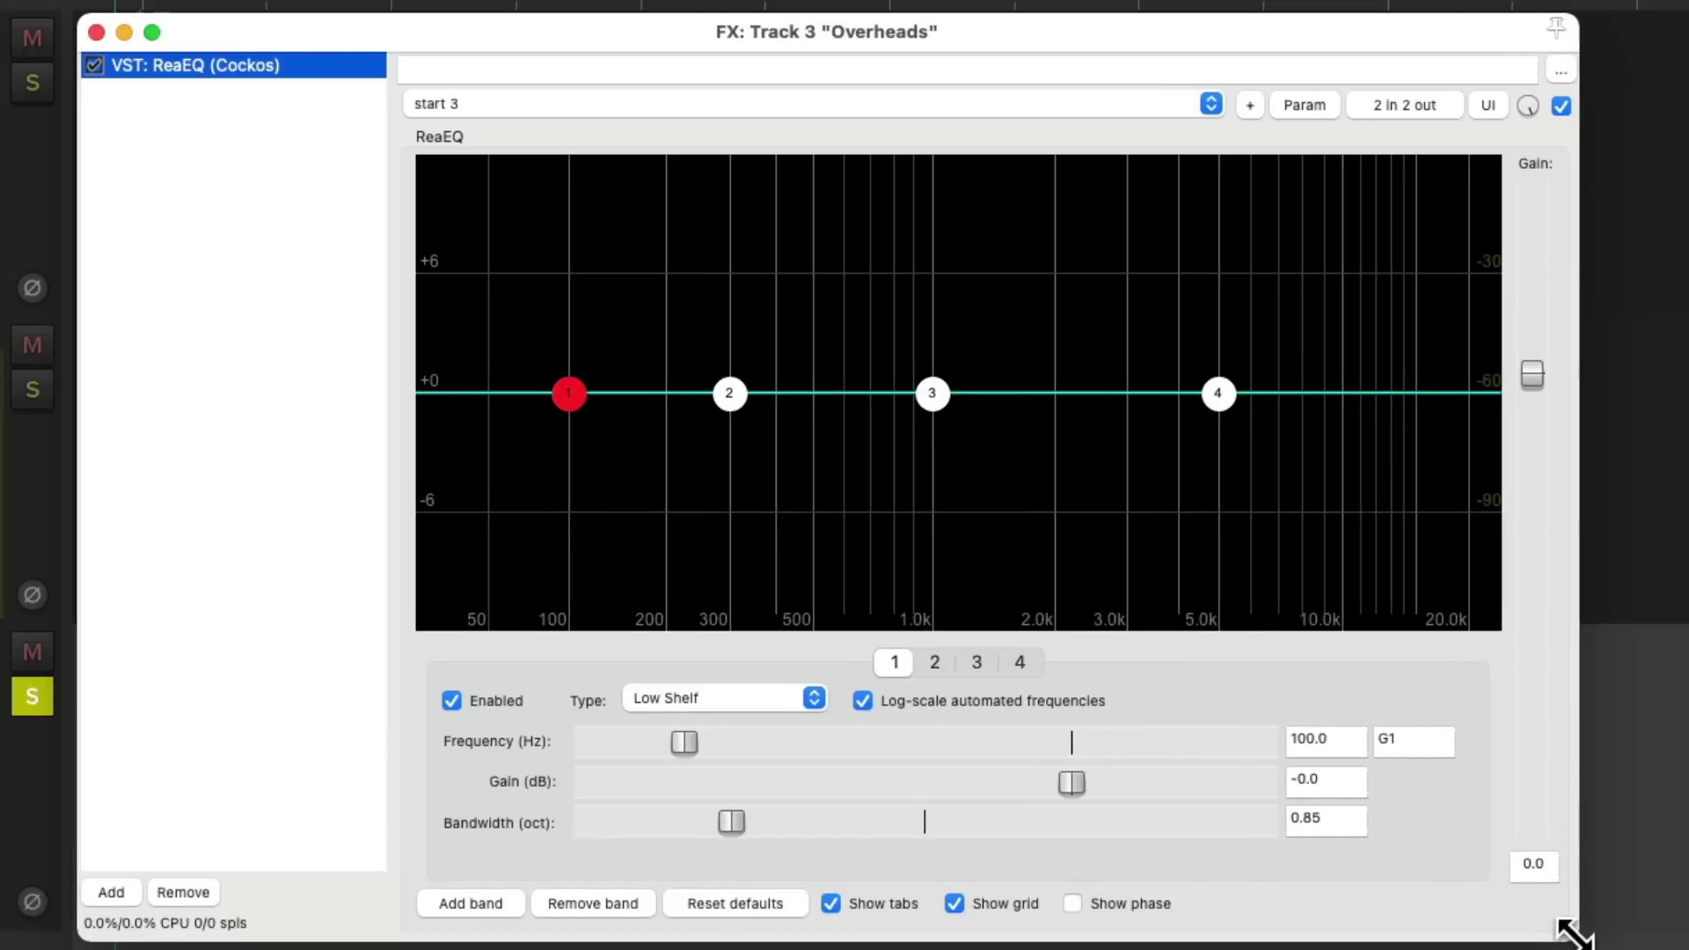
- Audition the overheads and boost the high shelf by about 3.1 dB at about 3023 Hz
key("space")
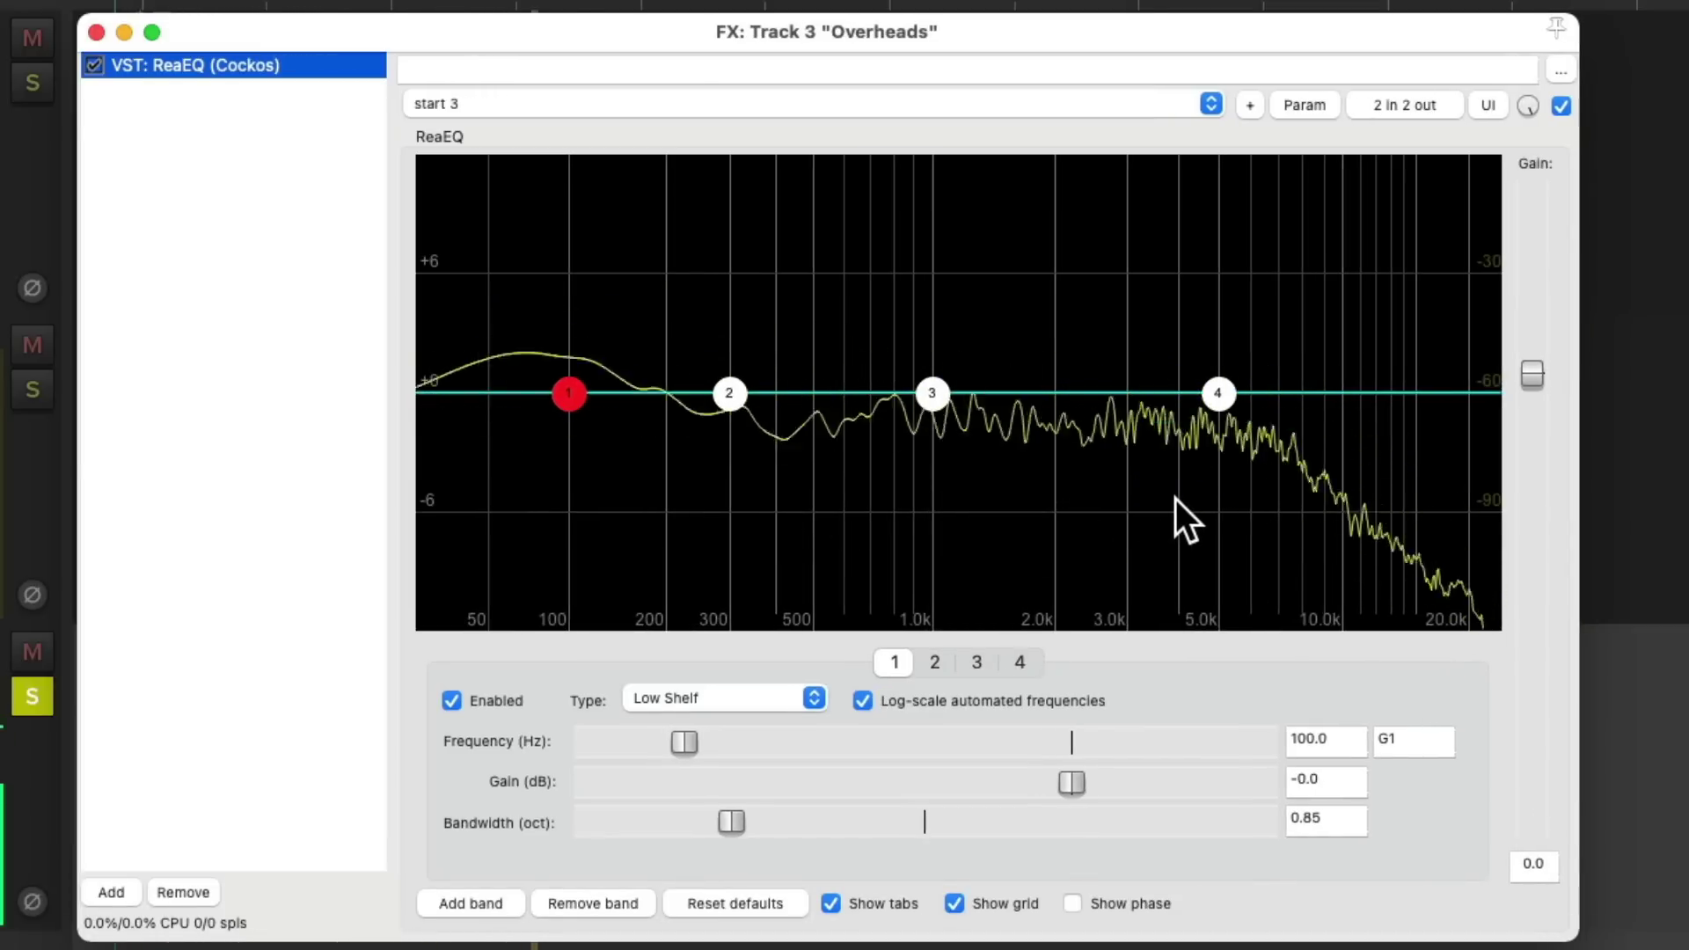
key("space")
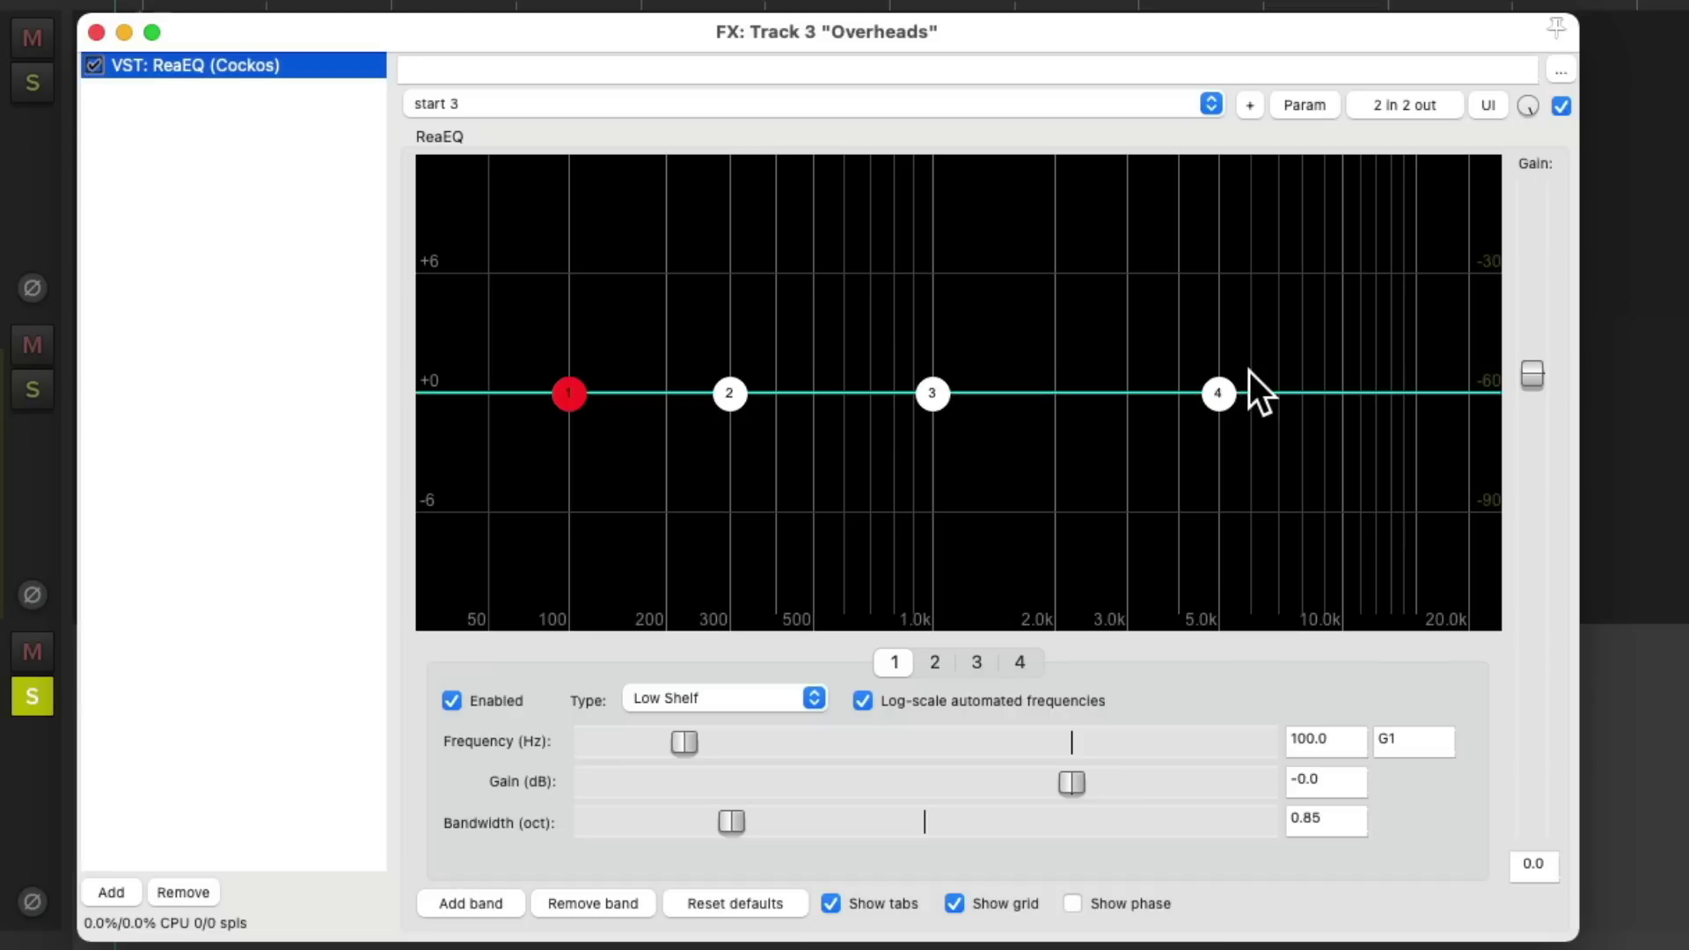
key("space")
left_click_drag(1218, 393, 1133, 331)
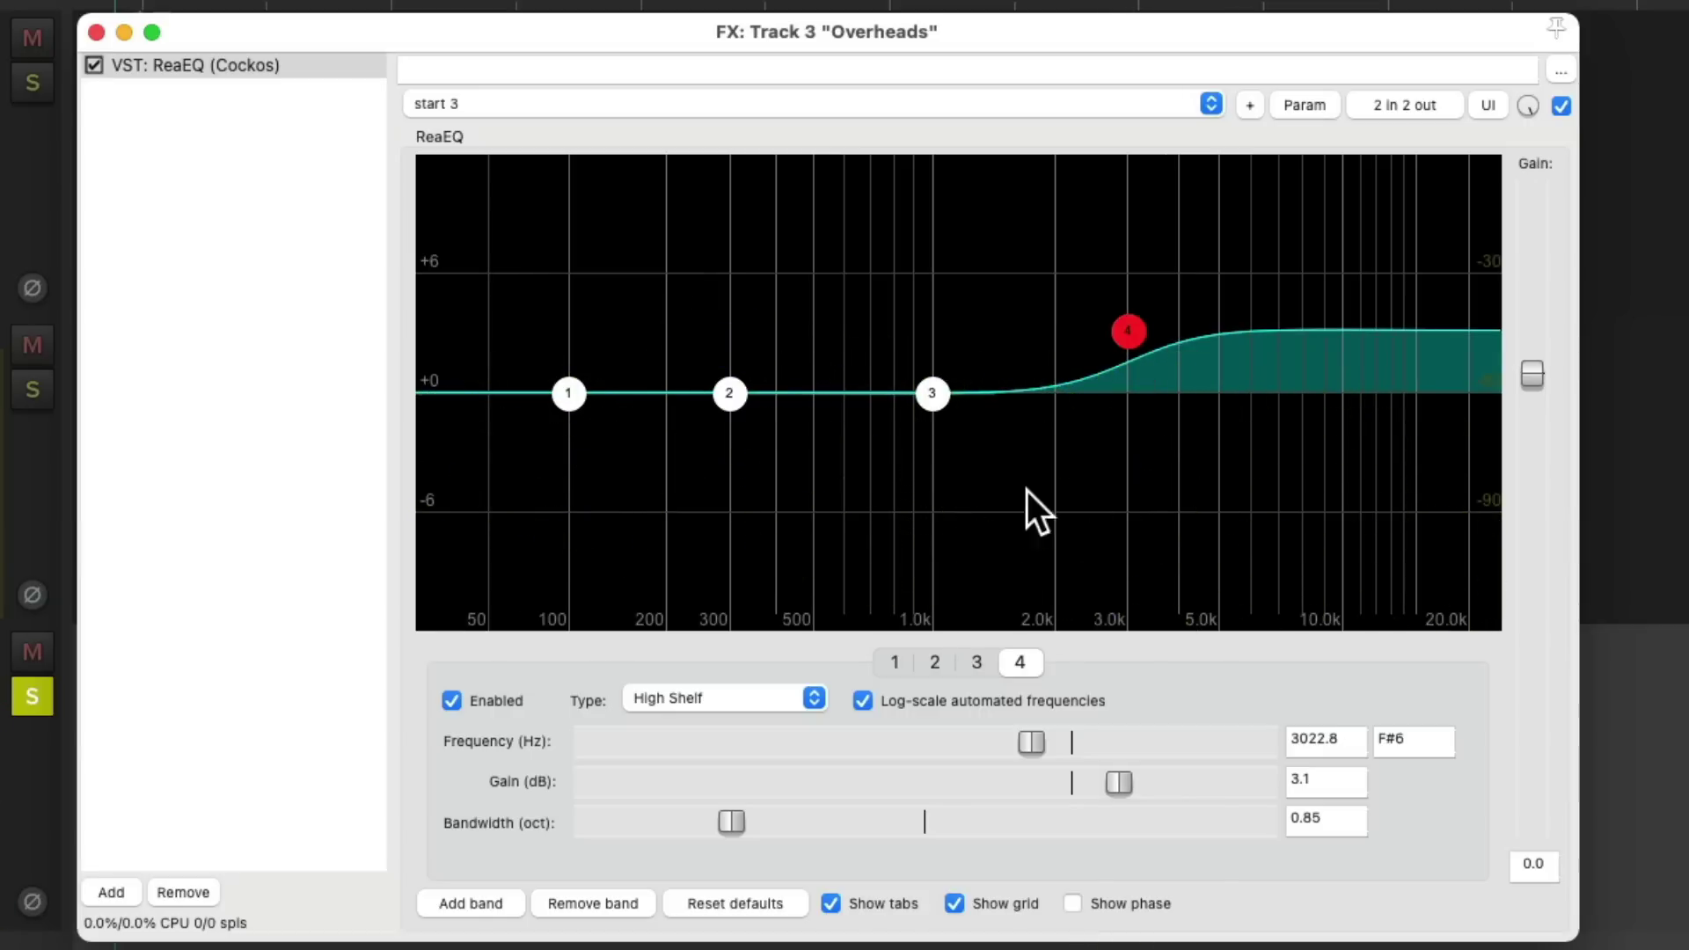
- Boost the overheads' low shelf by about 2.4 dB at 119 Hz and set the high shelf to about 3.3 dB at 3292 Hz
left_click_drag(577, 392, 592, 346)
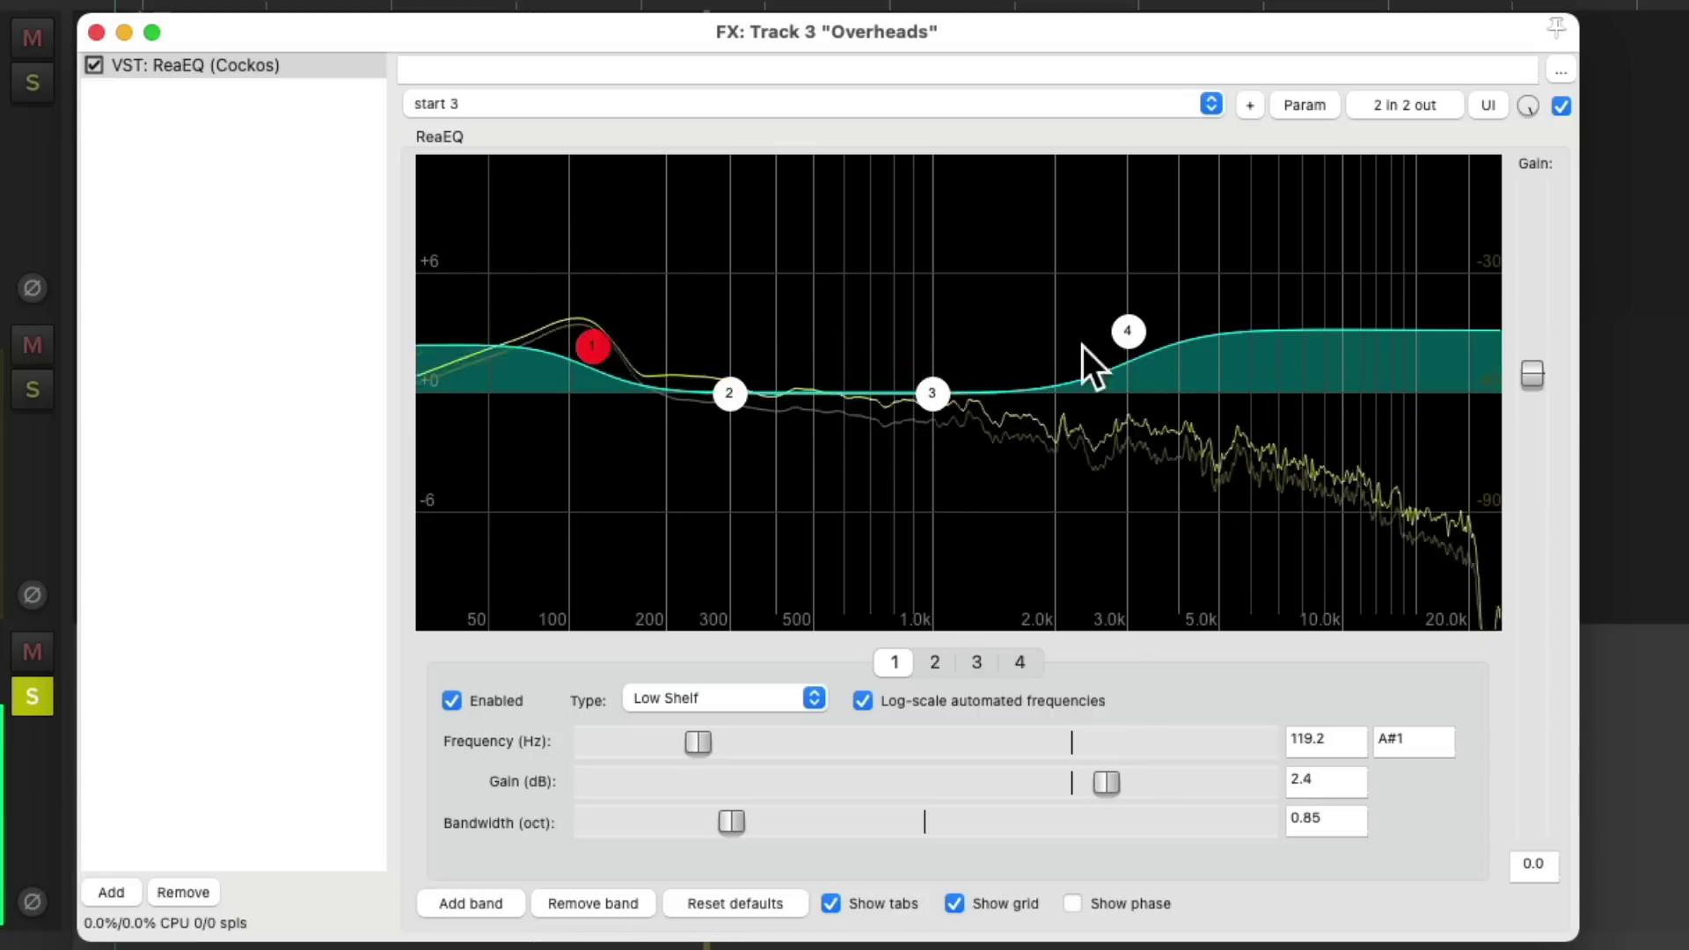
mouse_move(1135, 333)
left_mouse_down()
mouse_move(1135, 388)
mouse_move(1127, 343)
mouse_move(1145, 328)
left_mouse_up()
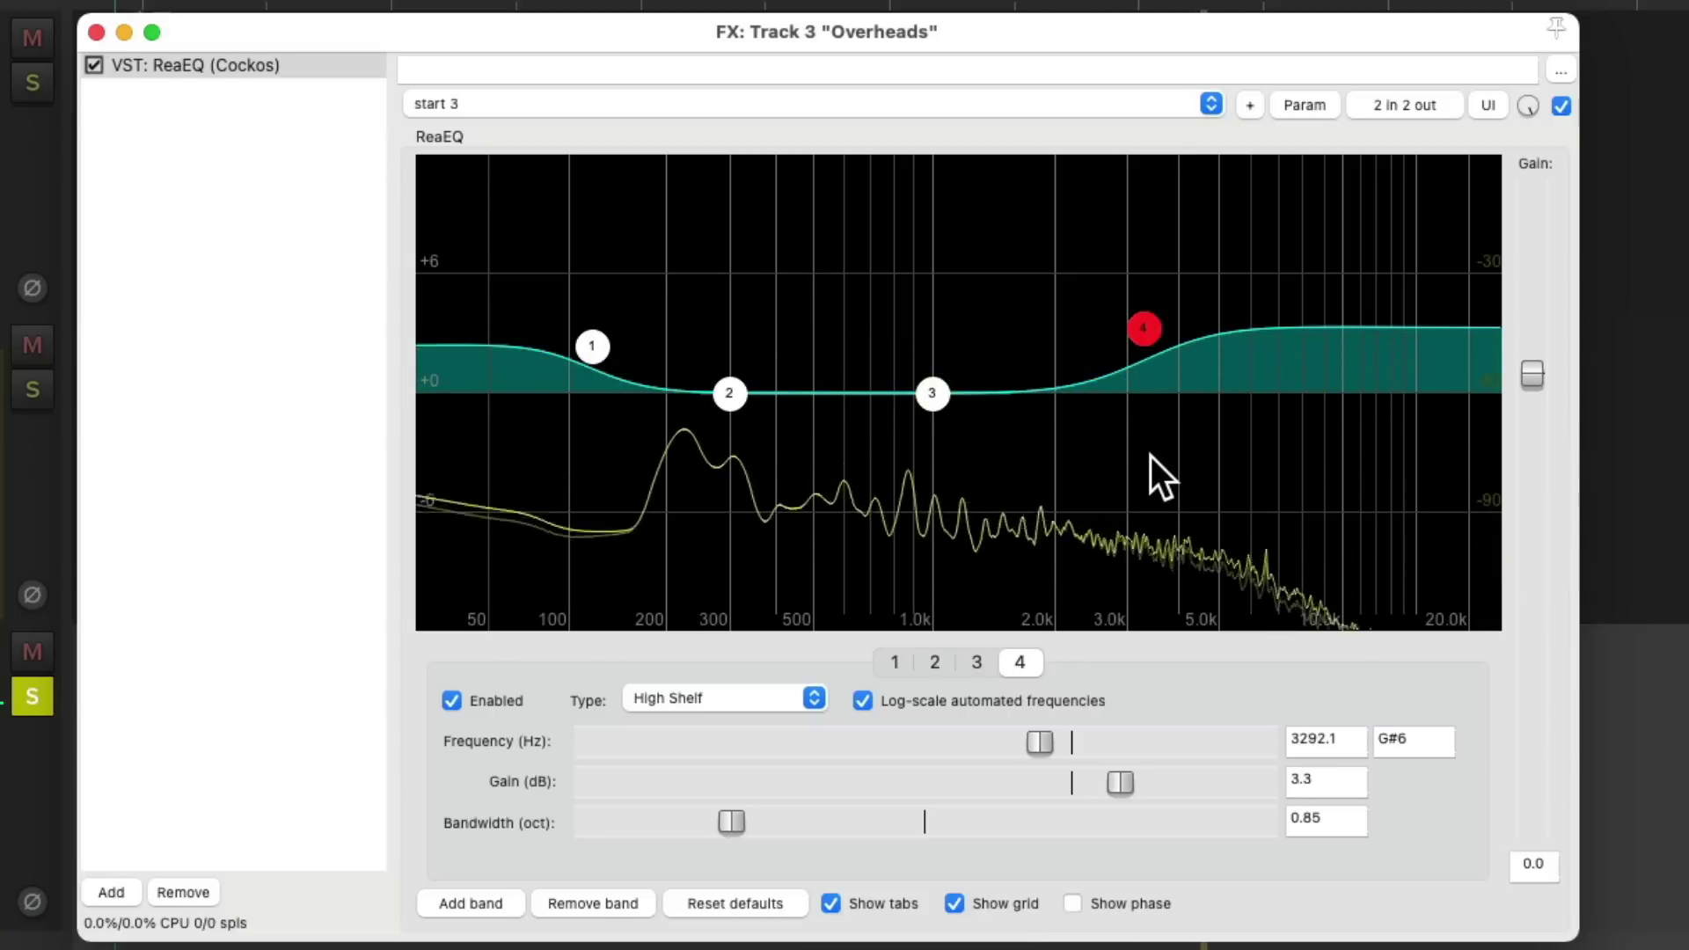
- Compare the overheads with ReaEQ bypassed and active, stop playback and close the EQ
left_click(1559, 106)
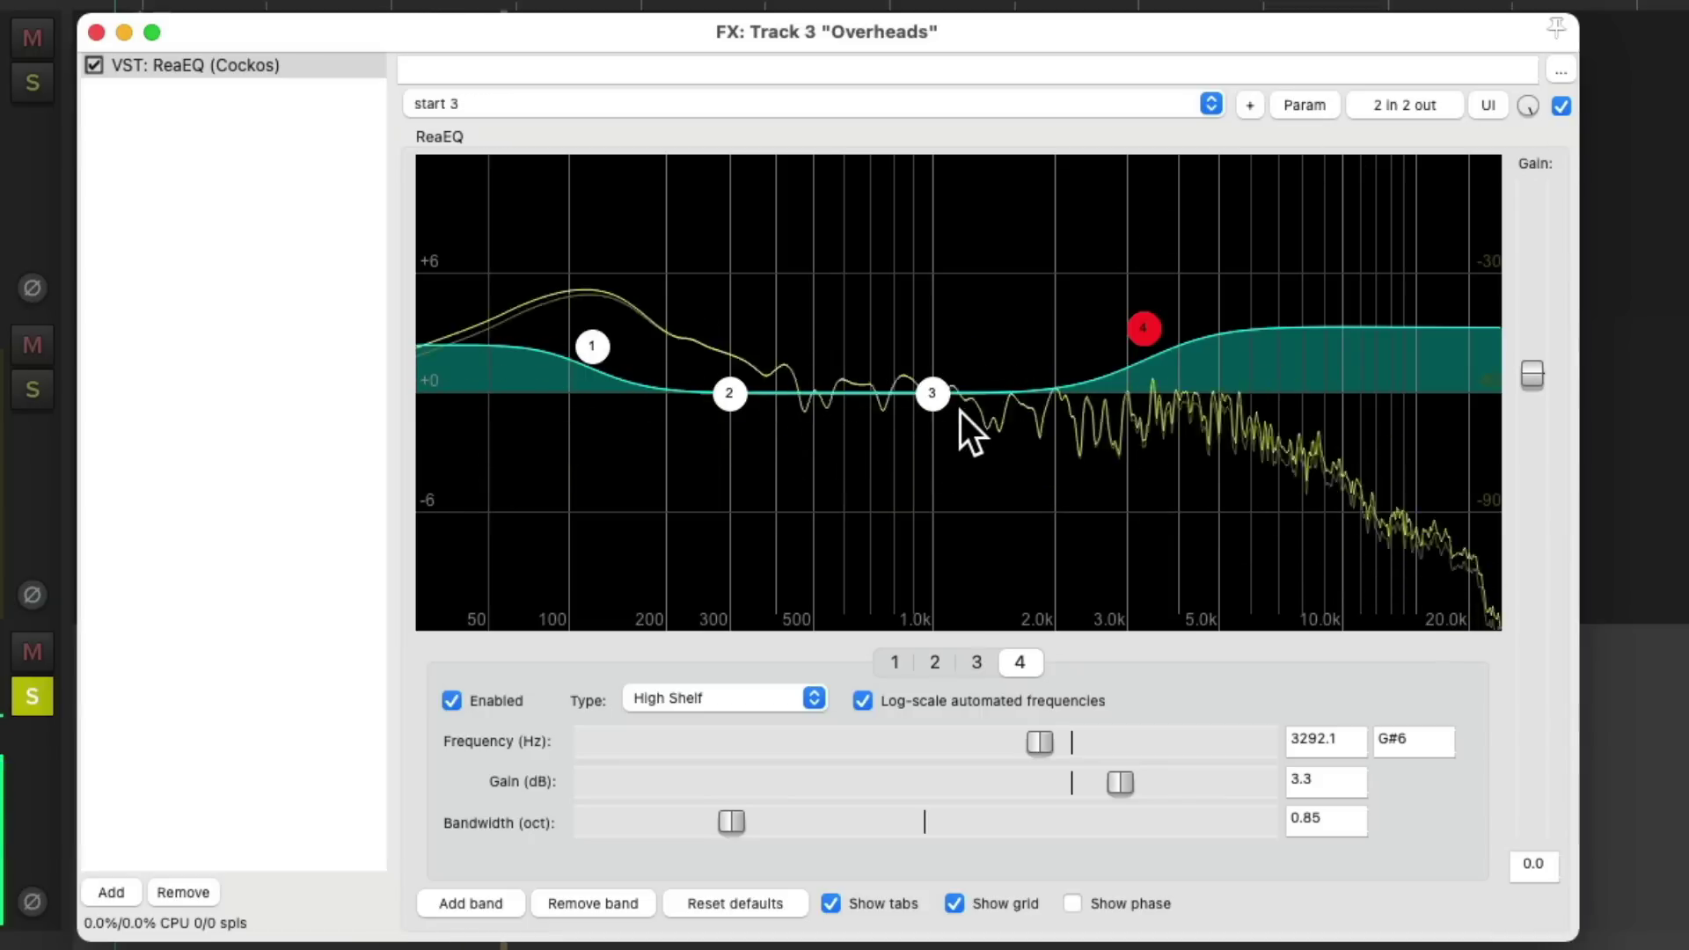
key("space")
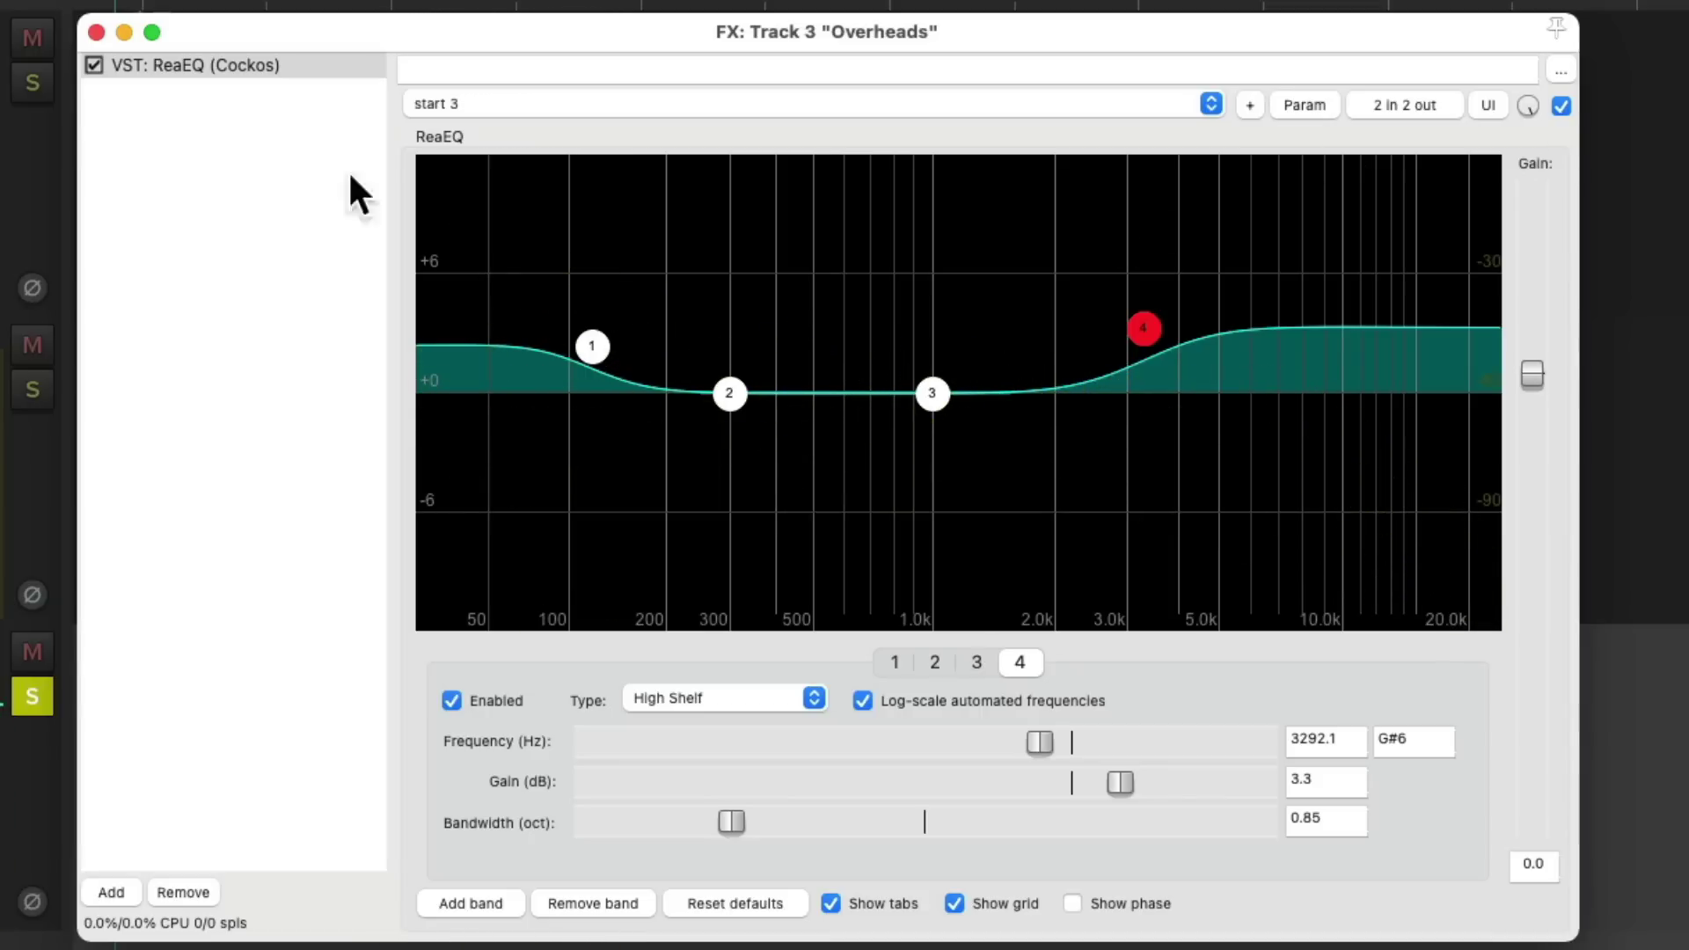
left_click(96, 32)
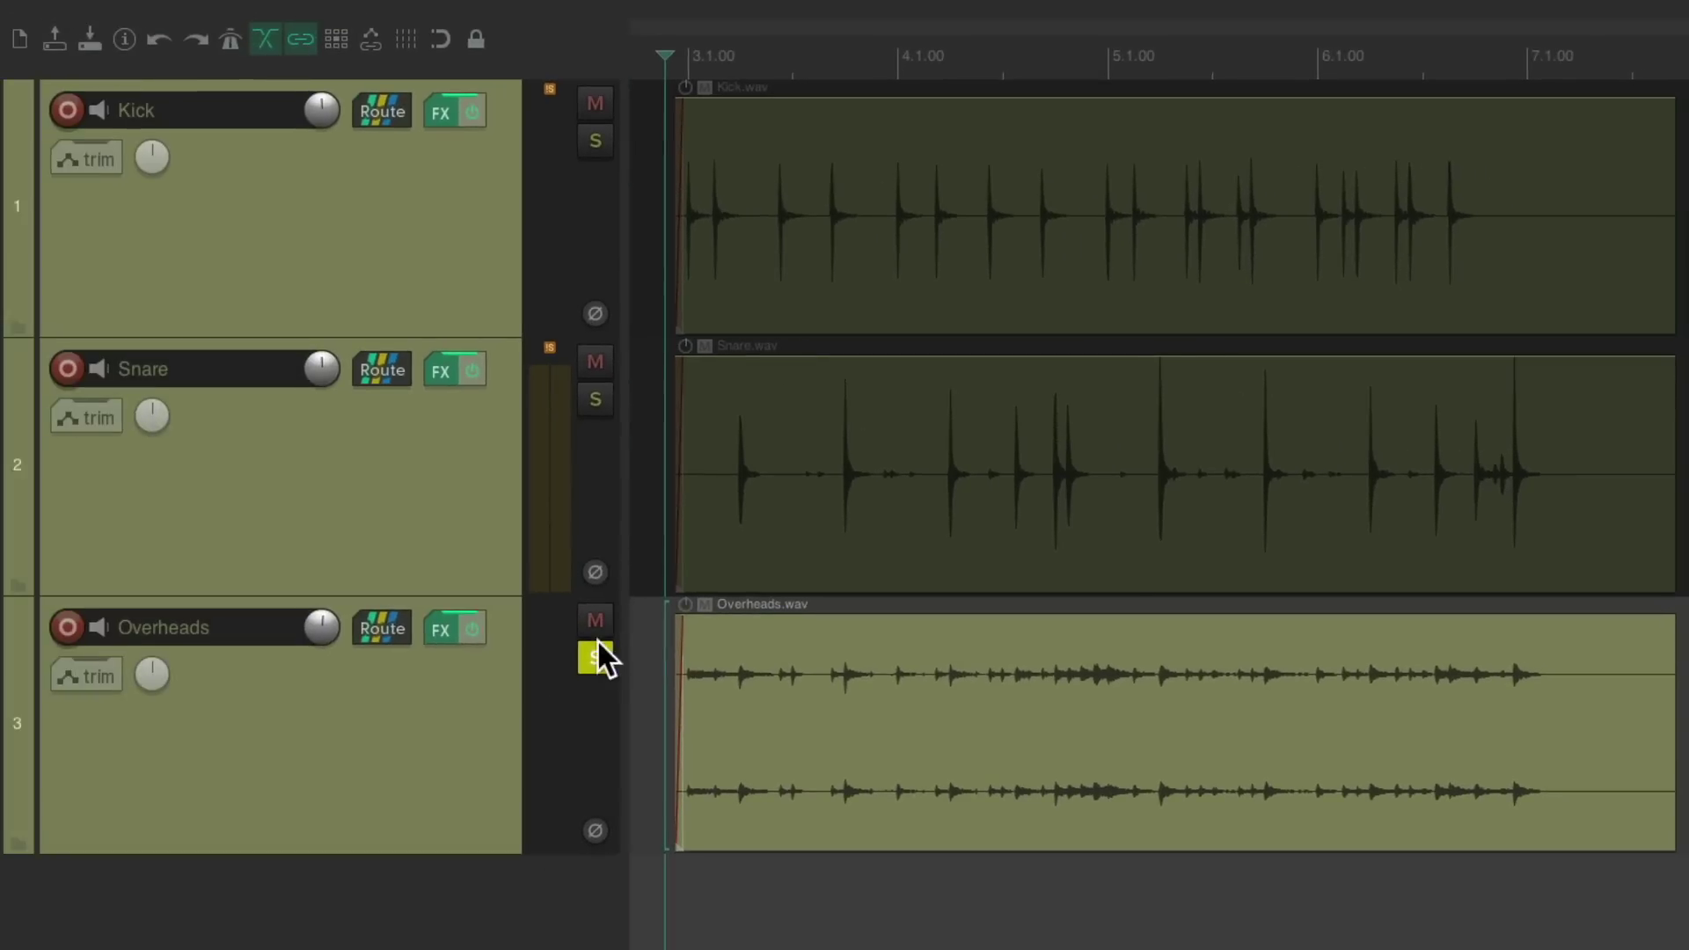
- Compare the full drum mix with the effects on the Kick, Snare and Overheads tracks active and bypassed together
key("space")
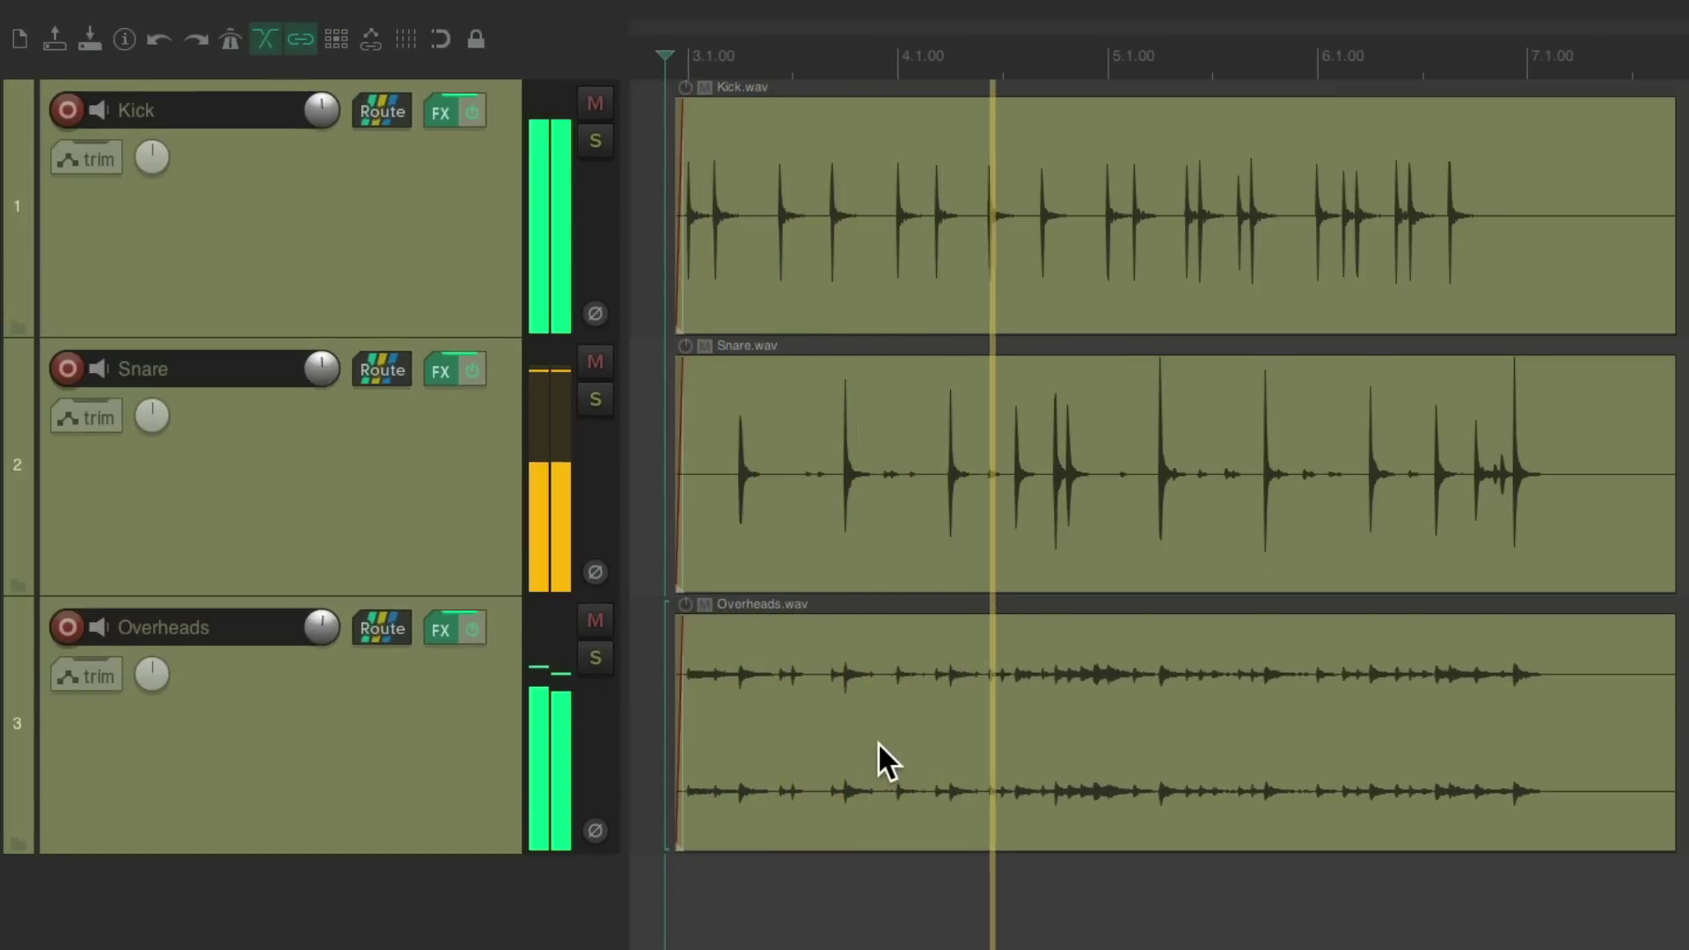
key("space")
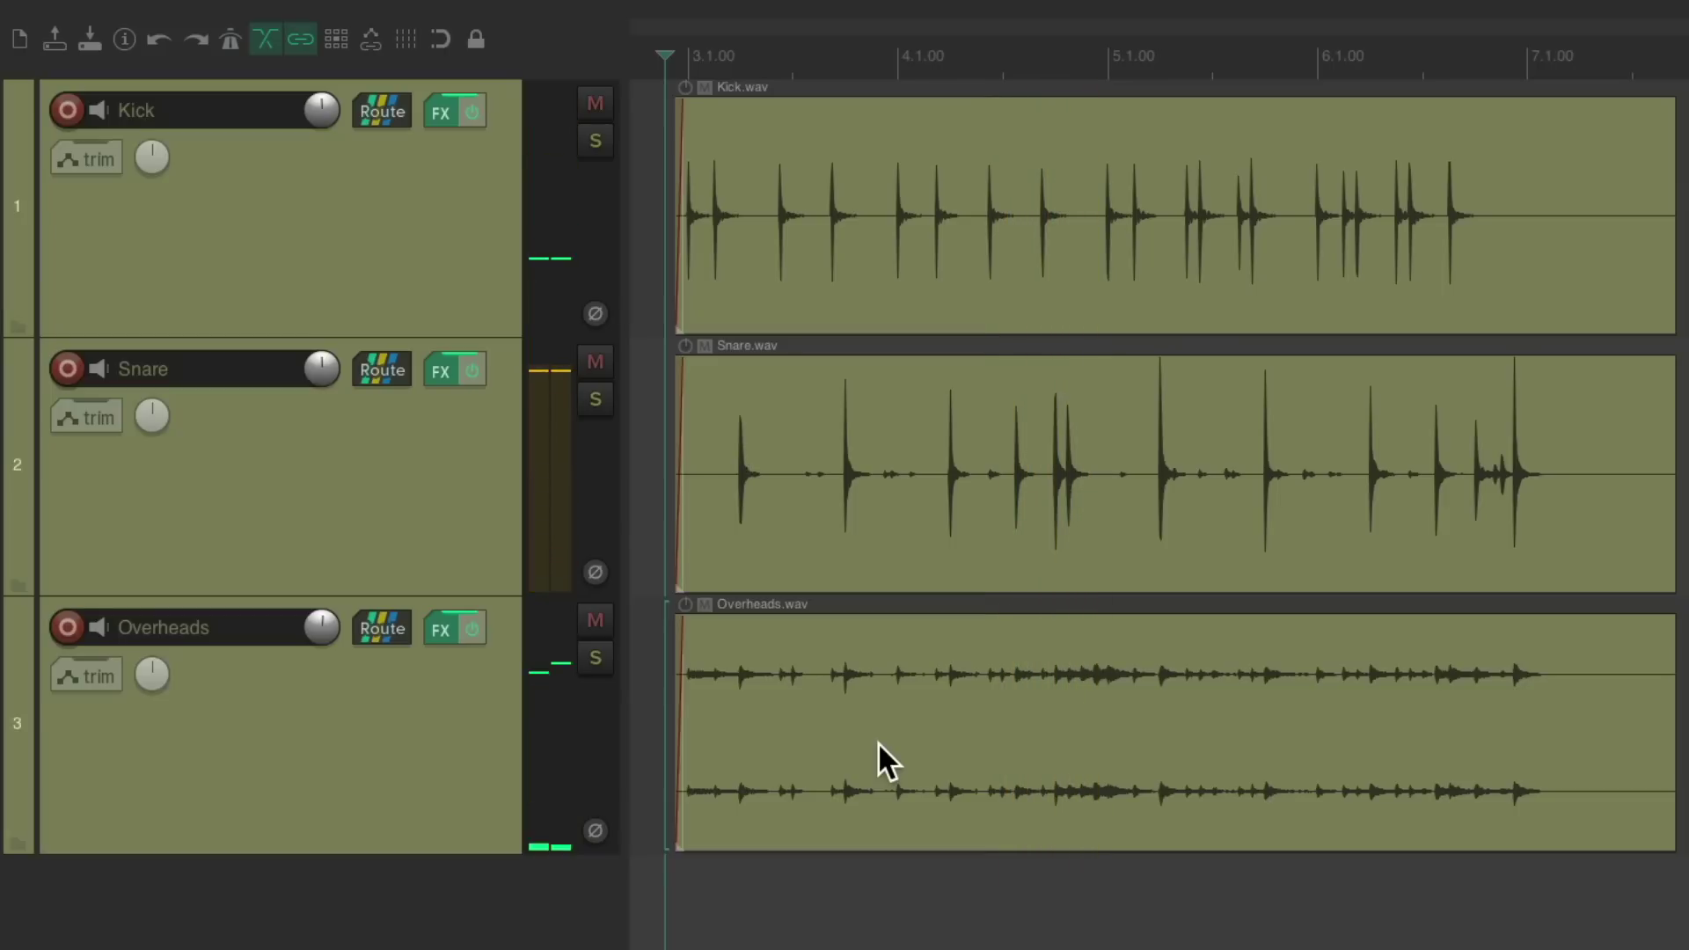
left_click(462, 748)
left_click(466, 249, "shift")
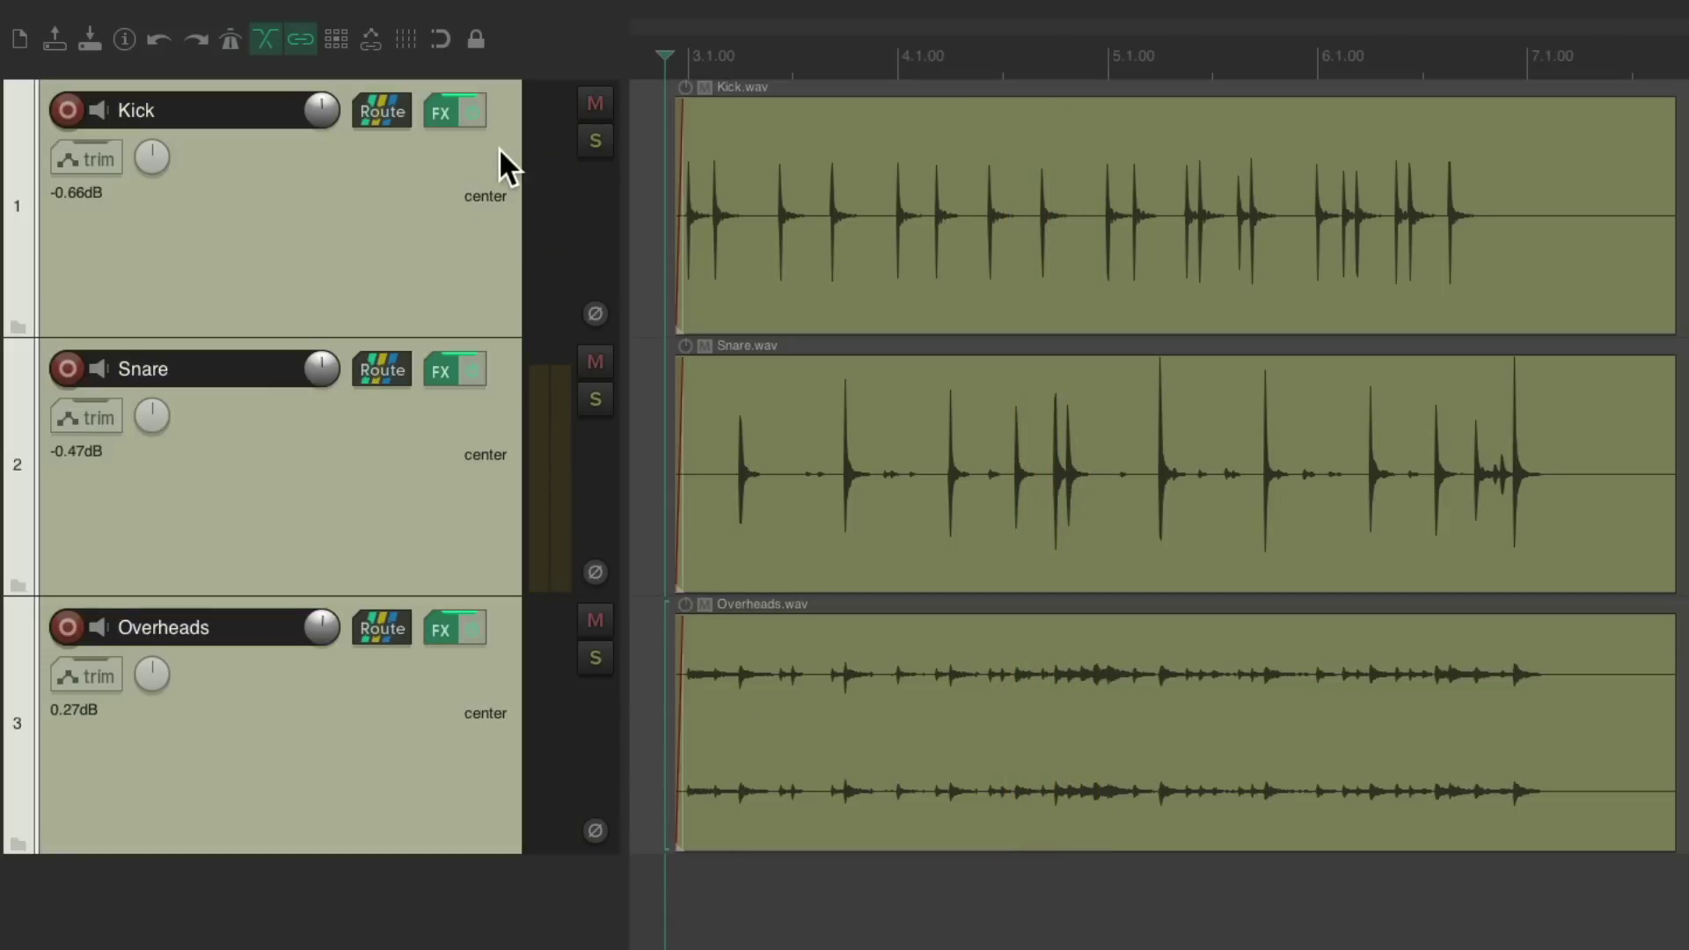
left_click(471, 112)
key("space")
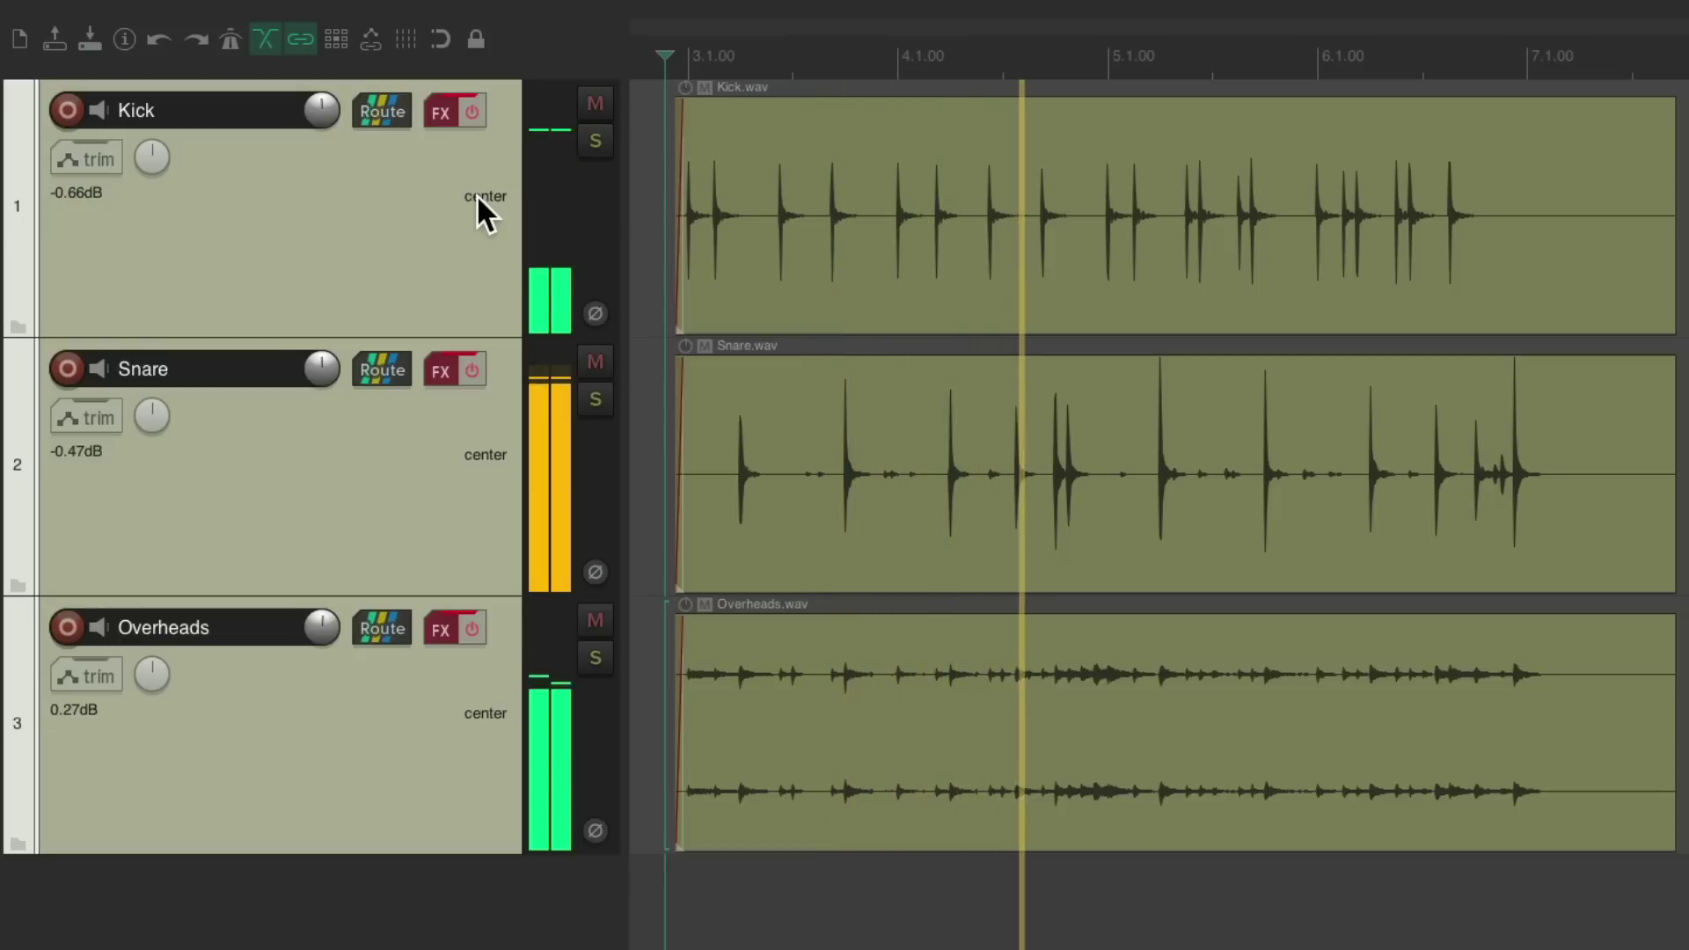
key("space")
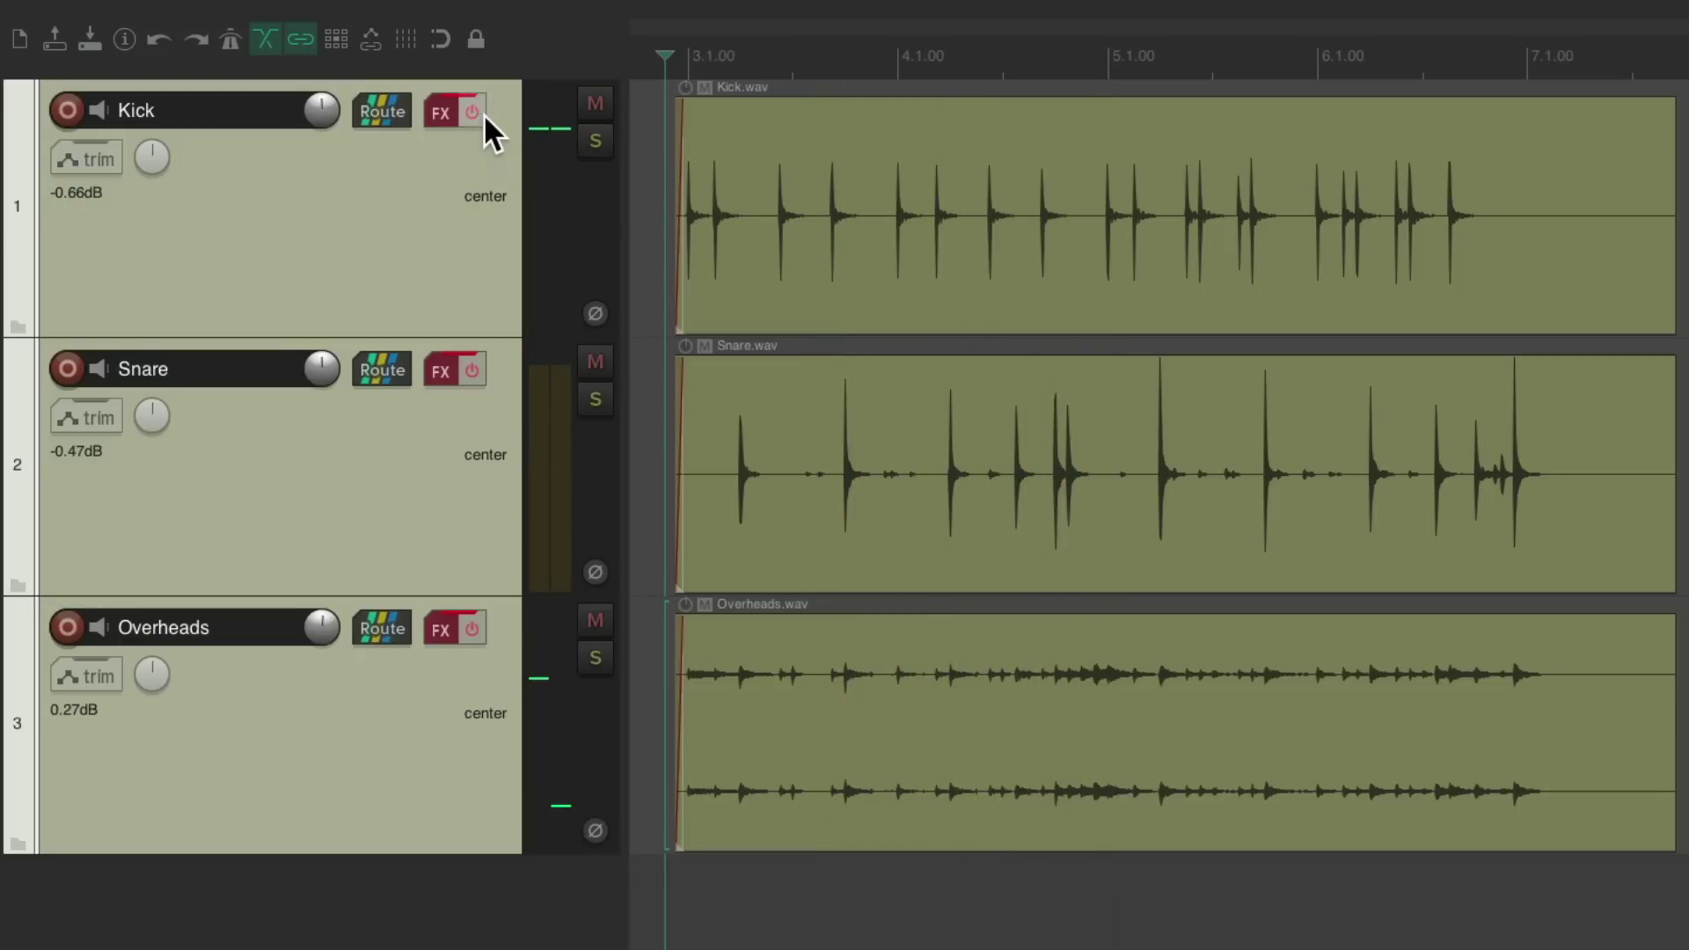
left_click(473, 110)
key("space")
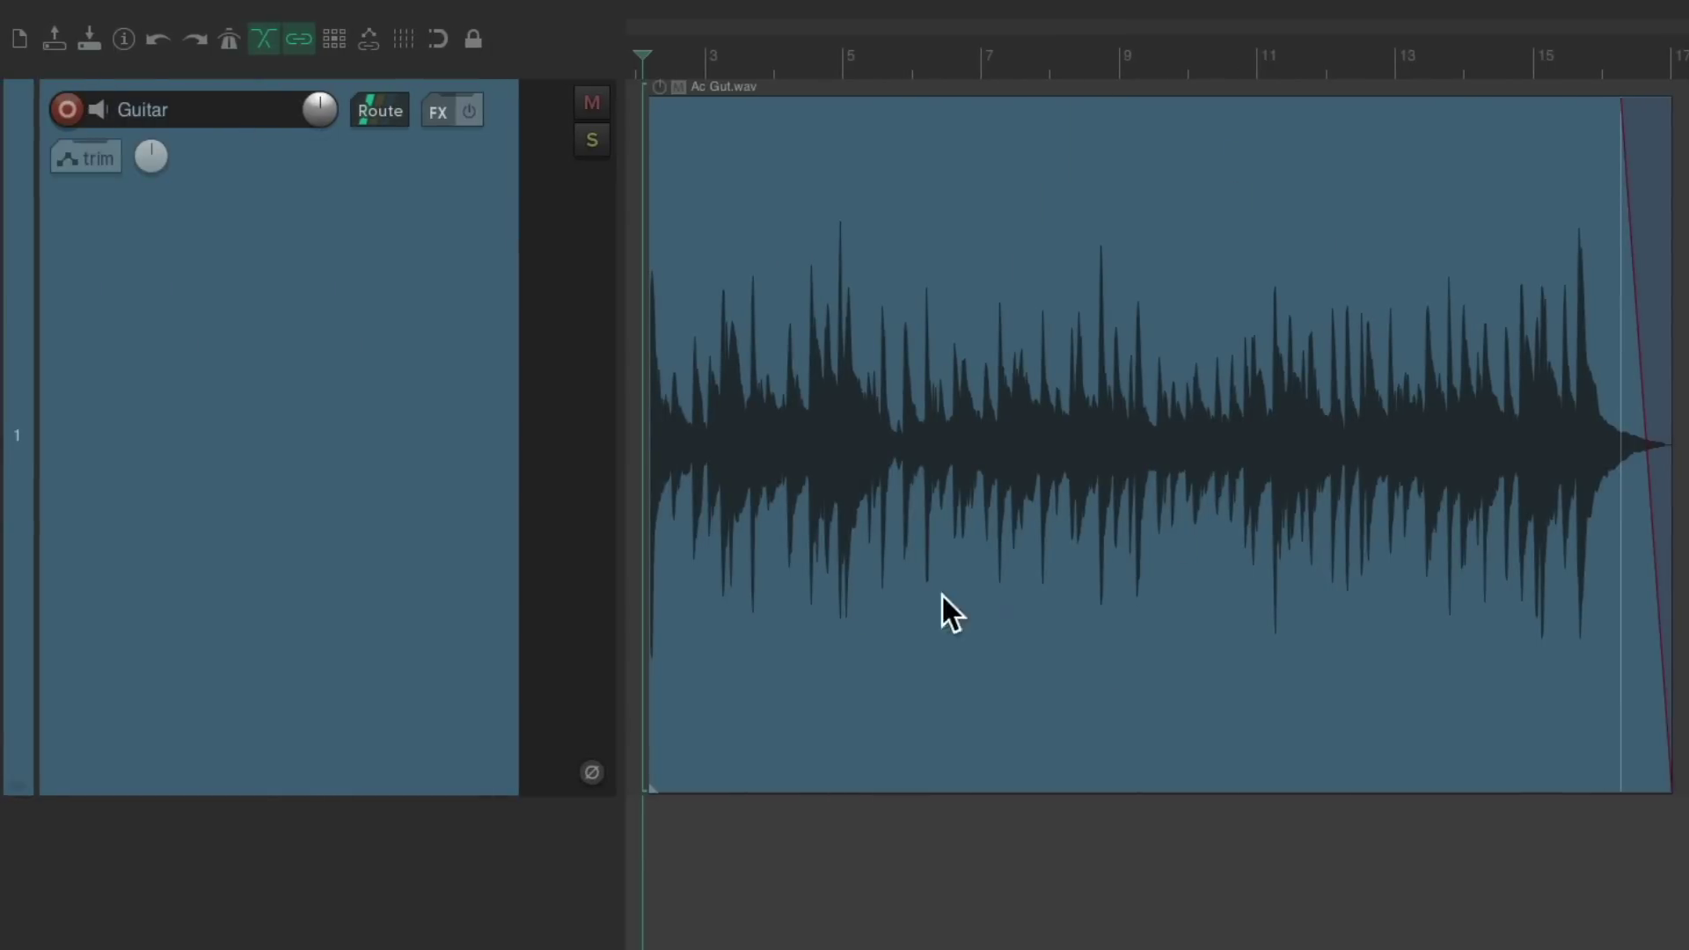
- Audition the dry Guitar track and add ReaEQ to it in an enlarged effects window
key("space")
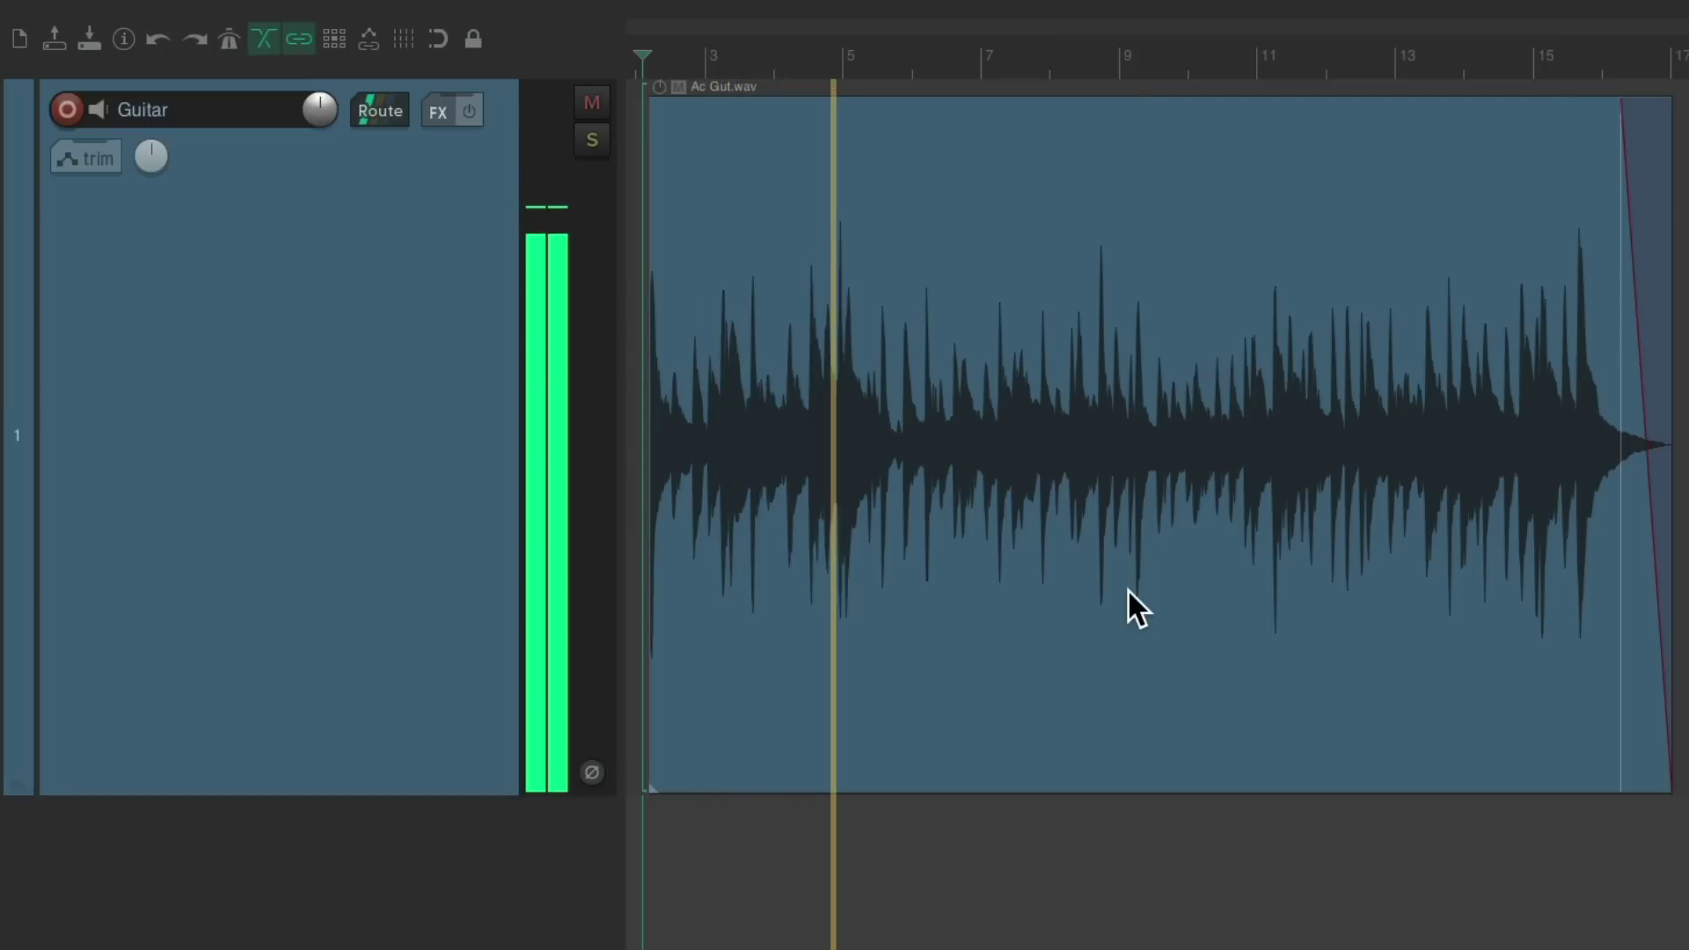
key("space")
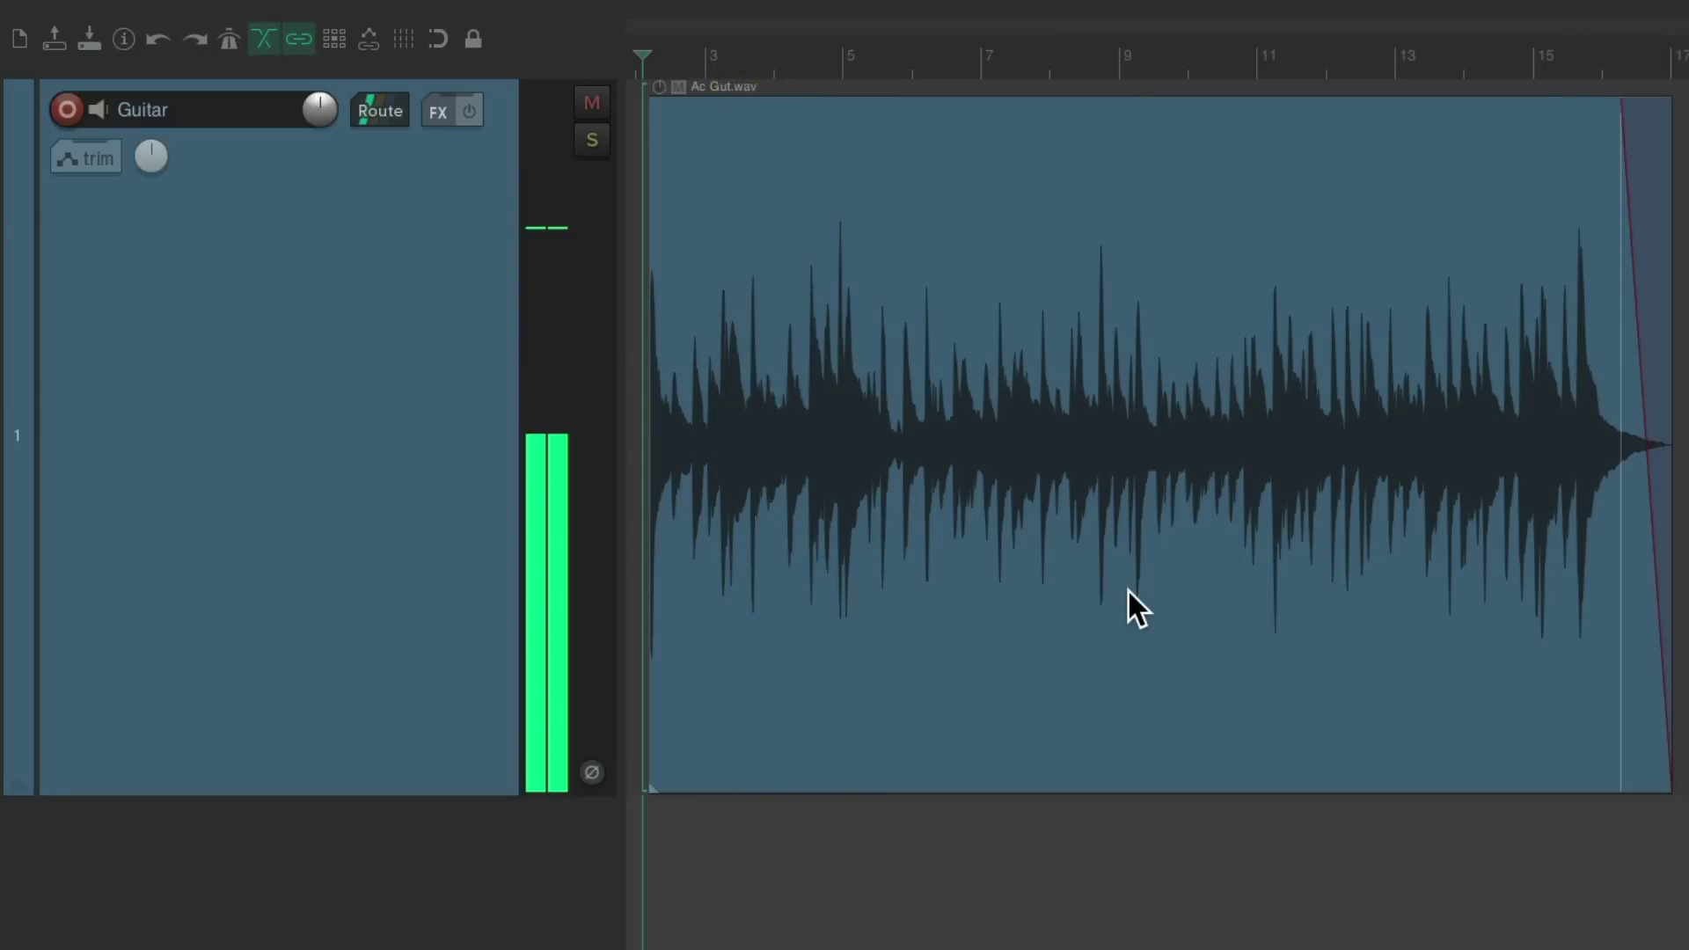
left_click(438, 112)
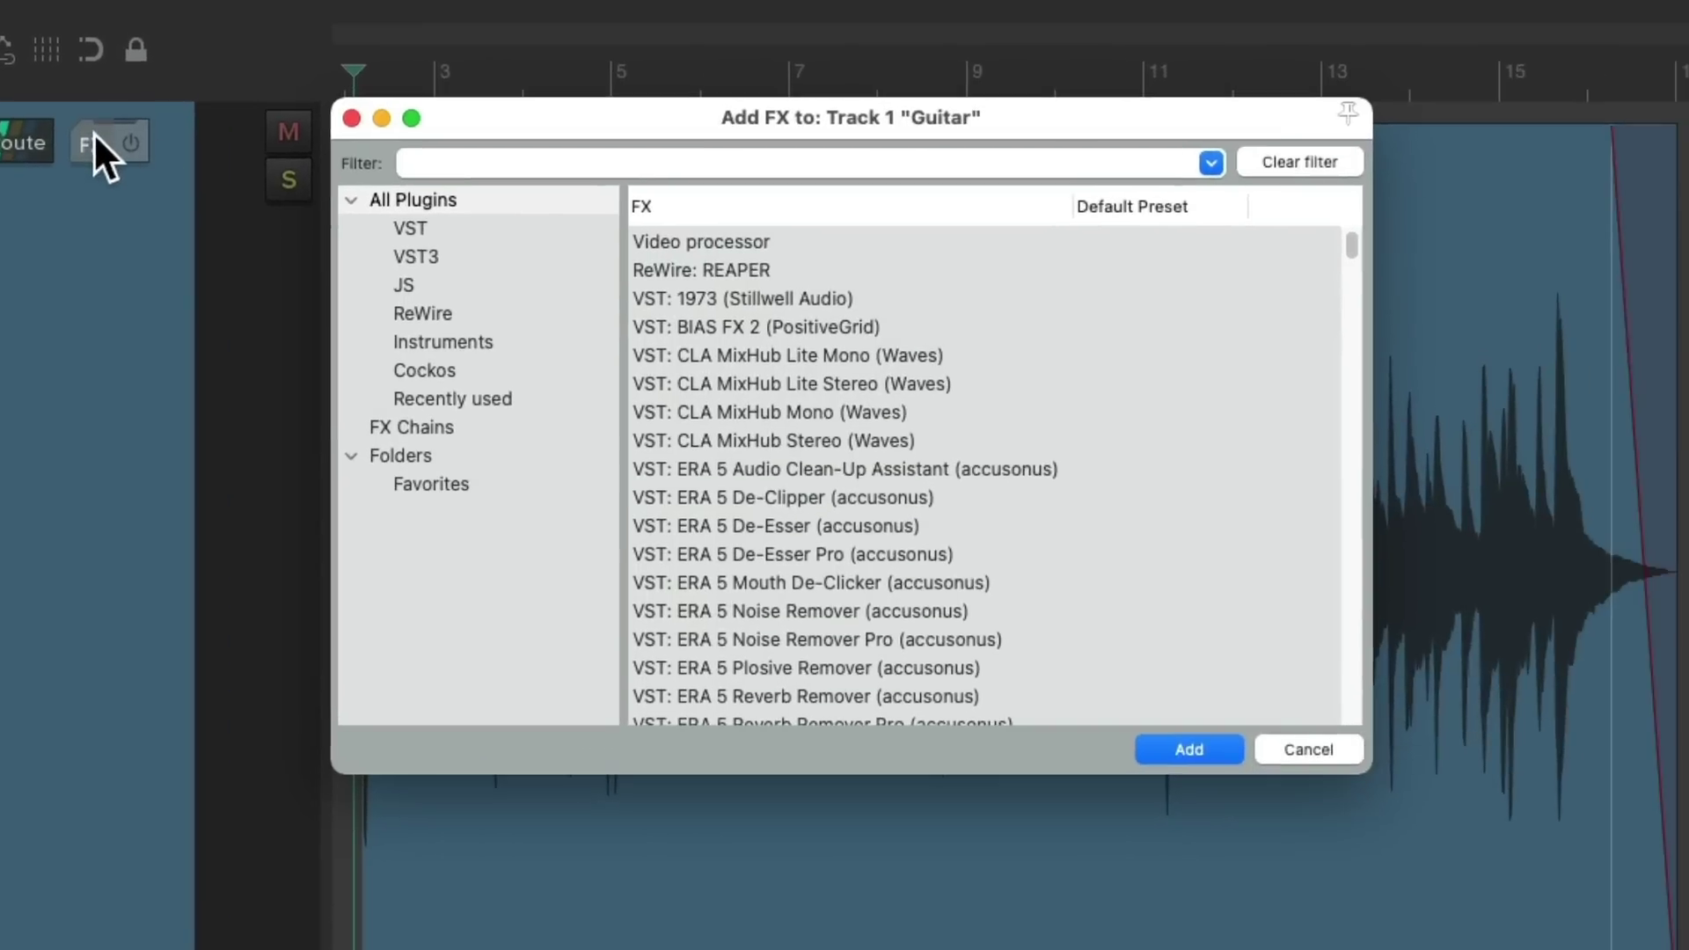
left_click(474, 370)
left_click(837, 382)
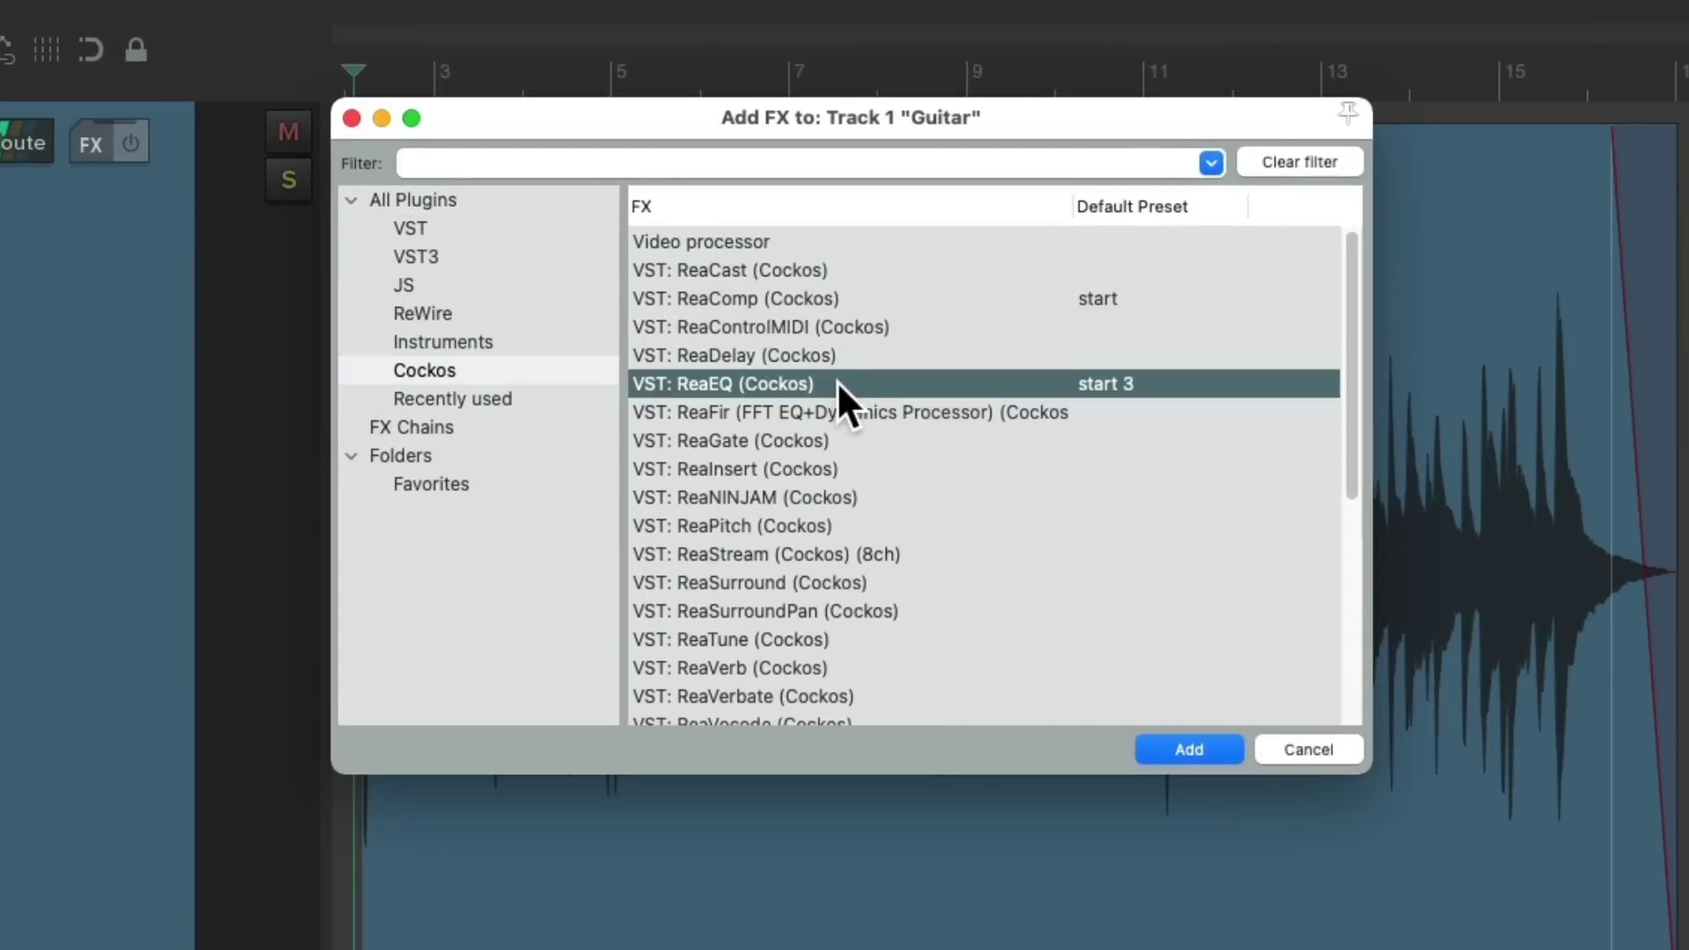
double_click(827, 382)
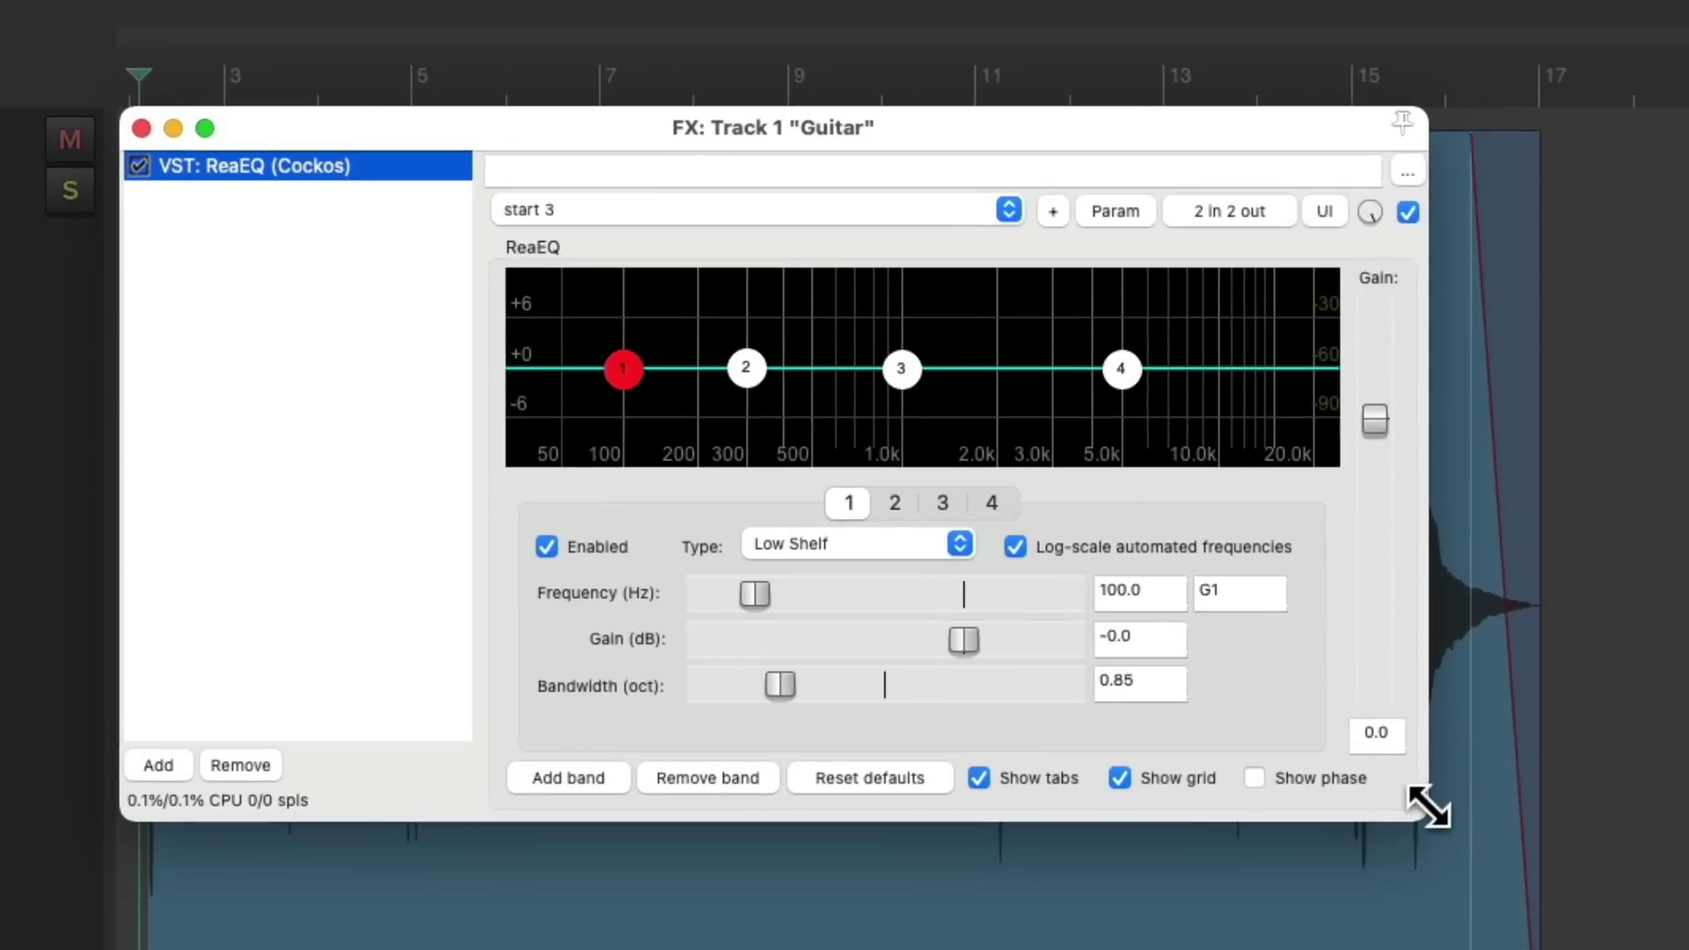
left_click_drag(1430, 807, 1591, 926)
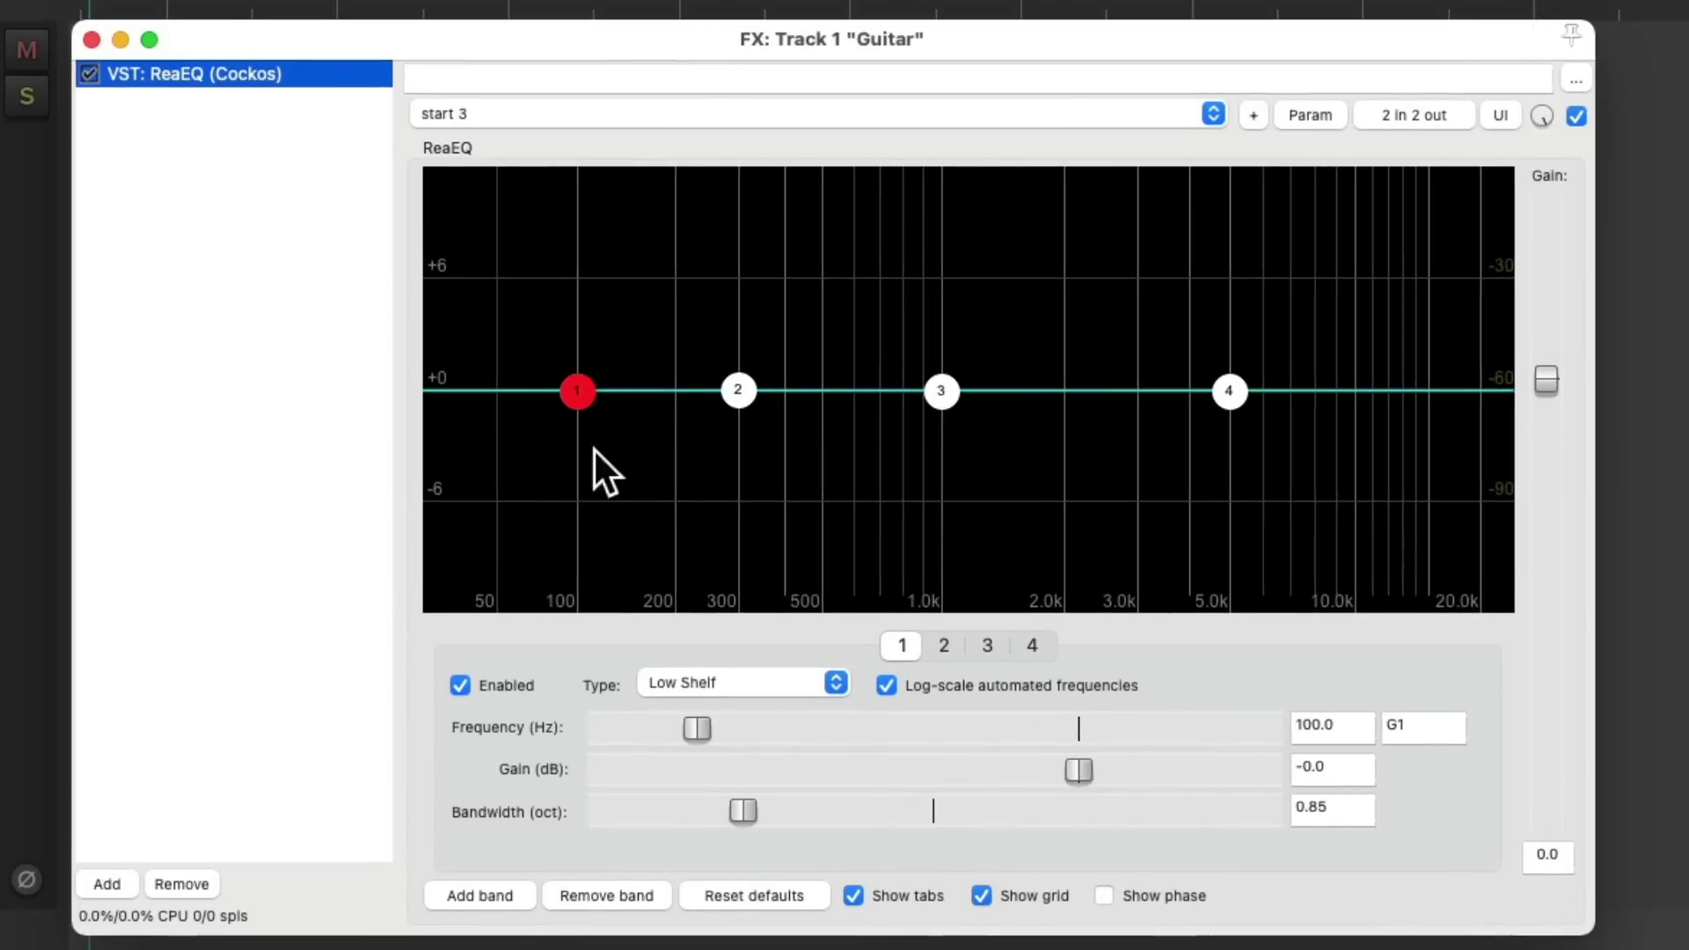
- Change the guitar's band 1 to a high pass at about 108 Hz with a 1.78 octave bandwidth during playback
key("space")
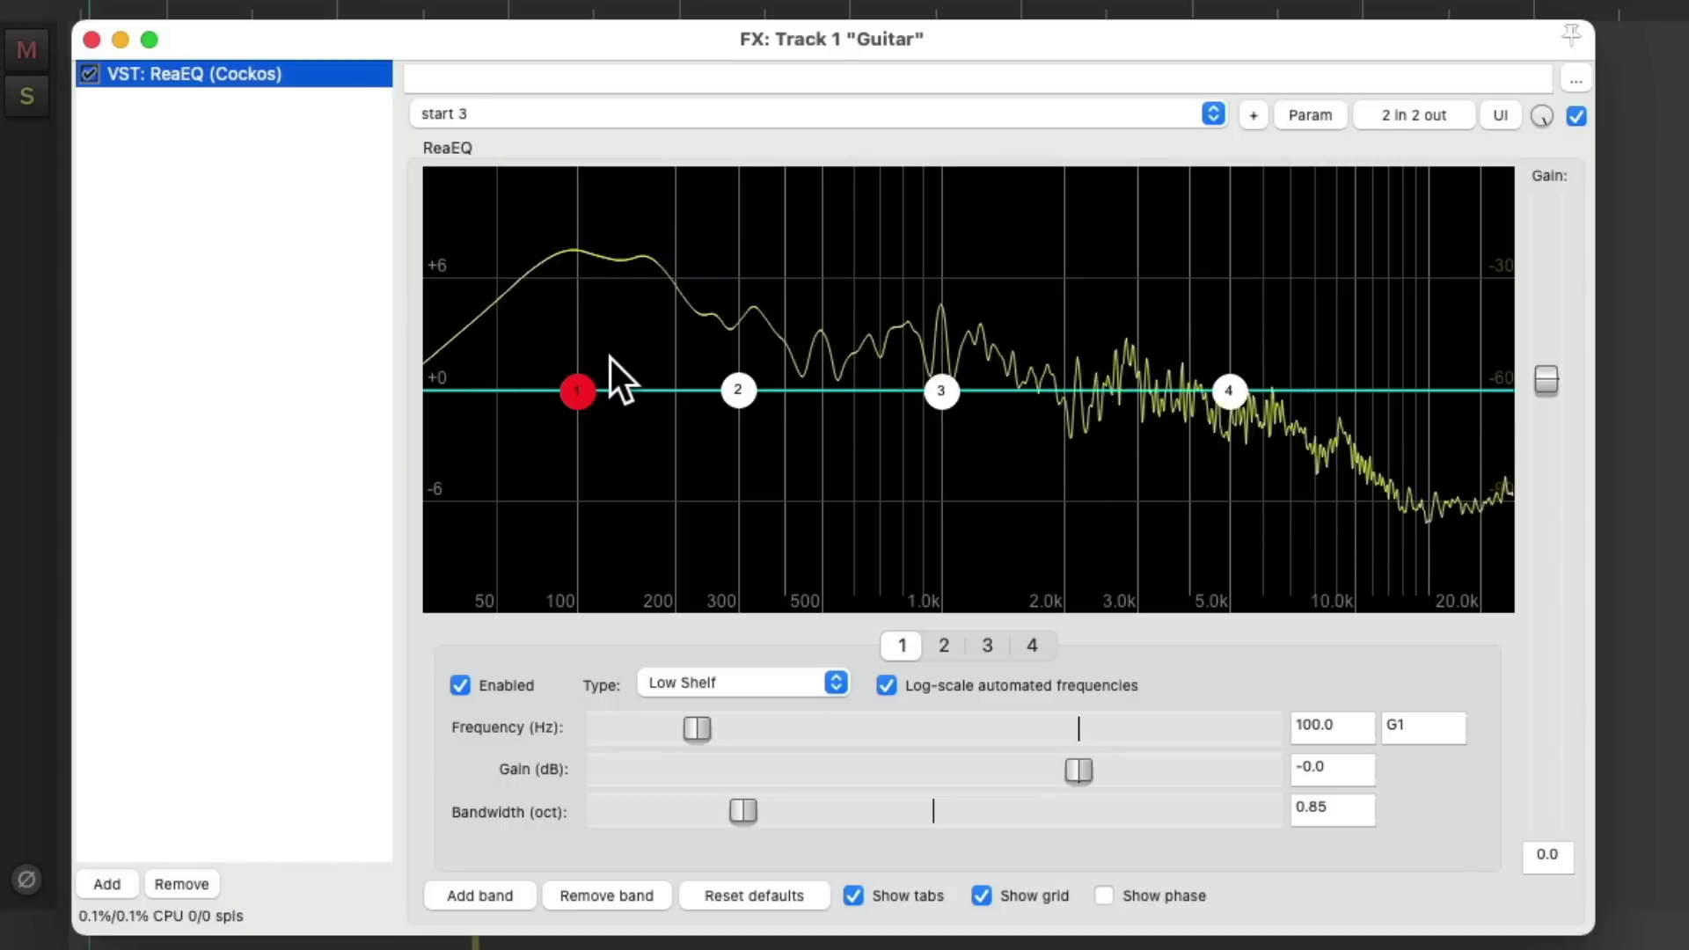
mouse_move(580, 390)
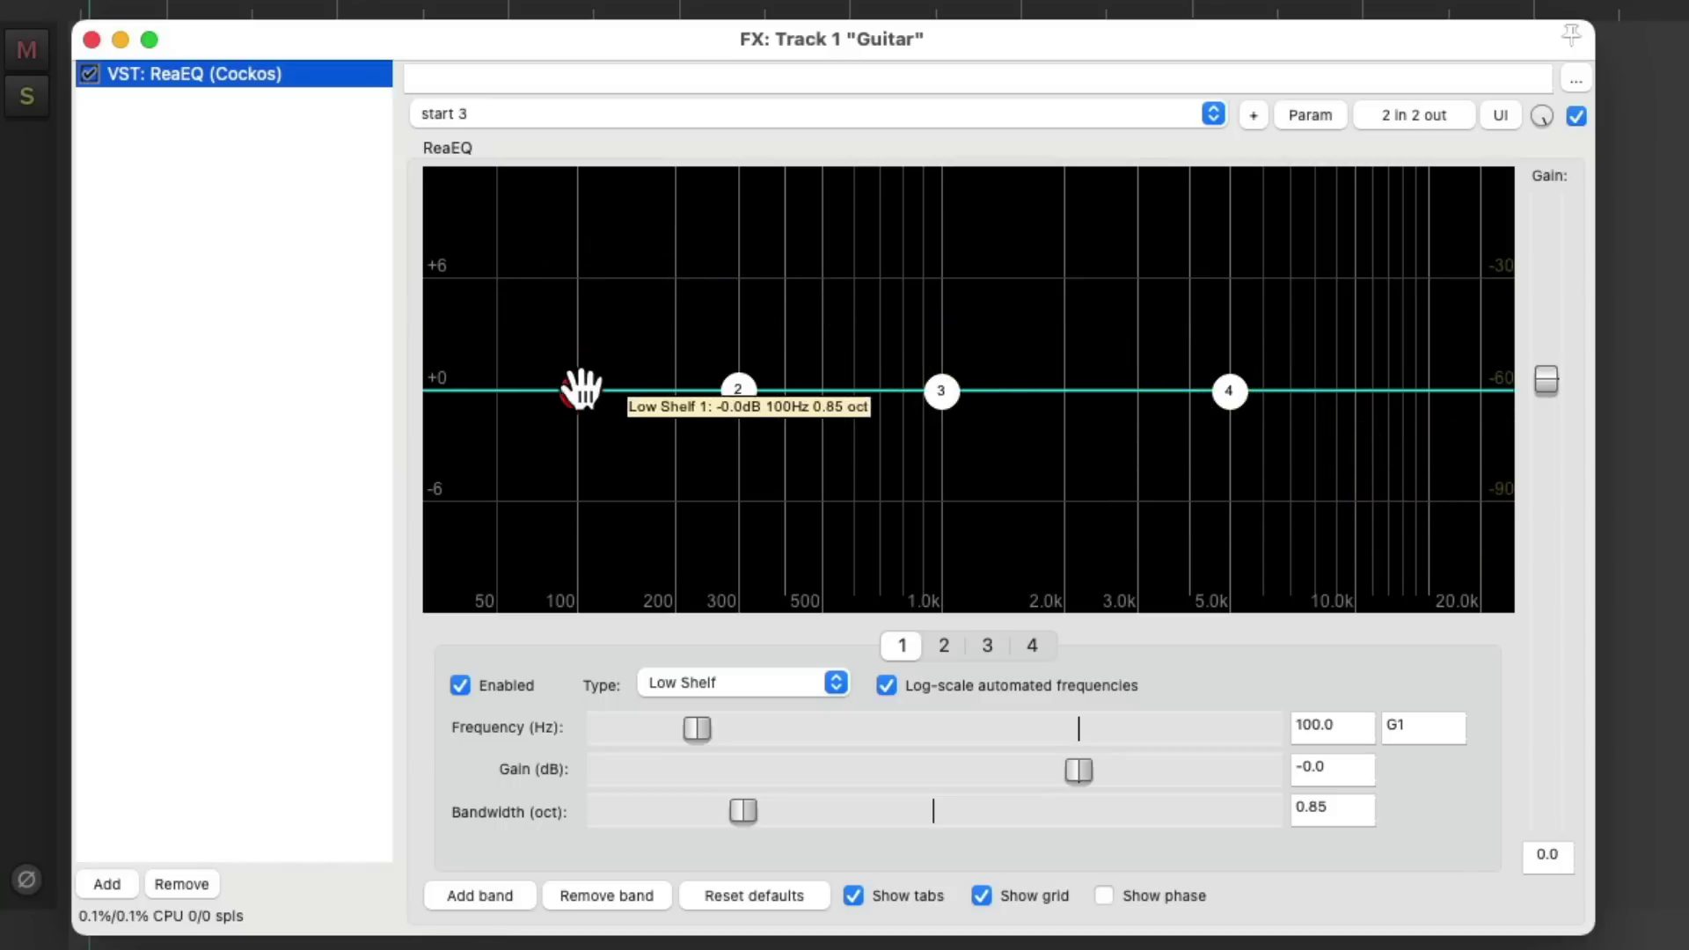
left_click(762, 683)
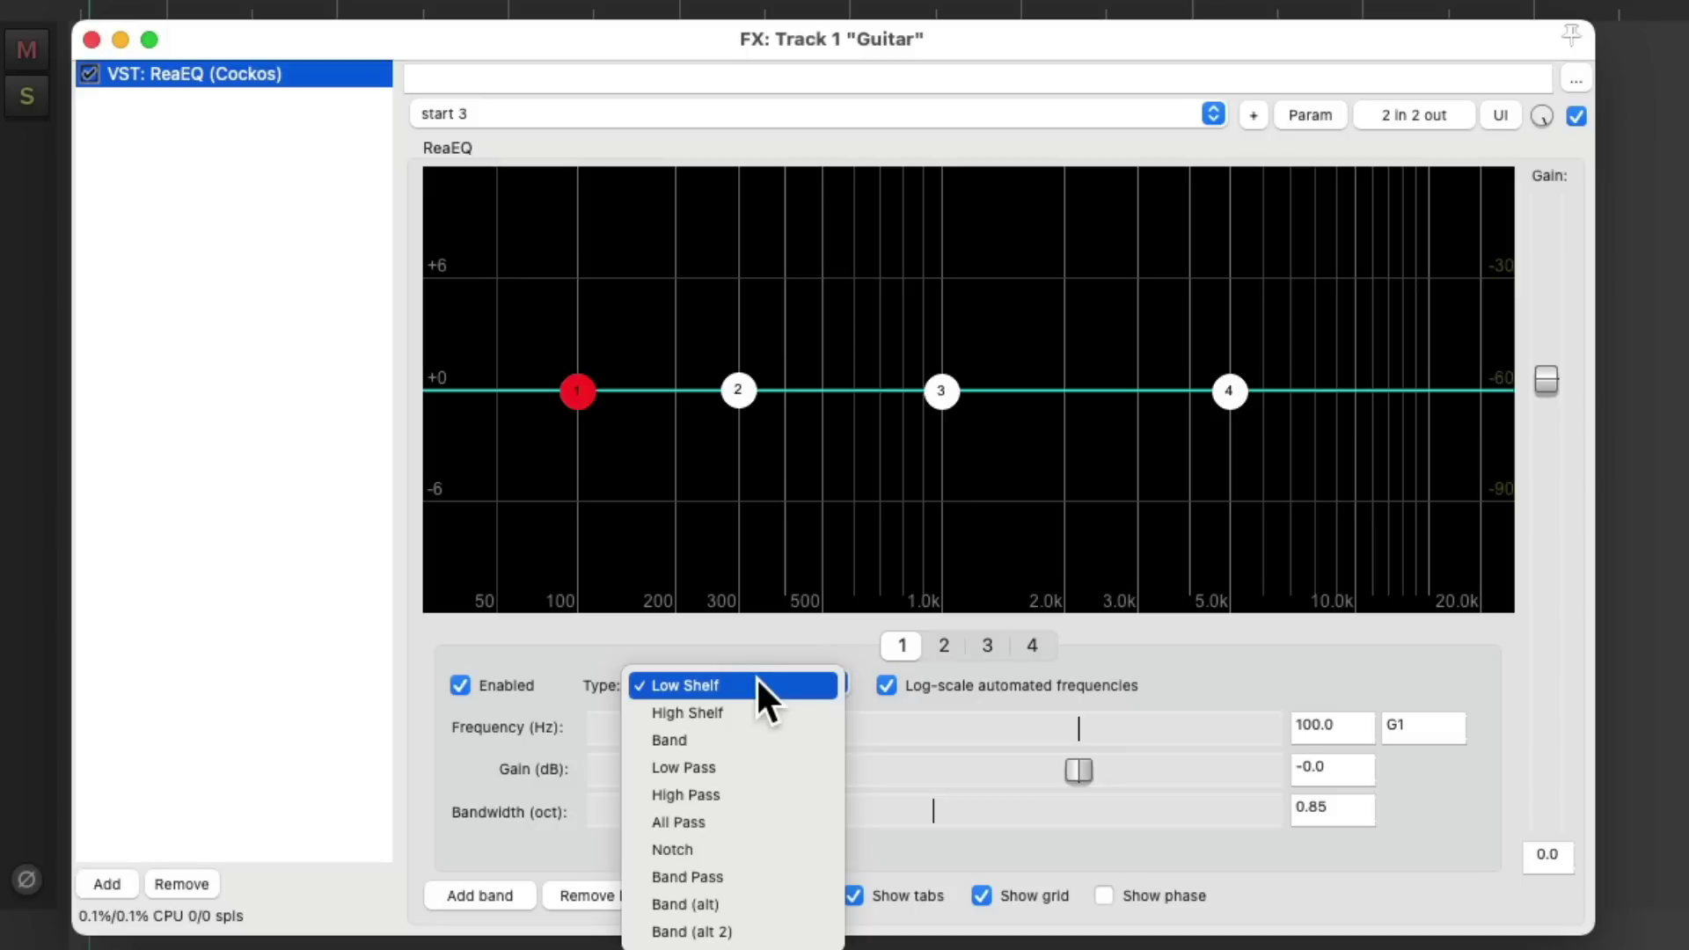
left_click(763, 794)
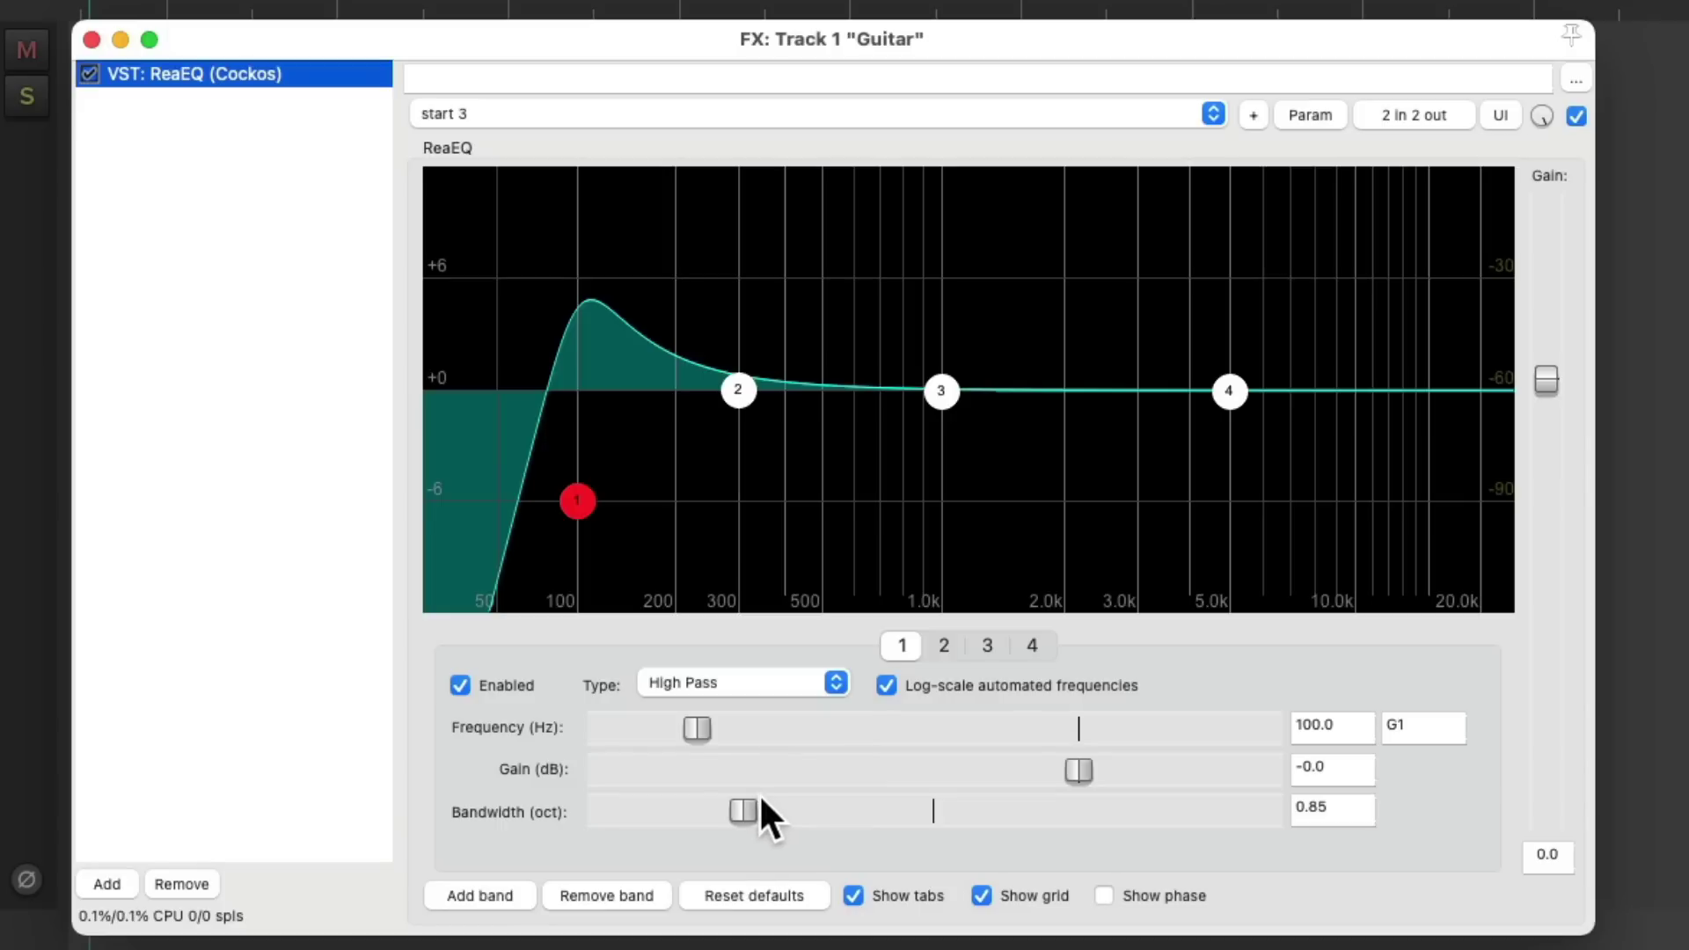
left_click_drag(744, 809, 901, 809)
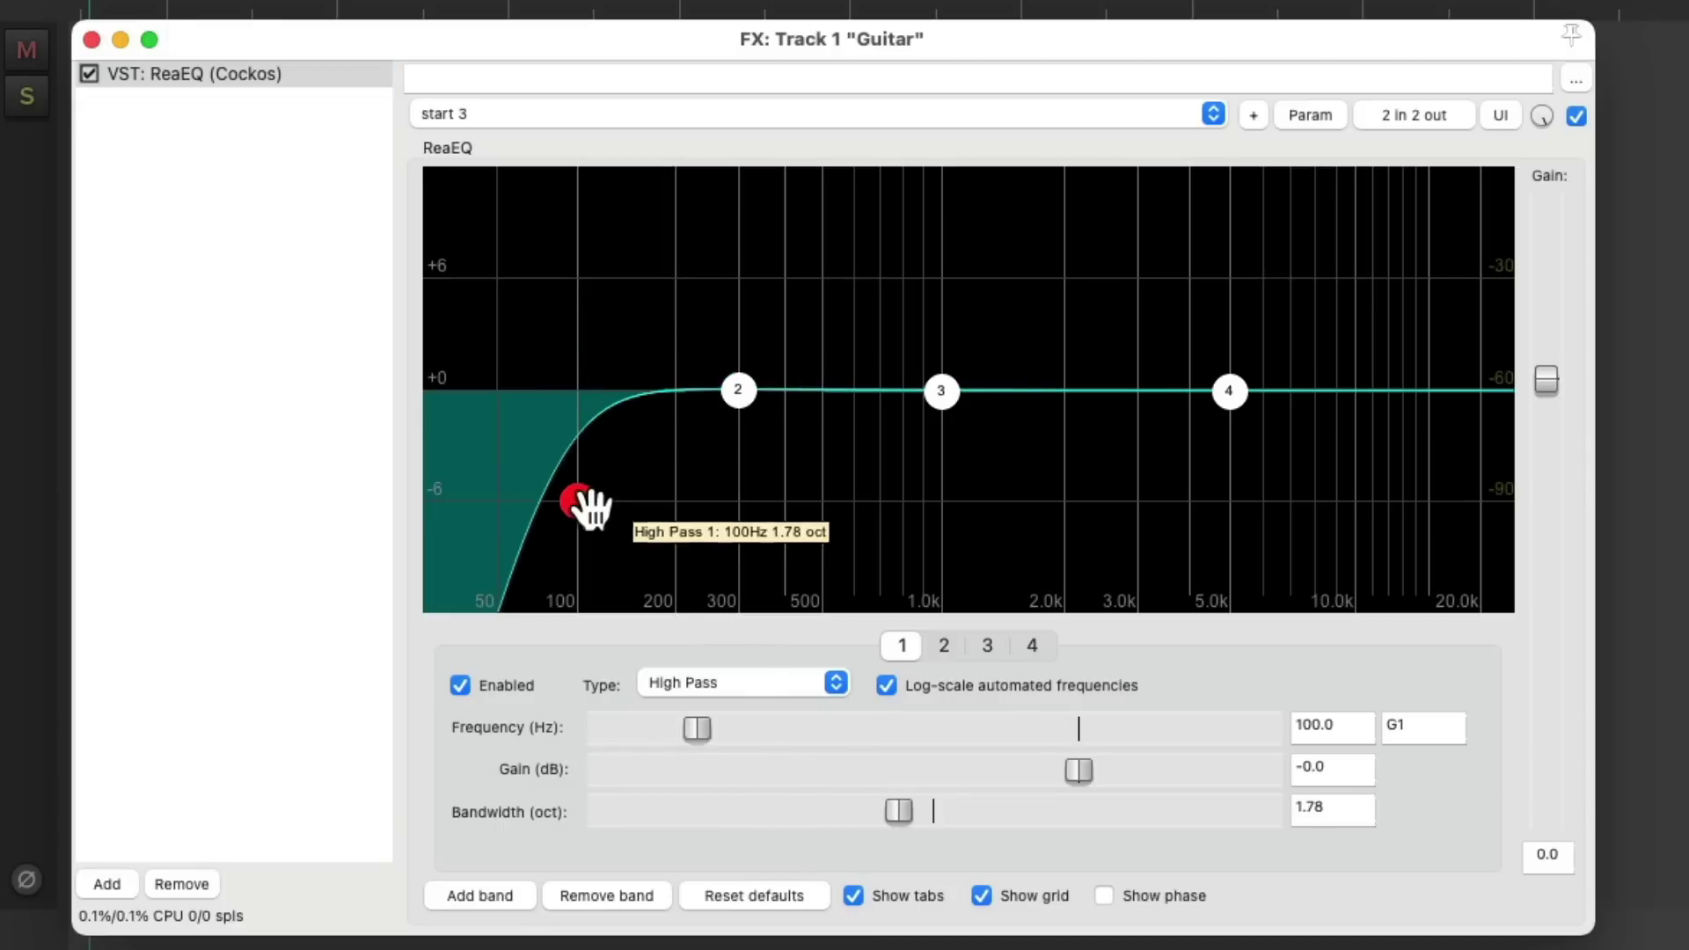
left_click_drag(580, 501, 541, 504)
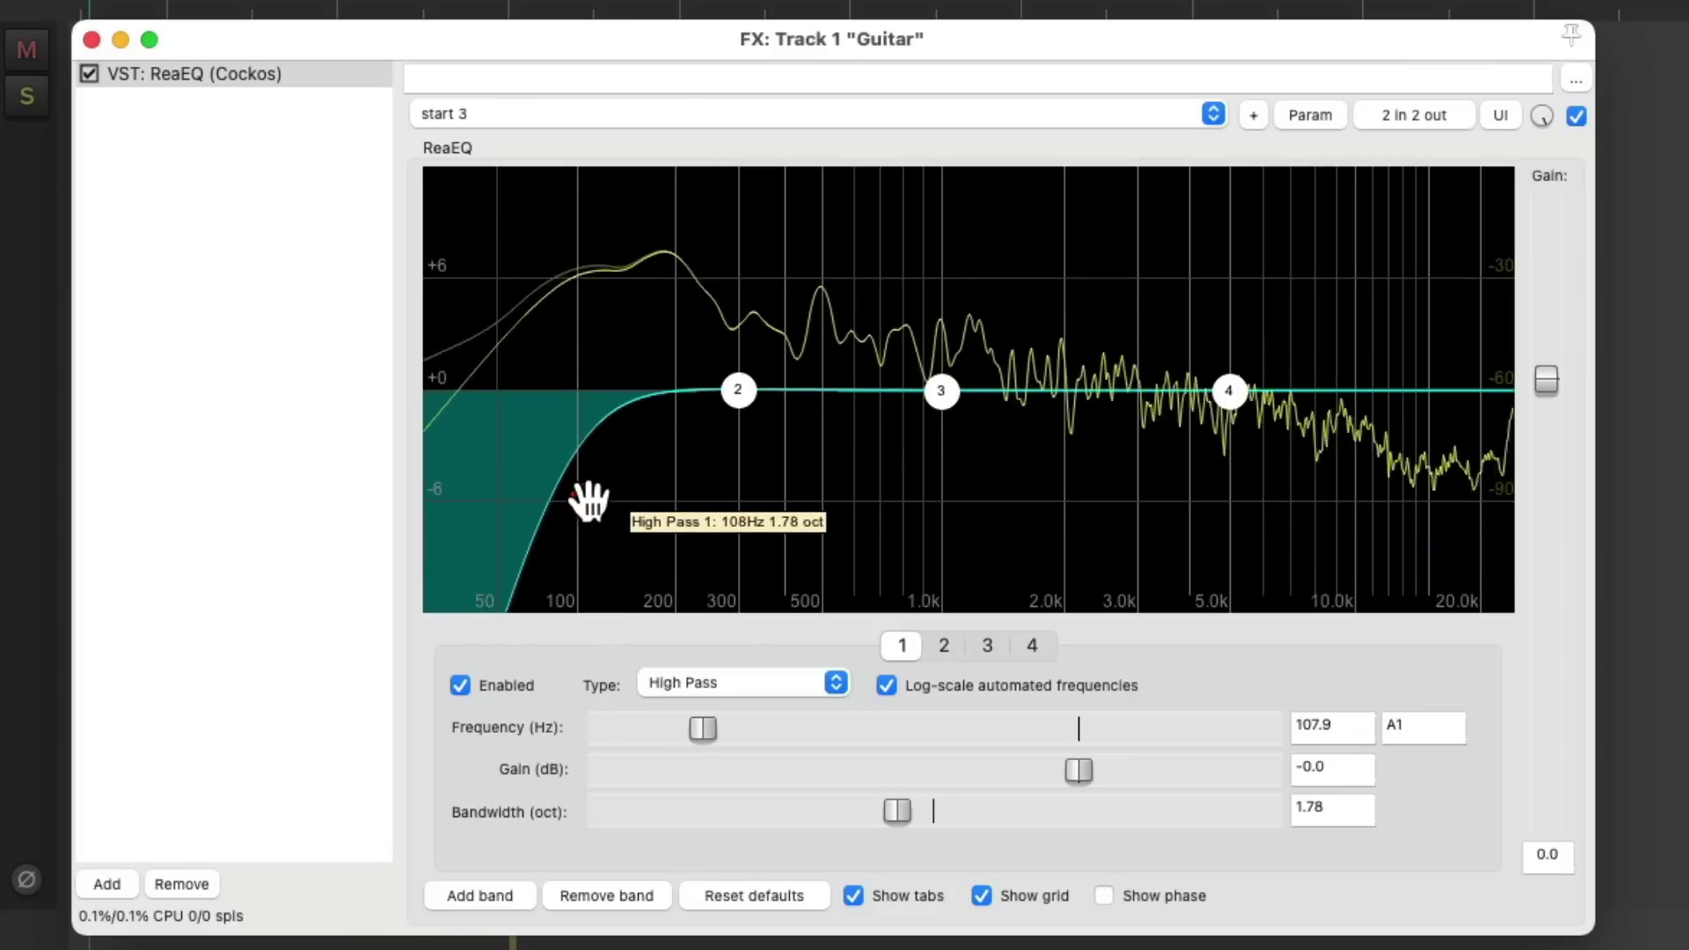
- Cut the guitar's band 2 by about 2.2 dB at about 305 Hz while listening
key("space")
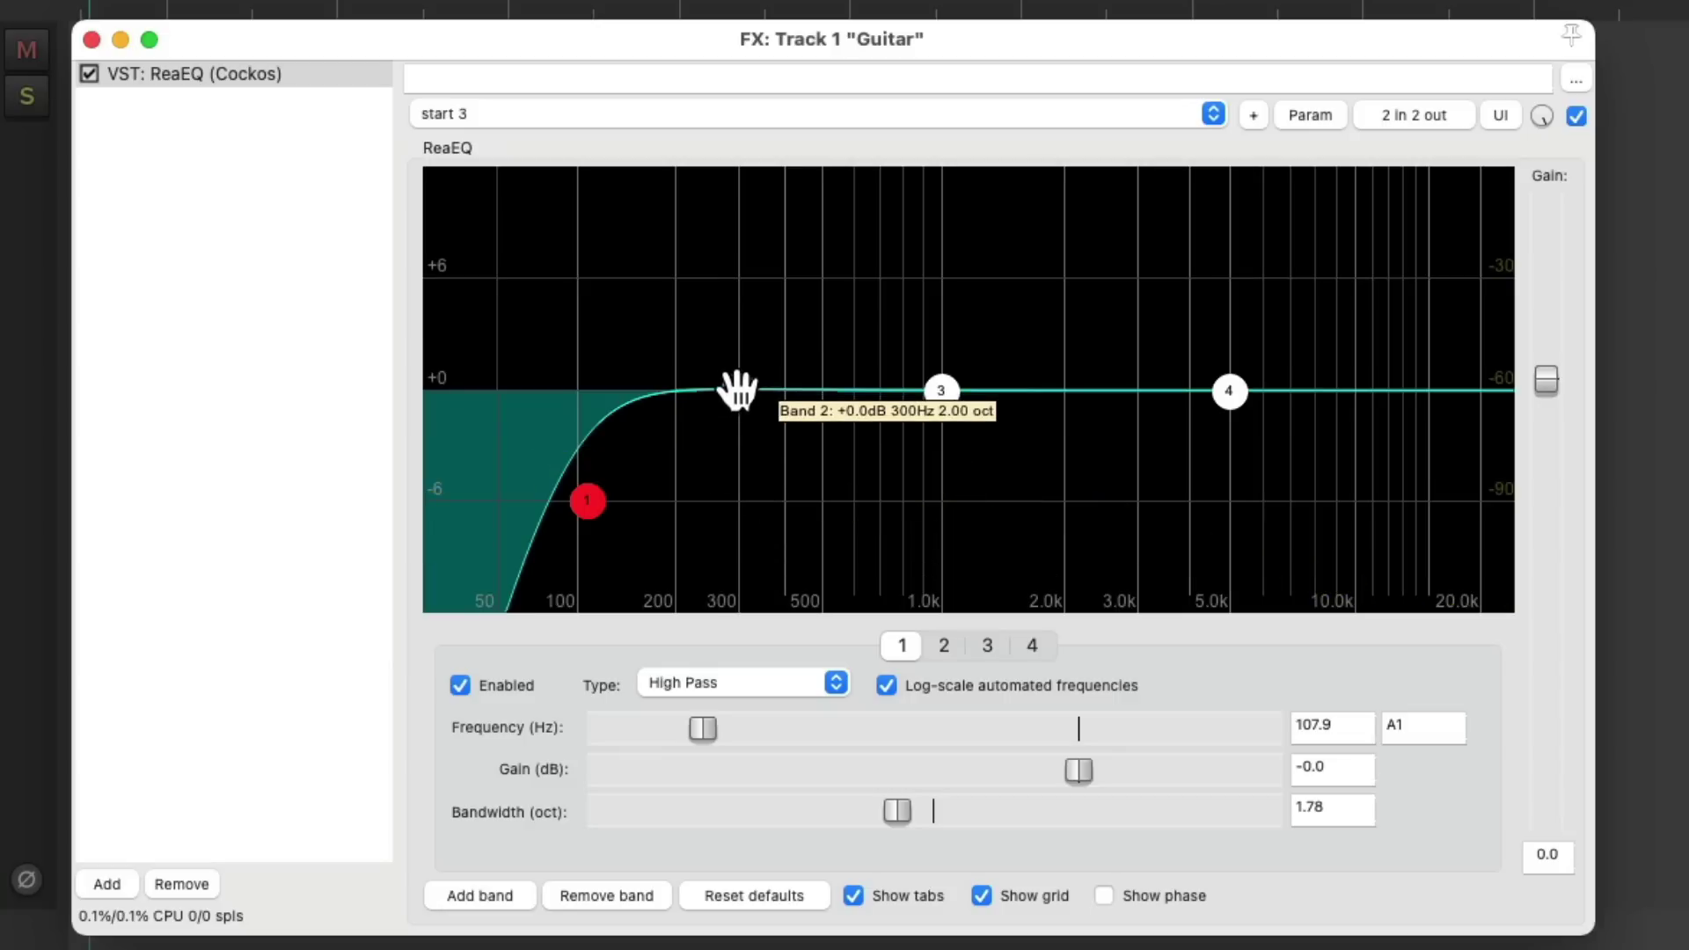
key("space")
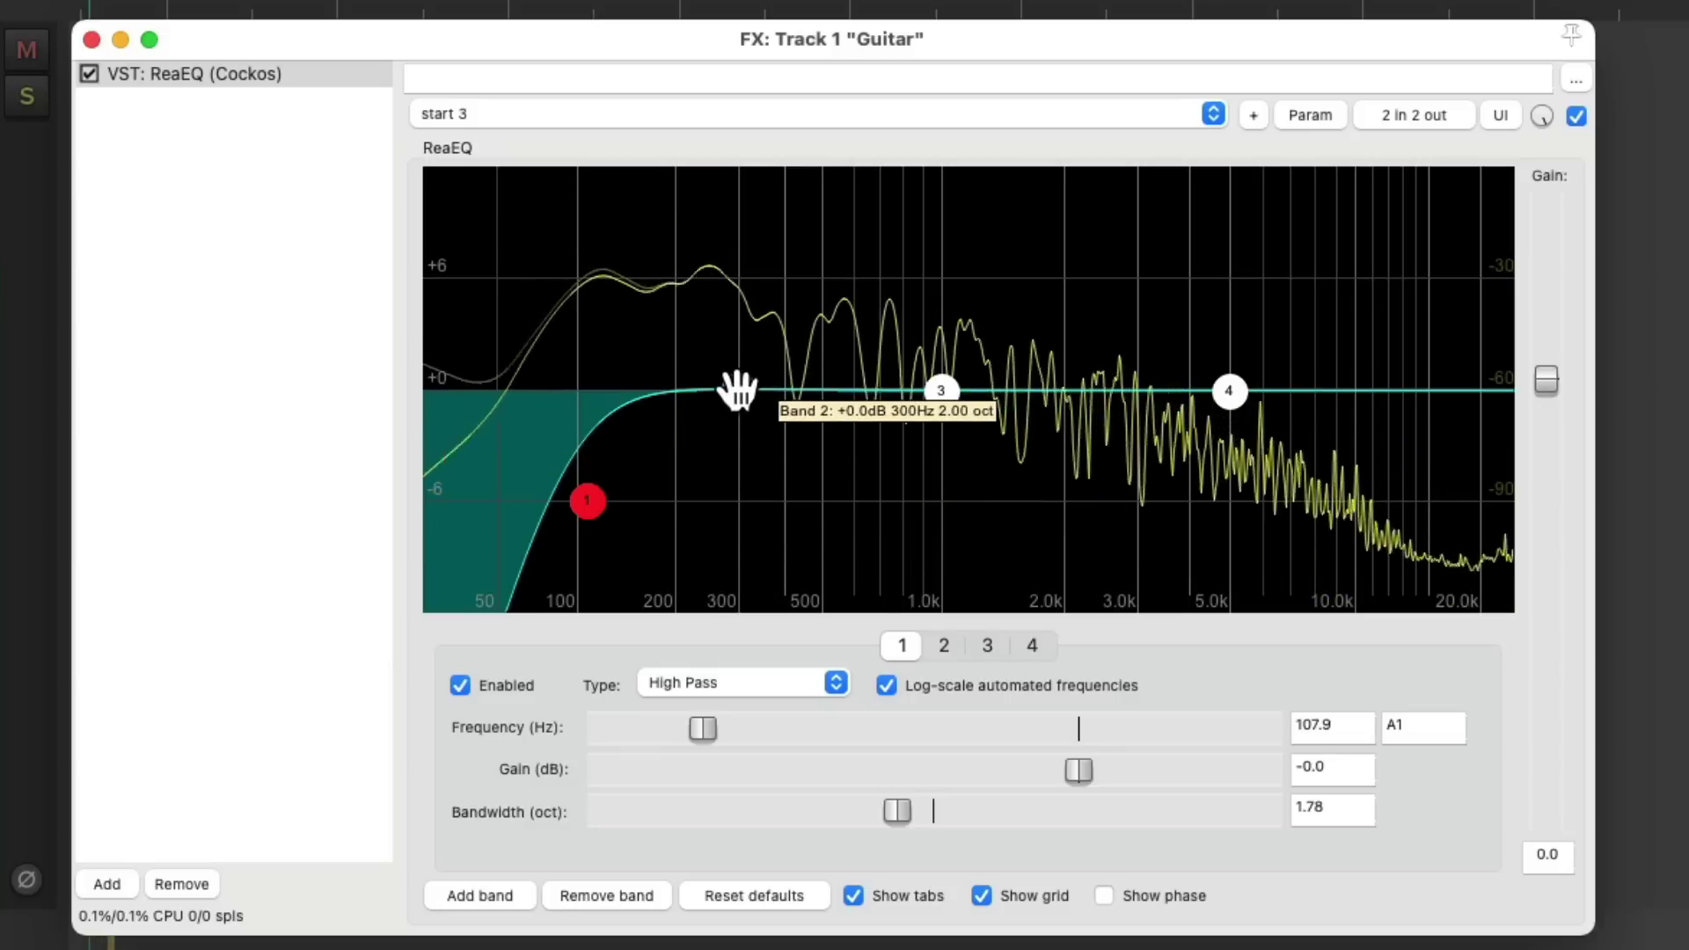
left_click_drag(737, 390, 741, 430)
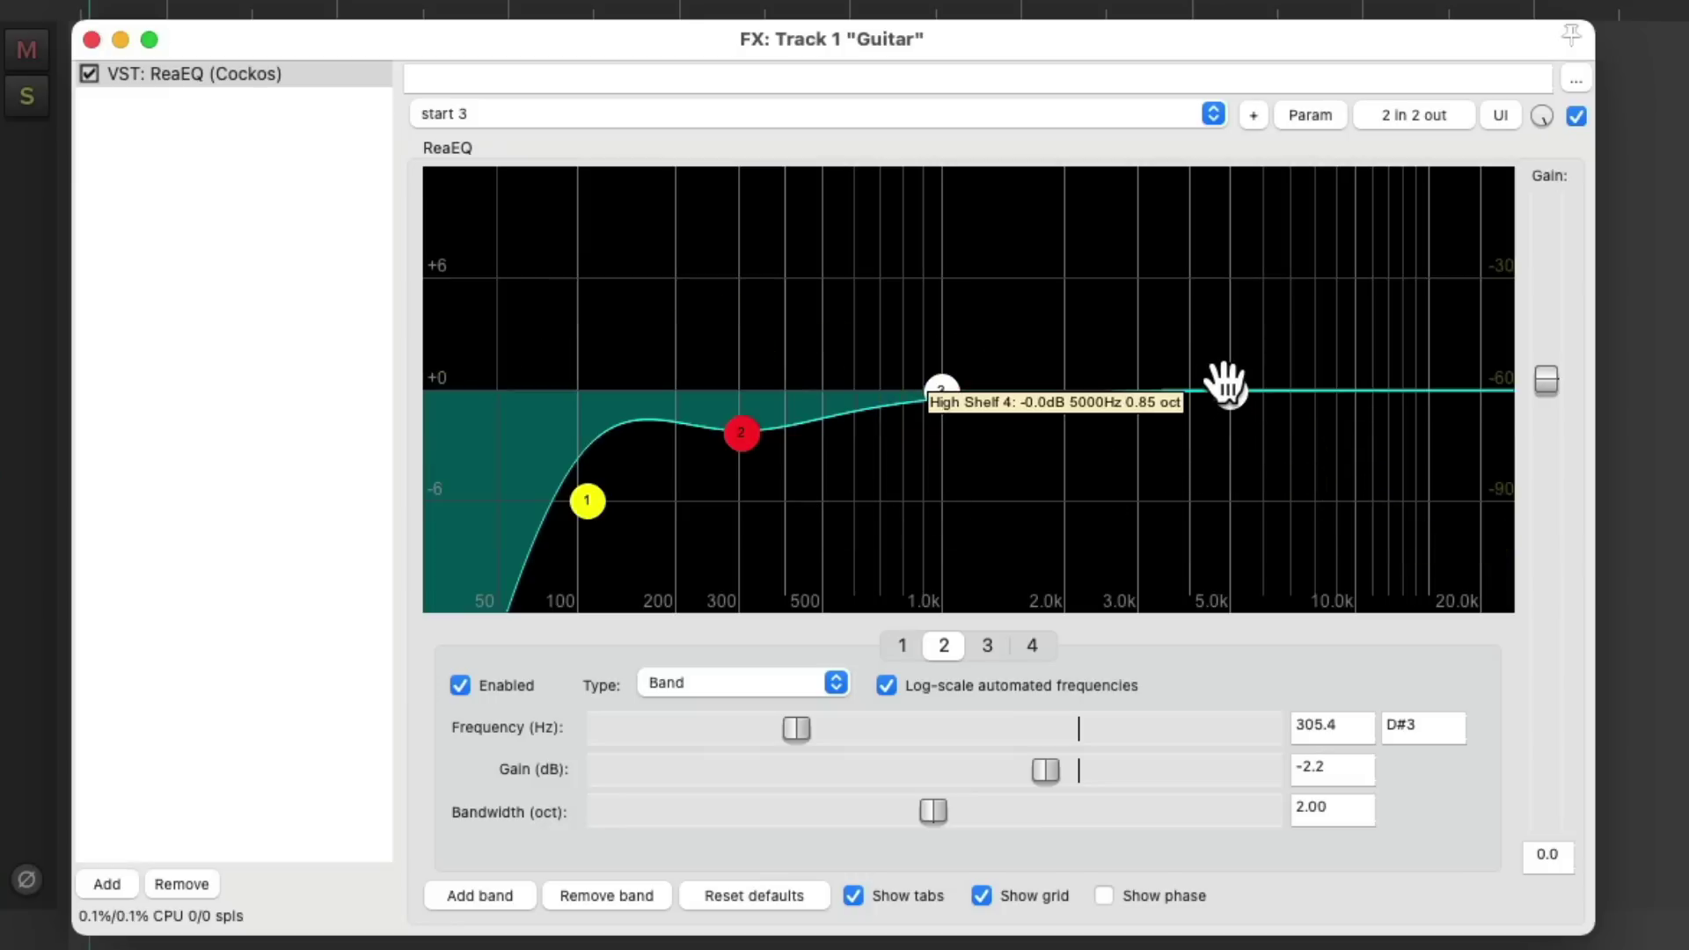
- Boost the guitar's high shelf by about 6.8 dB at about 3435 Hz and compare the sound with the EQ bypassed
left_click_drag(1226, 384, 1160, 255)
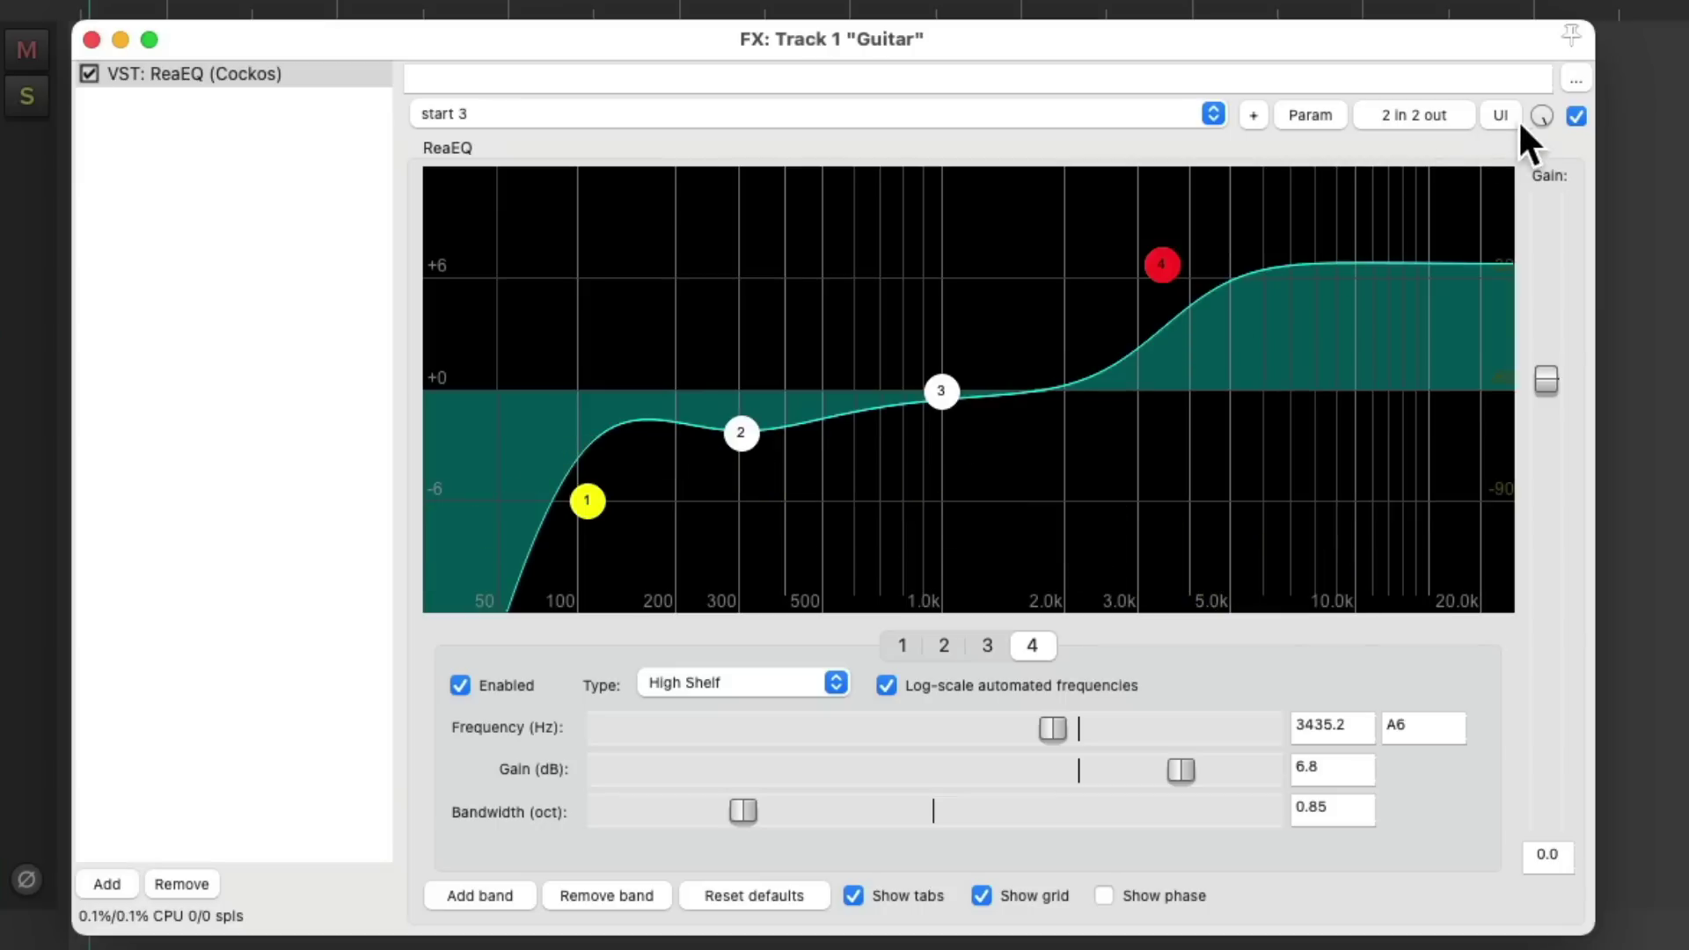
left_click(1576, 116)
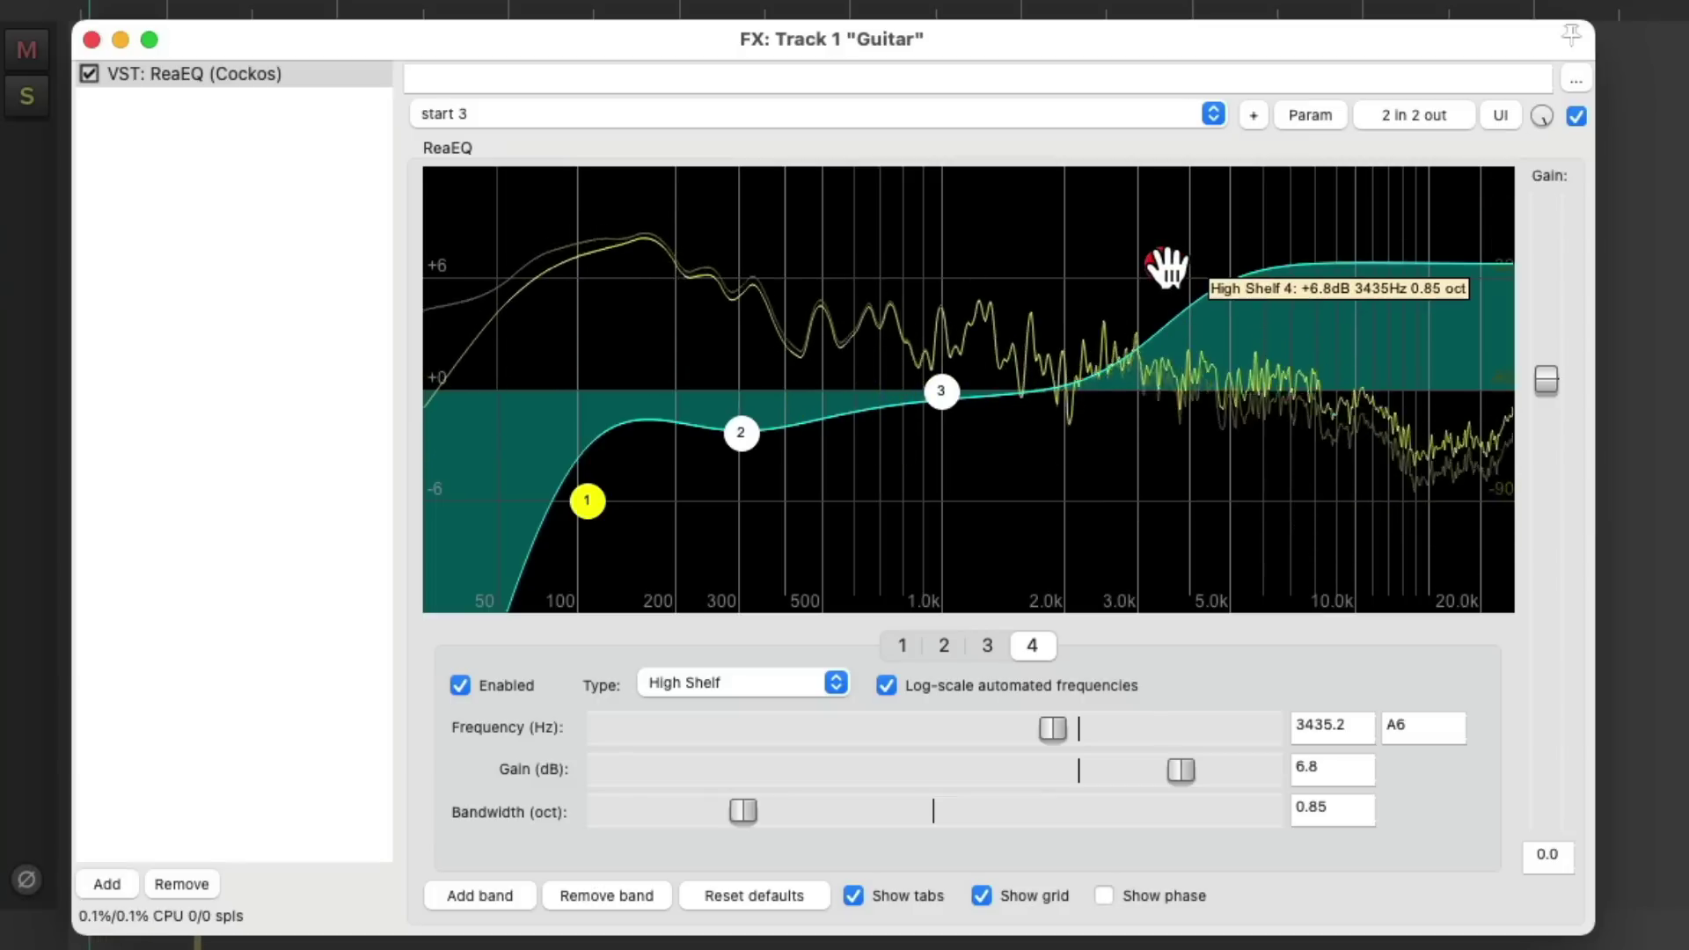
- Lower the guitar's high shelf gain to about 6.3 dB during playback and stop listening
left_click_drag(1161, 264, 1166, 276)
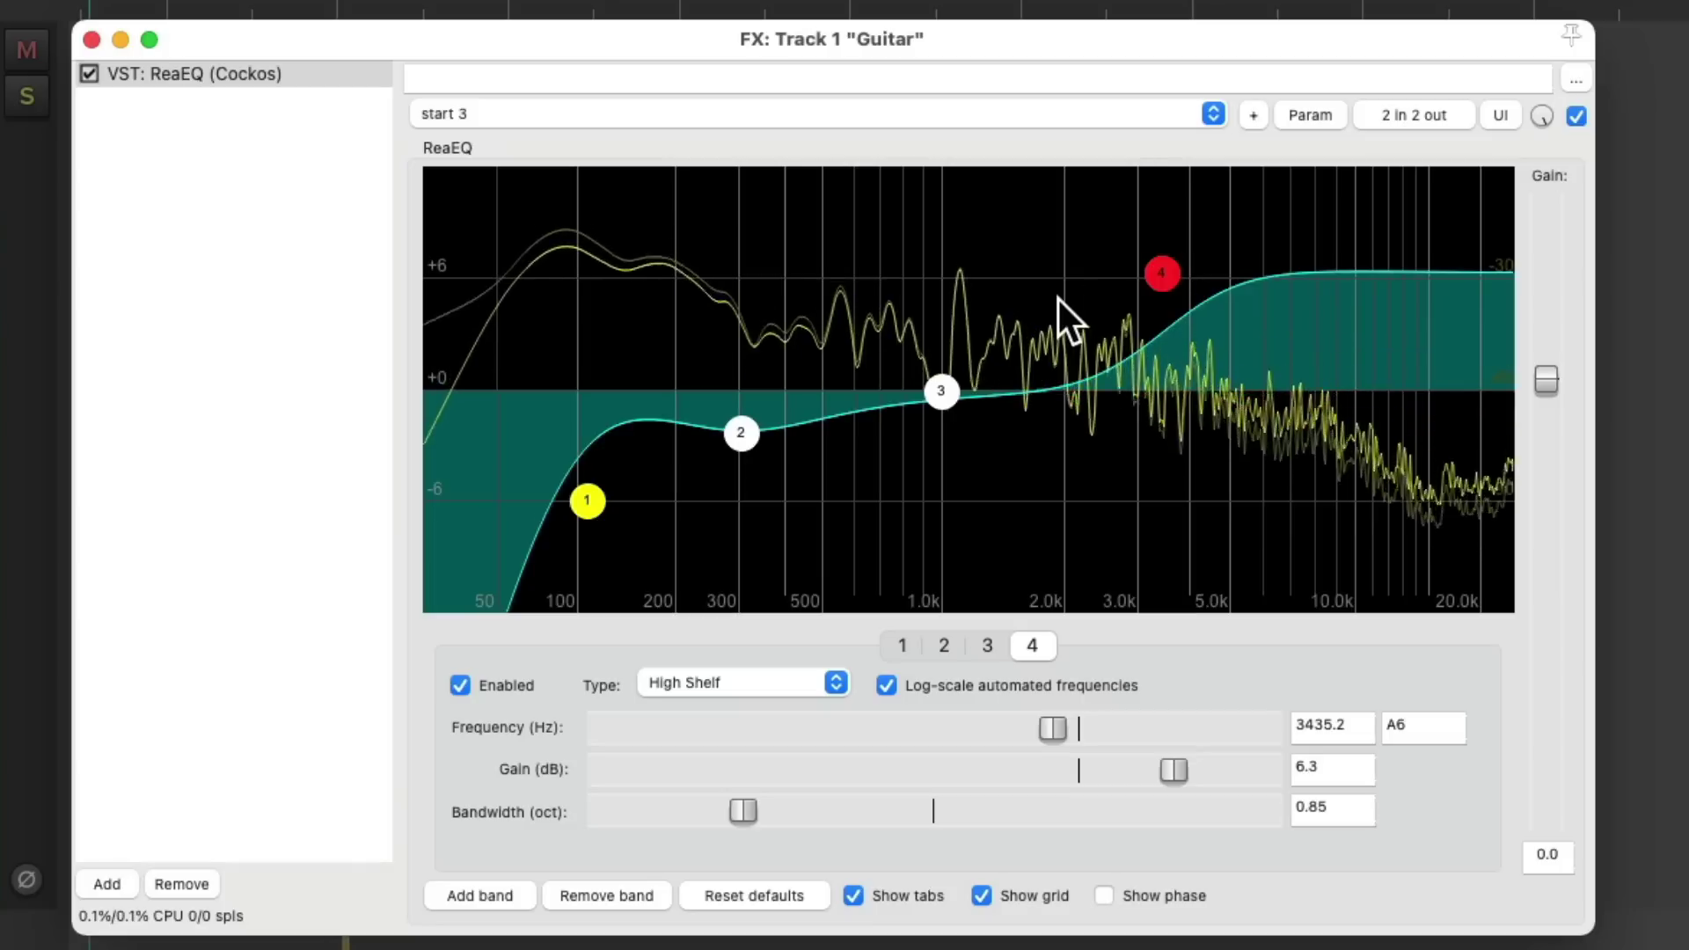
key("space")
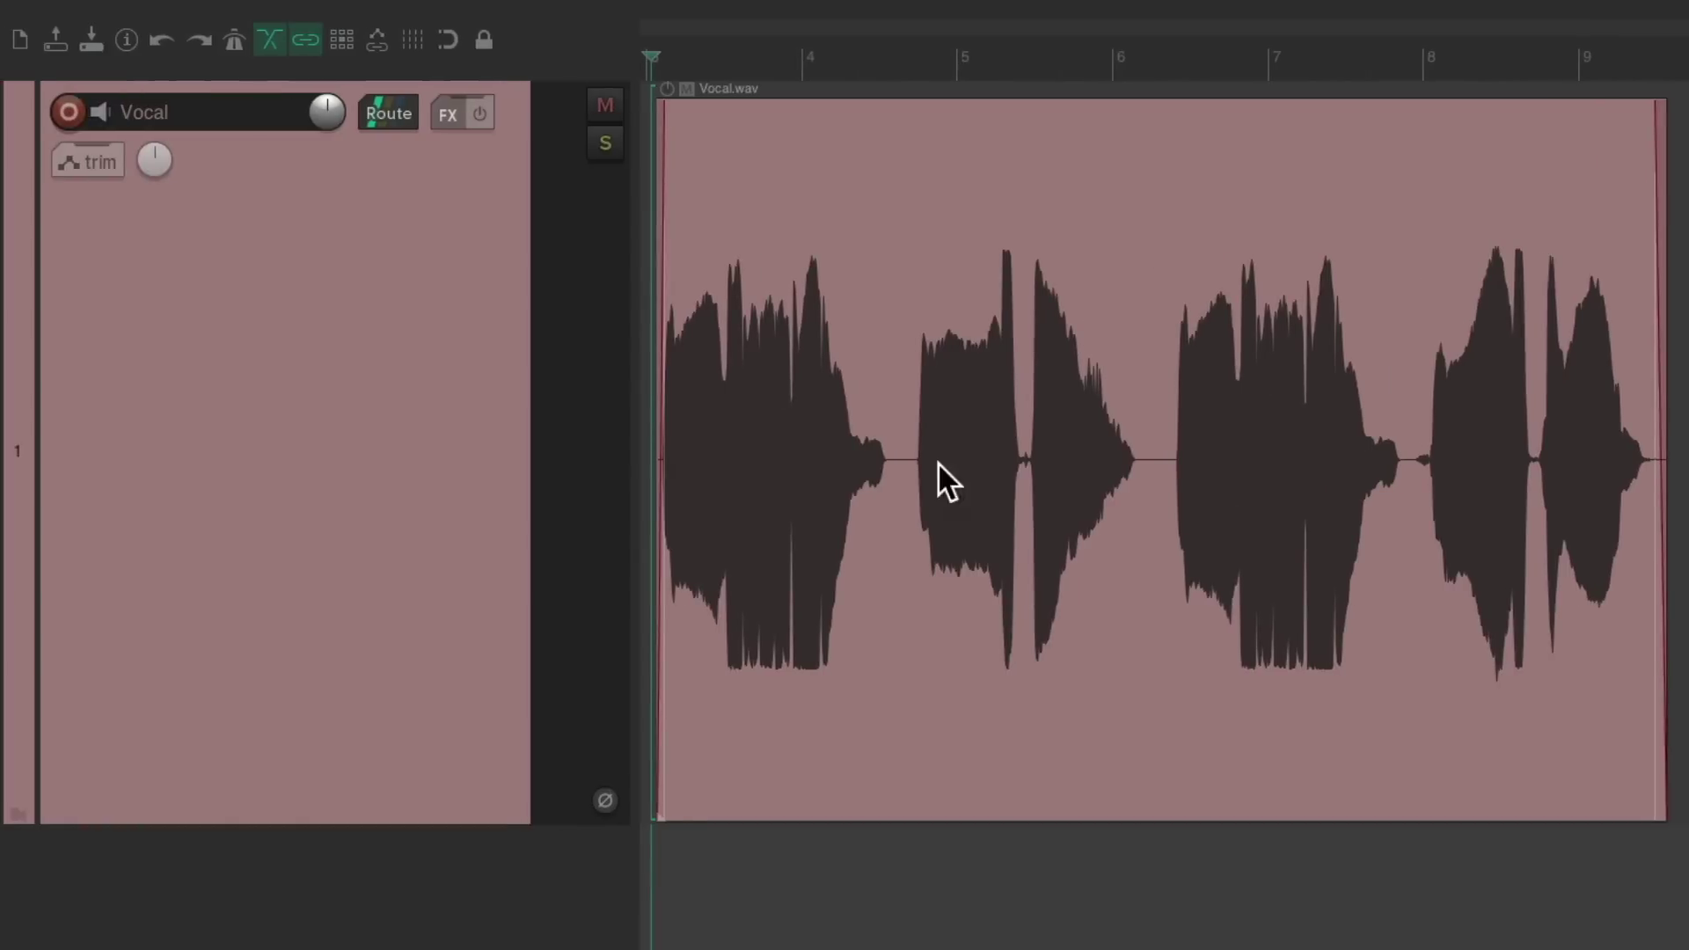
- Audition the dry Vocal track and add ReaEQ to it in an enlarged effects window
key("space")
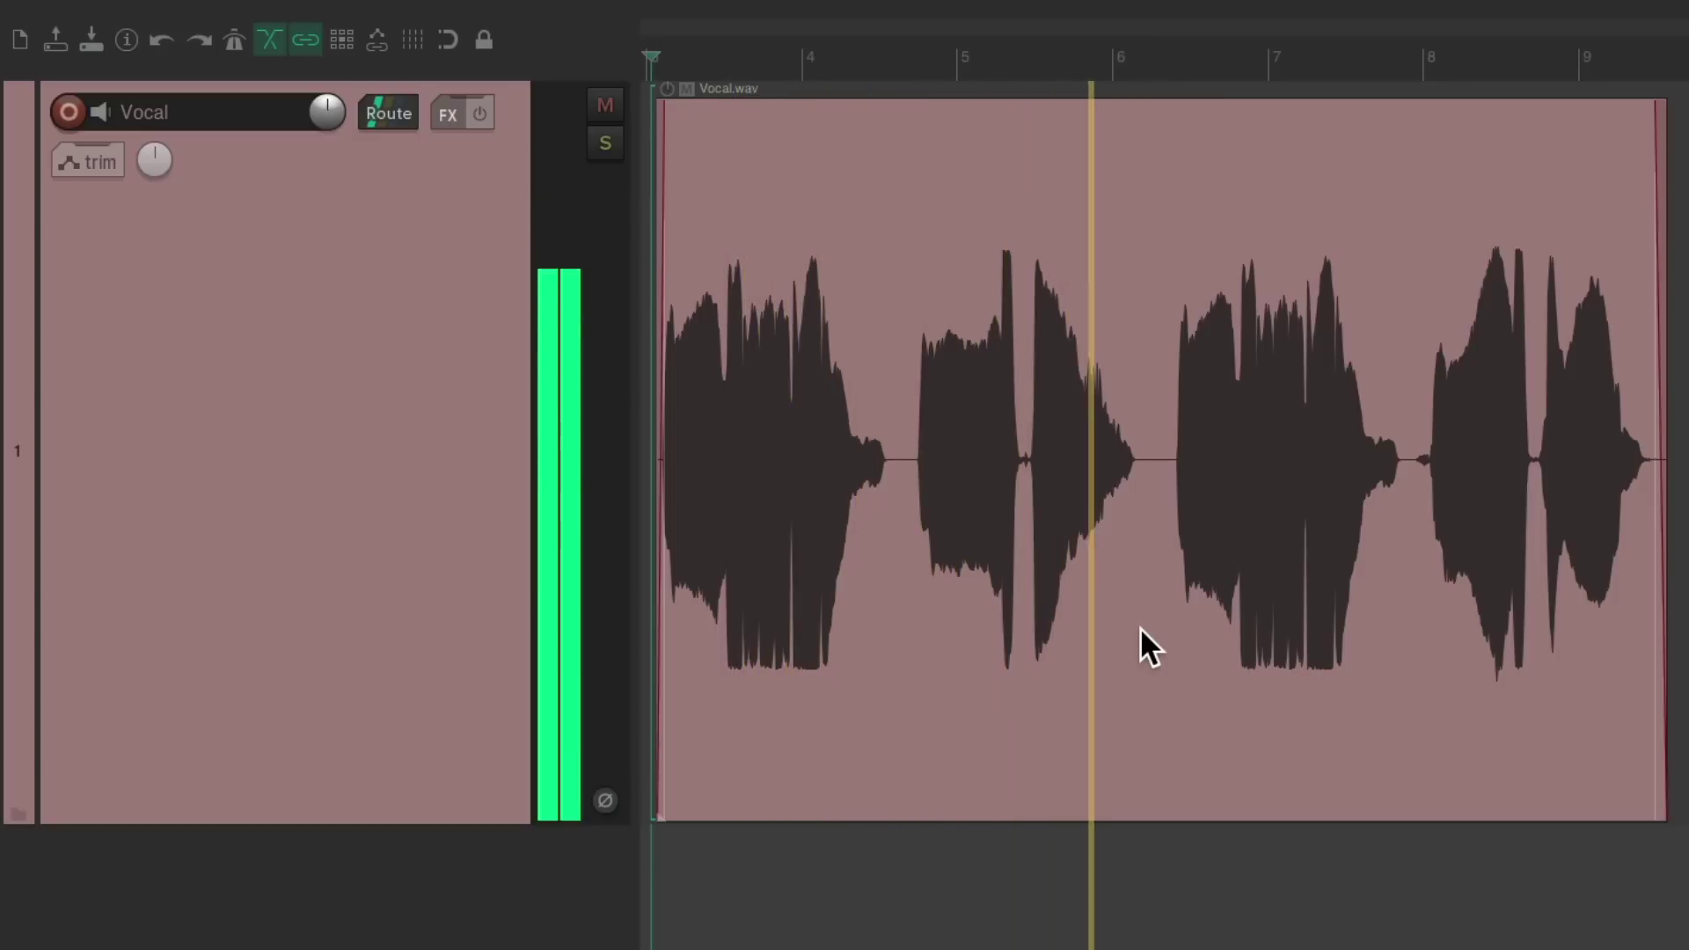
key("space")
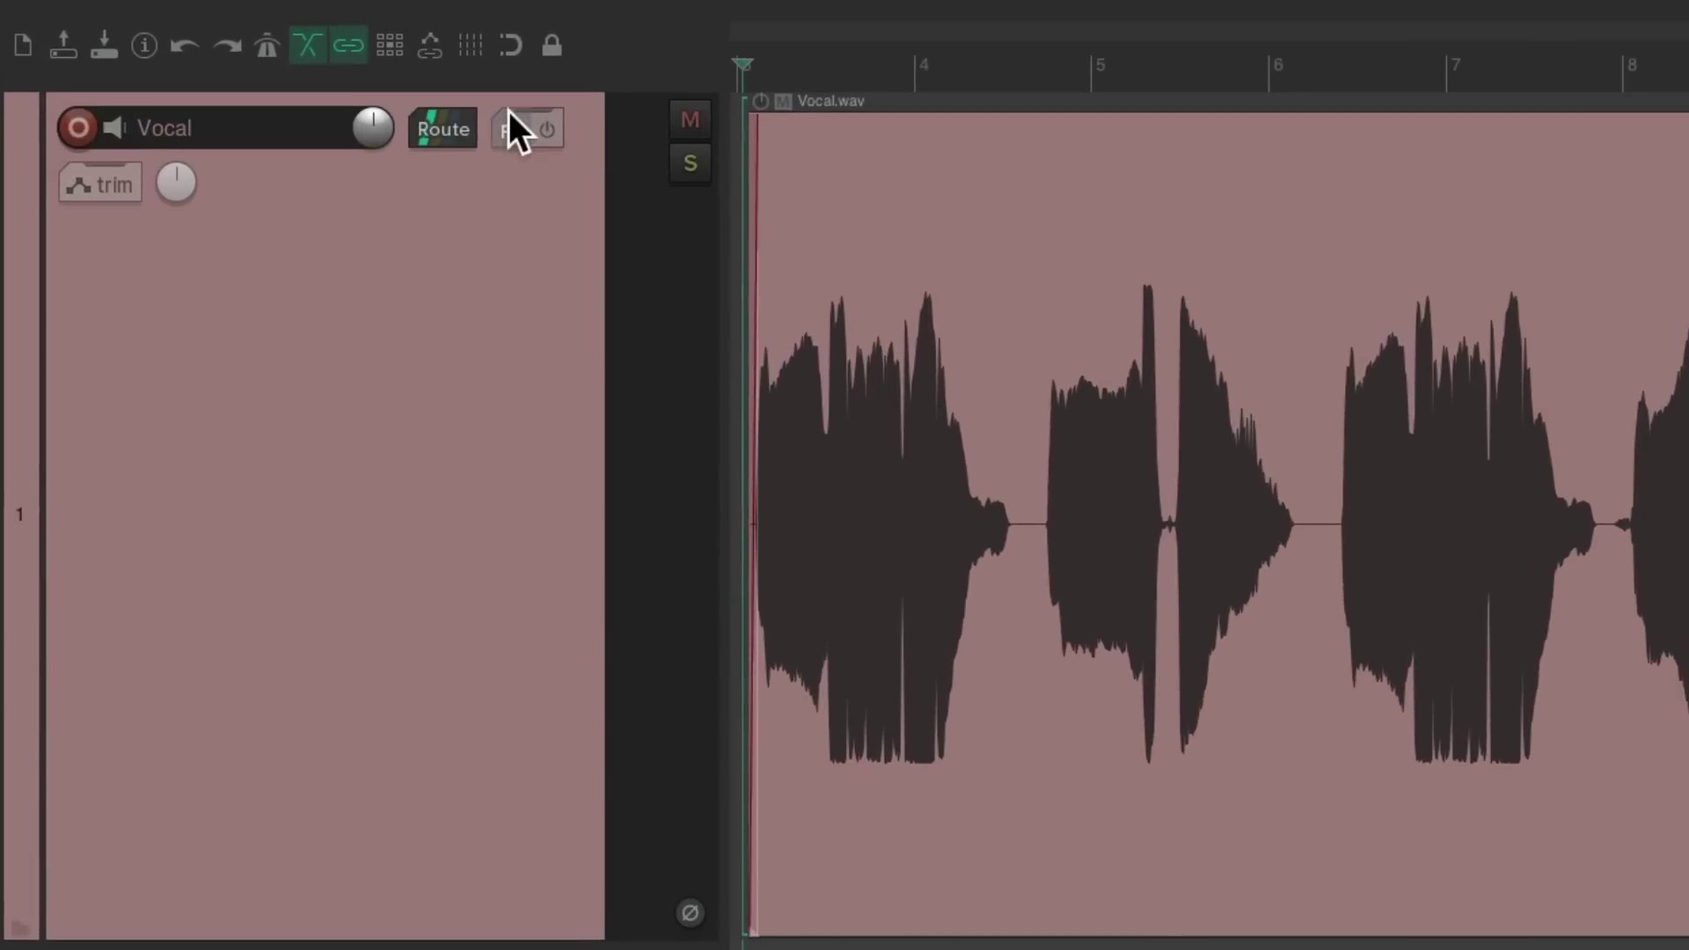
left_click(496, 132)
left_click(865, 336)
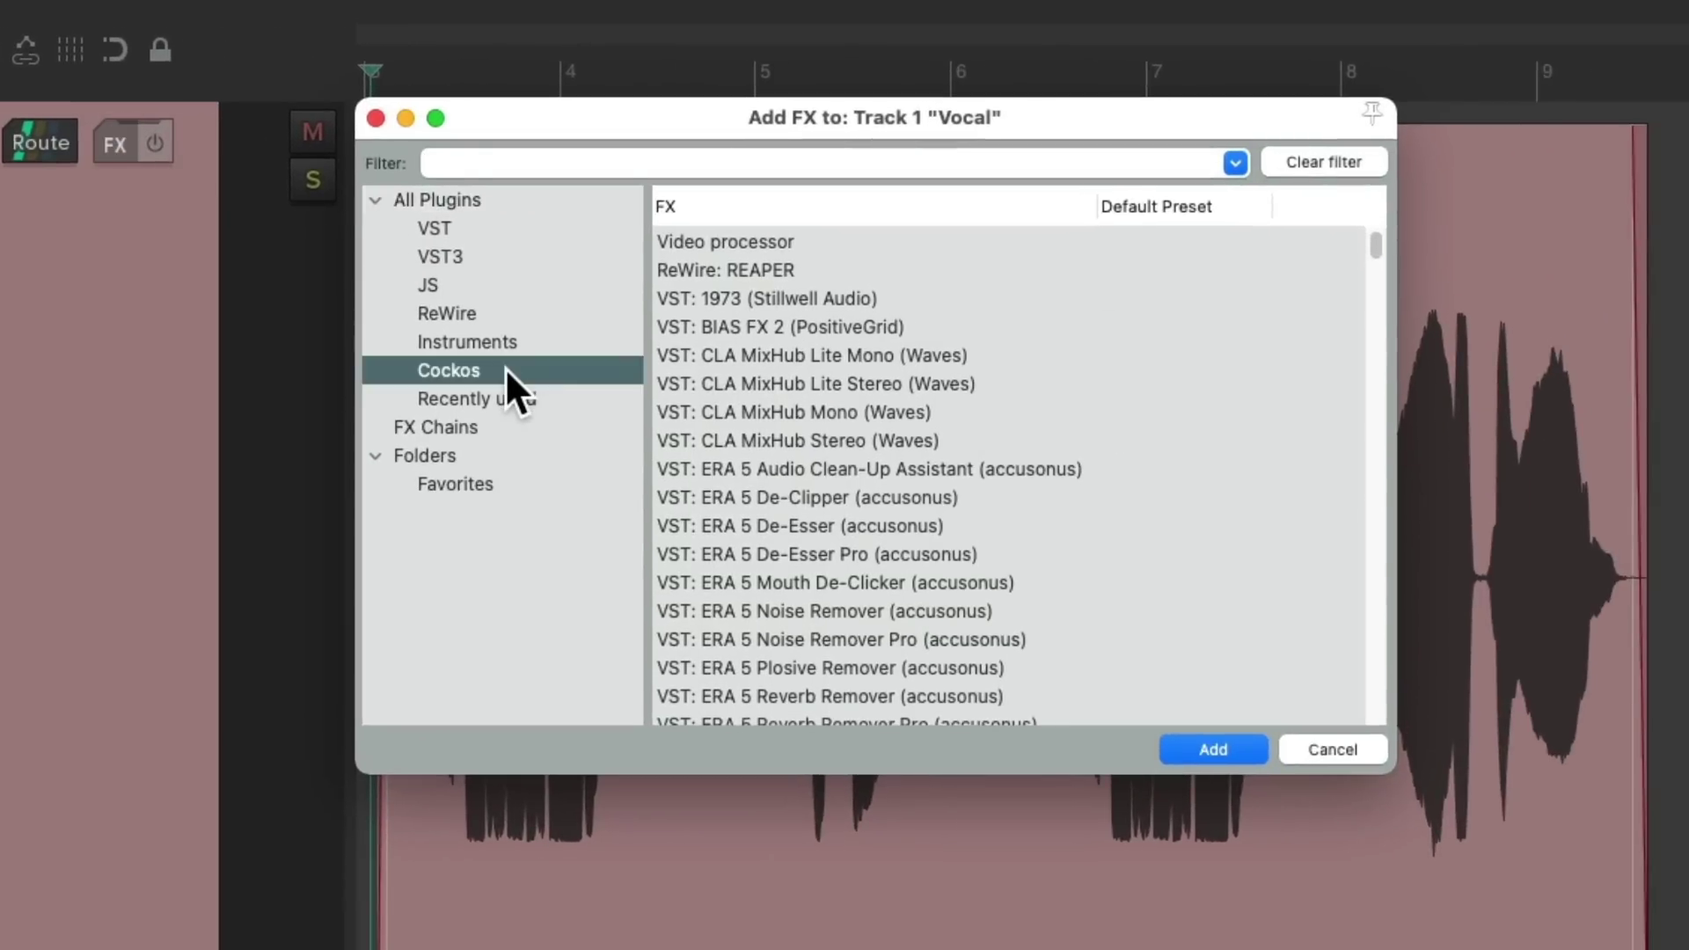
left_click(885, 382)
double_click(858, 385)
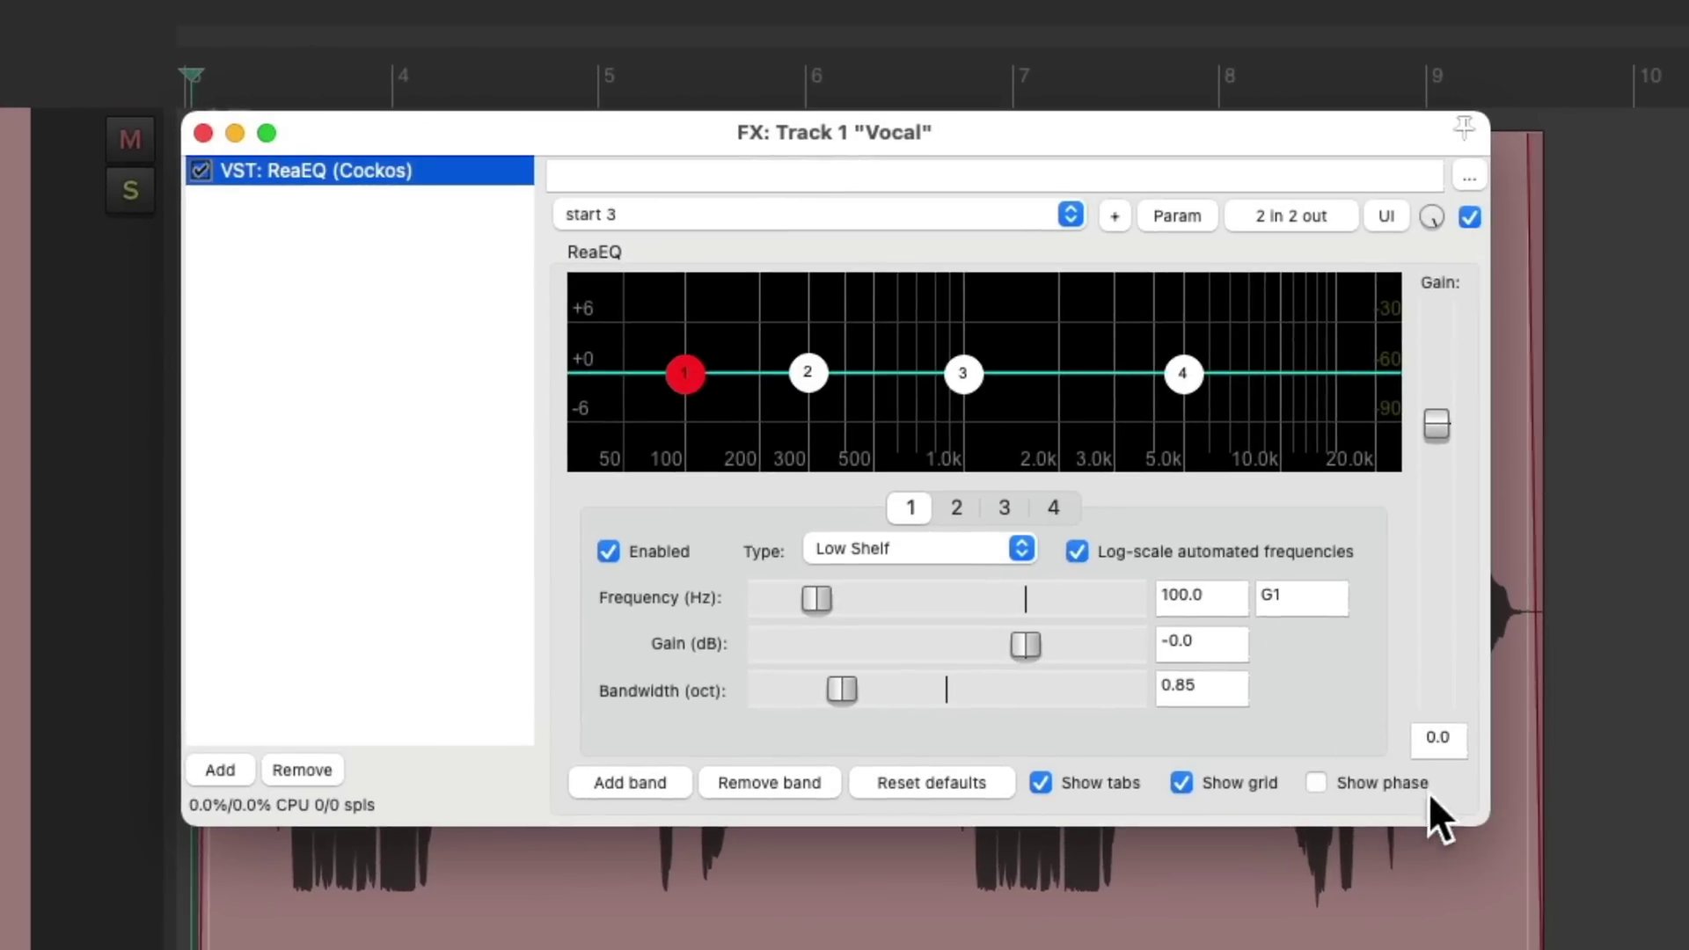
left_click_drag(1487, 823, 1527, 934)
- Play the vocal through the analyzer and change band 1 to a high pass at about 129 Hz with a 1.72 octave bandwidth
key("space")
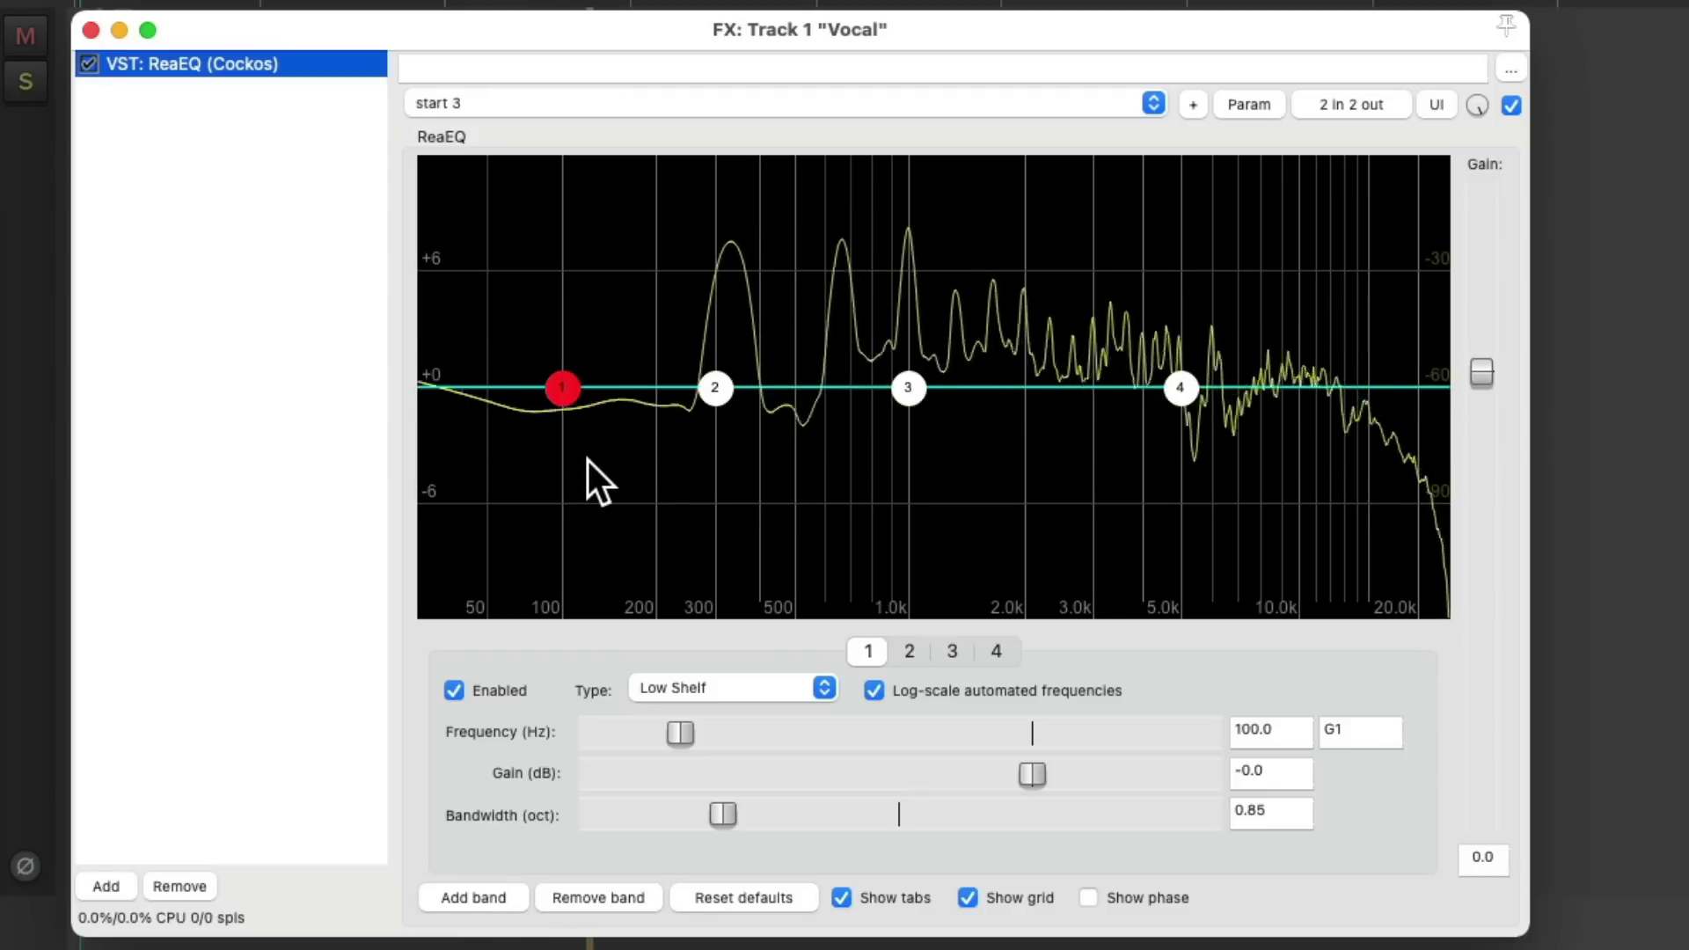
key("space")
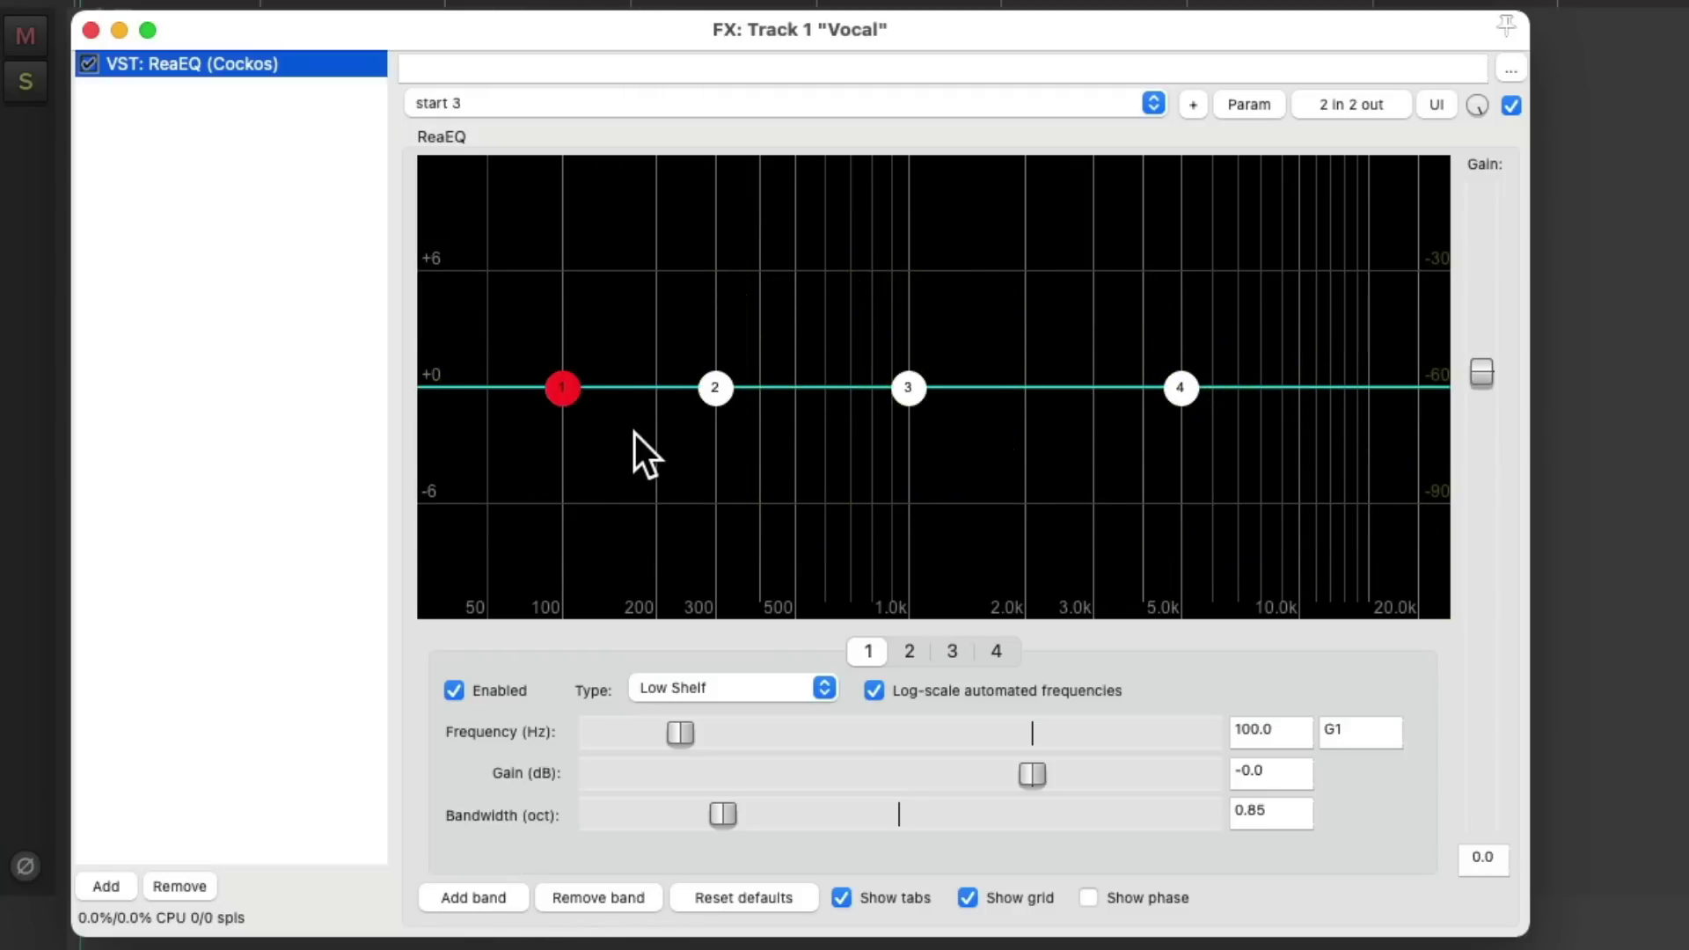
left_click(764, 684)
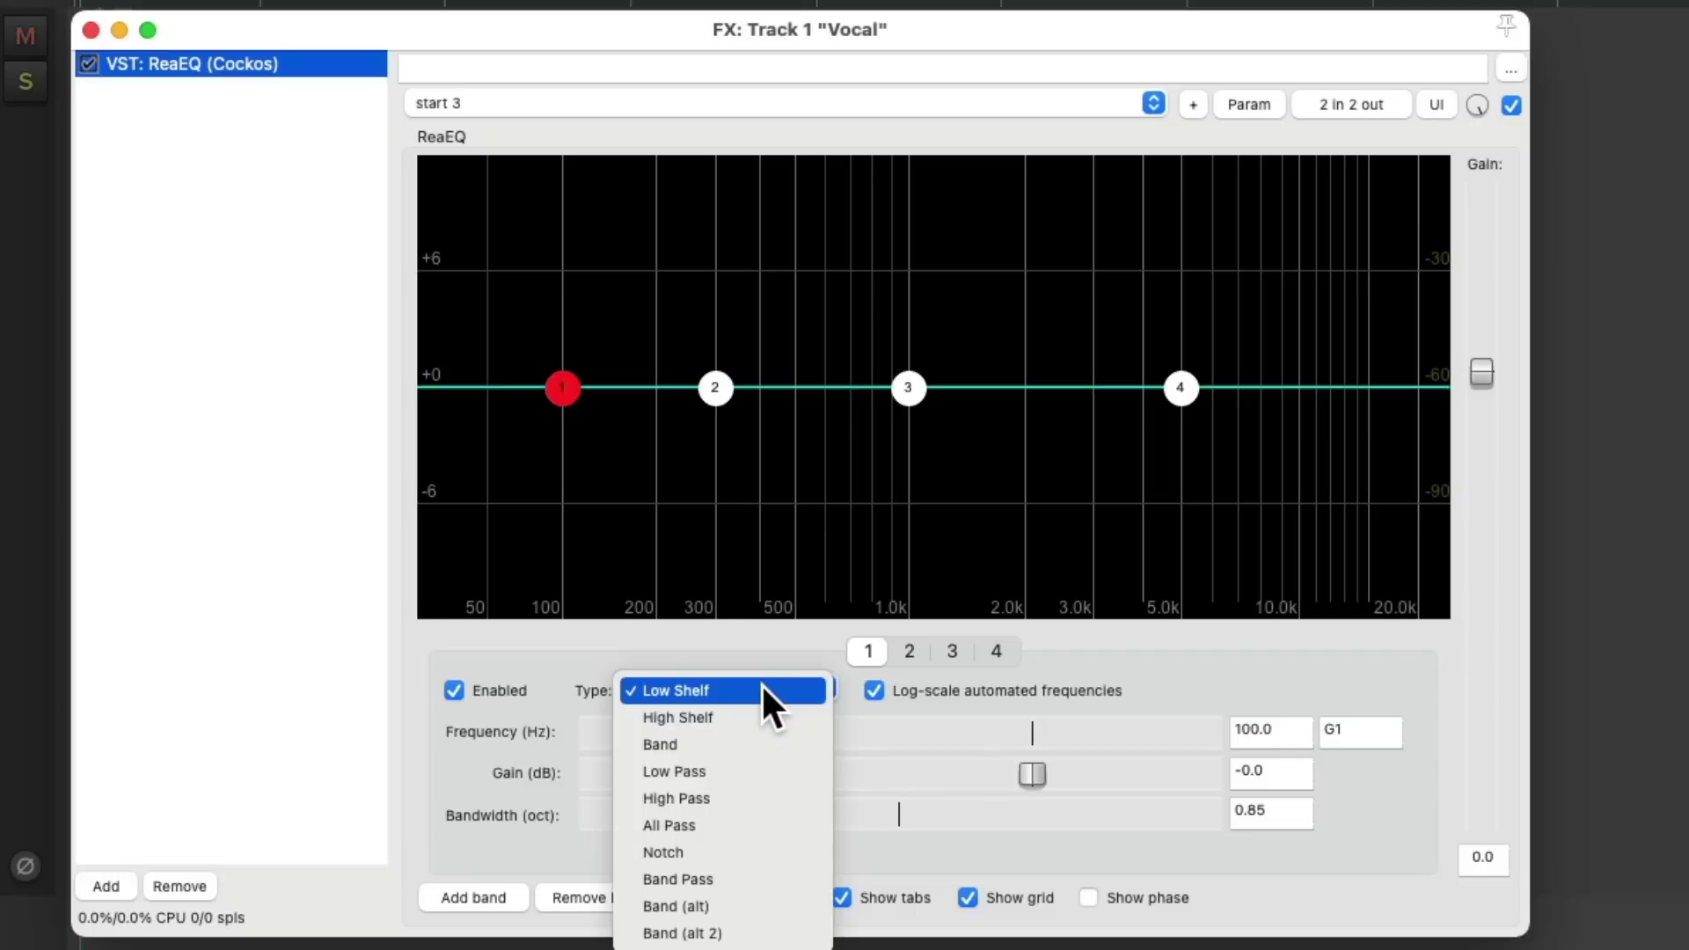
left_click(763, 796)
left_click_drag(736, 810, 785, 814)
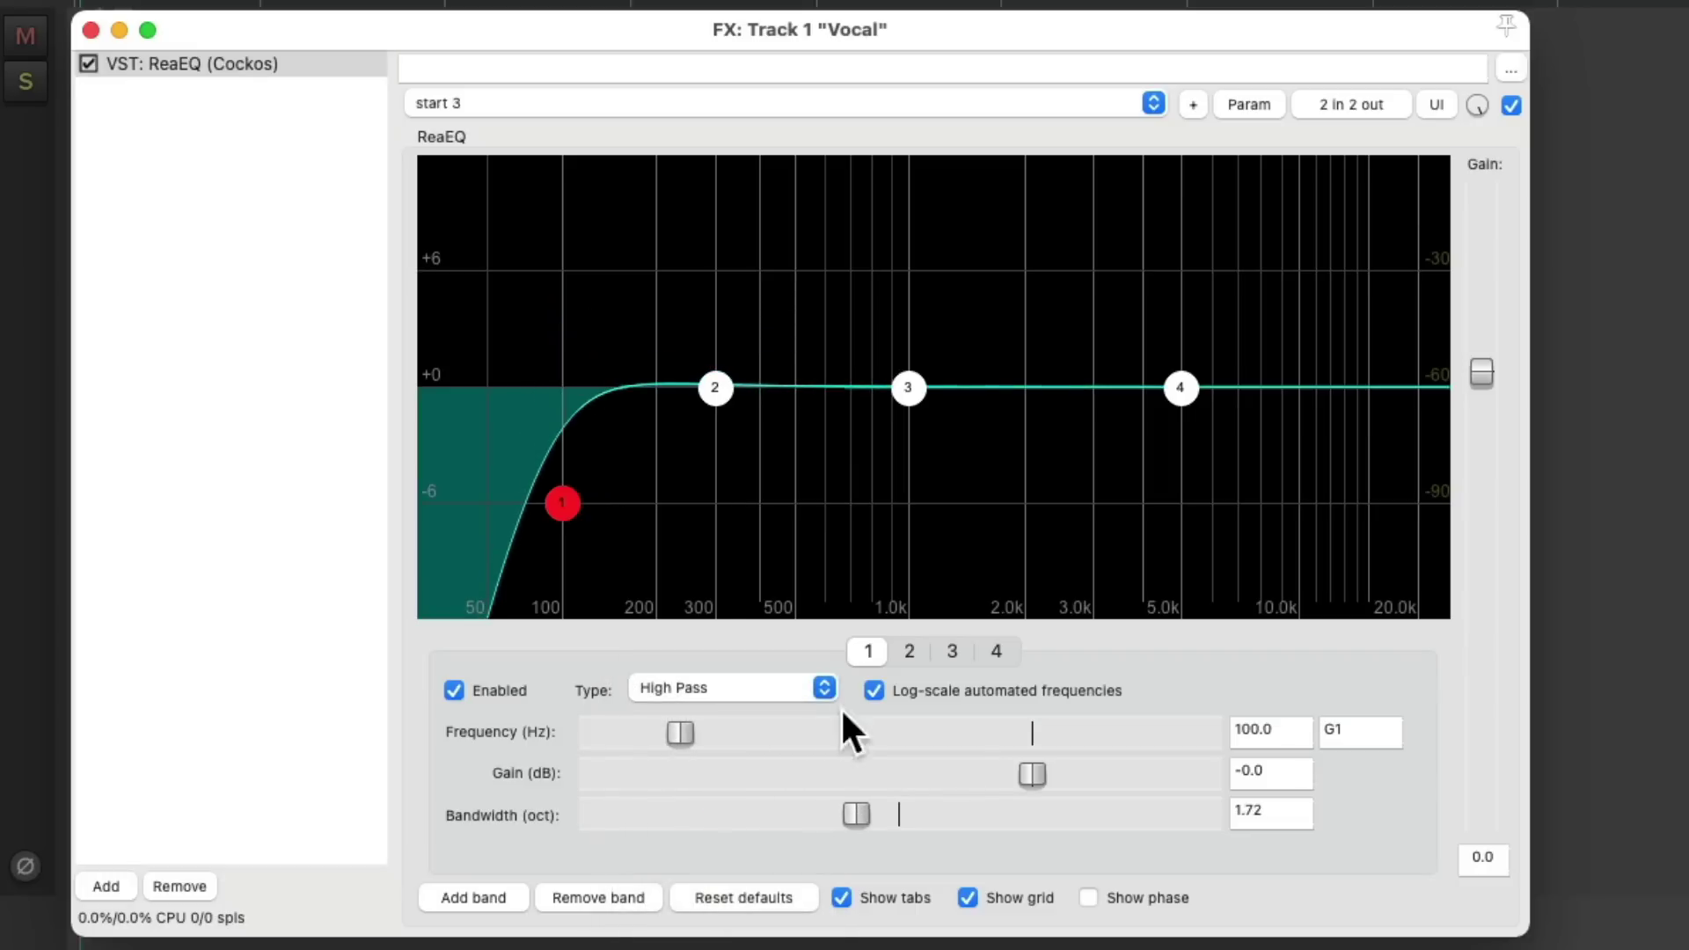
left_click_drag(561, 502, 596, 503)
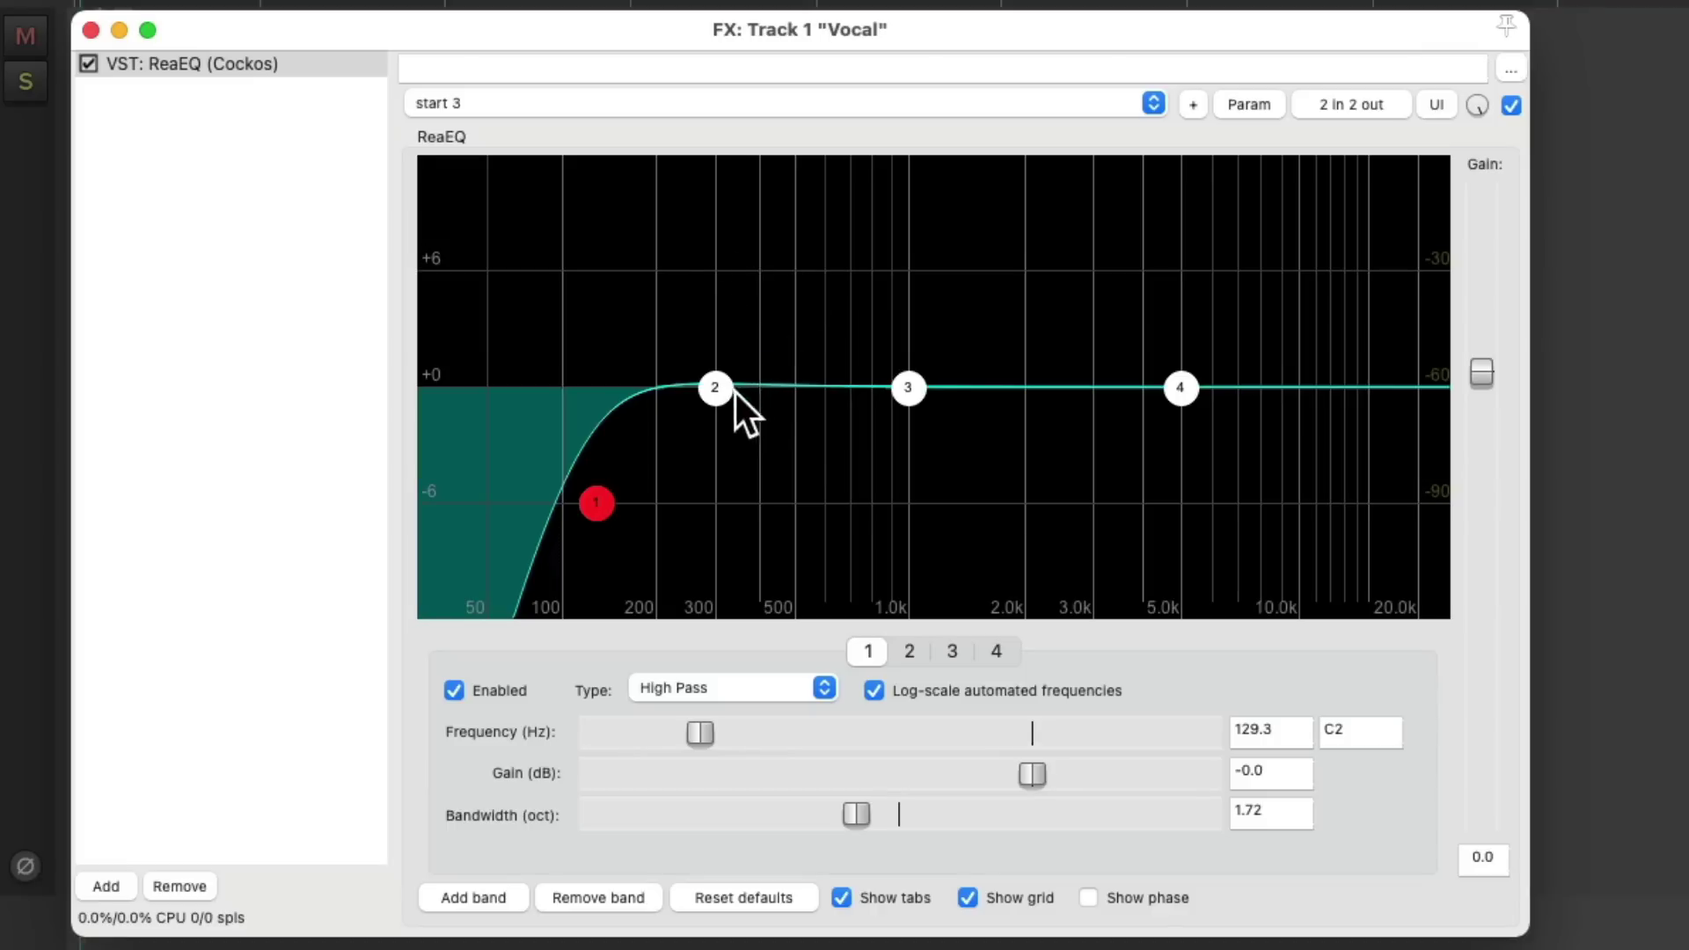
- Cut the vocal's band 2 by about 3.5 dB at about 371 Hz with a 1.30 octave bandwidth while listening
left_click_drag(720, 387, 754, 438)
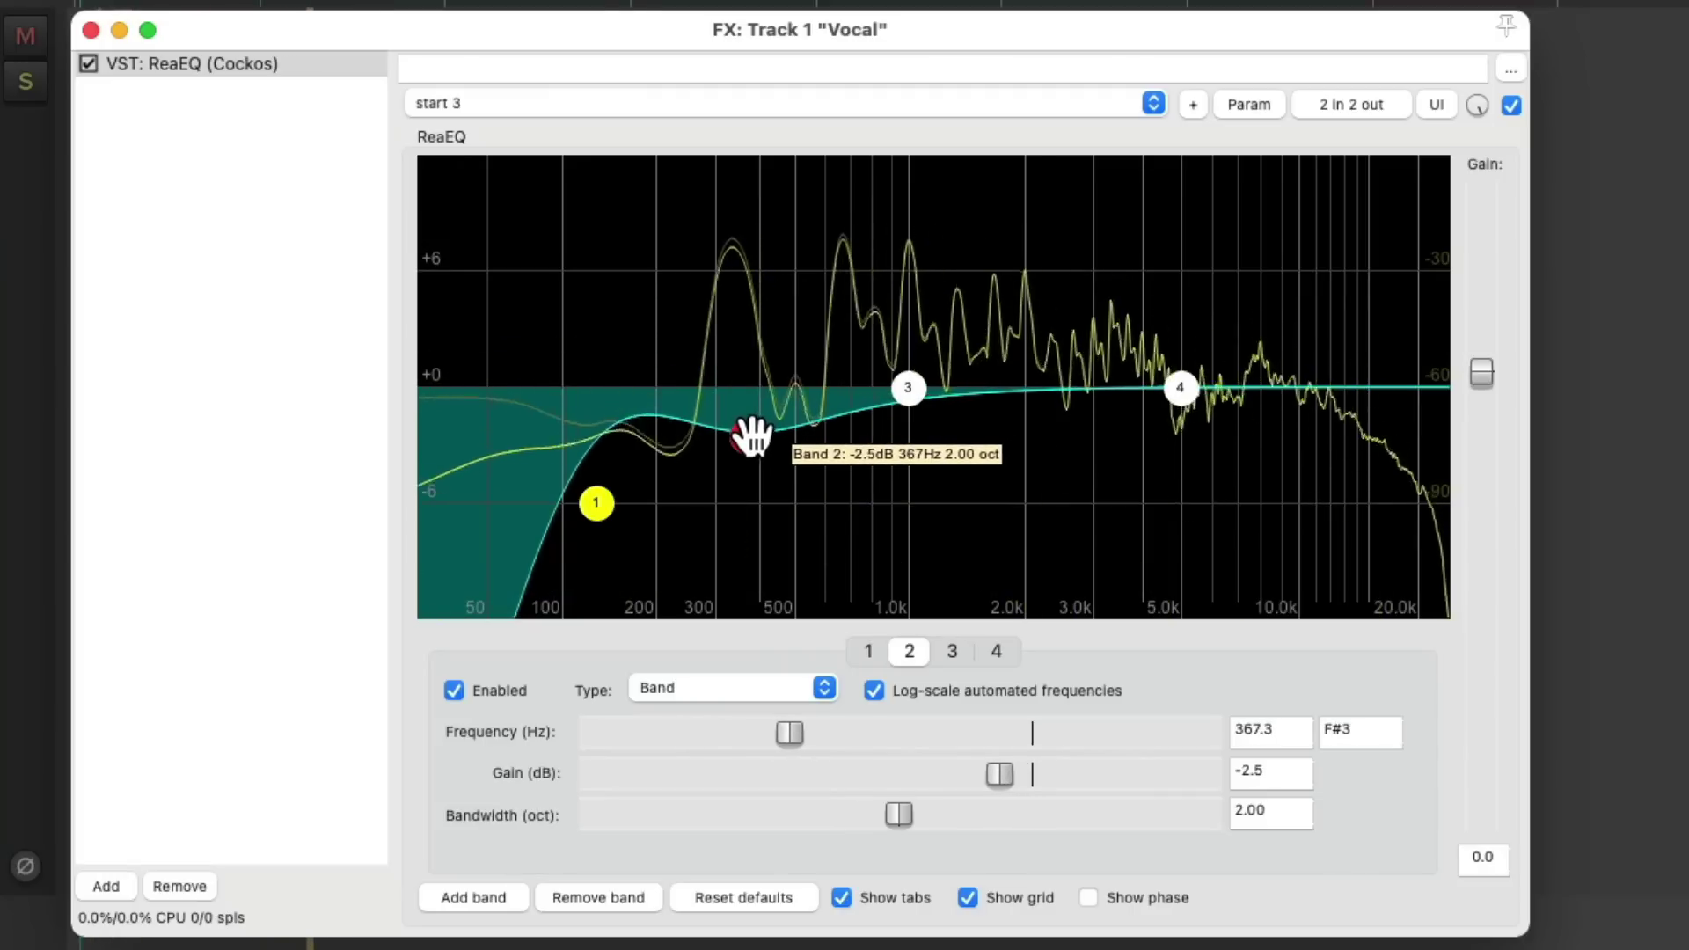
scroll(745, 437, "down", 3)
scroll(748, 435, "up", 4)
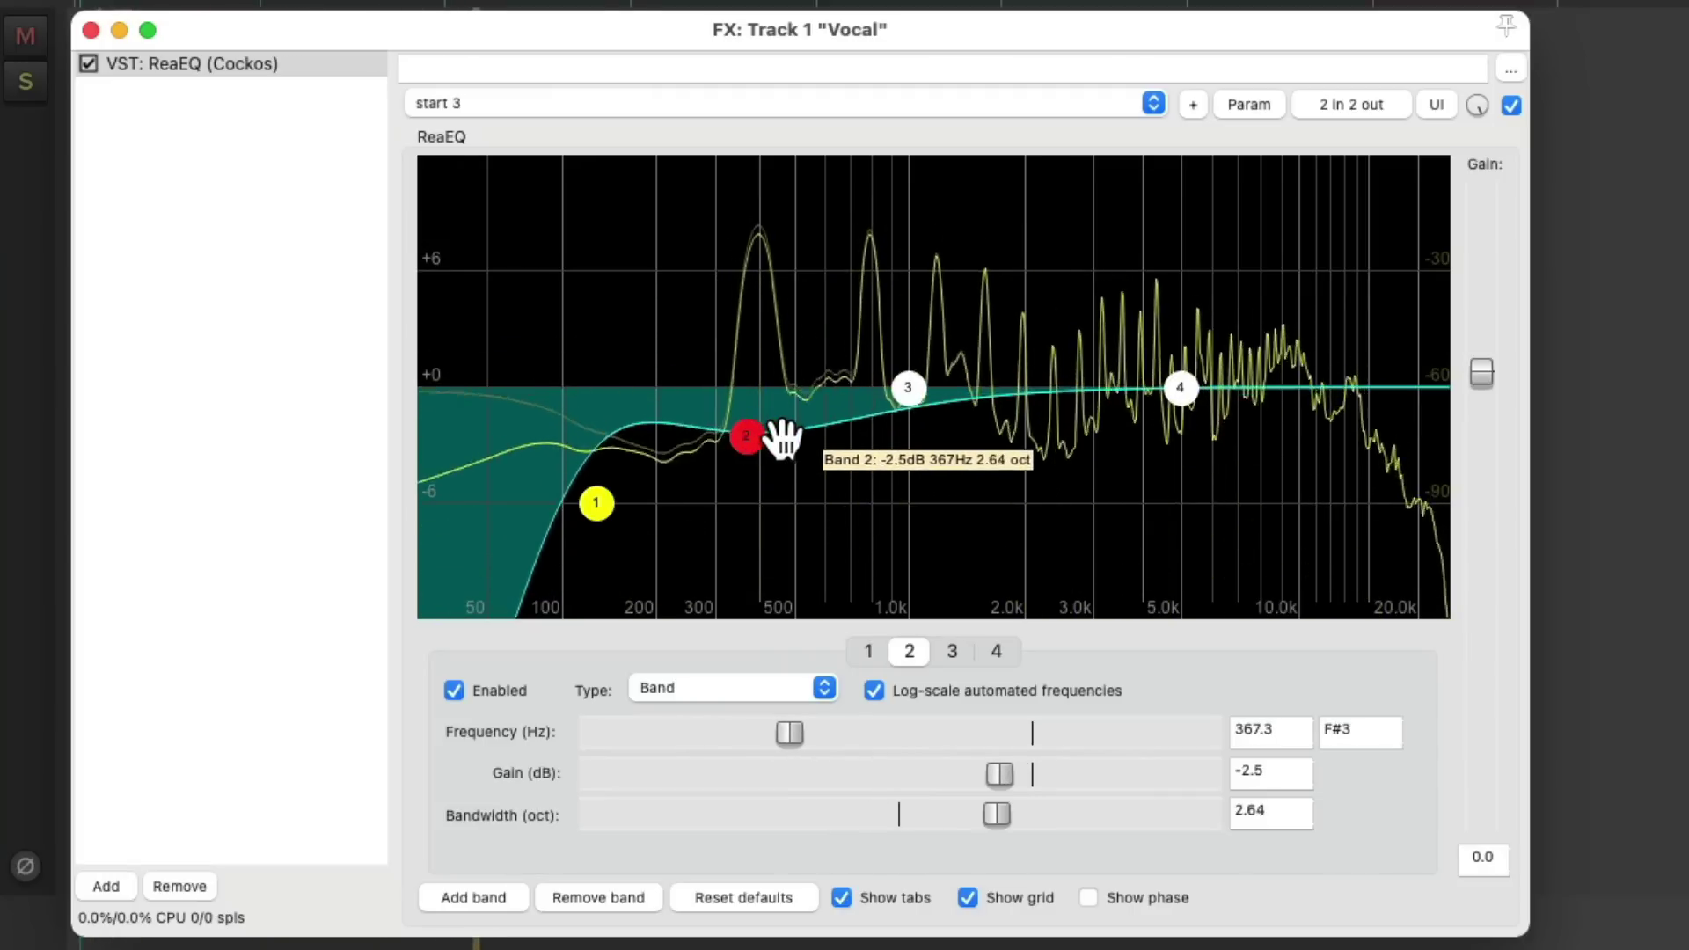
scroll(736, 438, "down", 7)
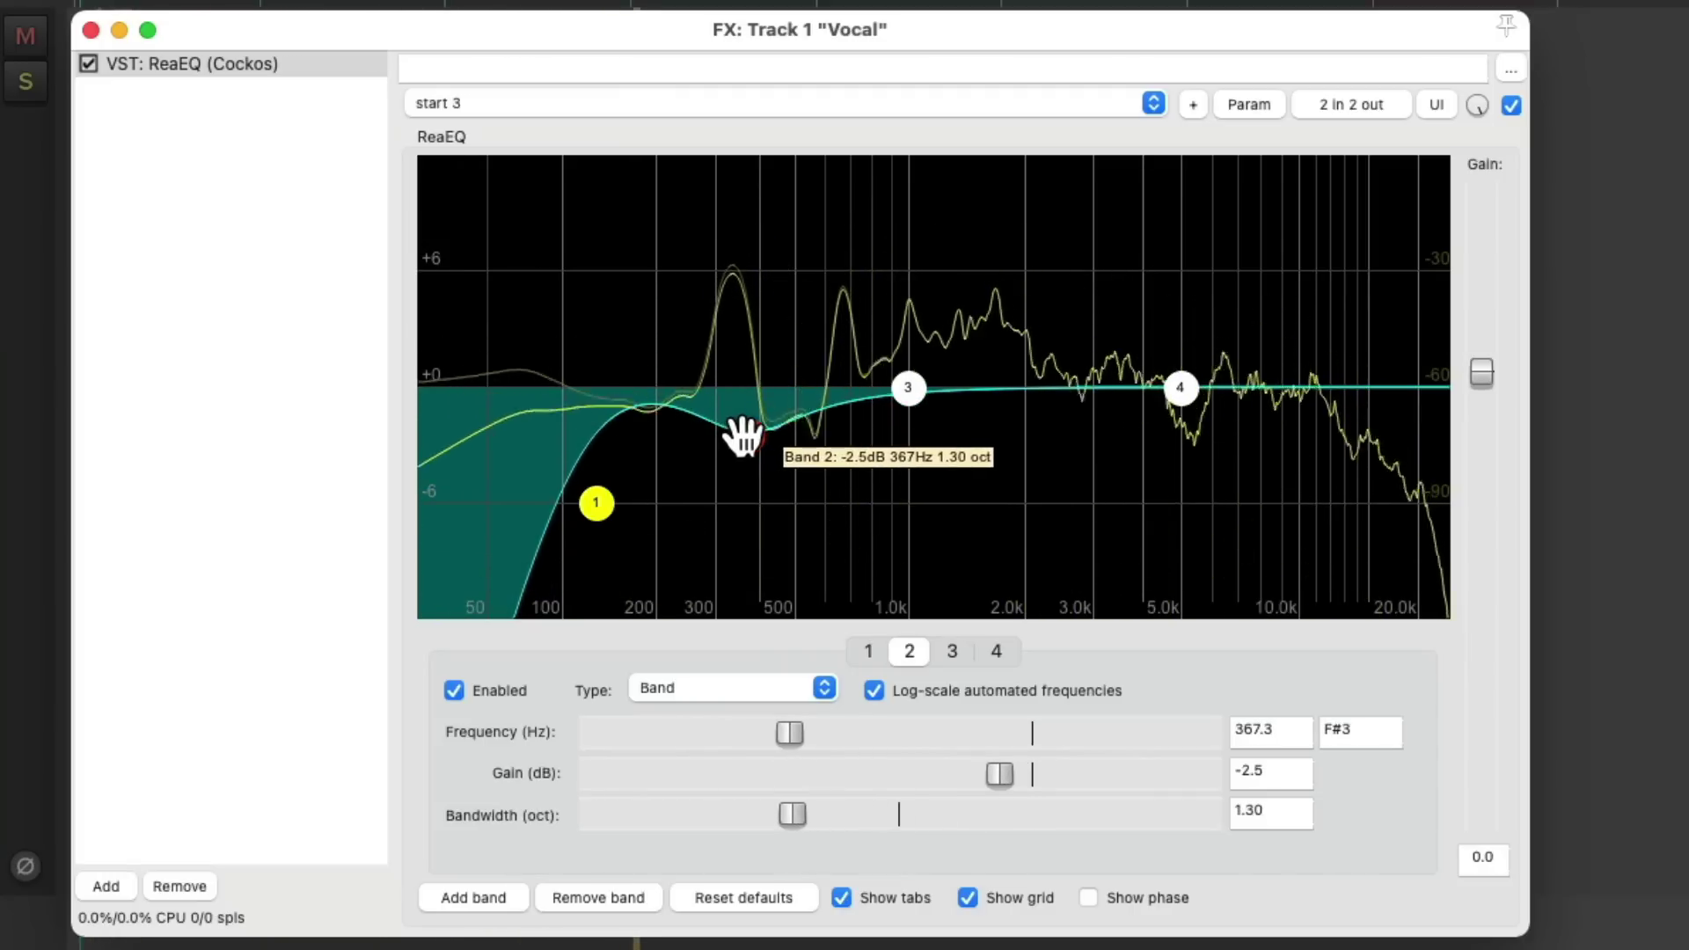
mouse_move(743, 438)
left_mouse_down()
mouse_move(728, 452)
mouse_move(748, 456)
left_mouse_up()
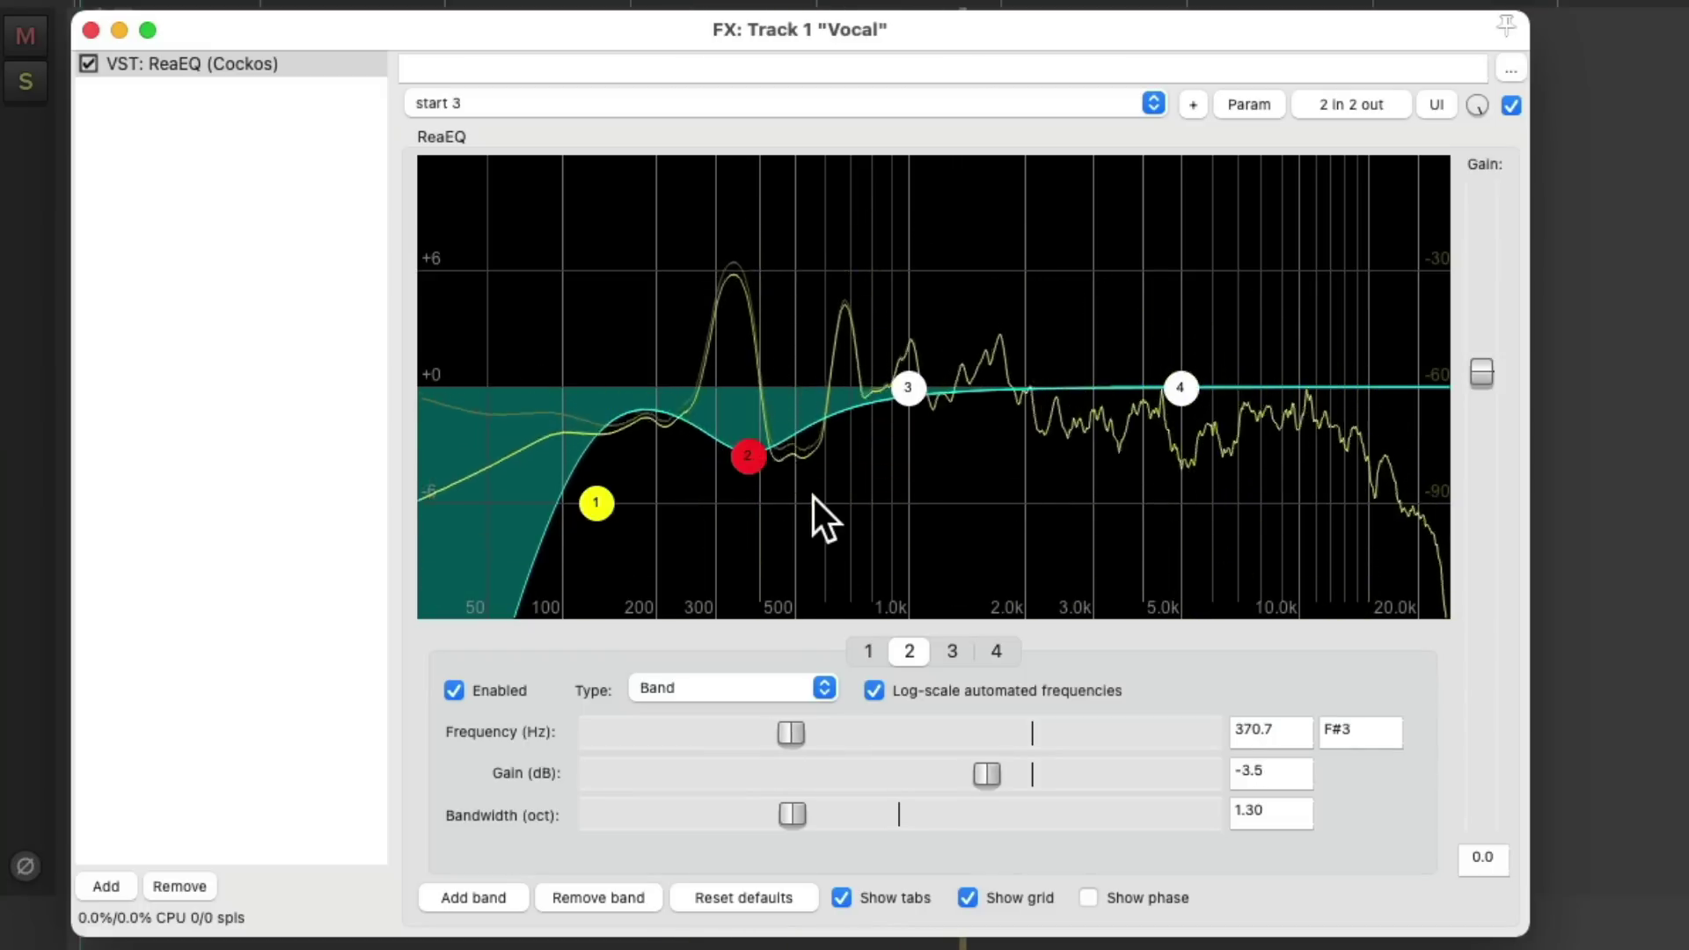
- Boost the vocal's band 3 by about 3 dB at 3148 Hz and the high shelf by about 6.3 dB at 5478 Hz
left_click_drag(907, 398, 1102, 330)
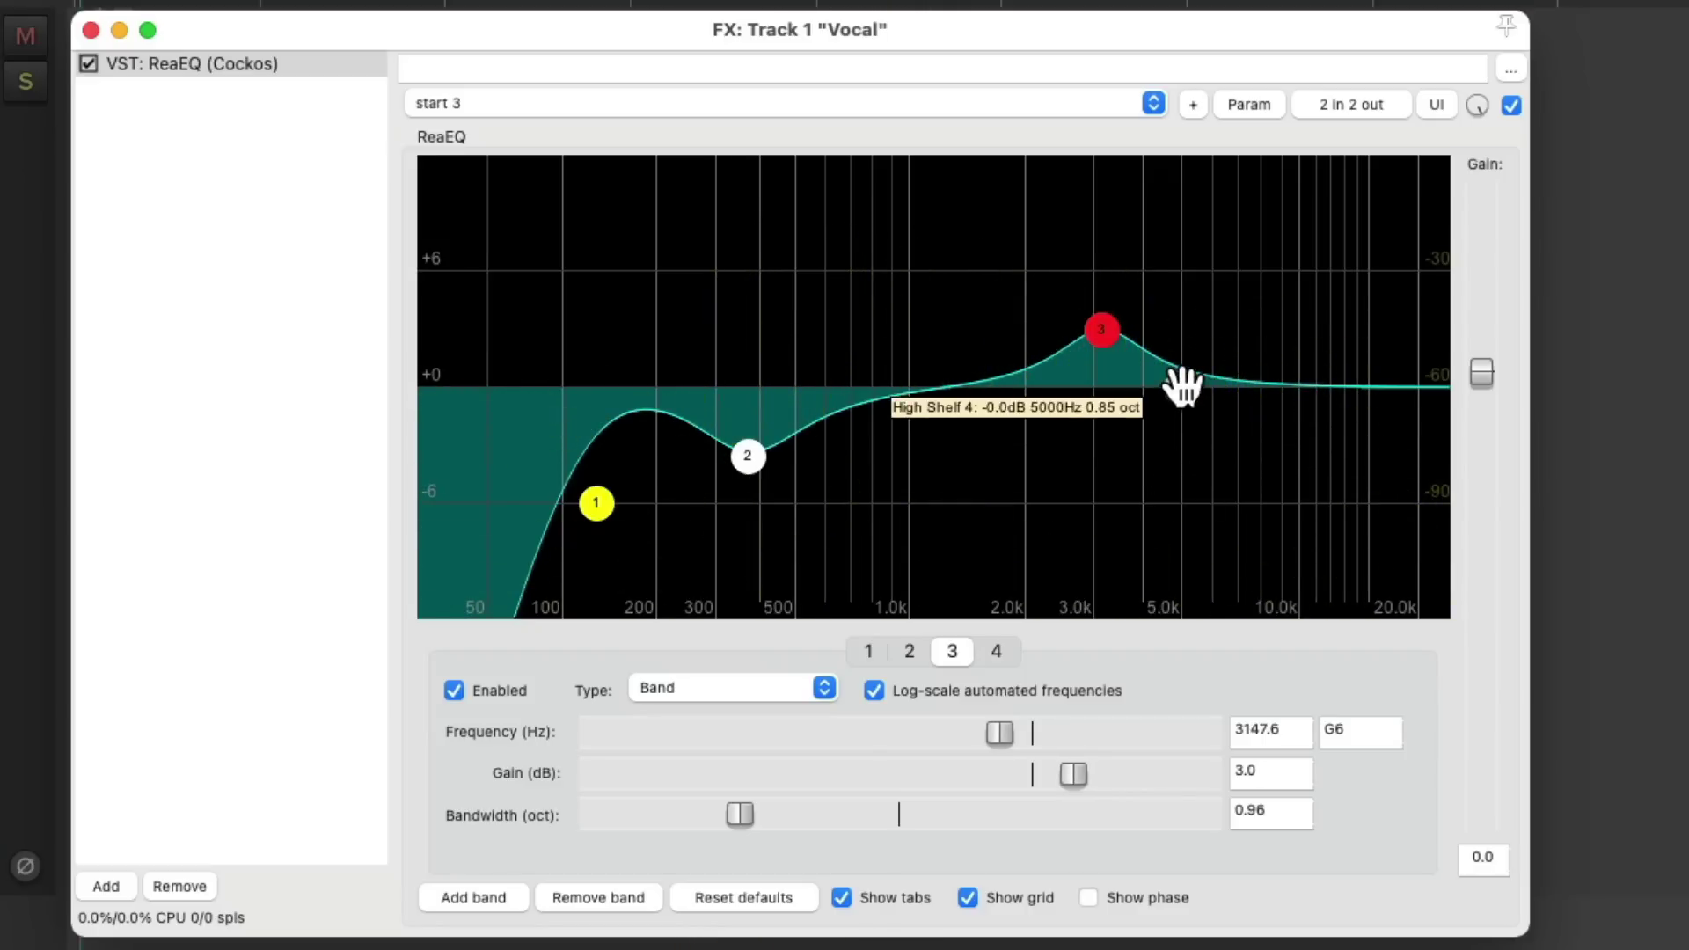
left_click_drag(1184, 387, 1201, 264)
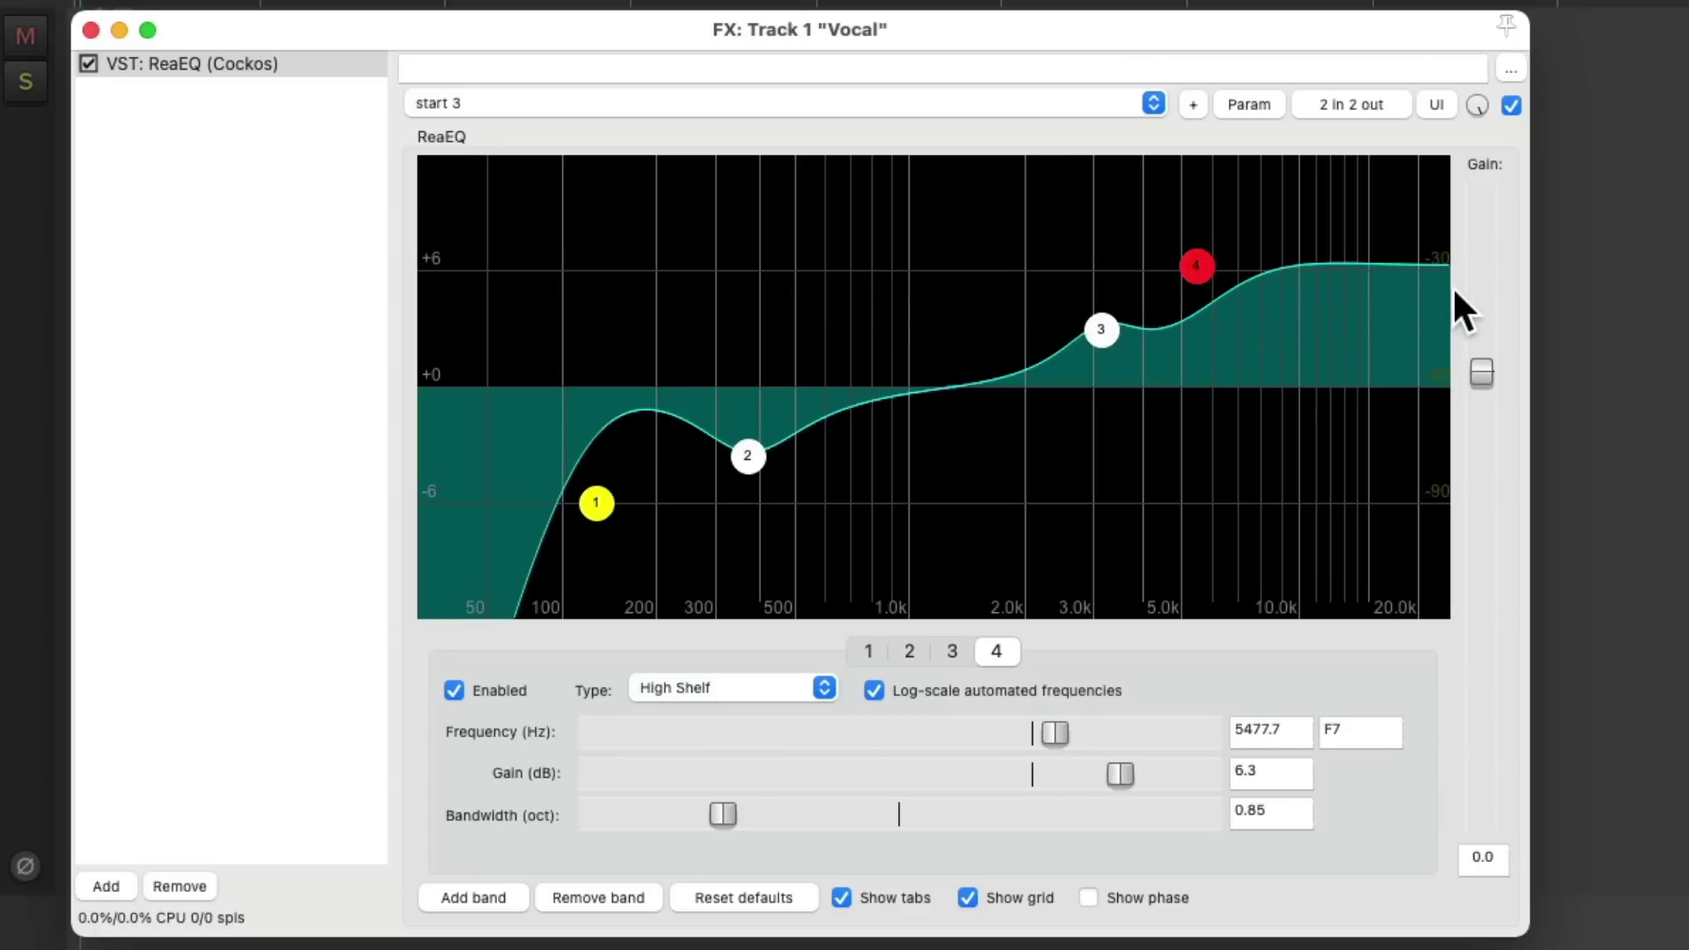
key("space")
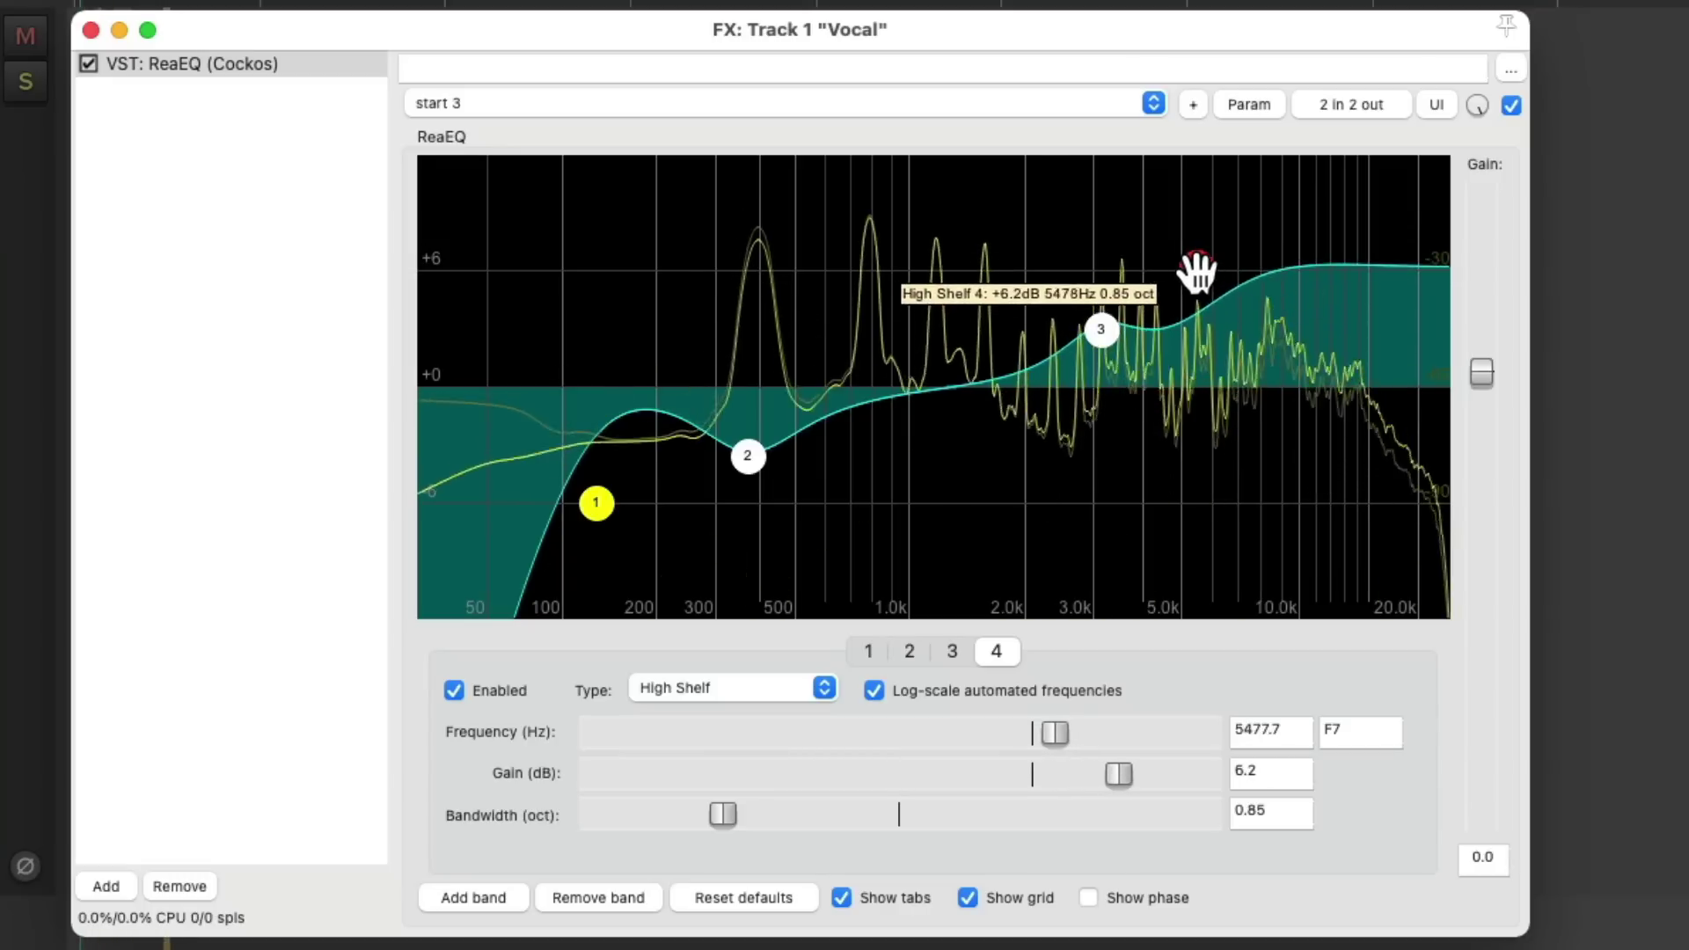
- Reduce the vocal's band 3 boost slightly and set the high shelf to about 4.4 dB at about 5616 Hz
left_click_drag(1100, 335, 1096, 348)
left_click_drag(1197, 266, 1197, 303)
left_click(1099, 343)
key("space")
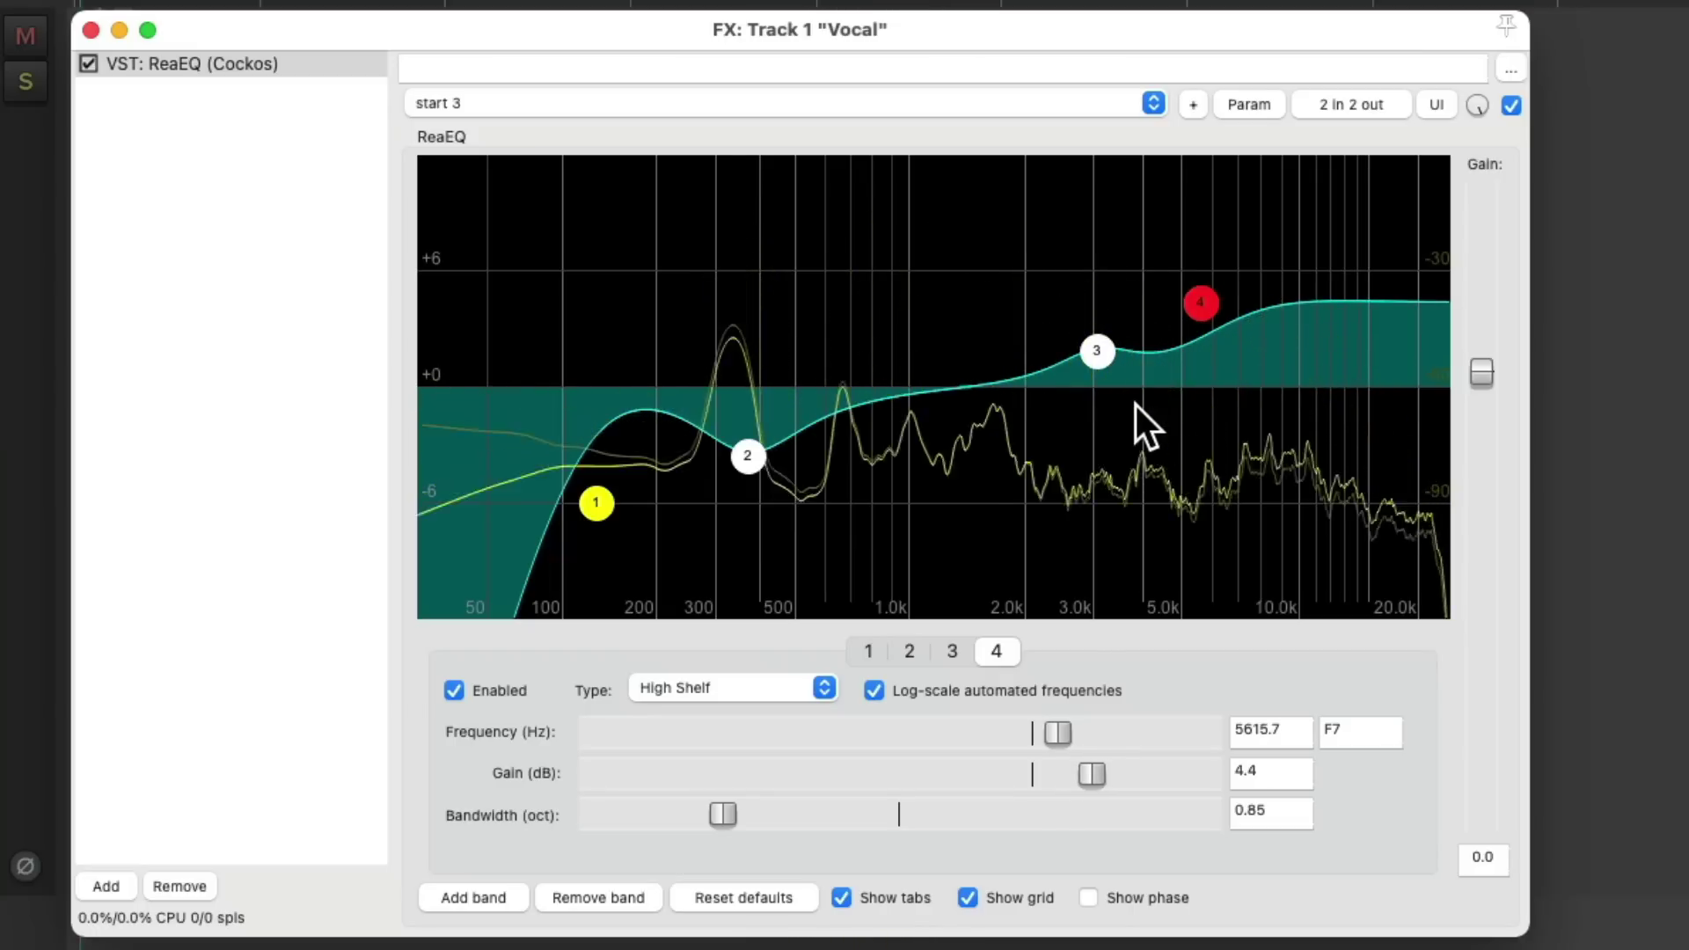
- Compare the vocal with the EQ bypassed and enabled during playback
left_click(1510, 105)
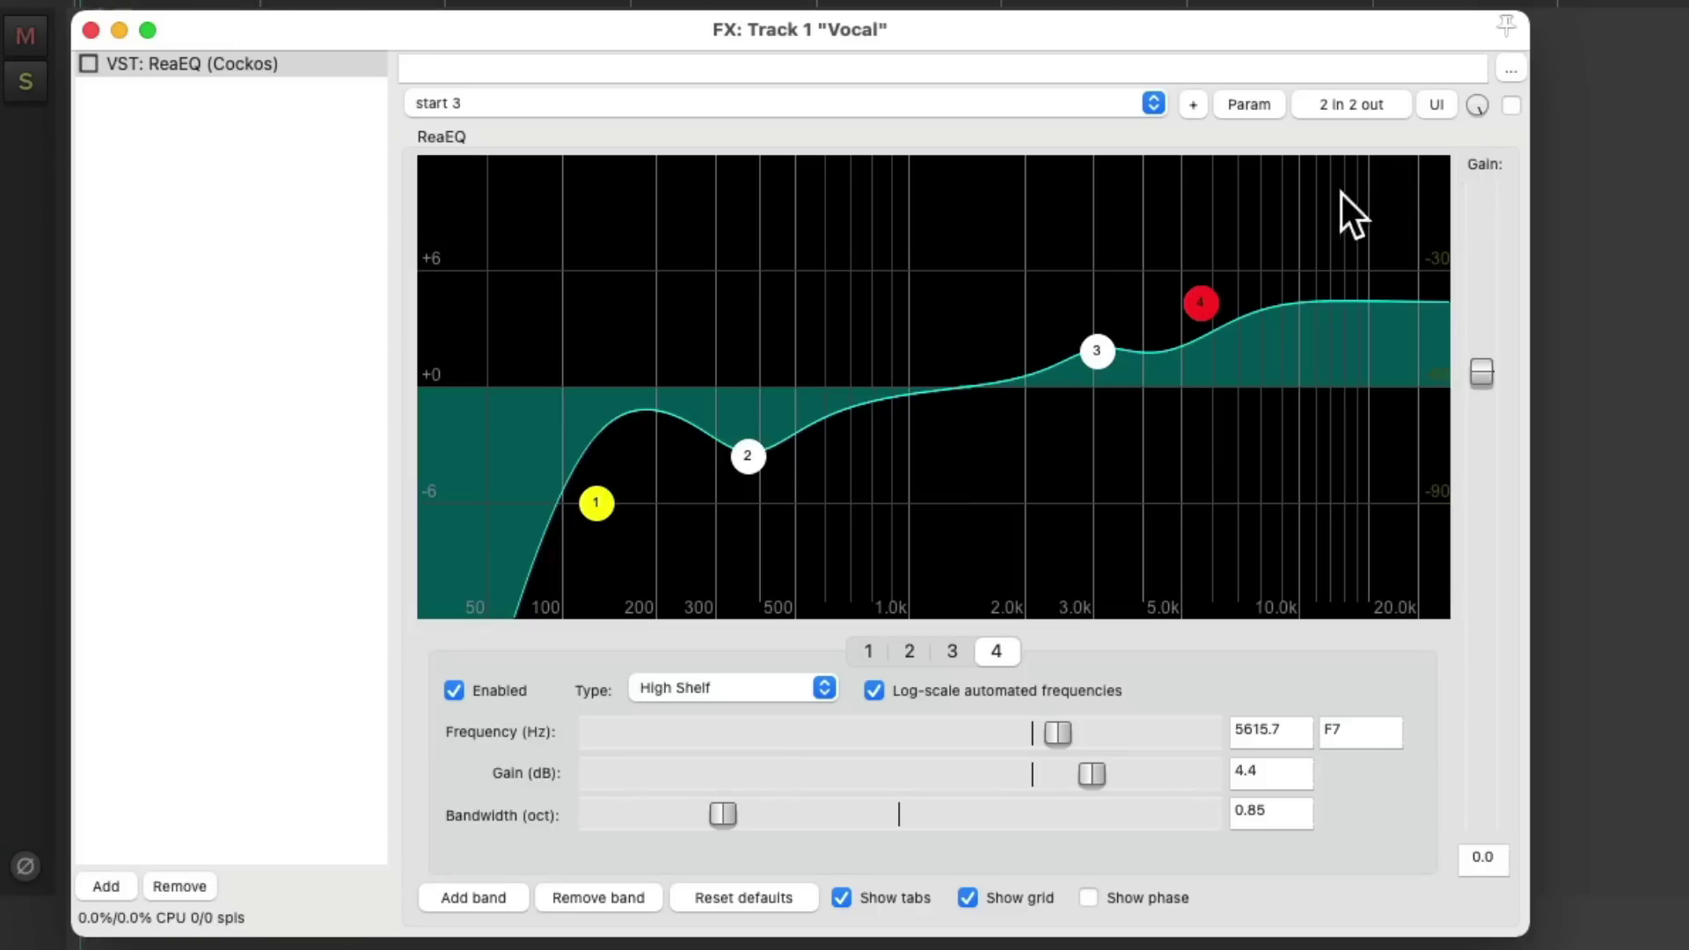
left_click(1510, 106)
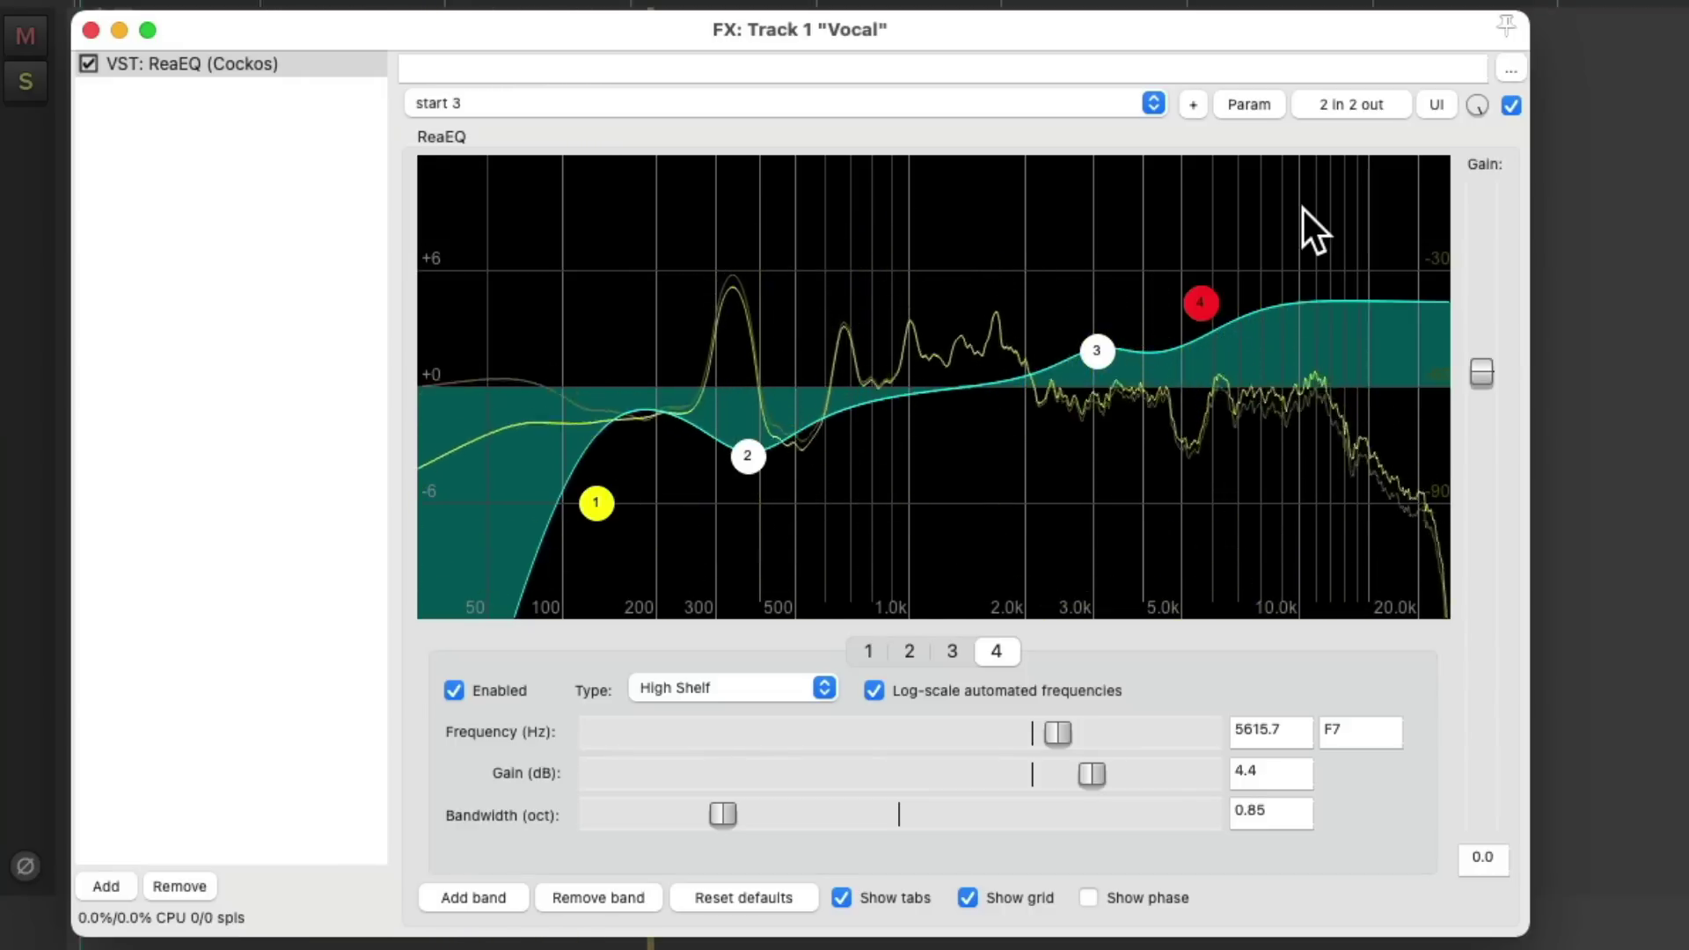
key("space")
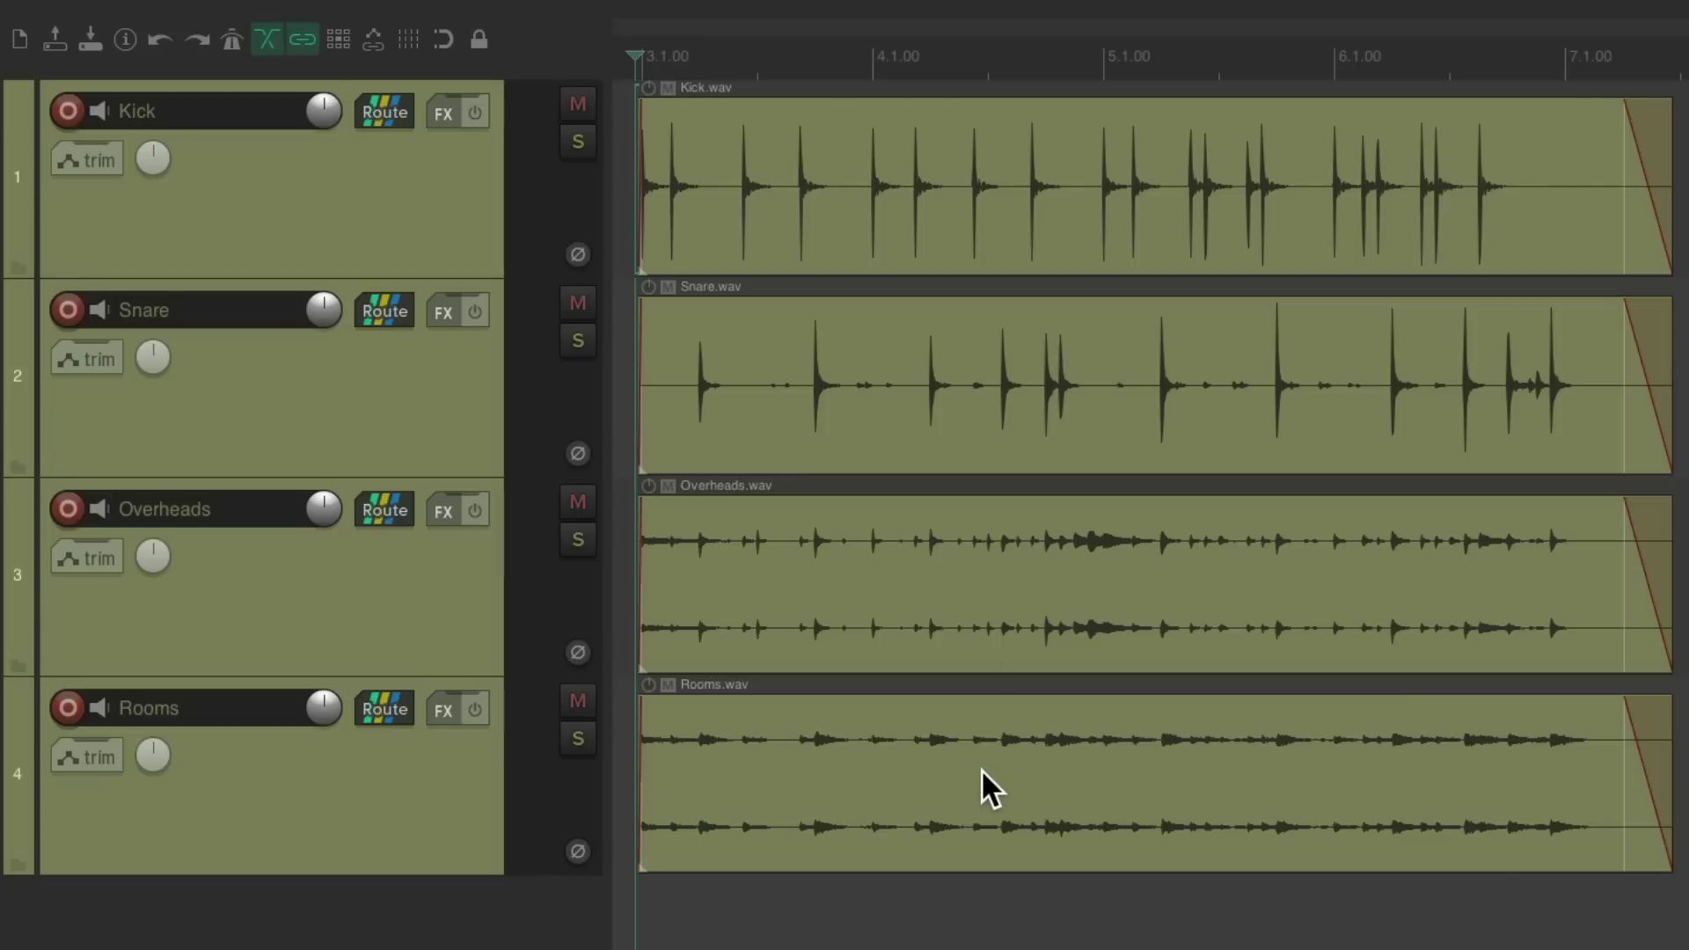
- Audition the full dry drum kit, and solo the Kick track to hear it alone
key("space")
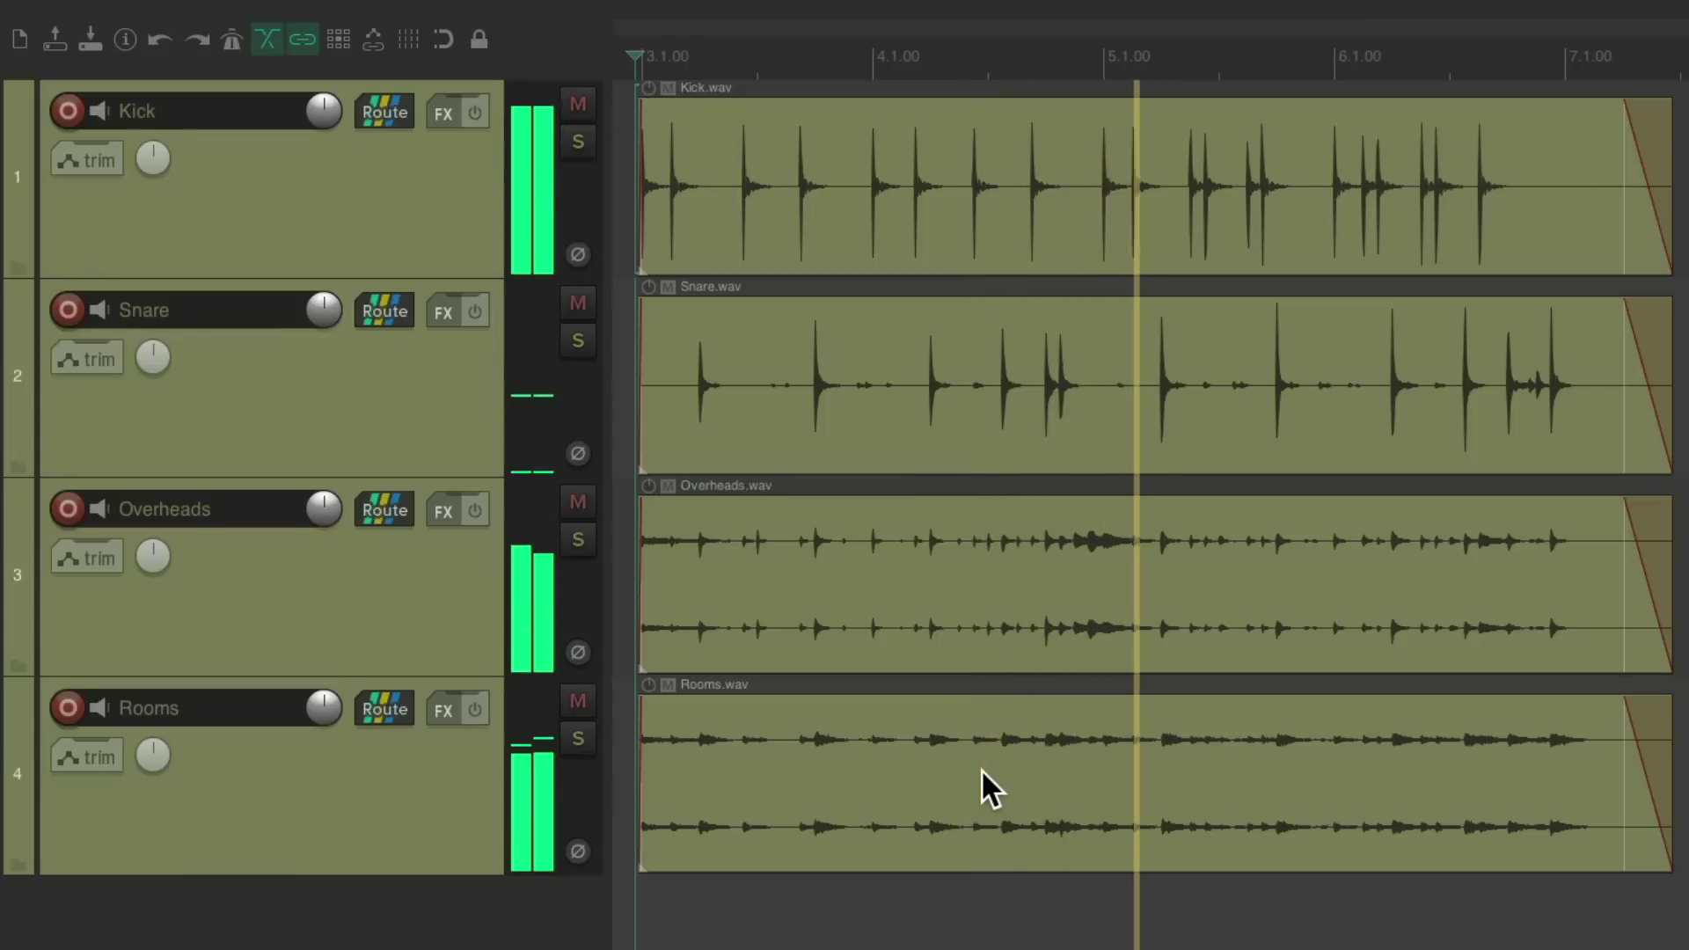
key("space")
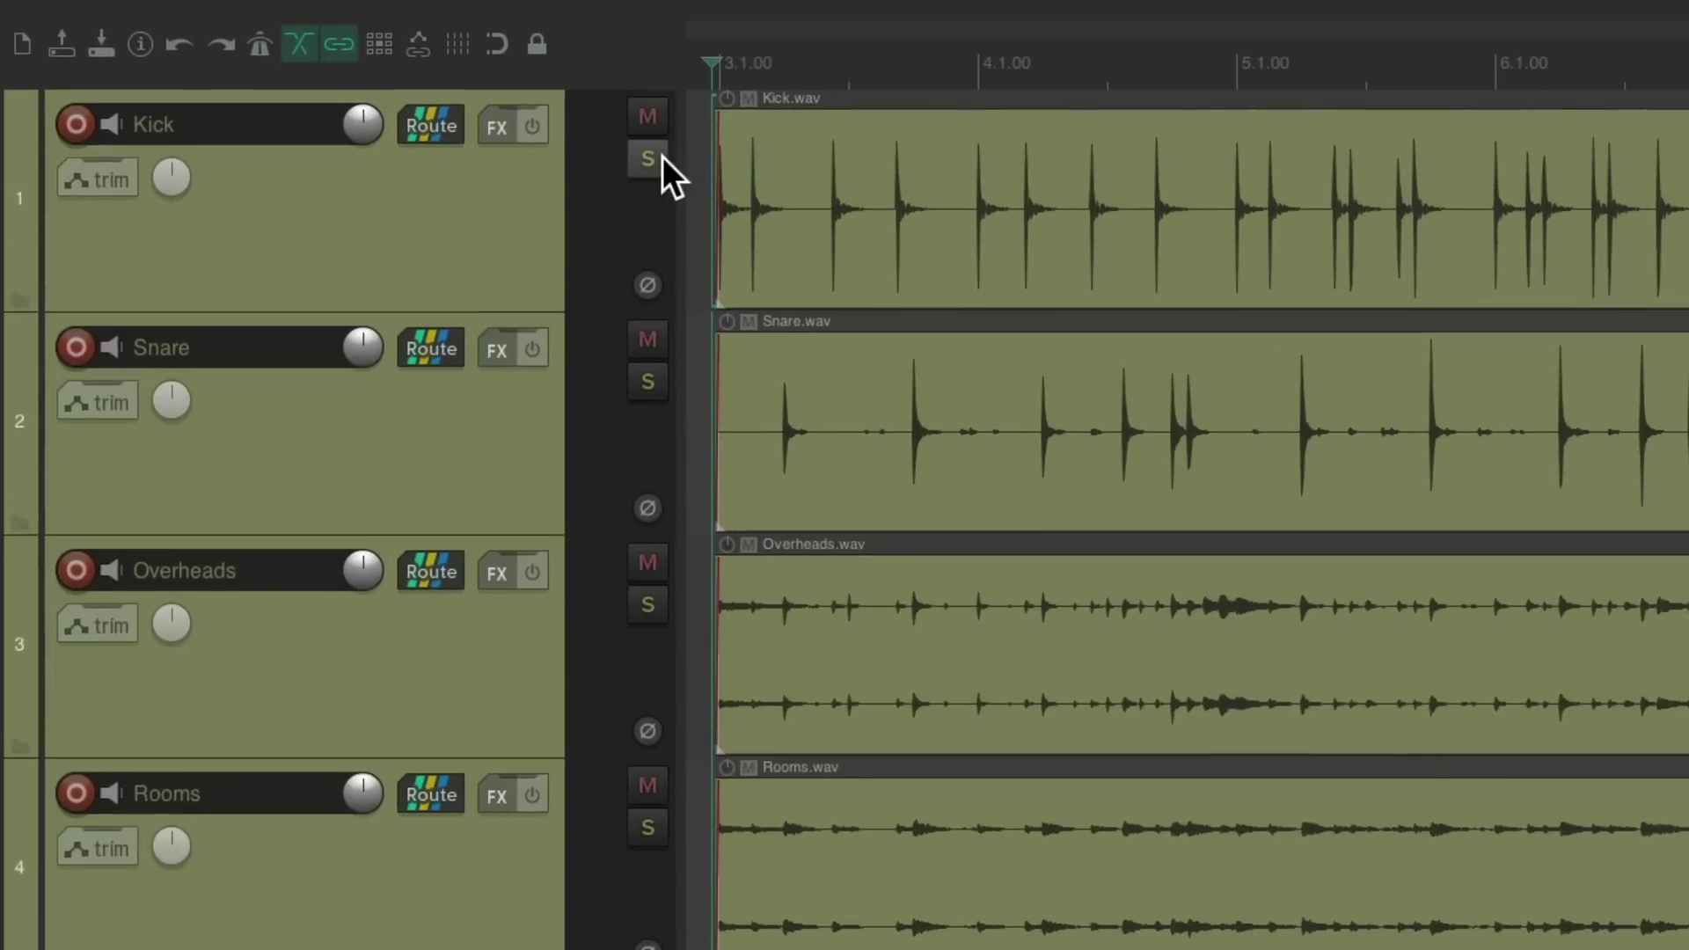
left_click(582, 143)
key("space")
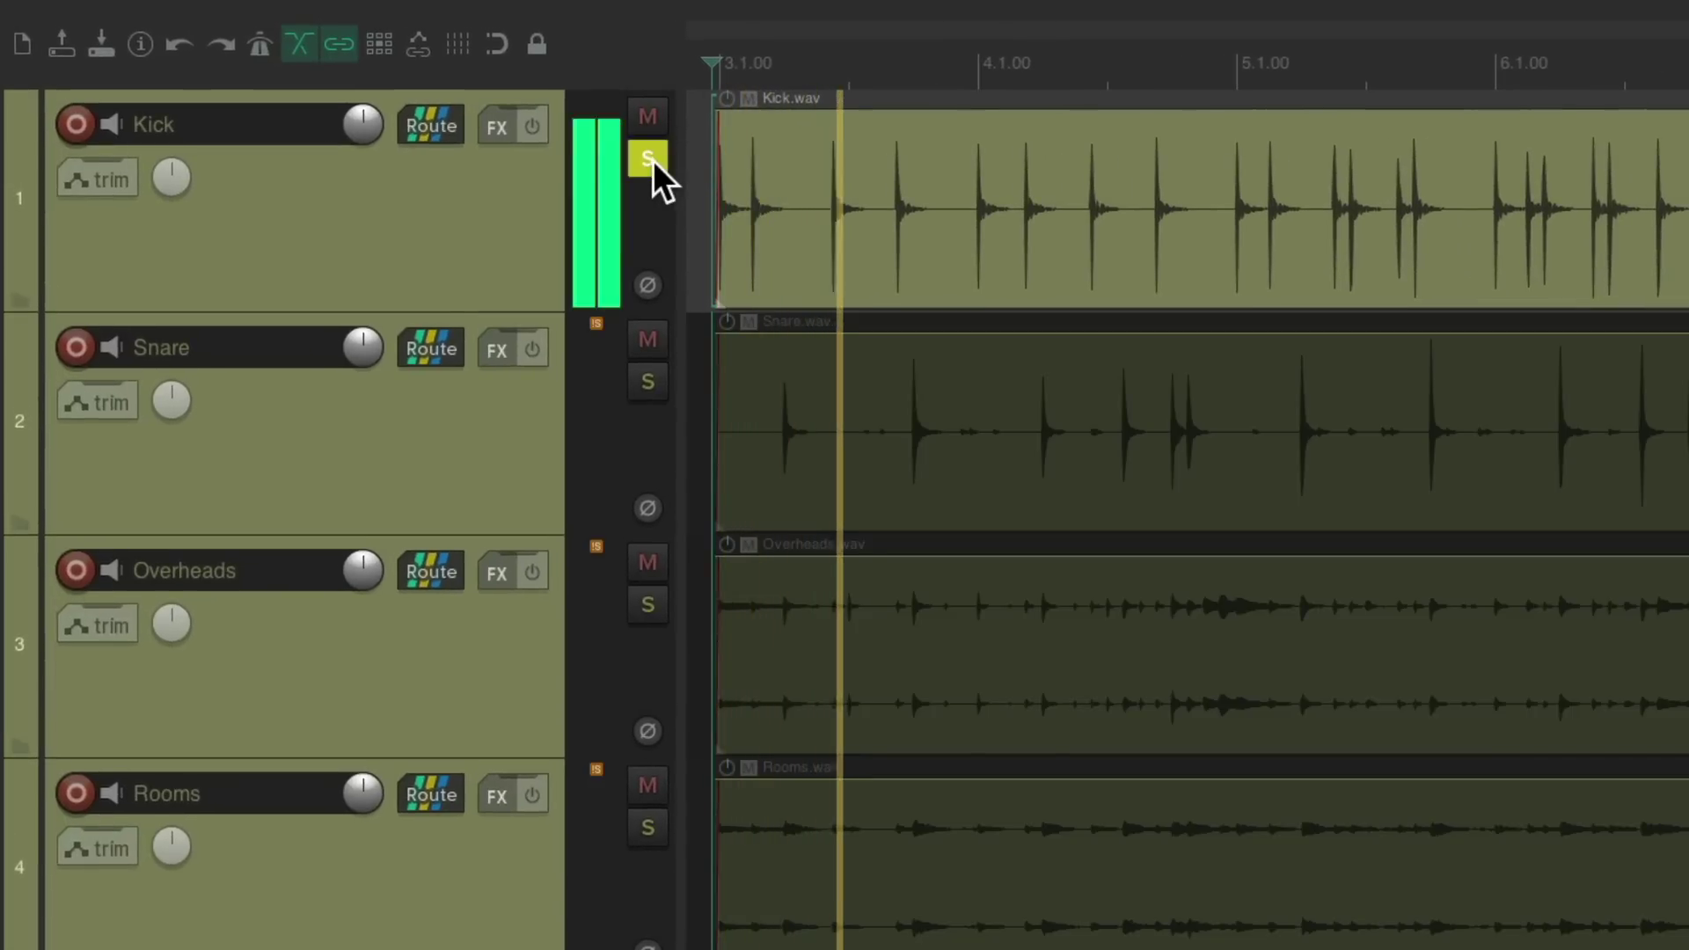
key("space")
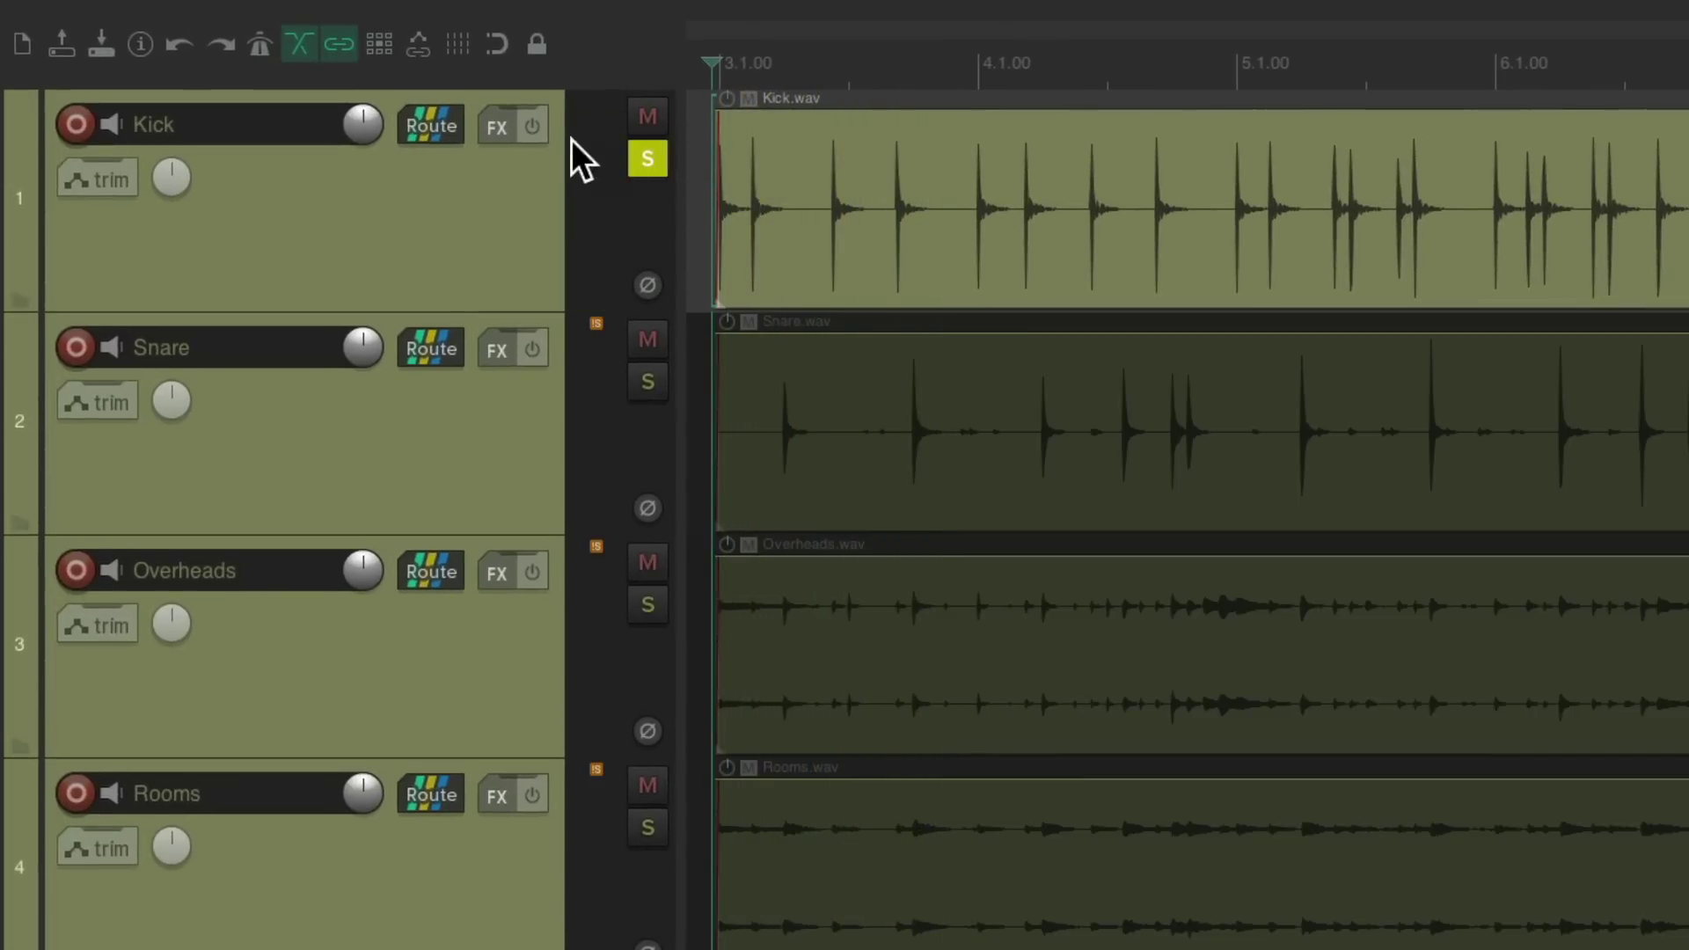
- Add the Cockos ReaComp compressor to the Kick track
left_click(496, 129)
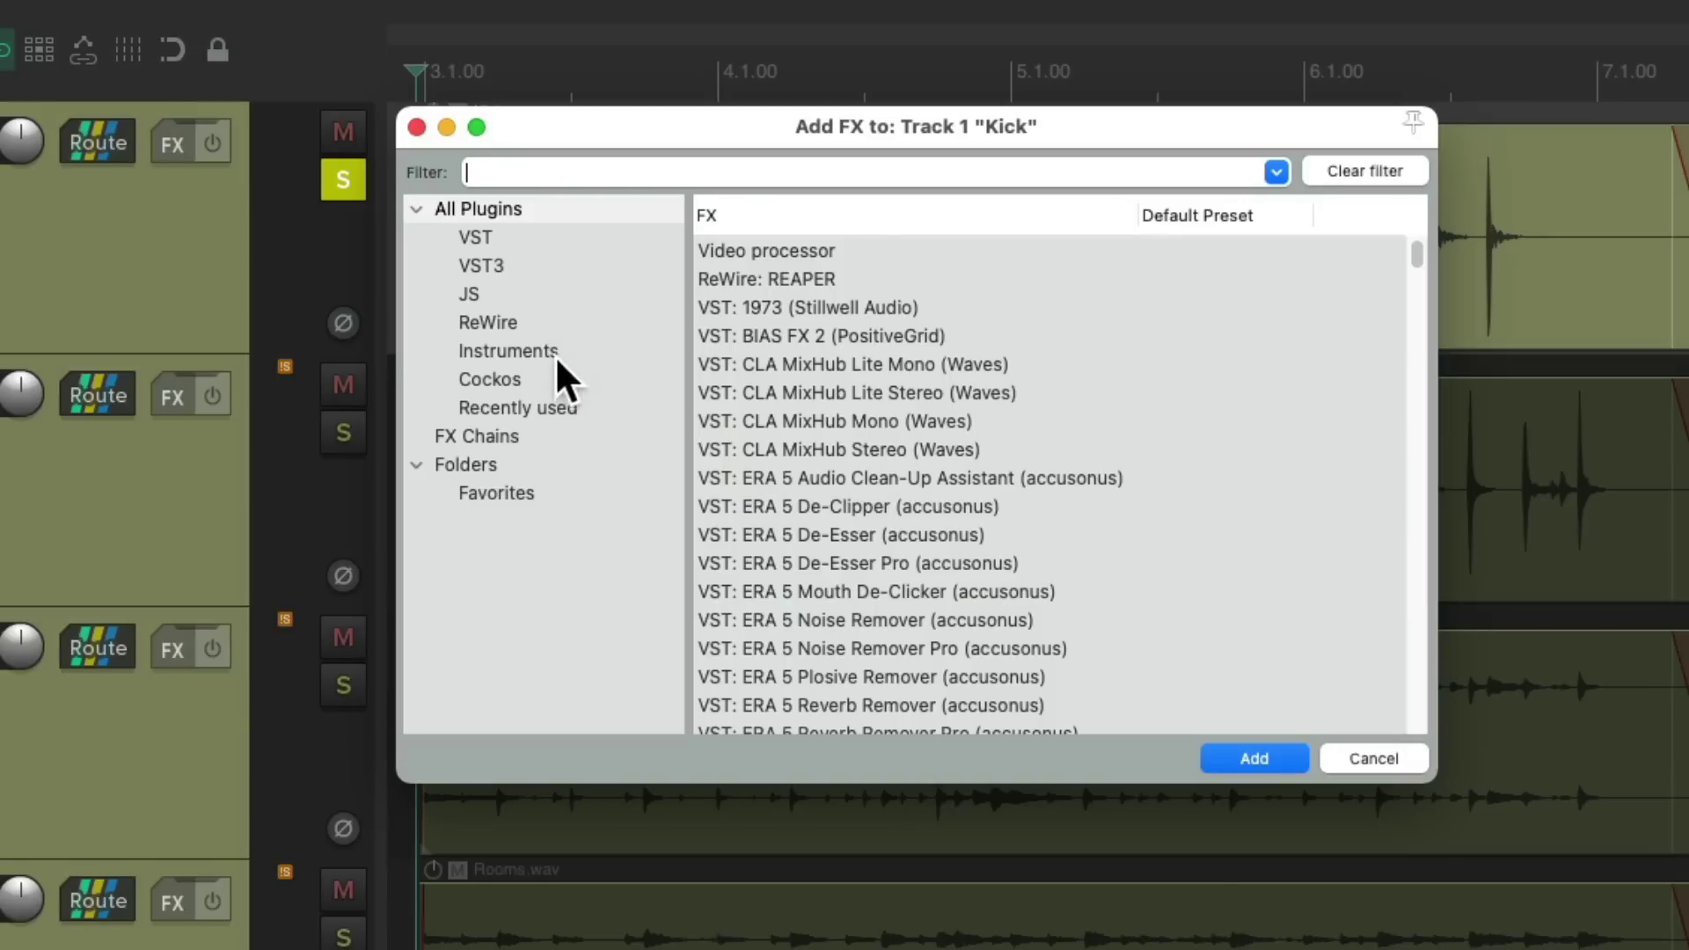
left_click(829, 332)
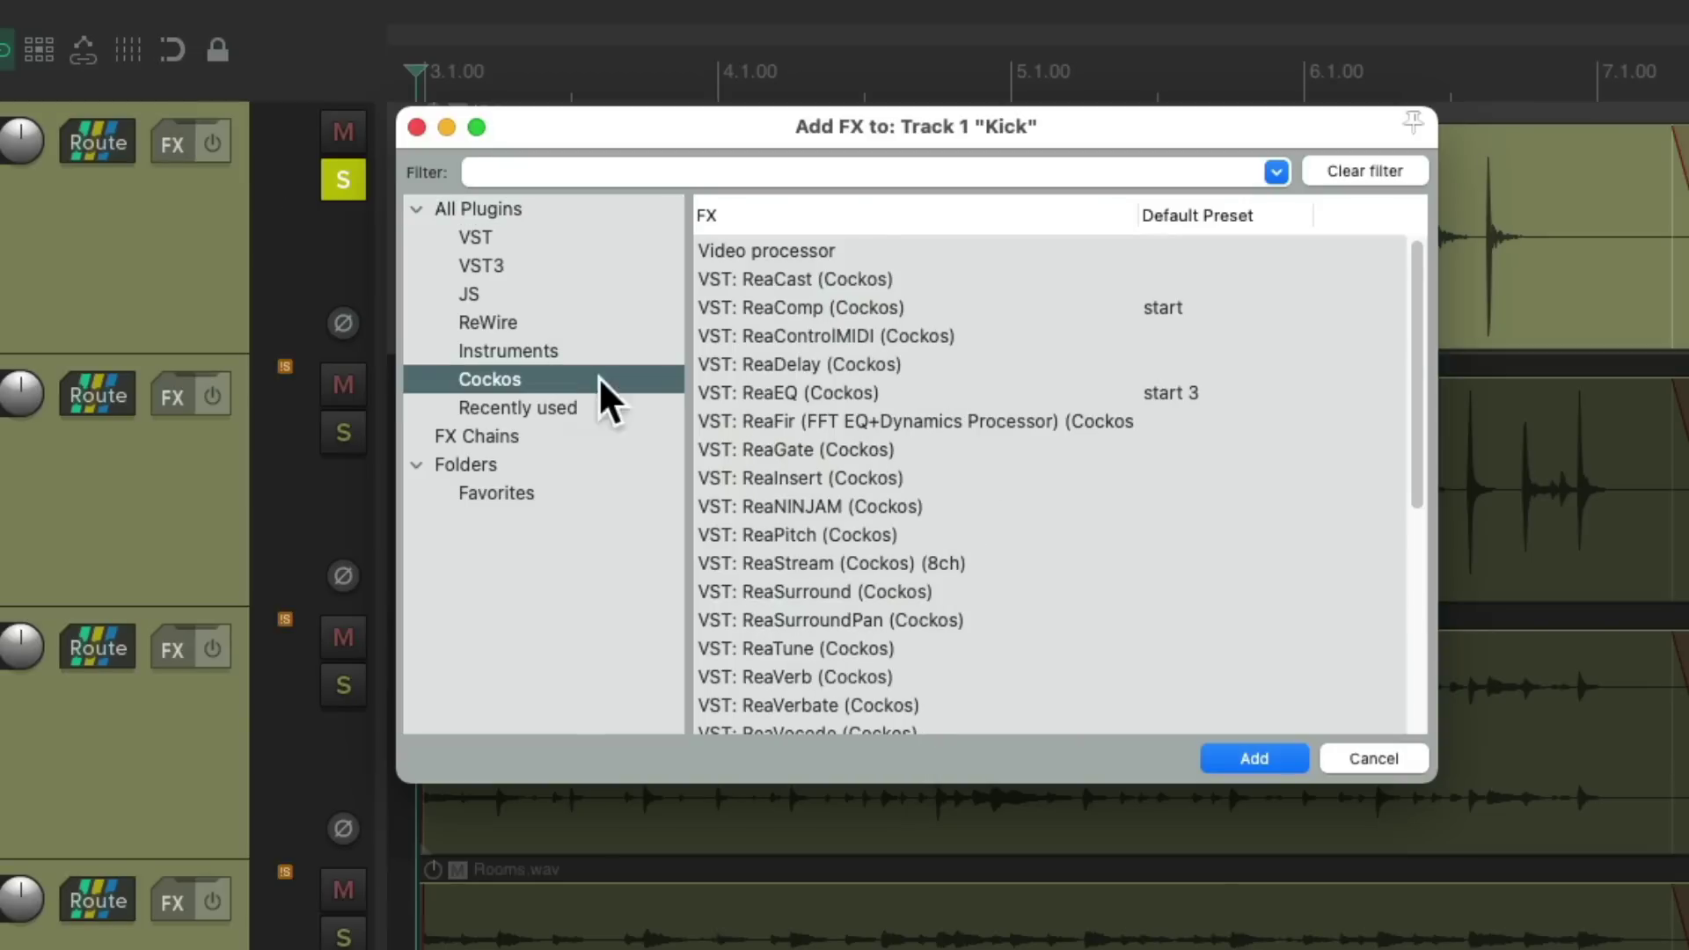
left_click(859, 306)
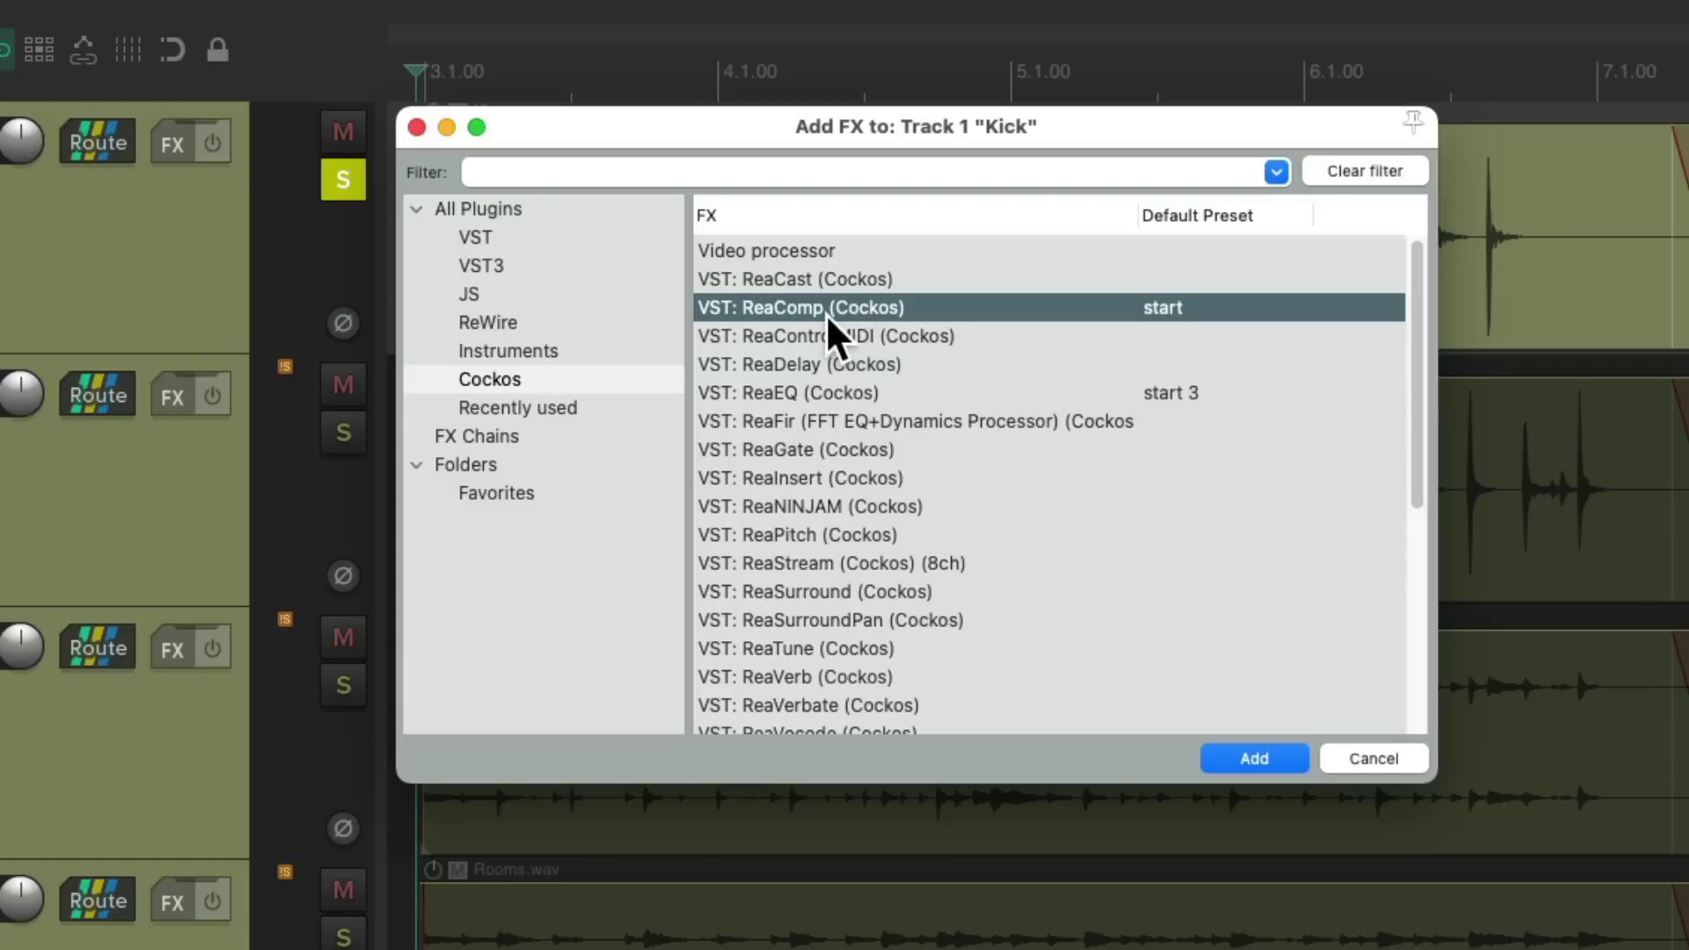
double_click(826, 310)
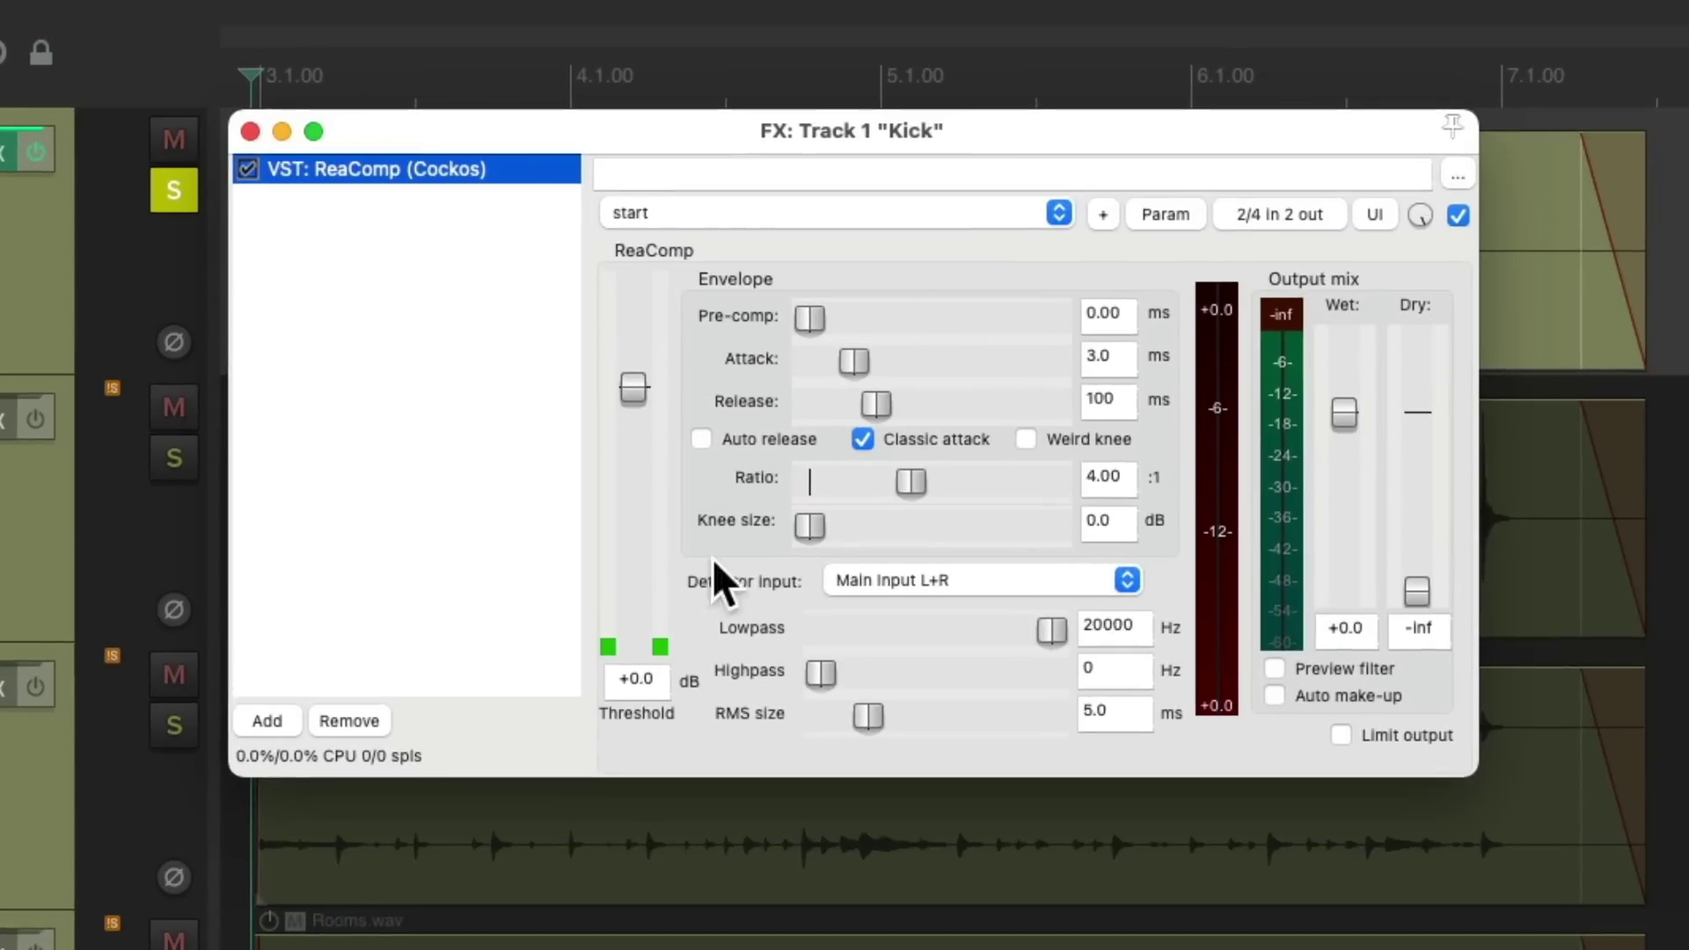
- Enable ReaComp's auto make-up on the kick and lower the threshold to about -11.3 dB during playback
left_click(1274, 695)
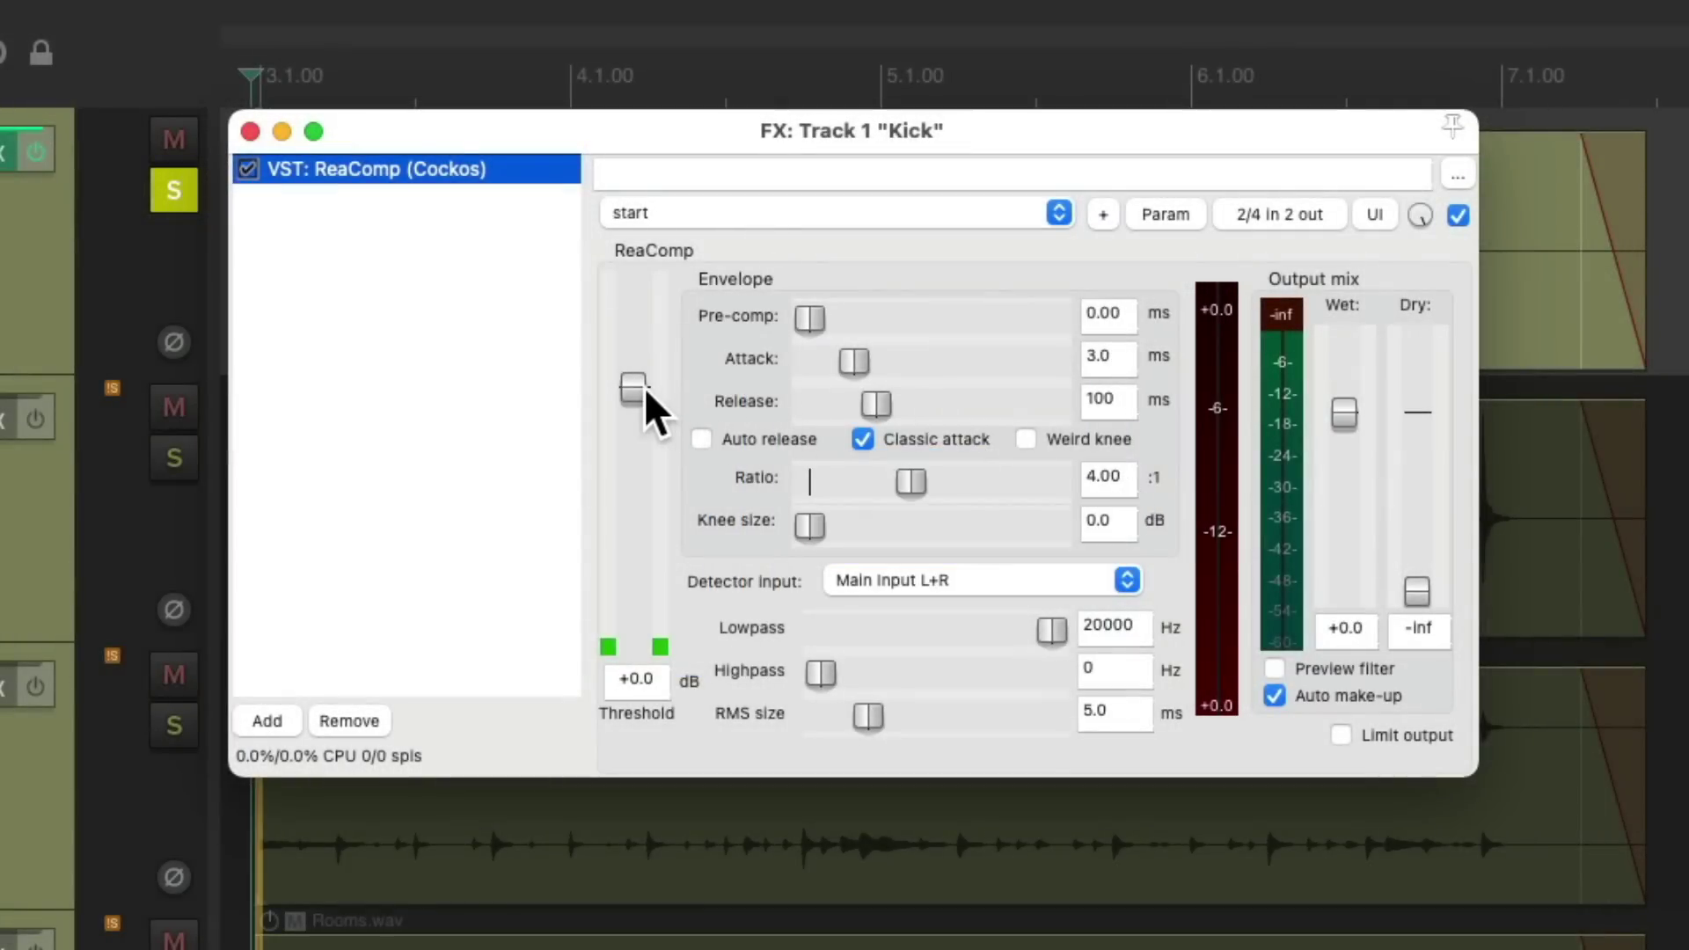
key("space")
left_click_drag(642, 404, 634, 469)
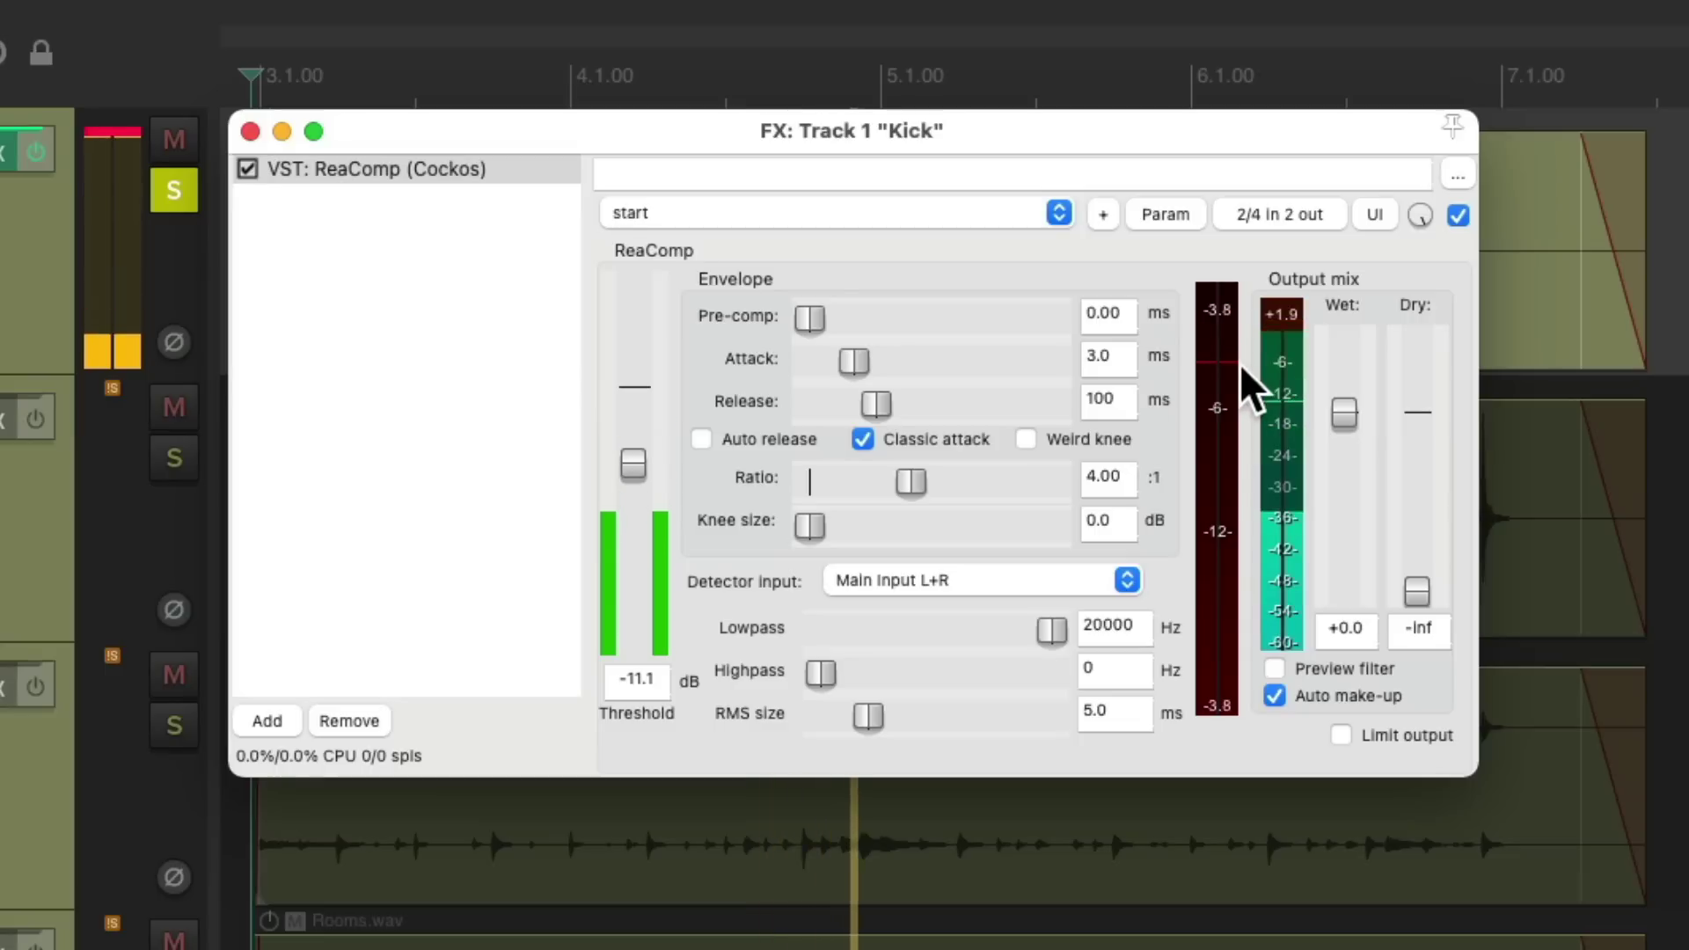
left_click_drag(632, 450, 632, 451)
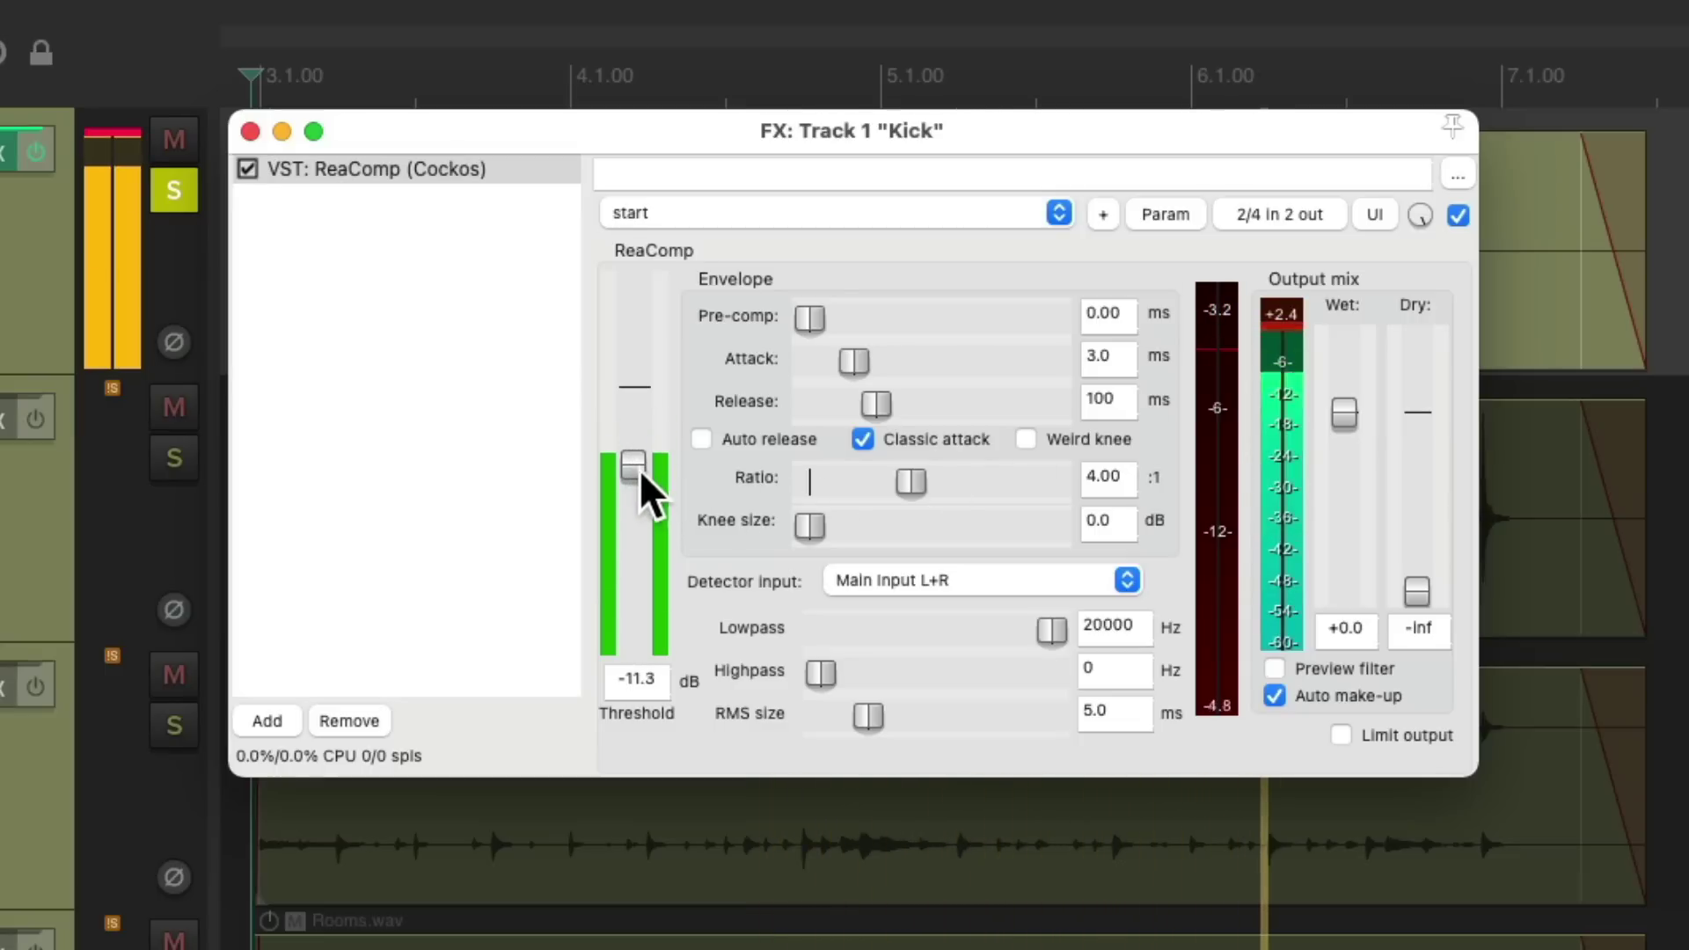